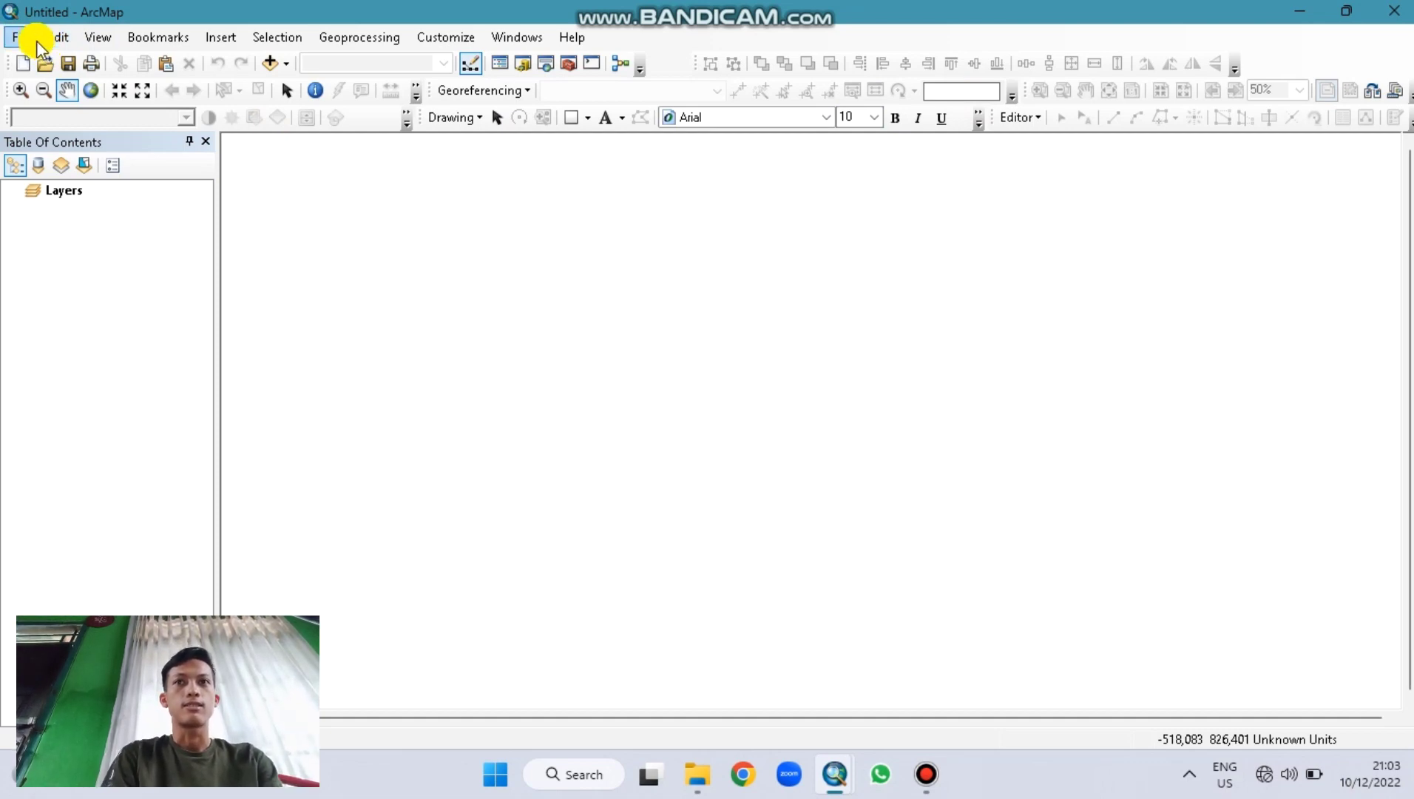
Step: Set the data frame's coordinate system to WGS 1984 UTM Zone 48S, with map units in meters
{"action": "left_click", "coordinate": [97, 37]}
{"action": "left_click", "coordinate": [213, 297]}
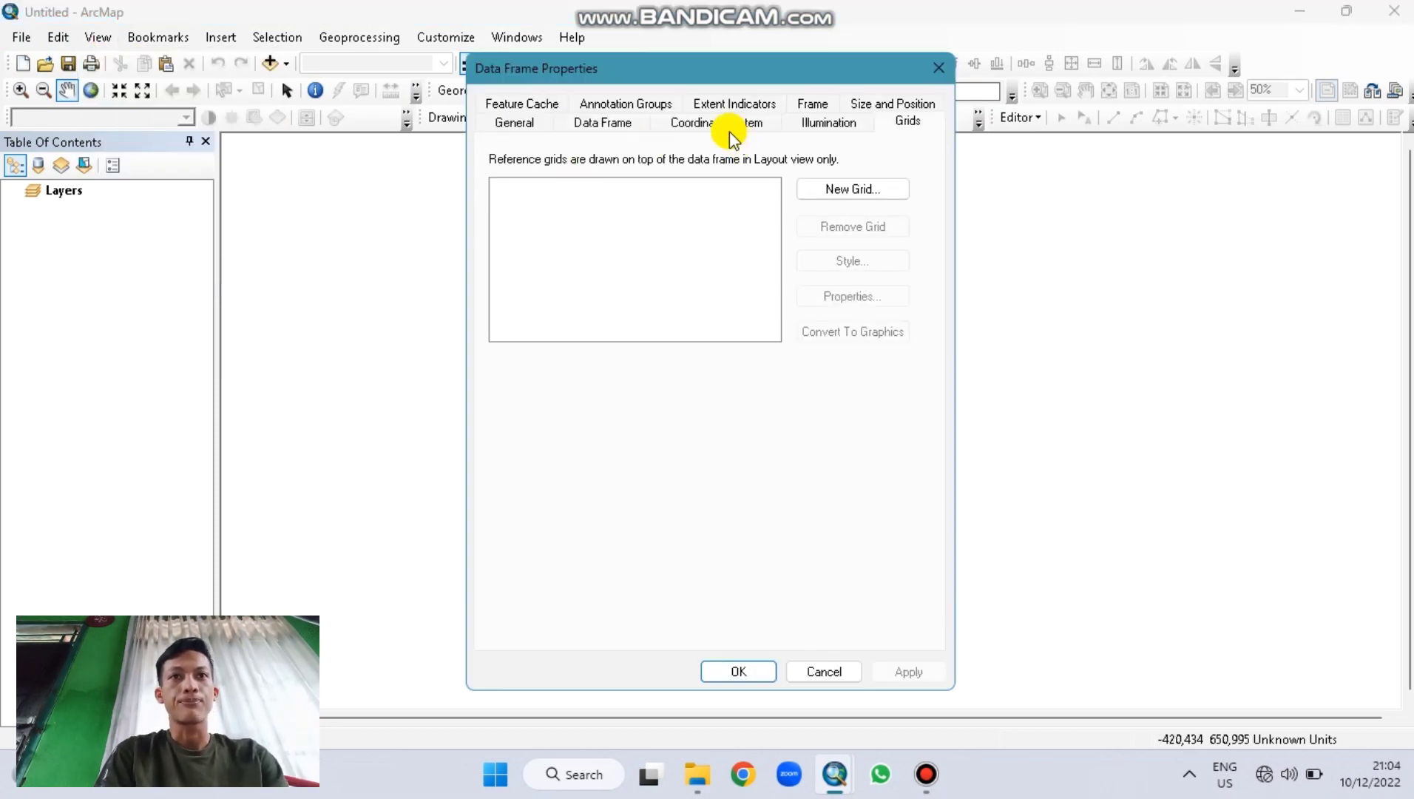
{"action": "left_click", "coordinate": [730, 125]}
{"action": "left_click", "coordinate": [607, 233]}
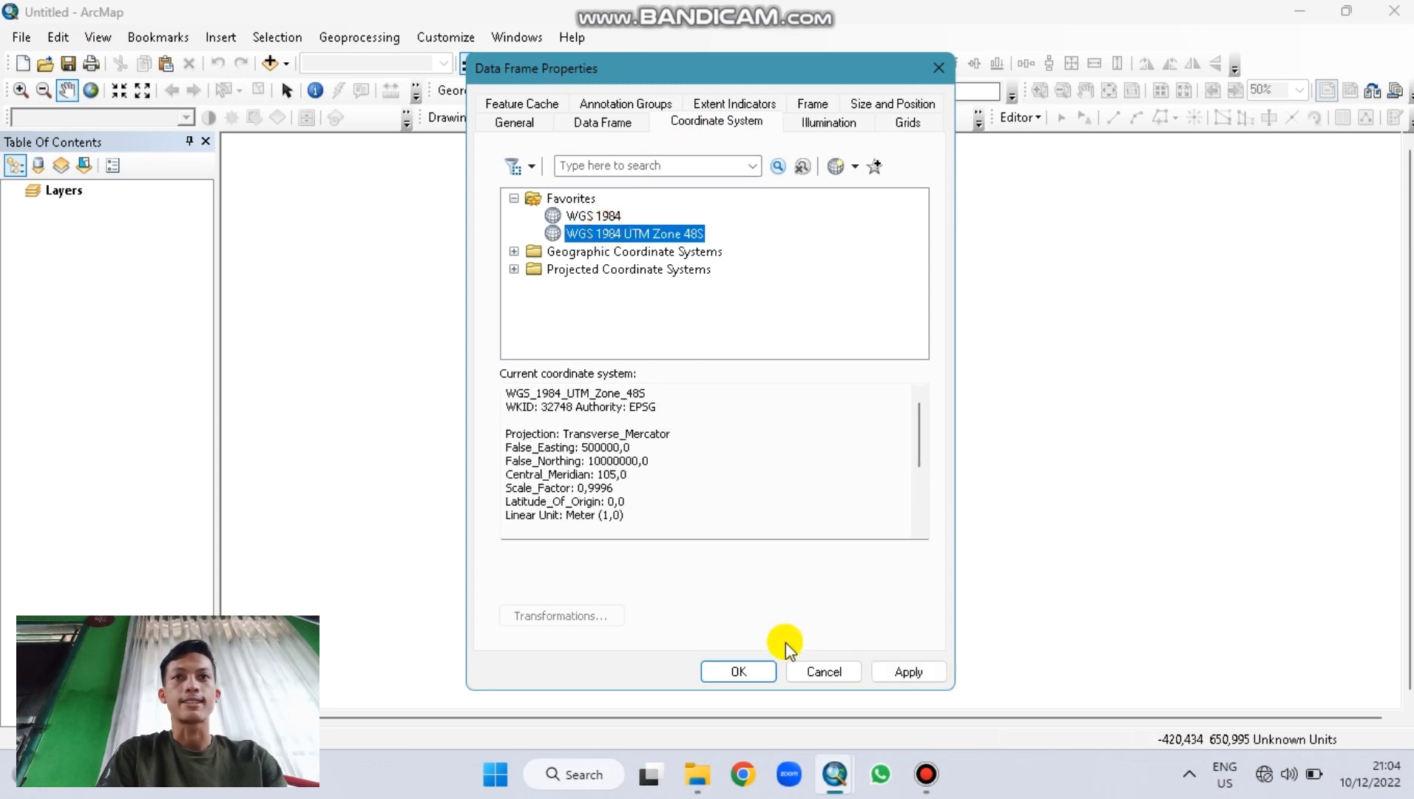
{"action": "left_click", "coordinate": [751, 668]}
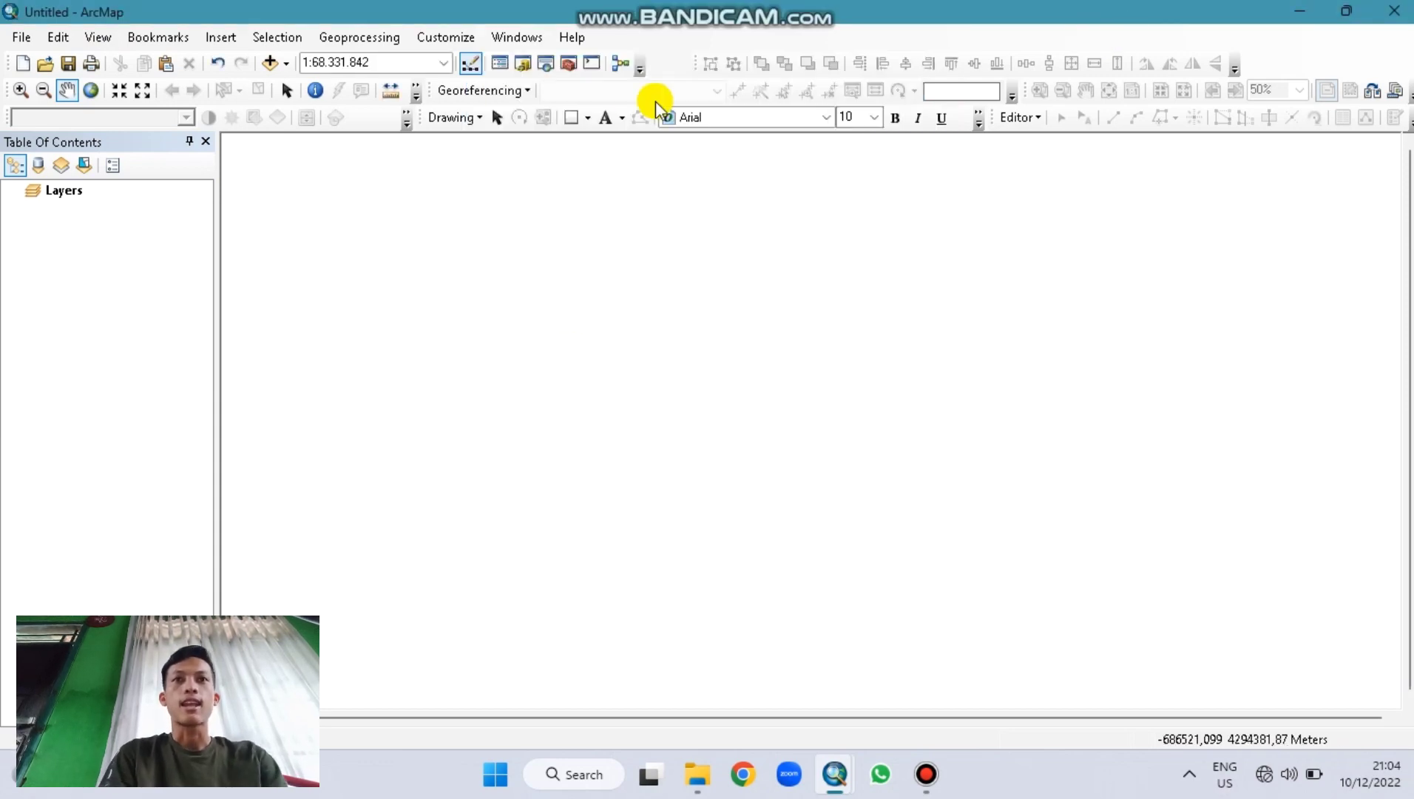
Step: Add Tanah.jpg from Videos > UAP GIS > tanah in the Catalog window to the map
{"action": "left_click", "coordinate": [531, 63]}
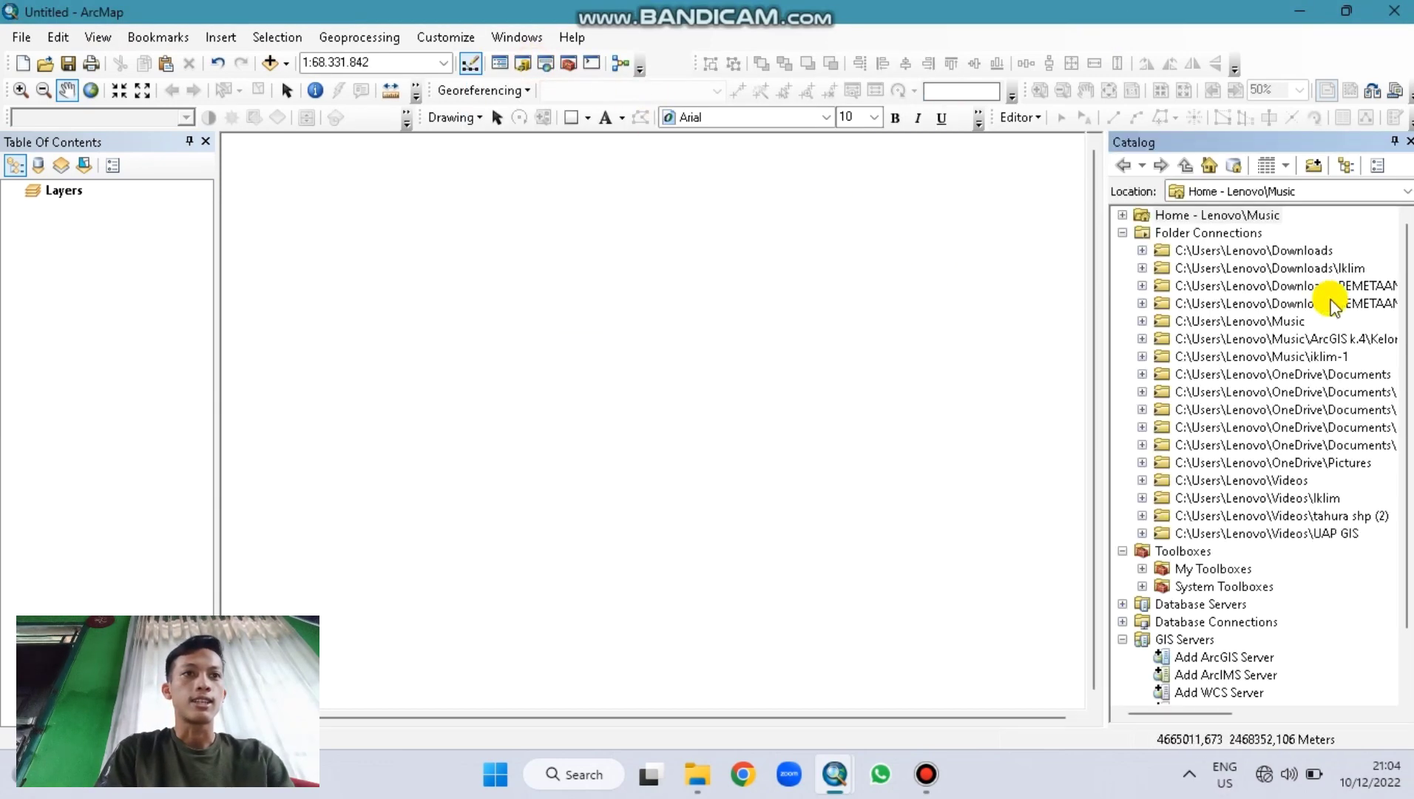
{"action": "left_click", "coordinate": [1221, 498]}
{"action": "left_click", "coordinate": [1183, 480]}
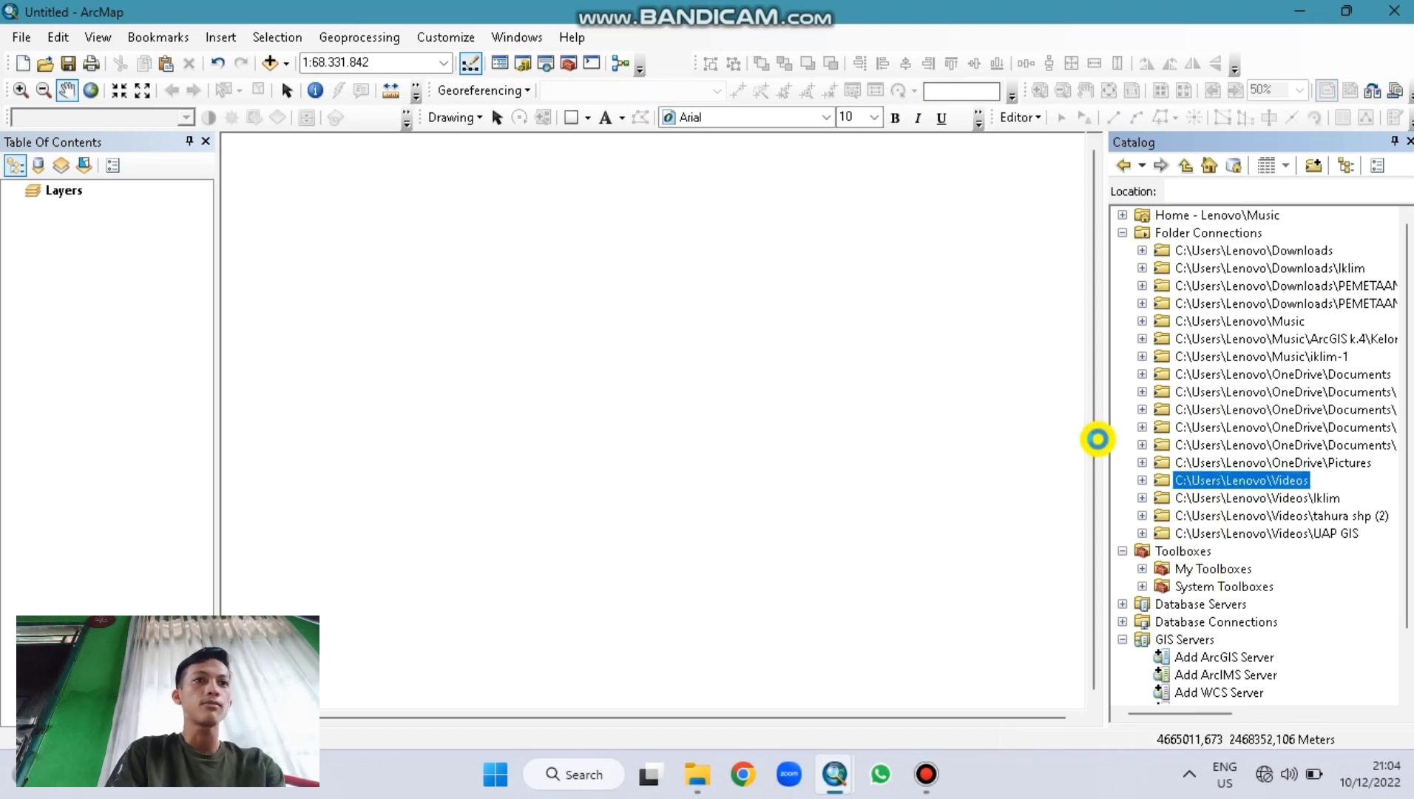
{"action": "left_click", "coordinate": [1142, 480]}
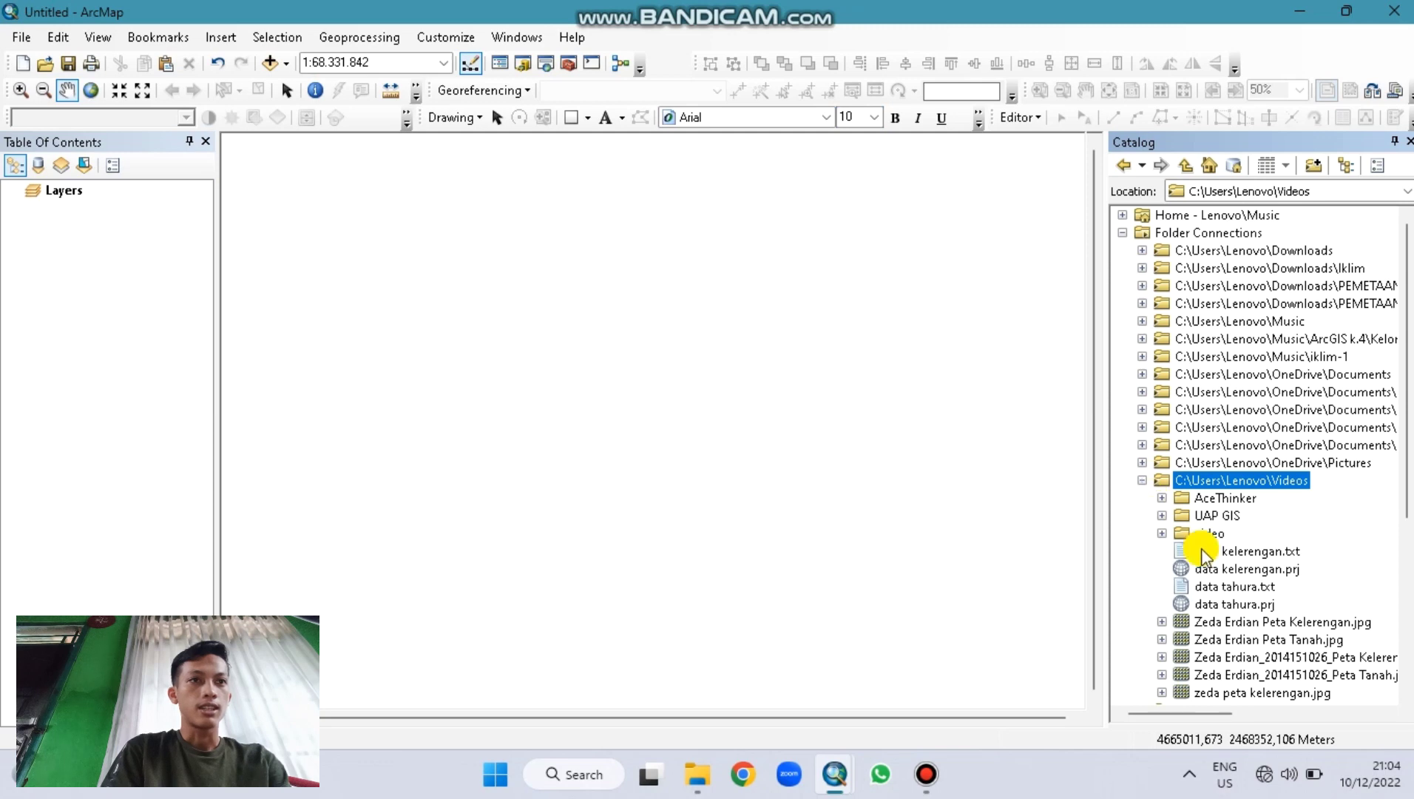
{"action": "double_click", "coordinate": [1199, 517]}
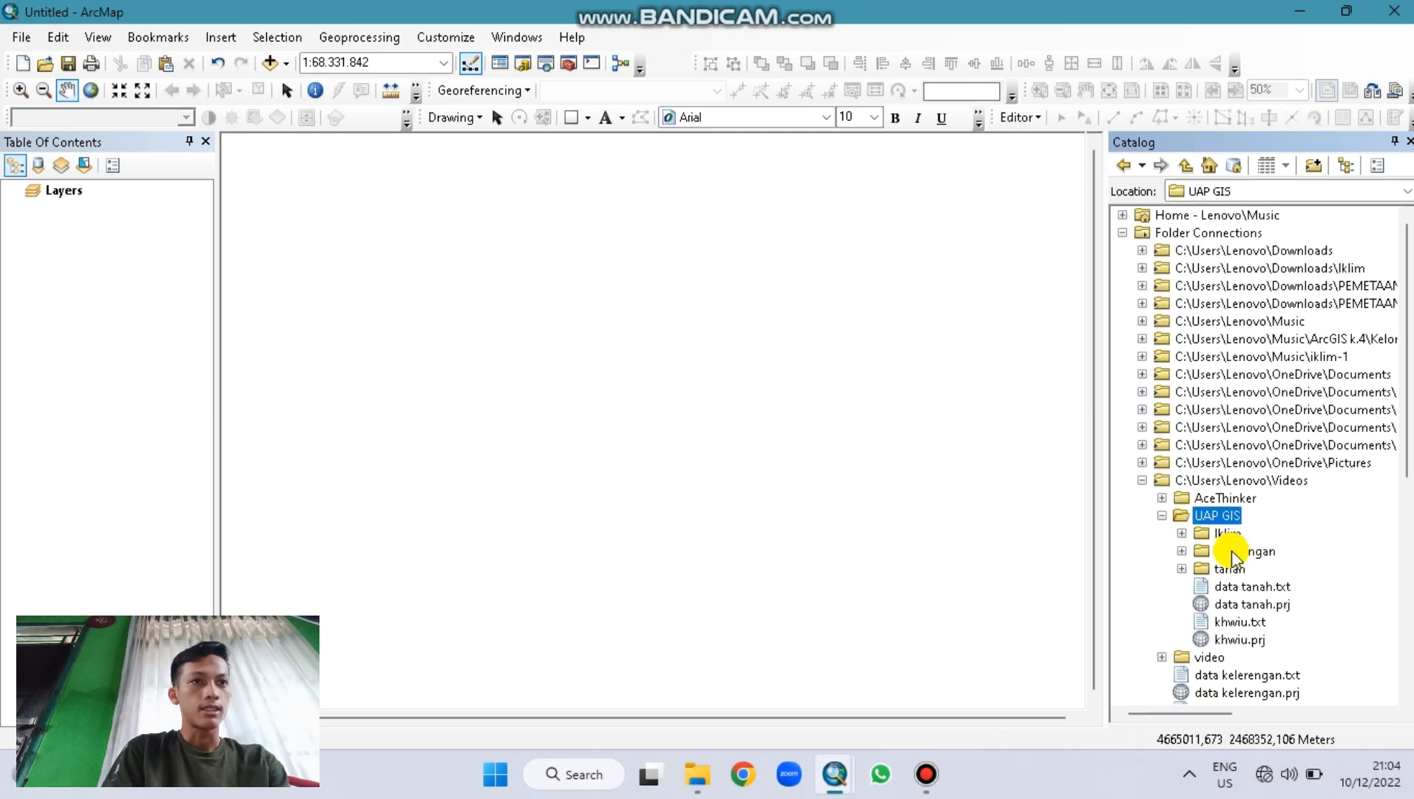
{"action": "double_click", "coordinate": [1214, 565]}
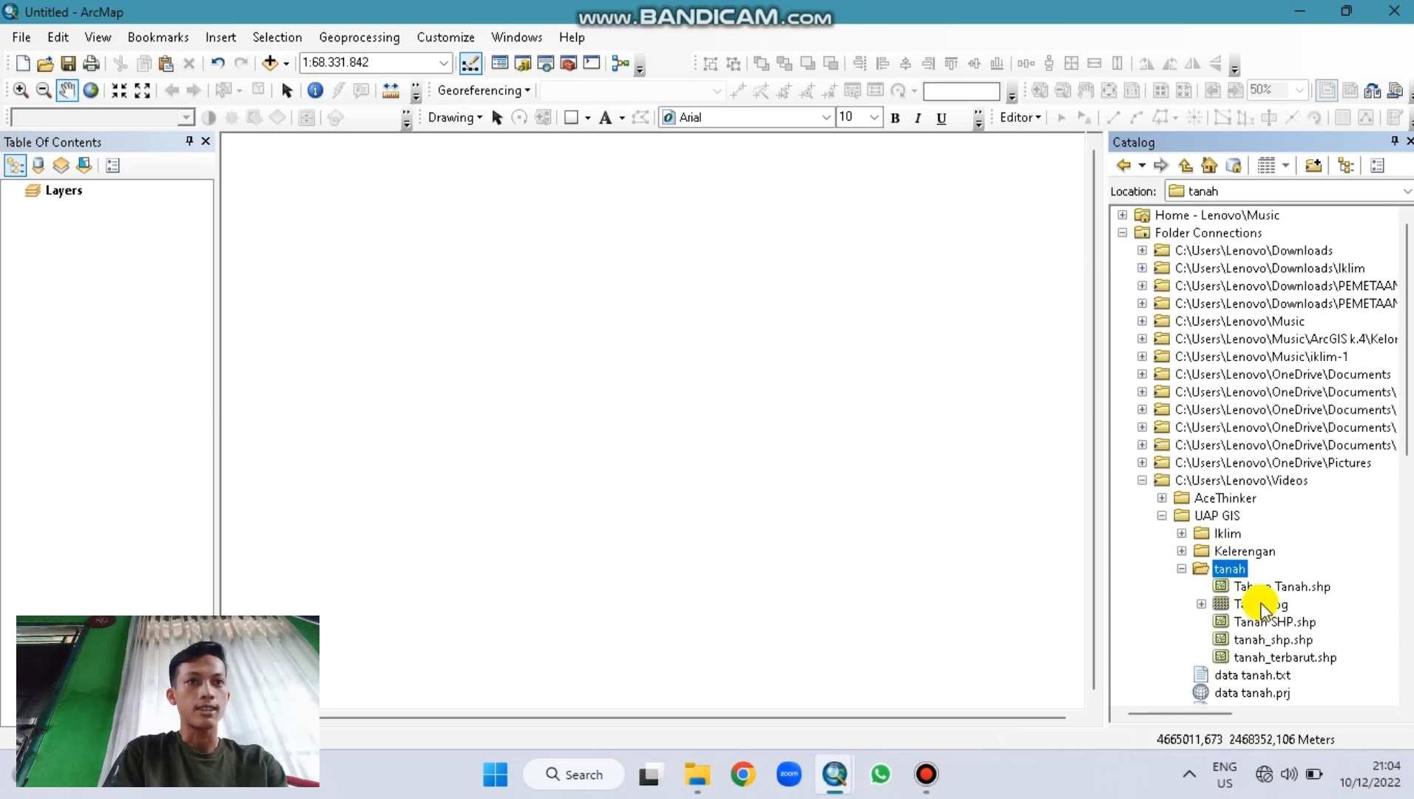
{"action": "left_click_drag", "start_coordinate": [1262, 607], "coordinate": [745, 424]}
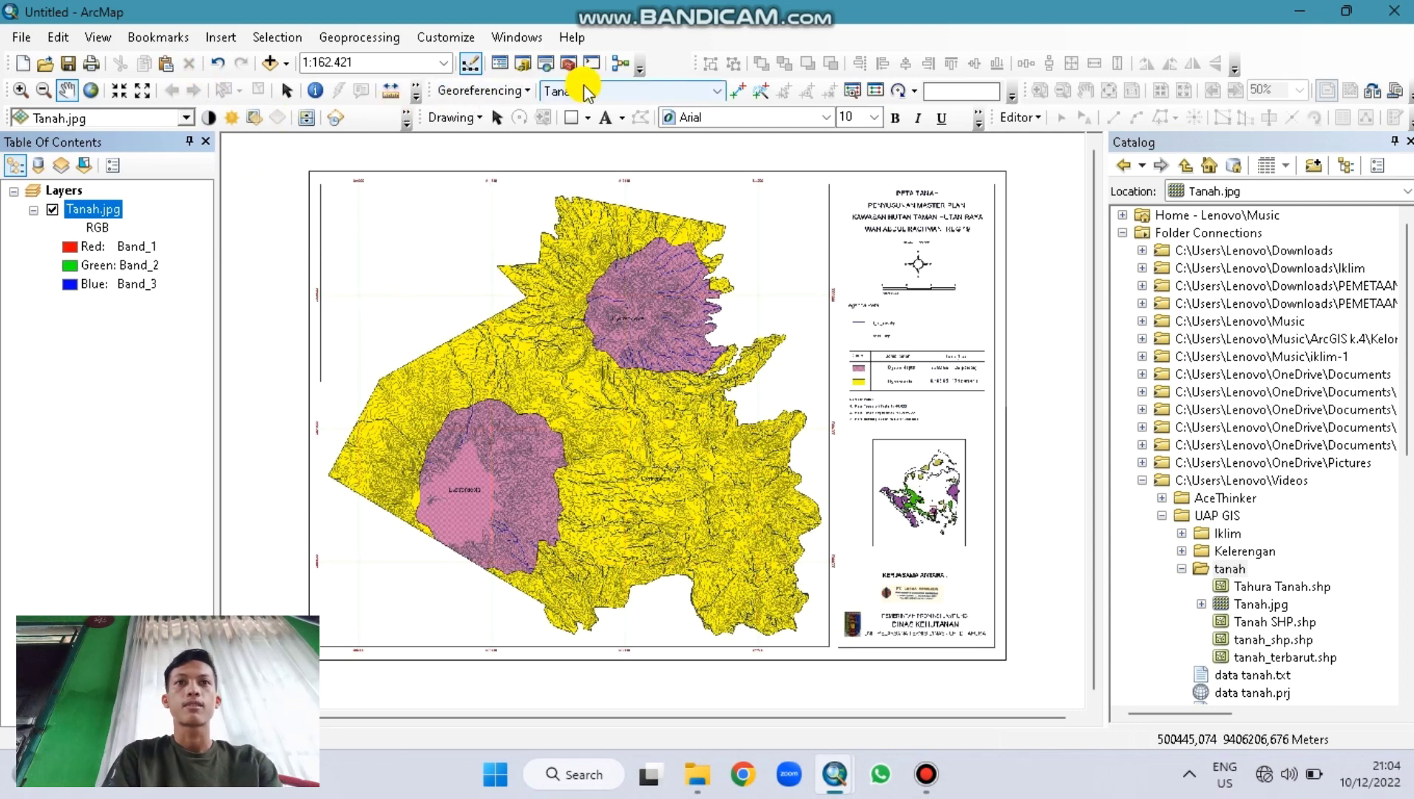
Step: Zoom in on grid intersections and place control points on Tanah.jpg
{"action": "left_click", "coordinate": [20, 90]}
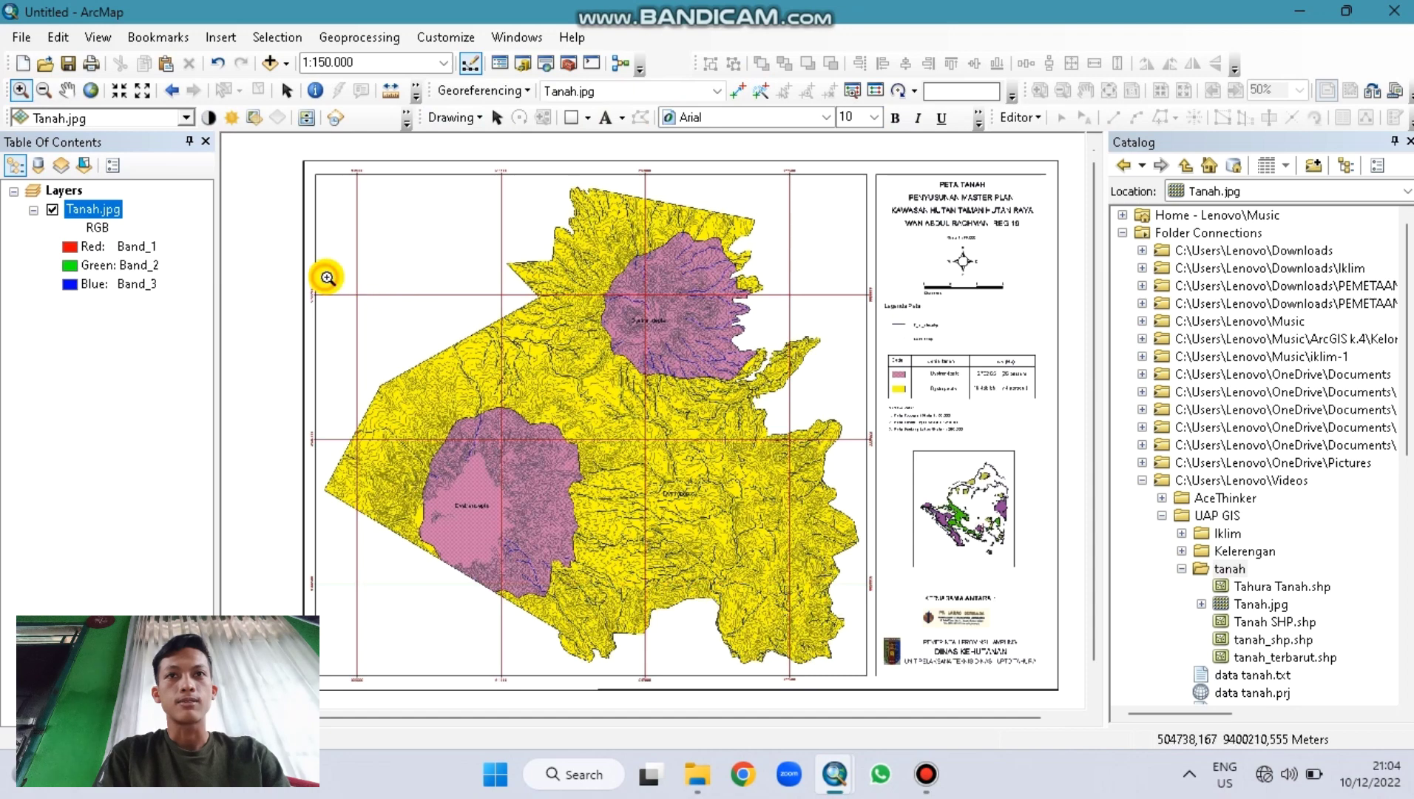
{"action": "left_click_drag", "start_coordinate": [326, 278], "coordinate": [411, 330]}
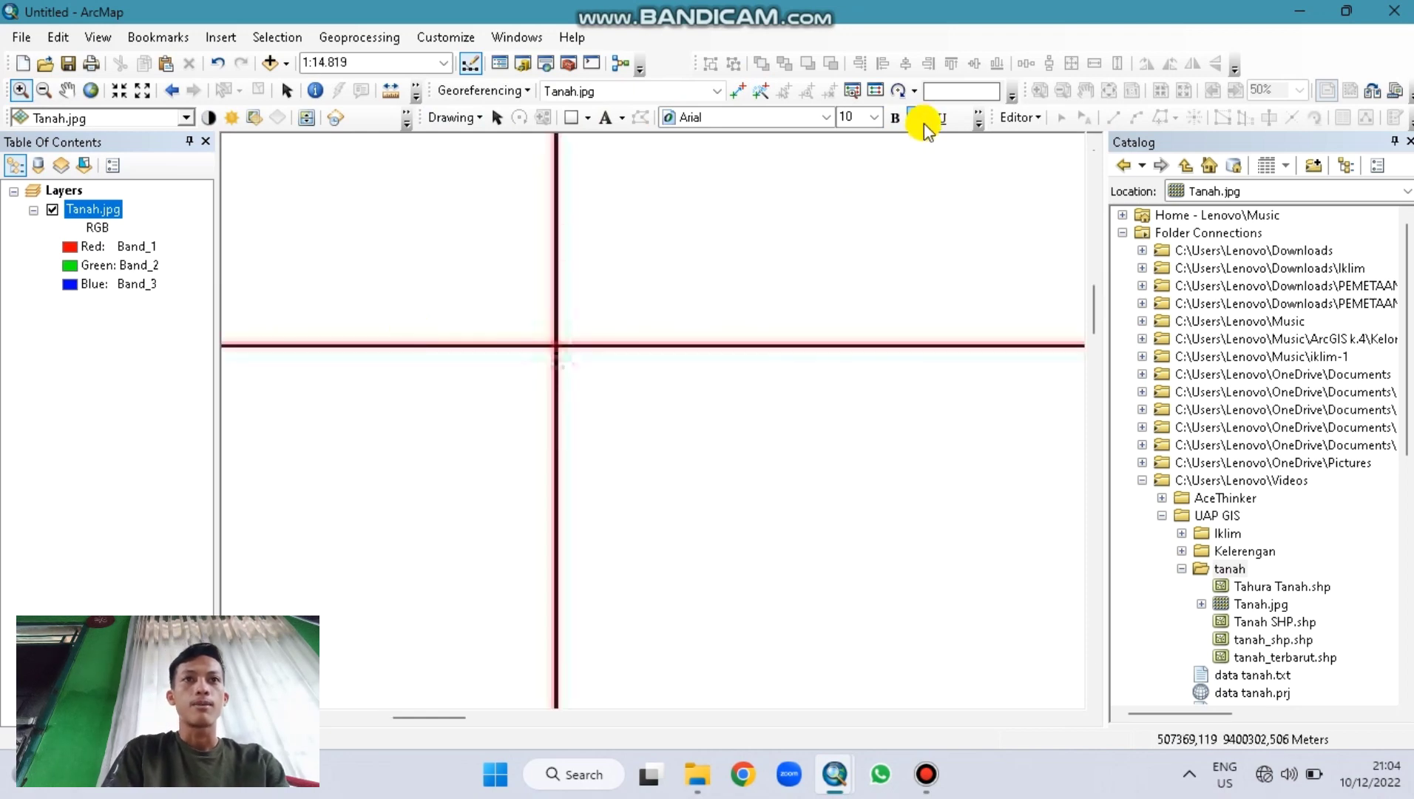
{"action": "left_click", "coordinate": [741, 91]}
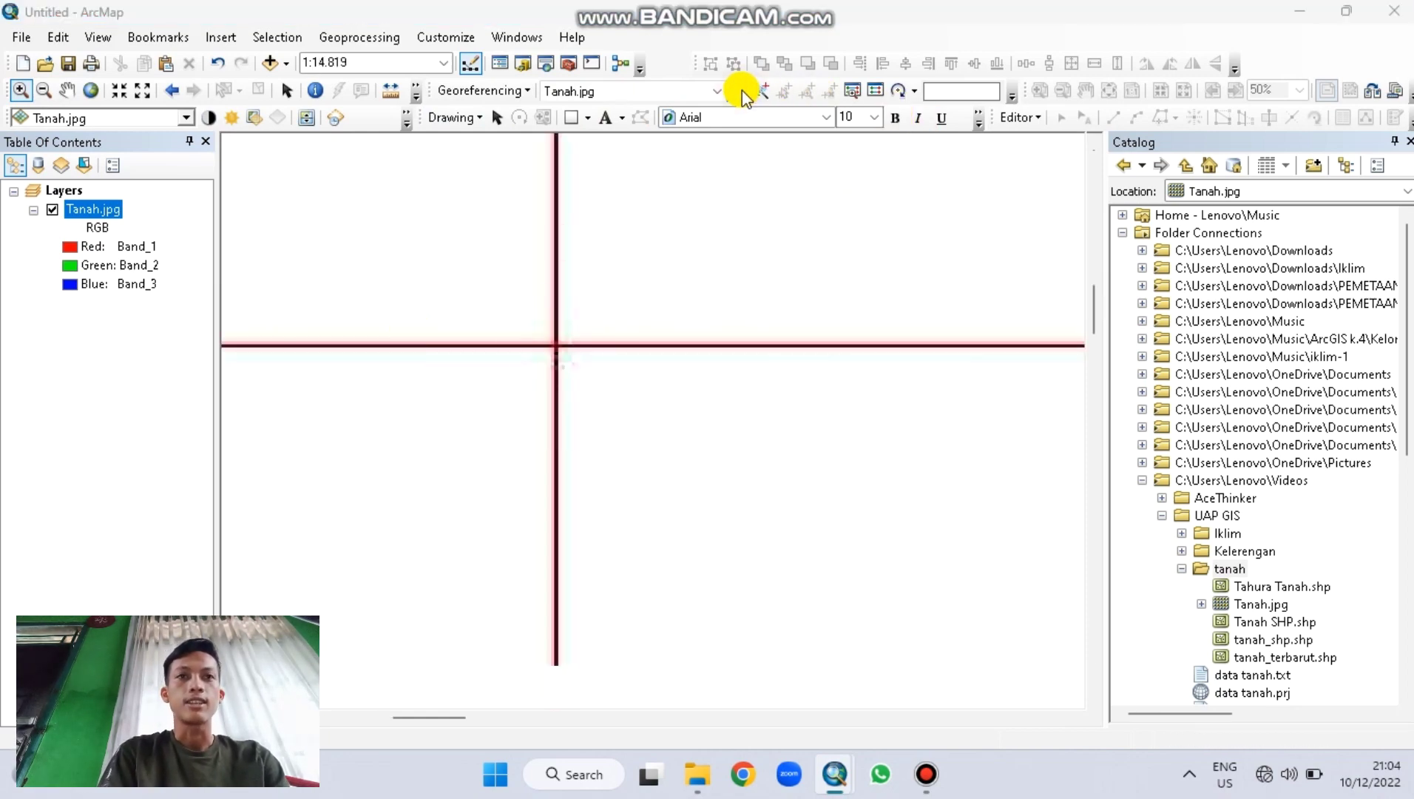
{"action": "left_click", "coordinate": [845, 416]}
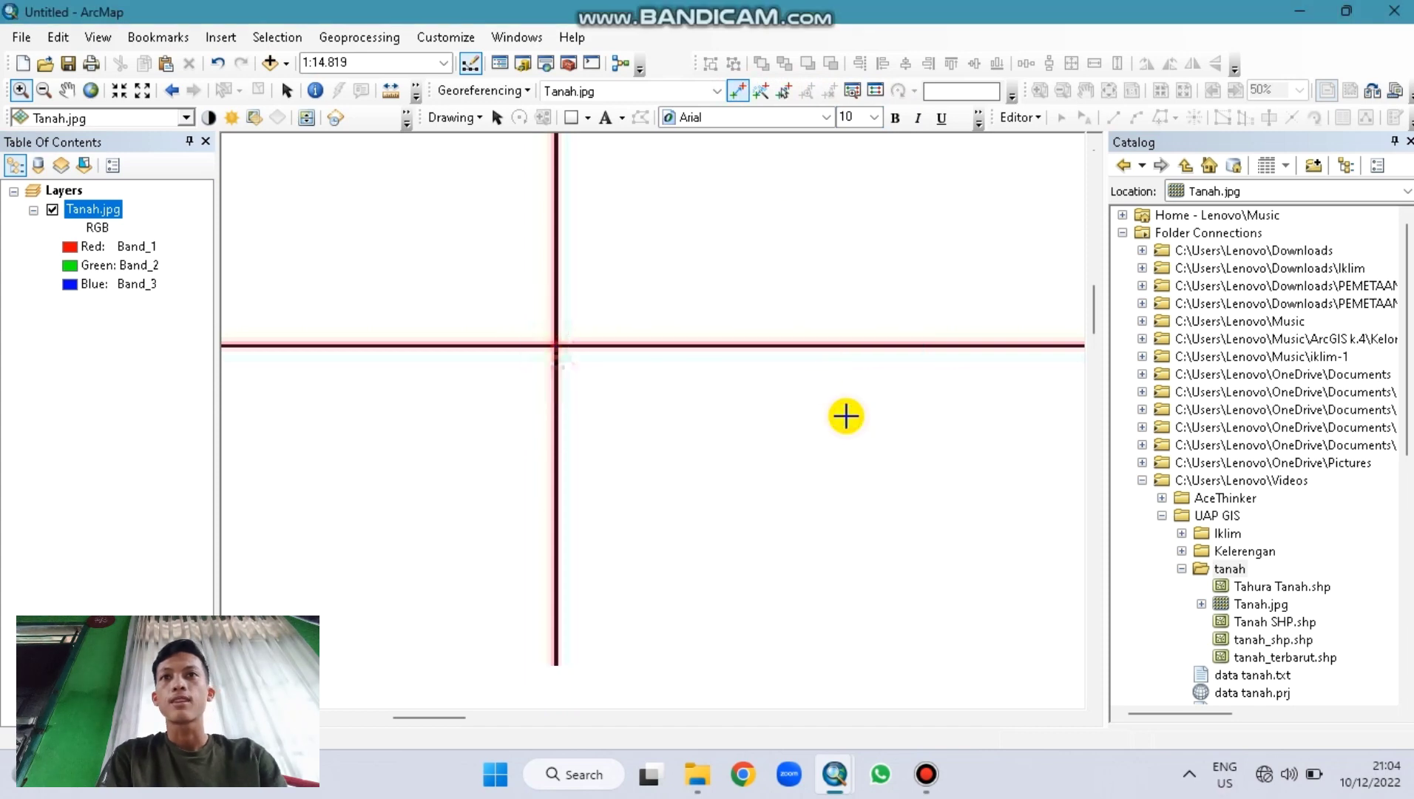
{"action": "left_click", "coordinate": [94, 91]}
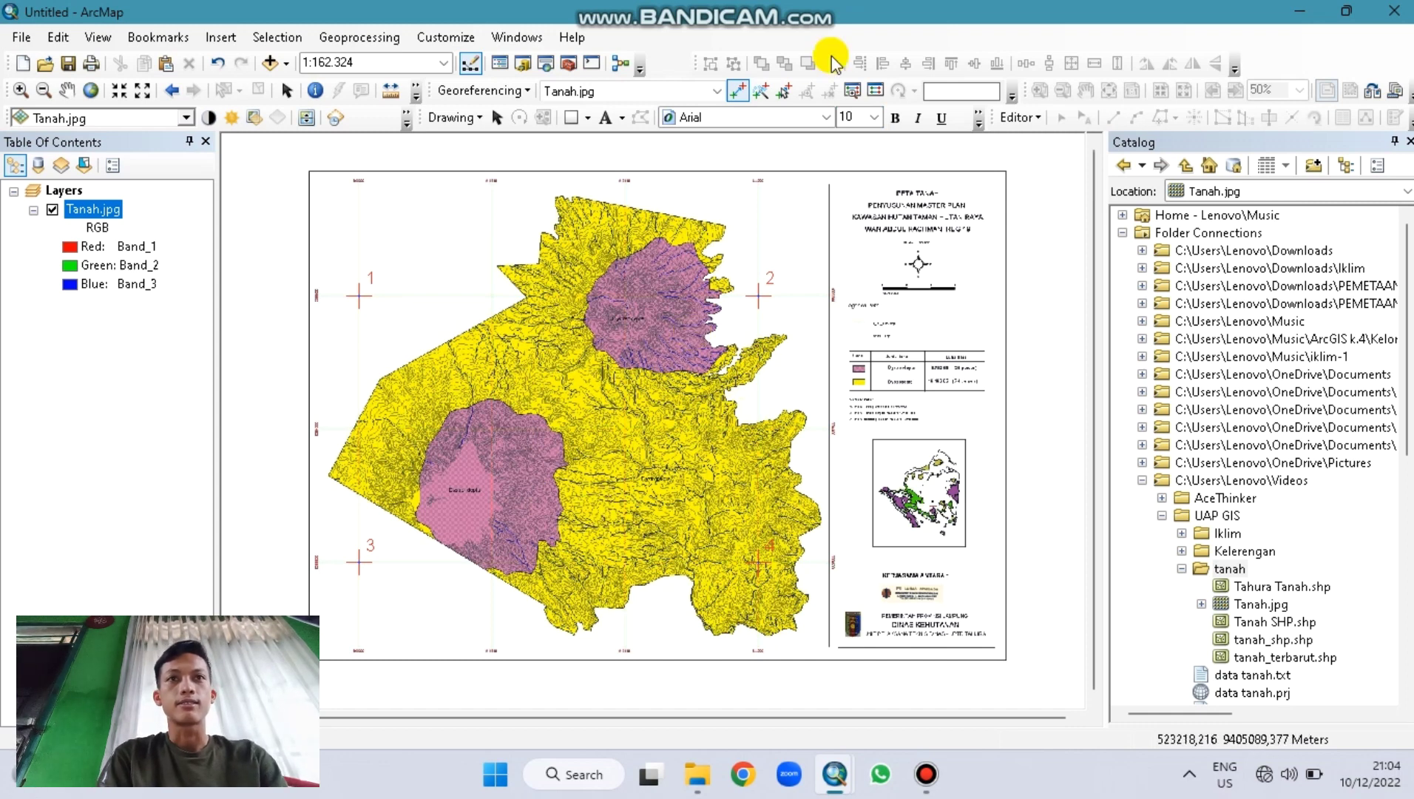
Step: Save the control point link table as 'data tanah tahura'
{"action": "left_click", "coordinate": [864, 93]}
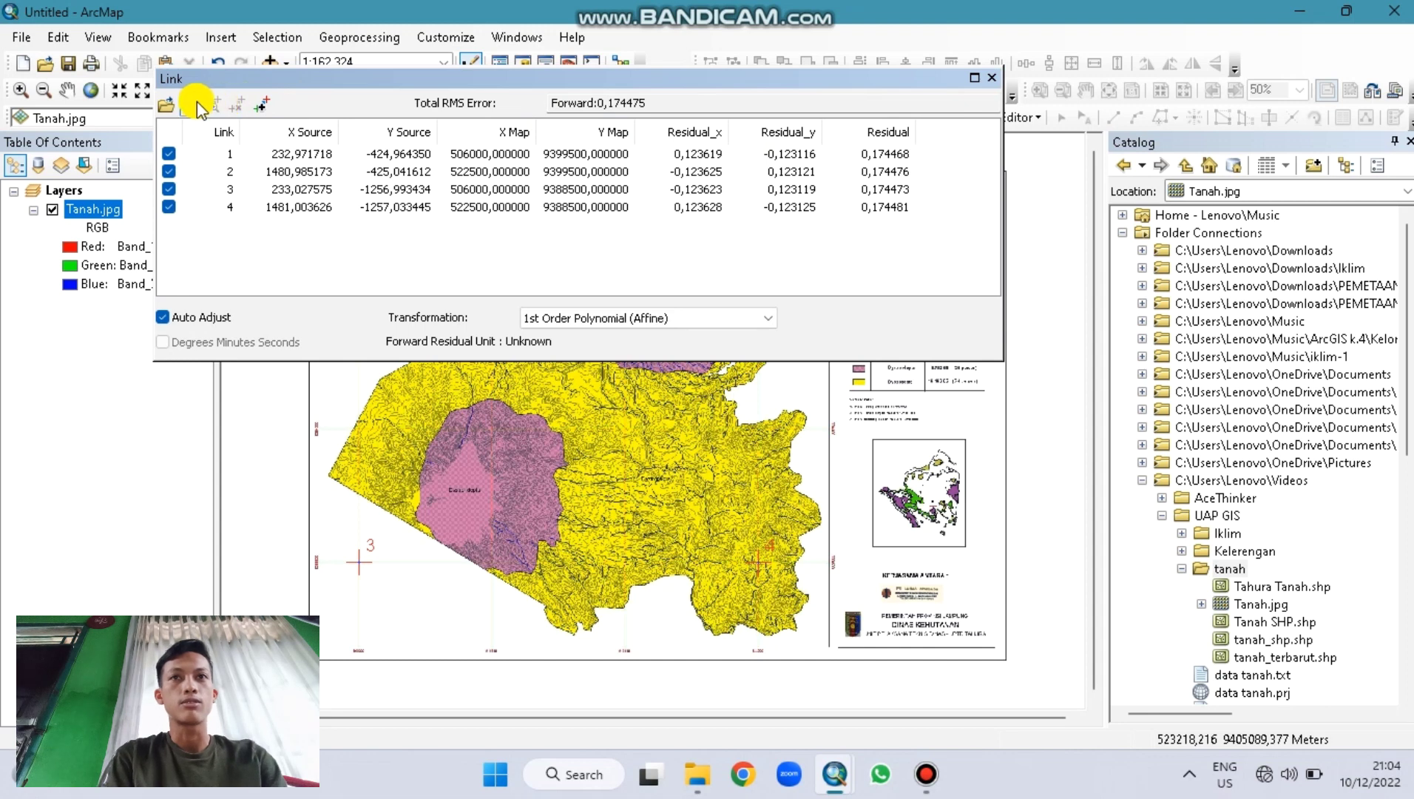
{"action": "left_click", "coordinate": [190, 103]}
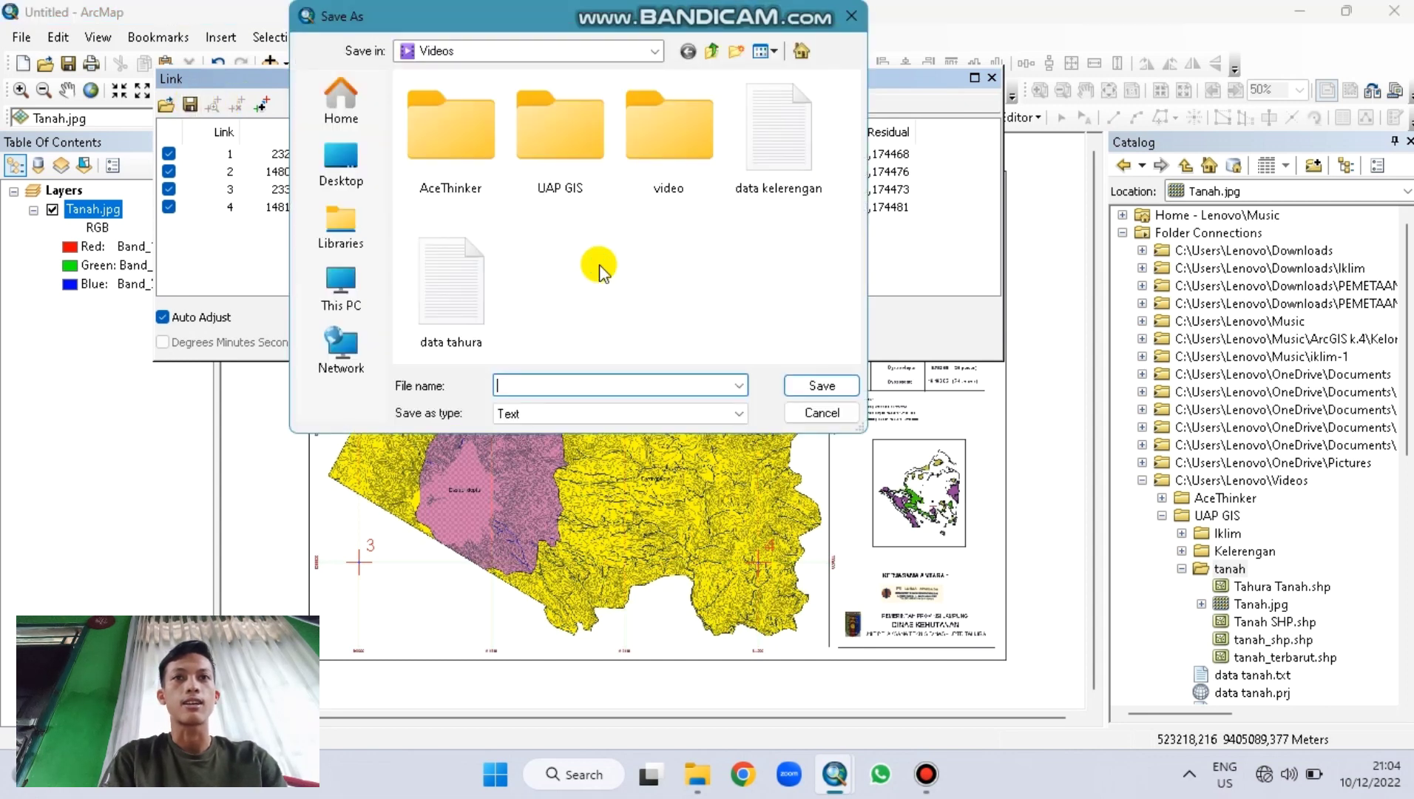
{"action": "type", "text": "data tanah"}
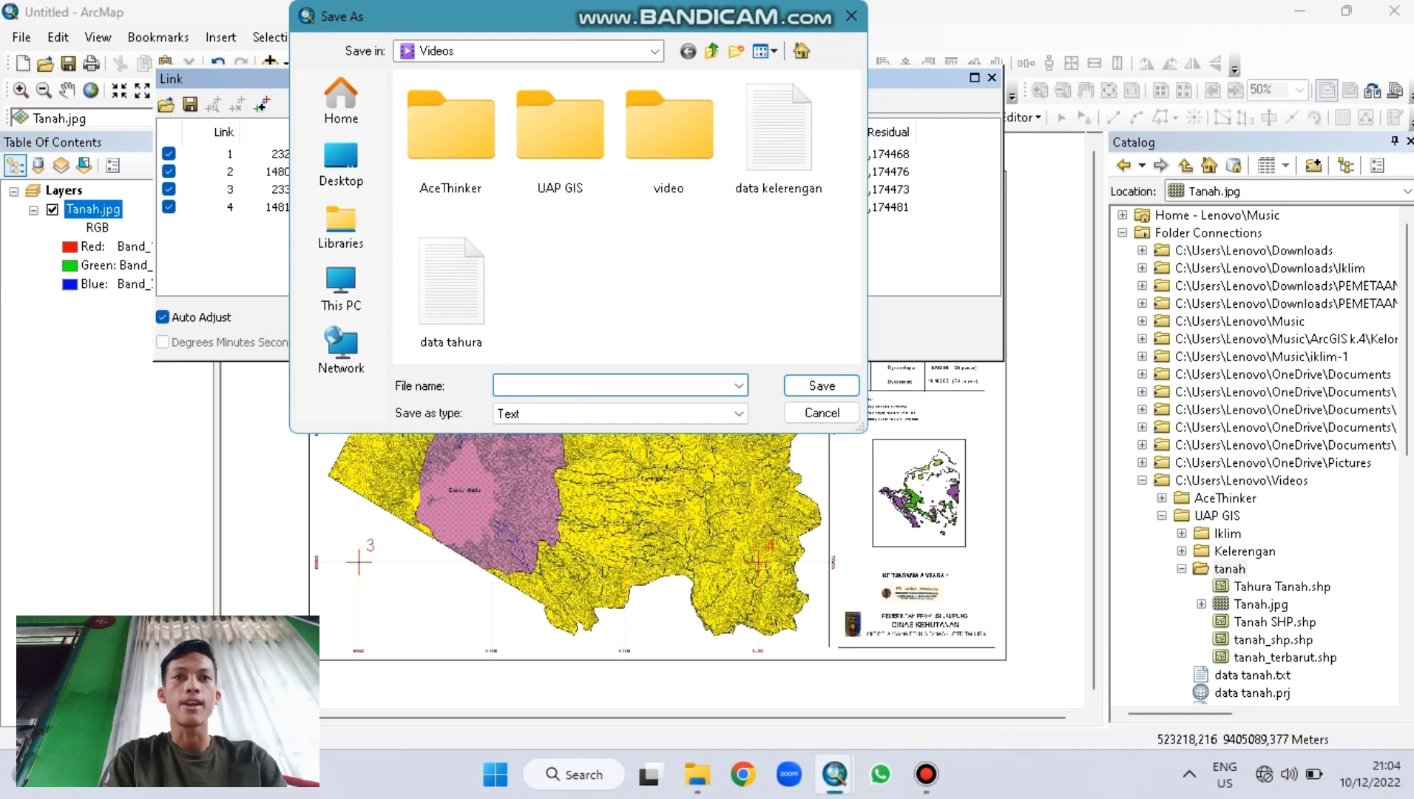
{"action": "type", "text": " tahura.txt"}
{"action": "key", "text": "Return"}
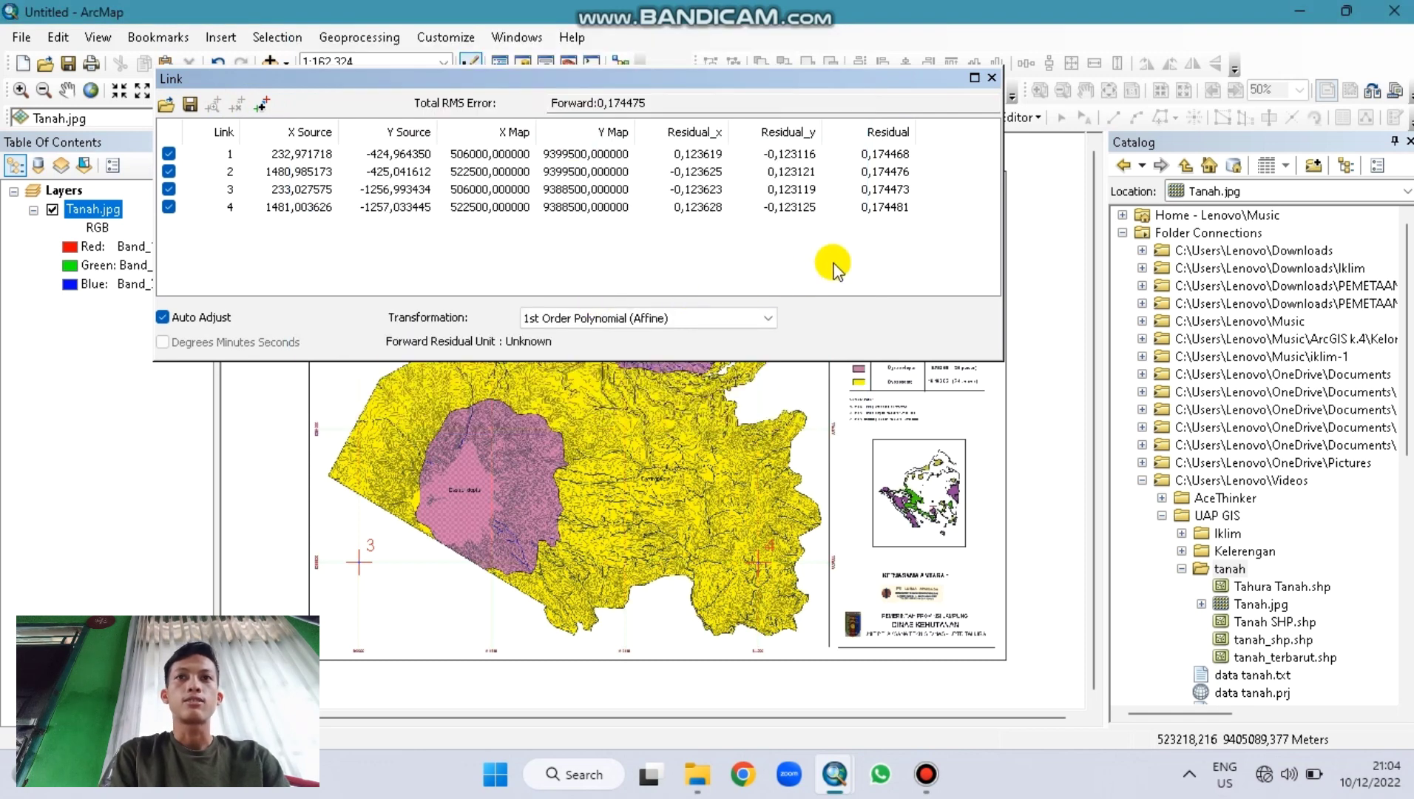
{"action": "left_click", "coordinate": [992, 78]}
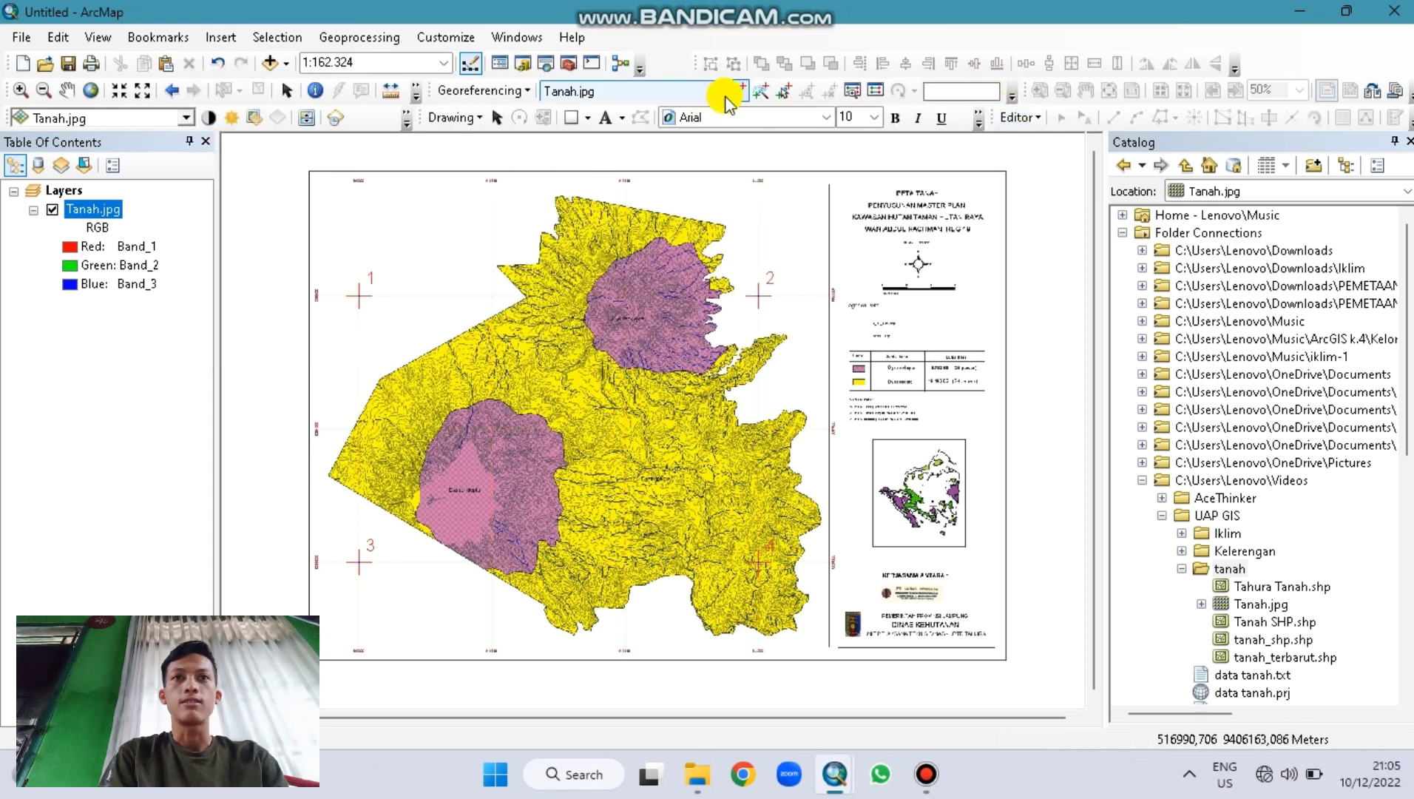
Step: Update the georeferencing of Tanah.jpg, then try Start Editing, which reports no editable layers
{"action": "left_click", "coordinate": [514, 92]}
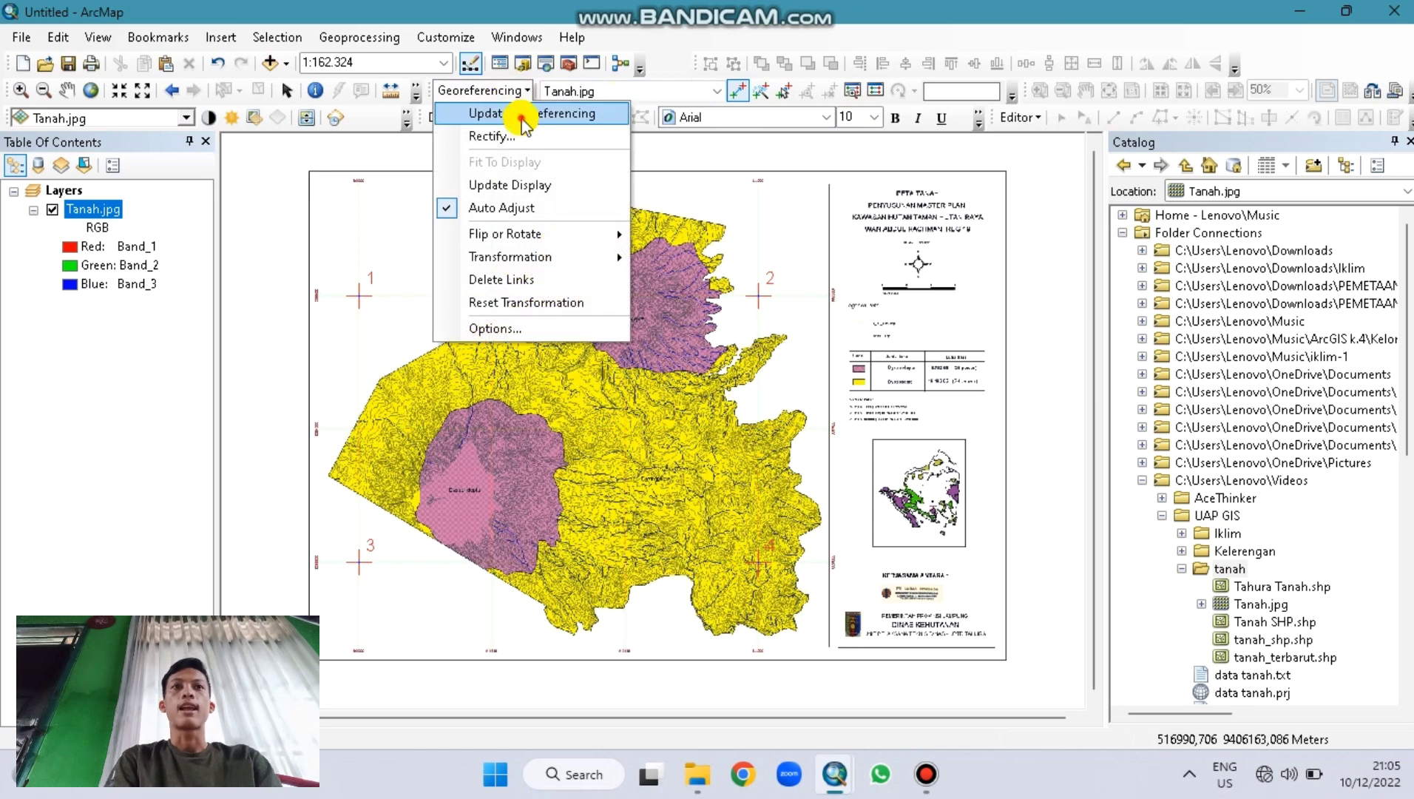
{"action": "left_click", "coordinate": [515, 113]}
{"action": "left_click", "coordinate": [1028, 117]}
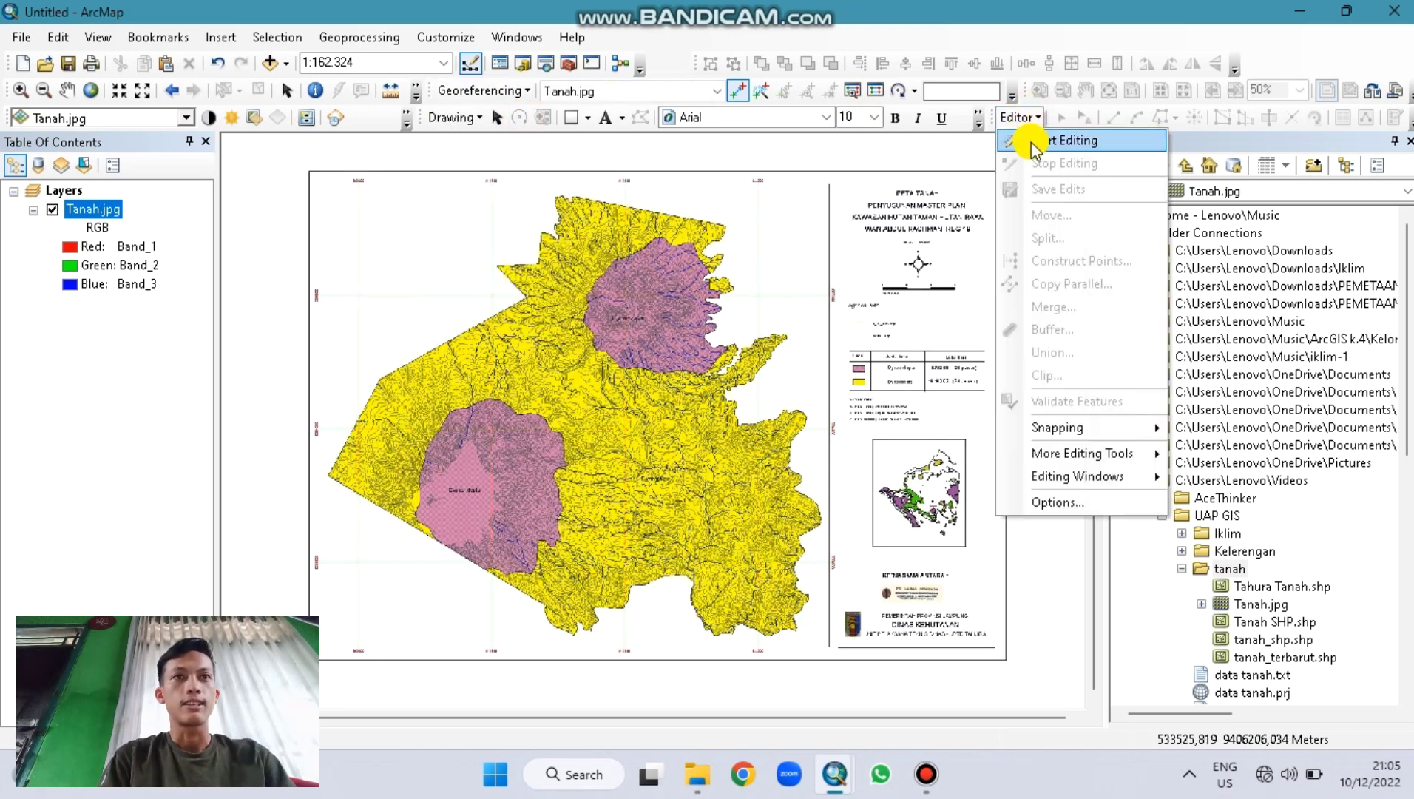
{"action": "left_click", "coordinate": [1032, 141]}
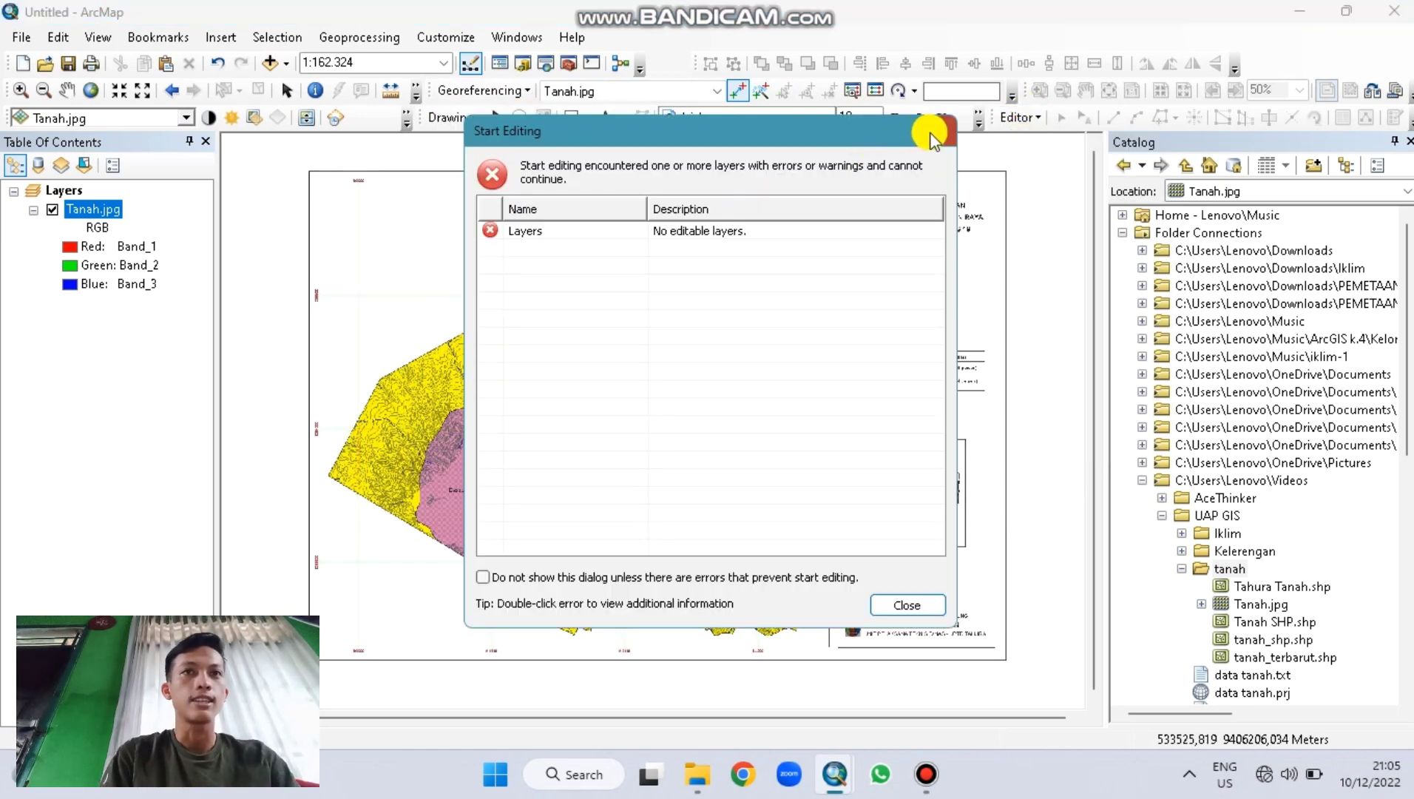
{"action": "left_click", "coordinate": [939, 130]}
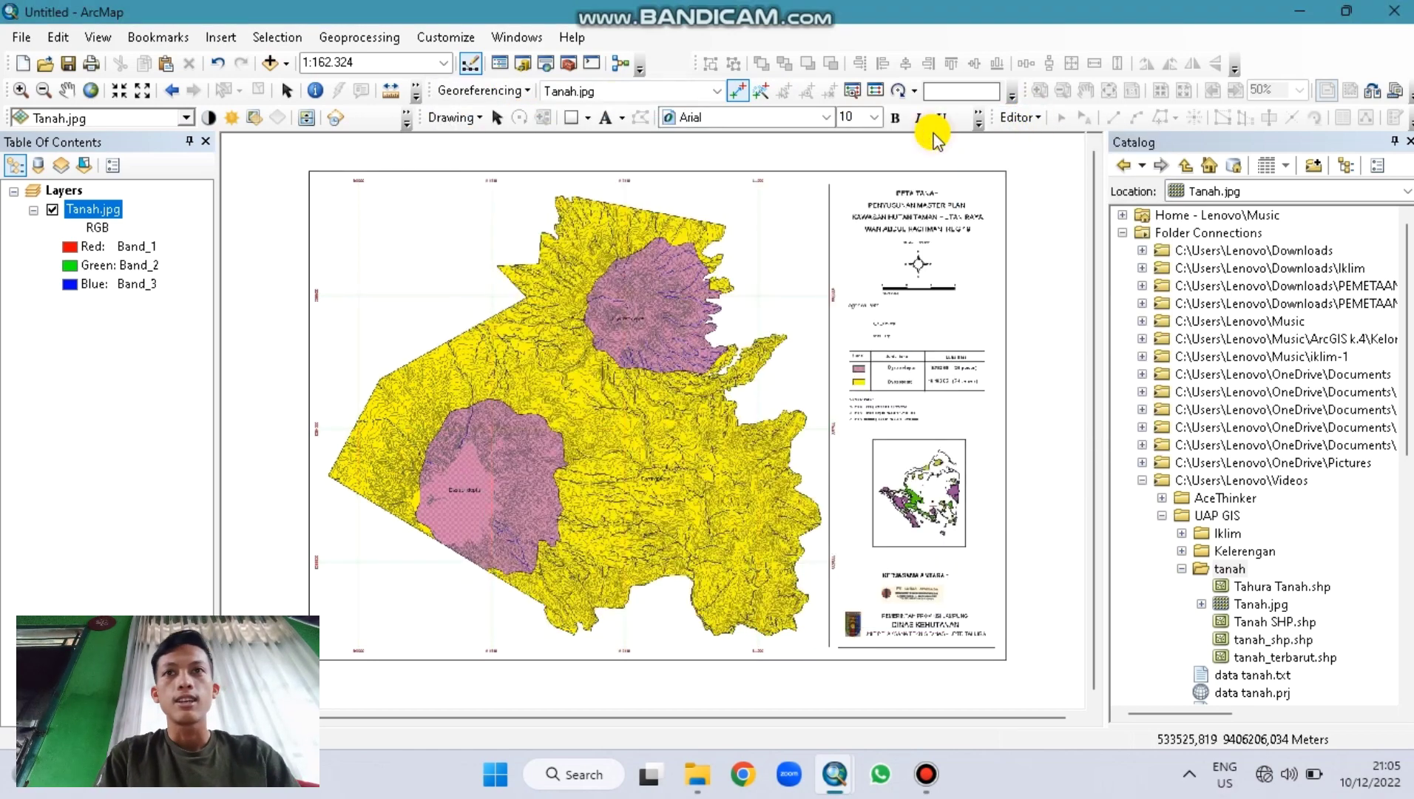
Step: Create a new shapefile named Tanah Tahura in the tanah folder
{"action": "right_click", "coordinate": [97, 207]}
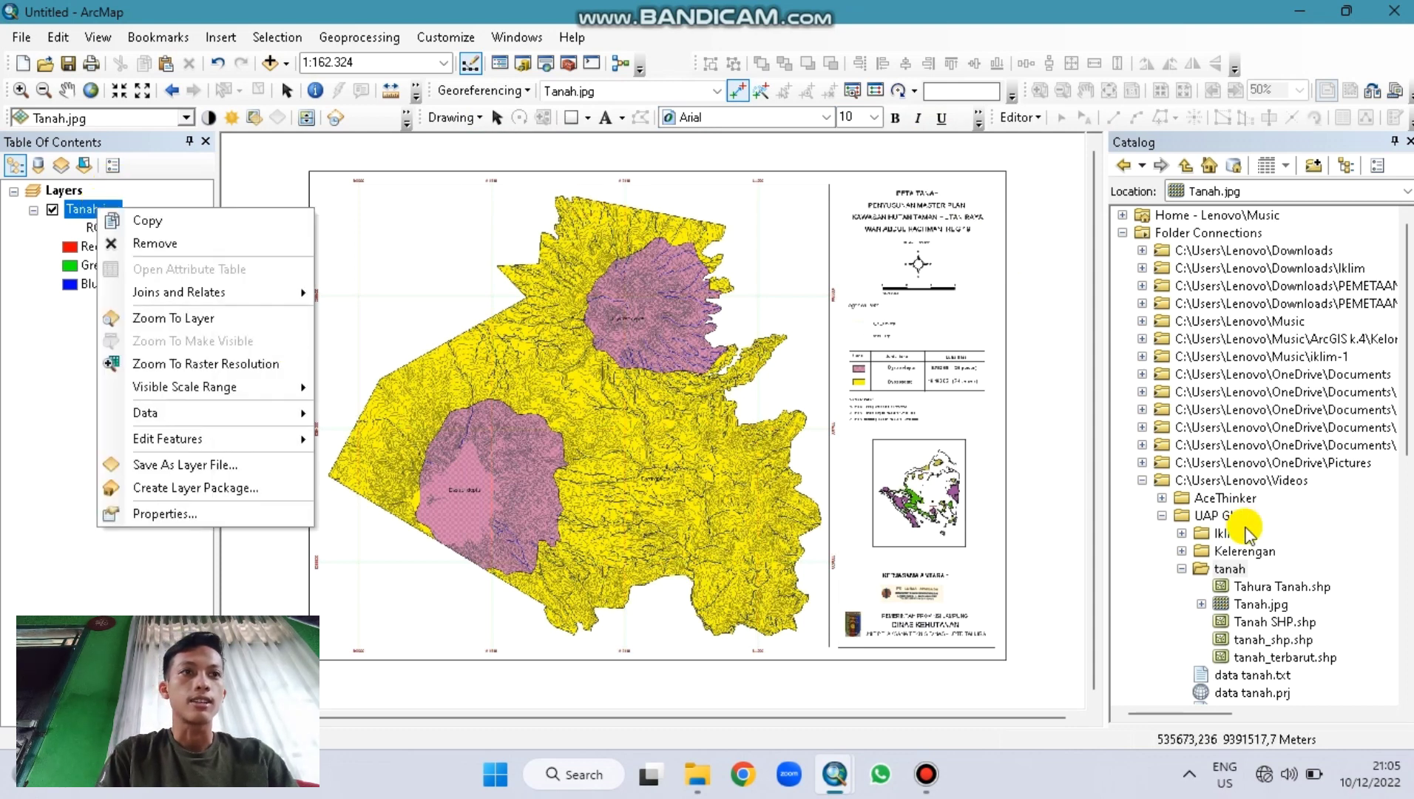
{"action": "left_click", "coordinate": [1232, 569]}
{"action": "right_click", "coordinate": [1232, 569]}
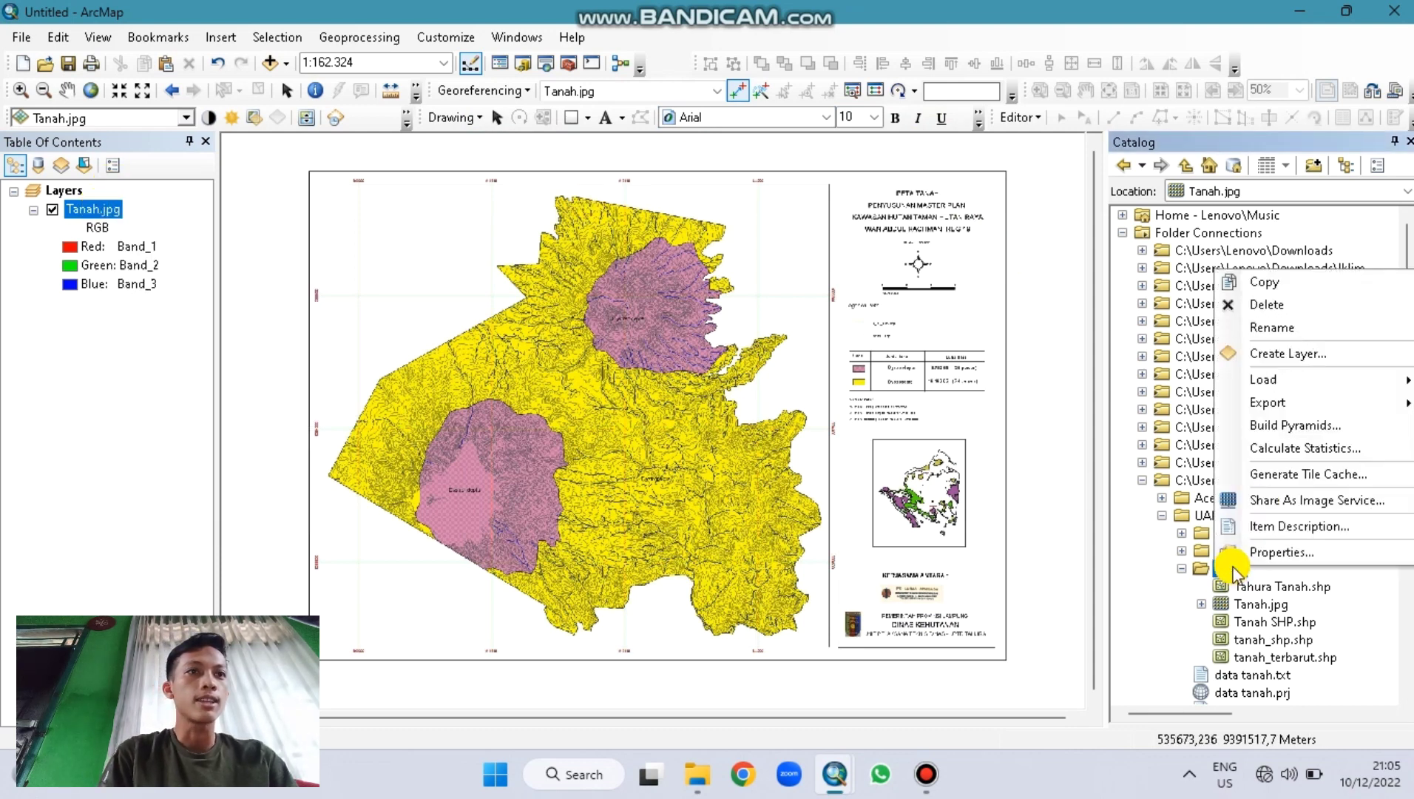
{"action": "left_click", "coordinate": [1211, 568]}
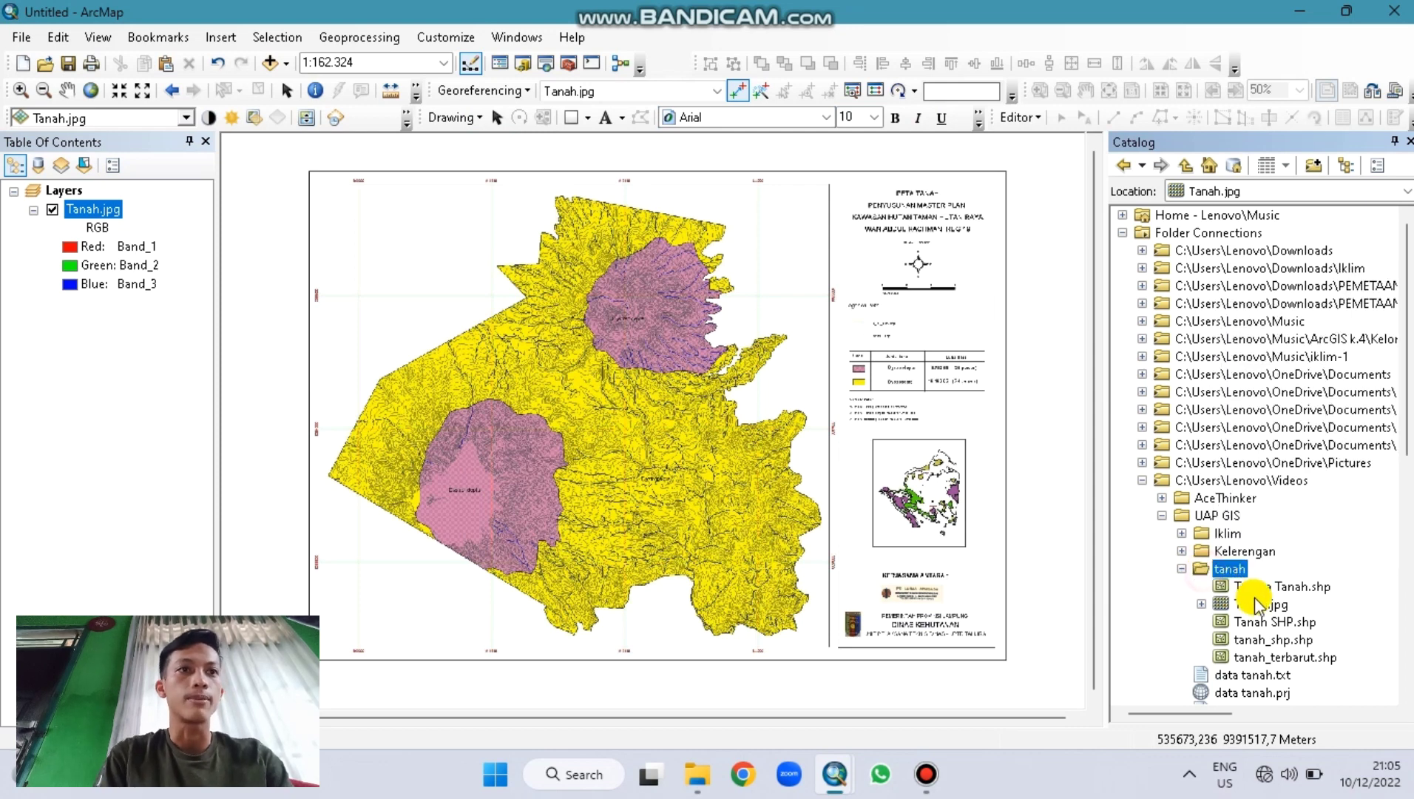
{"action": "left_click", "coordinate": [1261, 602]}
{"action": "left_click", "coordinate": [1226, 569]}
{"action": "right_click", "coordinate": [1226, 569]}
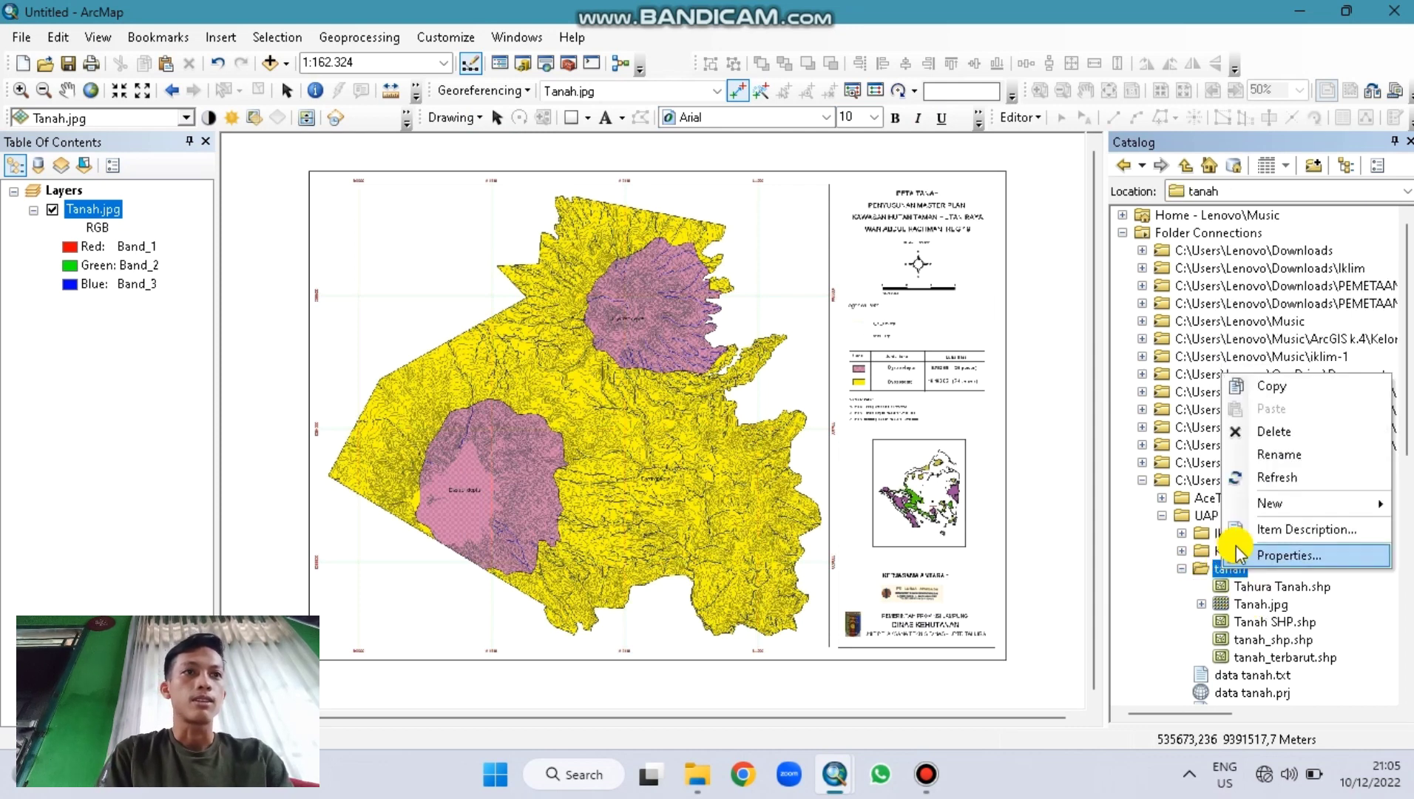
{"action": "mouse_move", "coordinate": [1278, 503]}
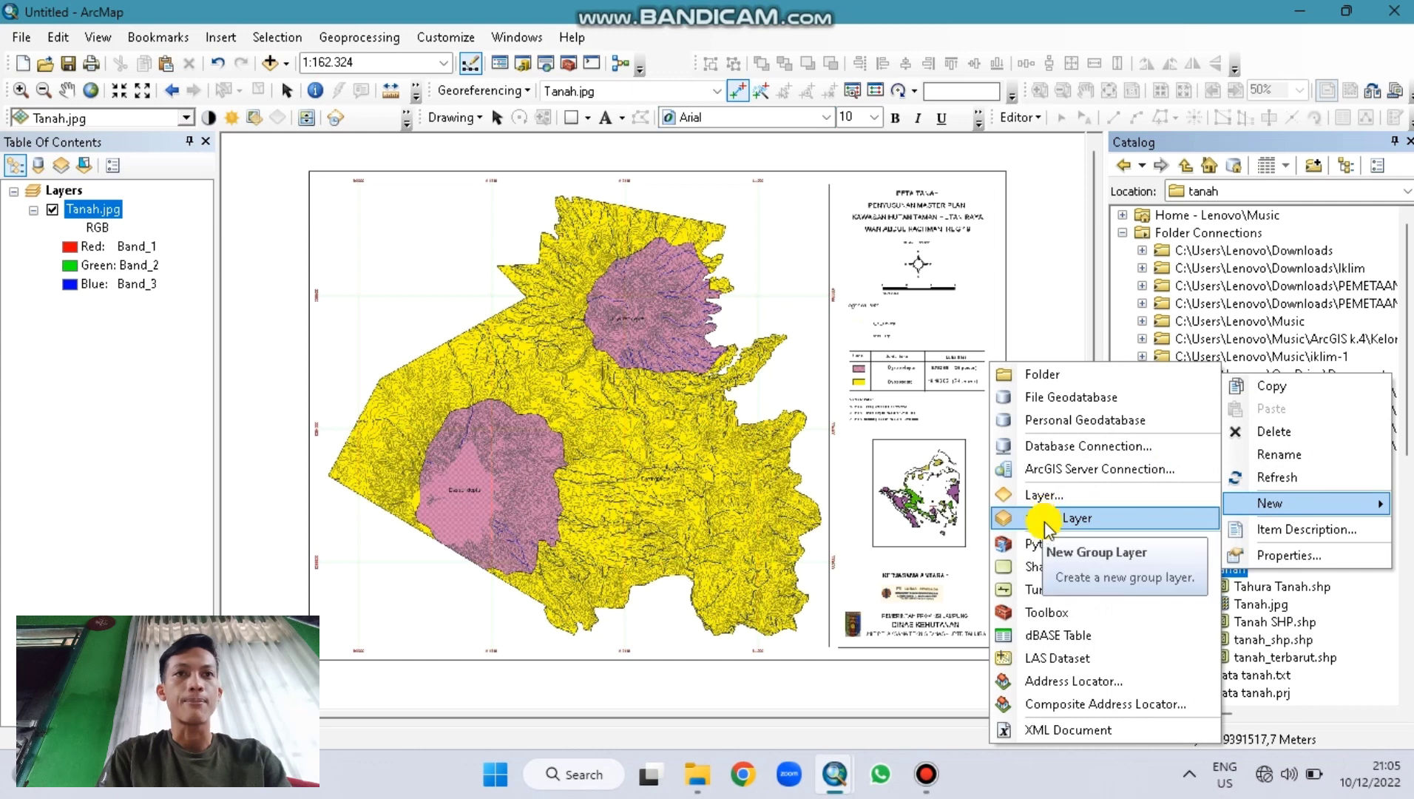
{"action": "left_click", "coordinate": [1043, 568]}
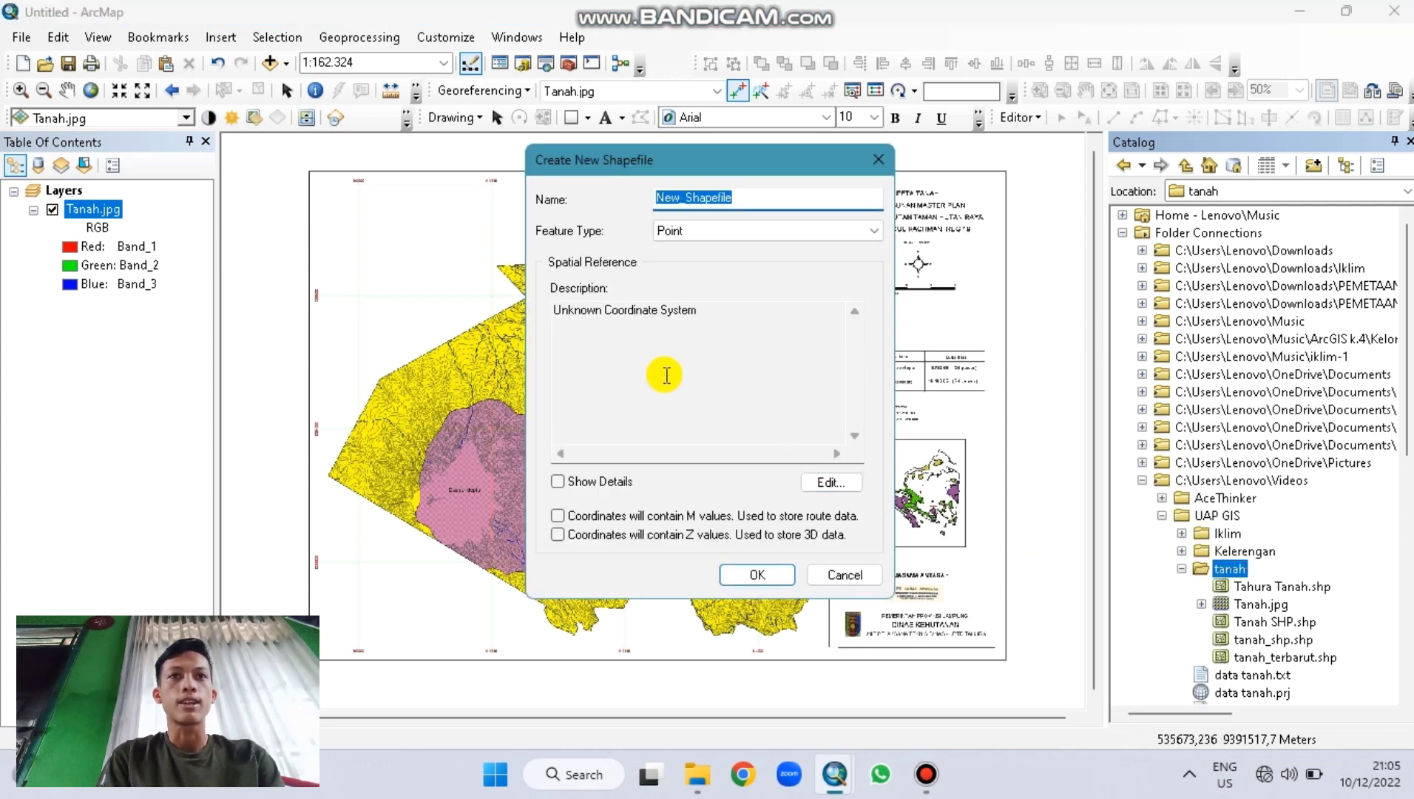
{"action": "type", "text": "Tanah Tahura"}
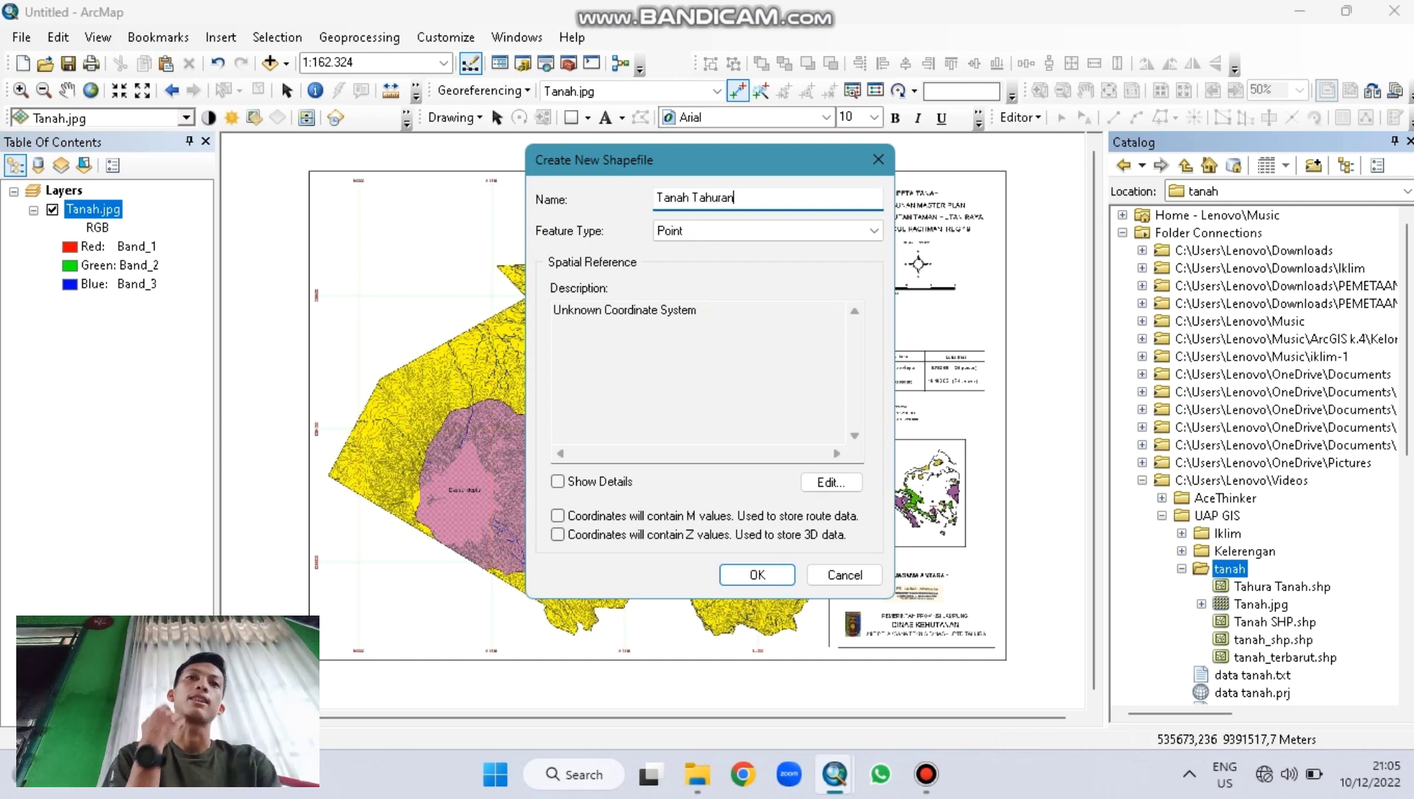
Step: Make the Tanah Tahura shapefile a Polygon type in WGS 1984 UTM Zone 48S and create it
{"action": "left_click", "coordinate": [733, 231]}
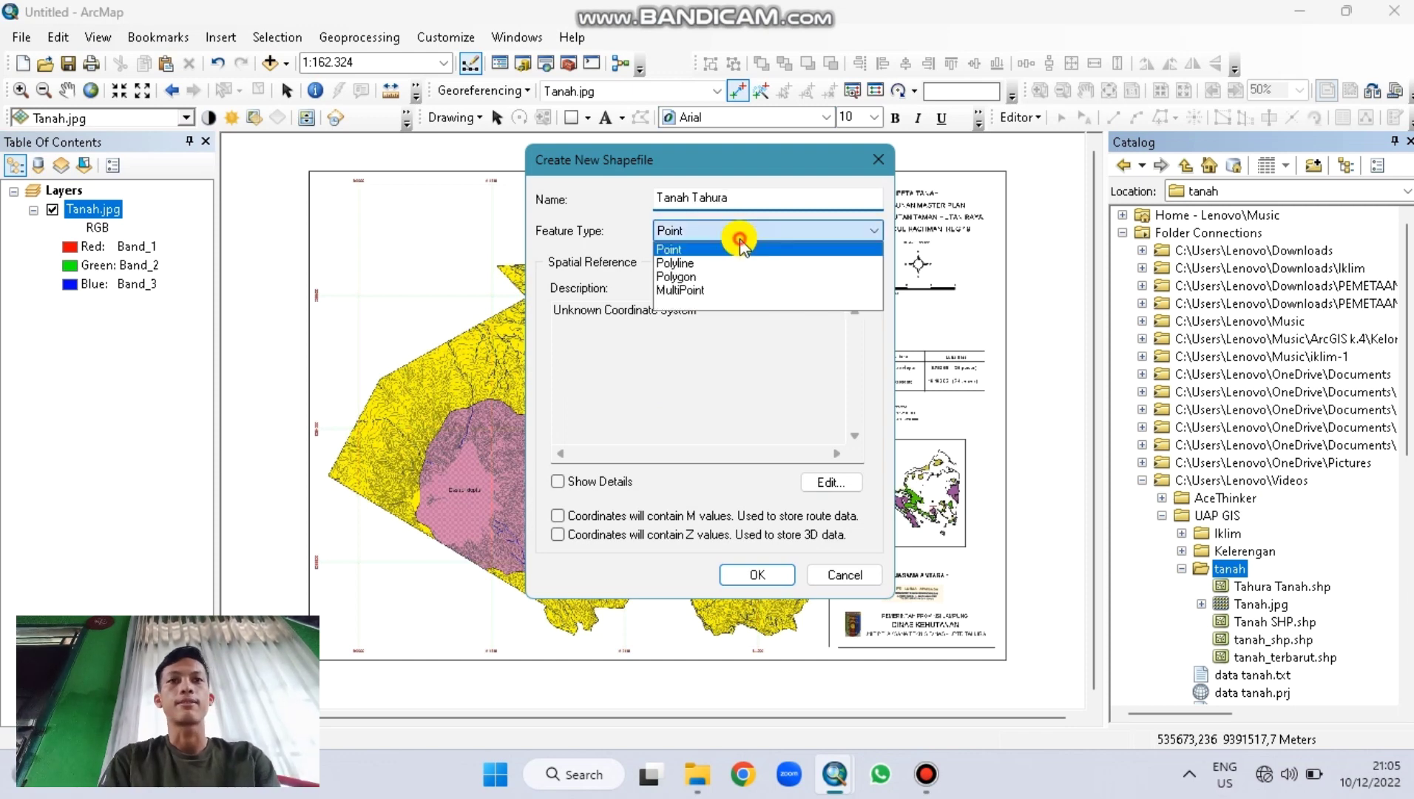
{"action": "left_click", "coordinate": [716, 272]}
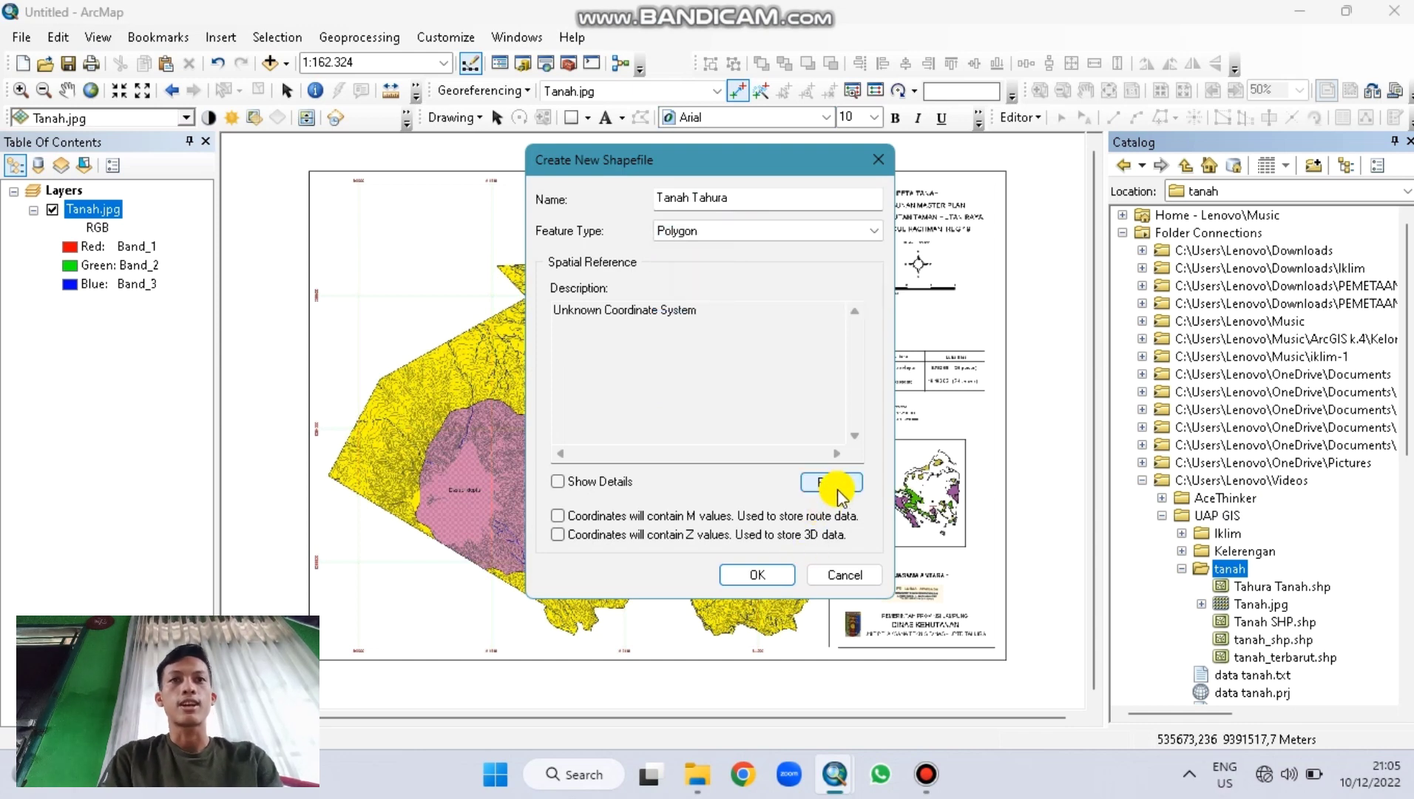
{"action": "left_click", "coordinate": [831, 483]}
{"action": "left_click", "coordinate": [675, 241]}
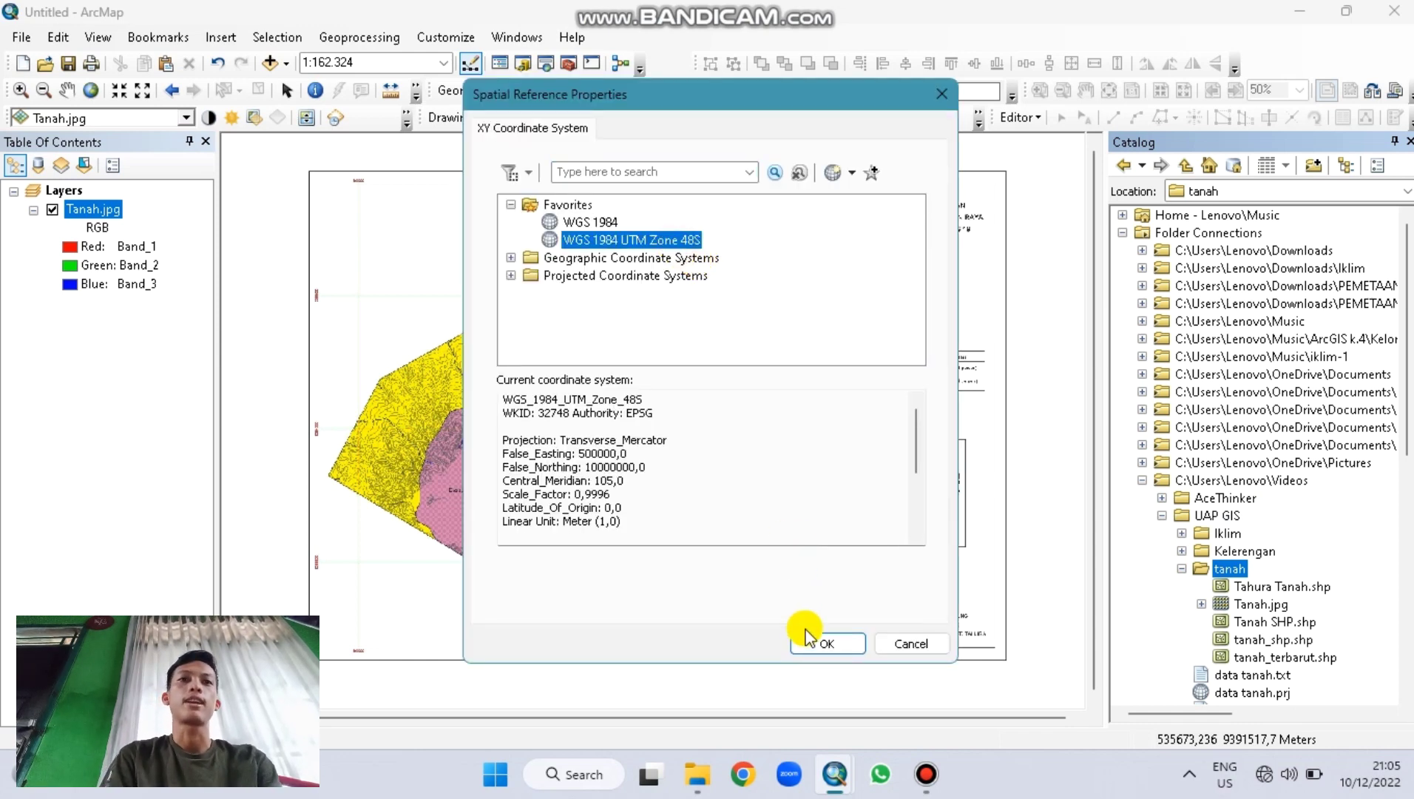
{"action": "left_click", "coordinate": [807, 635]}
{"action": "left_click", "coordinate": [761, 570]}
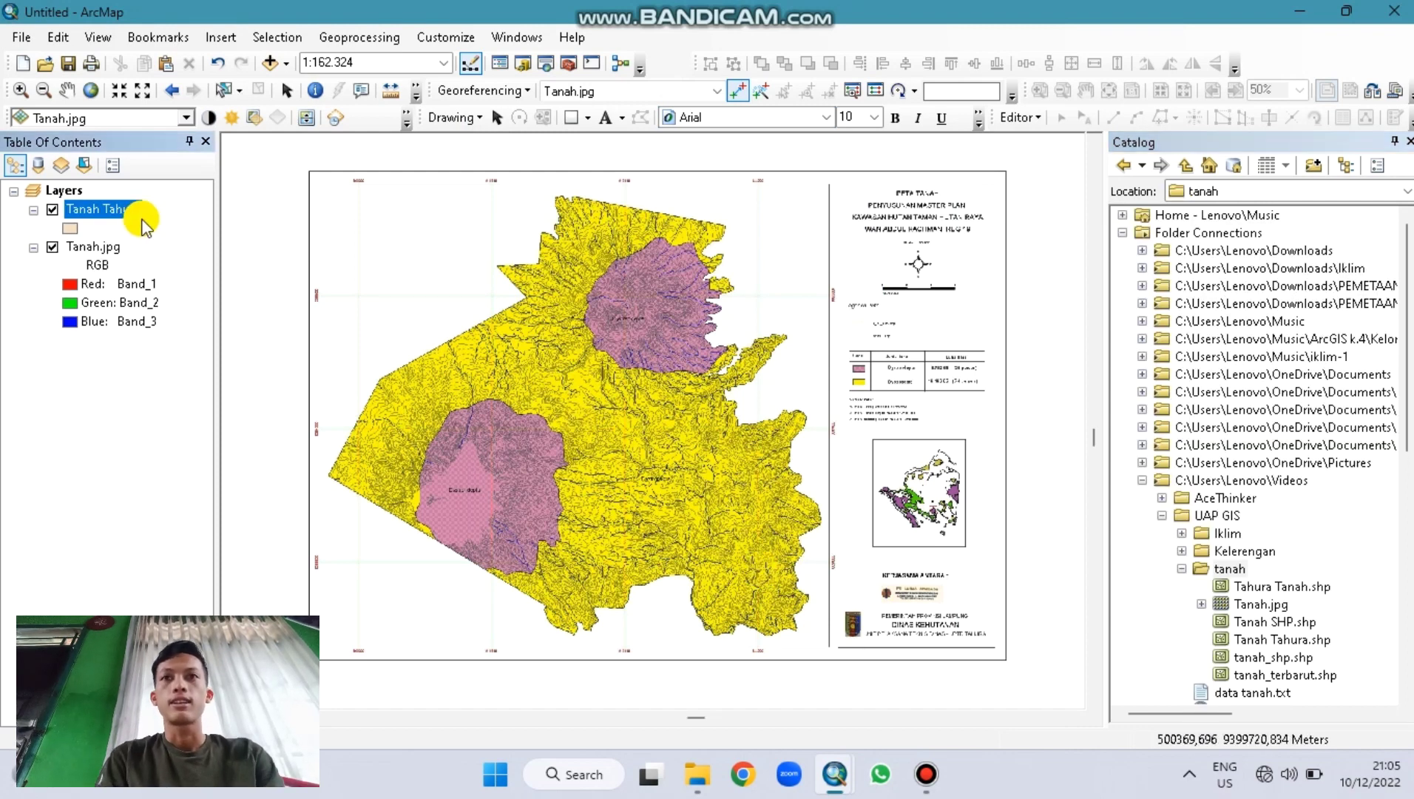
Step: Zoom in to about 1:100.000 on the soil map and start an edit session
{"action": "left_click", "coordinate": [21, 89]}
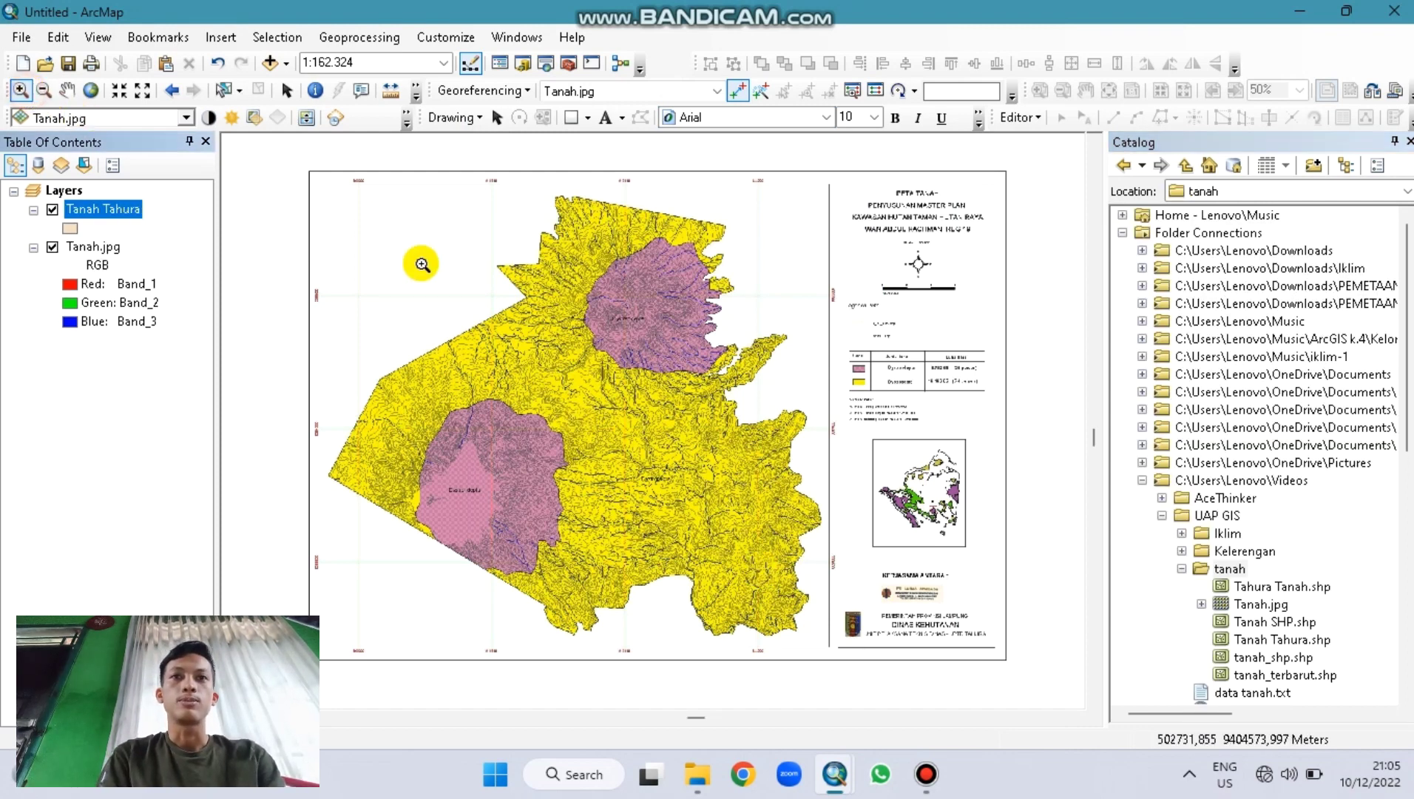
{"action": "left_click", "coordinate": [469, 362]}
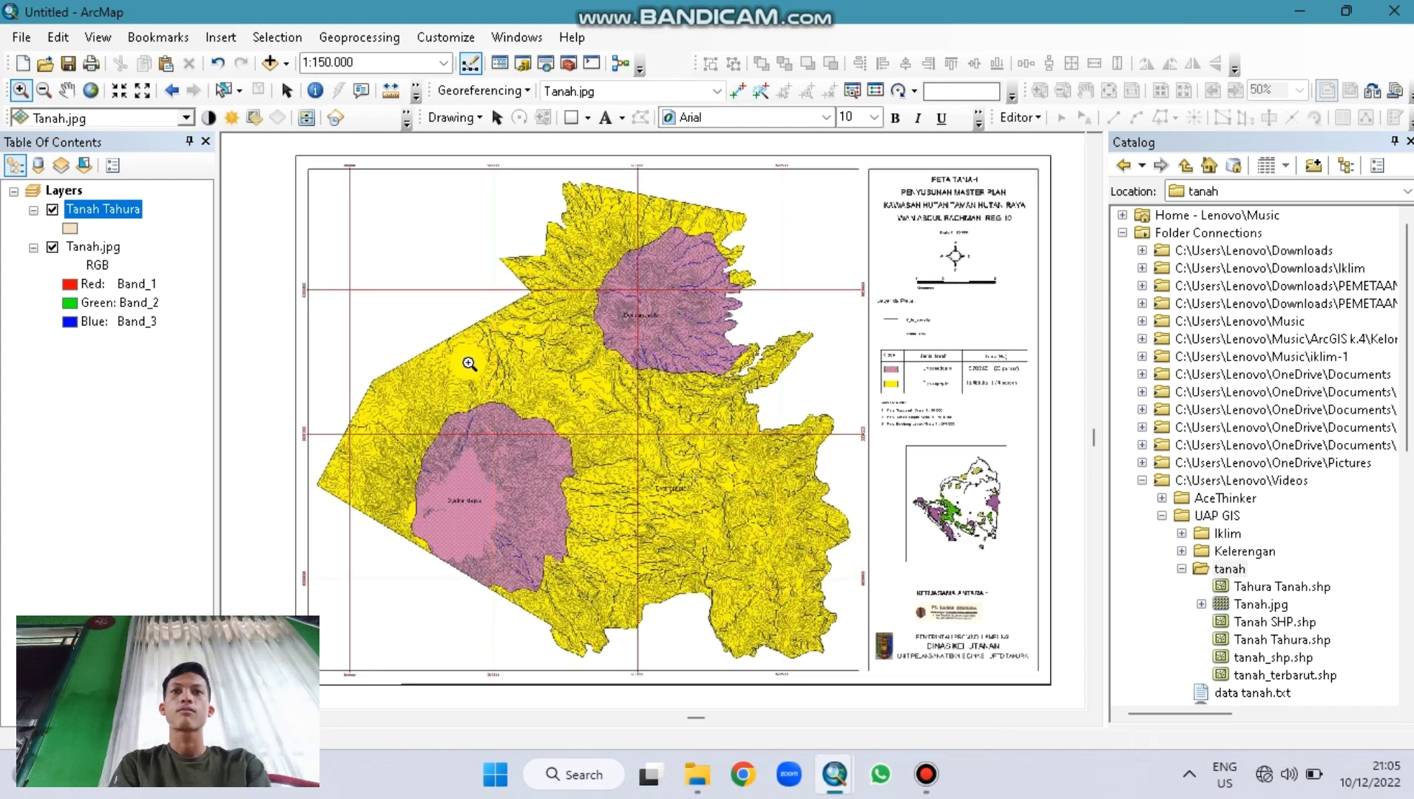
{"action": "scroll", "coordinate": [418, 407], "scroll_direction": "up", "scroll_amount": 1}
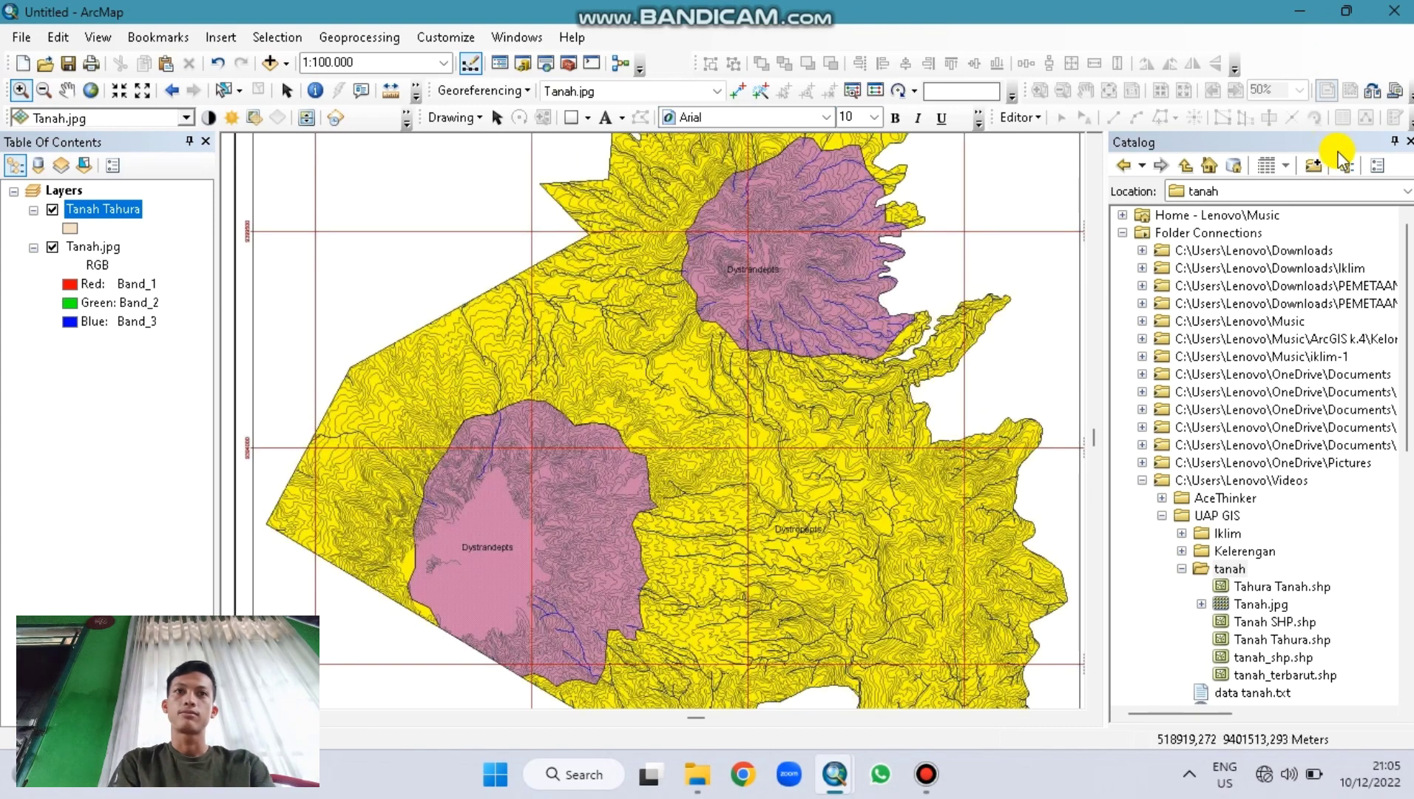
{"action": "left_click", "coordinate": [1019, 117]}
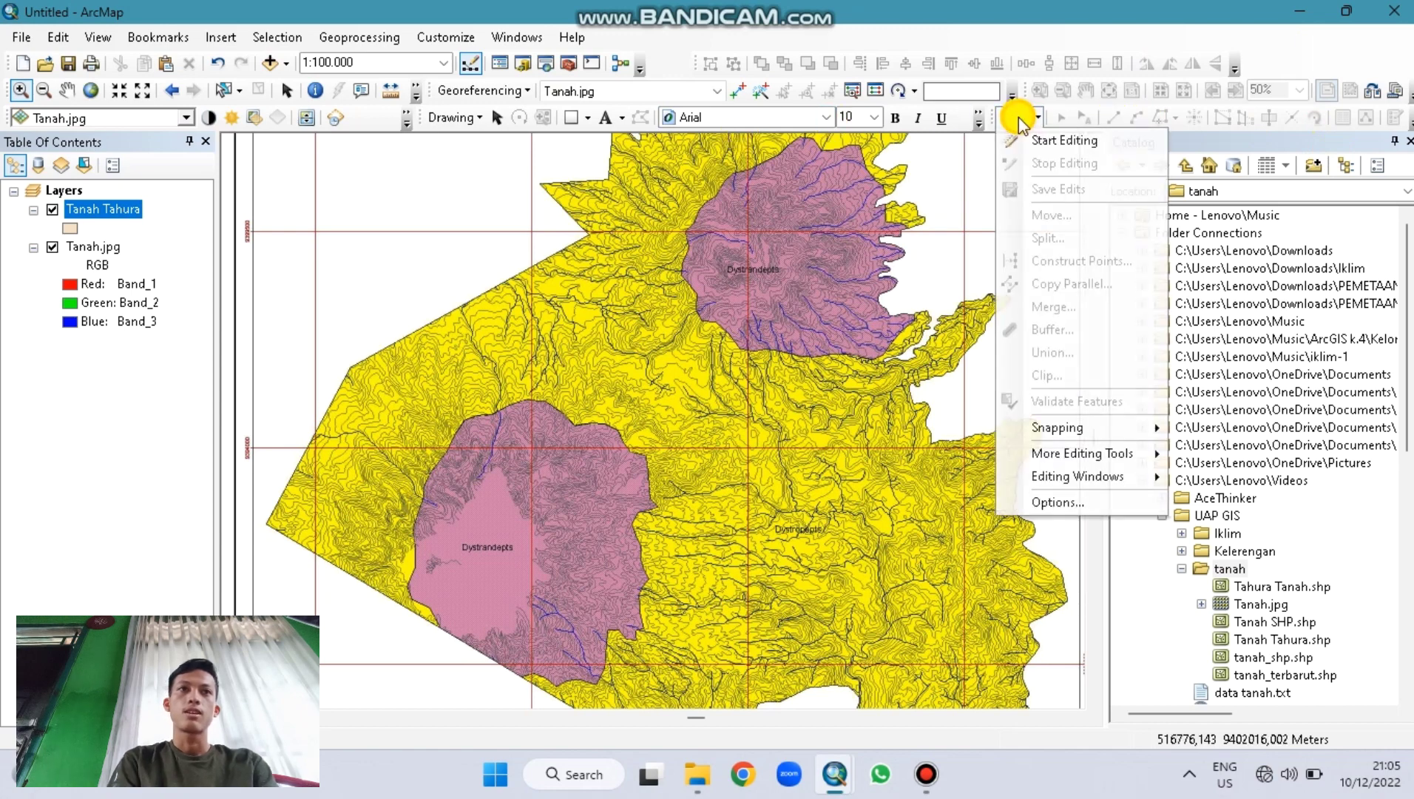
{"action": "left_click", "coordinate": [1030, 137]}
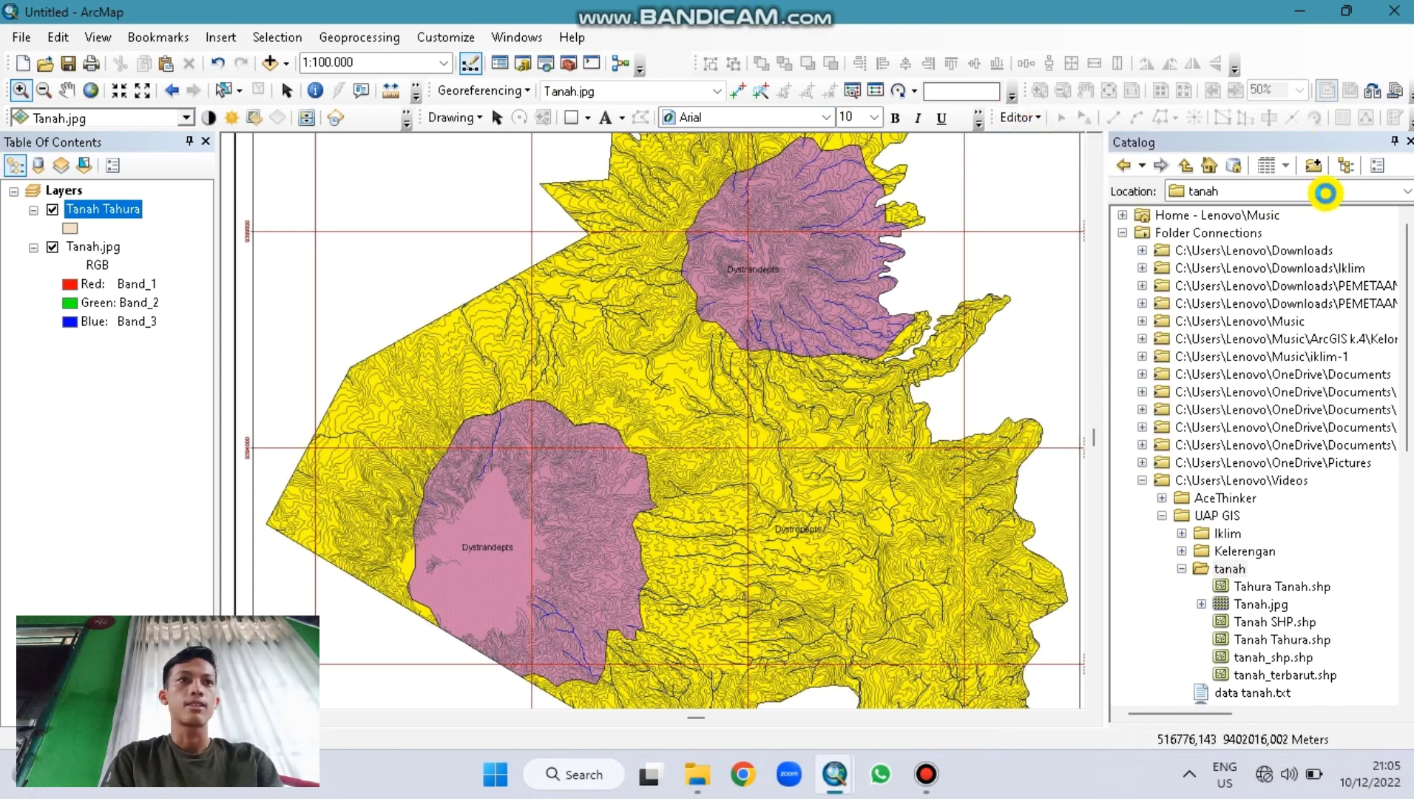
Step: Close the Catalog options and panel, and bring up the Create Features templates
{"action": "left_click", "coordinate": [1377, 169]}
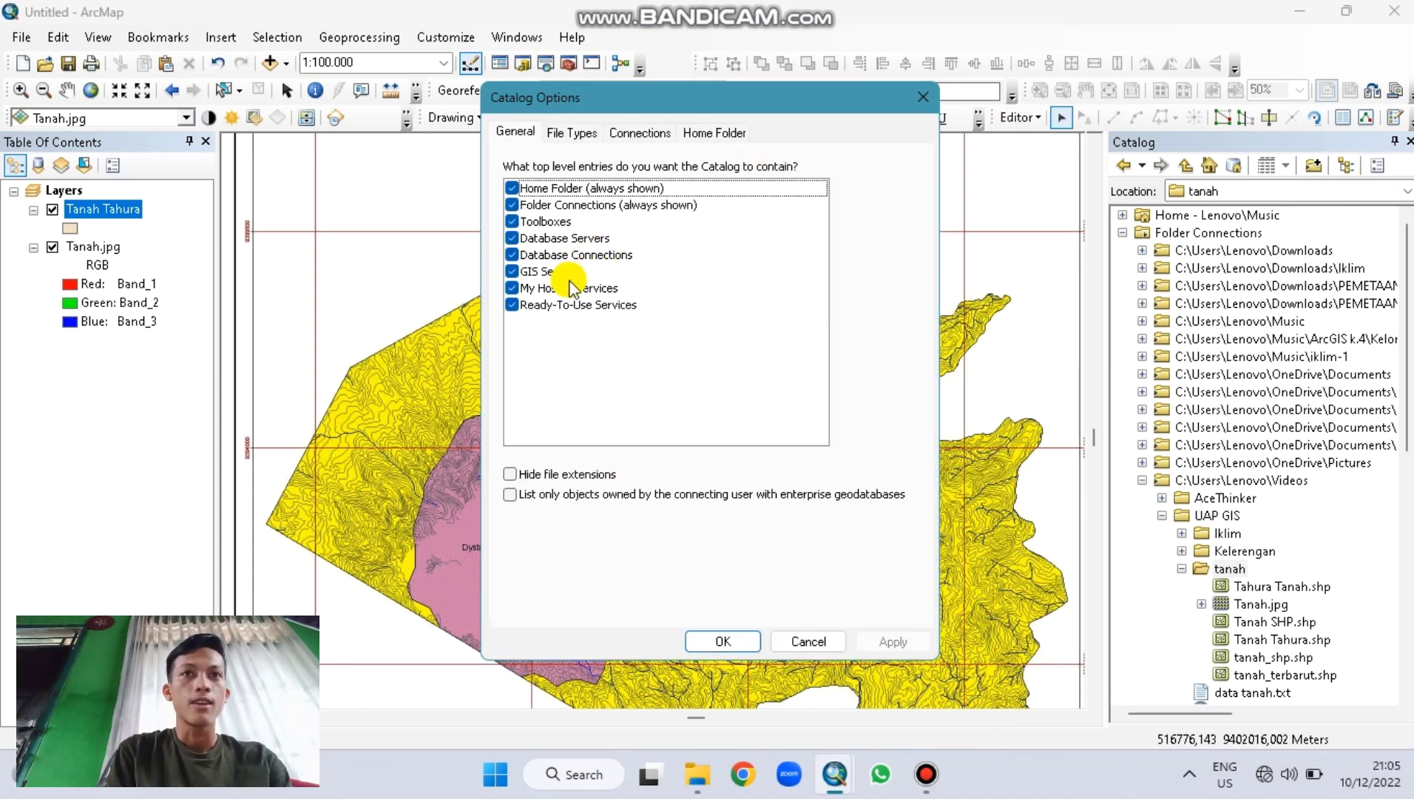
{"action": "left_click", "coordinate": [568, 136]}
{"action": "left_click", "coordinate": [531, 133]}
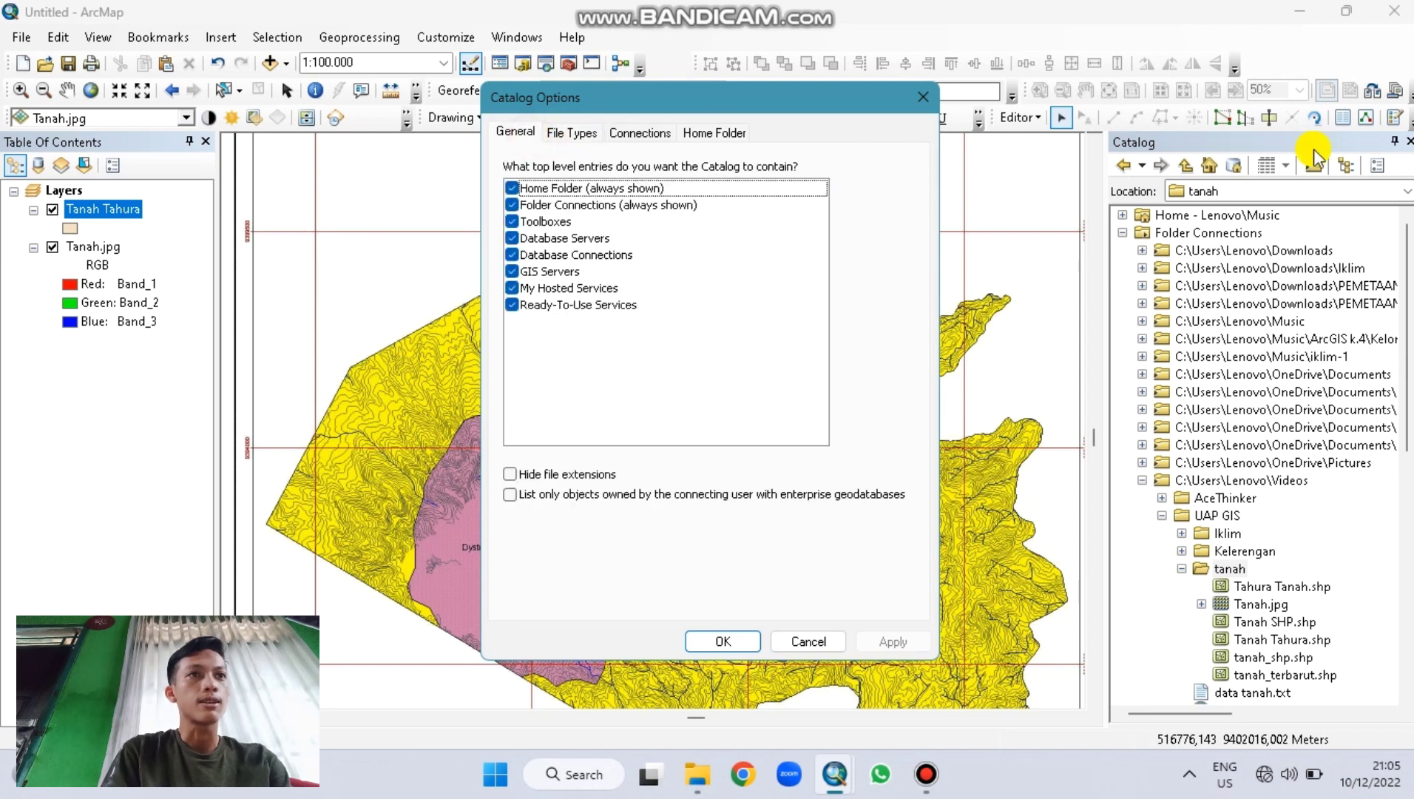
{"action": "left_click", "coordinate": [919, 97]}
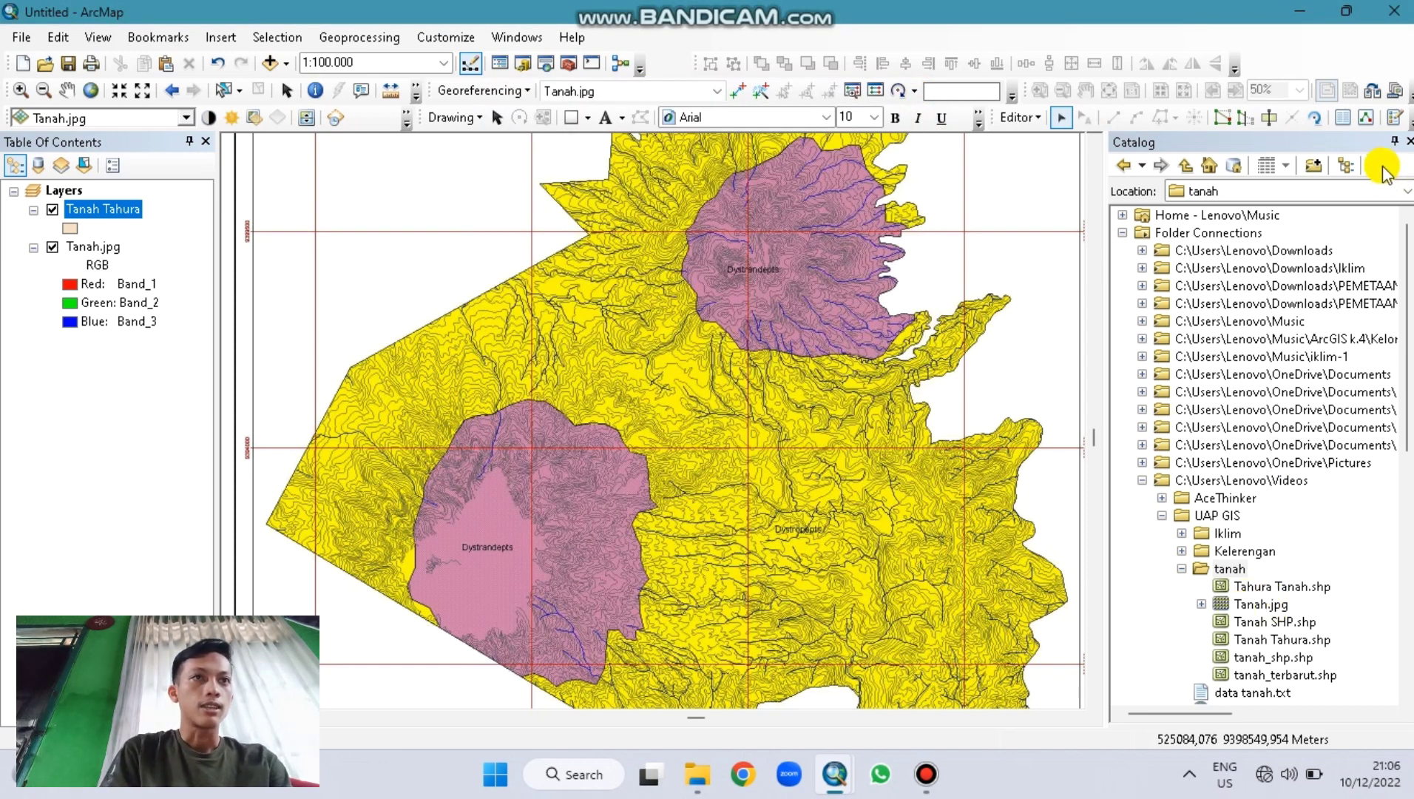
{"action": "left_click", "coordinate": [1394, 140]}
{"action": "left_click", "coordinate": [1390, 123]}
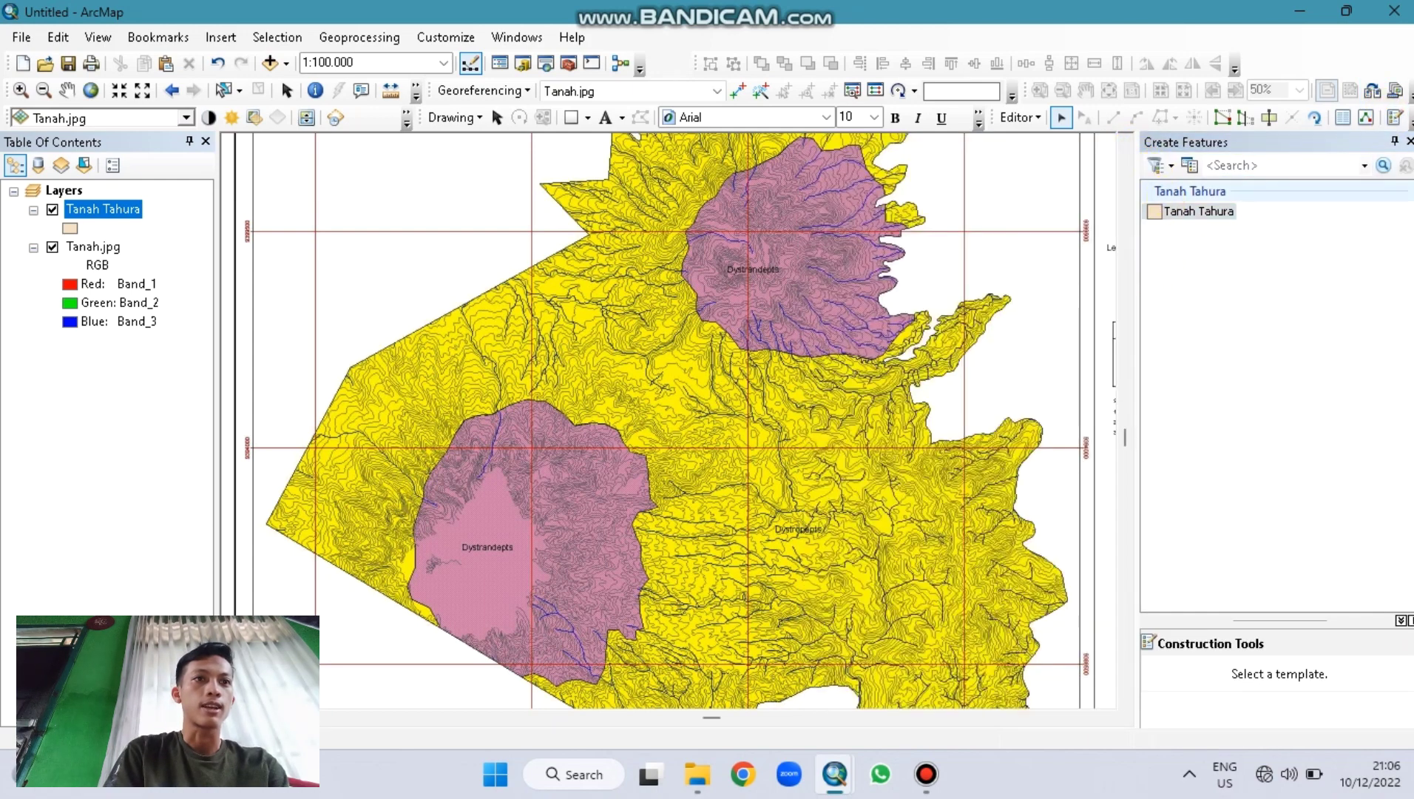
Step: Start a Tanah Tahura polygon with vertices along the western and northwestern boundary
{"action": "left_click", "coordinate": [1194, 211]}
{"action": "left_click", "coordinate": [1165, 673]}
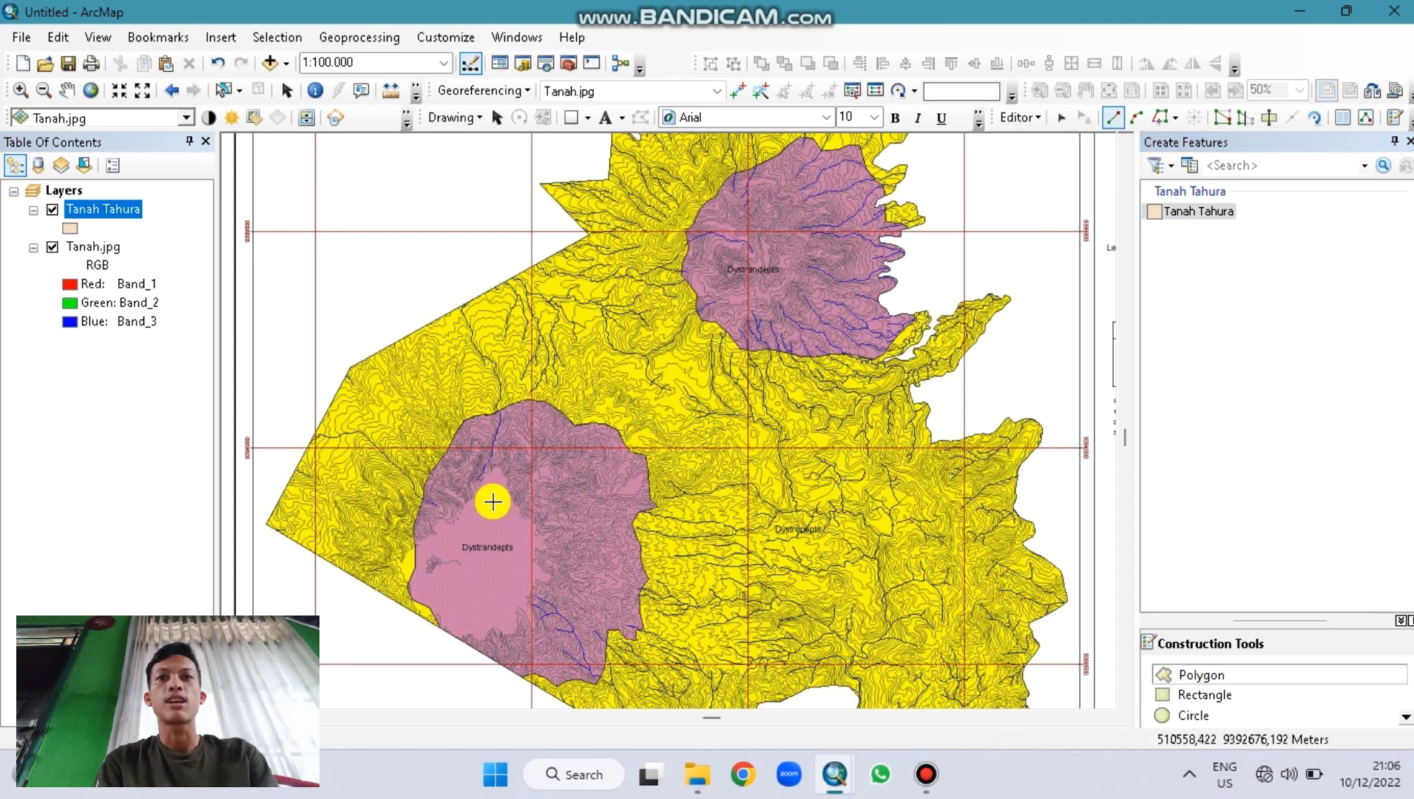
{"action": "left_click", "coordinate": [266, 525]}
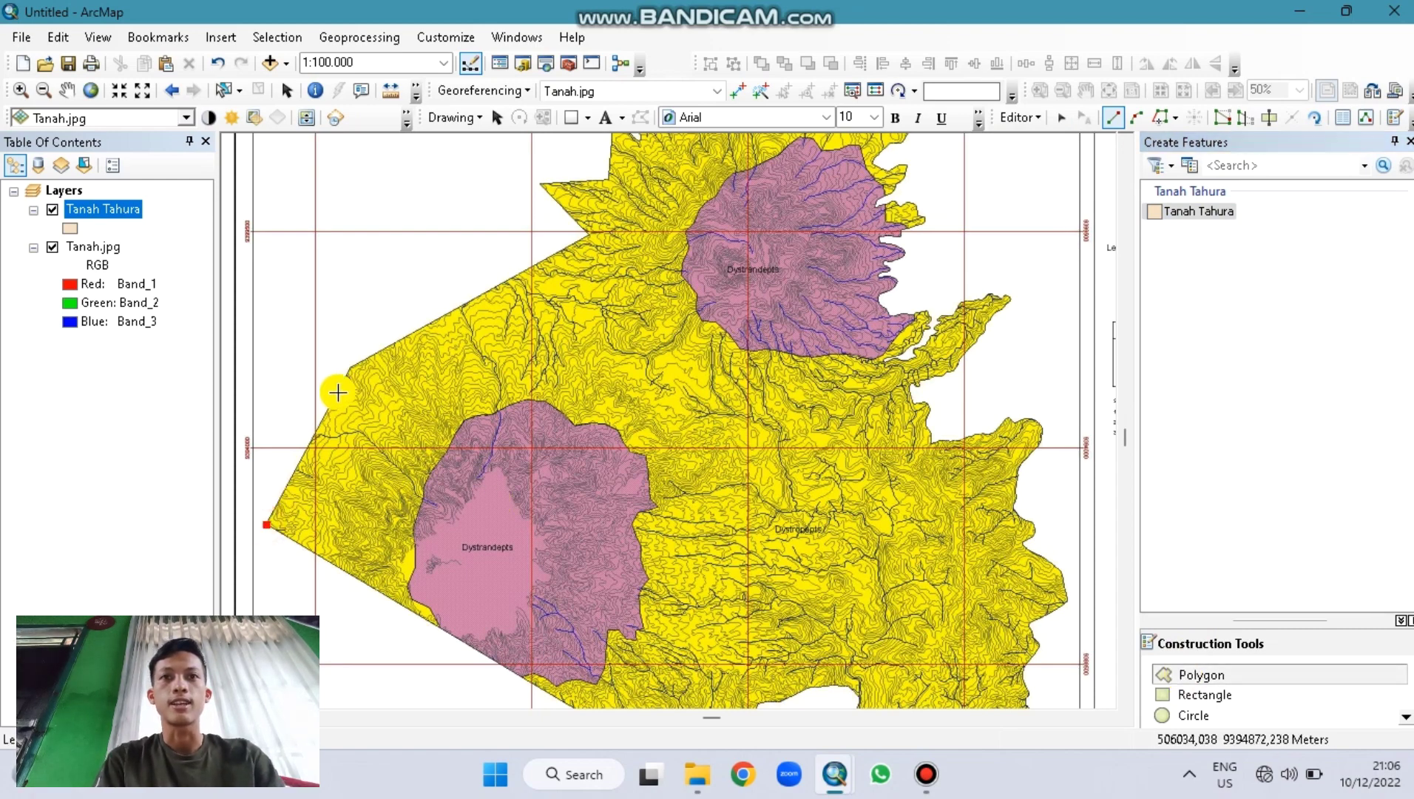
{"action": "left_click", "coordinate": [349, 371]}
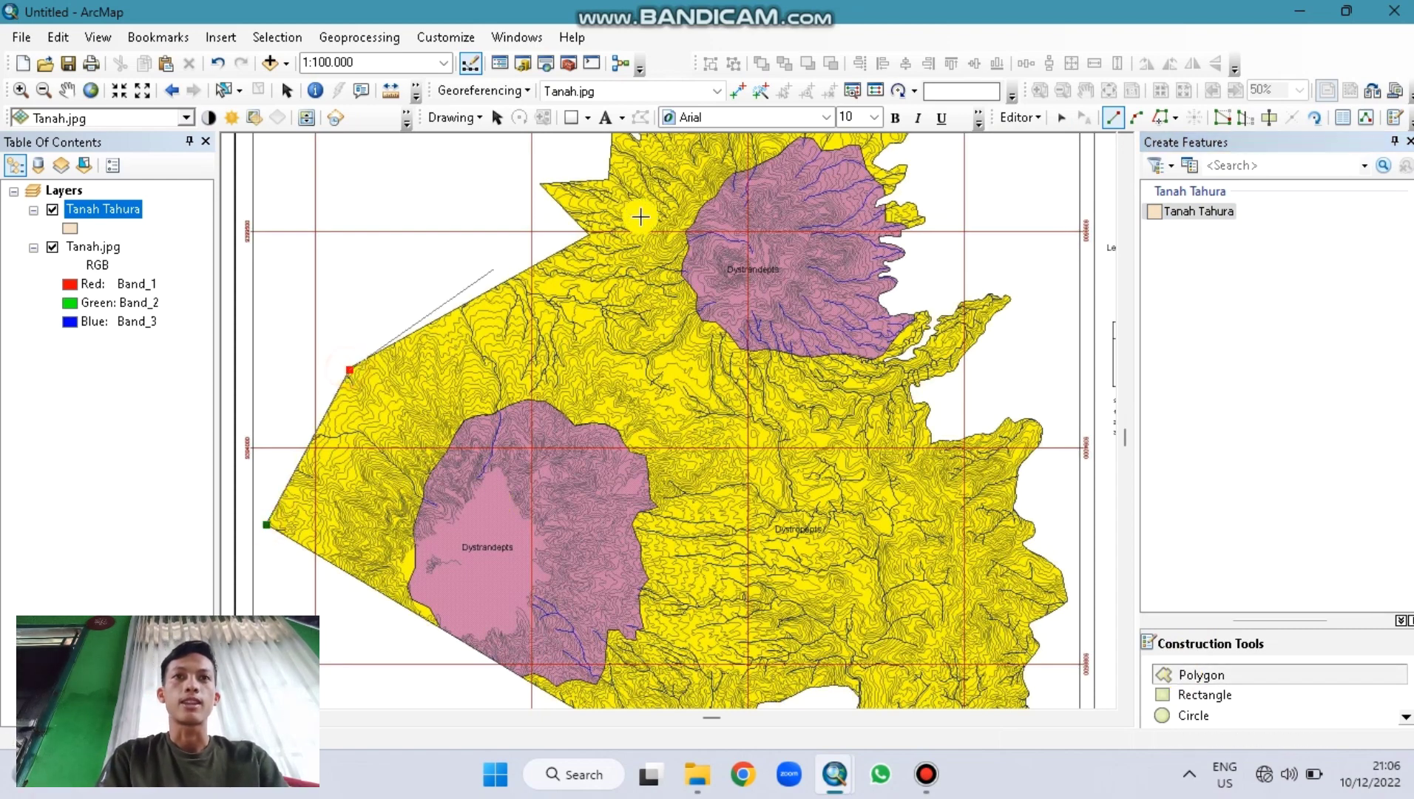
{"action": "left_click", "coordinate": [589, 237]}
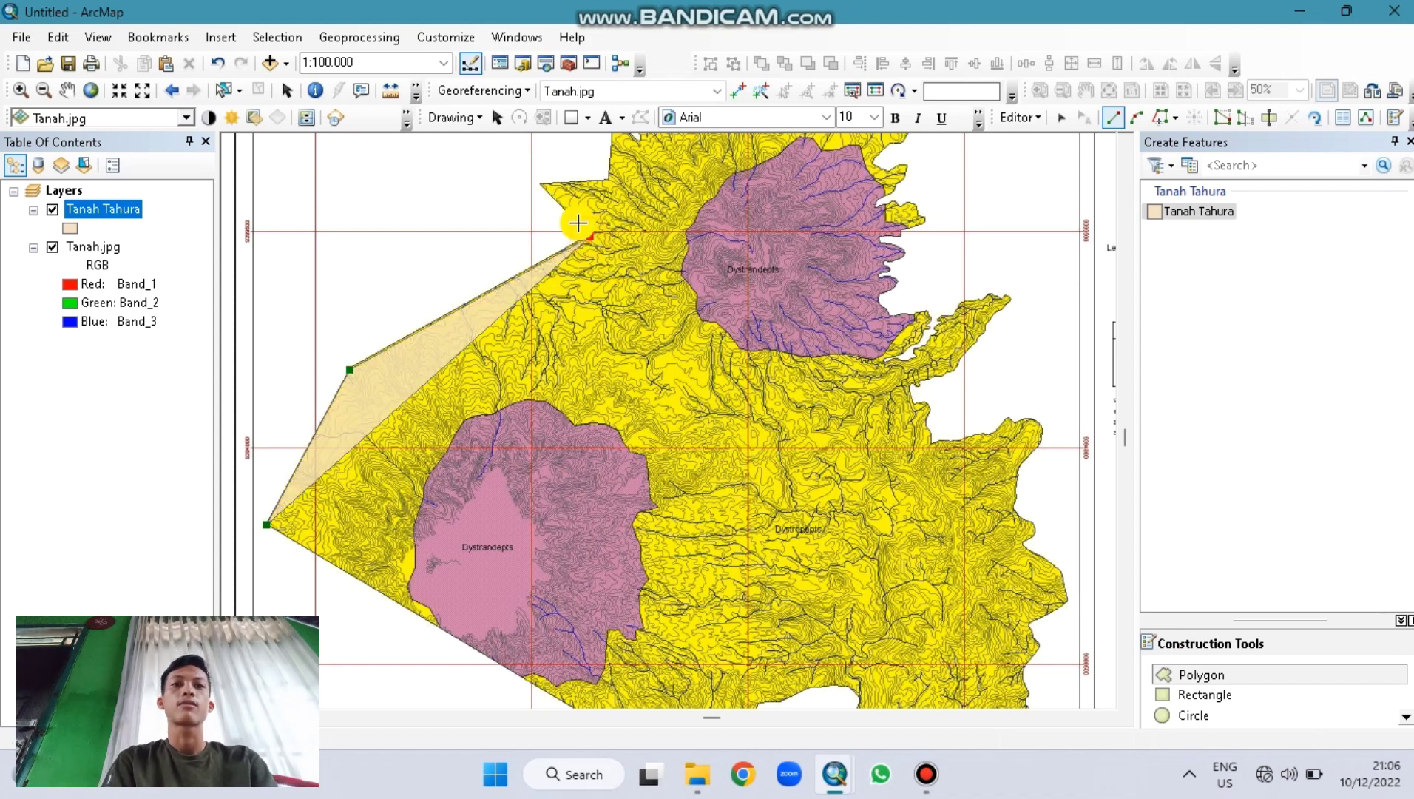
{"action": "left_click", "coordinate": [540, 185]}
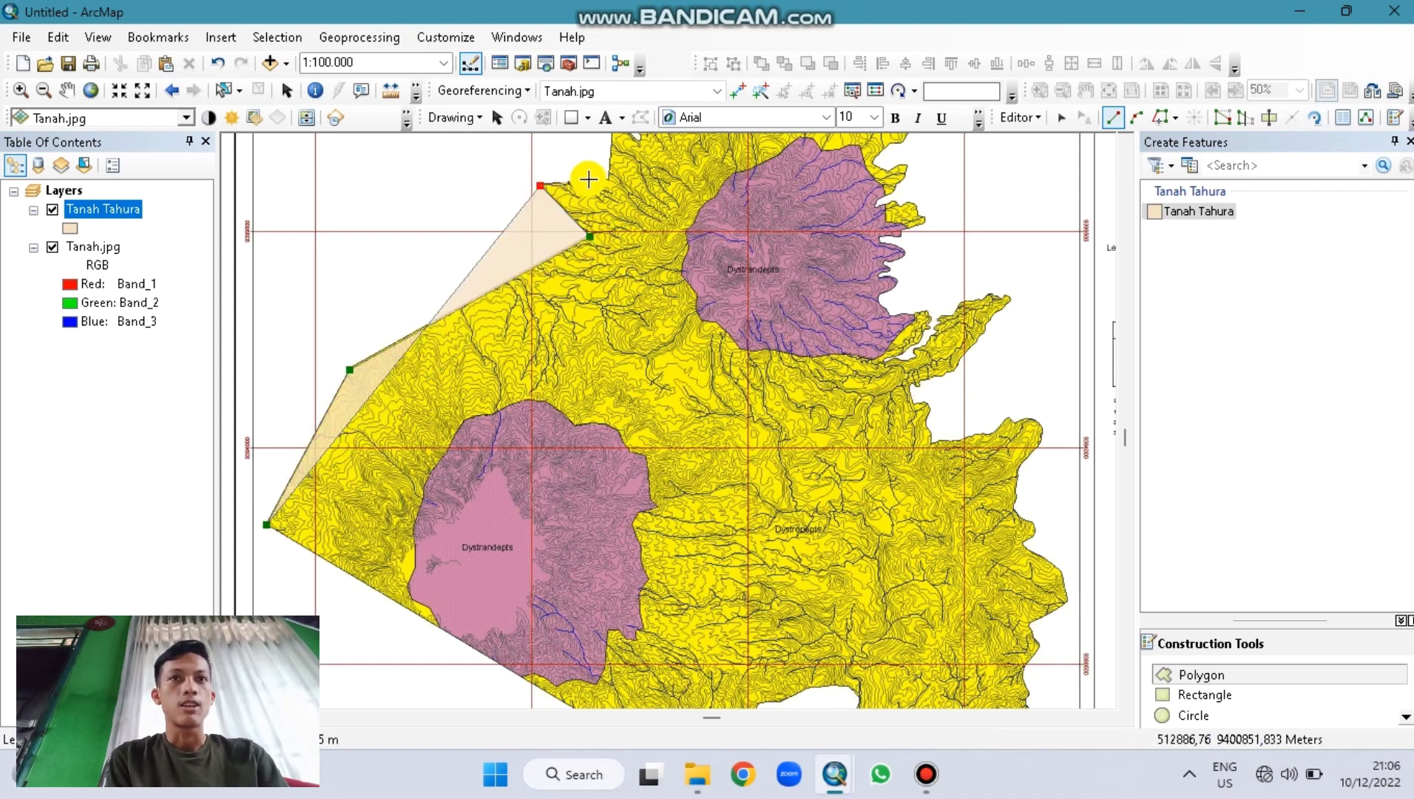
{"action": "key", "text": "Up"}
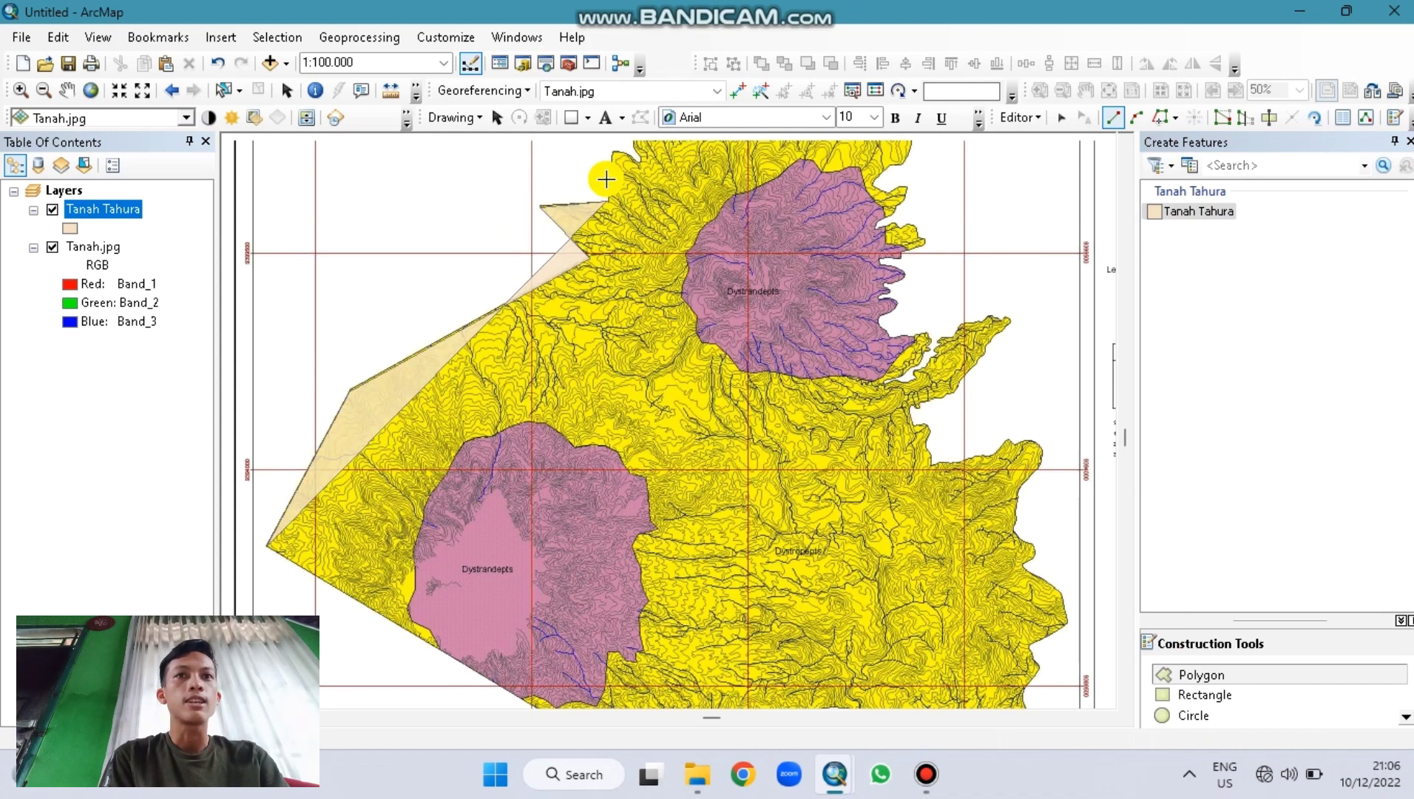
{"action": "key", "text": "Up"}
{"action": "key", "text": "Right"}
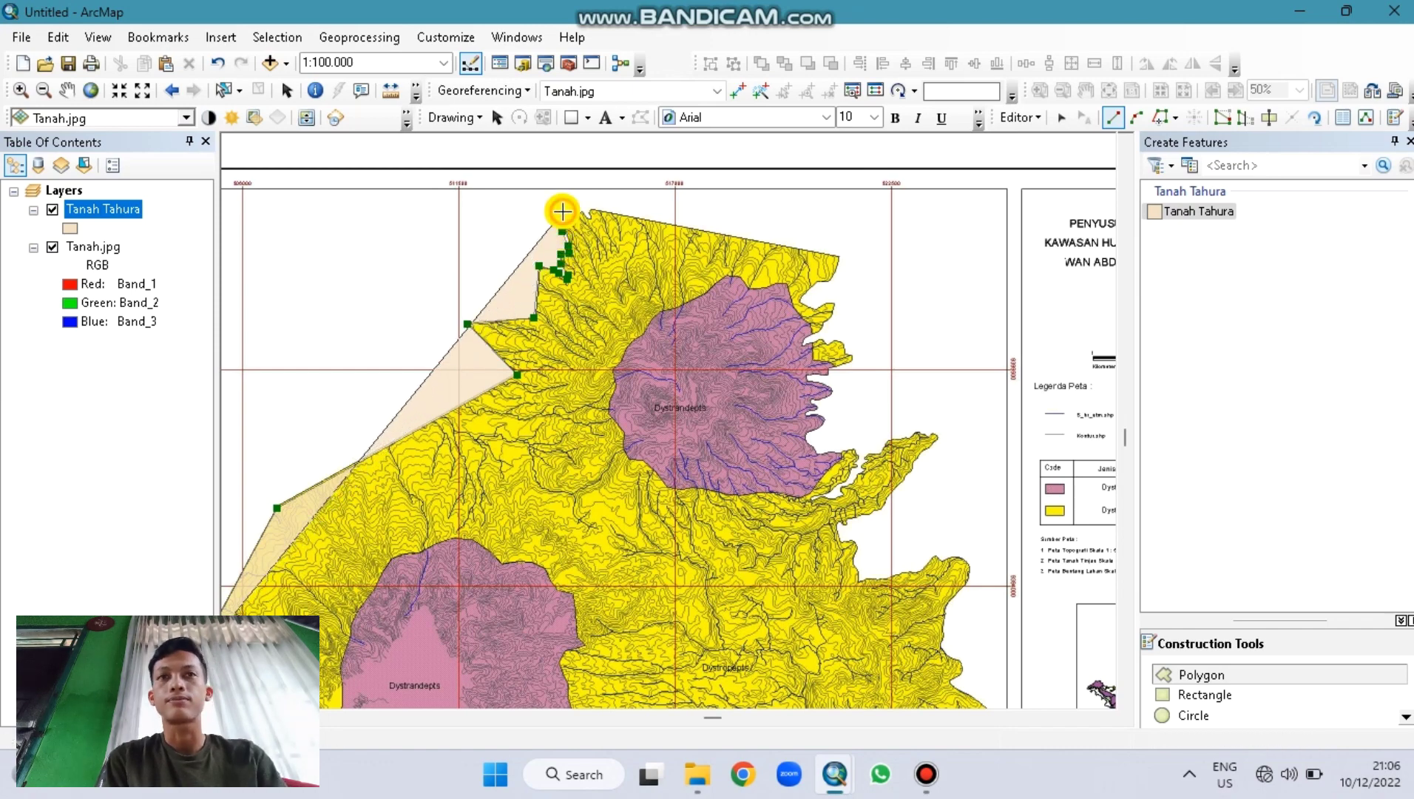
Step: Trace vertices over the northern peak, the northeast corner and down the eastern boundary
{"action": "left_click", "coordinate": [561, 213]}
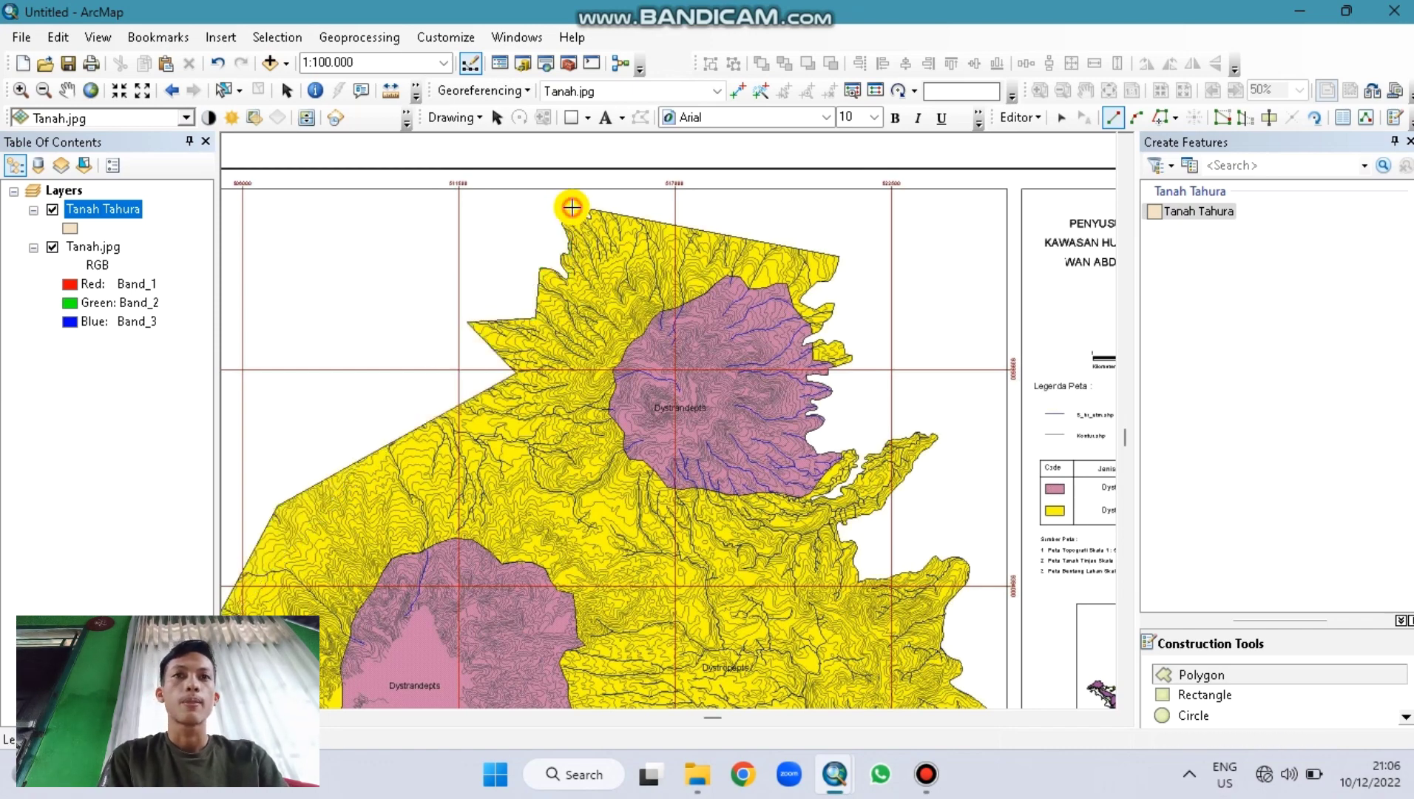
{"action": "left_click", "coordinate": [571, 208]}
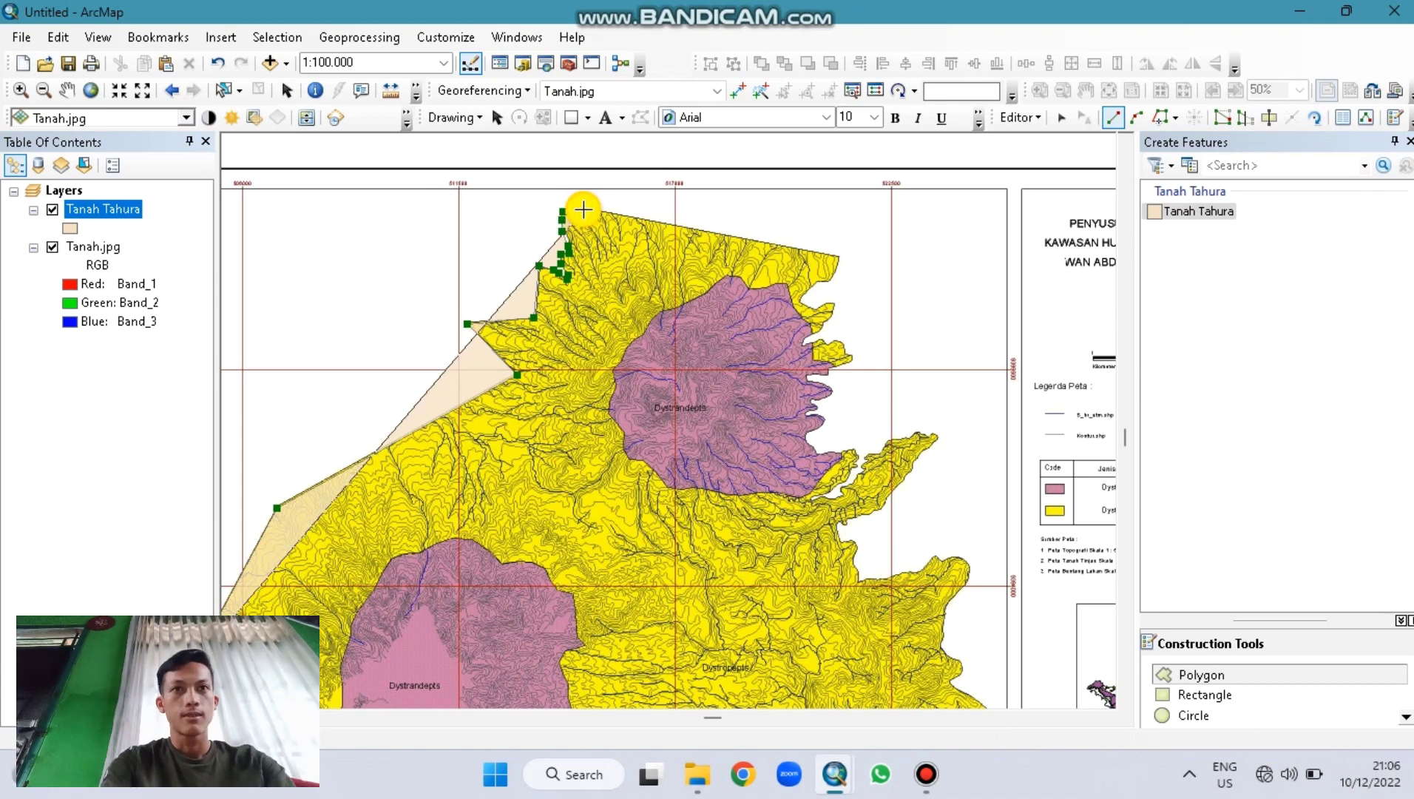
{"action": "left_click", "coordinate": [590, 217]}
{"action": "left_click", "coordinate": [589, 208]}
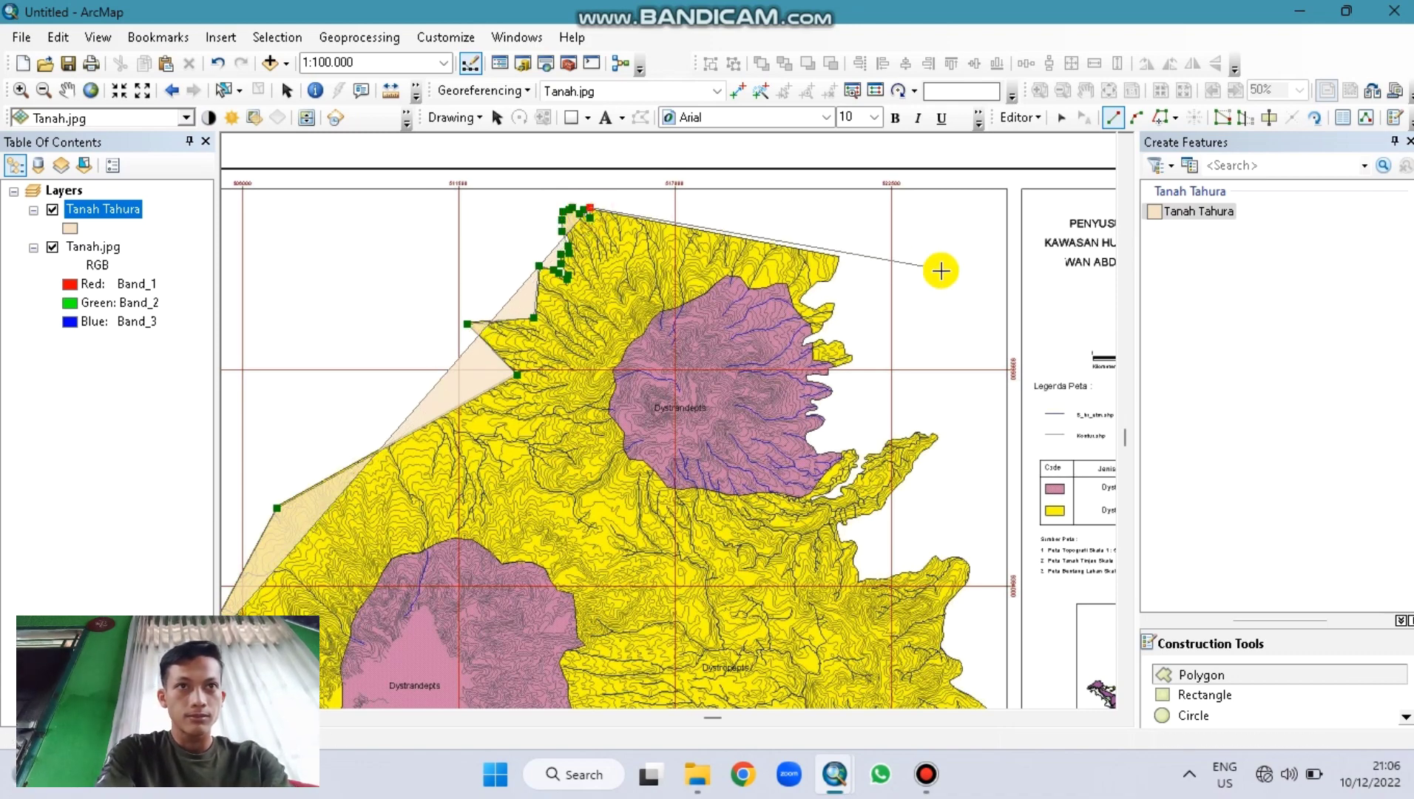
{"action": "left_click", "coordinate": [838, 254]}
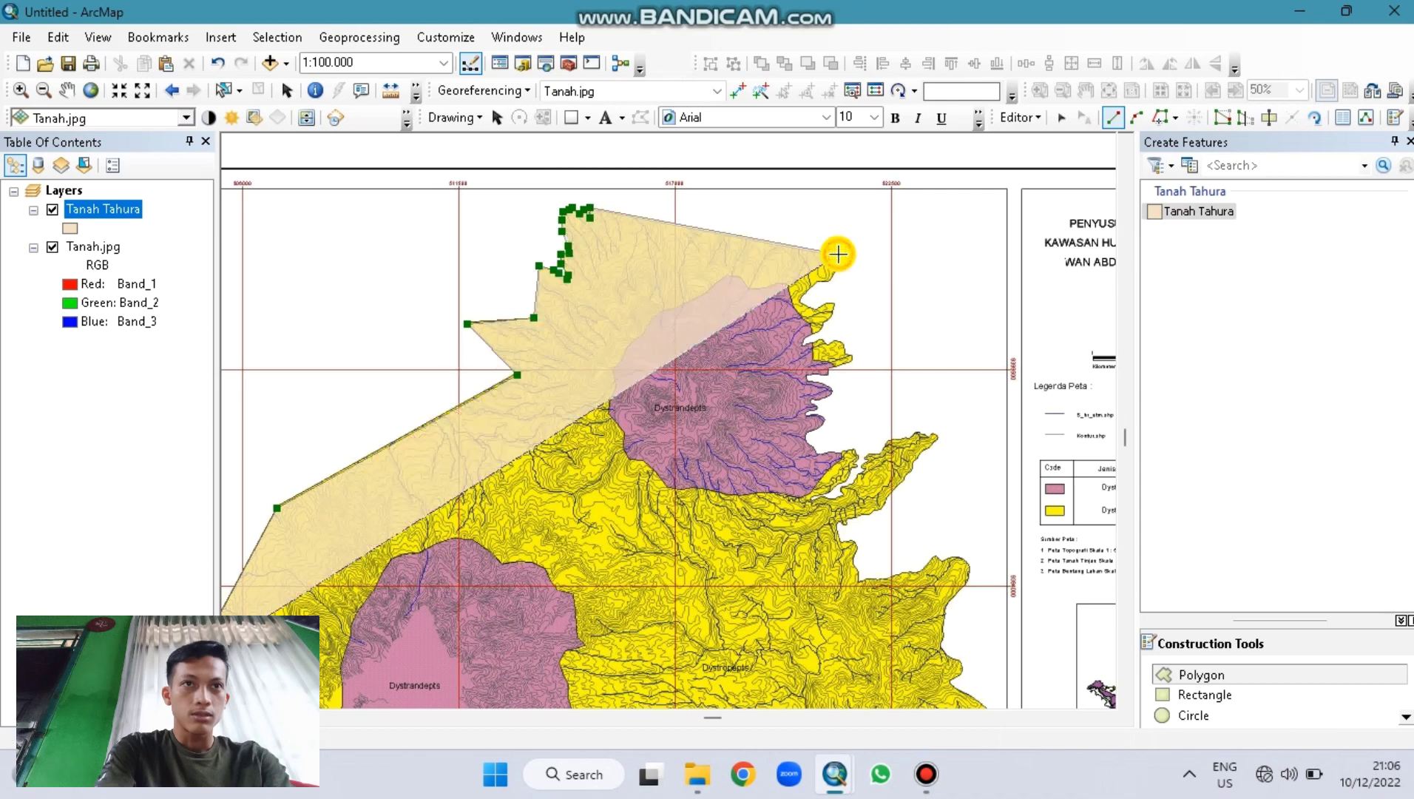
{"action": "left_click", "coordinate": [836, 275]}
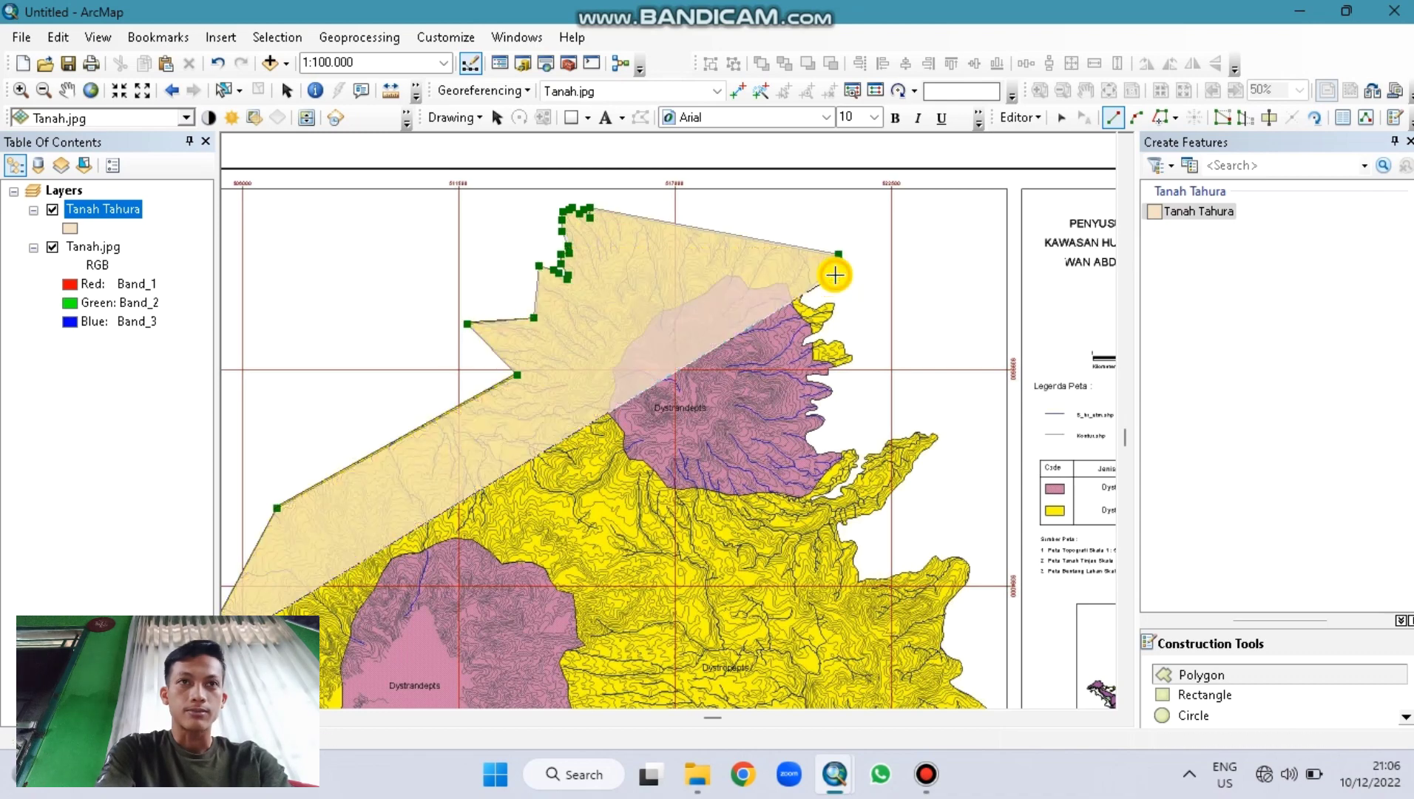
{"action": "left_click", "coordinate": [815, 280]}
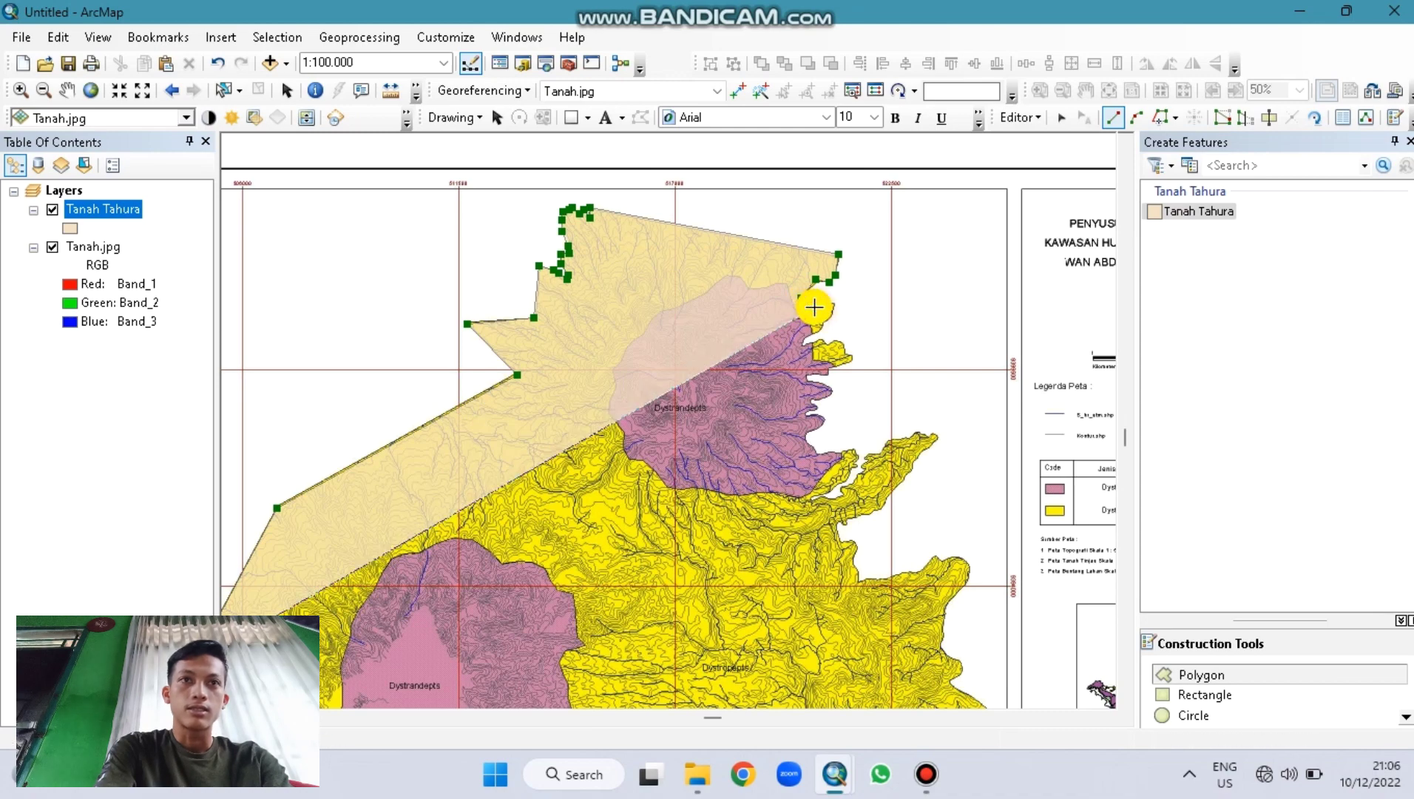
{"action": "left_click", "coordinate": [801, 297]}
{"action": "left_click", "coordinate": [827, 300]}
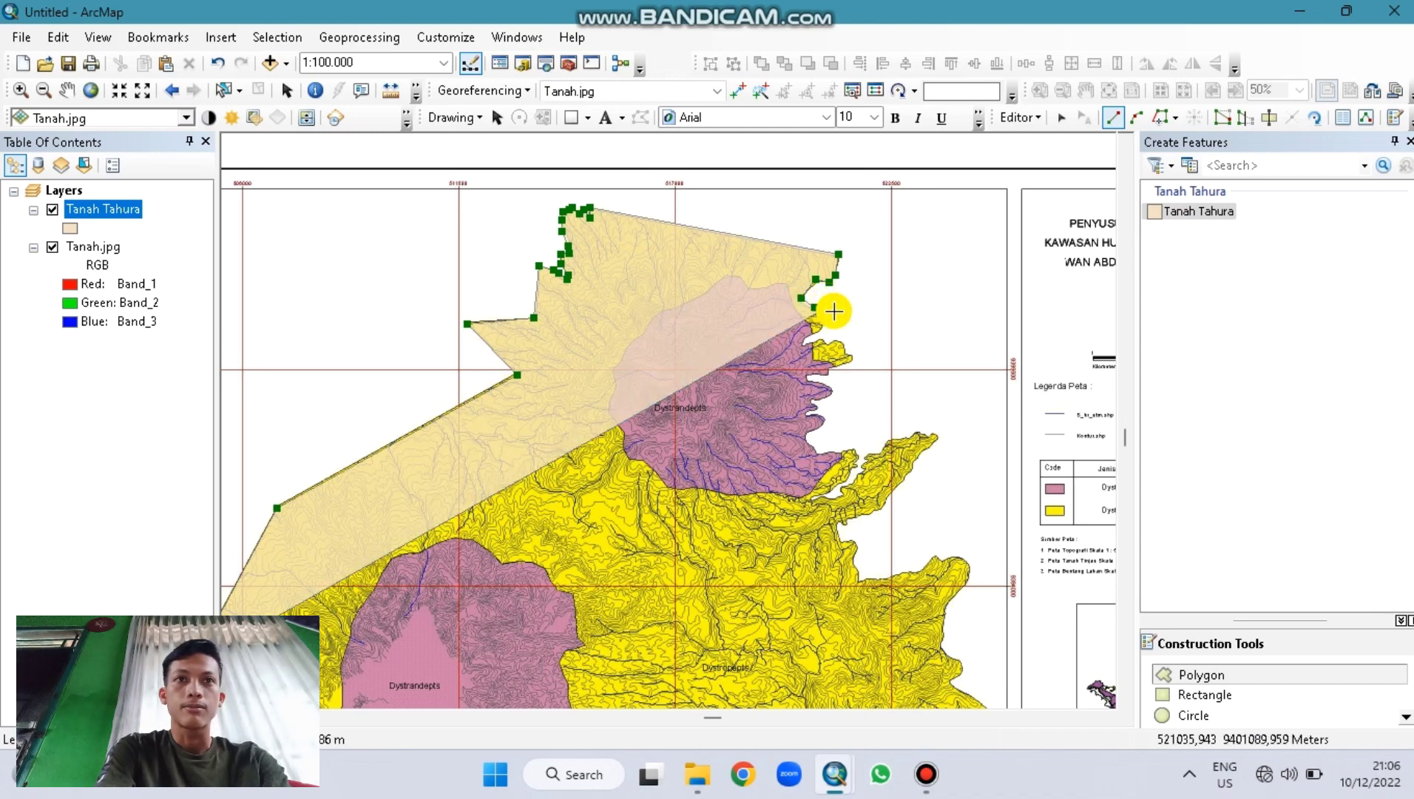
{"action": "left_click", "coordinate": [832, 314]}
{"action": "left_click", "coordinate": [826, 320]}
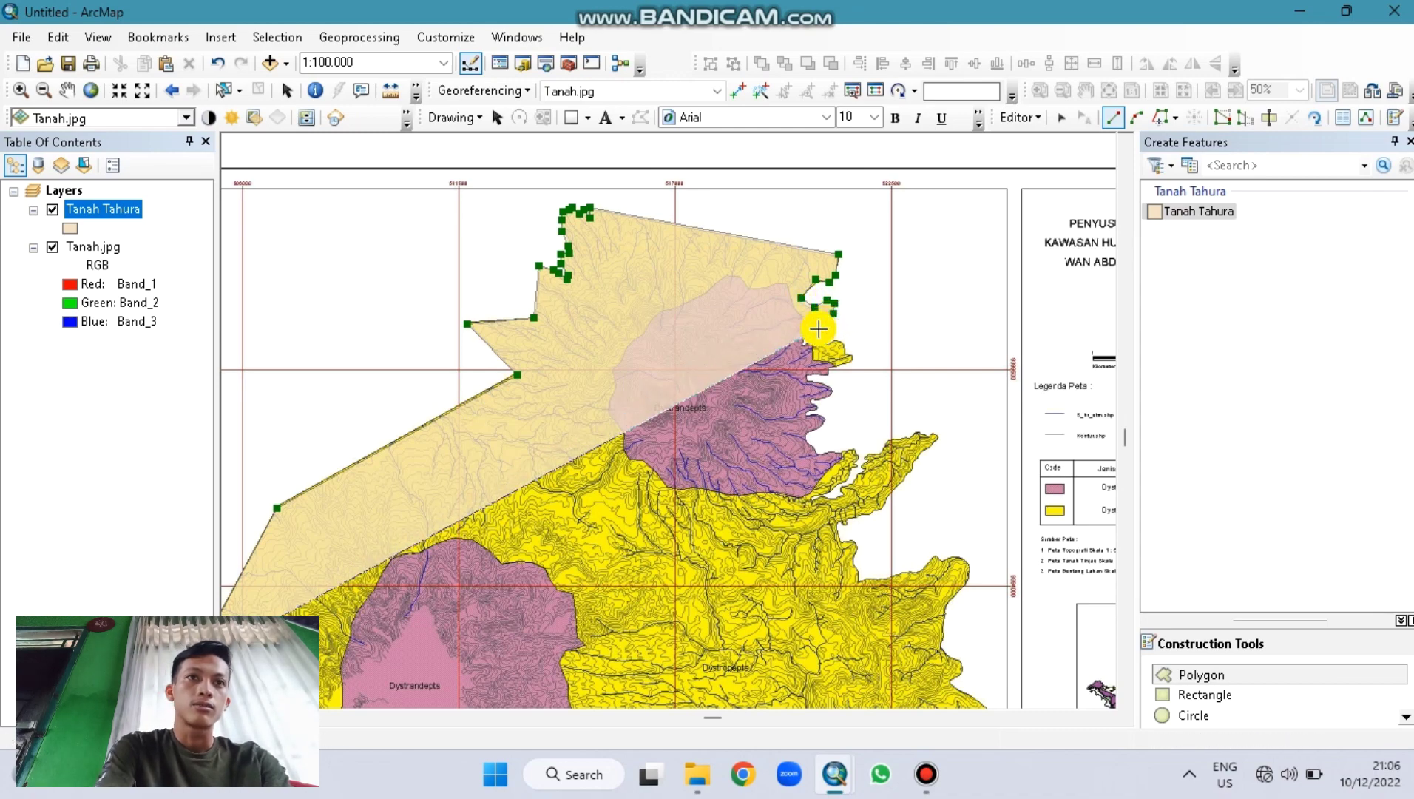
{"action": "left_click", "coordinate": [821, 327]}
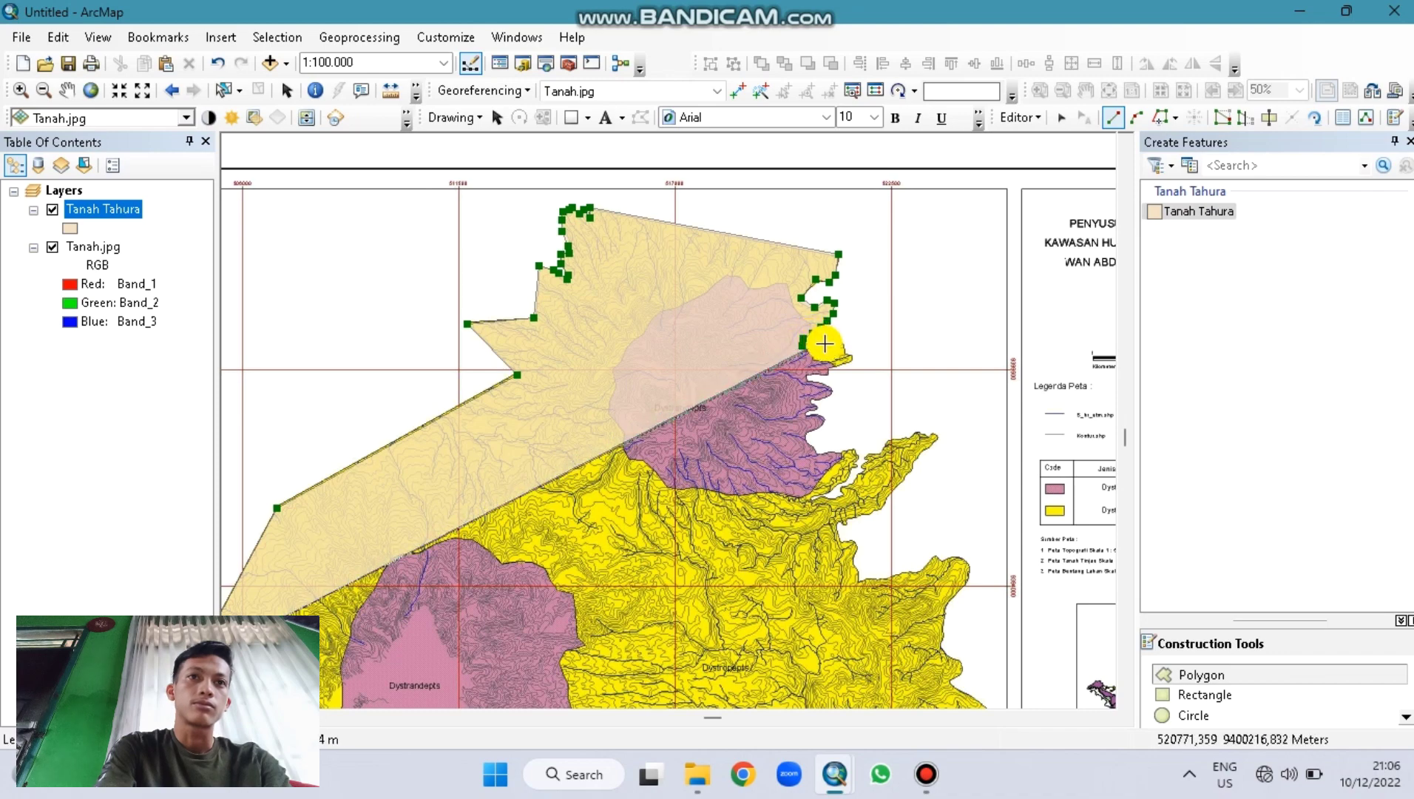
{"action": "left_click", "coordinate": [826, 343]}
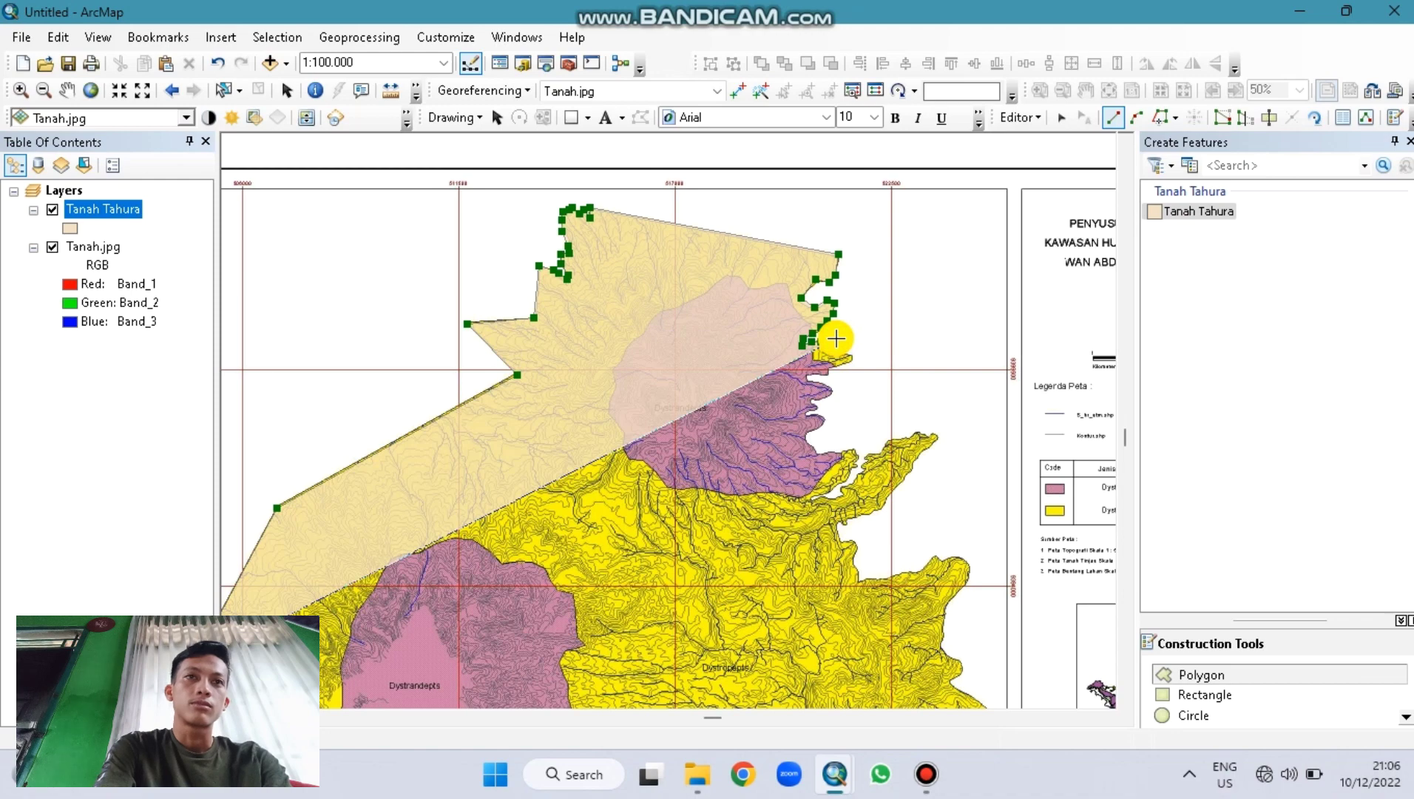
{"action": "scroll", "coordinate": [837, 338], "scroll_direction": "up", "scroll_amount": 2}
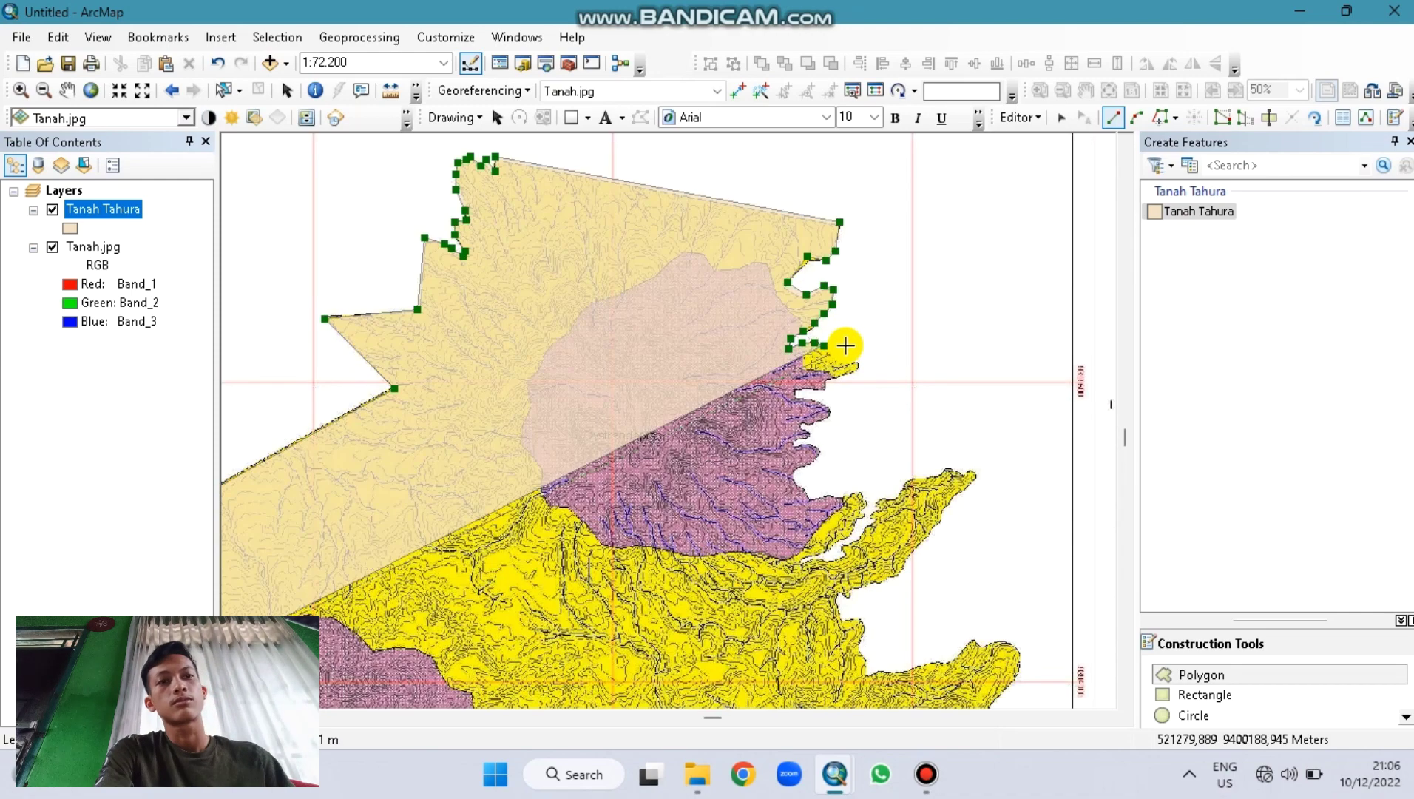
Step: Add polygon vertices down the eastern edge around the coastline bend
{"action": "left_click", "coordinate": [836, 338]}
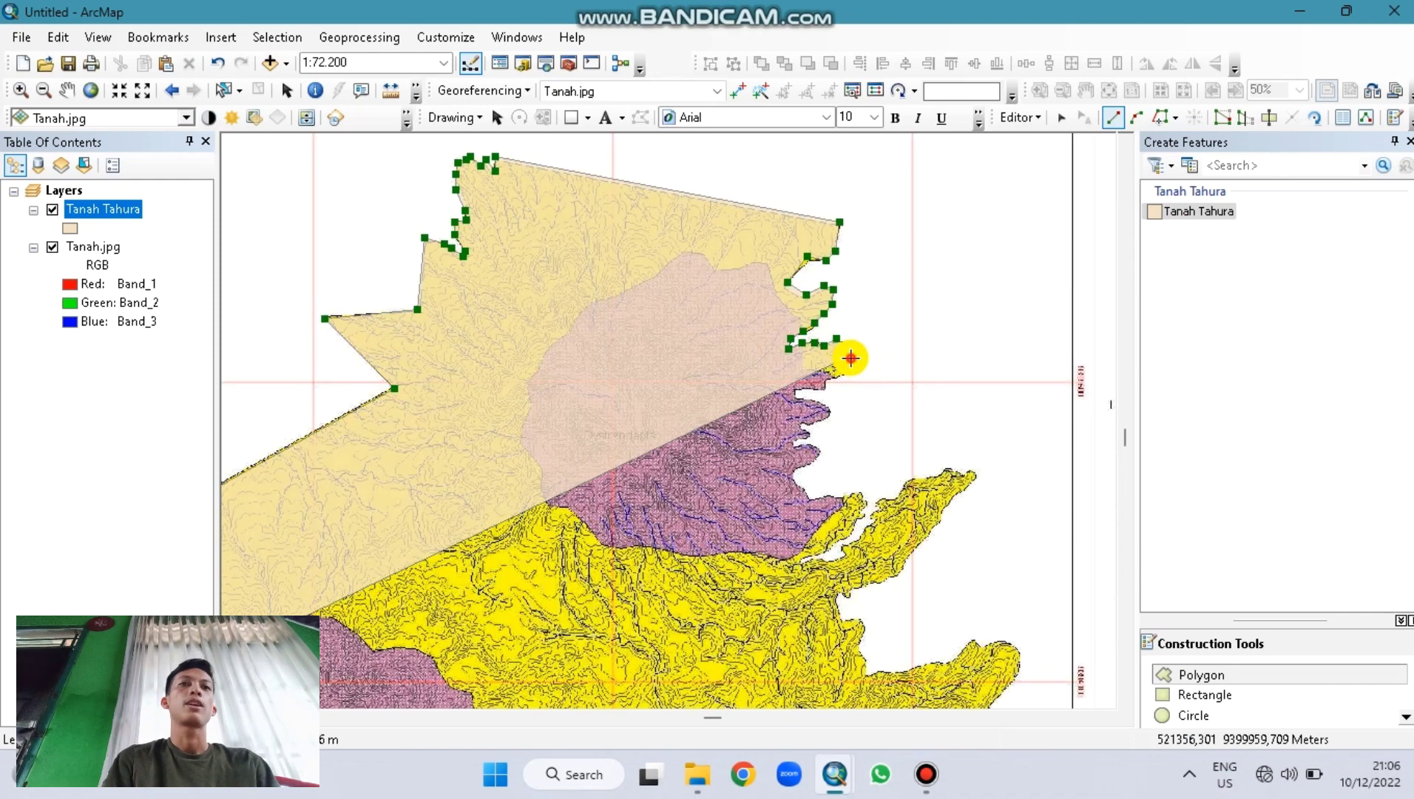
{"action": "left_click", "coordinate": [855, 362]}
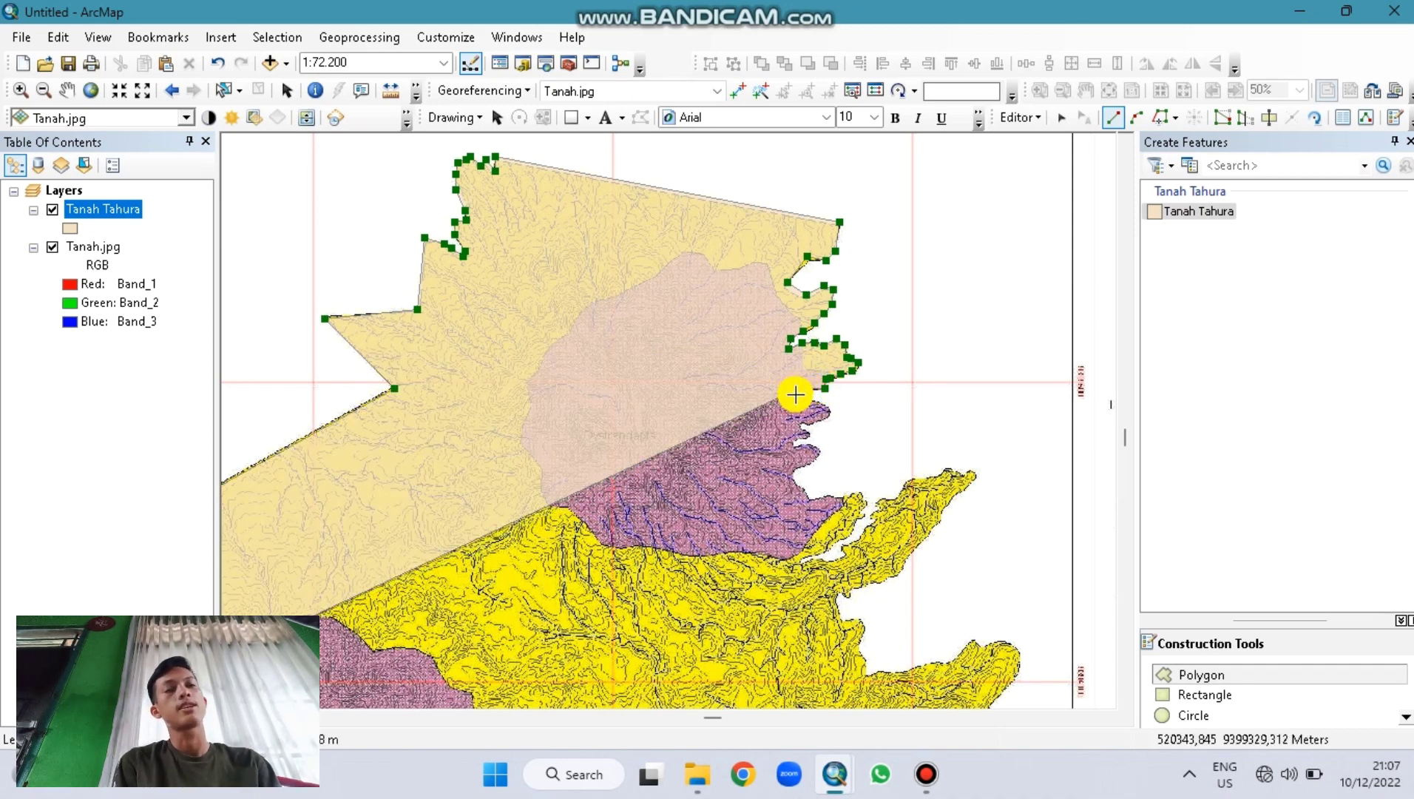
{"action": "left_click", "coordinate": [795, 393]}
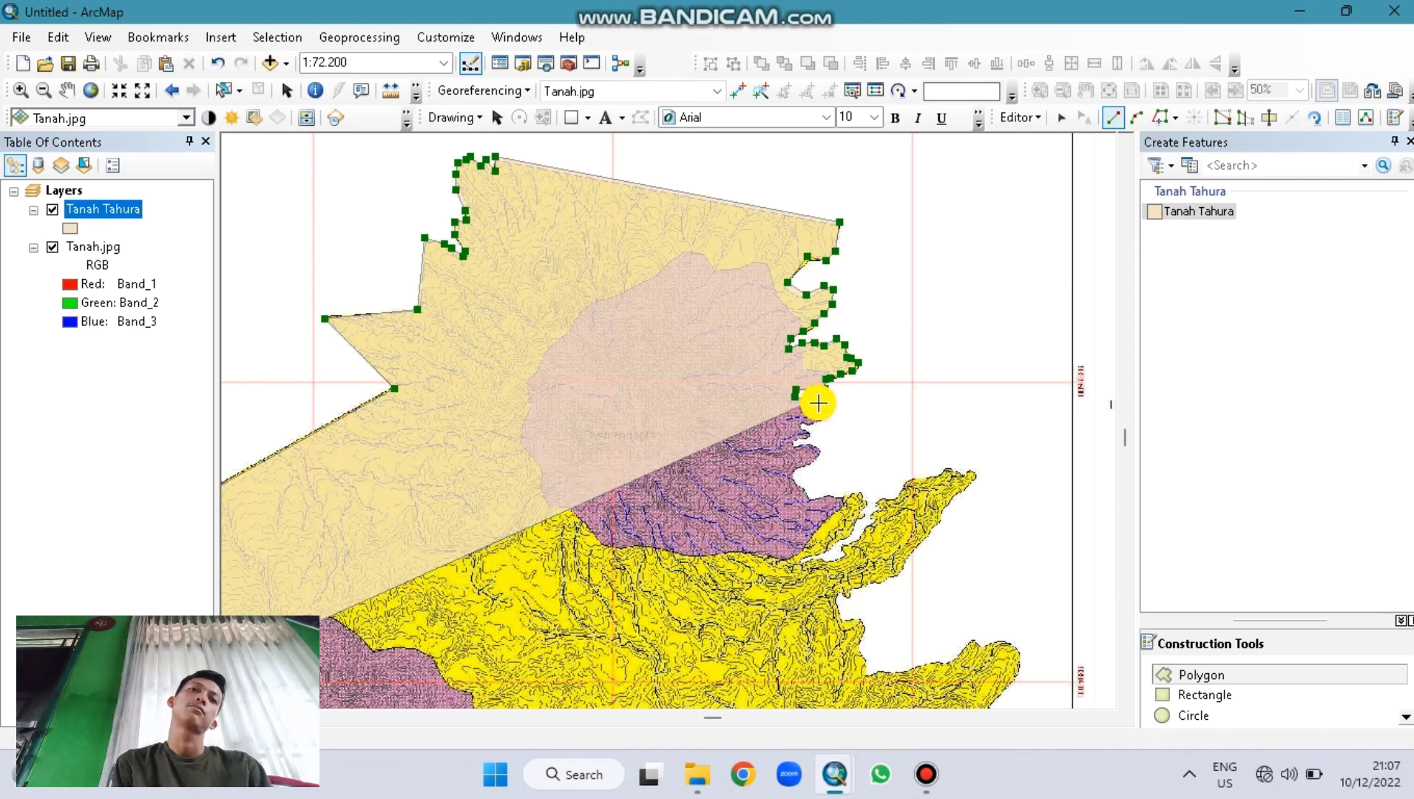
{"action": "left_click", "coordinate": [822, 406]}
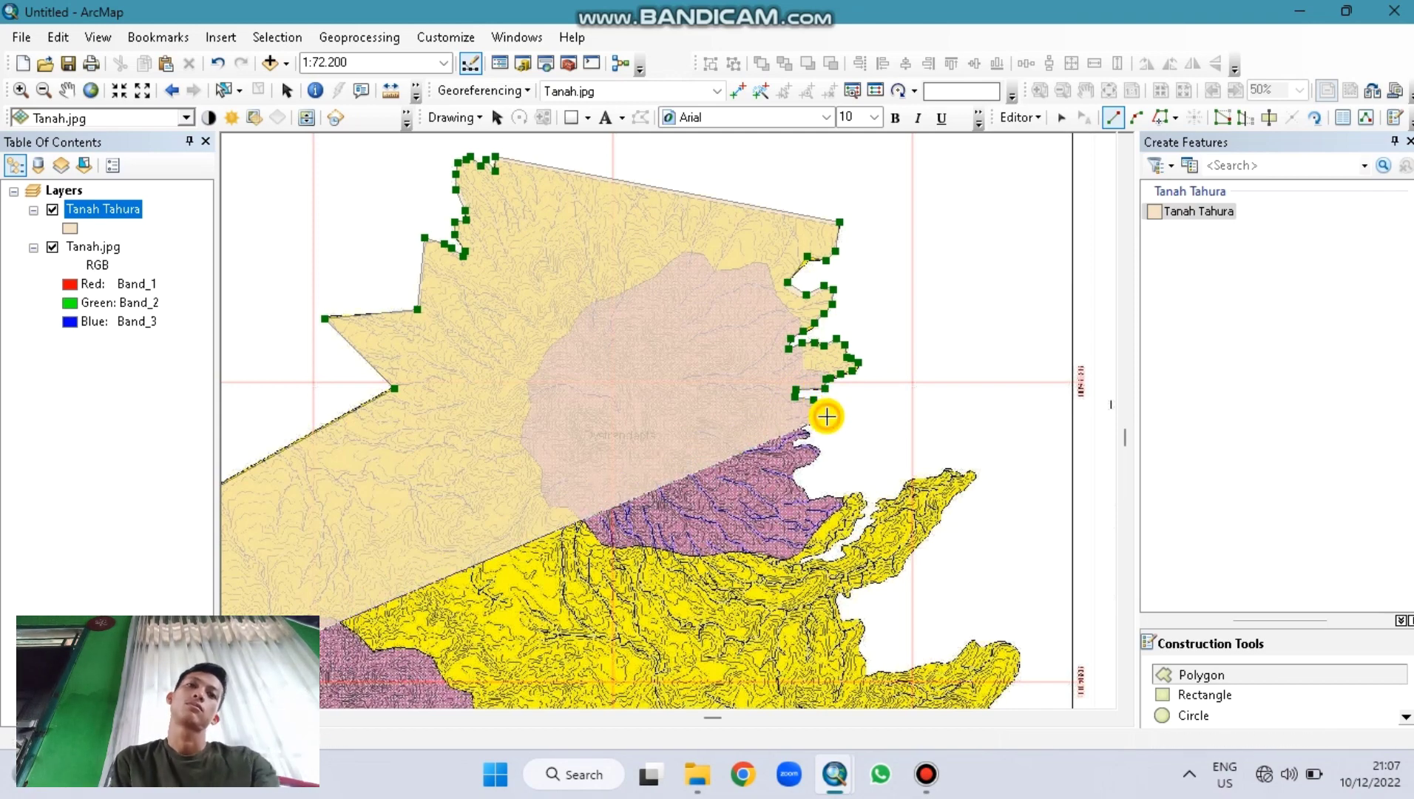
{"action": "left_click", "coordinate": [809, 423]}
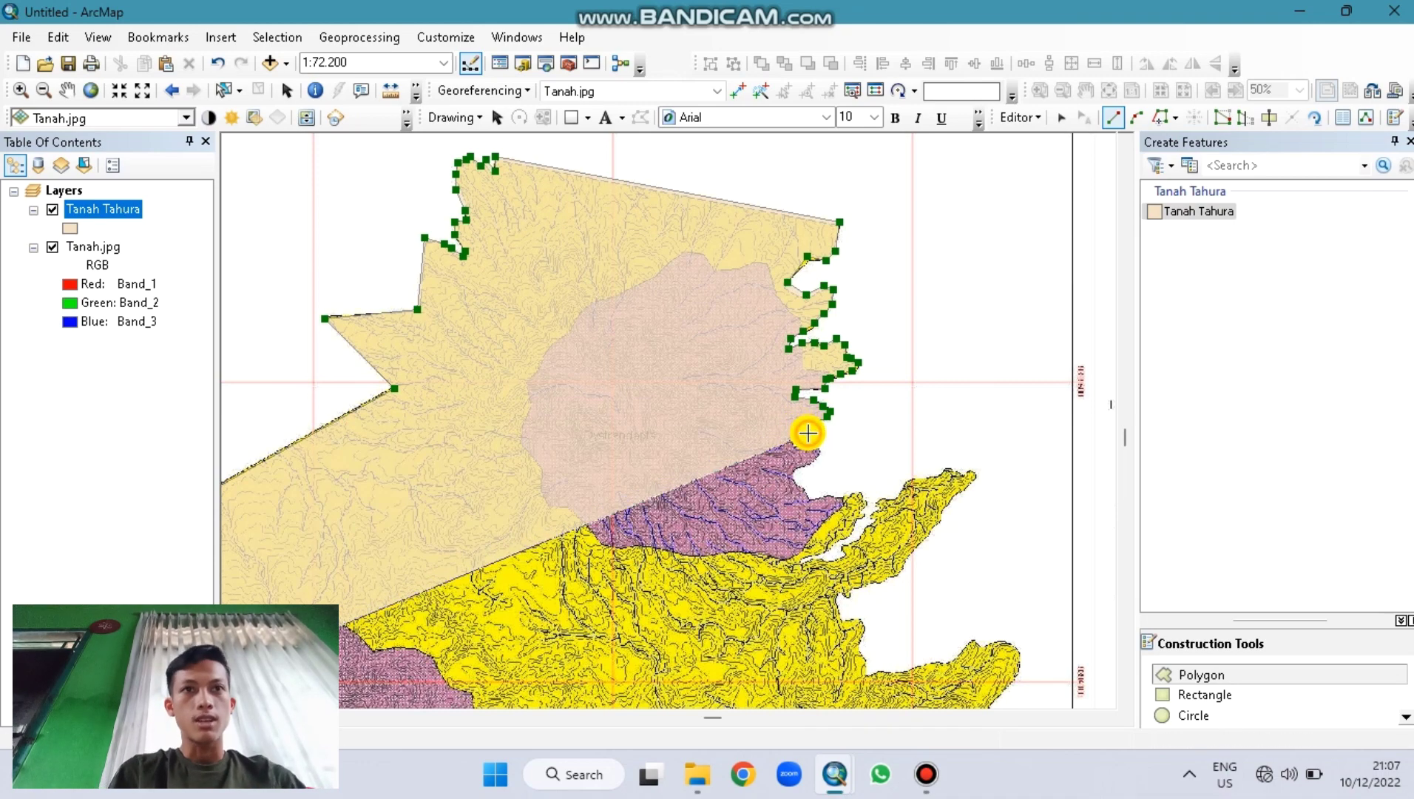
{"action": "left_click", "coordinate": [792, 440]}
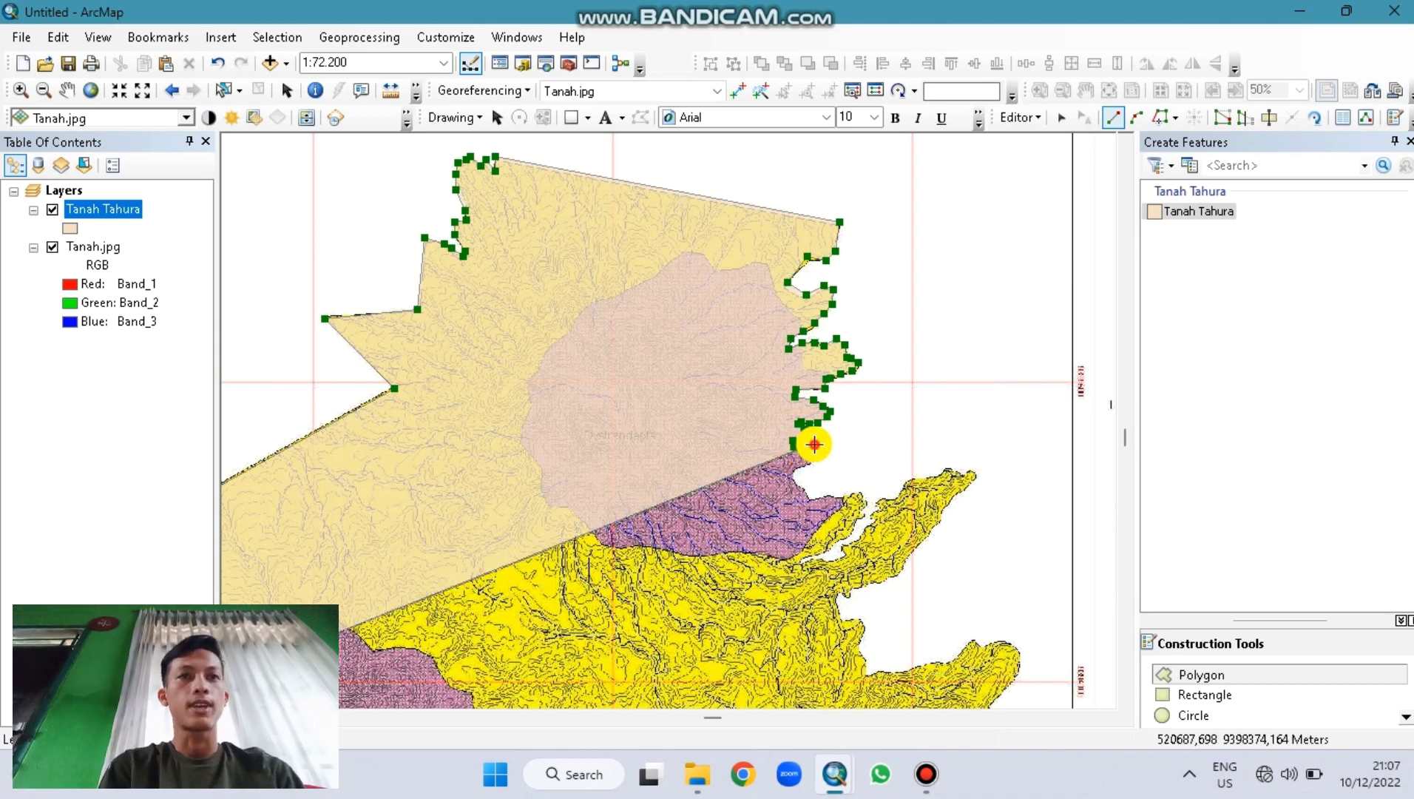
{"action": "left_click", "coordinate": [817, 450]}
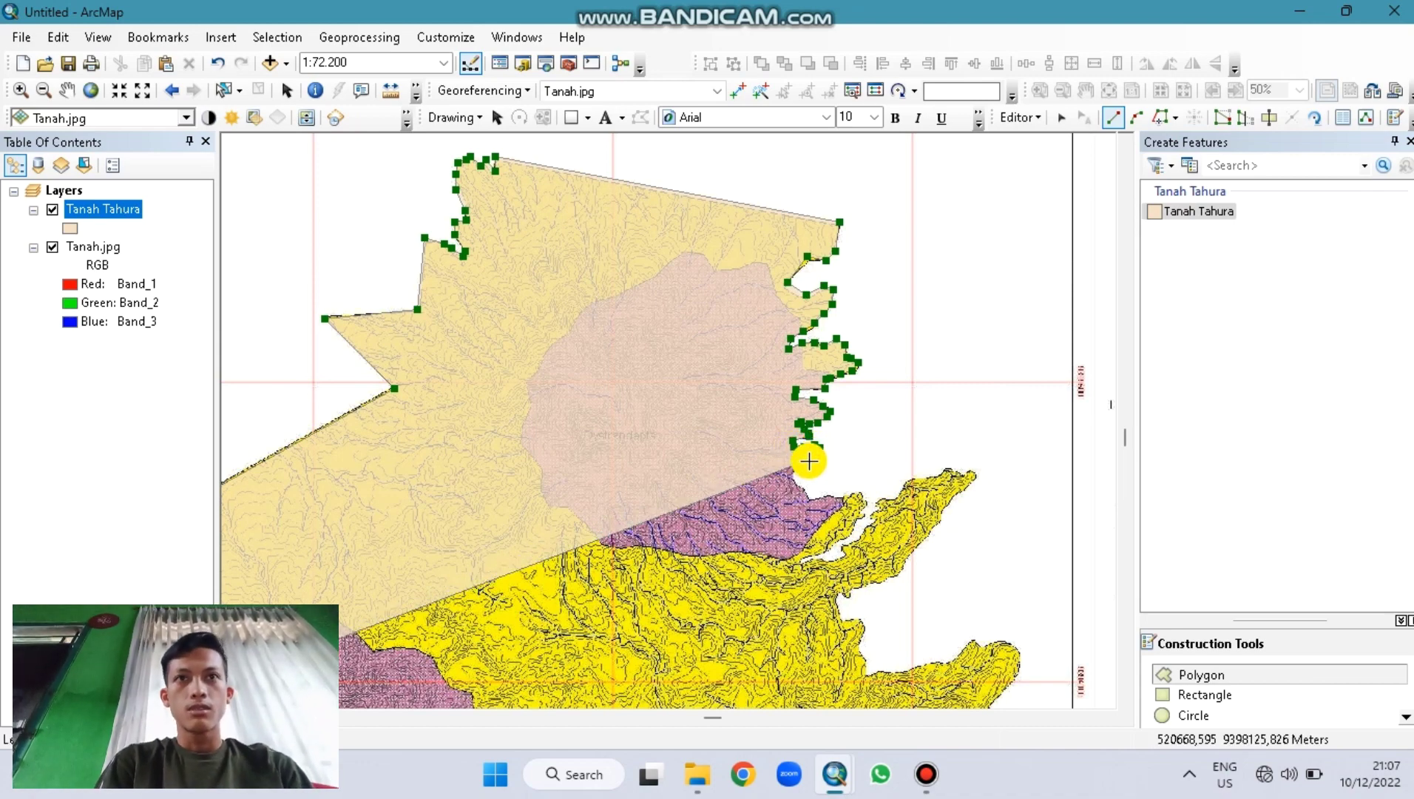
{"action": "left_click", "coordinate": [808, 462]}
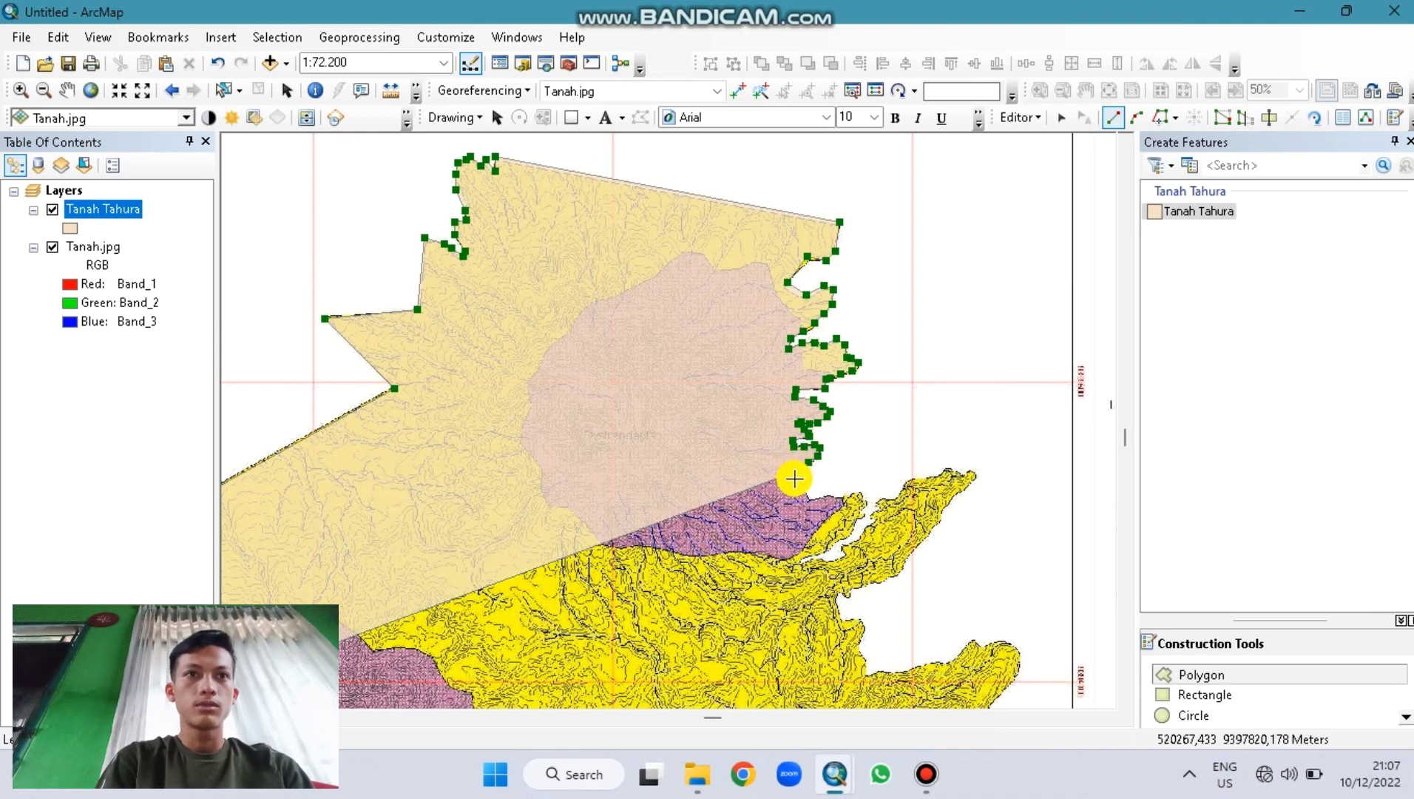
Step: Trace the wavy coast with vertices out to the head of the narrow inlet
{"action": "left_click", "coordinate": [799, 486]}
{"action": "left_click", "coordinate": [806, 491]}
{"action": "left_click", "coordinate": [808, 497]}
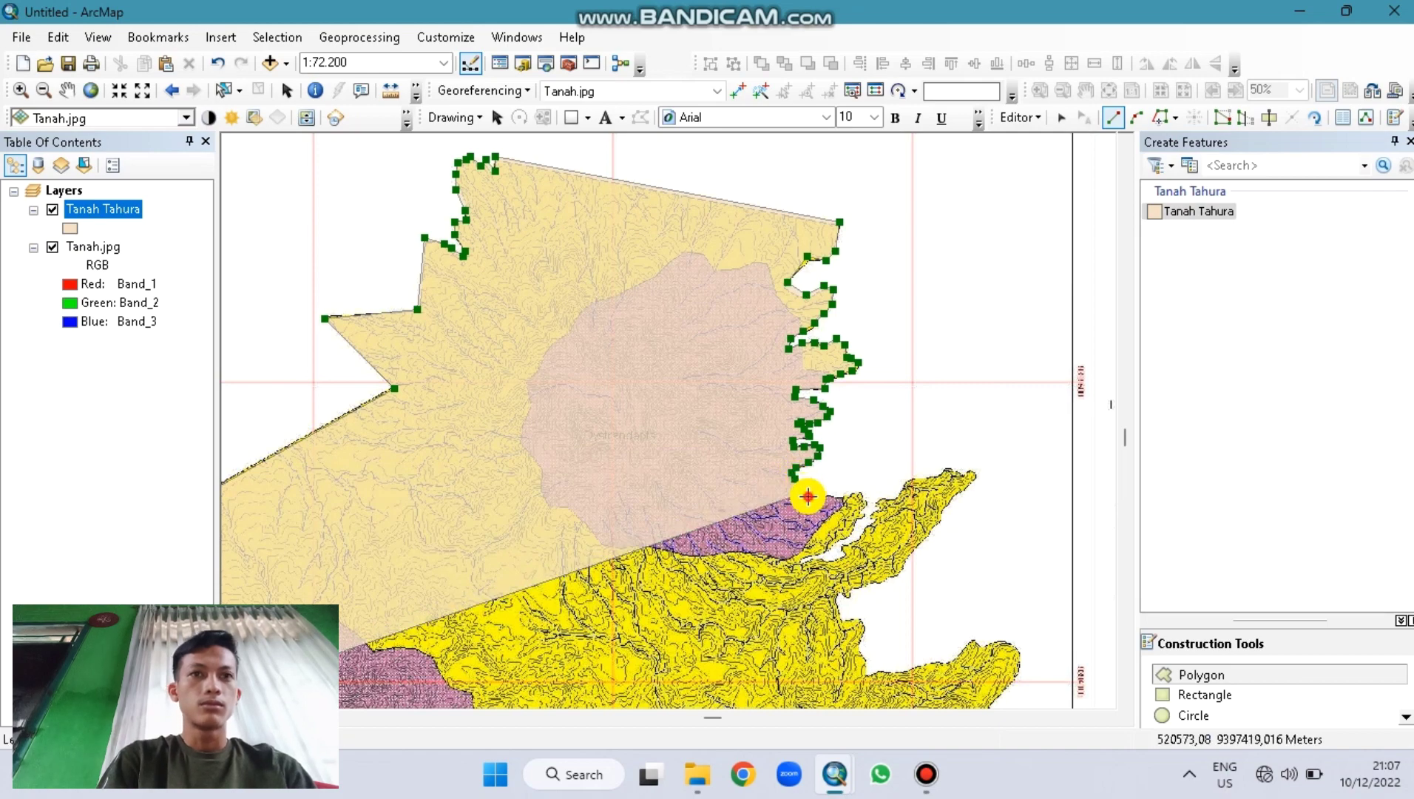
{"action": "left_click", "coordinate": [817, 496]}
{"action": "left_click", "coordinate": [823, 493]}
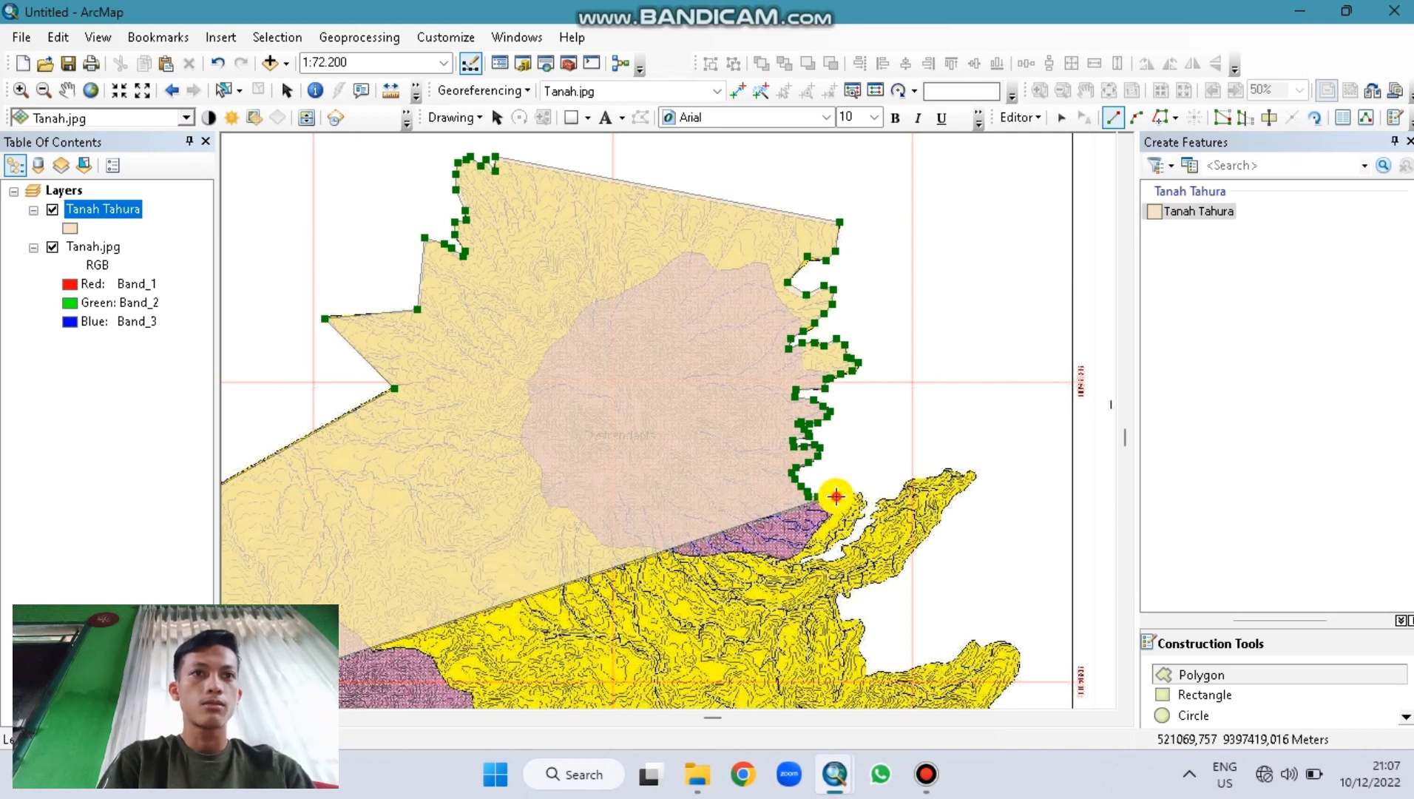
{"action": "left_click", "coordinate": [839, 496]}
{"action": "left_click", "coordinate": [844, 496]}
{"action": "left_click", "coordinate": [858, 493]}
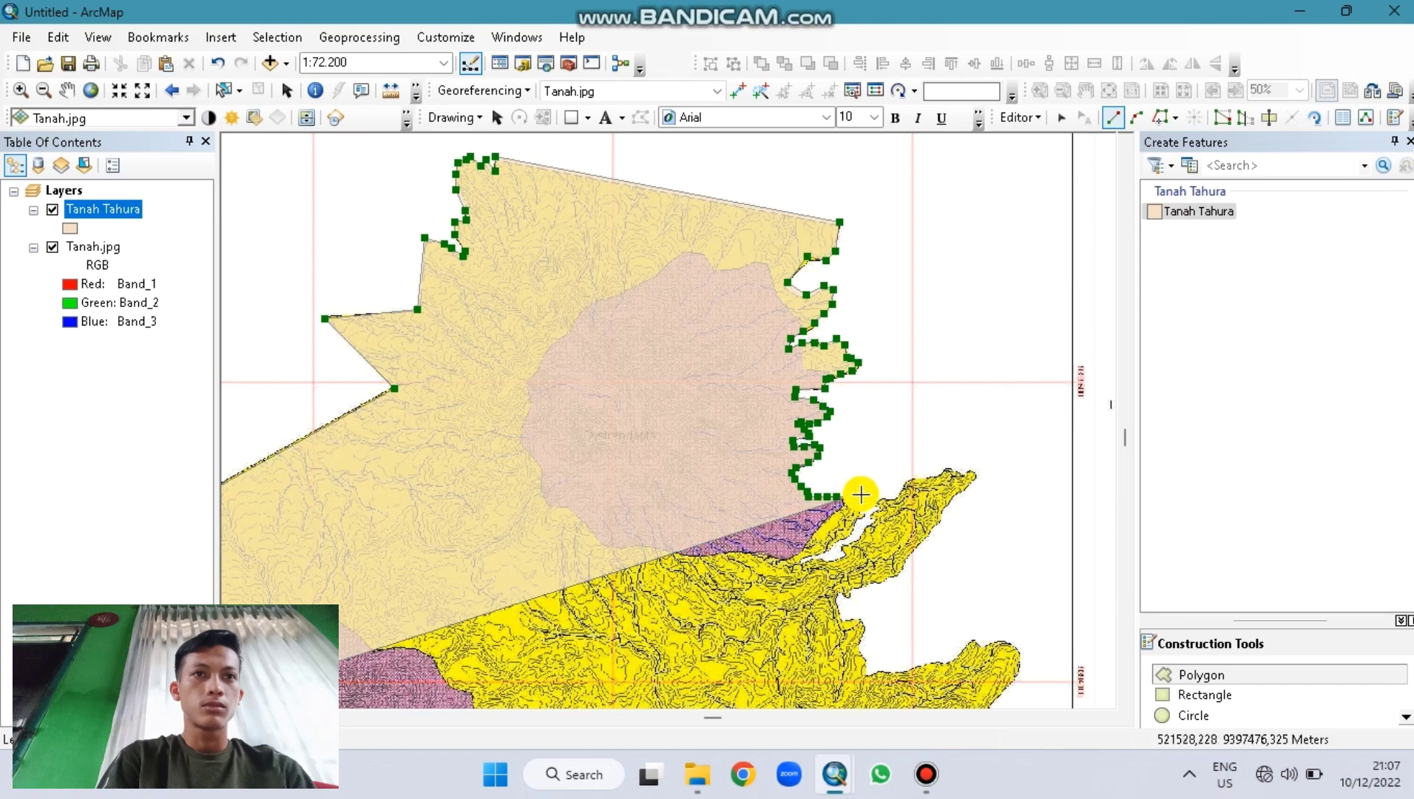
{"action": "left_click", "coordinate": [861, 494]}
Step: Zoom in and trace the polygon outline around the narrow inlet
{"action": "double_click", "coordinate": [861, 494]}
{"action": "scroll", "coordinate": [861, 494], "scroll_direction": "up", "scroll_amount": 2}
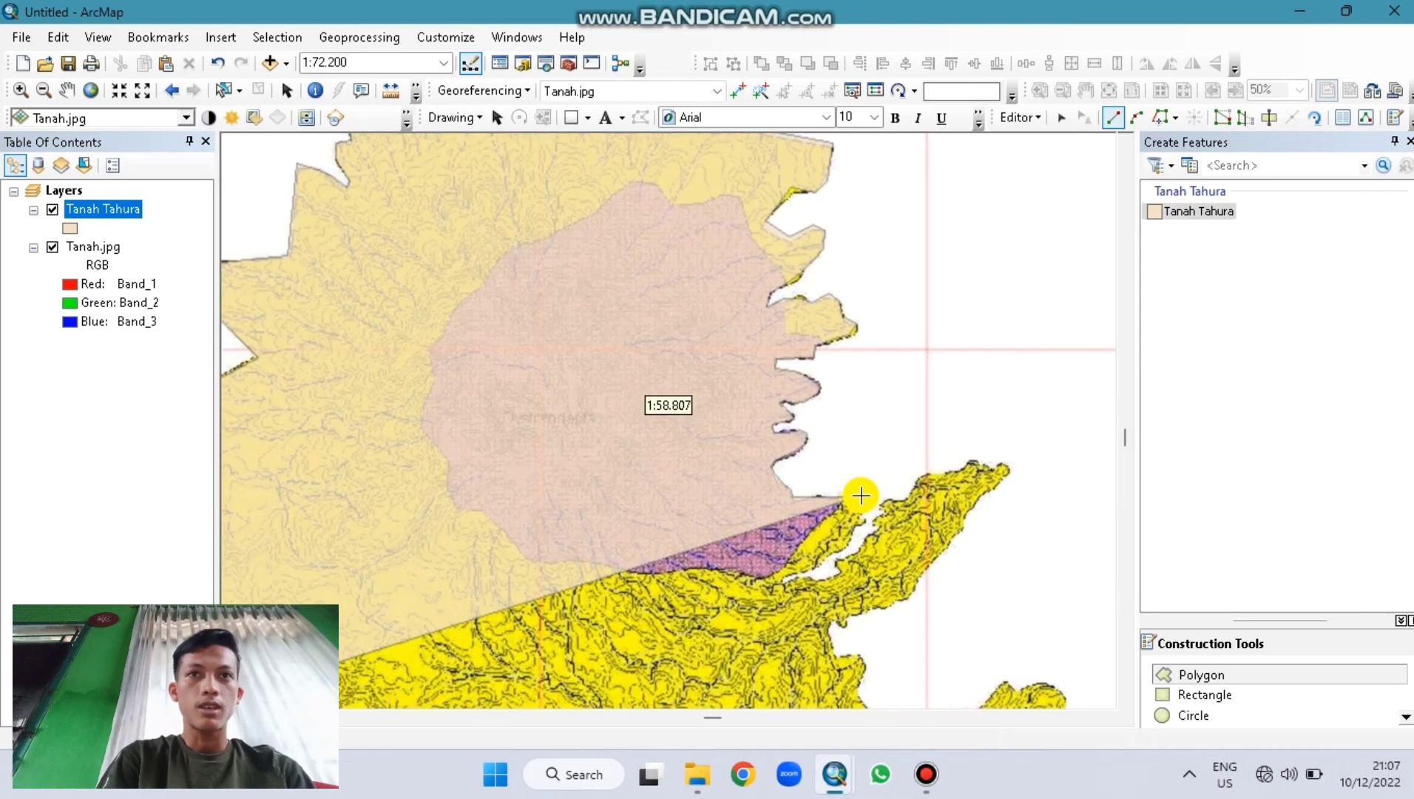
{"action": "scroll", "coordinate": [860, 494], "scroll_direction": "up", "scroll_amount": 1}
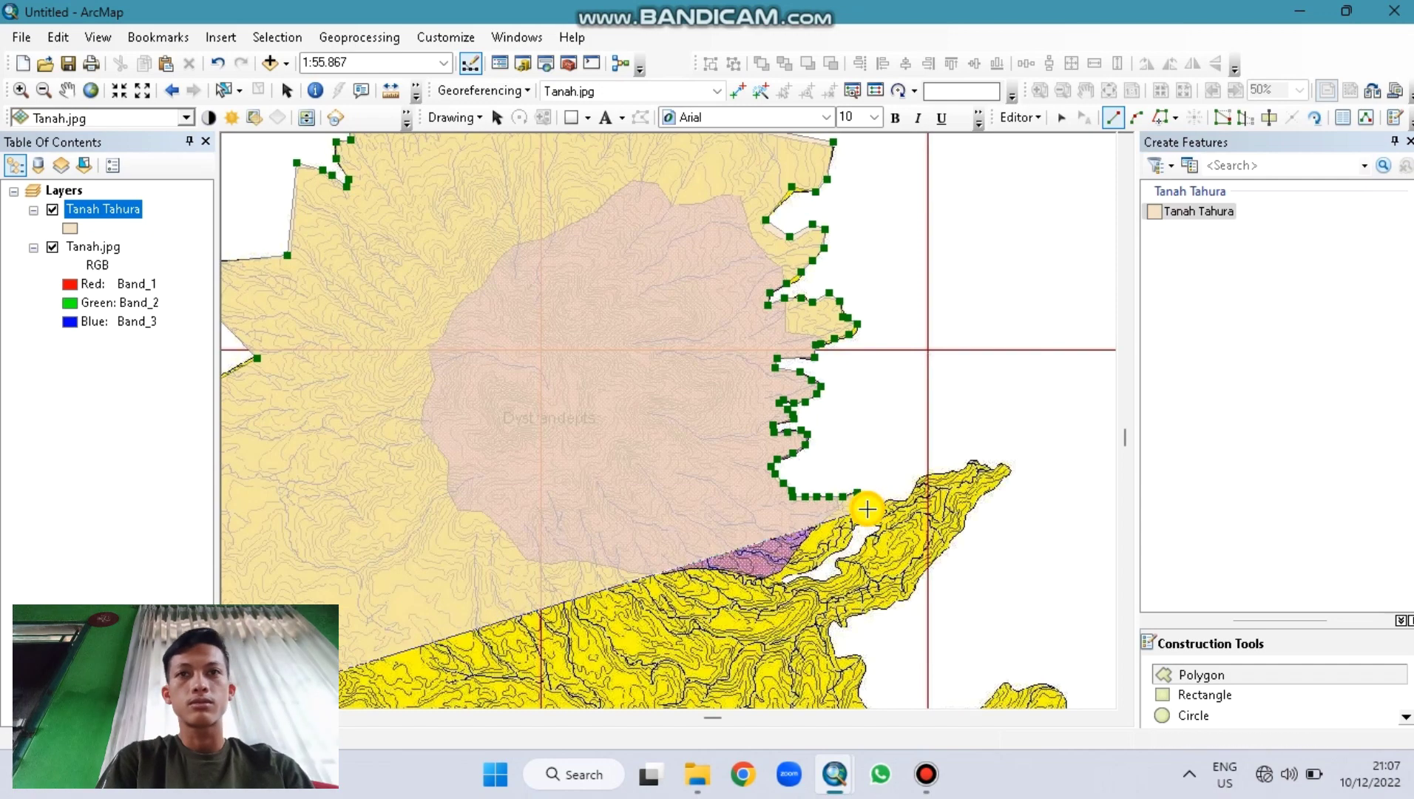
{"action": "left_click", "coordinate": [858, 493]}
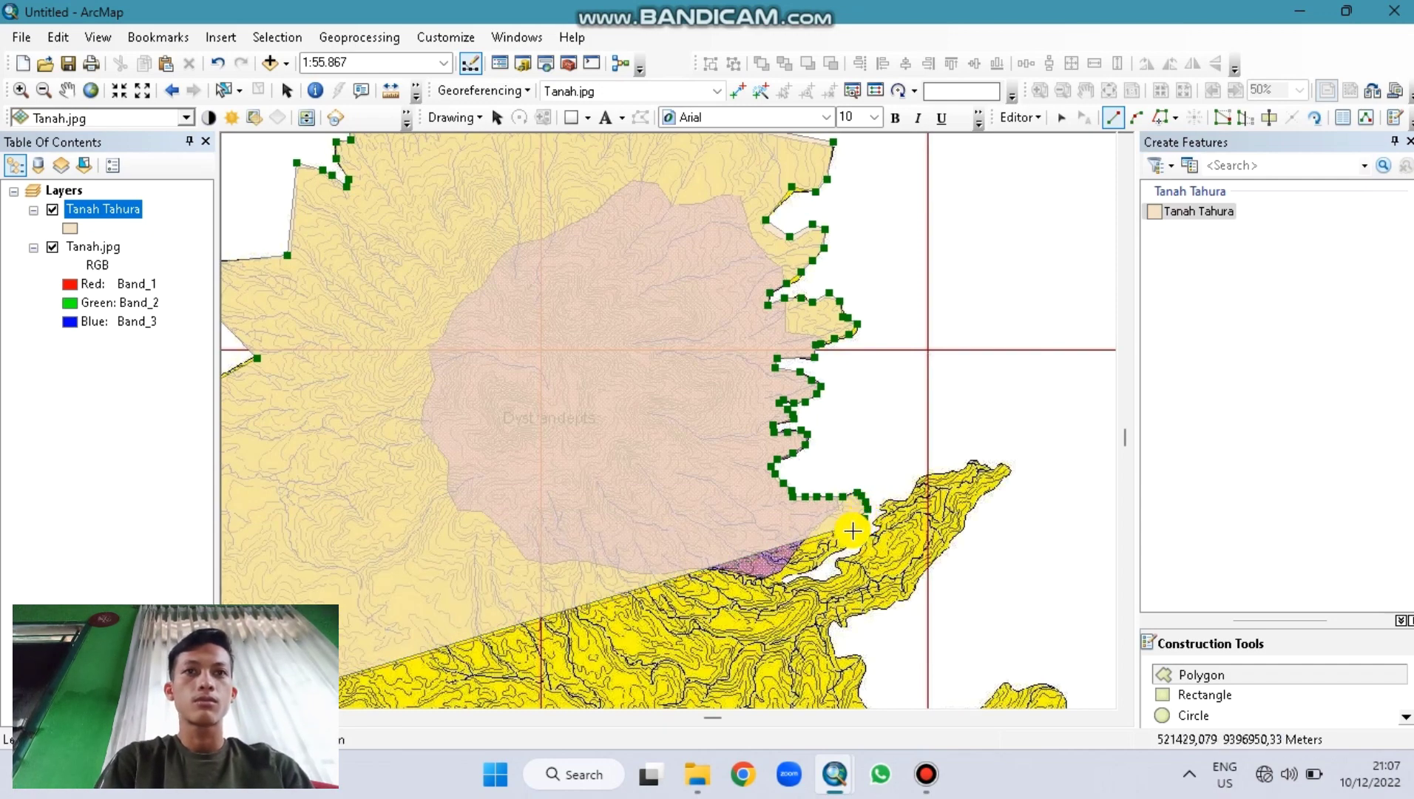
{"action": "left_click", "coordinate": [861, 522]}
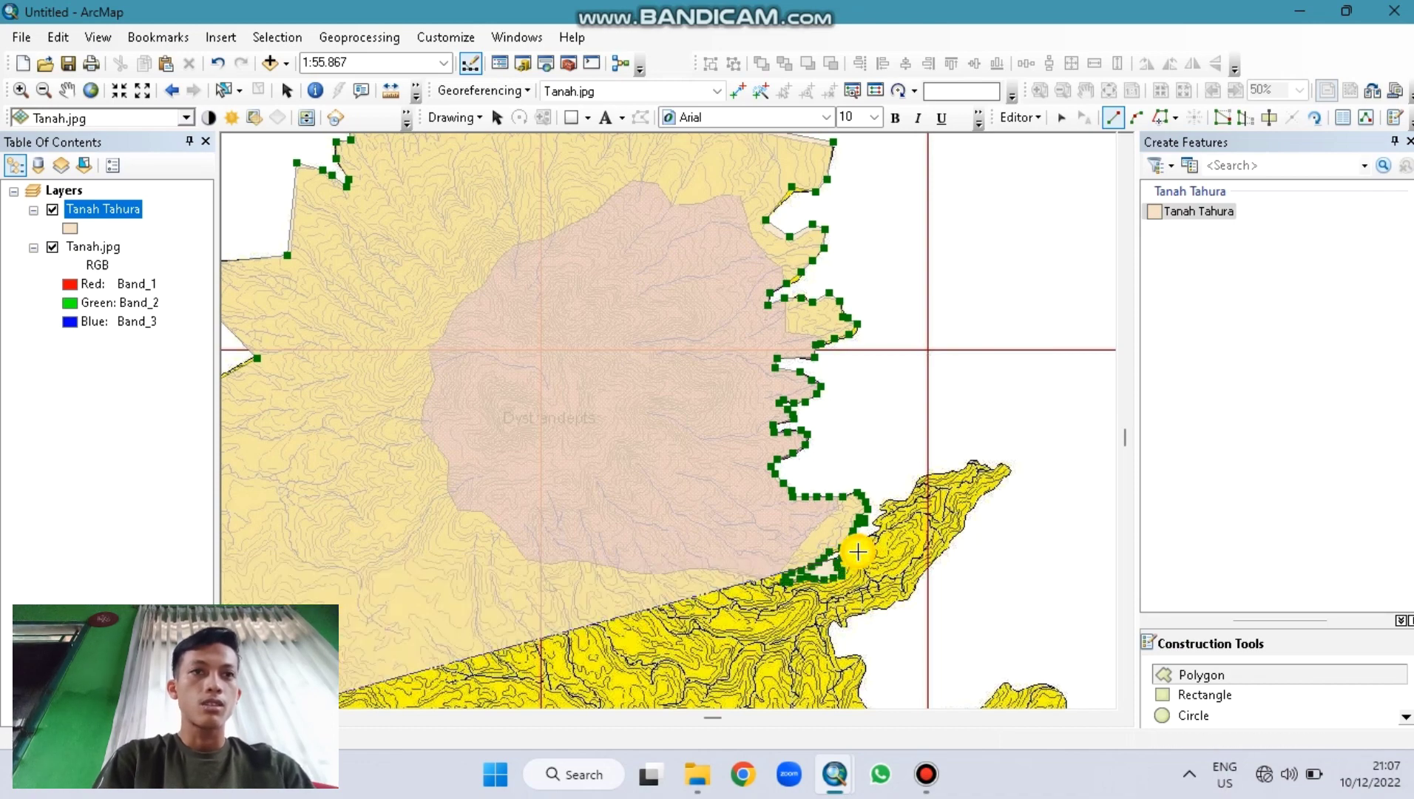
{"action": "left_click", "coordinate": [871, 533]}
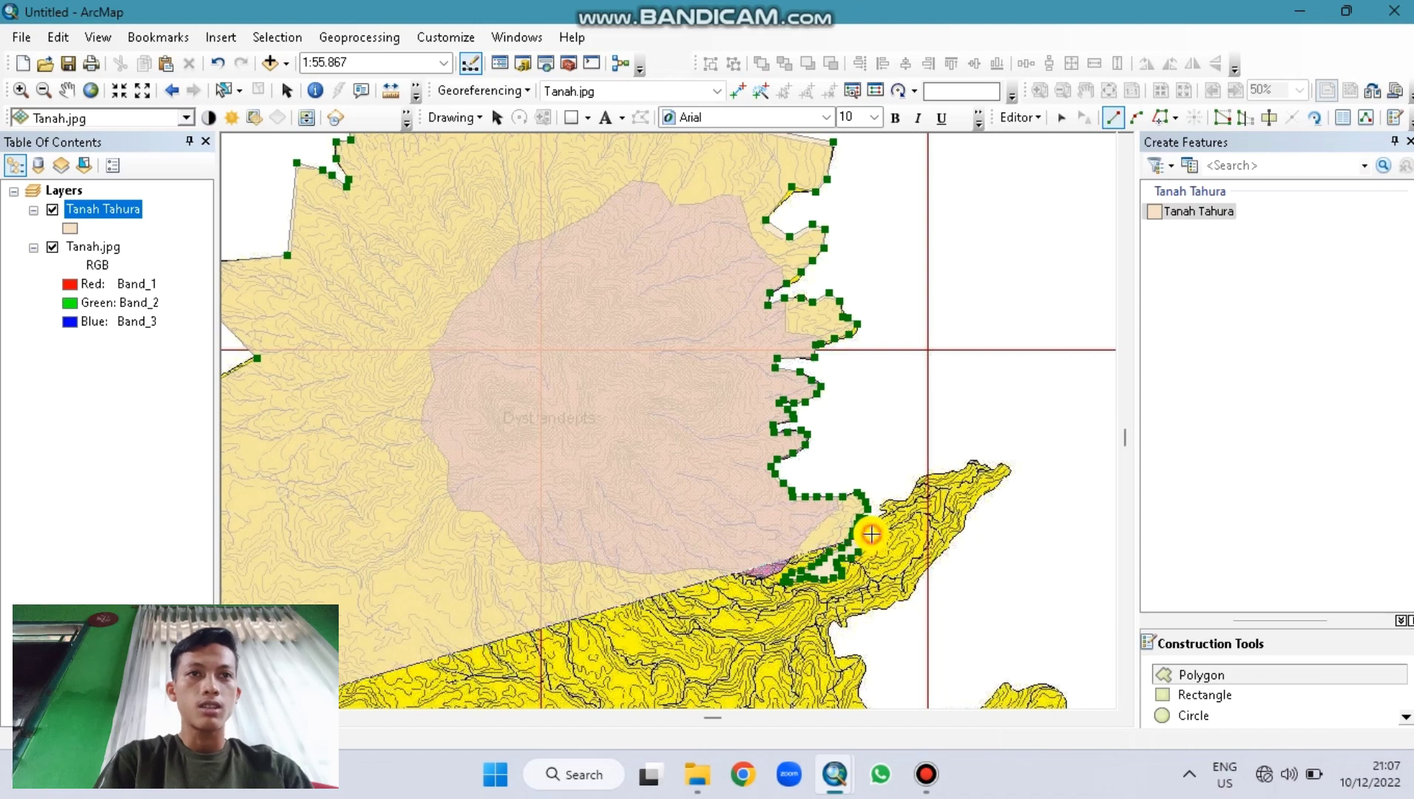
{"action": "left_click", "coordinate": [877, 527]}
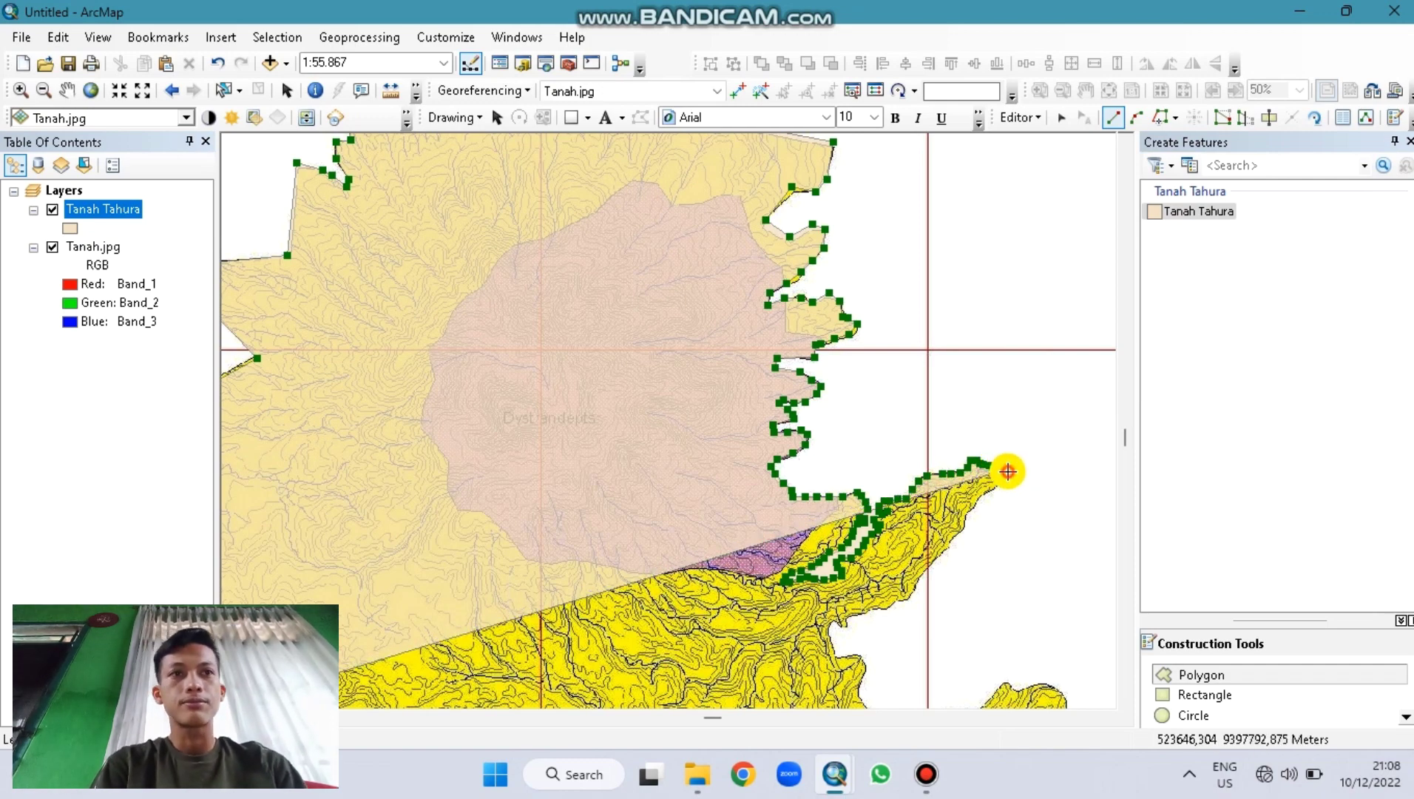
Step: Extend the outline to the peninsula's eastern tip and back south along its outer coast
{"action": "left_click", "coordinate": [1008, 471]}
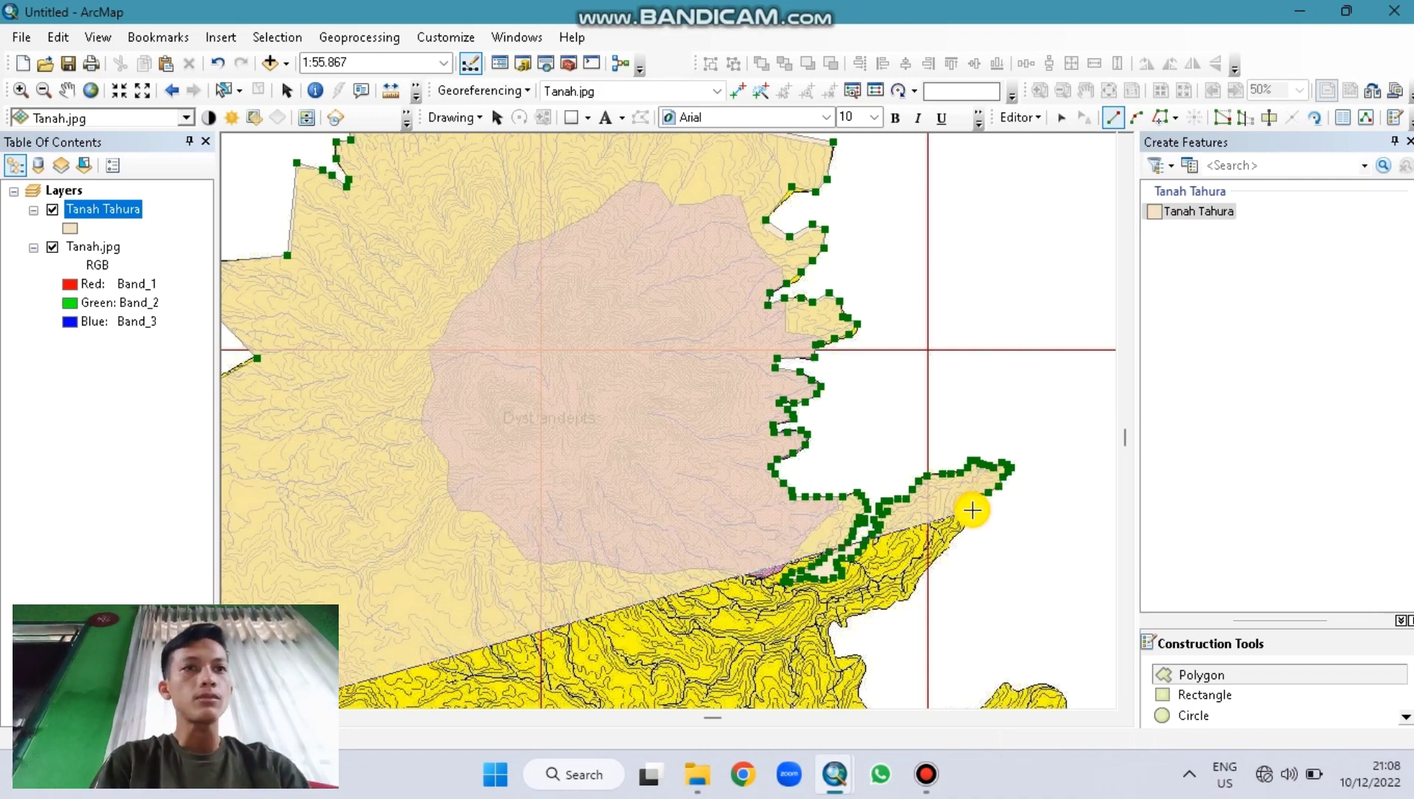
{"action": "left_click", "coordinate": [972, 510]}
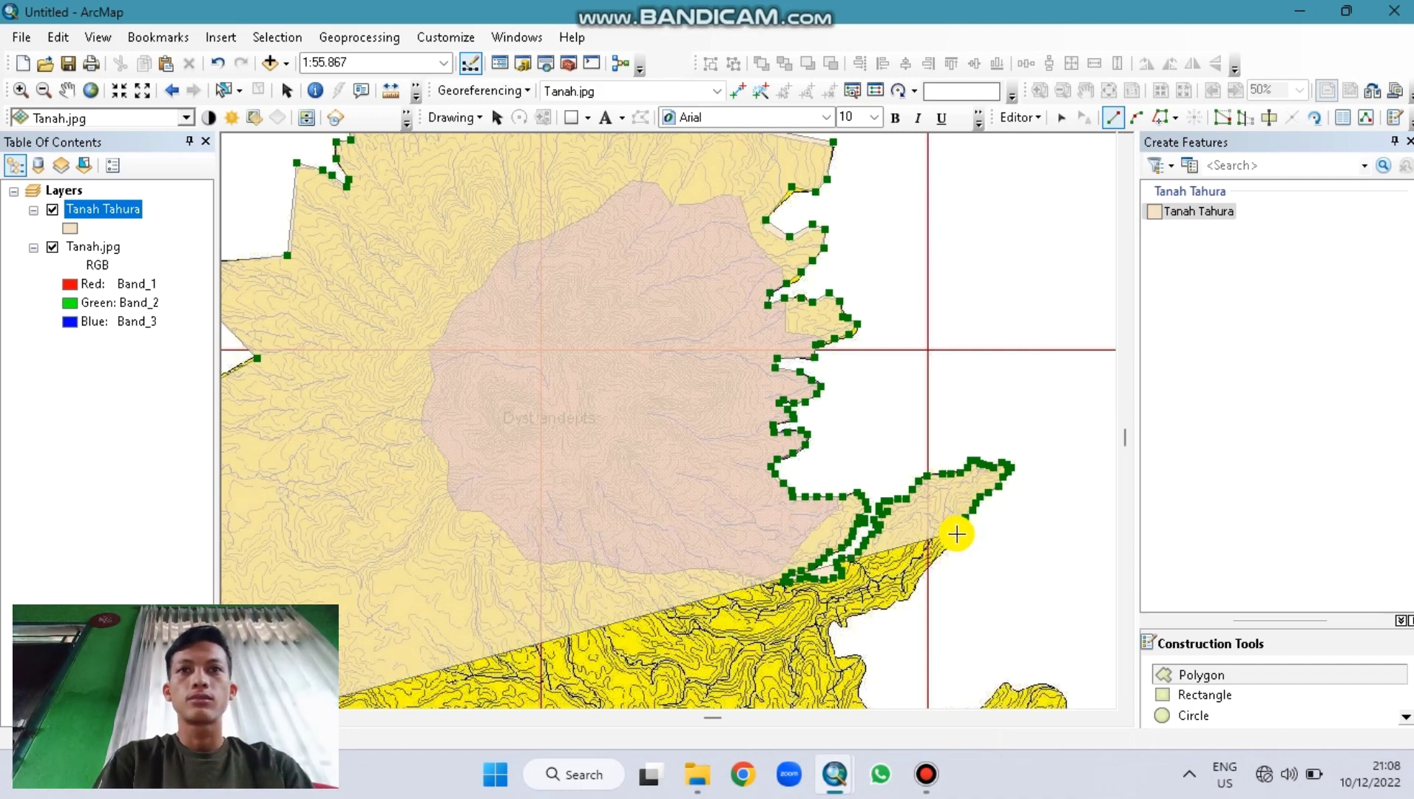
{"action": "left_click", "coordinate": [938, 551]}
{"action": "left_click", "coordinate": [926, 568]}
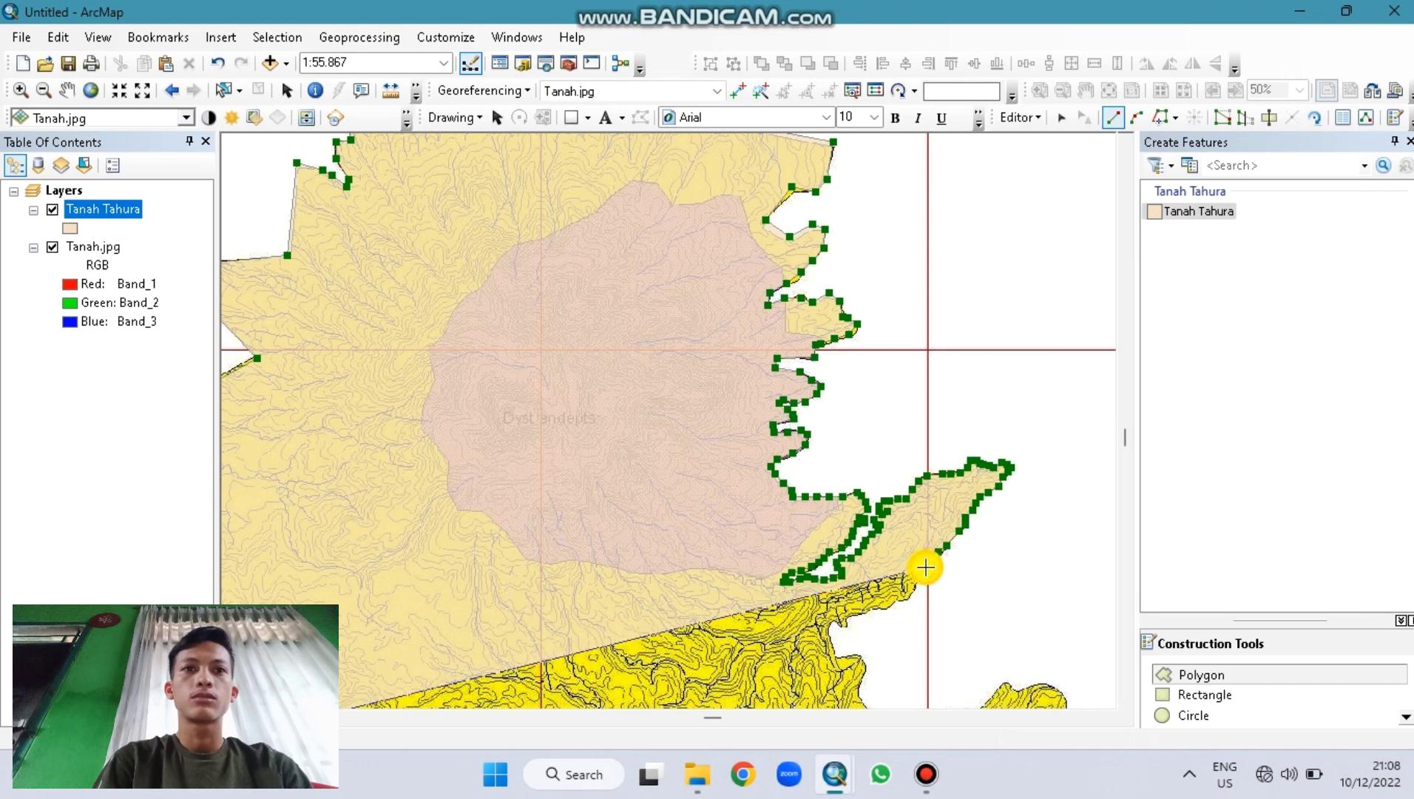
{"action": "left_click", "coordinate": [914, 590]}
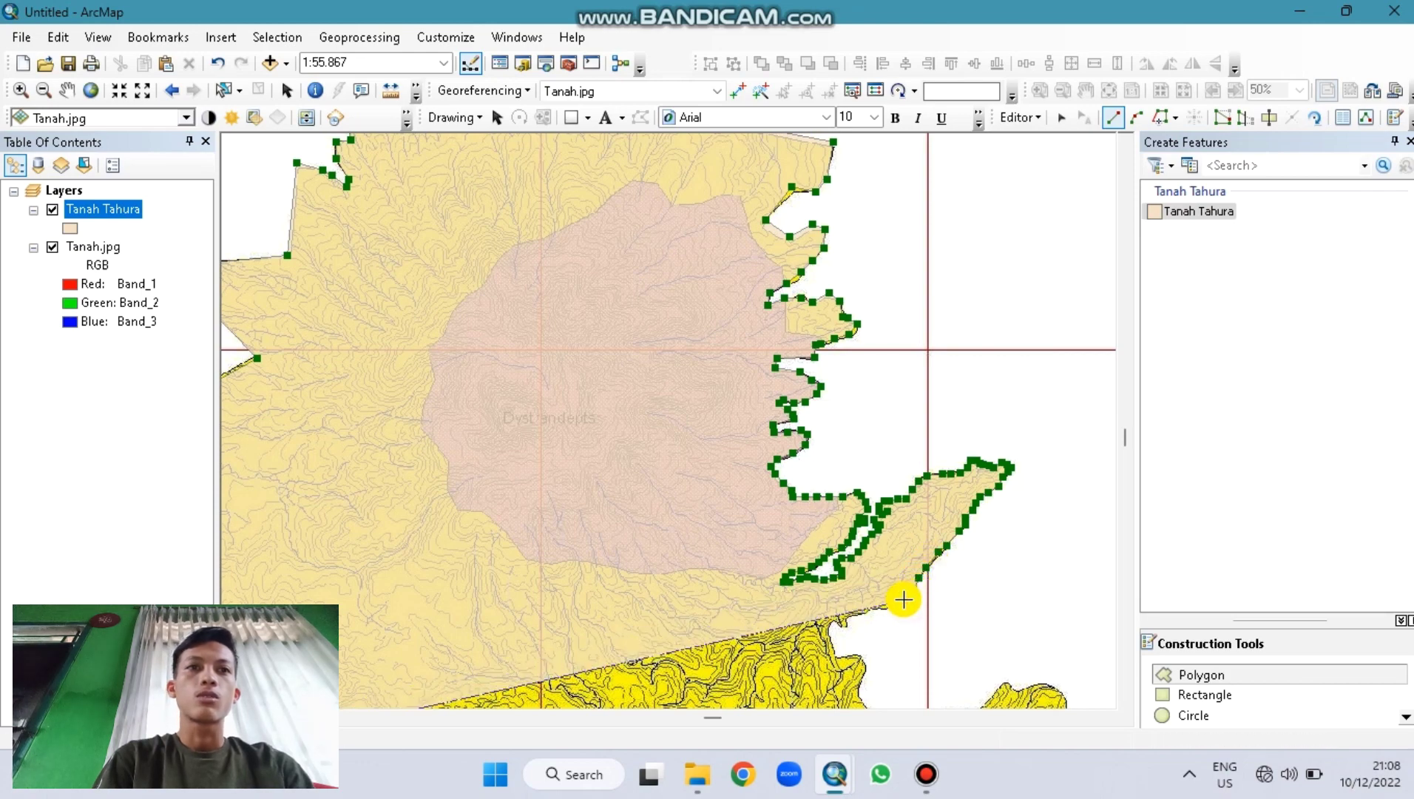
{"action": "left_click", "coordinate": [889, 608]}
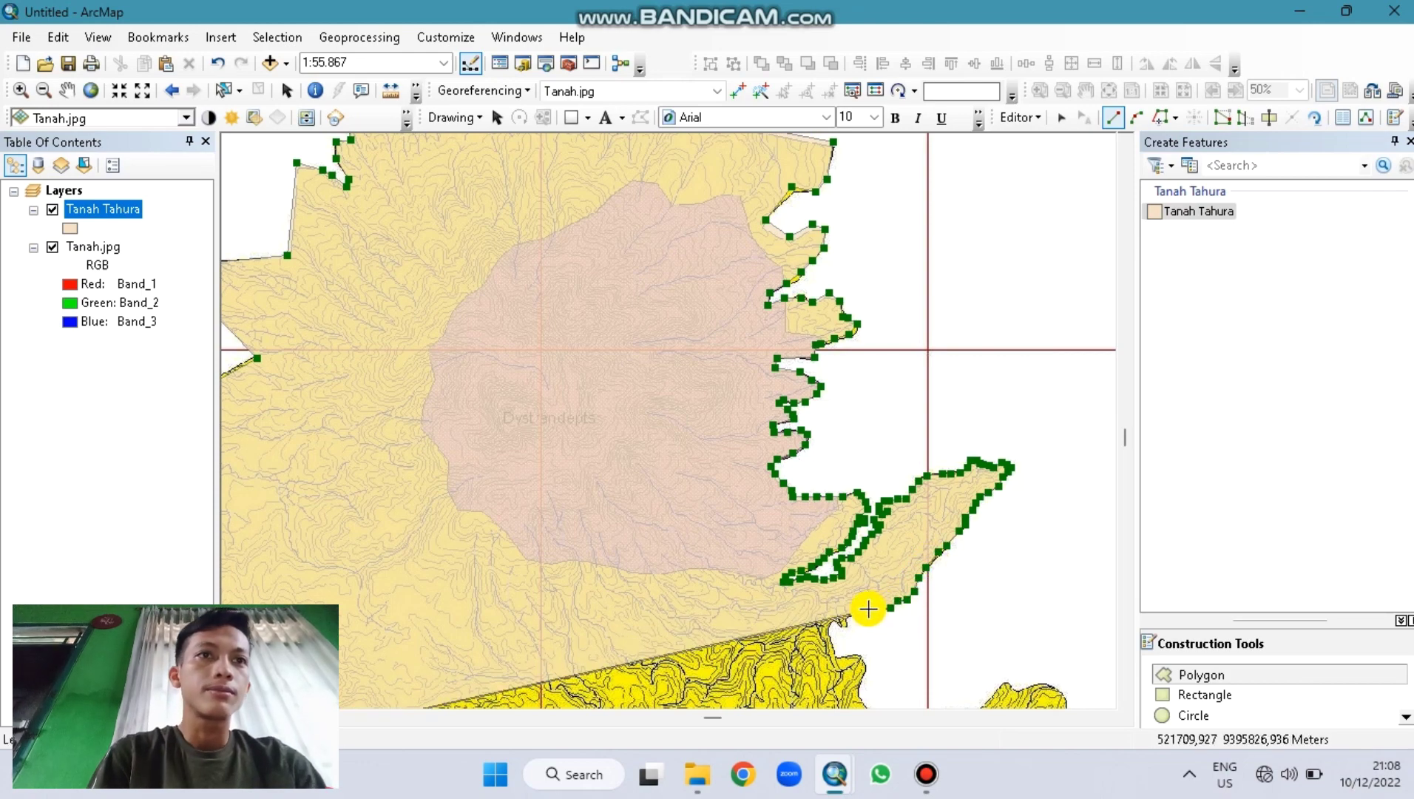
{"action": "left_click", "coordinate": [845, 617]}
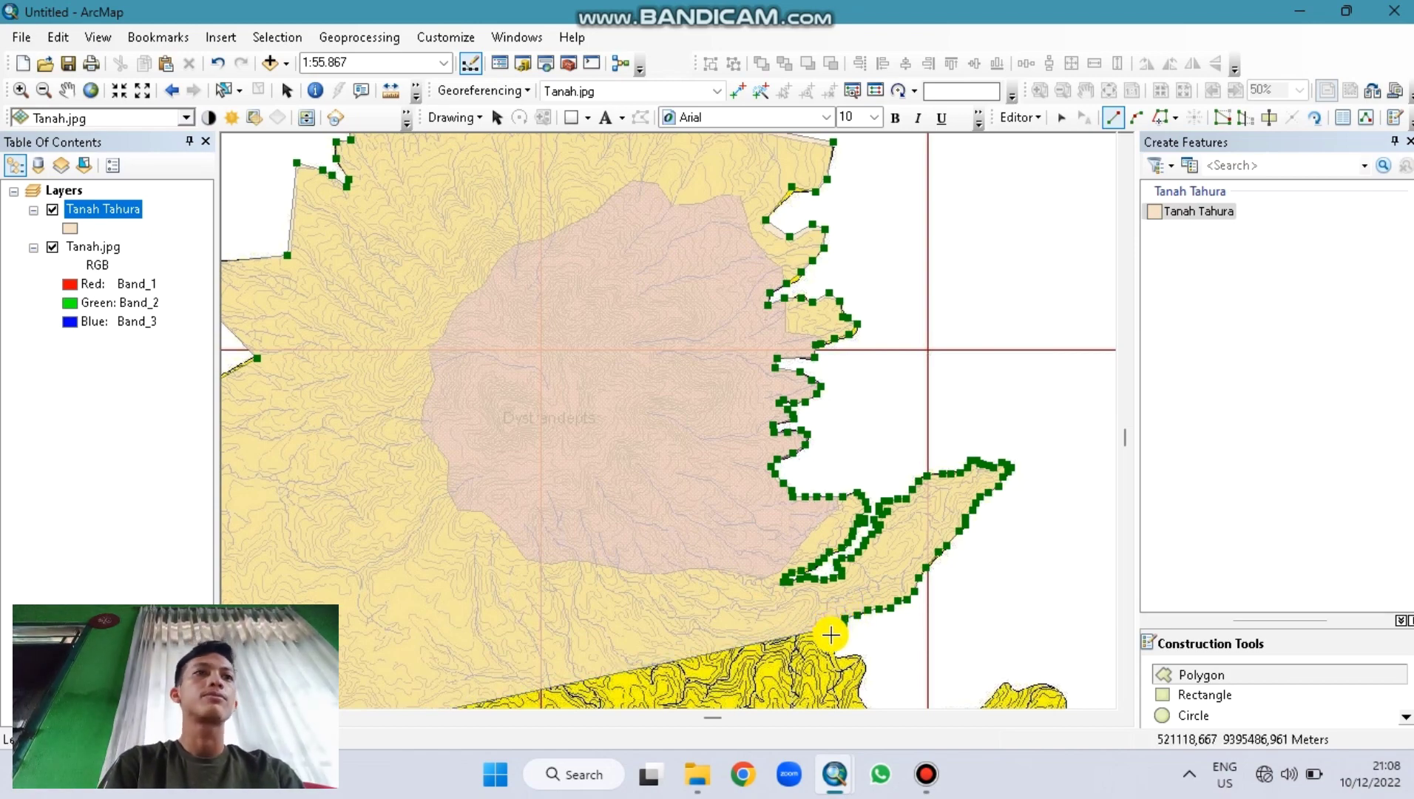
{"action": "left_click", "coordinate": [831, 625]}
{"action": "left_click", "coordinate": [833, 637]}
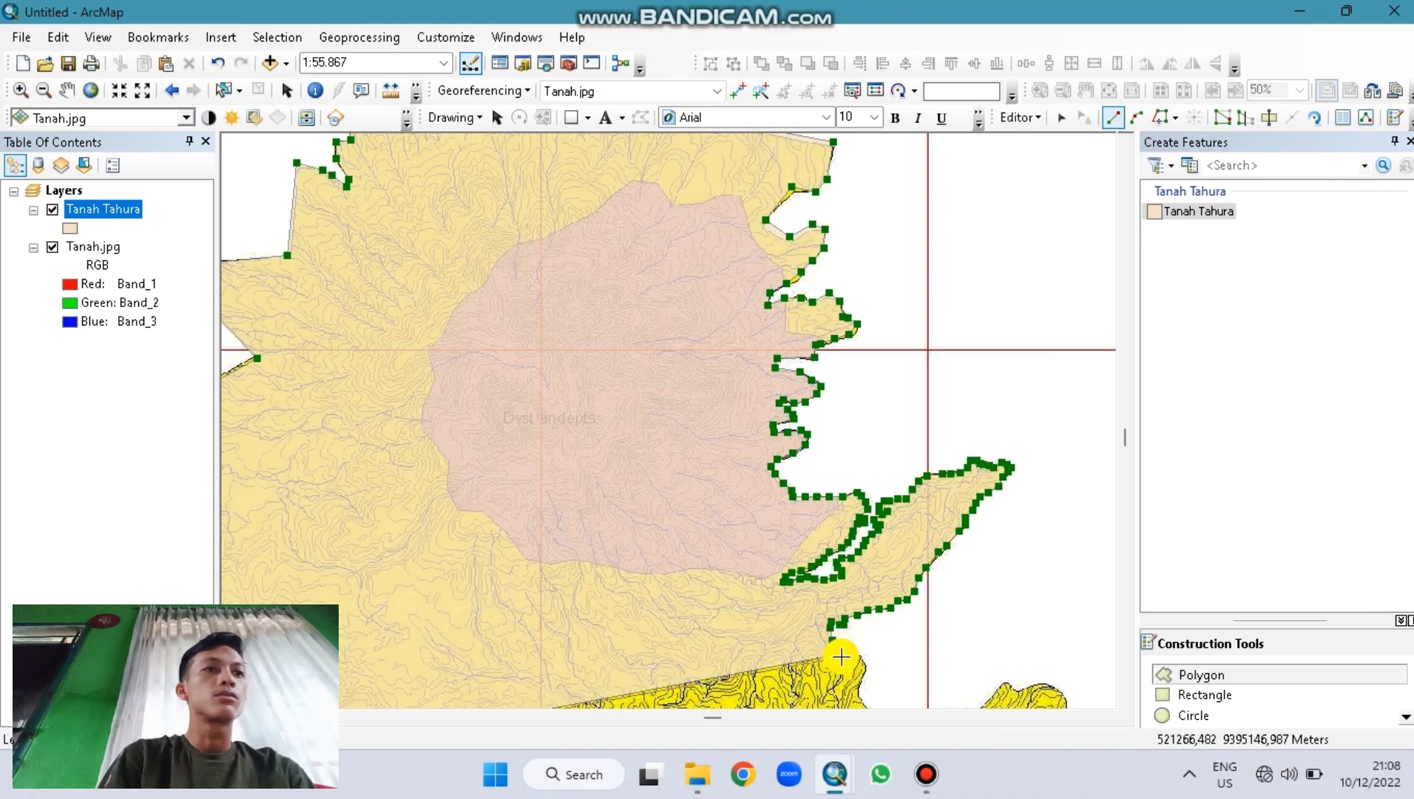
{"action": "left_click", "coordinate": [836, 655]}
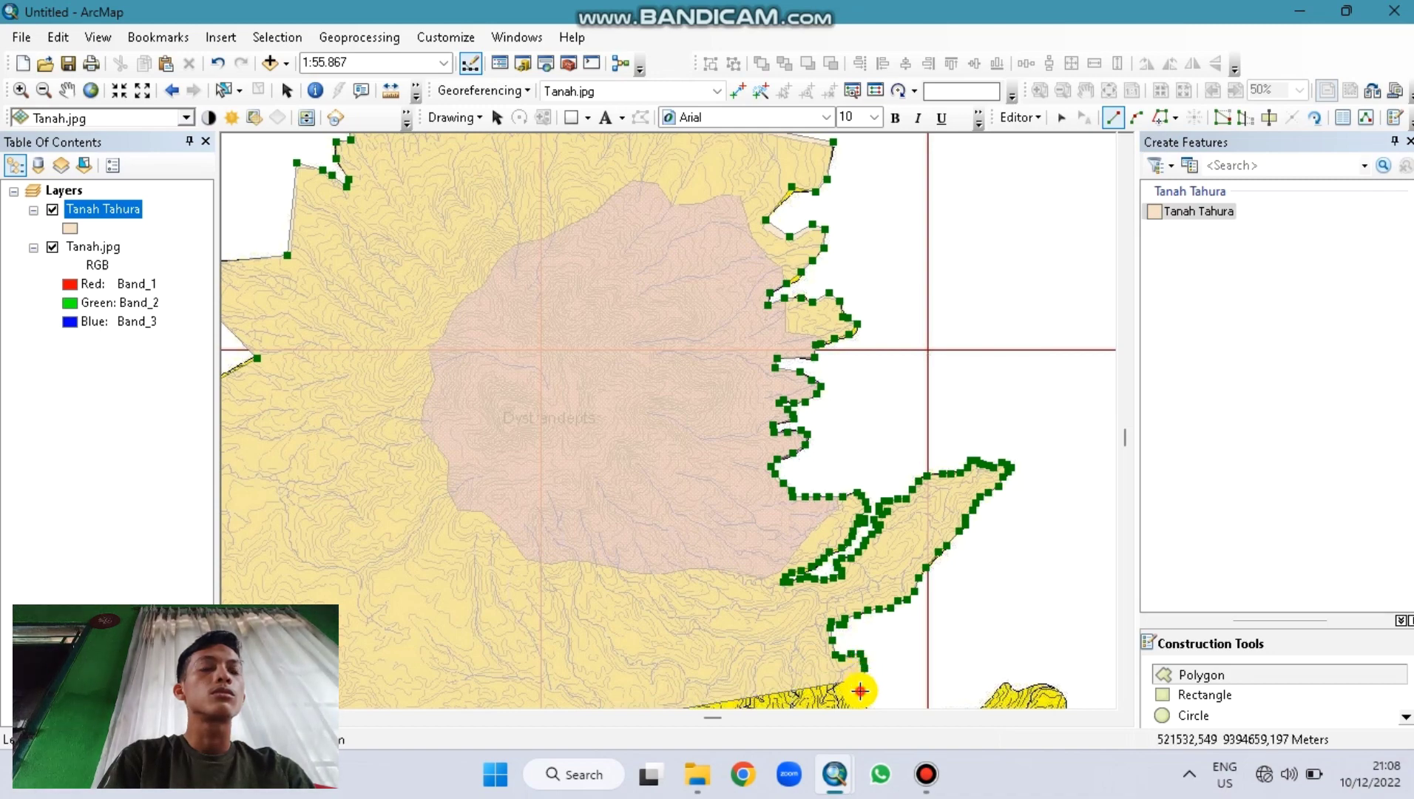
{"action": "left_click", "coordinate": [860, 690]}
Step: Pan south and add vertices along the yellow zone's edge and the curving eastern boundary
{"action": "key", "text": "Down"}
{"action": "key", "text": "Right"}
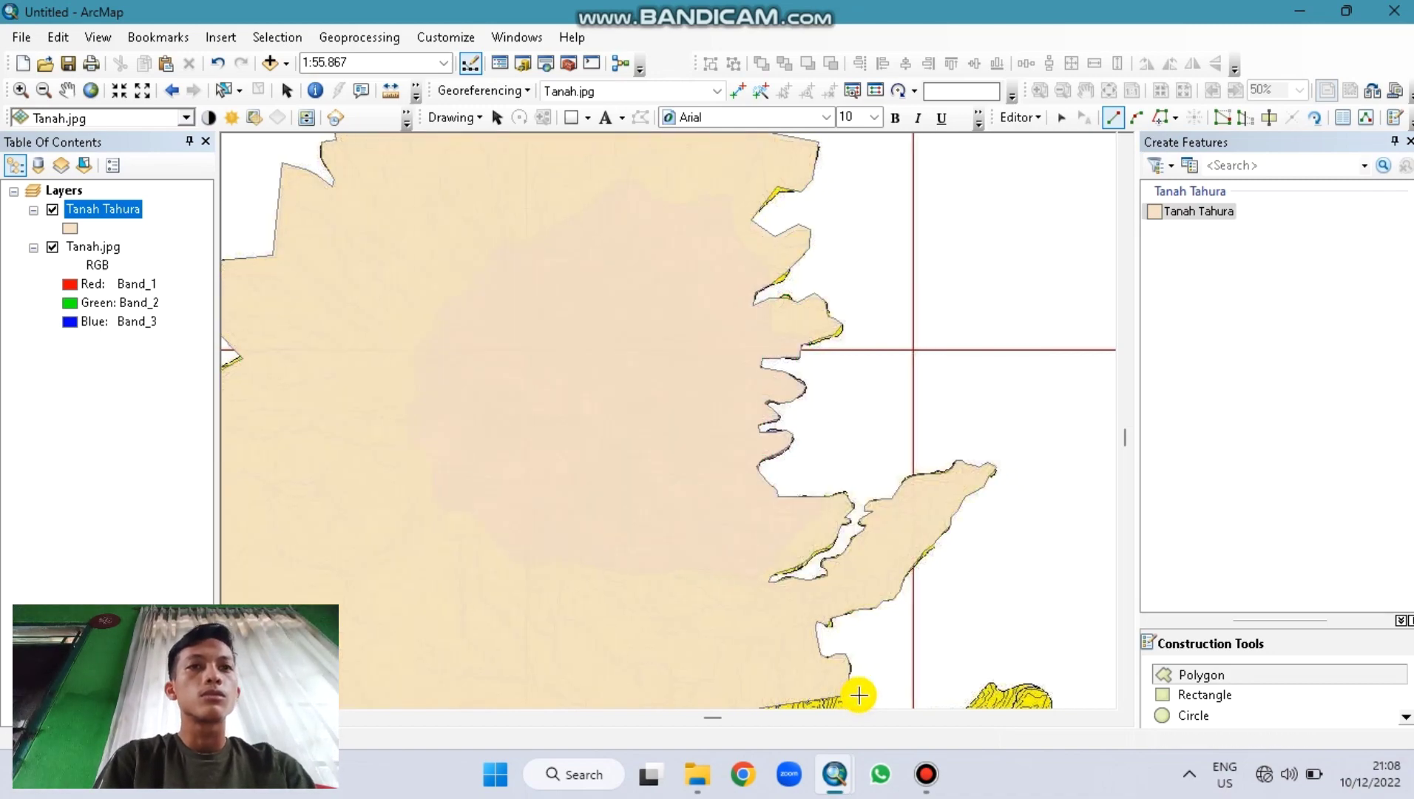
{"action": "key", "text": "Down"}
{"action": "key", "text": "Down"}
{"action": "key", "text": "Down"}
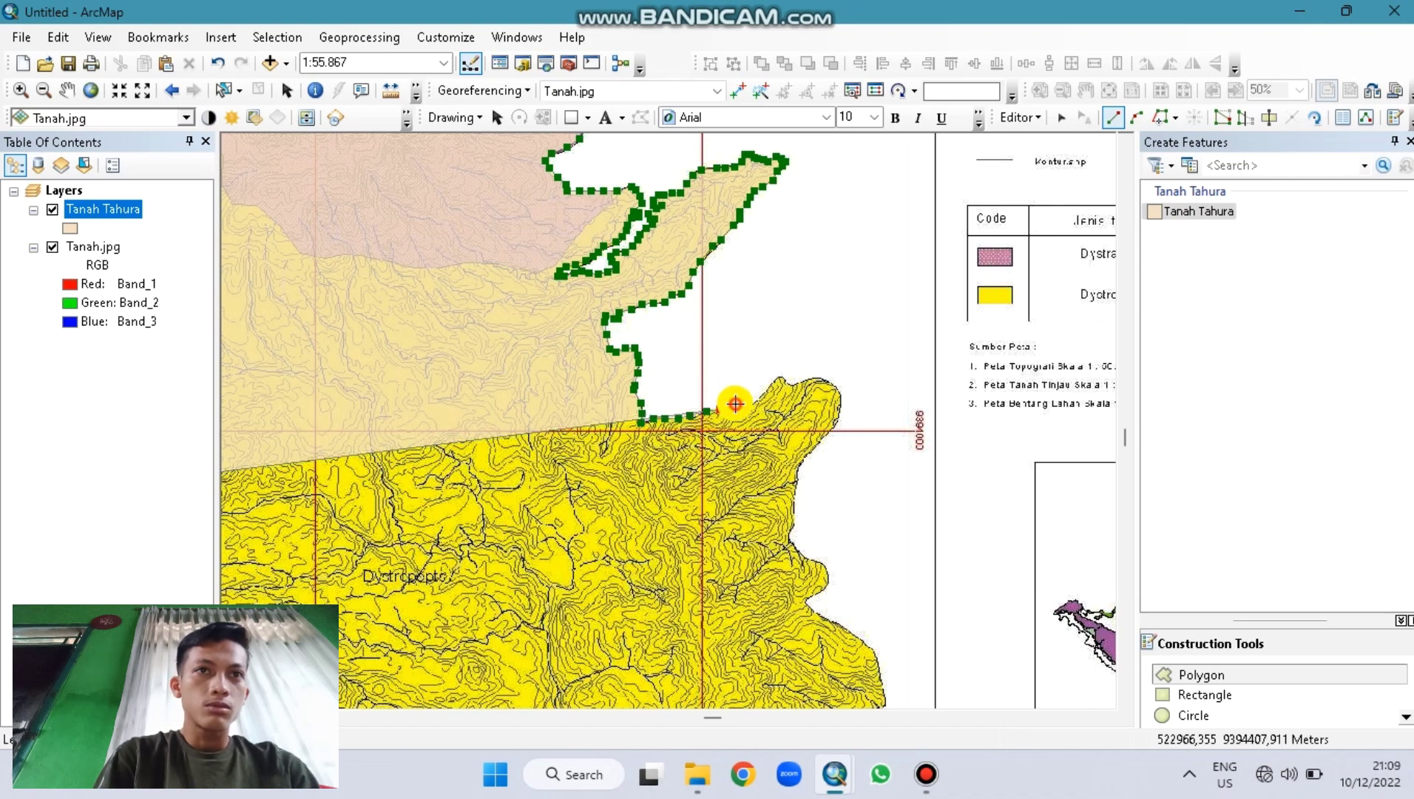
{"action": "left_click", "coordinate": [750, 403]}
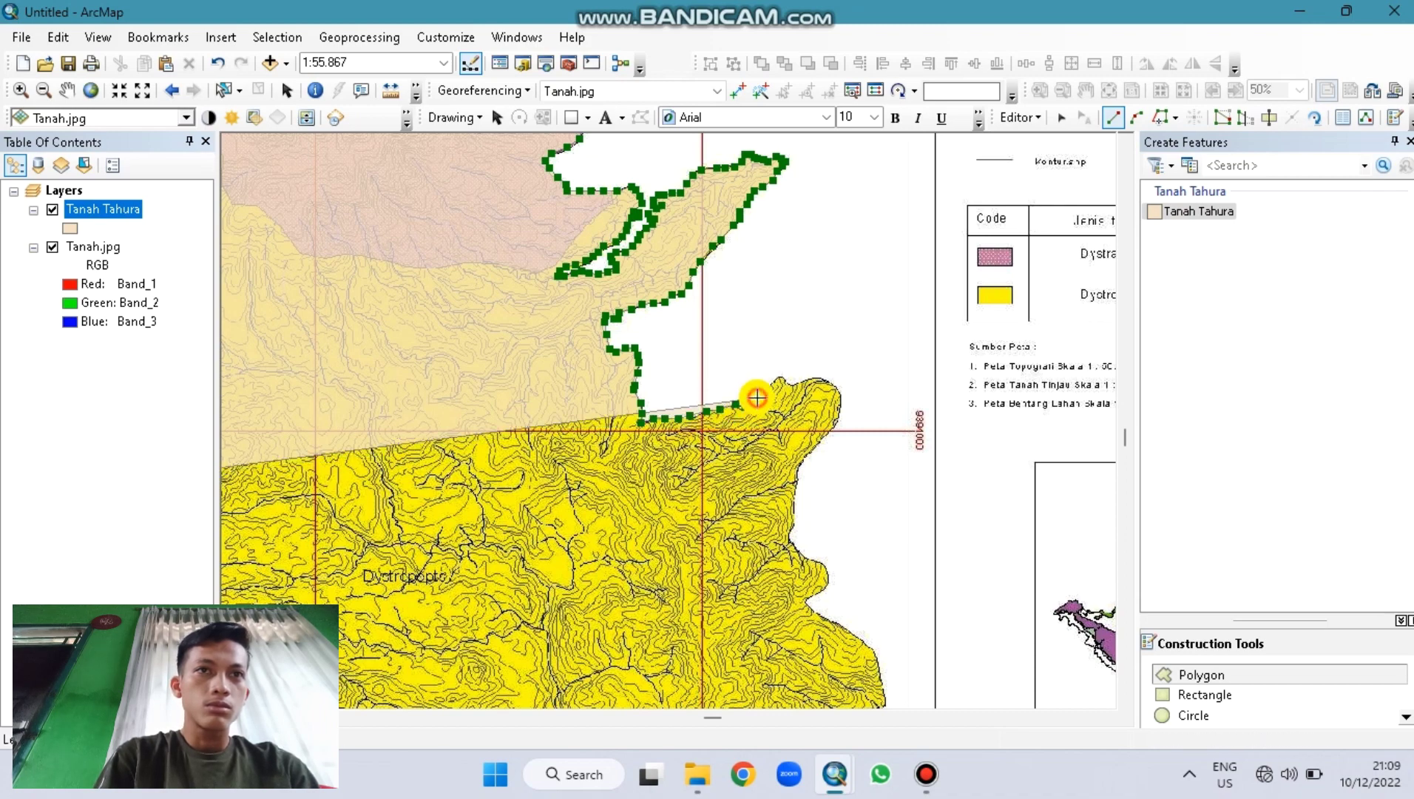
{"action": "left_click", "coordinate": [769, 389]}
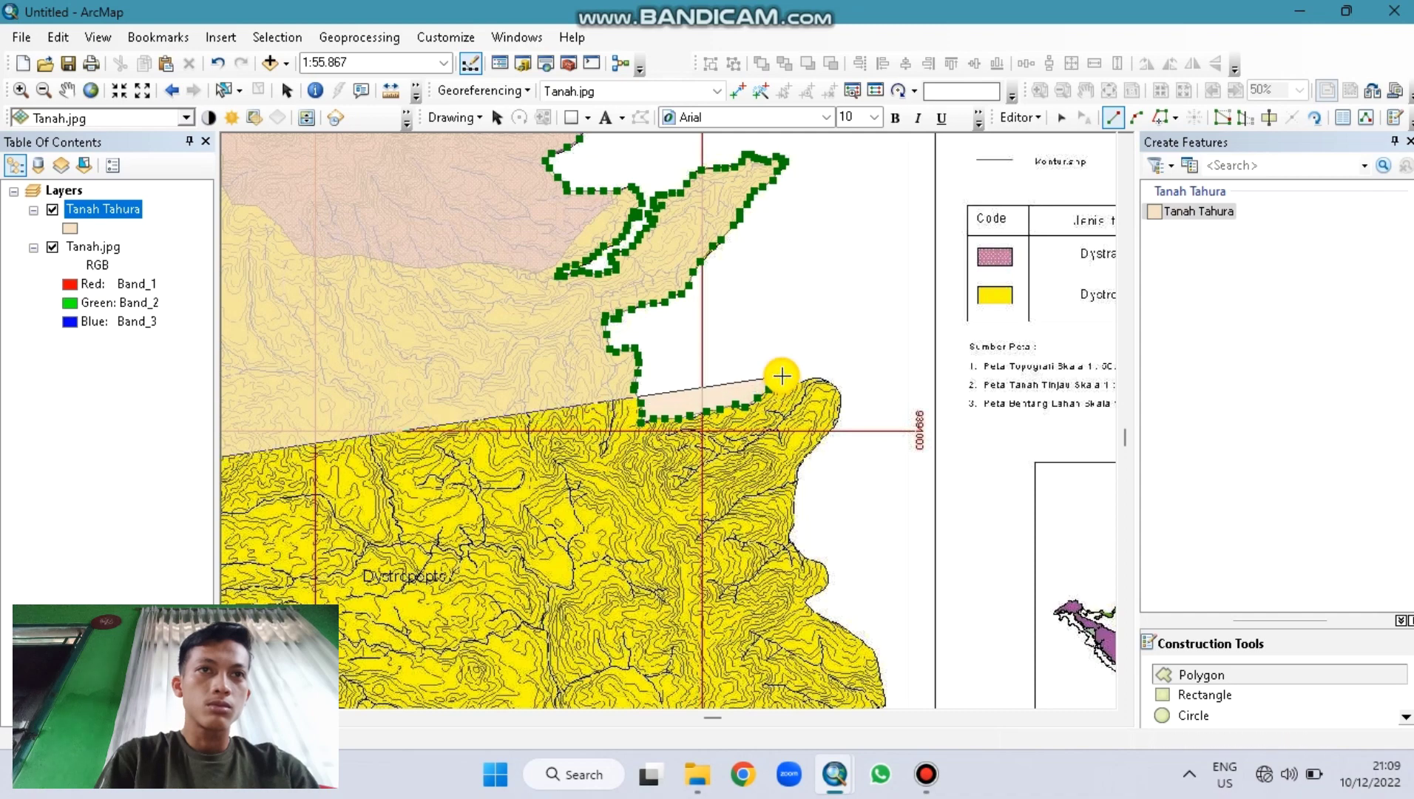
{"action": "left_click", "coordinate": [782, 378]}
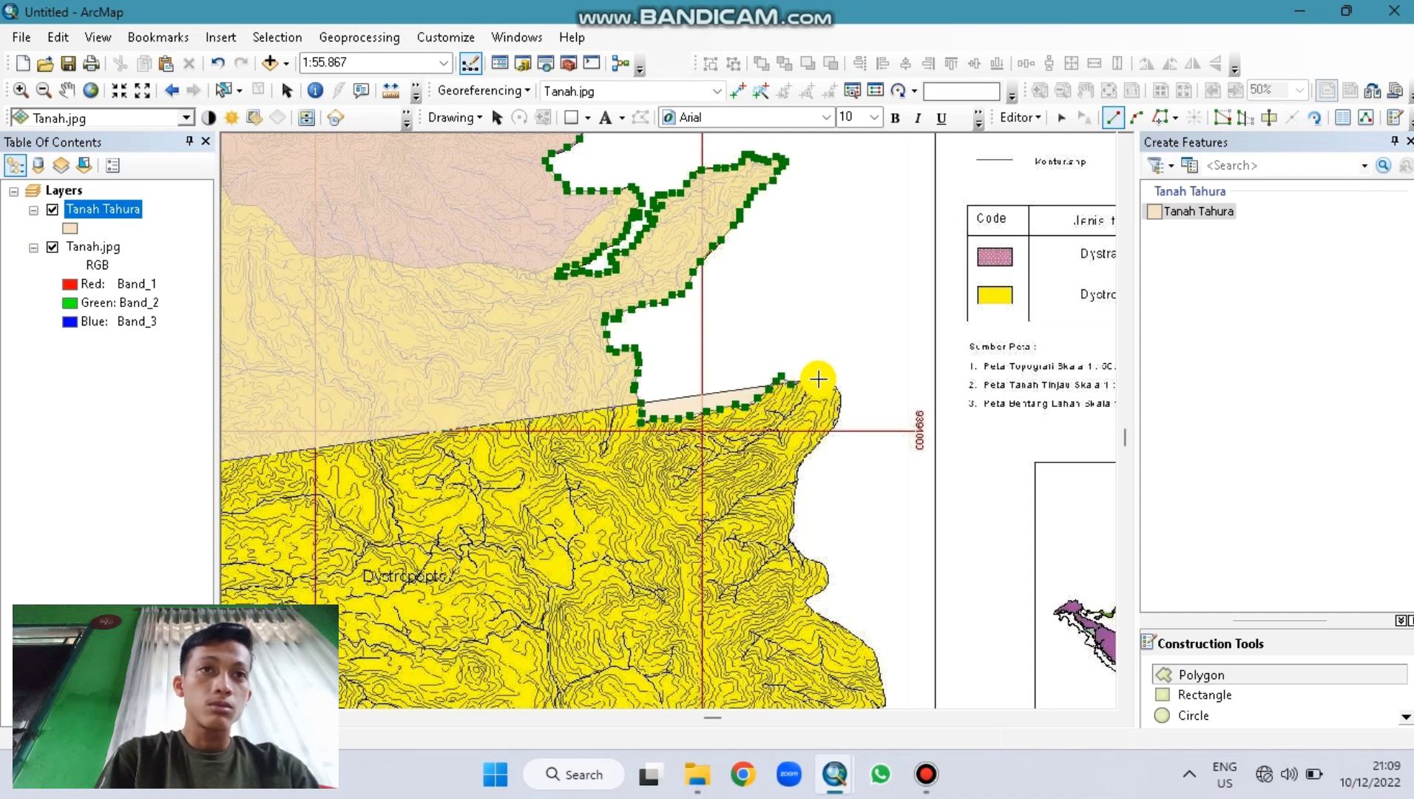
{"action": "left_click", "coordinate": [833, 387]}
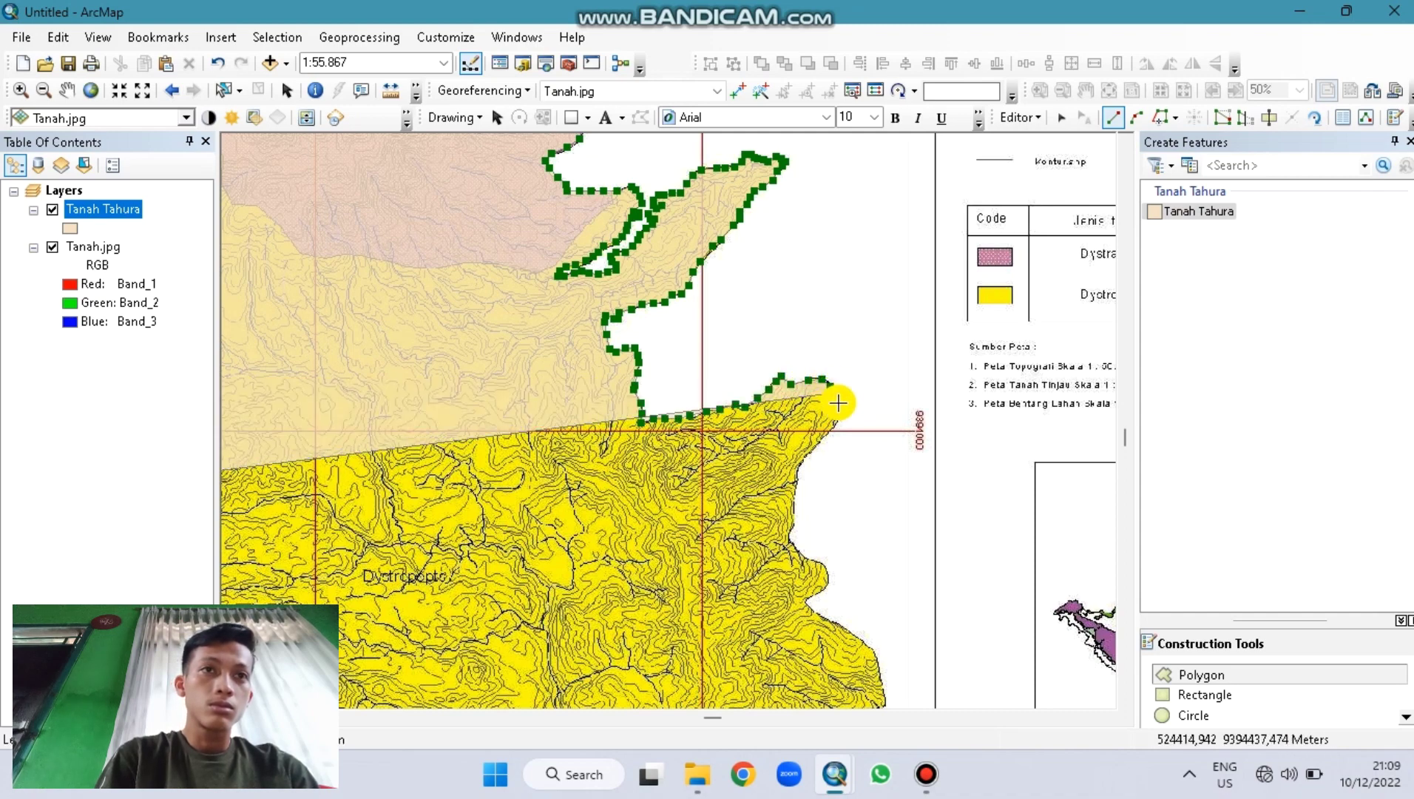
{"action": "left_click", "coordinate": [837, 395]}
{"action": "left_click", "coordinate": [838, 405]}
{"action": "left_click", "coordinate": [836, 419]}
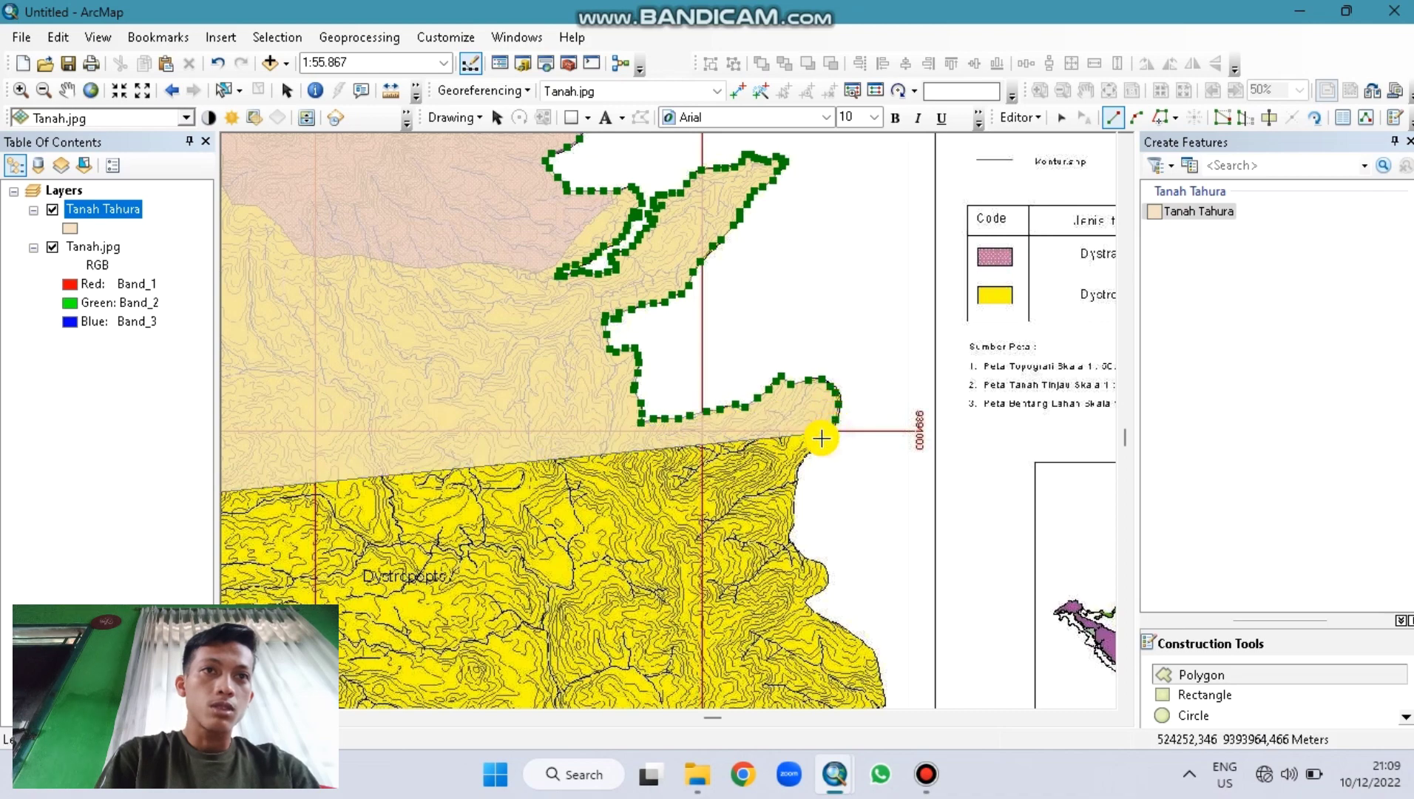
Step: Continue the boundary vertices down toward the yellow soil area, then pan further south
{"action": "left_click", "coordinate": [817, 444]}
{"action": "left_click", "coordinate": [805, 460]}
{"action": "left_click", "coordinate": [795, 477]}
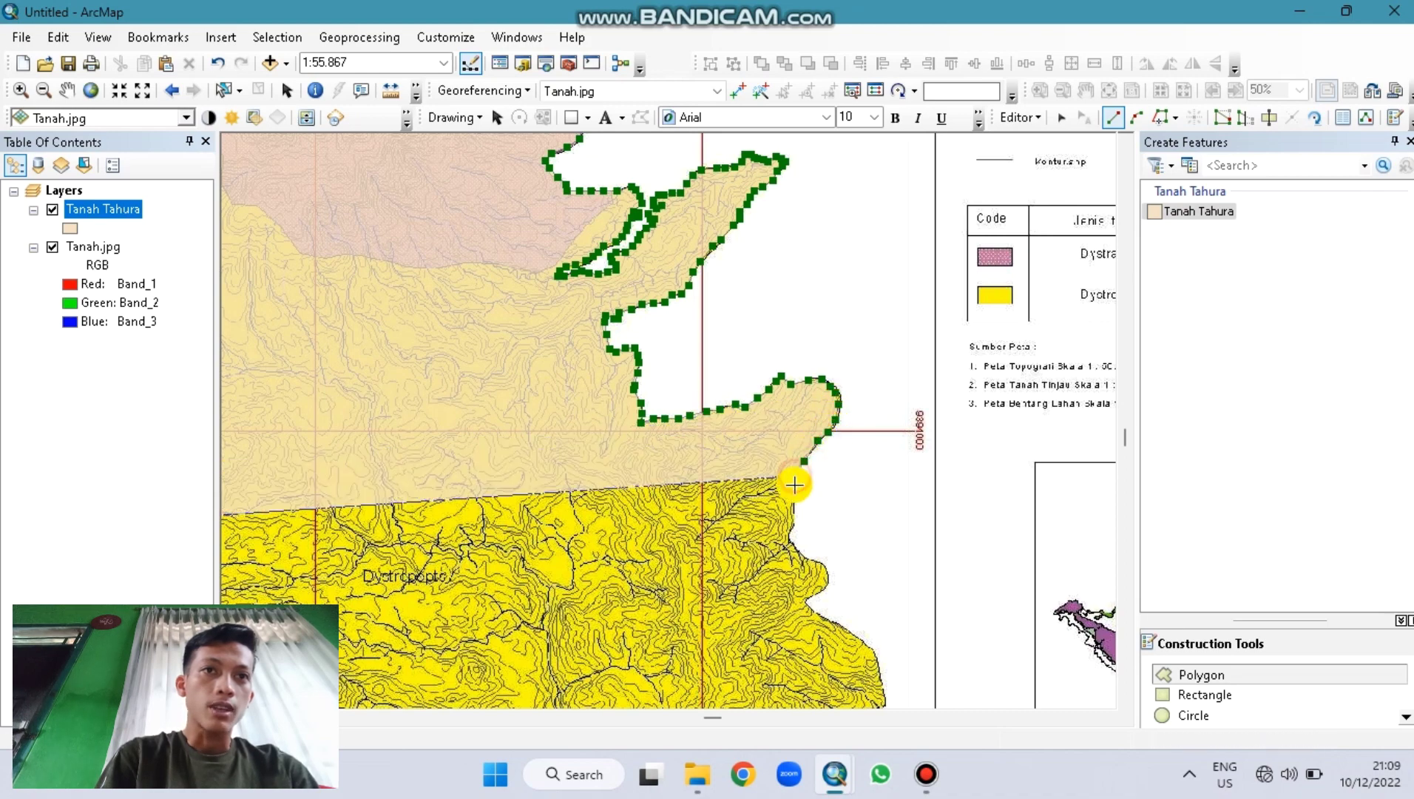
{"action": "left_click", "coordinate": [795, 496]}
{"action": "left_click", "coordinate": [792, 527]}
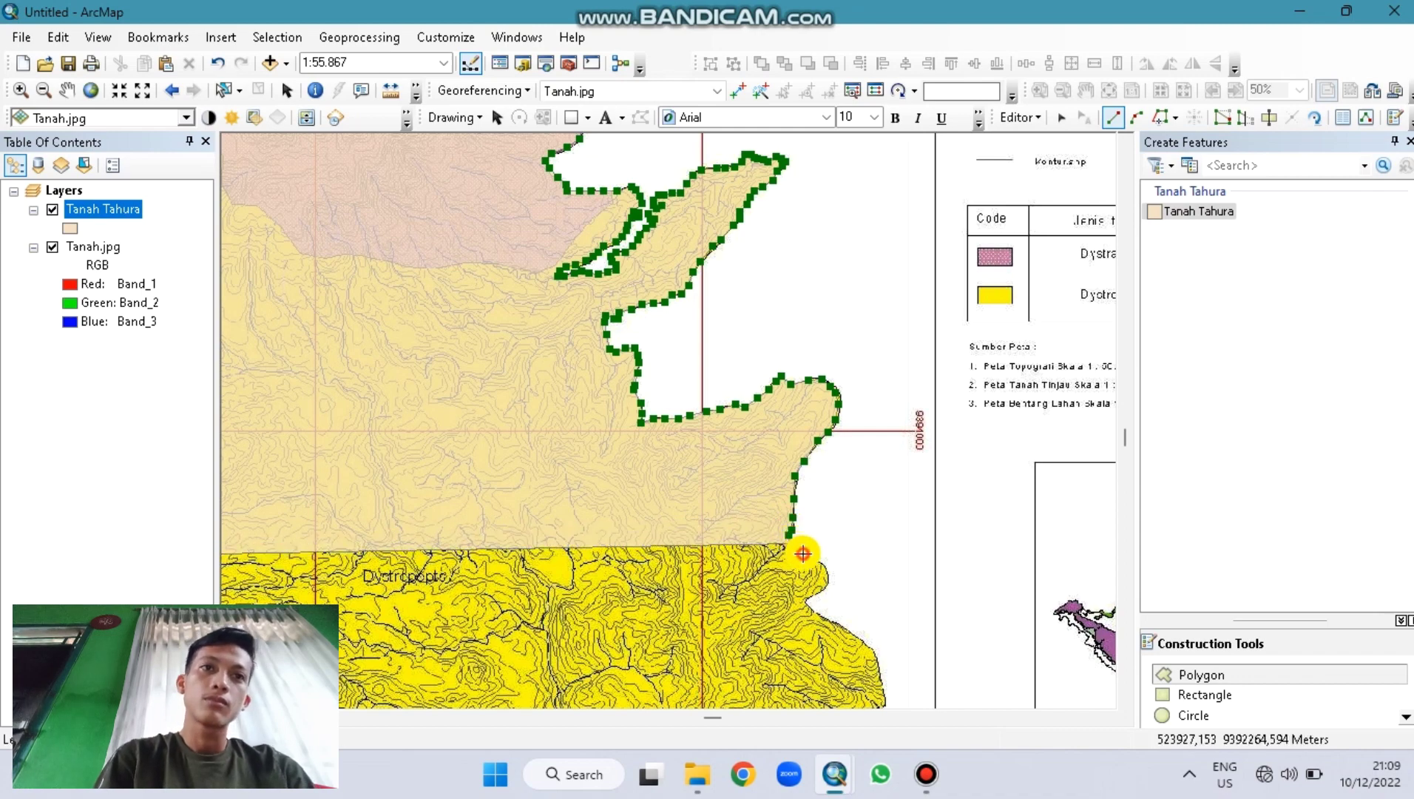
{"action": "left_click", "coordinate": [815, 561]}
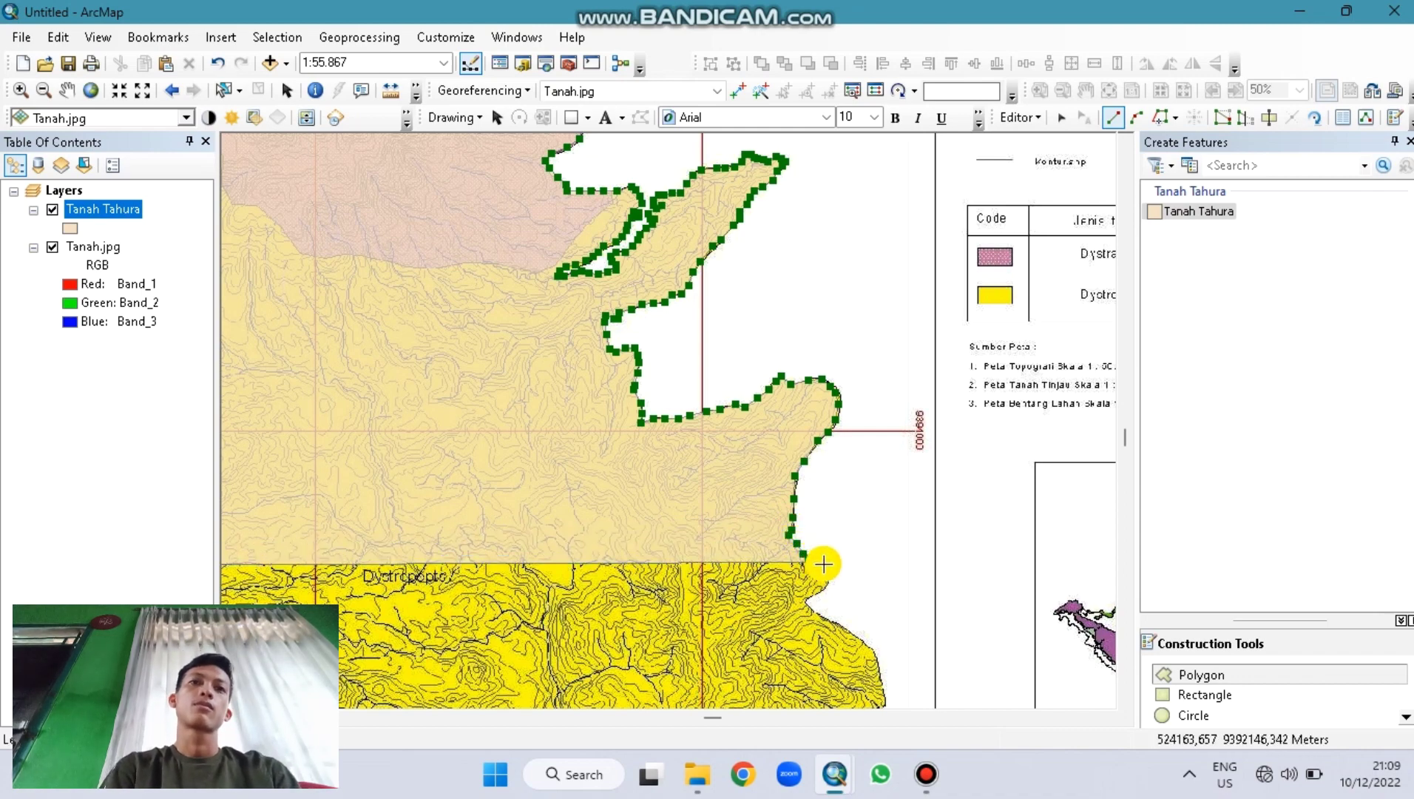
{"action": "left_click", "coordinate": [824, 562]}
{"action": "left_click", "coordinate": [827, 583]}
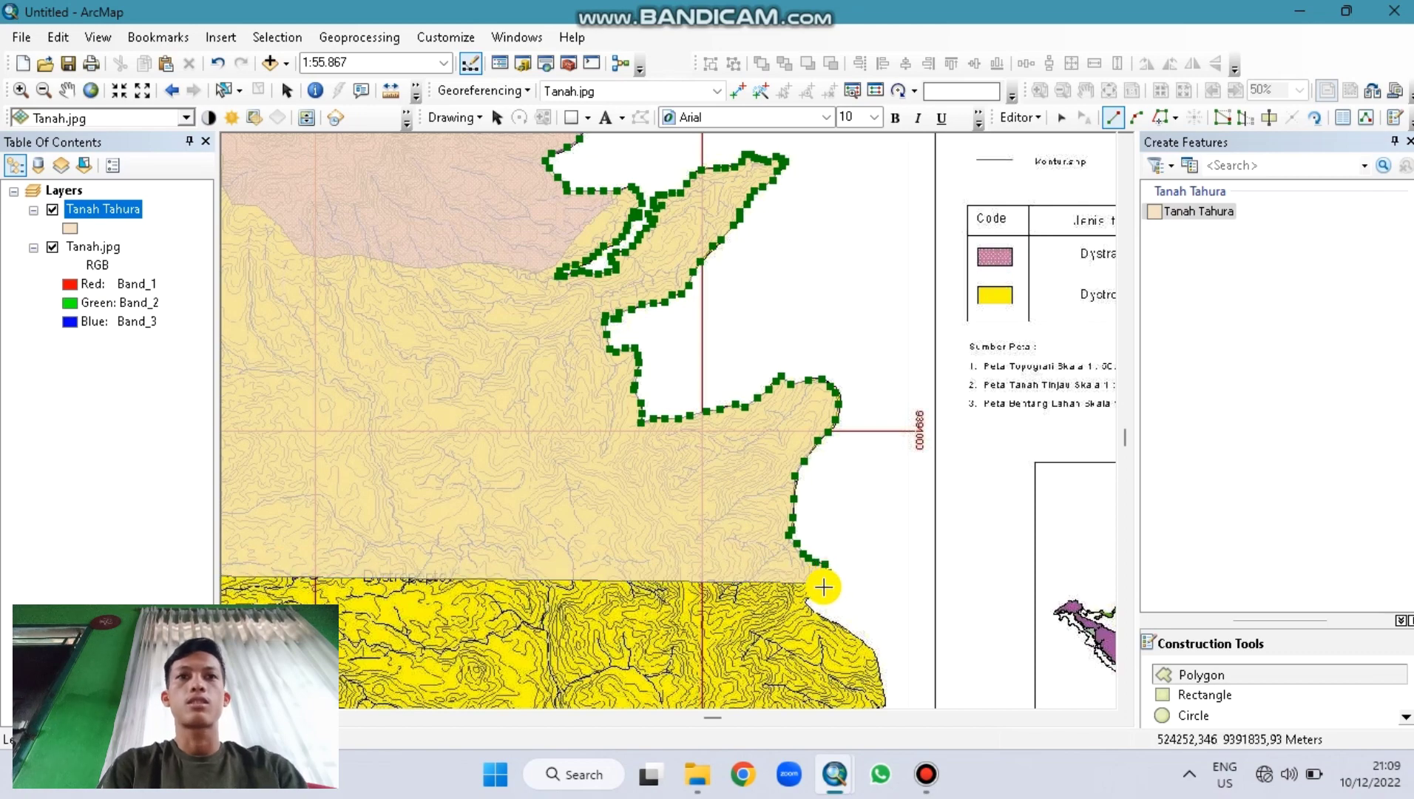
{"action": "left_click", "coordinate": [808, 599]}
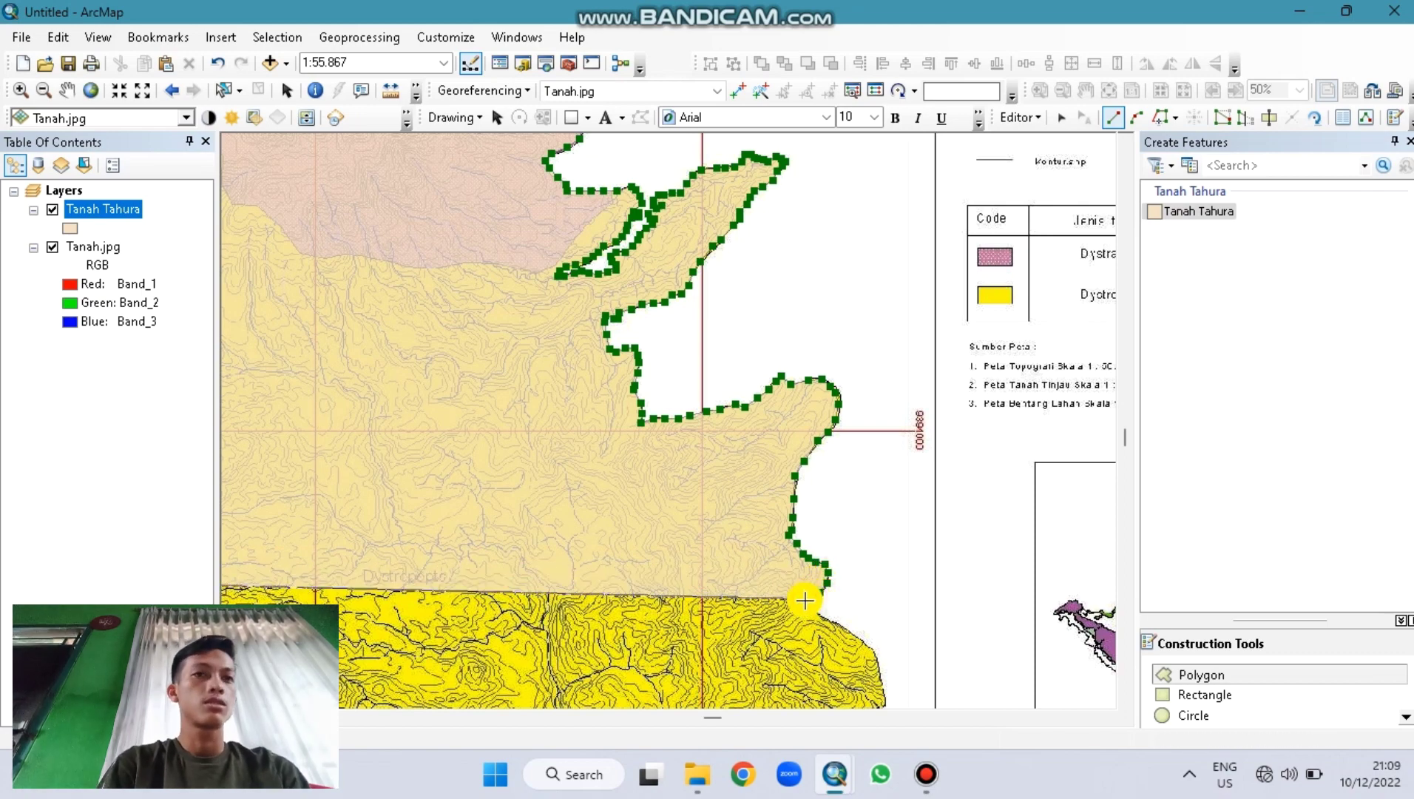
{"action": "left_click", "coordinate": [819, 610]}
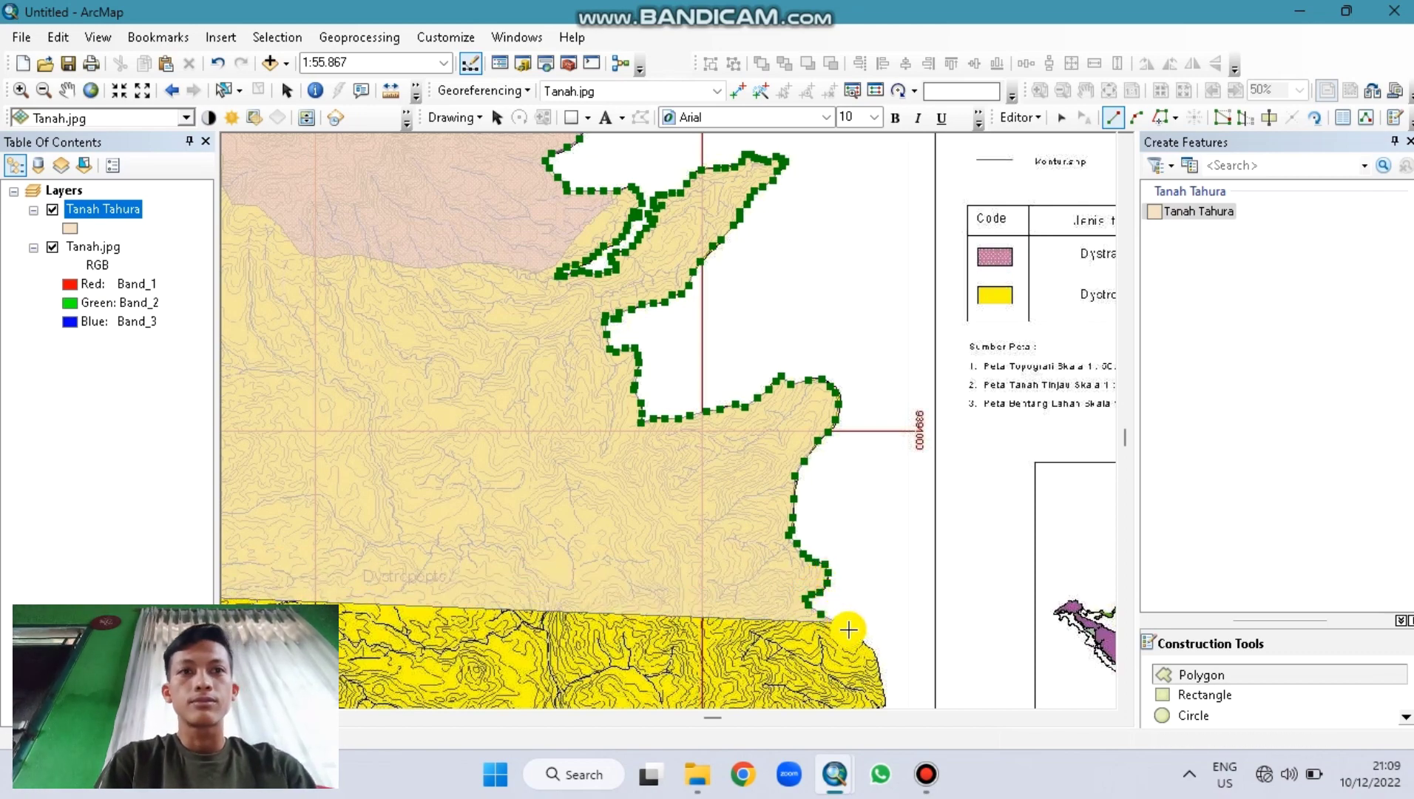
{"action": "key", "text": "ctrl+z"}
{"action": "key", "text": "ctrl+z"}
{"action": "key", "text": "ctrl+z"}
{"action": "key", "text": "ctrl+z"}
{"action": "key", "text": "ctrl+z"}
{"action": "key", "text": "ctrl+y"}
{"action": "key", "text": "ctrl+y"}
{"action": "key", "text": "ctrl+y"}
{"action": "key", "text": "ctrl+y"}
{"action": "key", "text": "ctrl+y"}
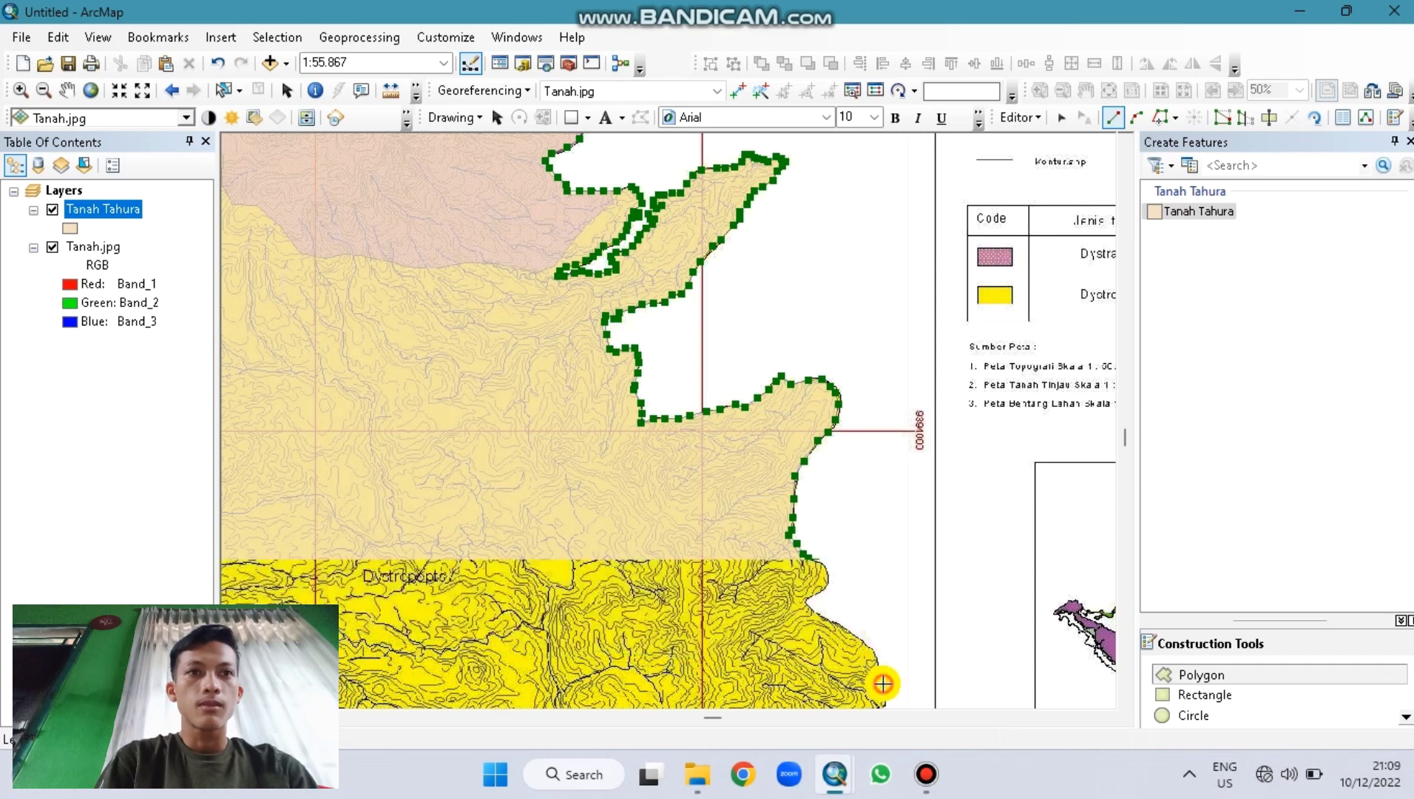
{"action": "key", "text": "Down"}
{"action": "key", "text": "Down"}
{"action": "key", "text": "Down"}
{"action": "key", "text": "Down"}
Step: Pan south and add Tahura boundary vertices along the yellow soil edge on the eastern side
{"action": "key", "text": "Down"}
{"action": "key", "text": "Down"}
{"action": "key", "text": "Down"}
{"action": "key", "text": "Down"}
{"action": "key", "text": "Down"}
{"action": "key", "text": "Down"}
{"action": "key", "text": "Down"}
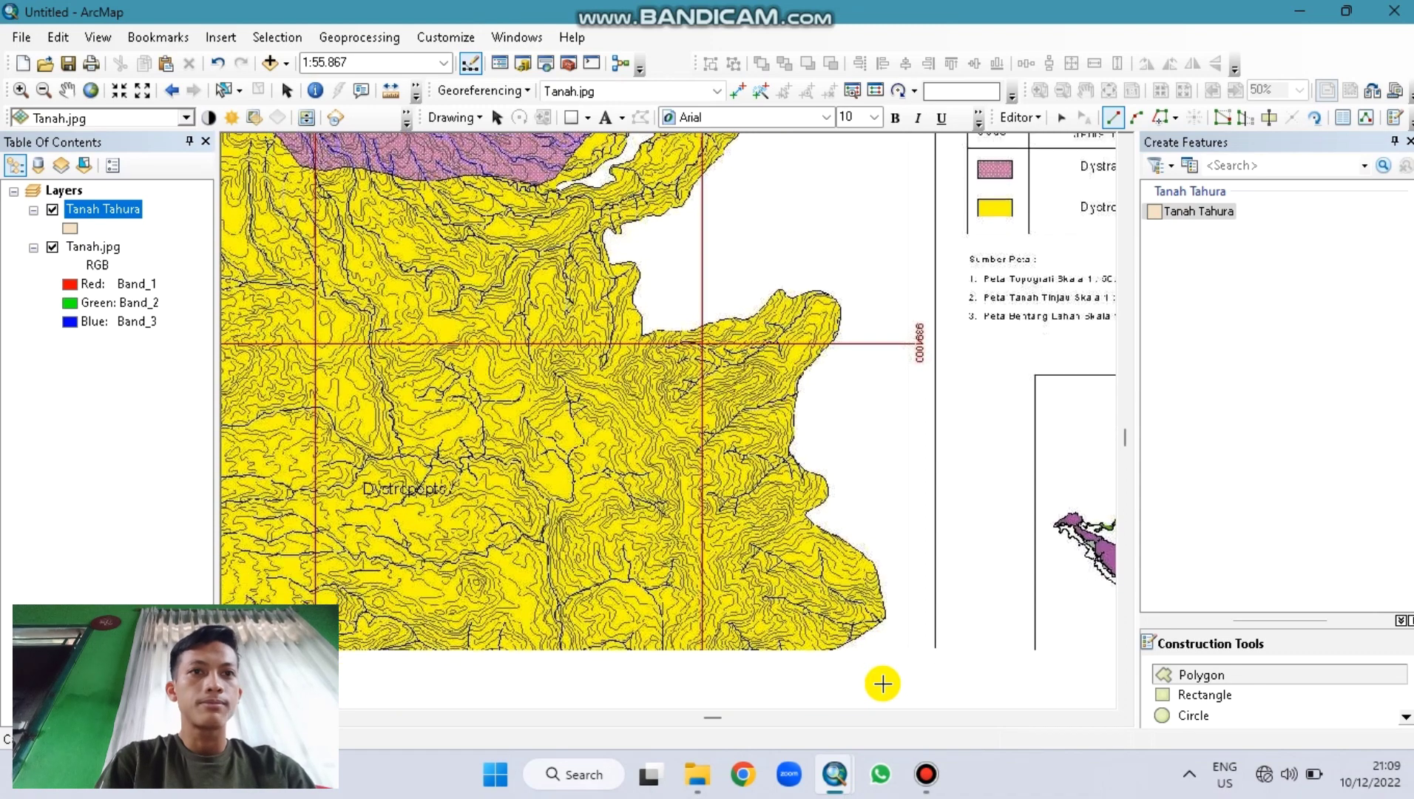
{"action": "key", "text": "Down"}
{"action": "key", "text": "Down"}
{"action": "key", "text": "Down"}
{"action": "key", "text": "Down"}
{"action": "key", "text": "Down"}
{"action": "key", "text": "Down"}
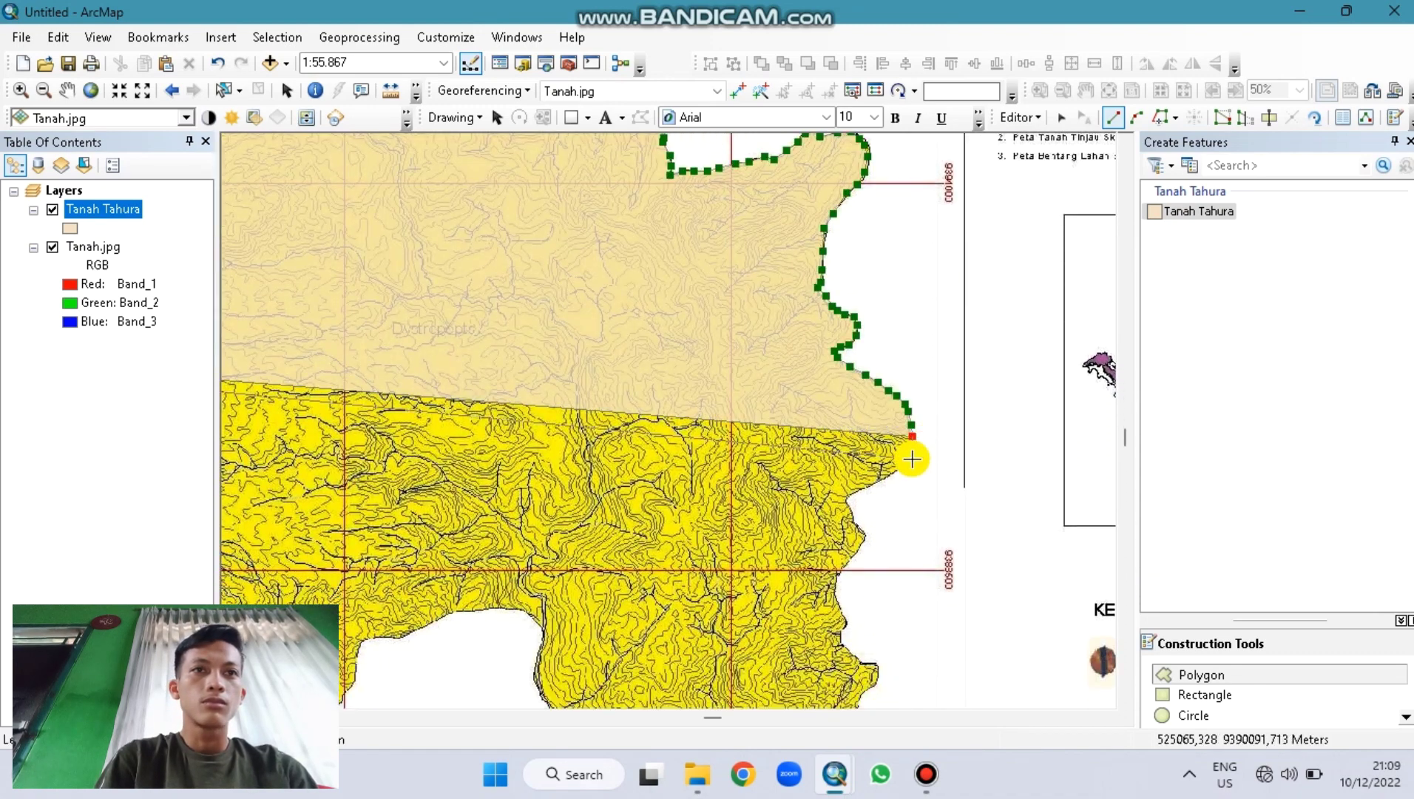
{"action": "left_click", "coordinate": [919, 451]}
{"action": "left_click", "coordinate": [909, 458]}
{"action": "left_click", "coordinate": [894, 473]}
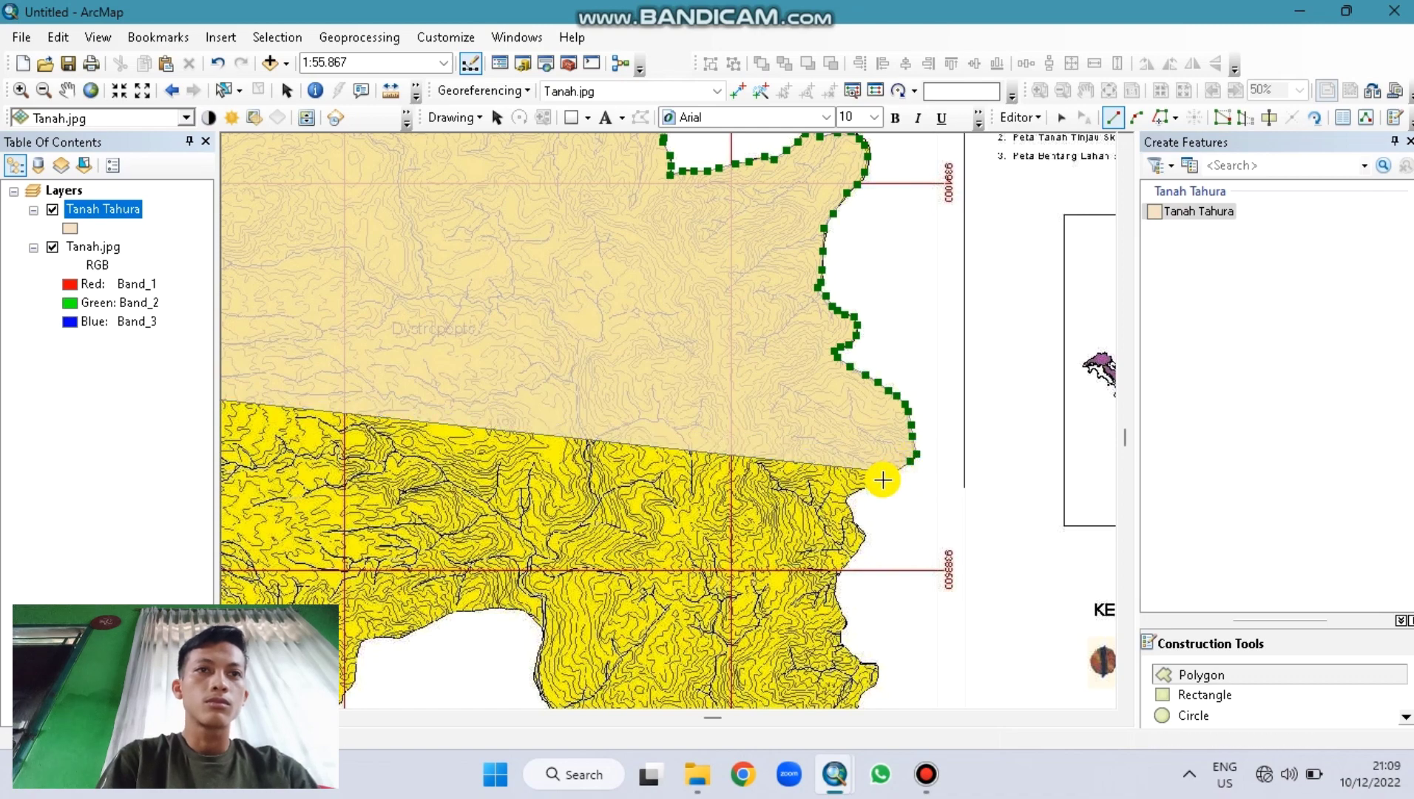
{"action": "left_click", "coordinate": [883, 478]}
{"action": "left_click", "coordinate": [865, 485]}
{"action": "left_click", "coordinate": [858, 489]}
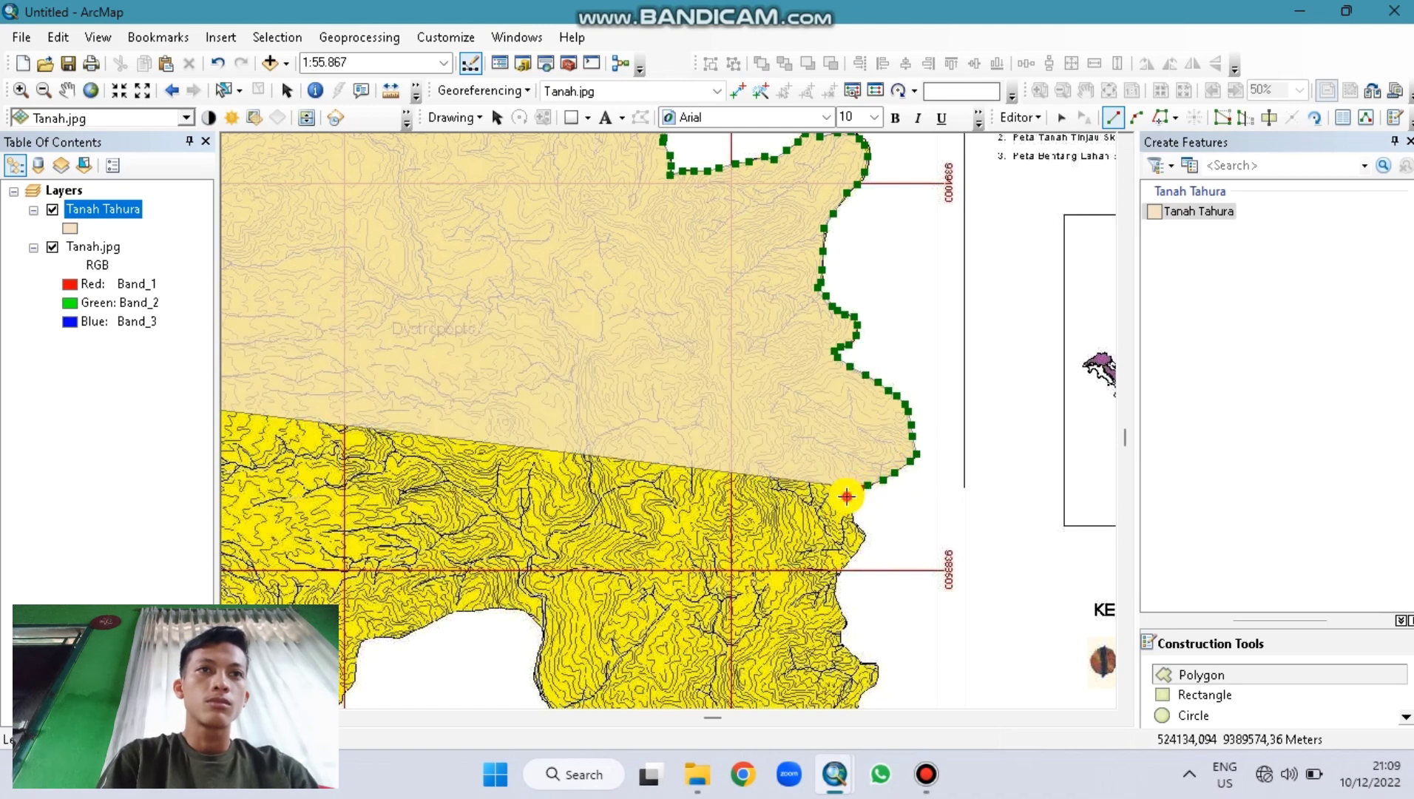
{"action": "left_click", "coordinate": [847, 496]}
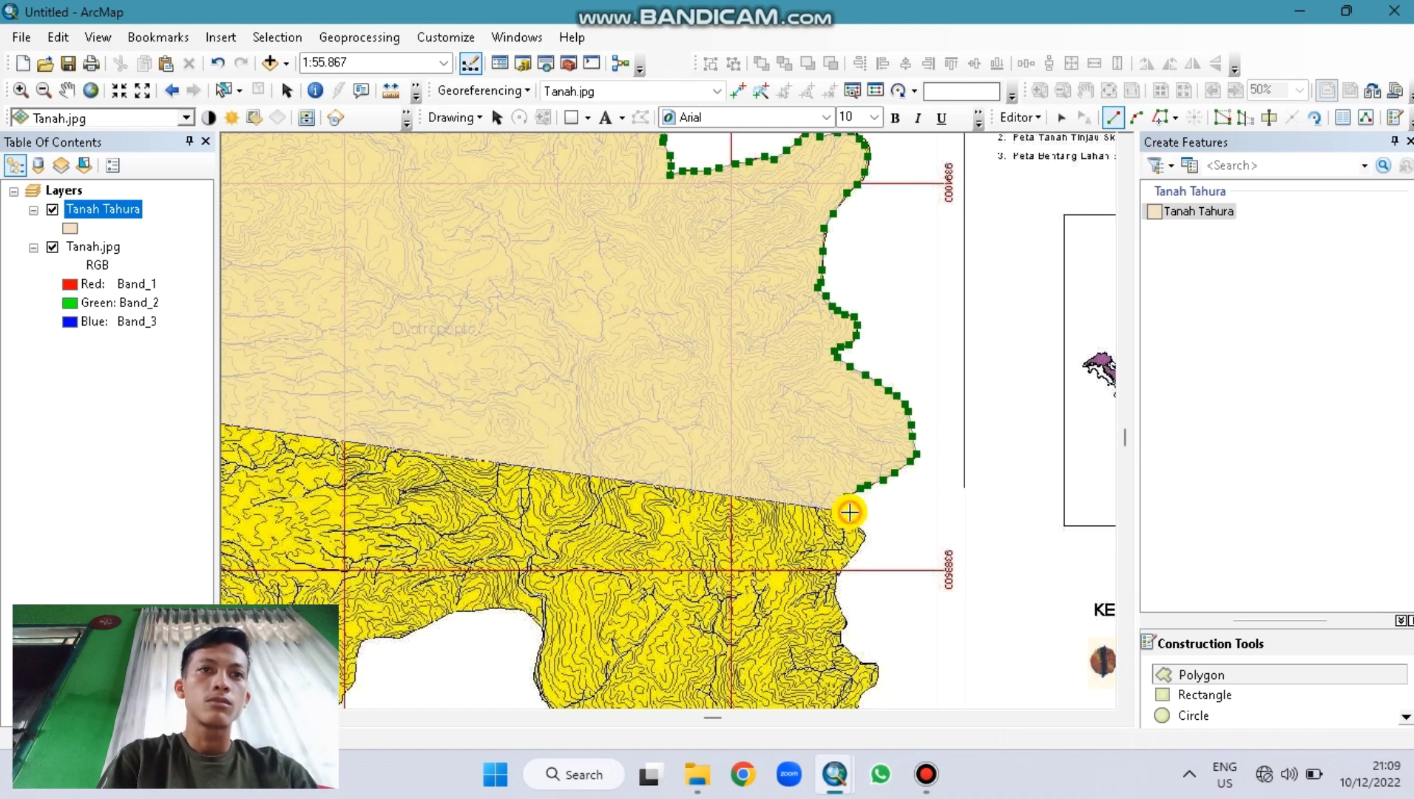
Step: Extend the eastern boundary trace further south past the 9389600 grid line toward the map bottom
{"action": "left_click", "coordinate": [848, 517]}
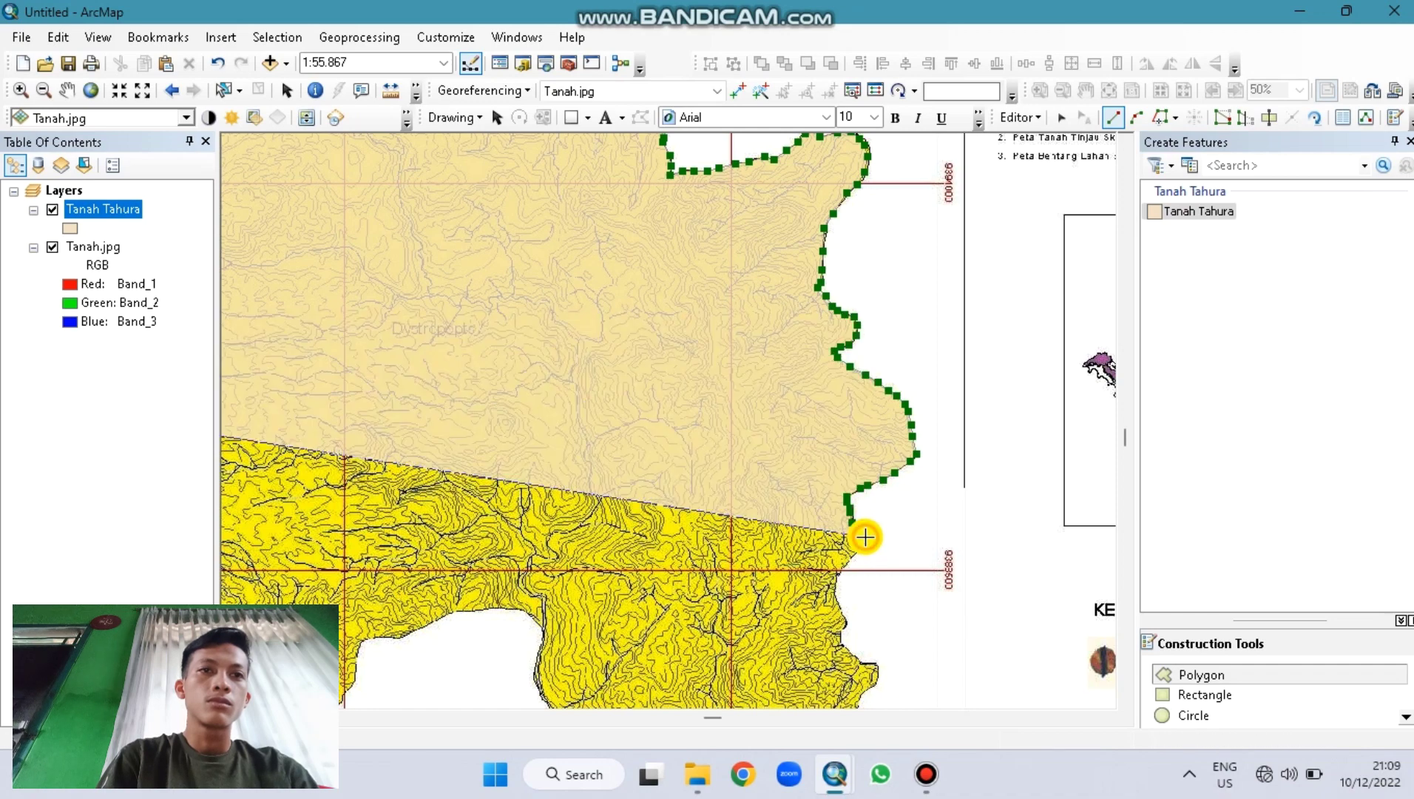
{"action": "left_click", "coordinate": [865, 537]}
{"action": "left_click", "coordinate": [856, 553]}
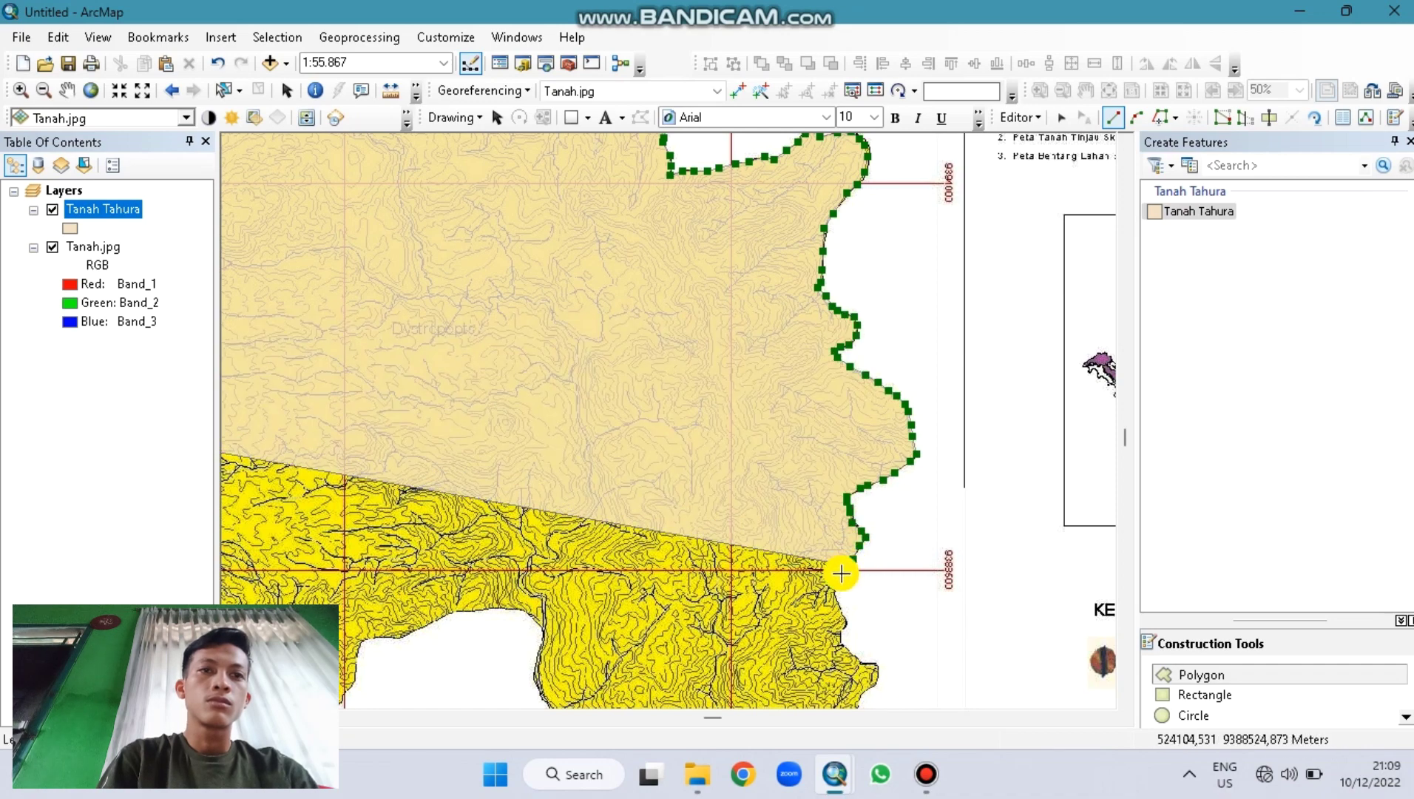
{"action": "left_click", "coordinate": [841, 572]}
{"action": "left_click", "coordinate": [834, 587]}
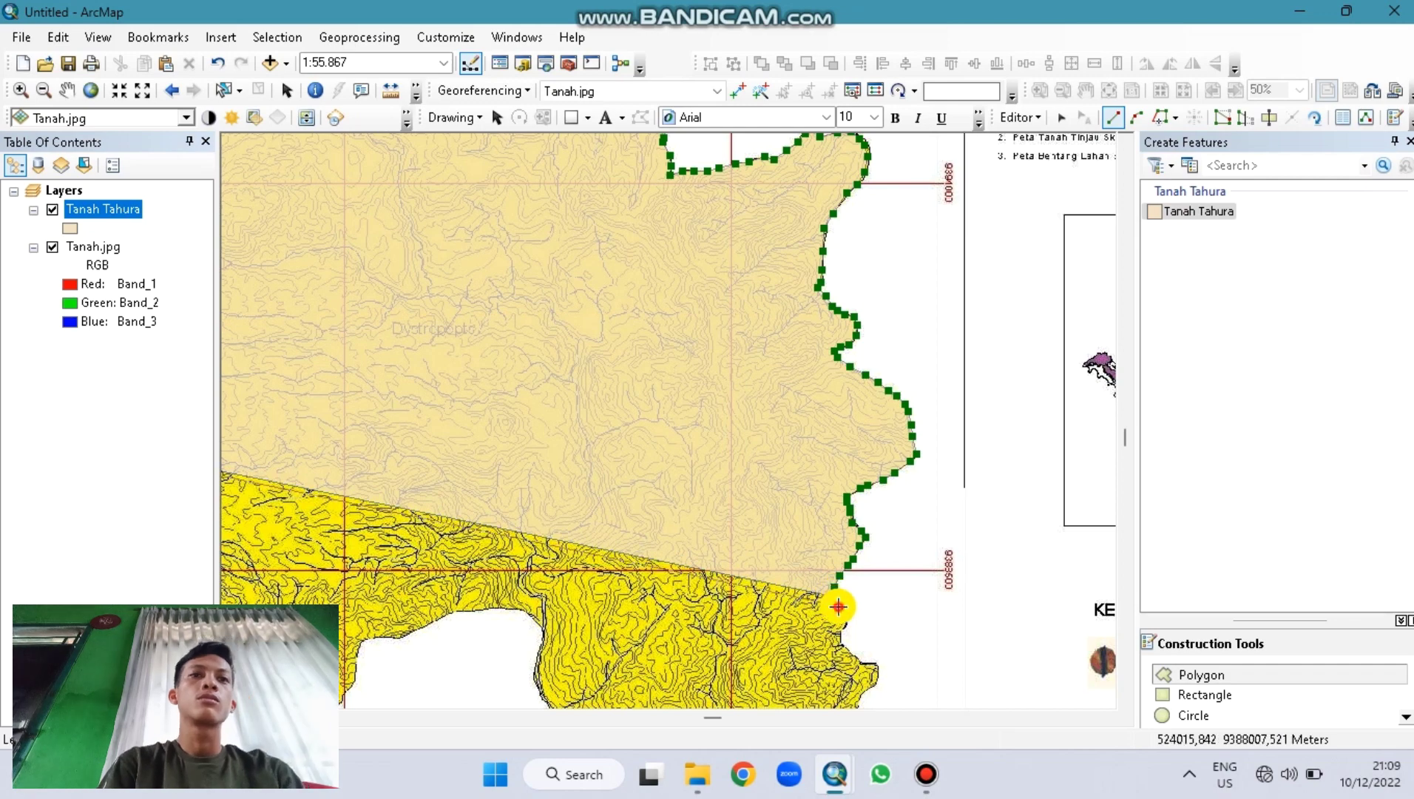
{"action": "left_click", "coordinate": [838, 607]}
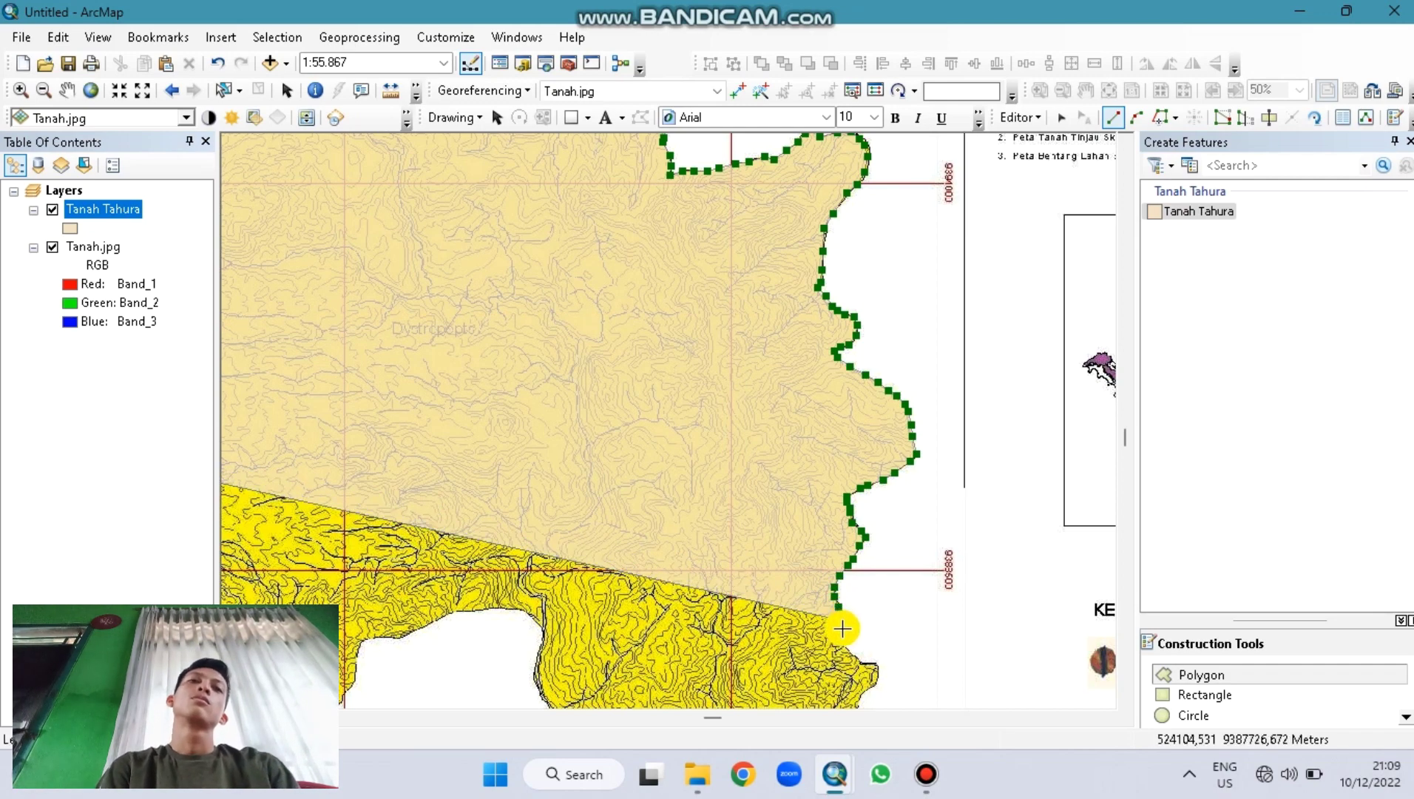
{"action": "left_click", "coordinate": [842, 629]}
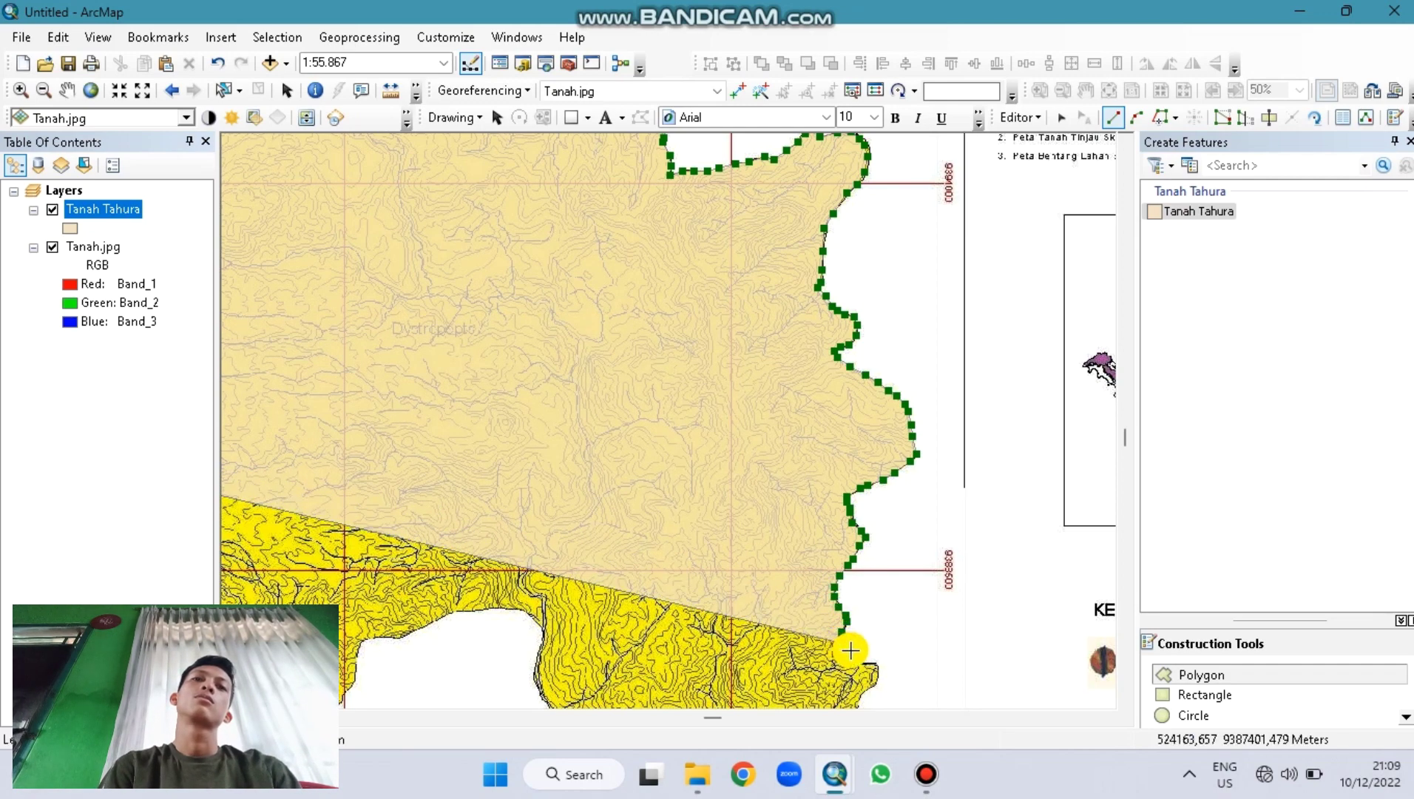
{"action": "left_click", "coordinate": [860, 661]}
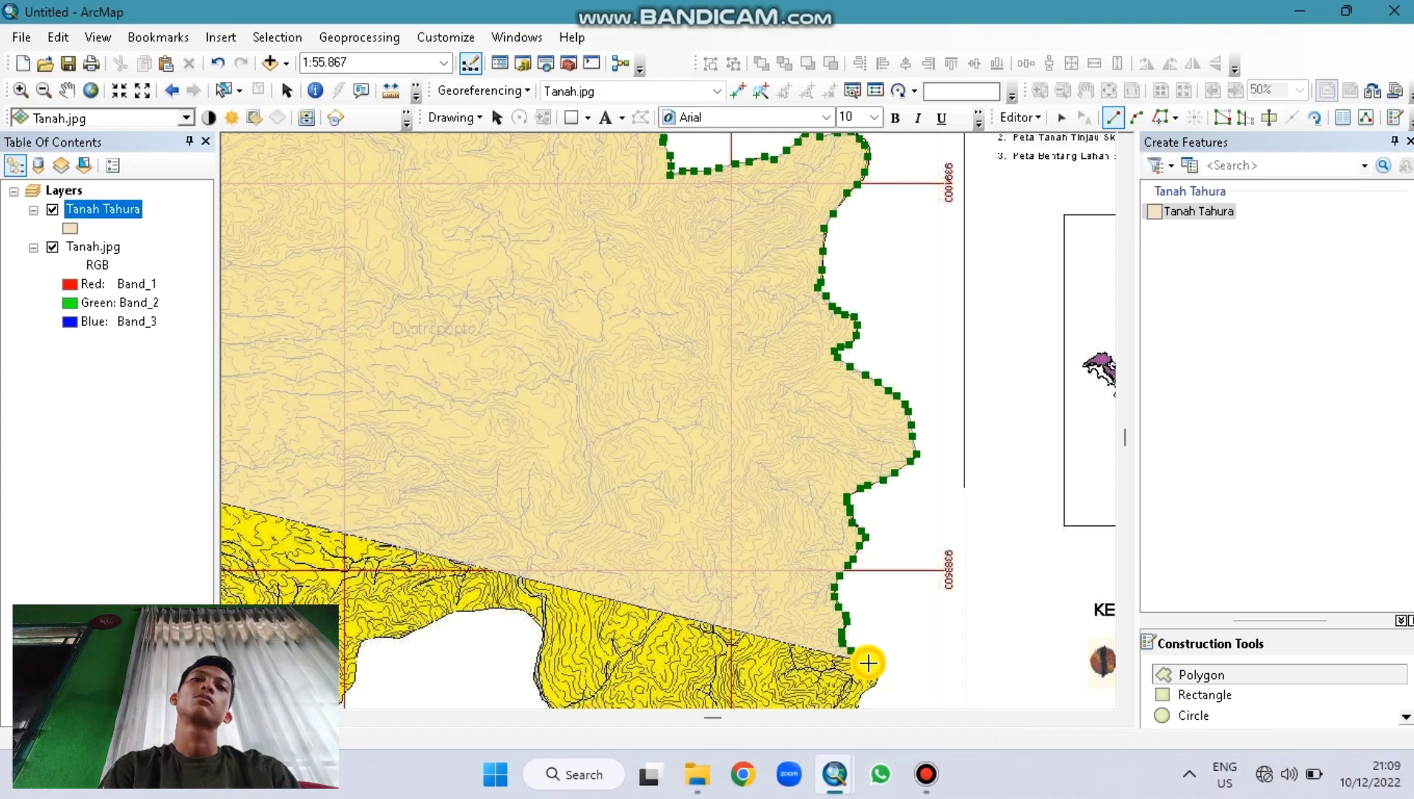
{"action": "left_click", "coordinate": [879, 667]}
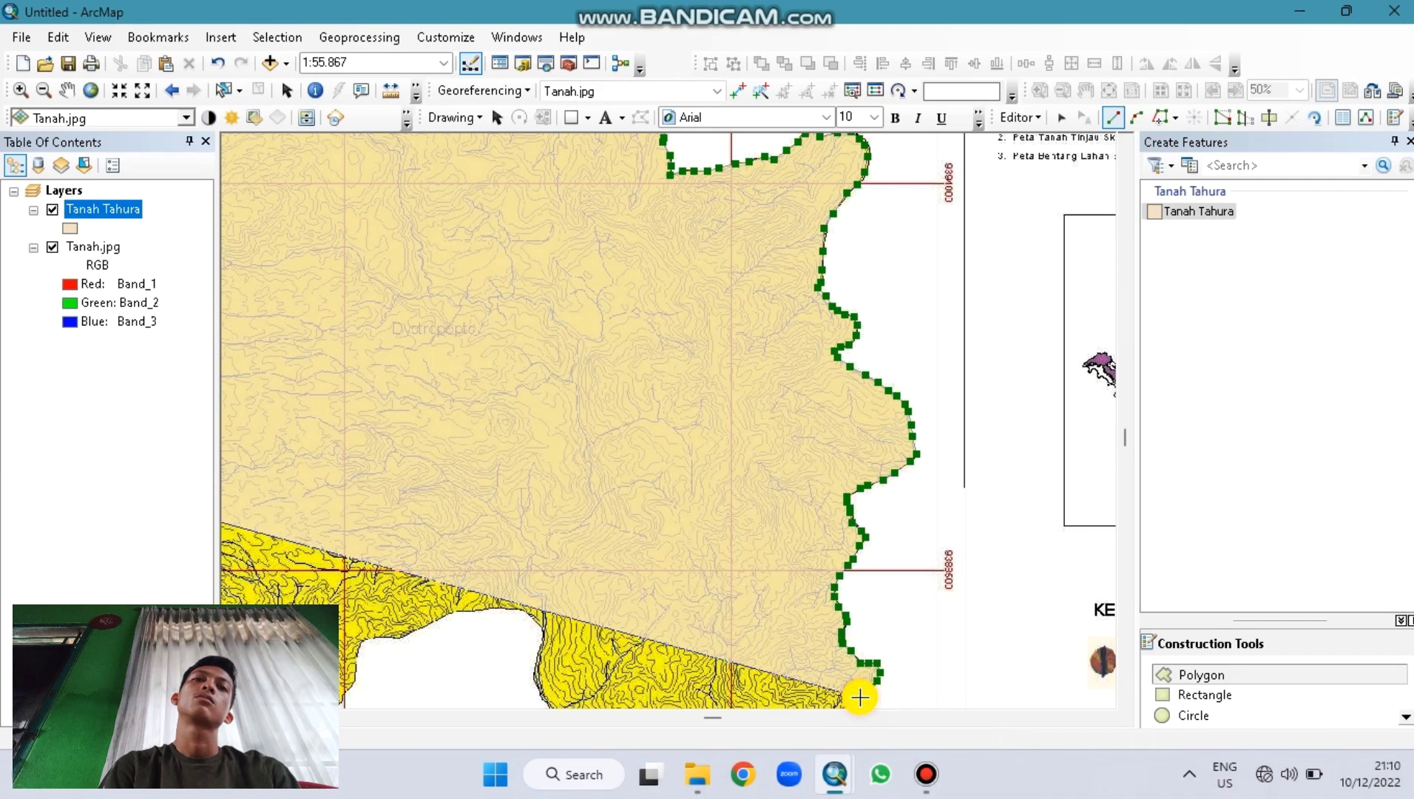
{"action": "left_click", "coordinate": [858, 704]}
{"action": "key", "text": "Down"}
{"action": "key", "text": "Down"}
{"action": "key", "text": "Down"}
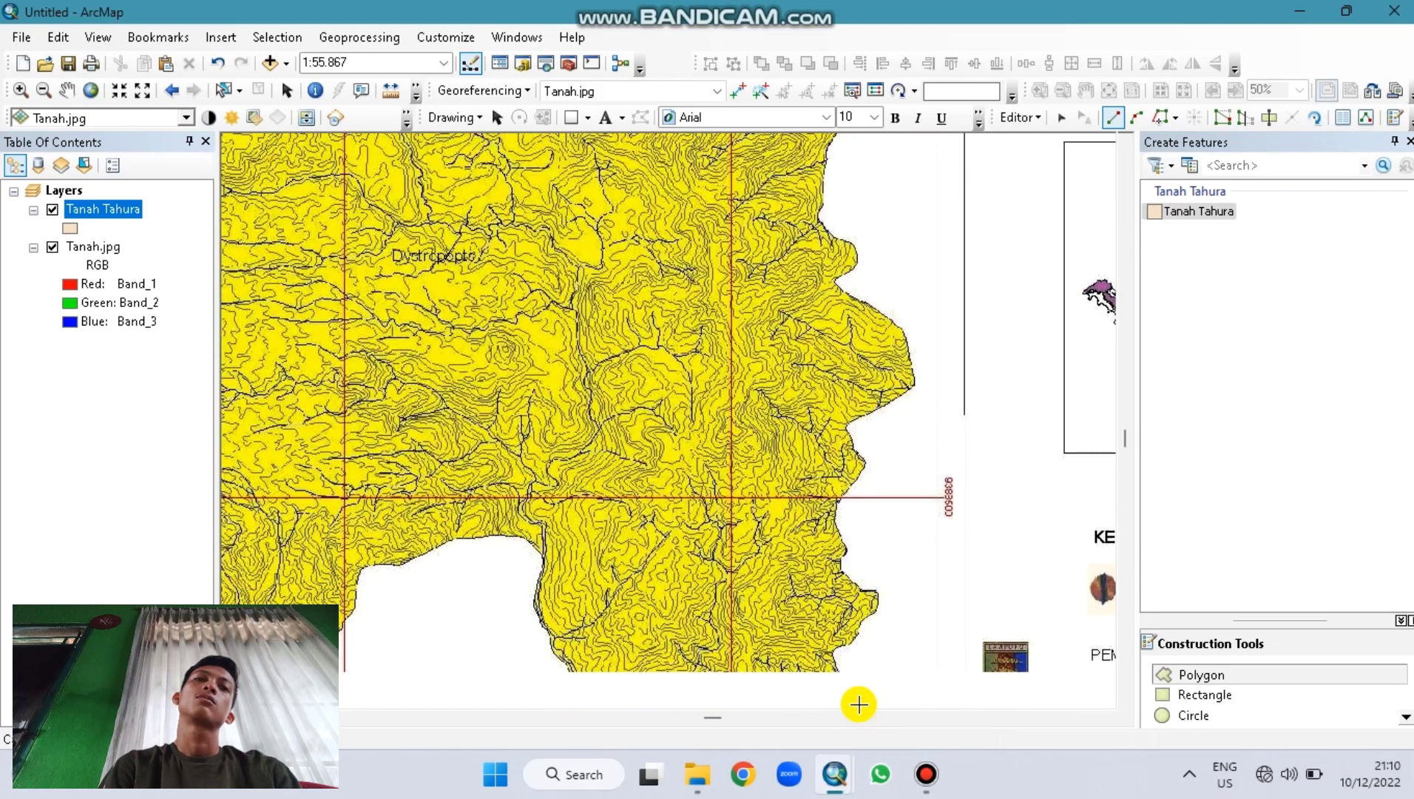
Step: Trace the boundary down to the southeast corner and westward along the southern edge
{"action": "key", "text": "Down"}
{"action": "key", "text": "Left"}
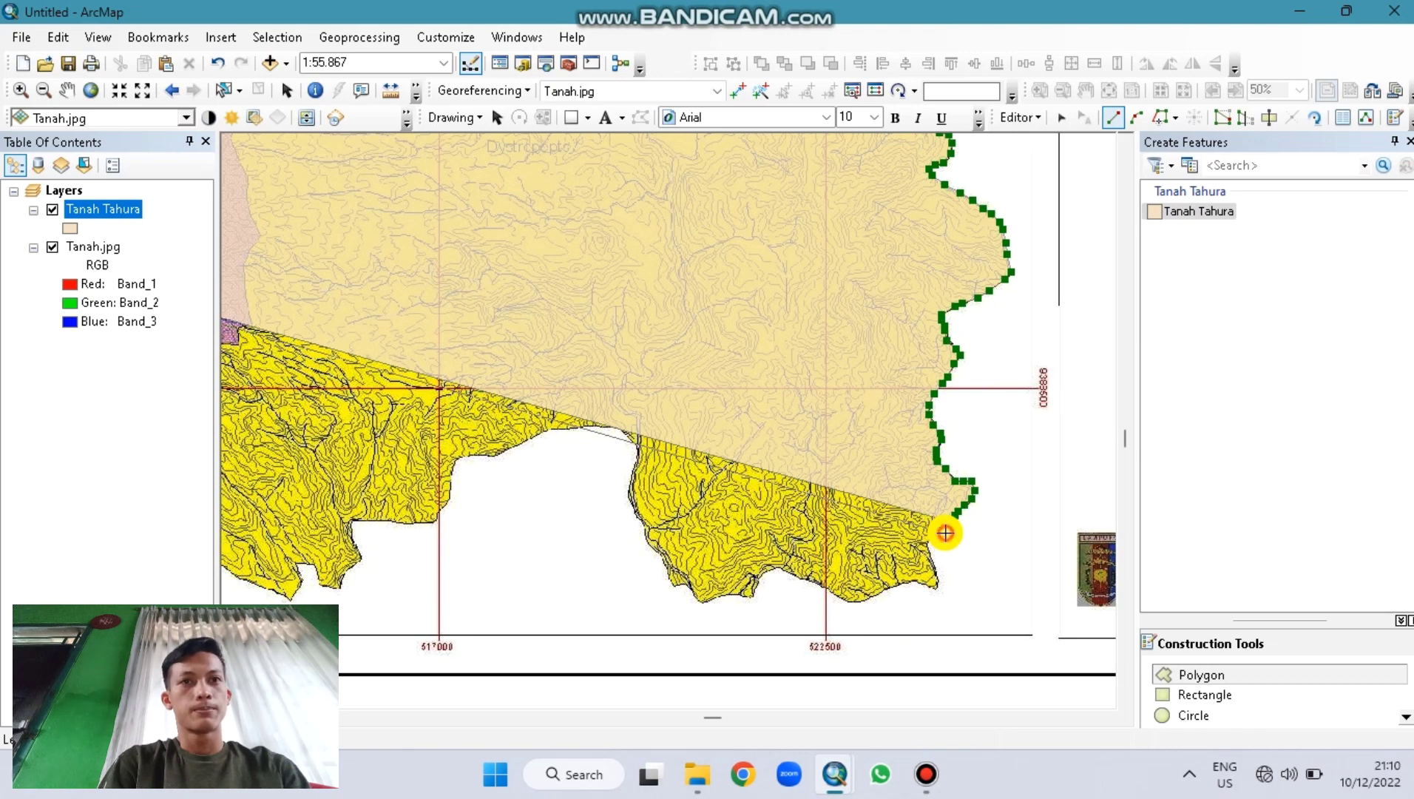
{"action": "left_click", "coordinate": [945, 532]}
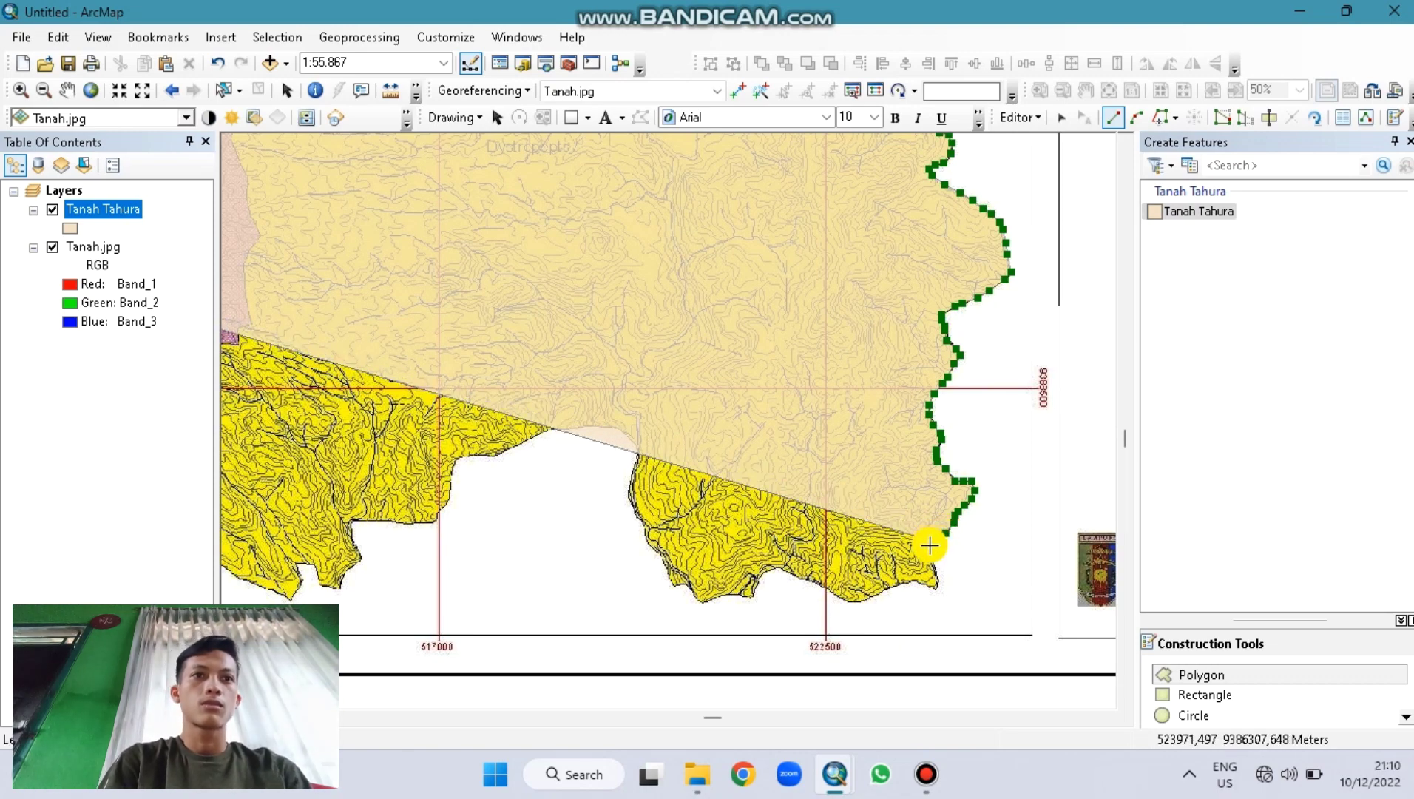
{"action": "left_click", "coordinate": [931, 560]}
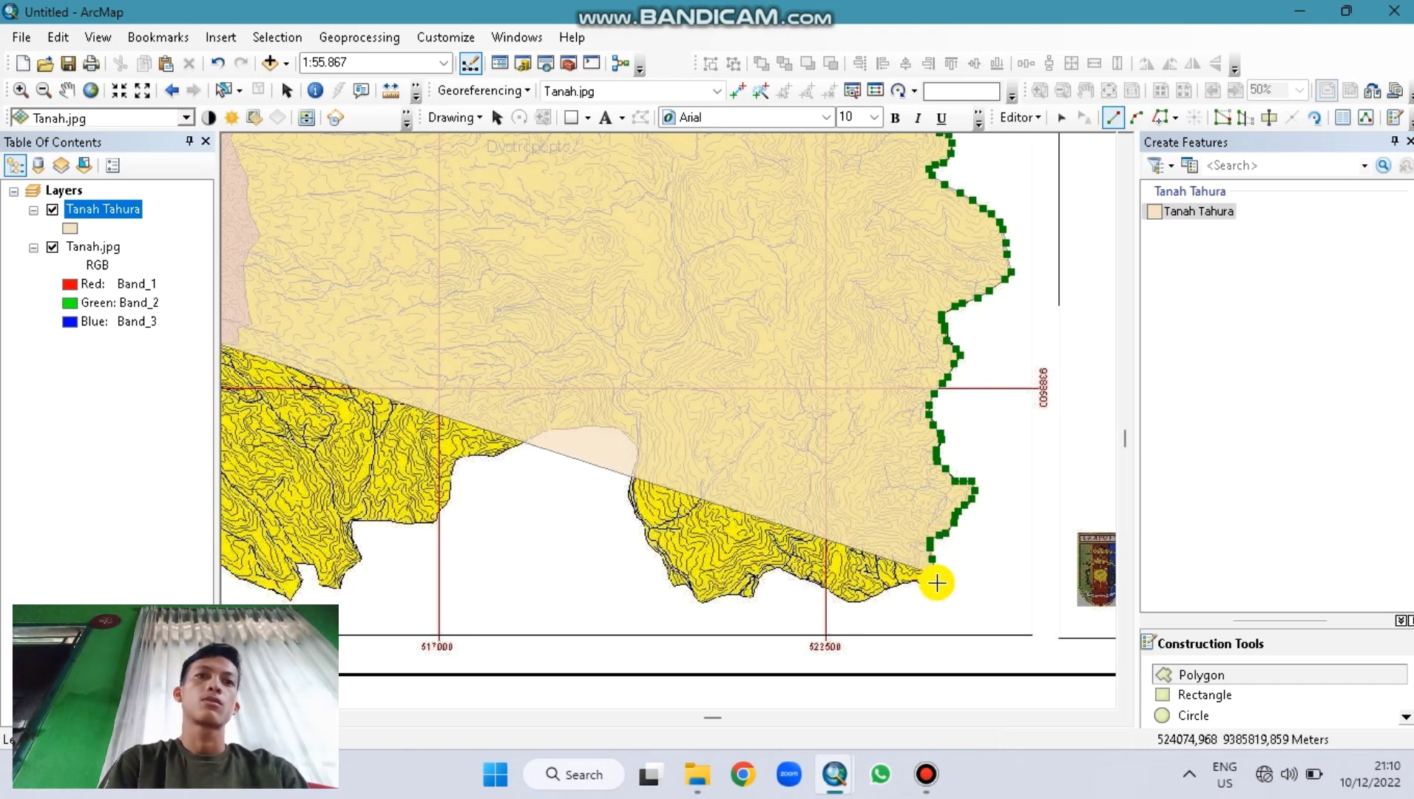
{"action": "left_click", "coordinate": [936, 584]}
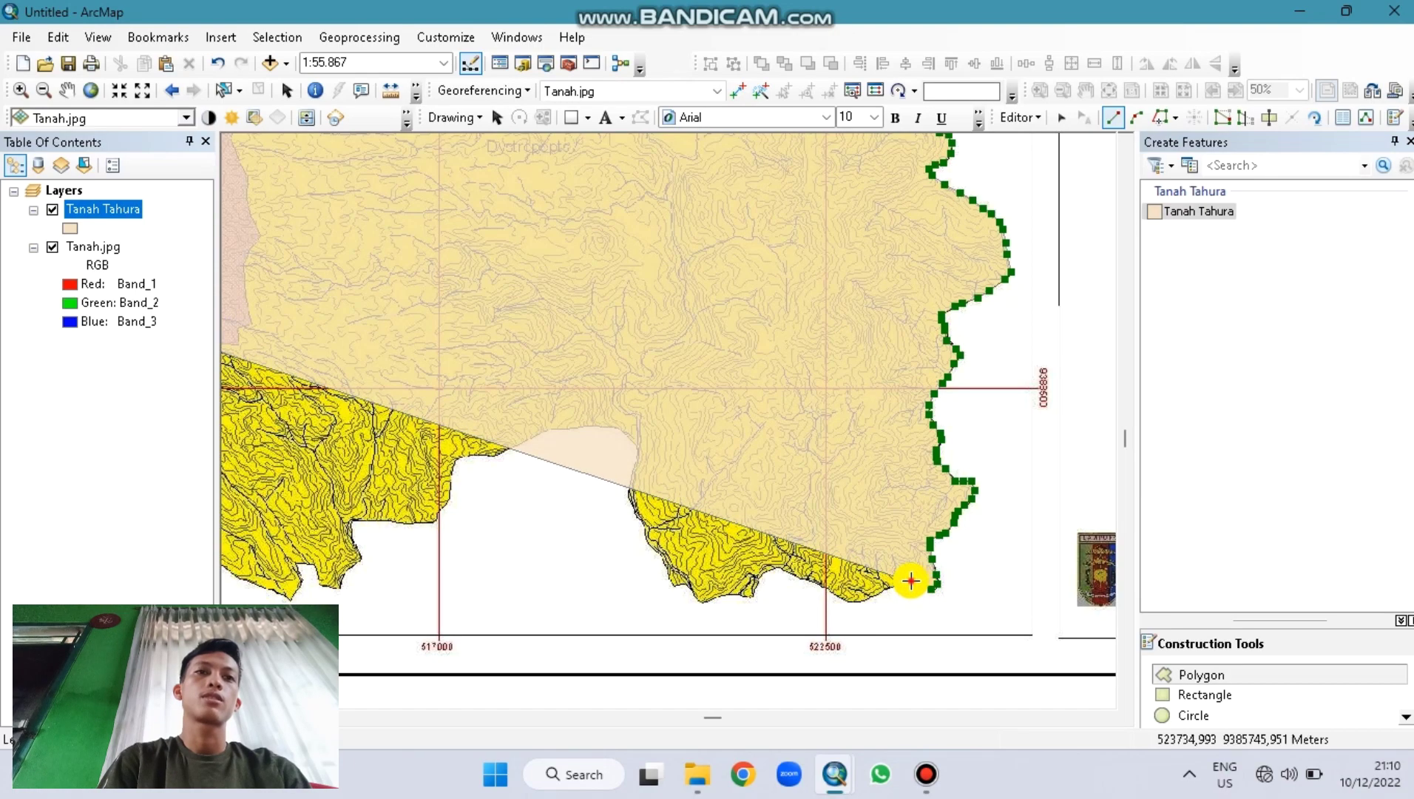
{"action": "left_click", "coordinate": [898, 584]}
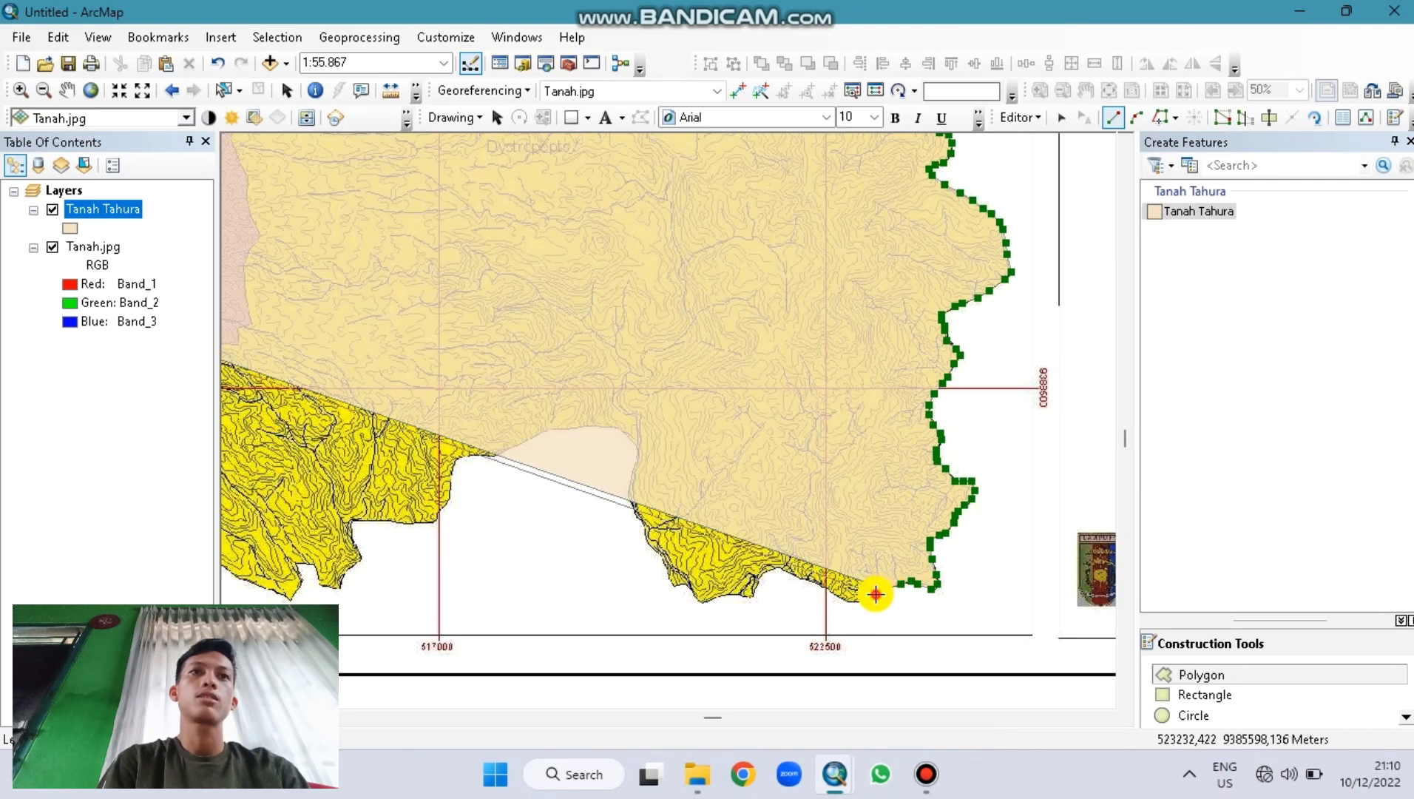
{"action": "left_click", "coordinate": [847, 596]}
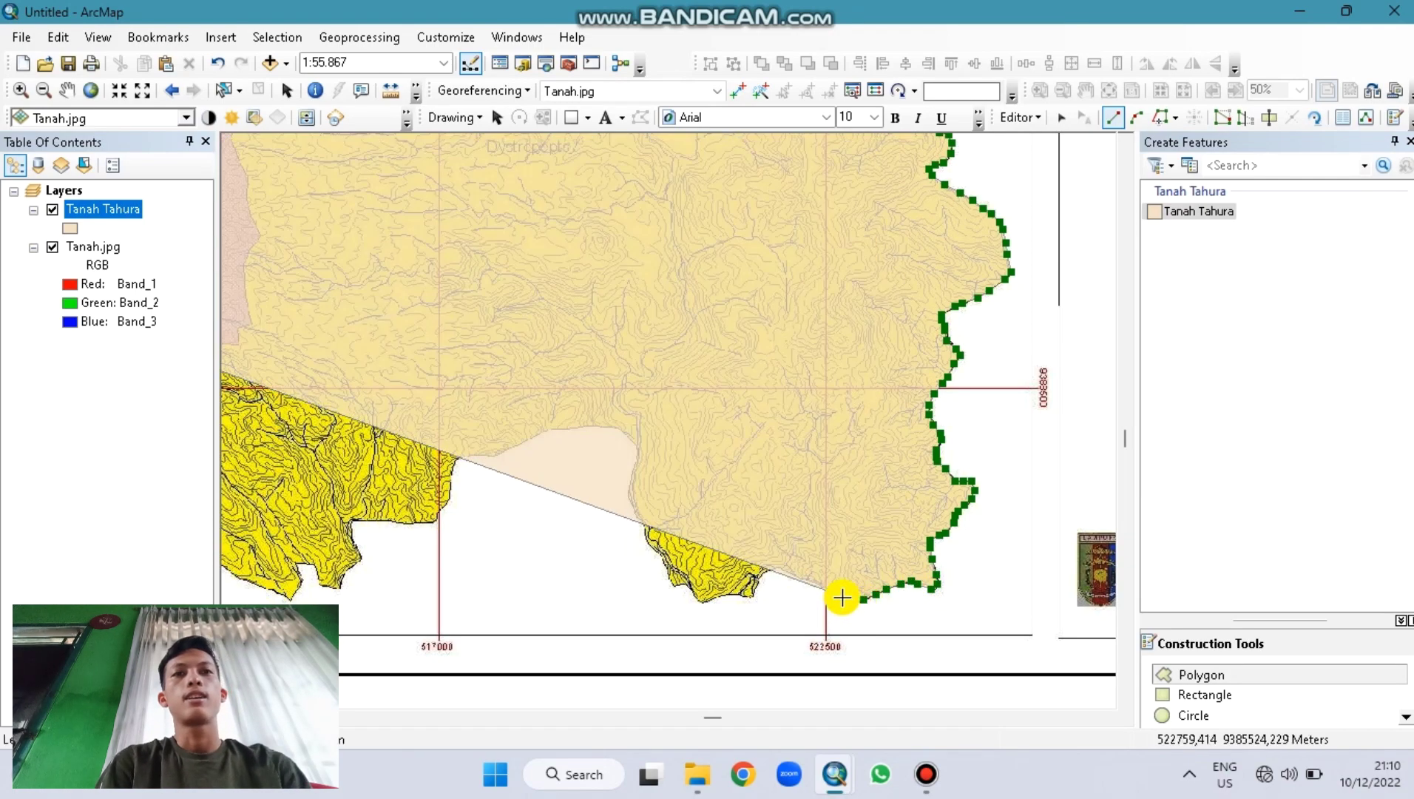
{"action": "left_click", "coordinate": [829, 590]}
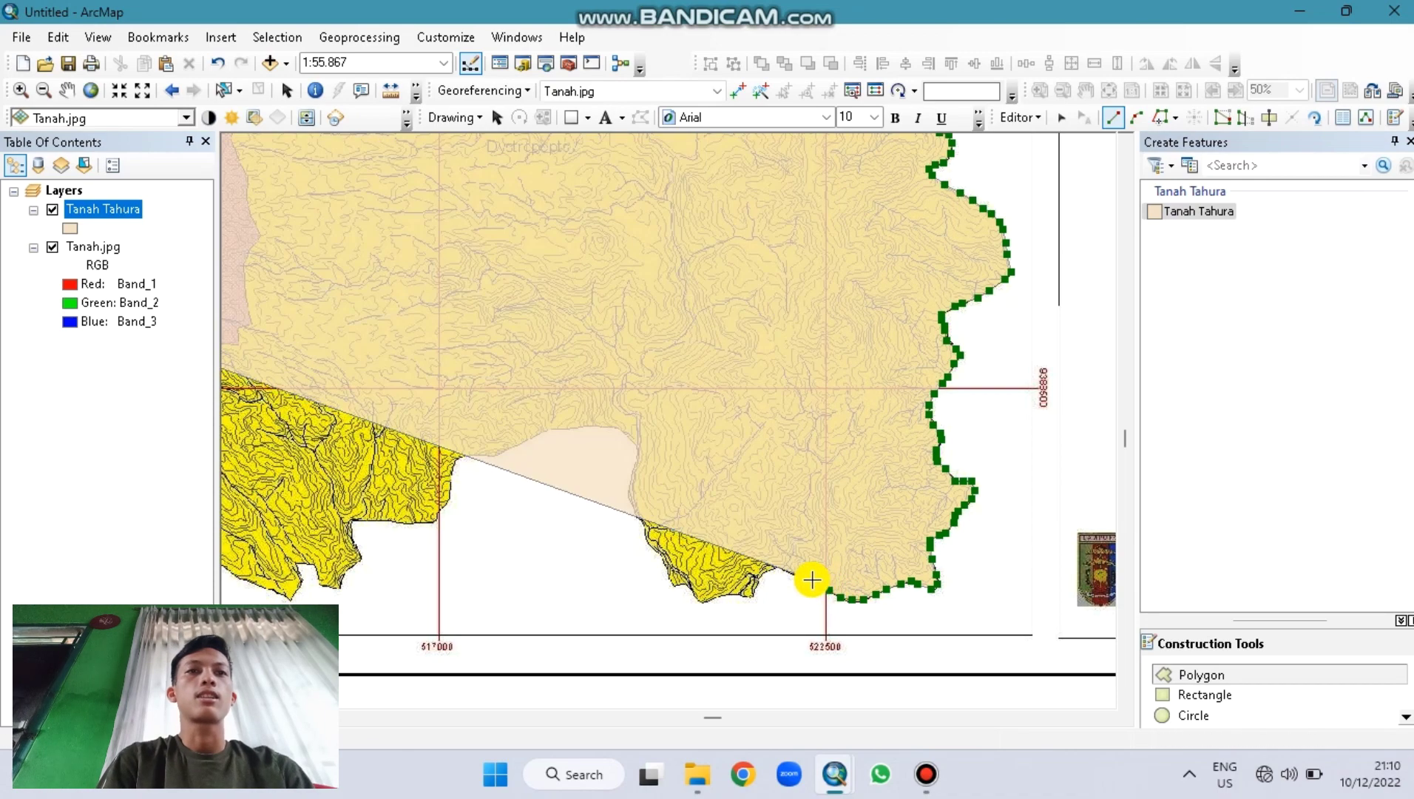
{"action": "left_click", "coordinate": [792, 575]}
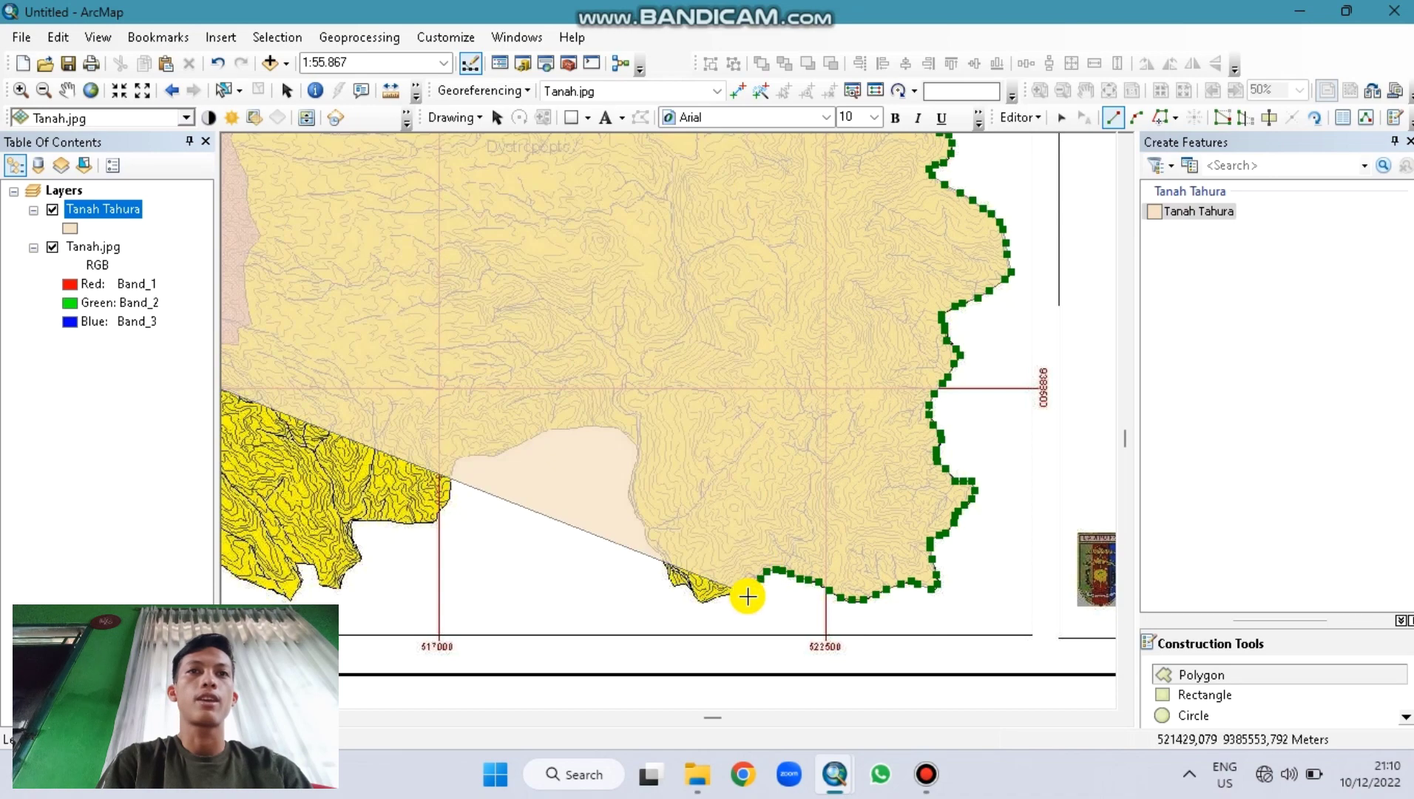
Step: Follow the southern map edge up-left to where it meets the notch
{"action": "left_click", "coordinate": [717, 598]}
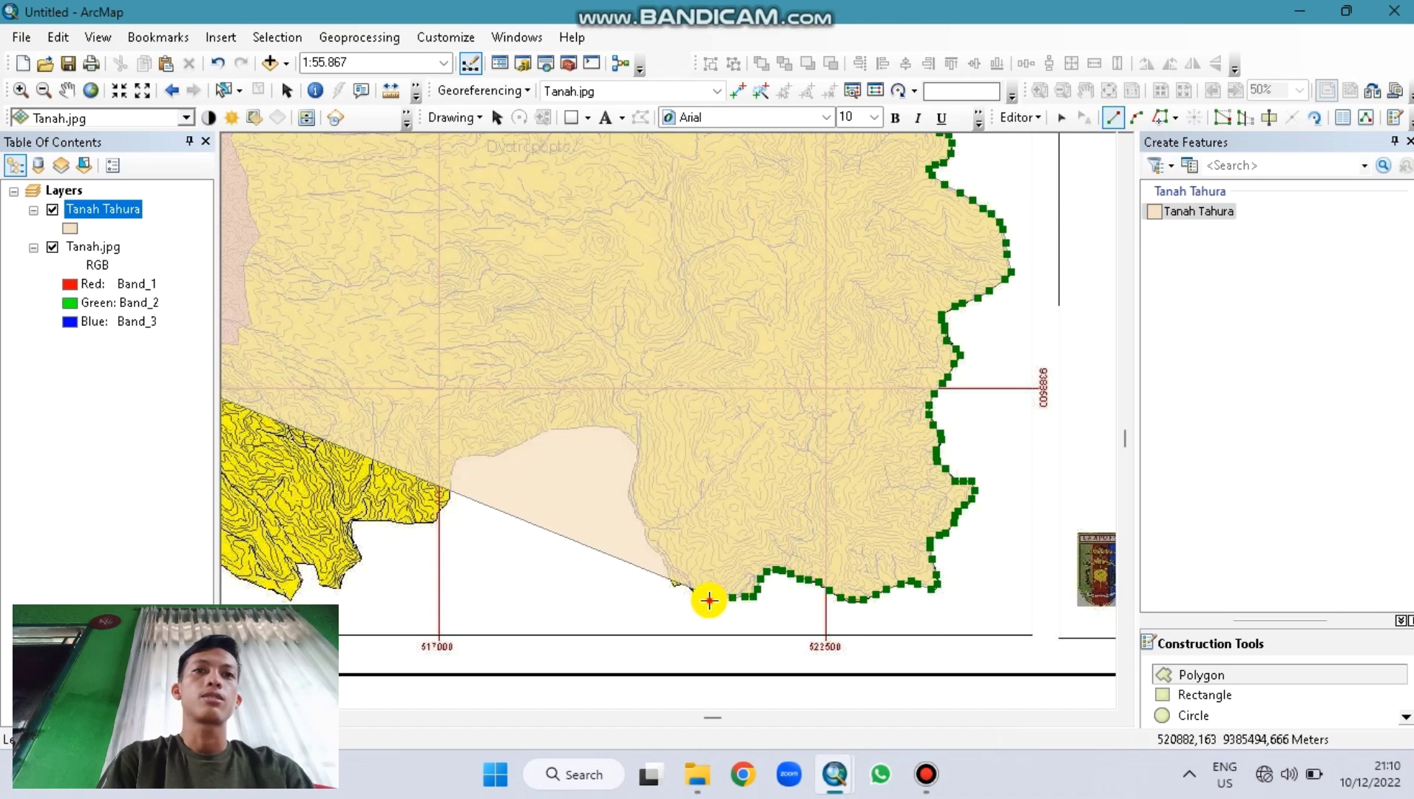
{"action": "left_click", "coordinate": [690, 588]}
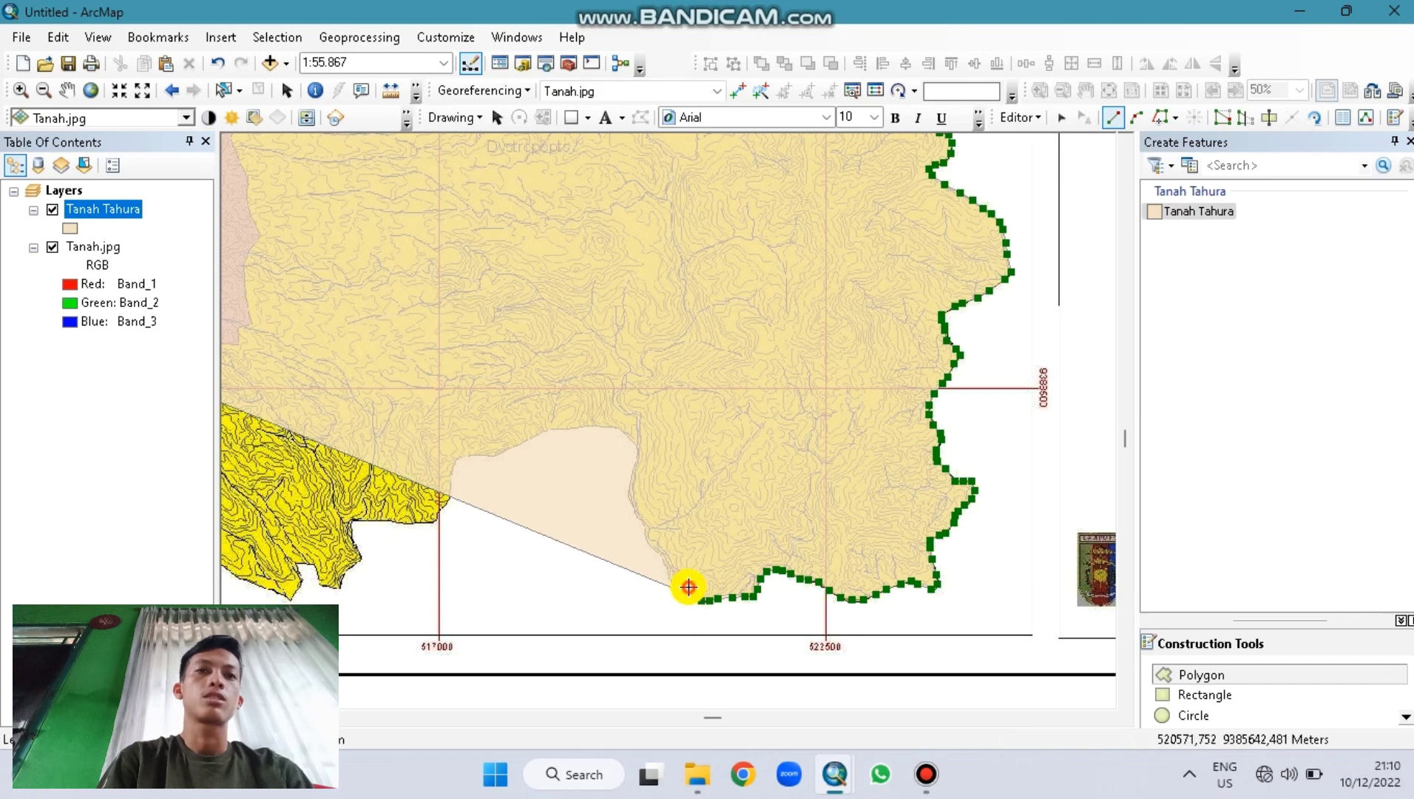
{"action": "left_click", "coordinate": [673, 584]}
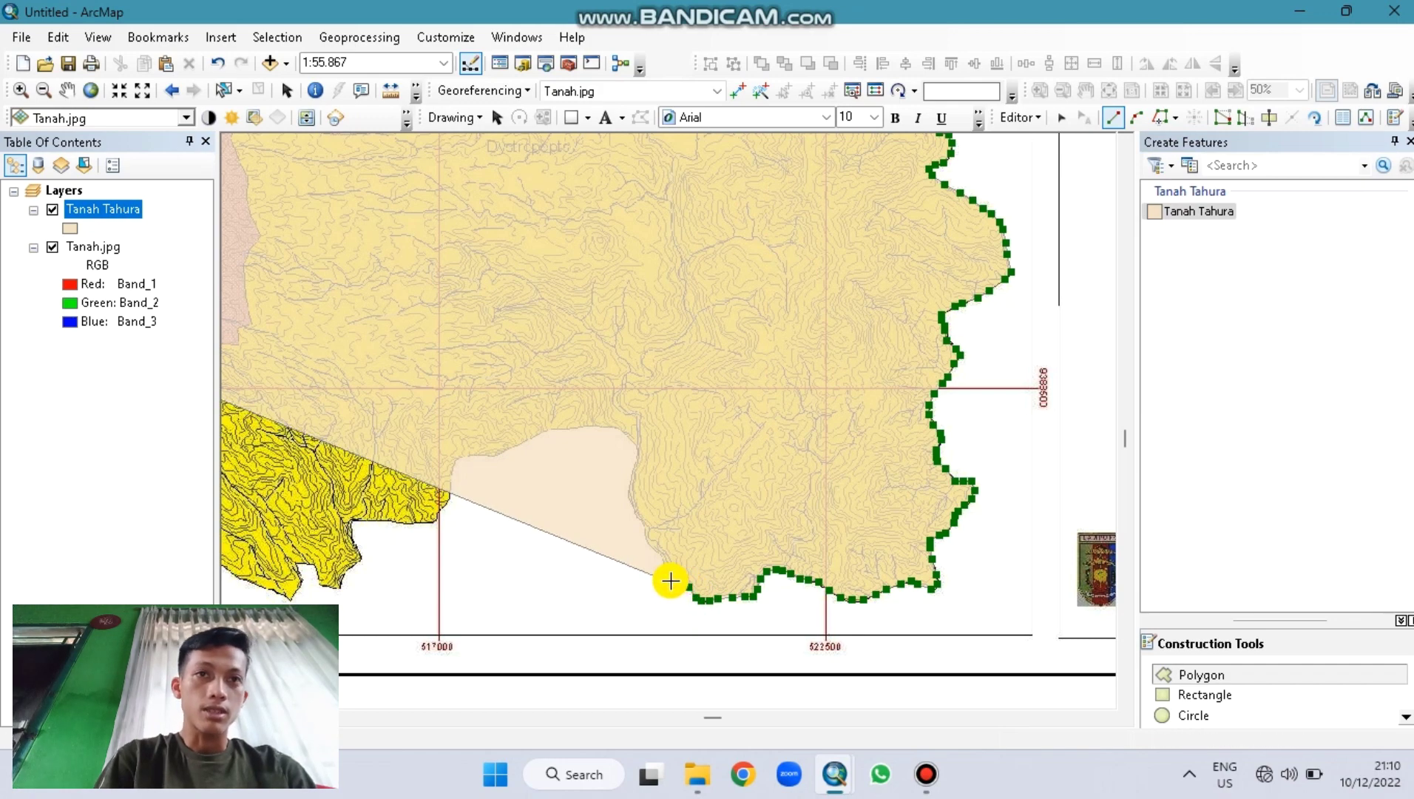
{"action": "left_click", "coordinate": [669, 578]}
{"action": "left_click", "coordinate": [665, 567]}
{"action": "left_click", "coordinate": [659, 553]}
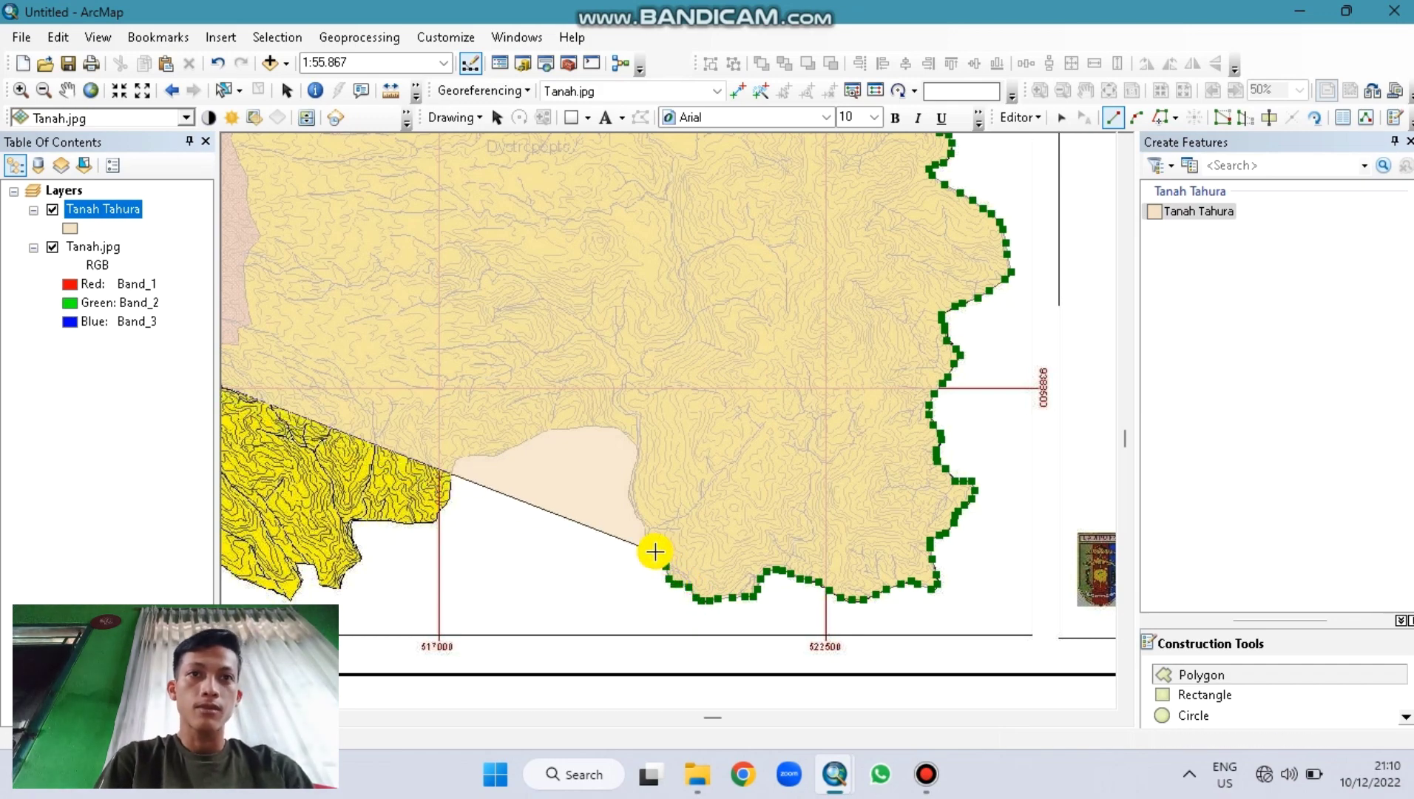
{"action": "left_click", "coordinate": [651, 549]}
{"action": "left_click", "coordinate": [645, 530]}
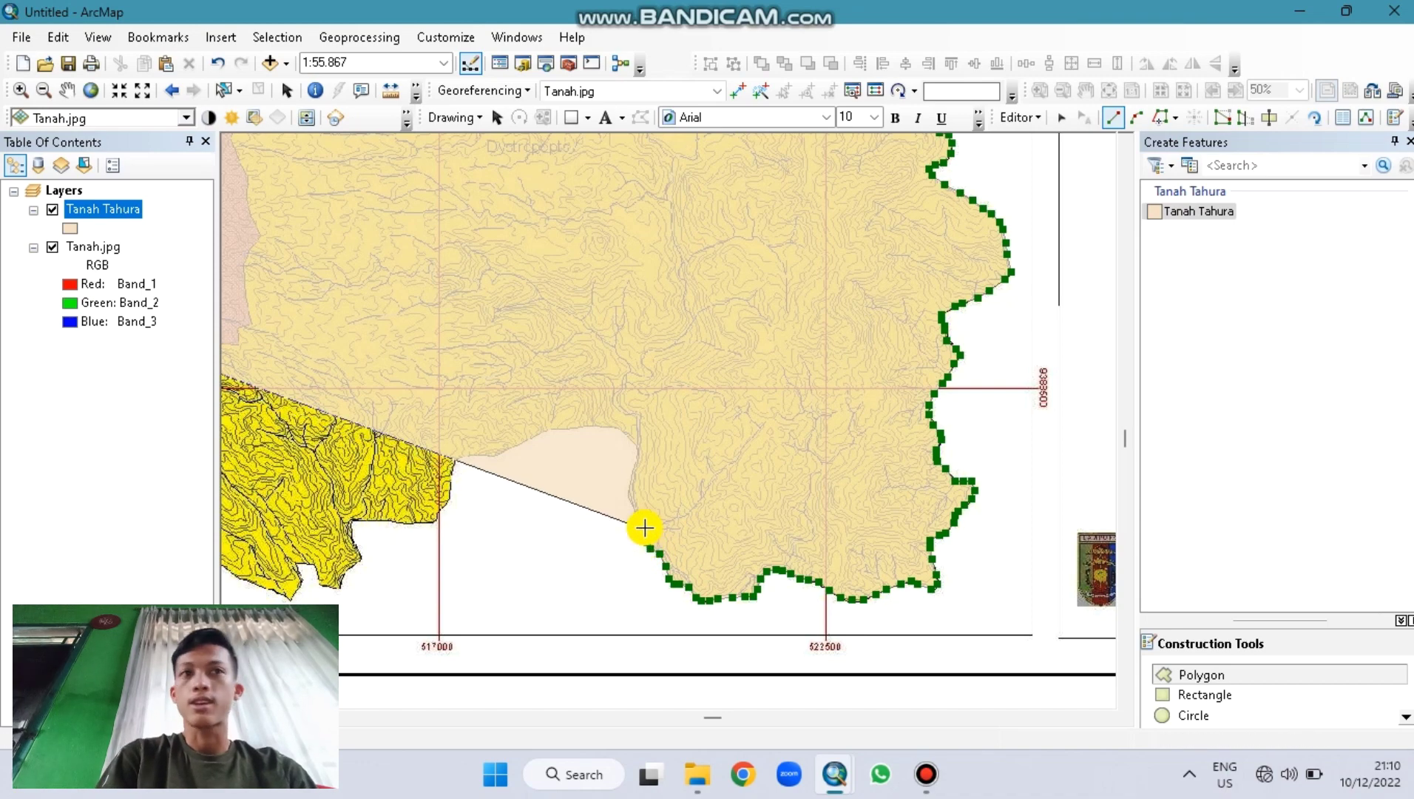
{"action": "left_click", "coordinate": [640, 520]}
{"action": "left_click", "coordinate": [632, 499]}
Step: Place vertices up the notch's eastern side to its top
{"action": "left_click", "coordinate": [631, 490]}
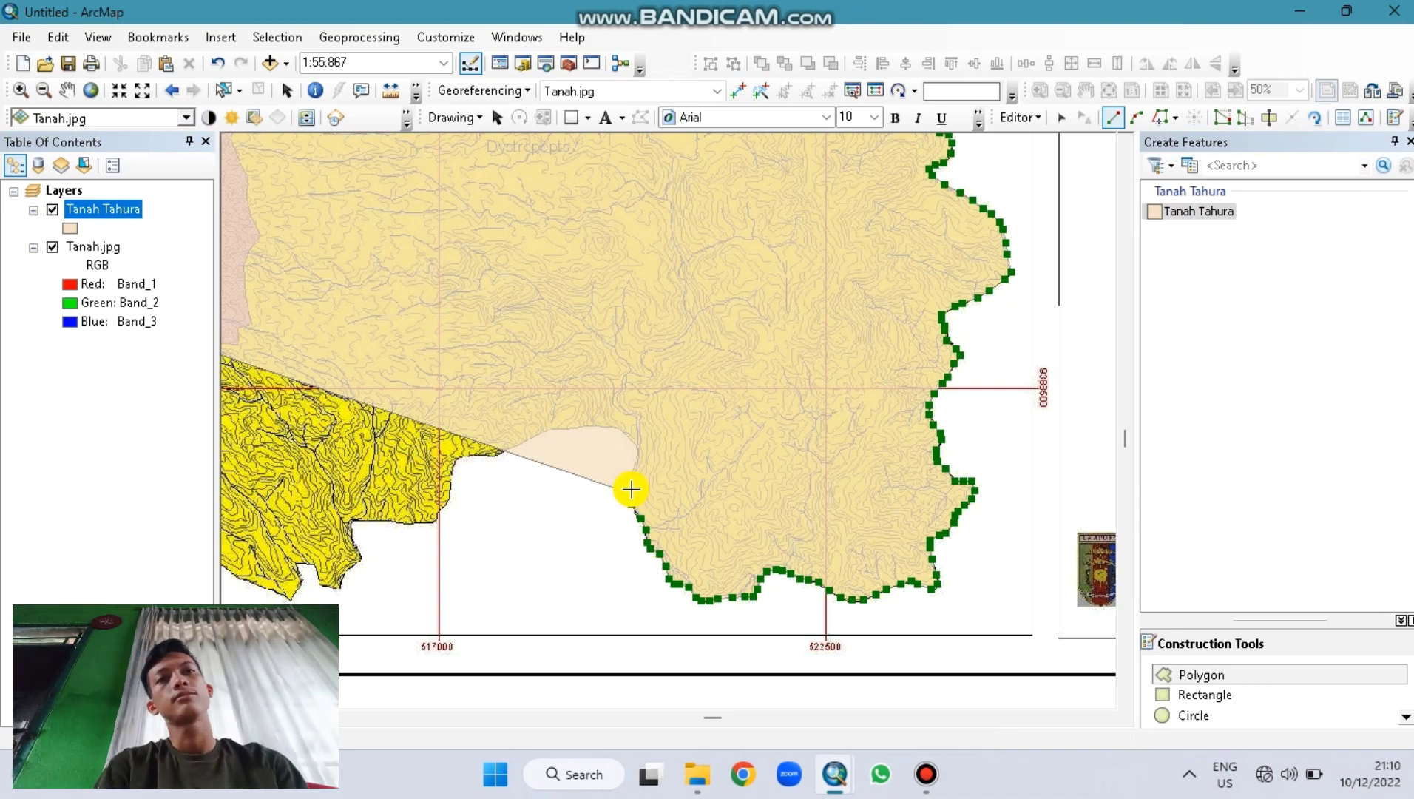
{"action": "left_click", "coordinate": [630, 480]}
{"action": "left_click", "coordinate": [633, 470]}
{"action": "left_click", "coordinate": [636, 464]}
{"action": "left_click", "coordinate": [639, 451]}
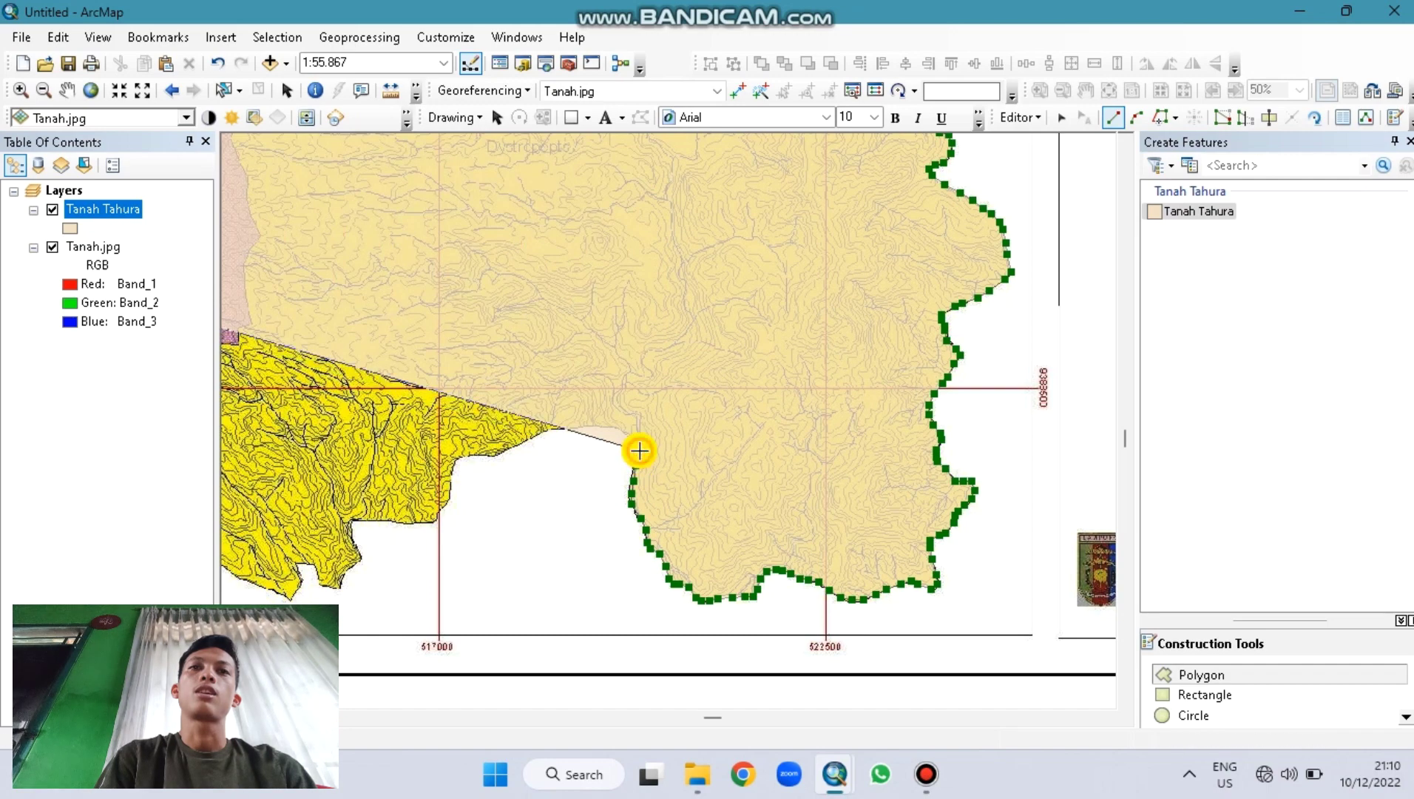
{"action": "left_click", "coordinate": [635, 443]}
{"action": "left_click", "coordinate": [628, 440]}
{"action": "left_click", "coordinate": [621, 434]}
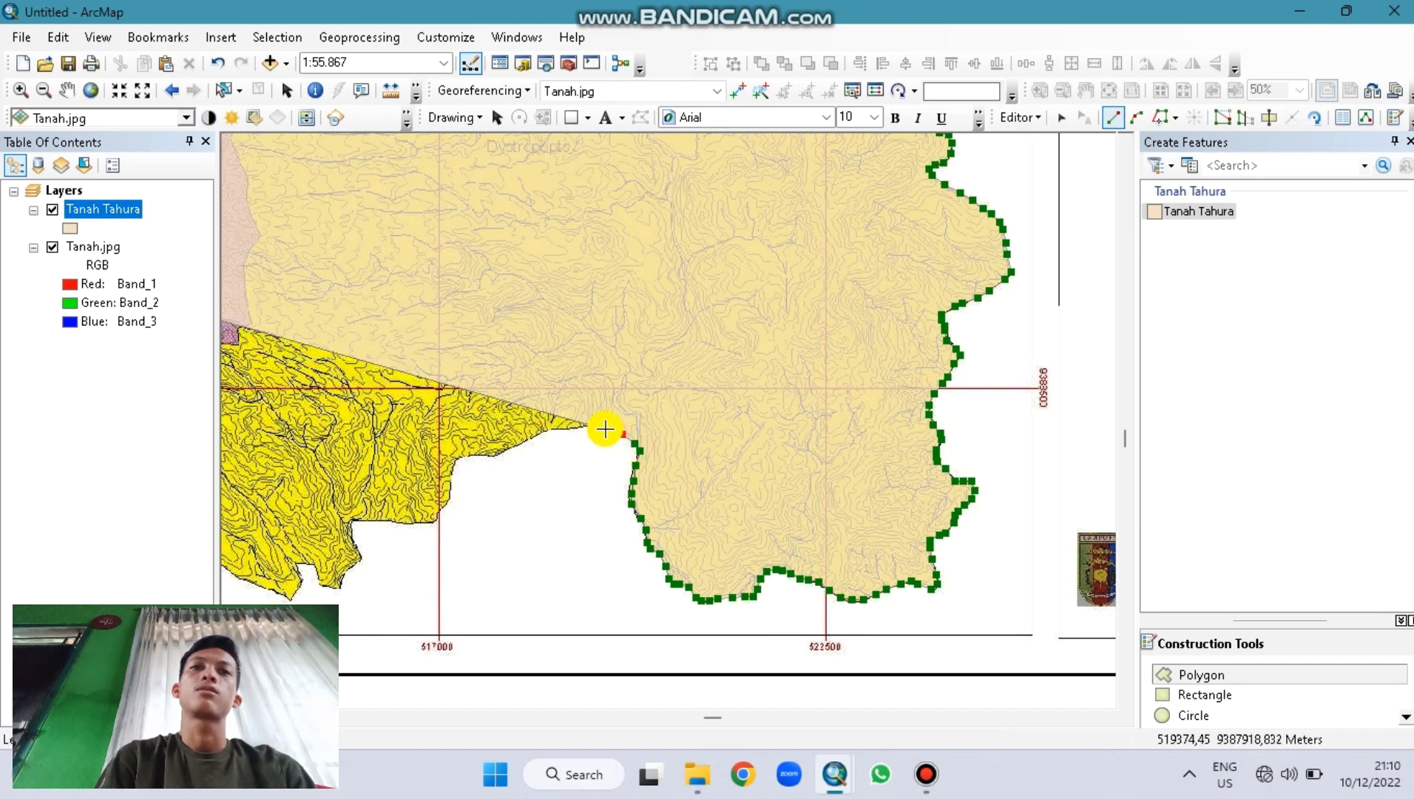
Step: Trace across the notch top and down its western side near 517000 to the lower corner
{"action": "left_click", "coordinate": [605, 429]}
{"action": "left_click", "coordinate": [582, 429]}
{"action": "left_click", "coordinate": [555, 430]}
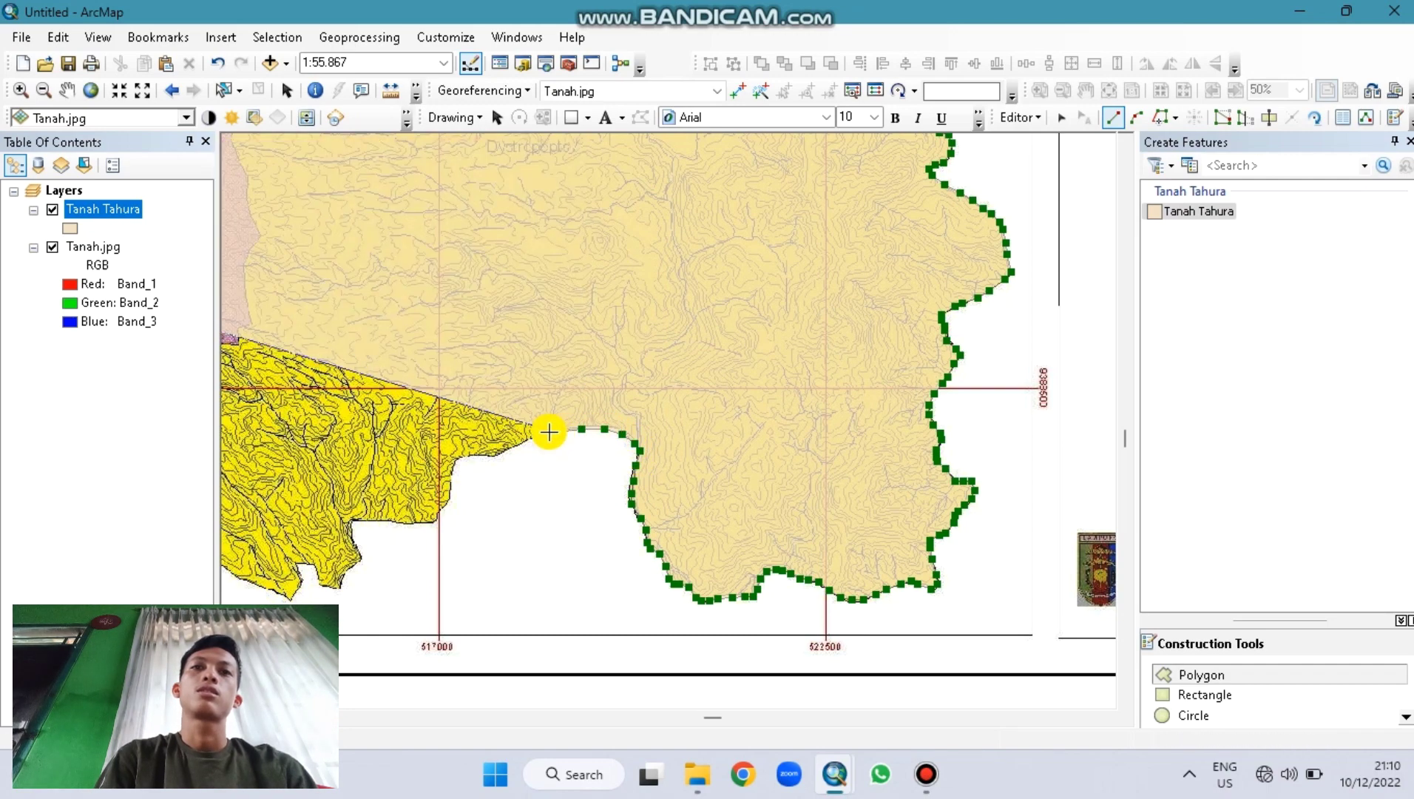
{"action": "left_click", "coordinate": [545, 431]}
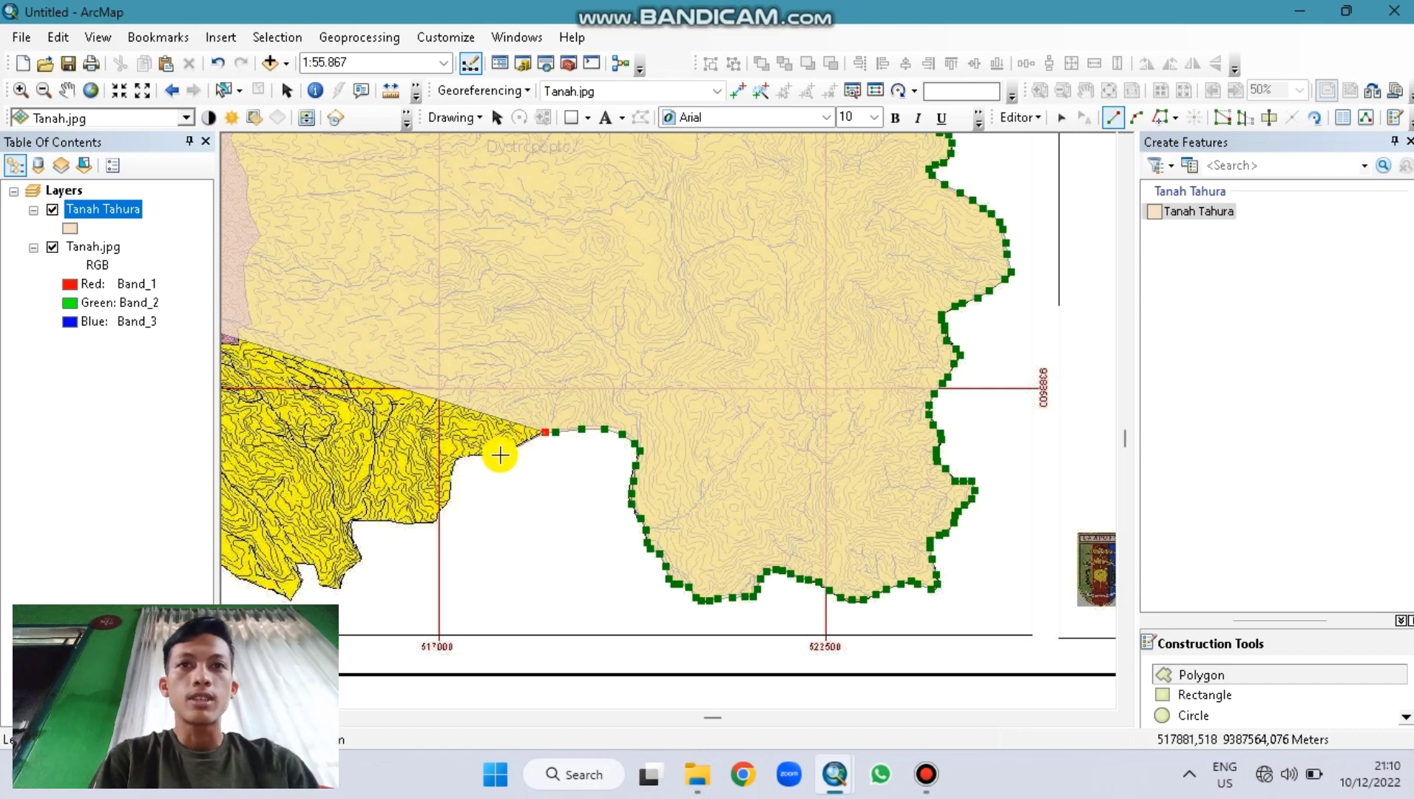
{"action": "left_click", "coordinate": [485, 452]}
{"action": "left_click", "coordinate": [460, 456]}
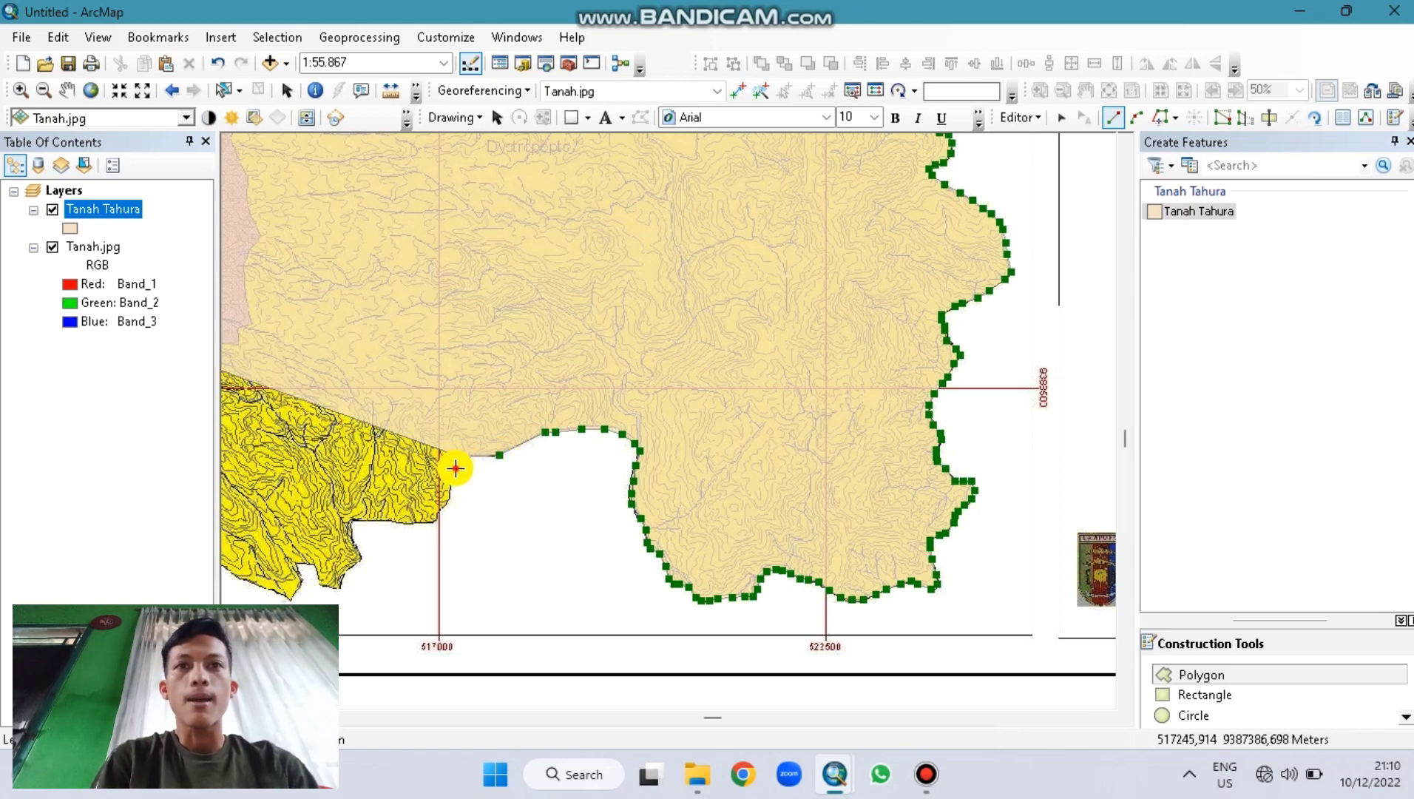
{"action": "left_click", "coordinate": [453, 483]}
{"action": "left_click", "coordinate": [453, 494]}
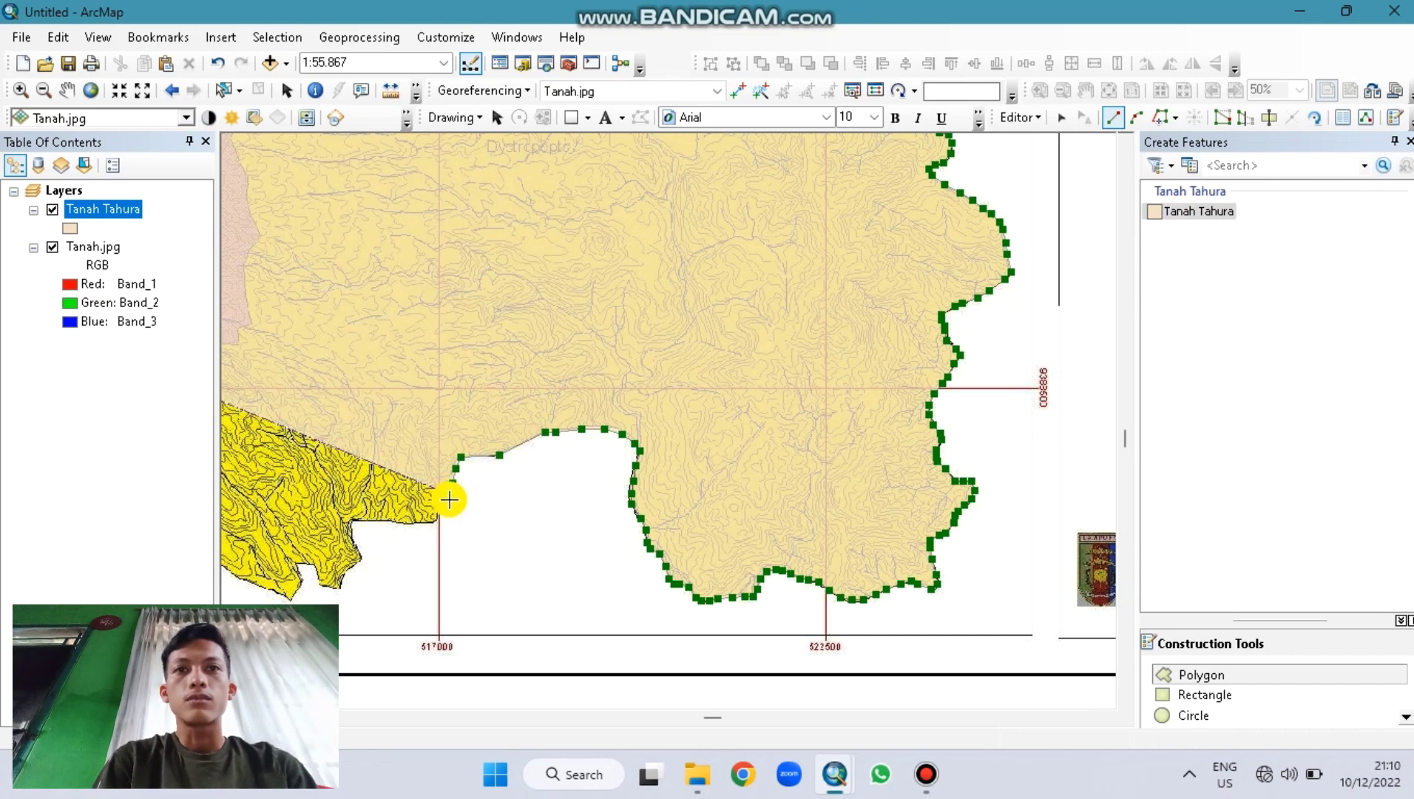
{"action": "left_click", "coordinate": [441, 514]}
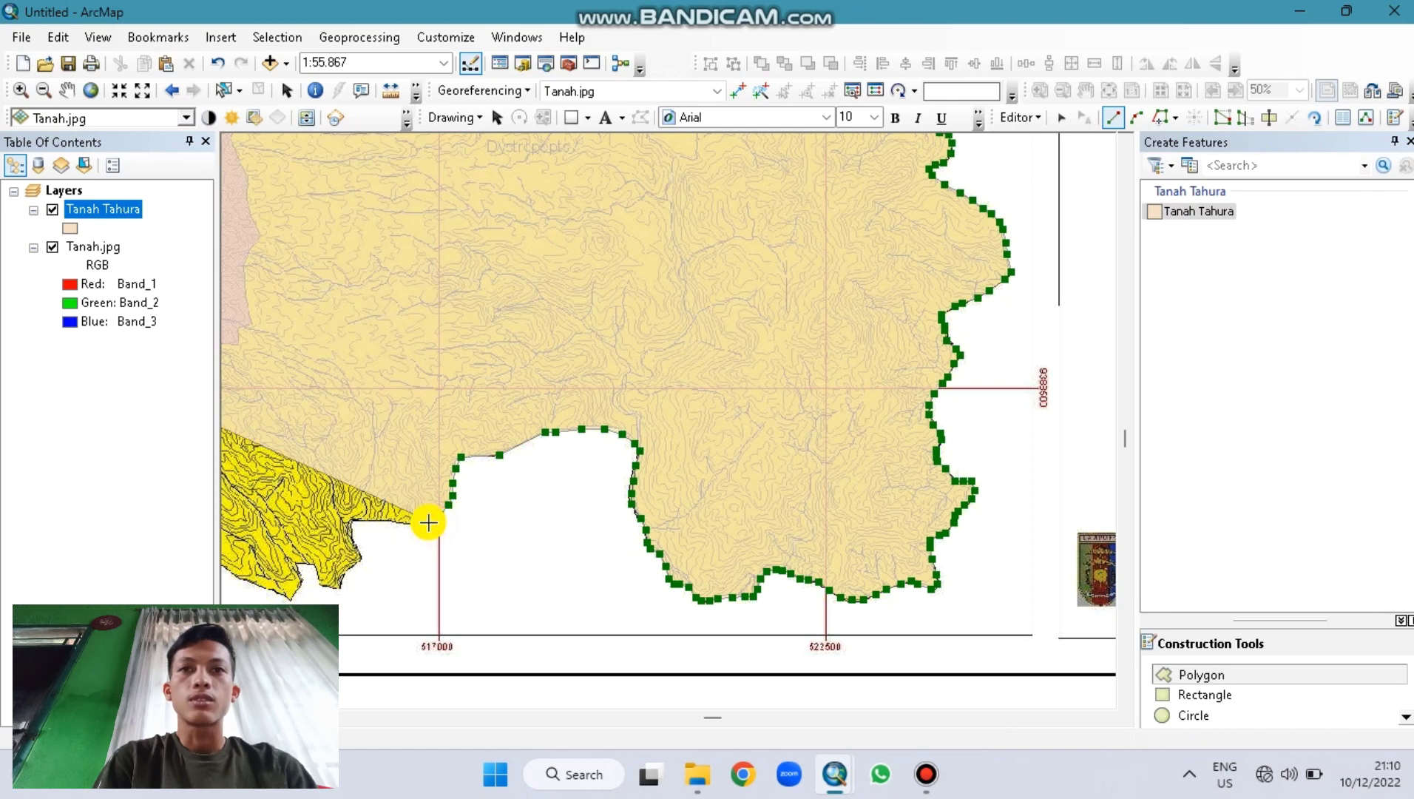
{"action": "left_click", "coordinate": [416, 524]}
Step: Follow the lower edge left, around the small bay, and along the wavy boundary
{"action": "left_click", "coordinate": [399, 524]}
{"action": "left_click", "coordinate": [379, 523]}
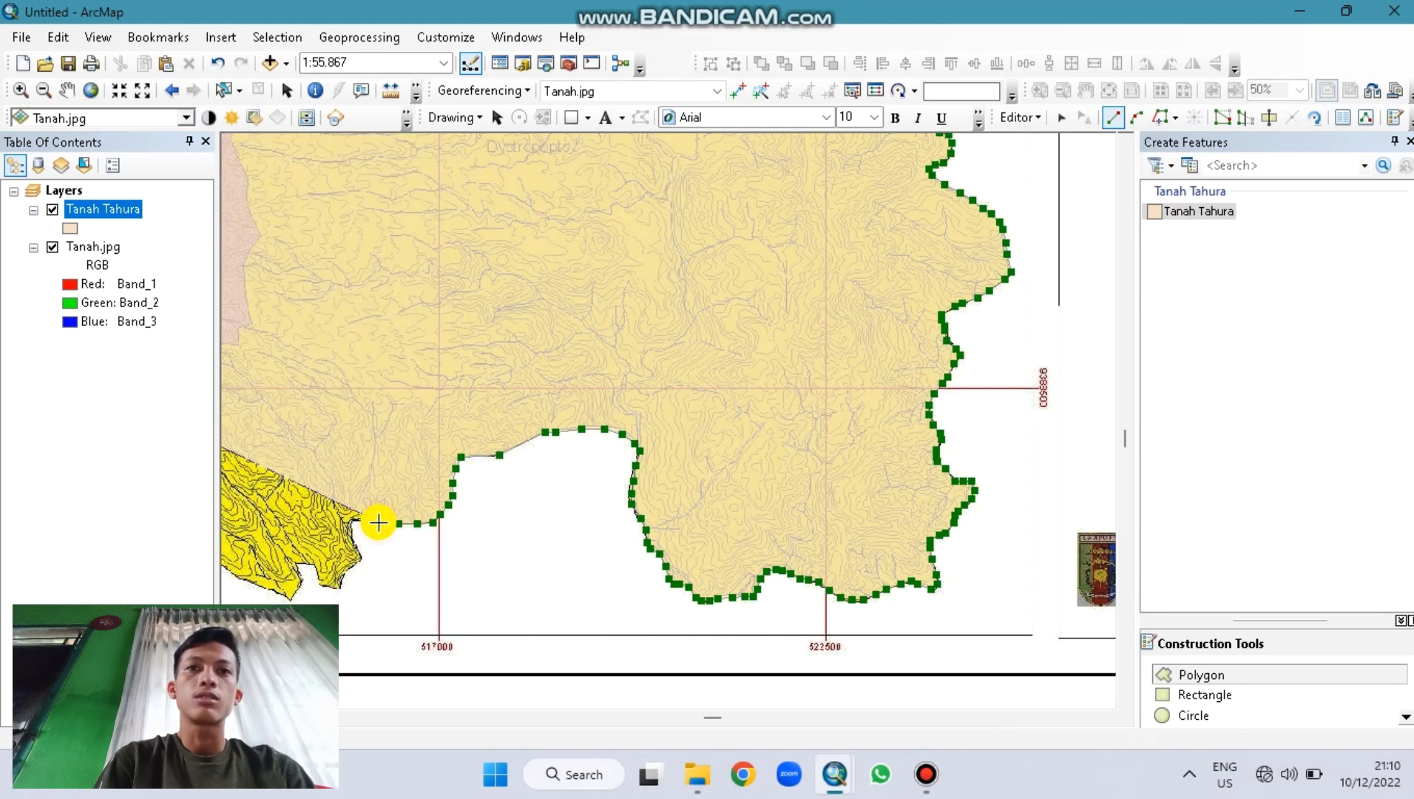
{"action": "left_click", "coordinate": [352, 523]}
{"action": "left_click", "coordinate": [350, 533]}
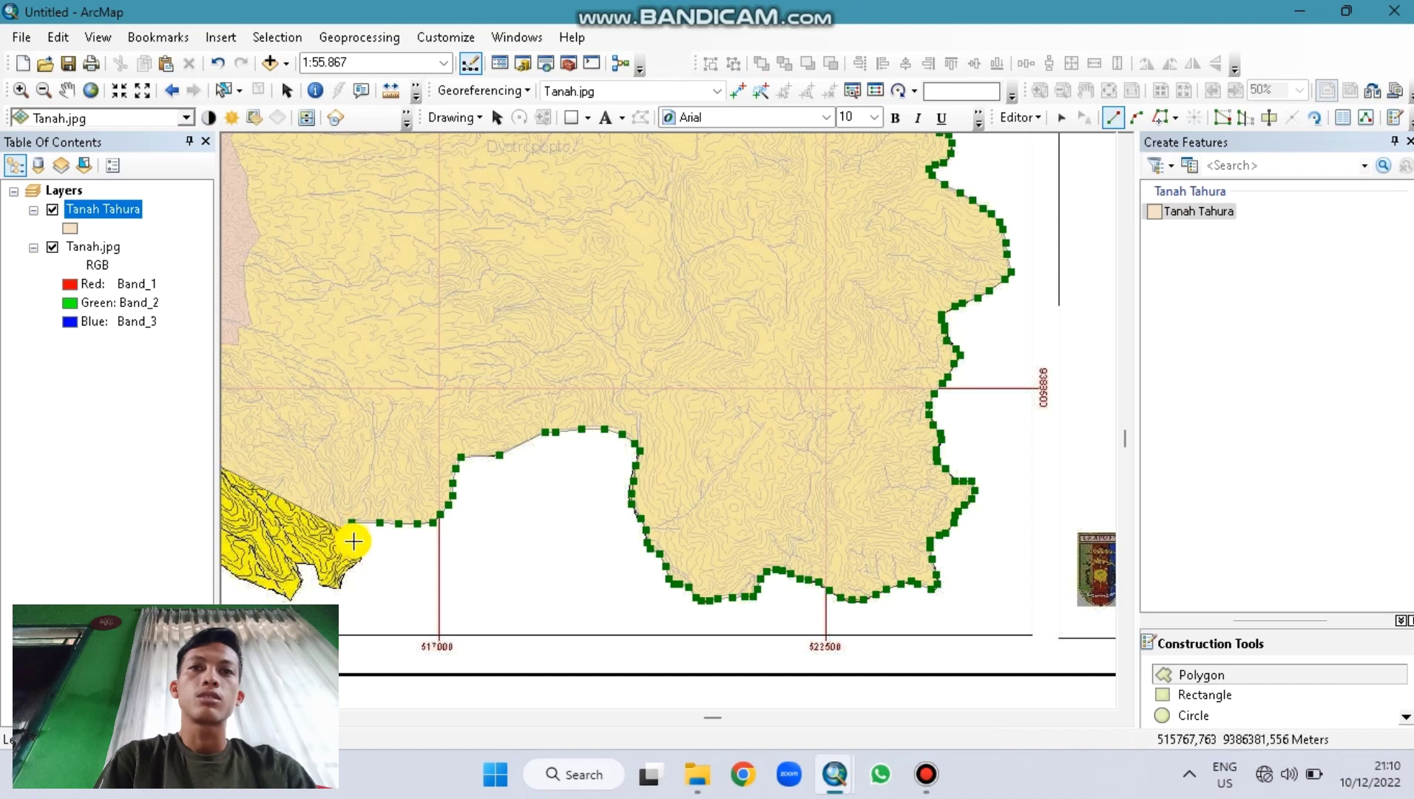
{"action": "left_click", "coordinate": [354, 542]}
{"action": "left_click", "coordinate": [361, 560]}
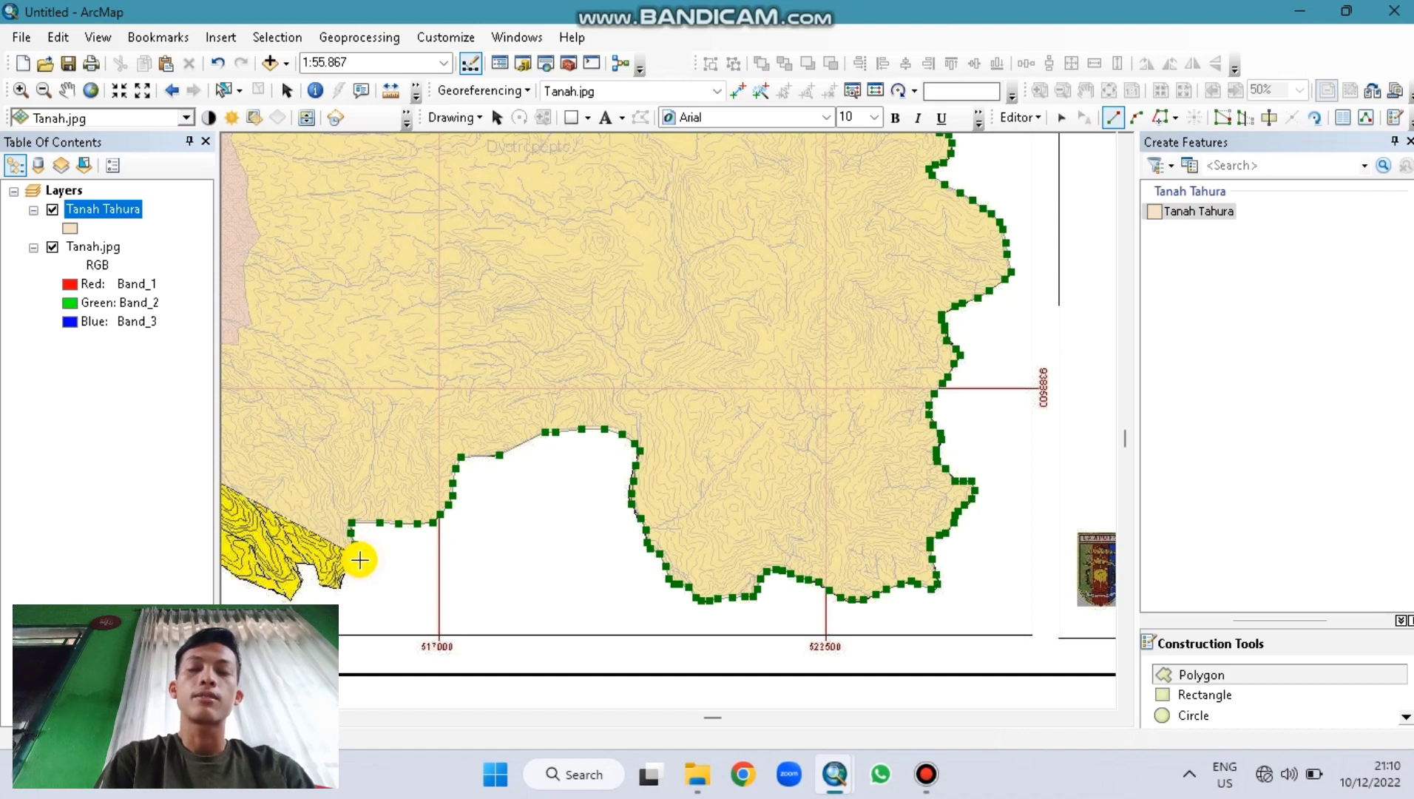
{"action": "left_click", "coordinate": [346, 570]}
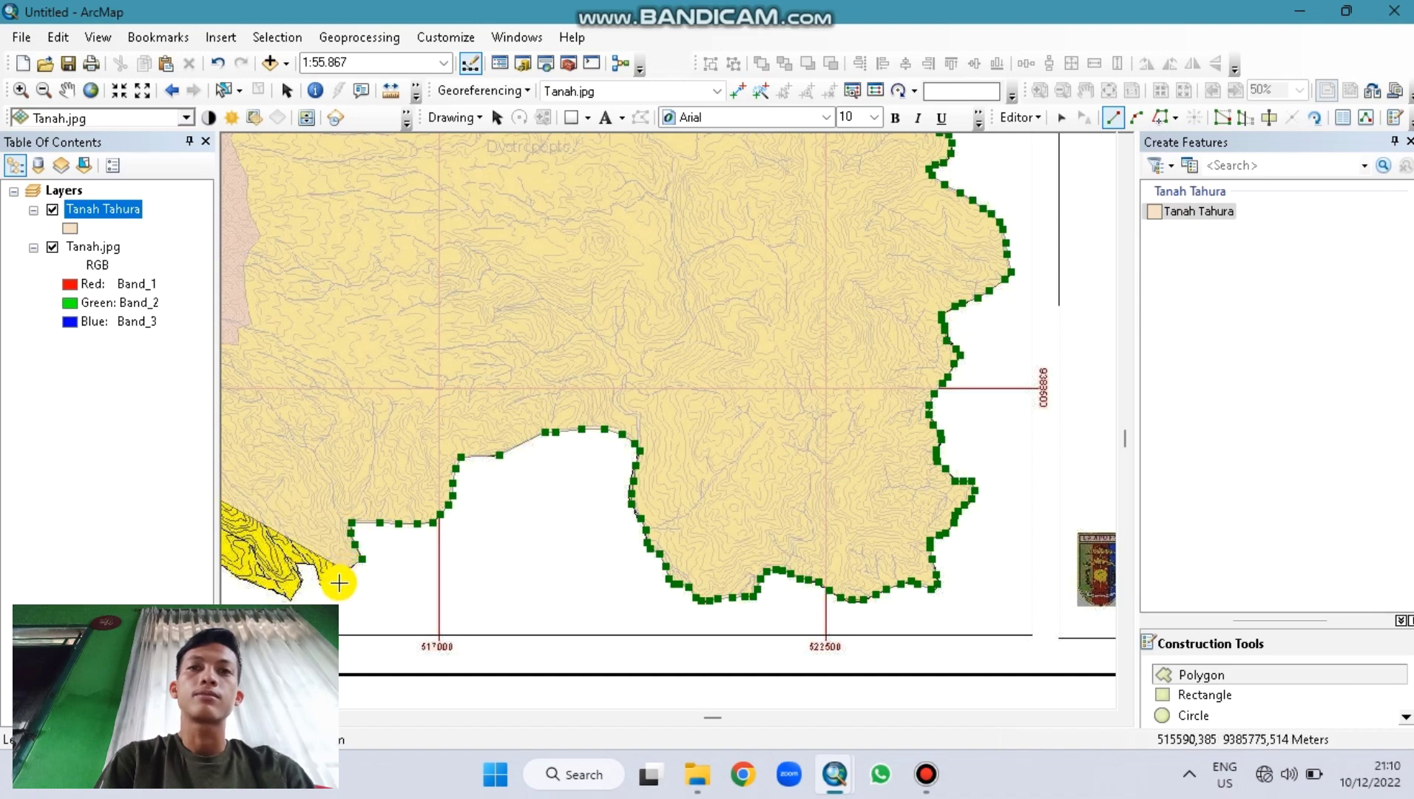
{"action": "left_click", "coordinate": [337, 580]}
Step: Trace the boundary around the small headland toward the southwest corner
{"action": "left_click", "coordinate": [324, 586]}
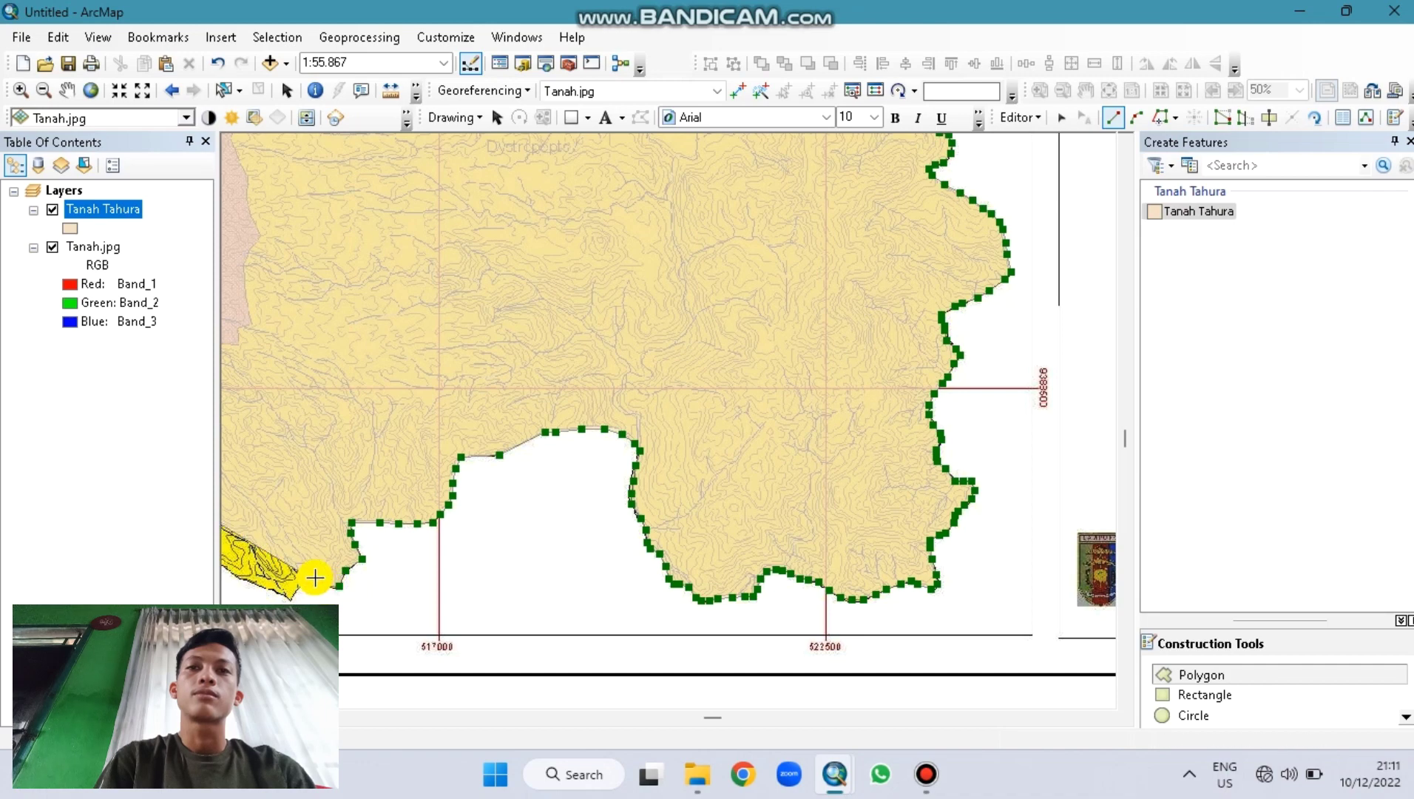
{"action": "left_click", "coordinate": [313, 567]}
{"action": "left_click", "coordinate": [296, 564]}
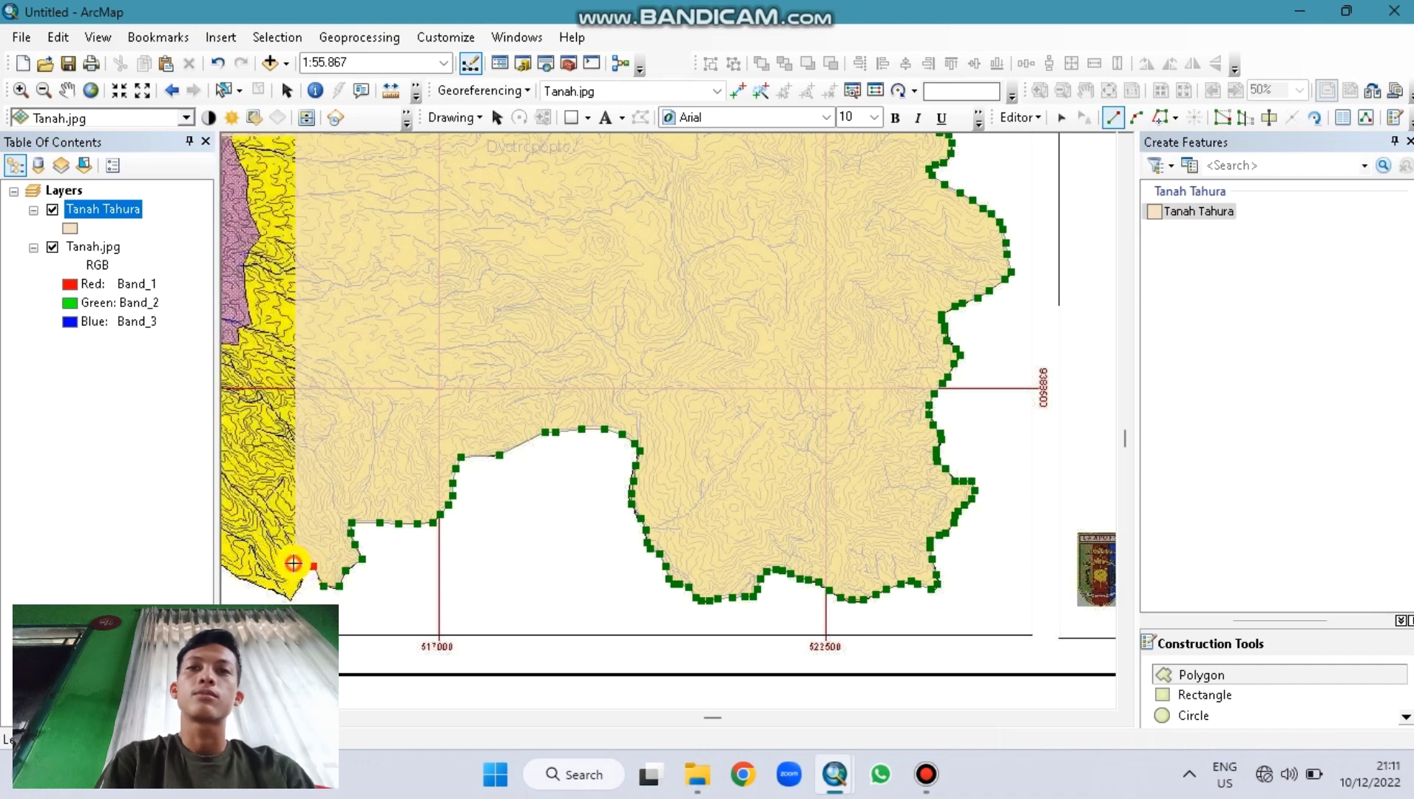
{"action": "left_click", "coordinate": [296, 590]}
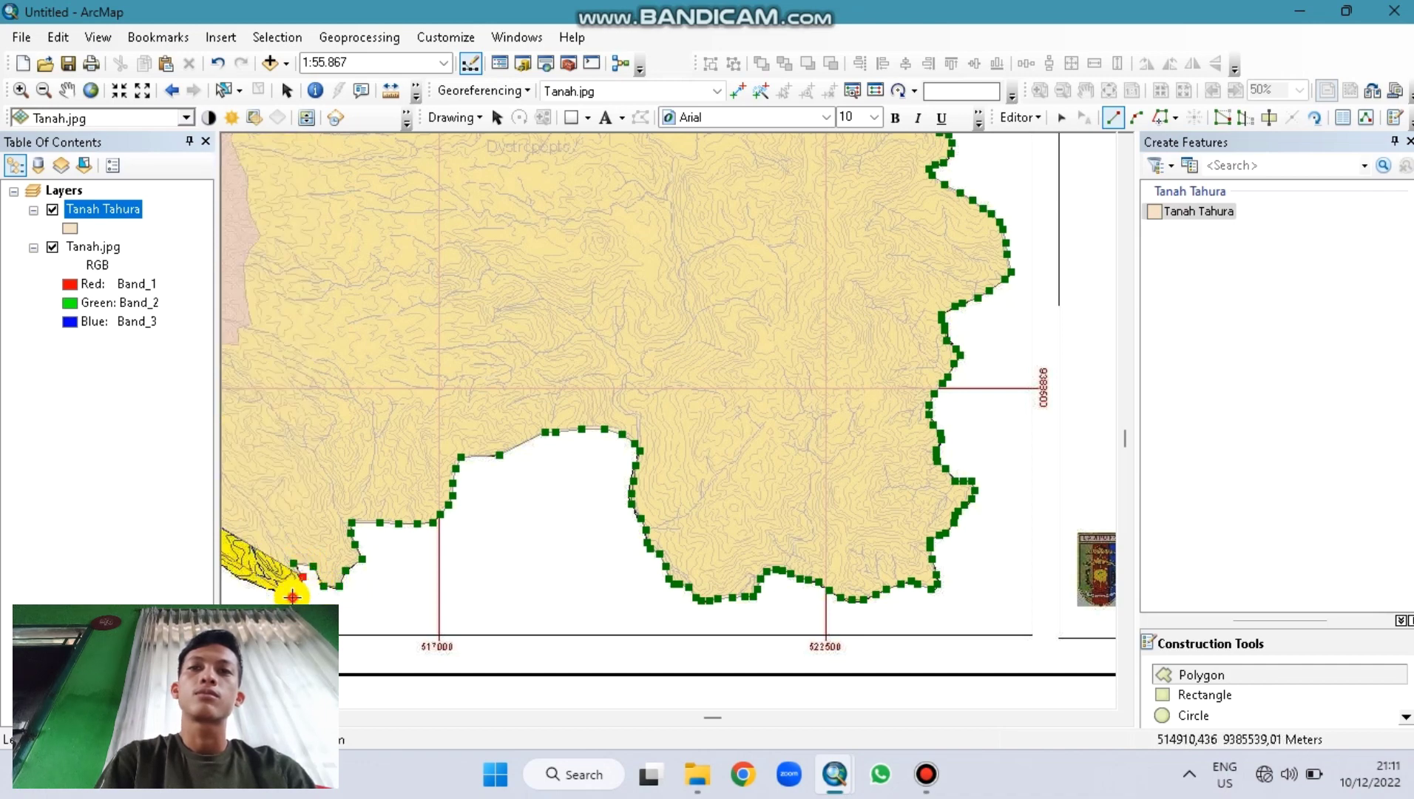
{"action": "left_click", "coordinate": [281, 594]}
{"action": "left_click", "coordinate": [261, 588]}
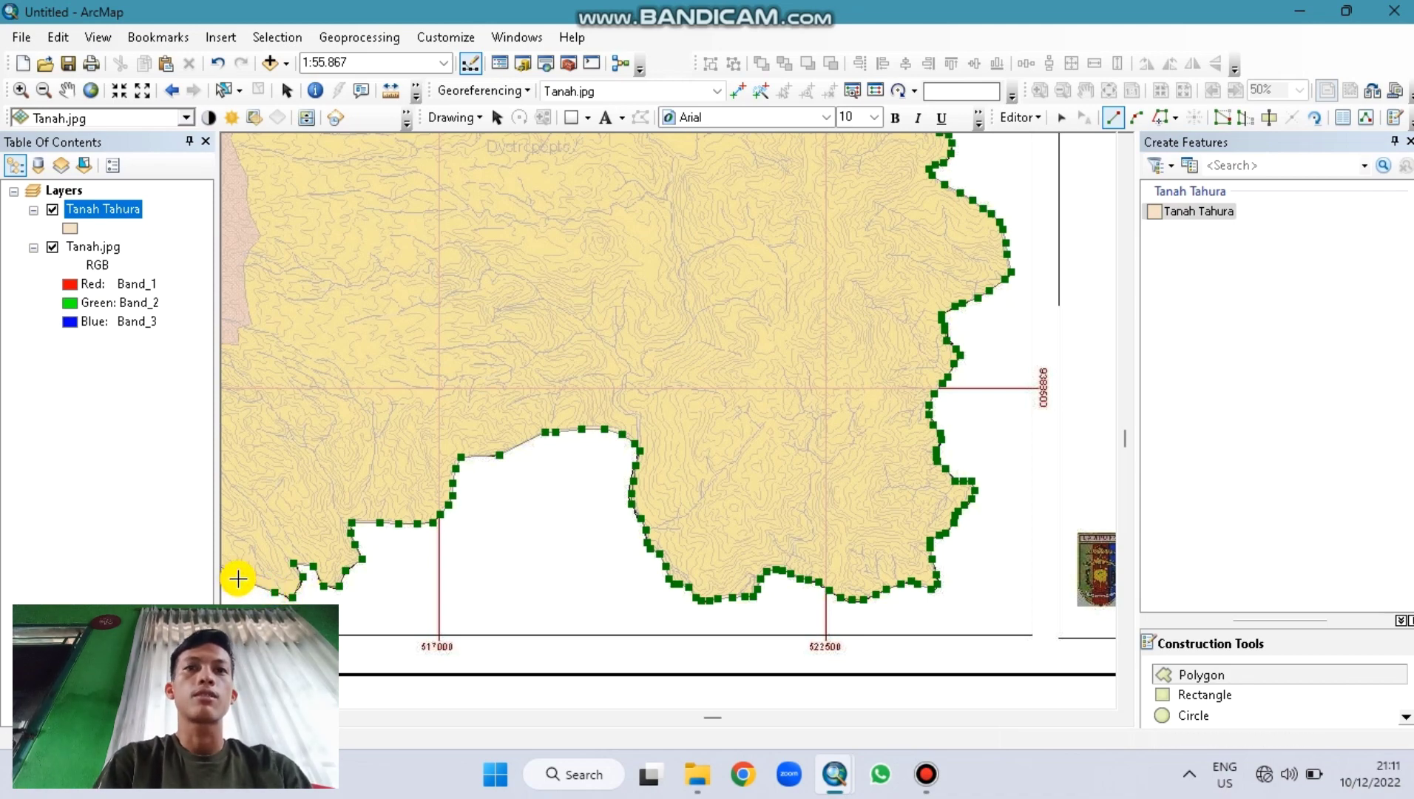
Step: Trace up the southwestern diagonal edge and double-click to close the Tanah Tahura polygon
{"action": "key", "text": "Left"}
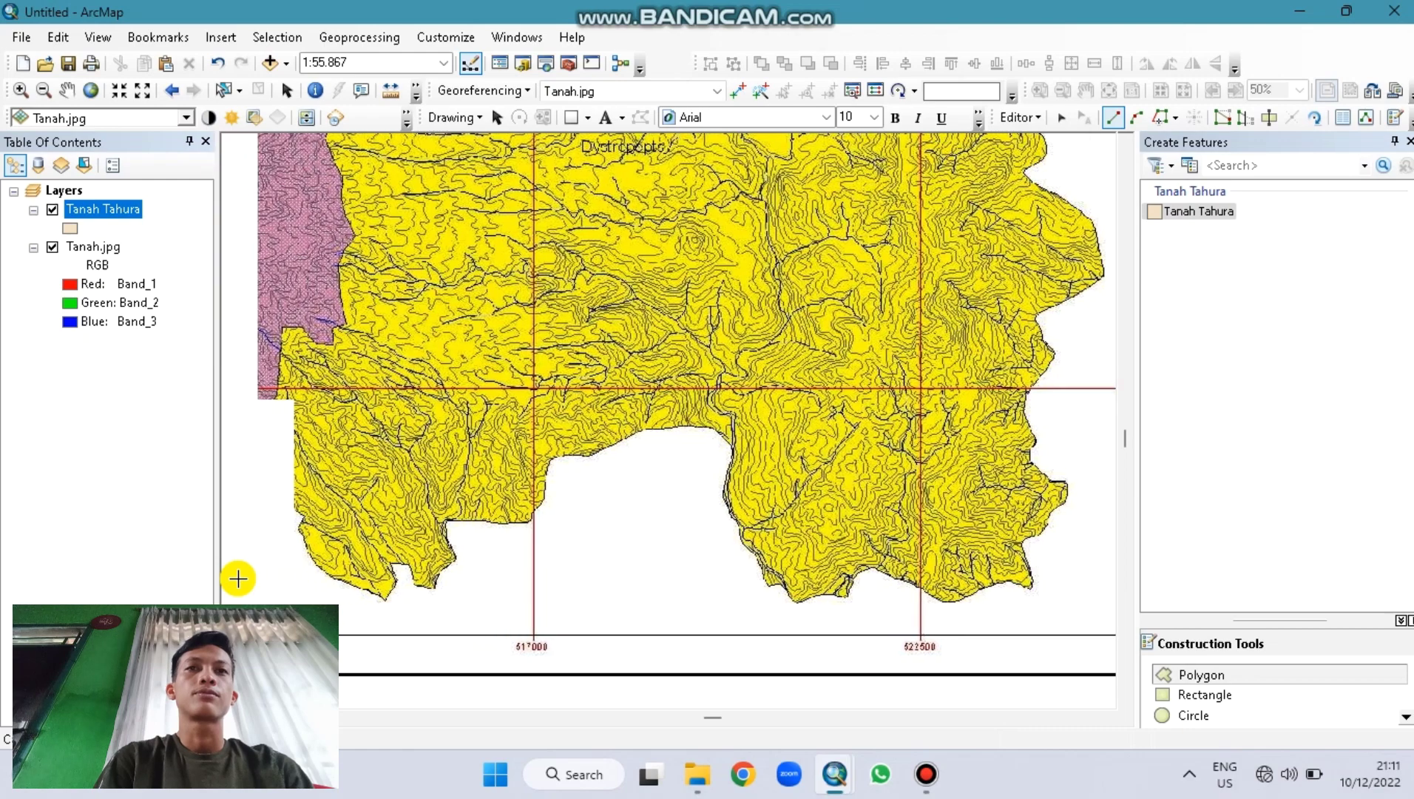
{"action": "key", "text": "Left"}
{"action": "key", "text": "Left"}
{"action": "key", "text": "Left"}
{"action": "key", "text": "Left"}
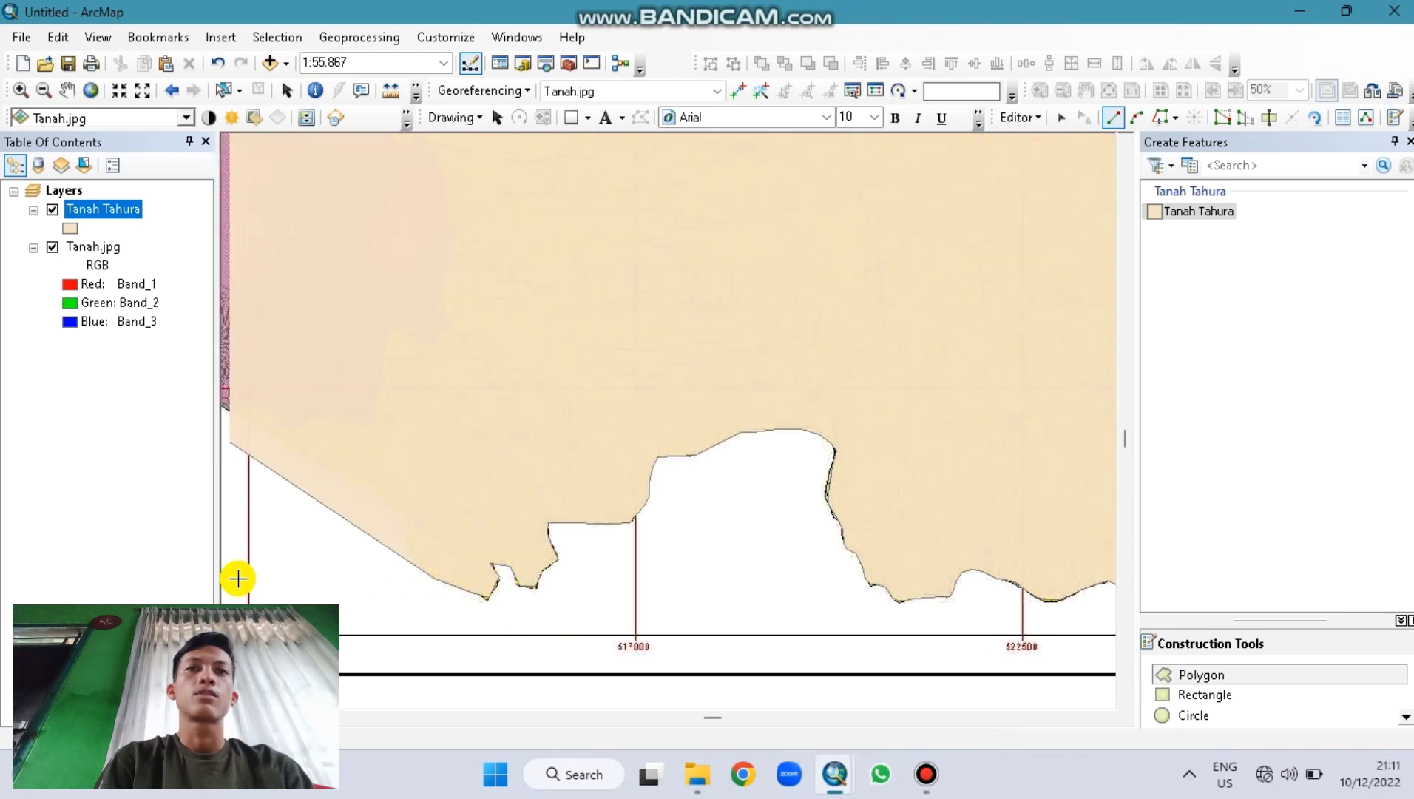
{"action": "key", "text": "Left"}
{"action": "key", "text": "Left"}
{"action": "key", "text": "Left"}
{"action": "key", "text": "Left"}
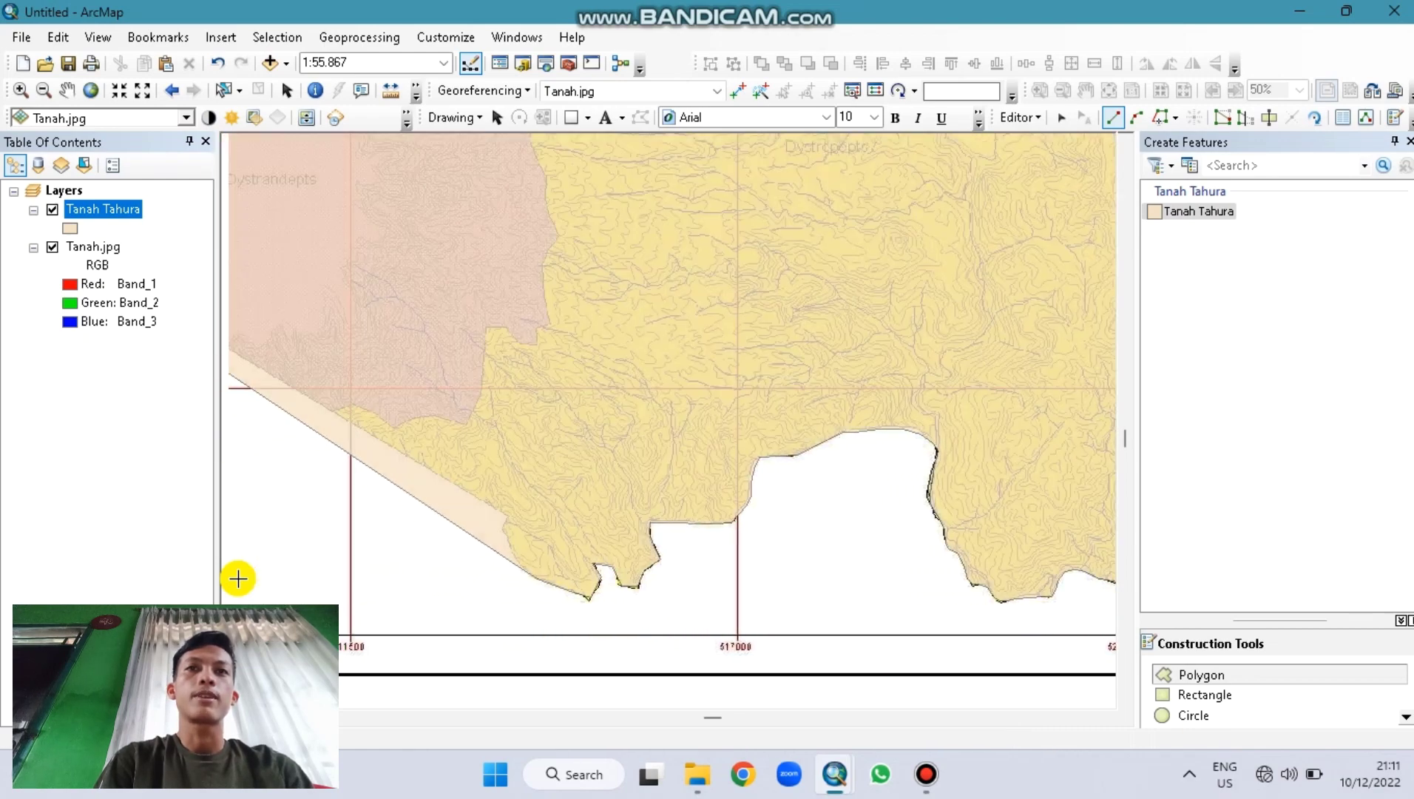
{"action": "key", "text": "Left"}
{"action": "key", "text": "Up"}
{"action": "key", "text": "Left"}
{"action": "key", "text": "Up"}
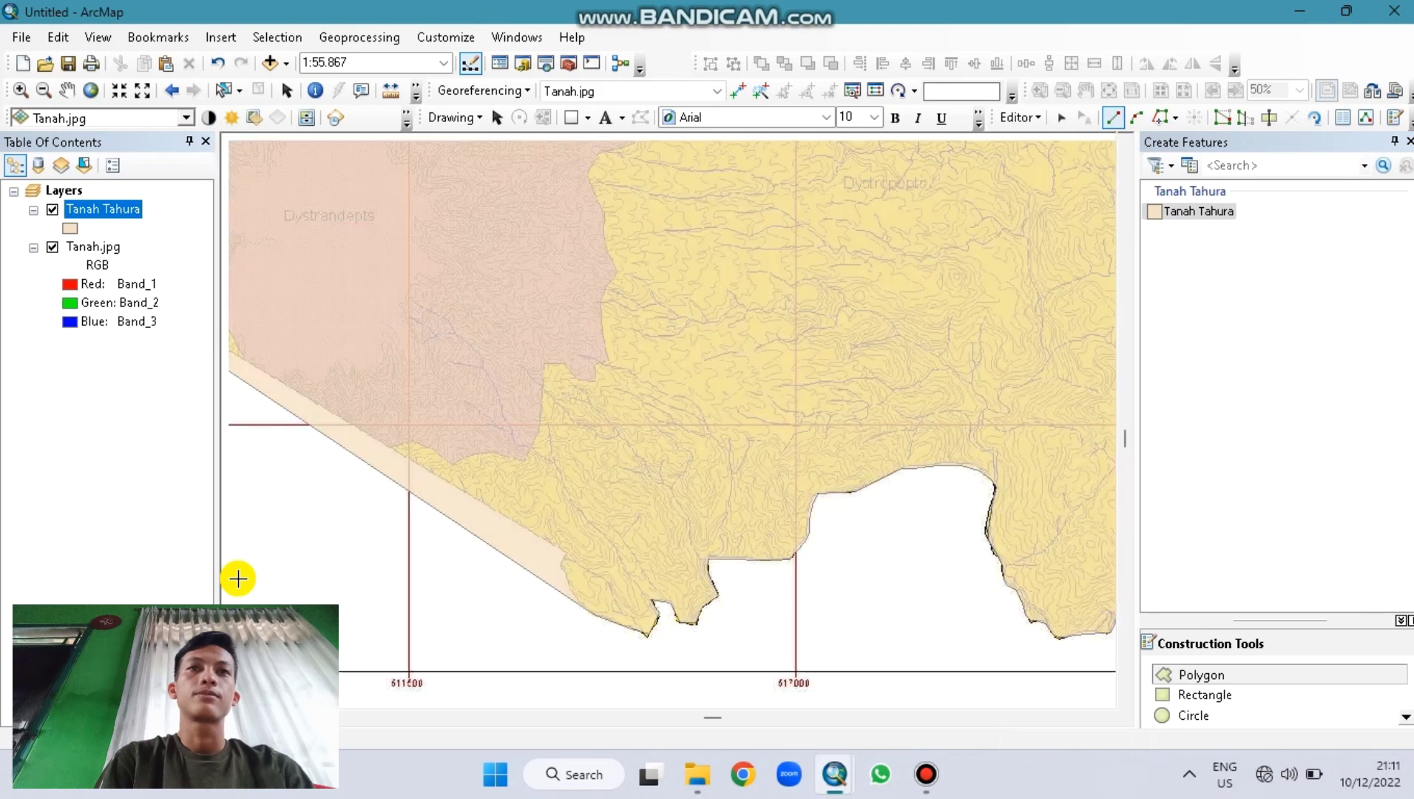
{"action": "key", "text": "Left"}
{"action": "key", "text": "Up"}
{"action": "key", "text": "Left"}
{"action": "key", "text": "Left"}
{"action": "key", "text": "Left"}
{"action": "key", "text": "Left"}
{"action": "key", "text": "Left"}
{"action": "key", "text": "Left"}
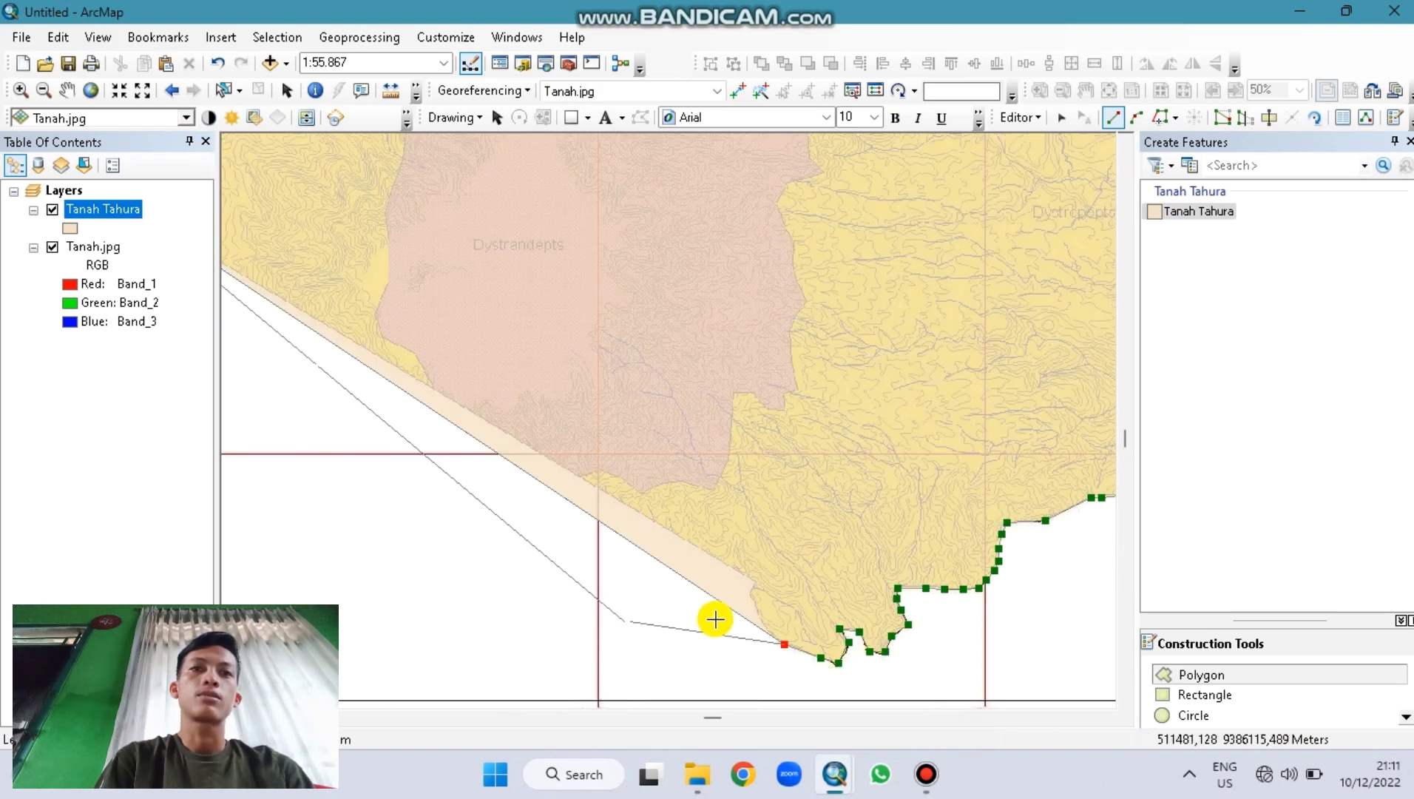
{"action": "left_click", "coordinate": [763, 630]}
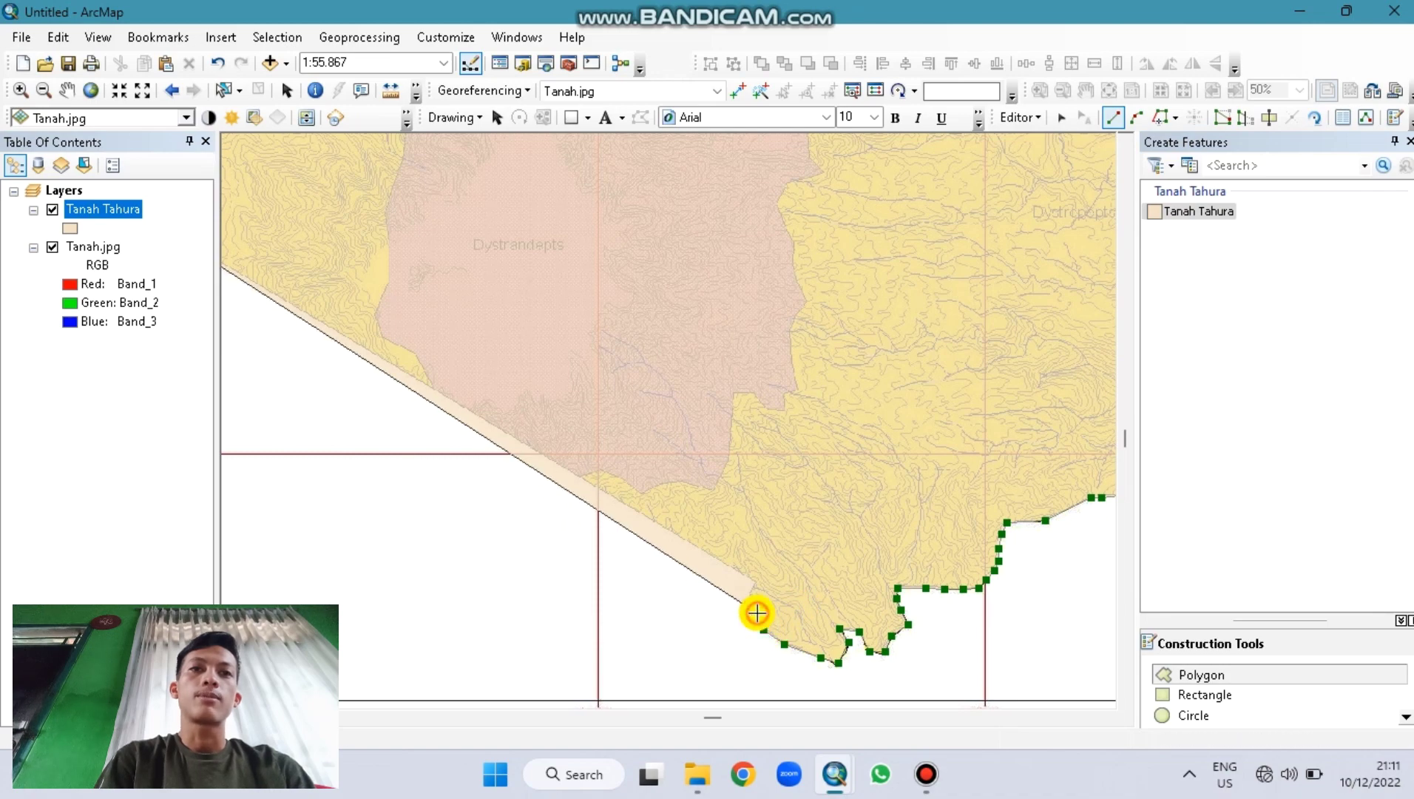
{"action": "left_click", "coordinate": [756, 612]}
{"action": "left_click", "coordinate": [754, 604]}
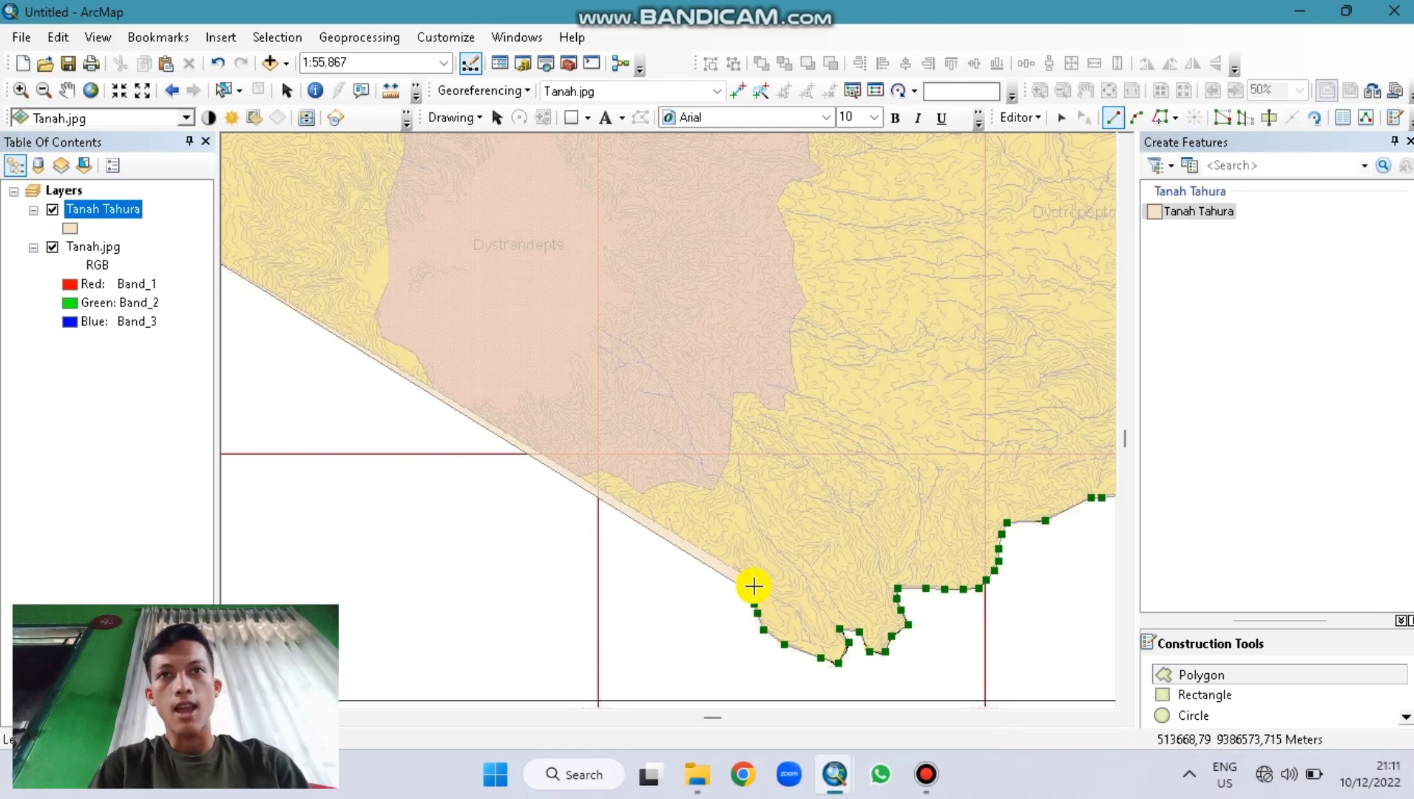
{"action": "left_click", "coordinate": [754, 583]}
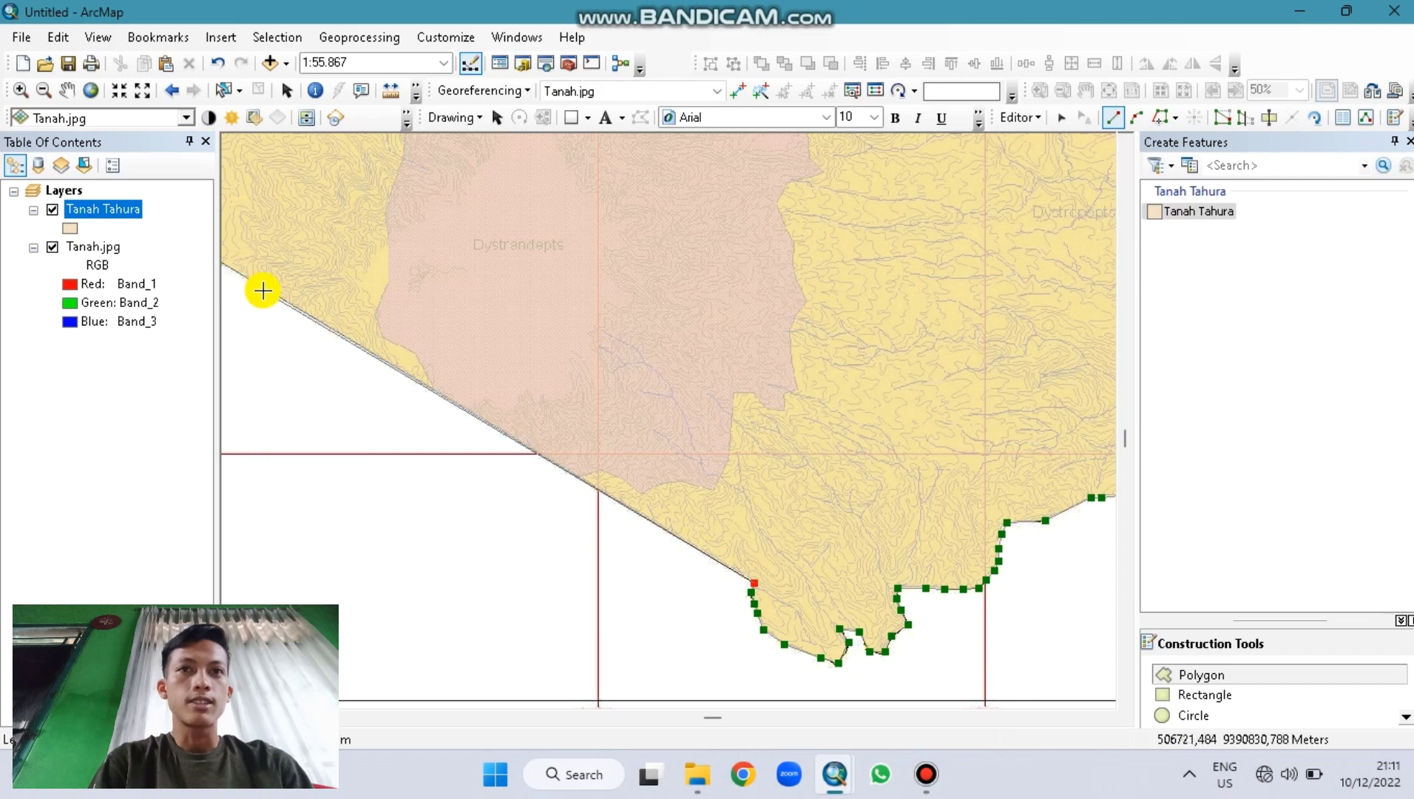
{"action": "double_click", "coordinate": [263, 290]}
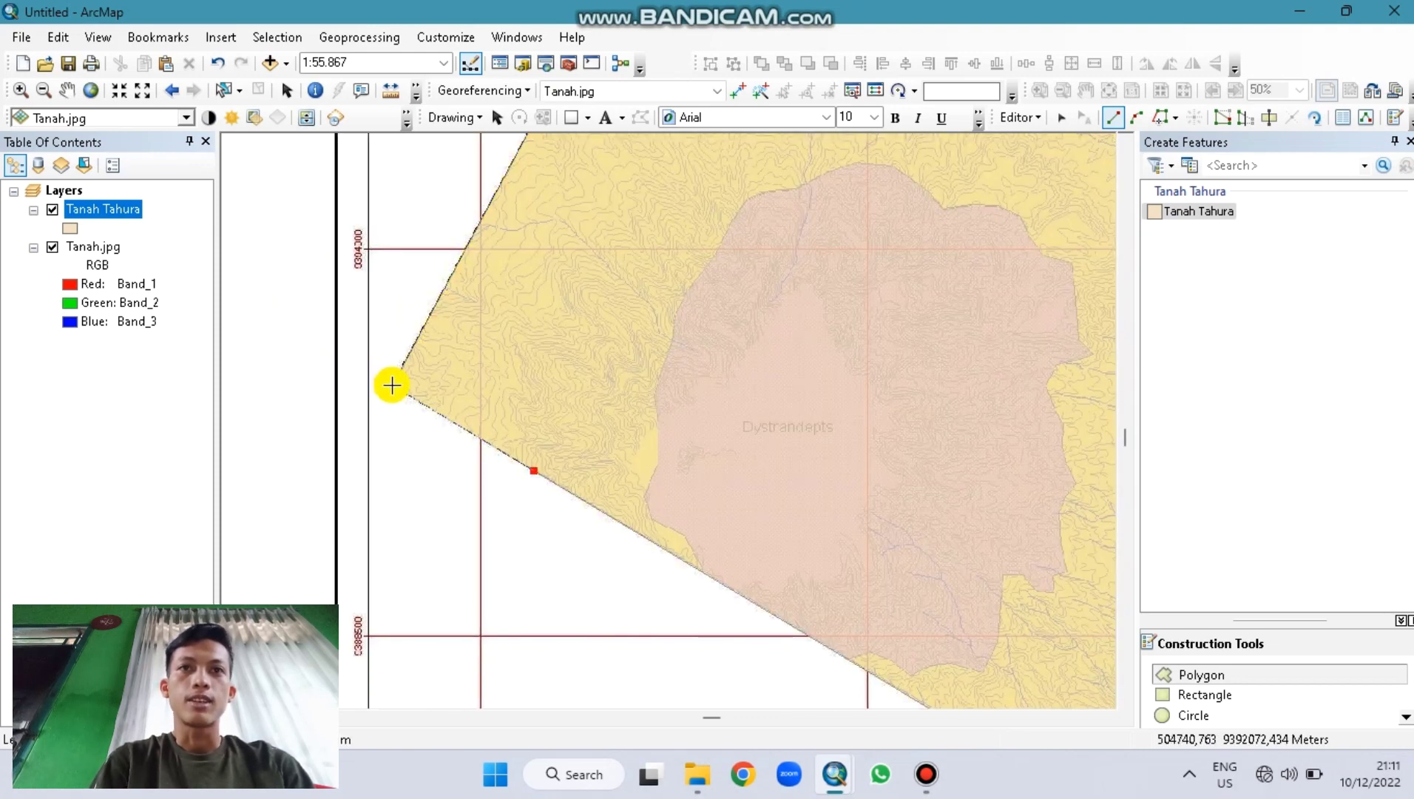
{"action": "double_click", "coordinate": [391, 385]}
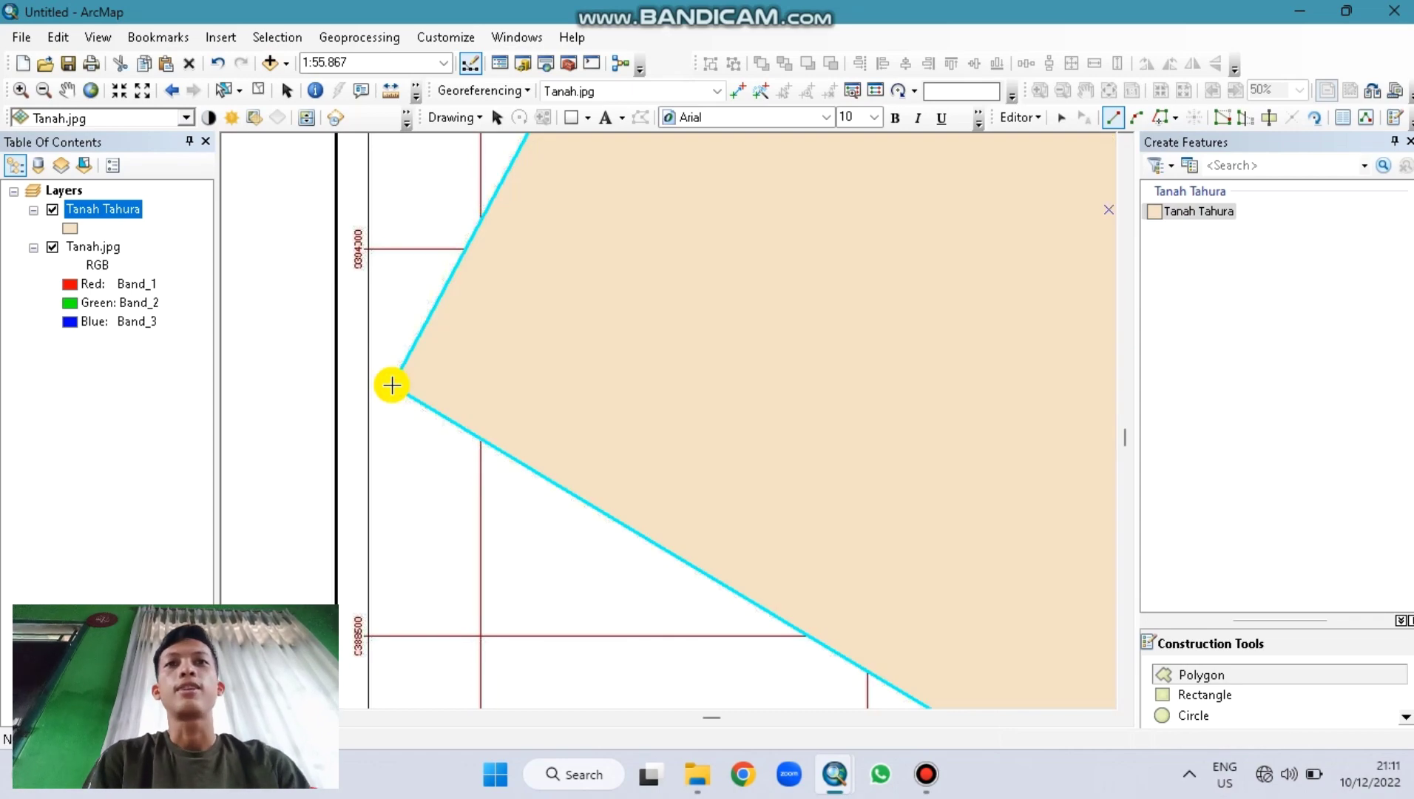
Step: Zoom to full extent, stop editing, and save the Tanah Tahura boundary edits
{"action": "left_click", "coordinate": [91, 90]}
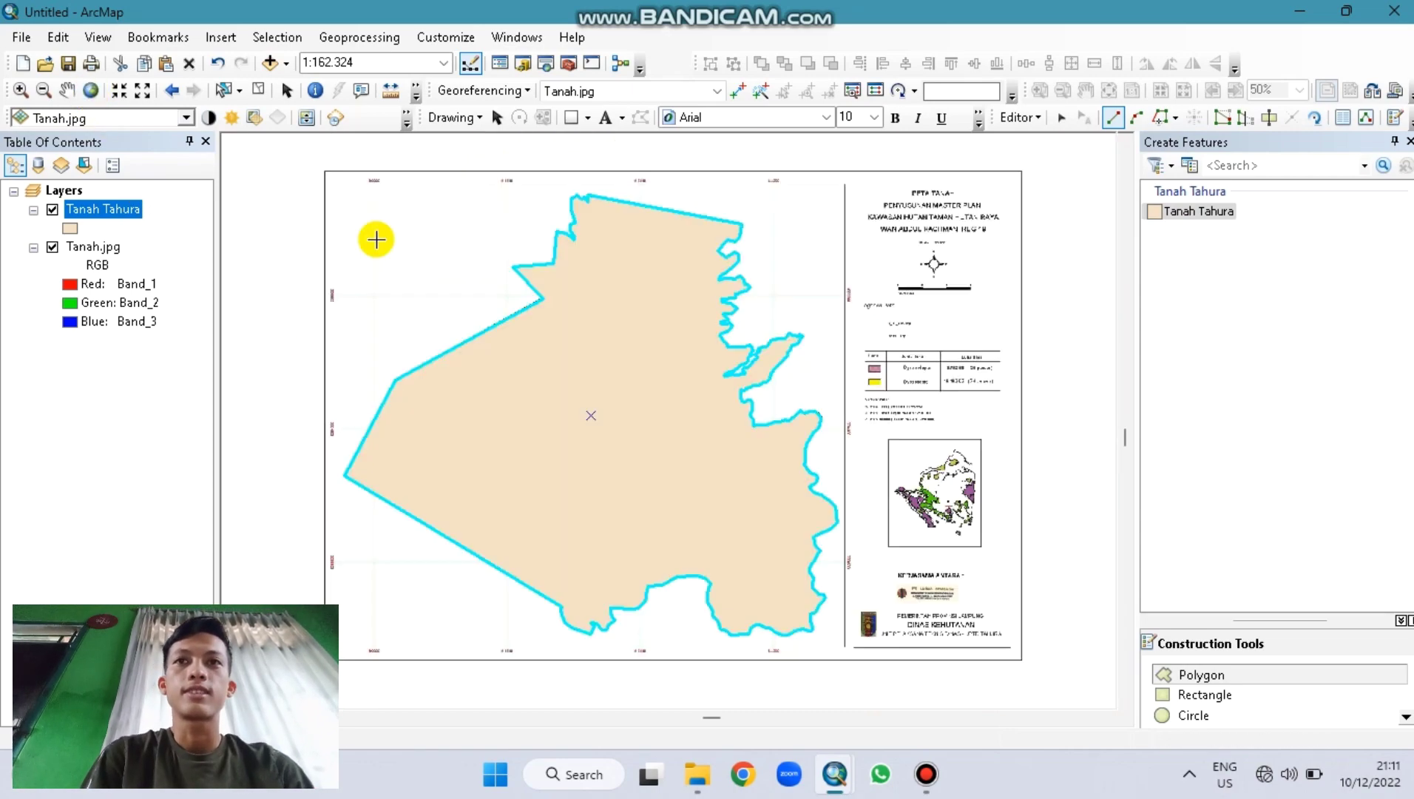
{"action": "left_click", "coordinate": [104, 215]}
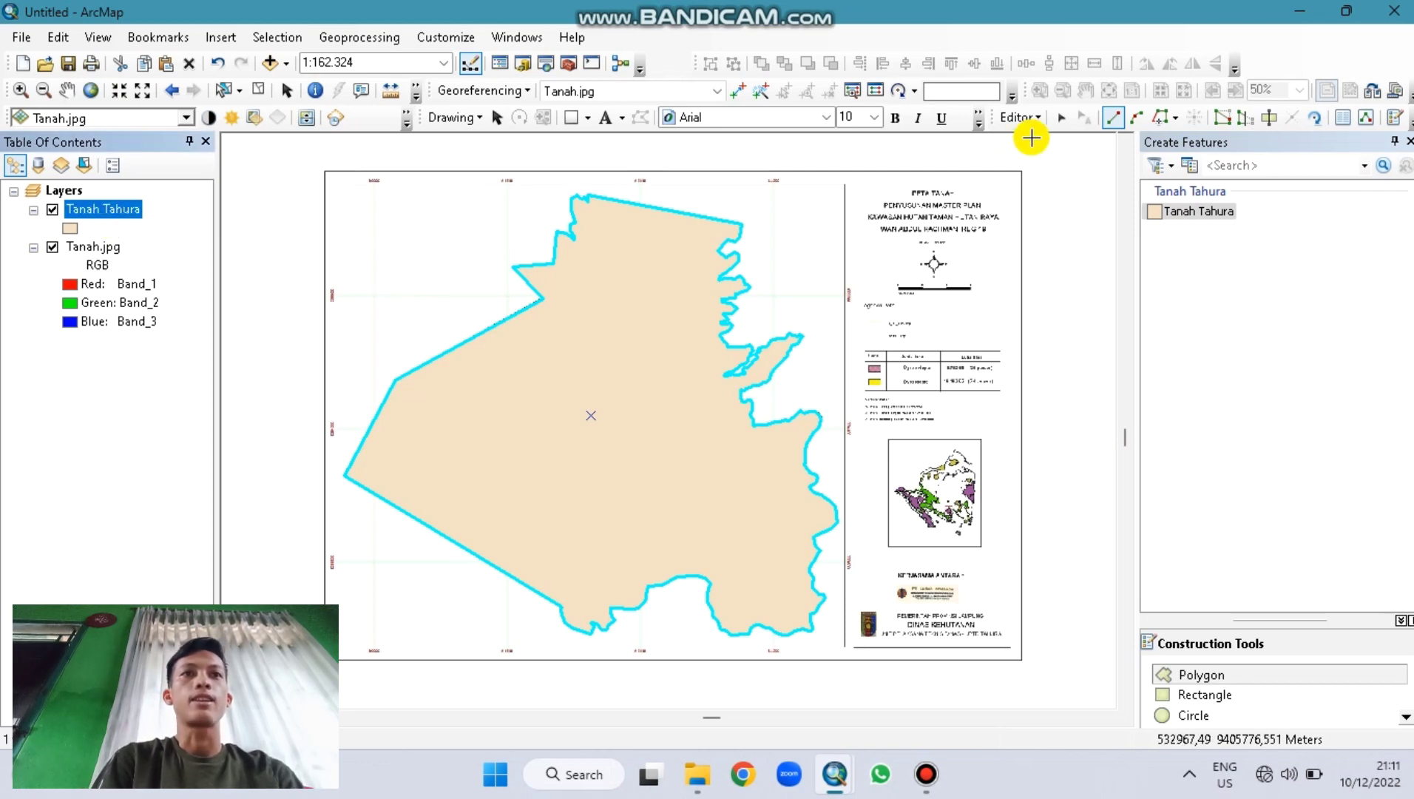
{"action": "left_click", "coordinate": [1019, 117]}
{"action": "left_click", "coordinate": [1045, 164]}
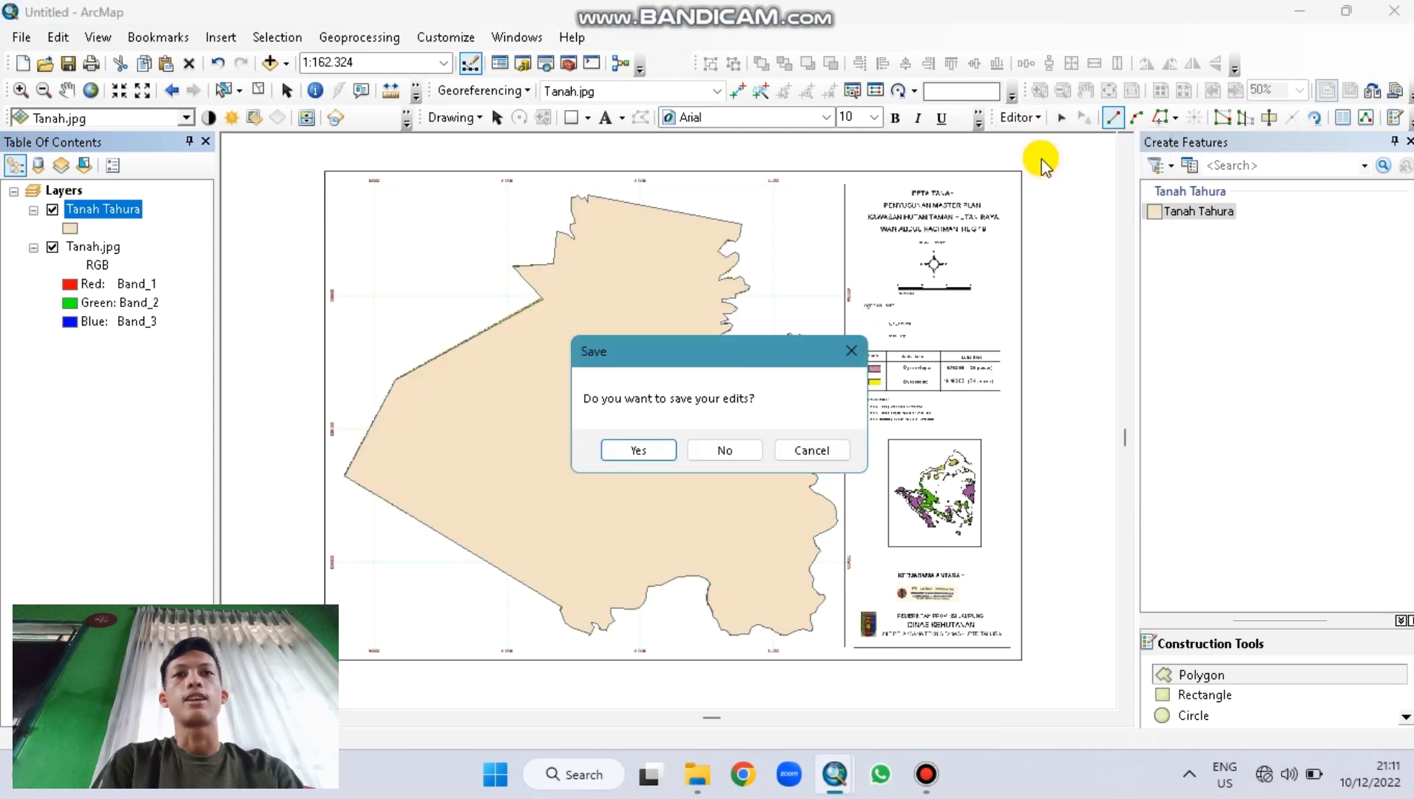
{"action": "left_click", "coordinate": [629, 451]}
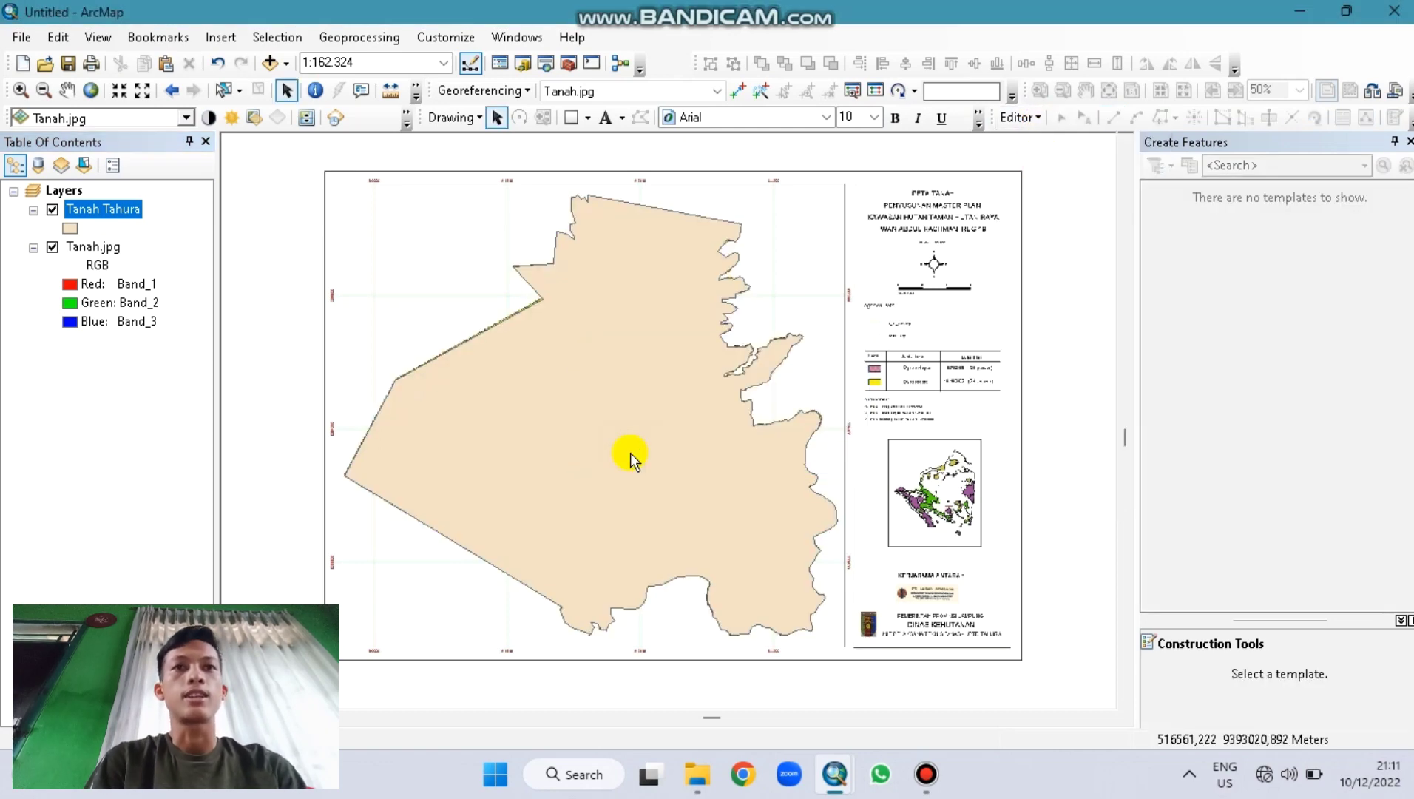
Step: Symbolize Tanah Tahura with a hollow fill and a black outline of width 2
{"action": "left_click", "coordinate": [70, 228]}
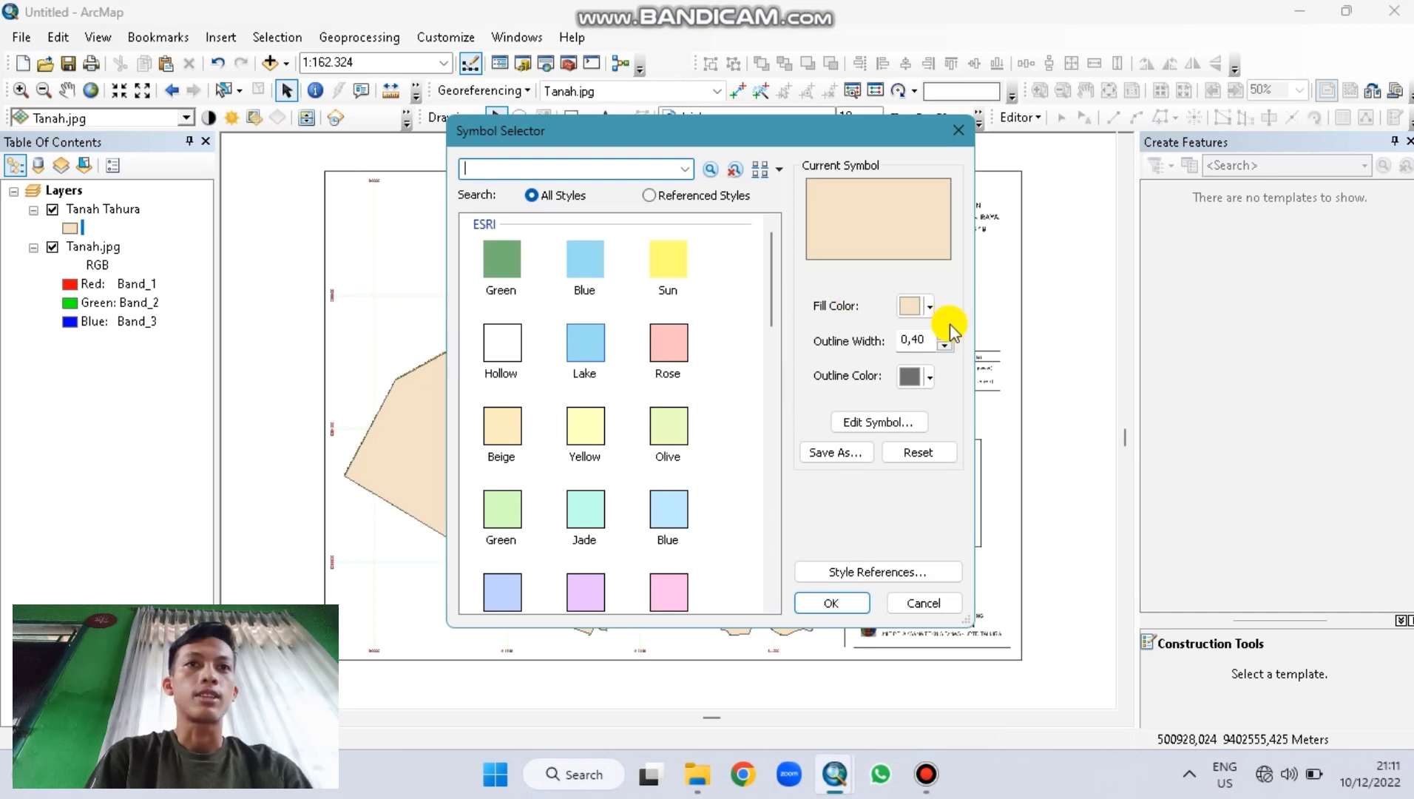
{"action": "left_click", "coordinate": [929, 309]}
{"action": "left_click", "coordinate": [632, 351]}
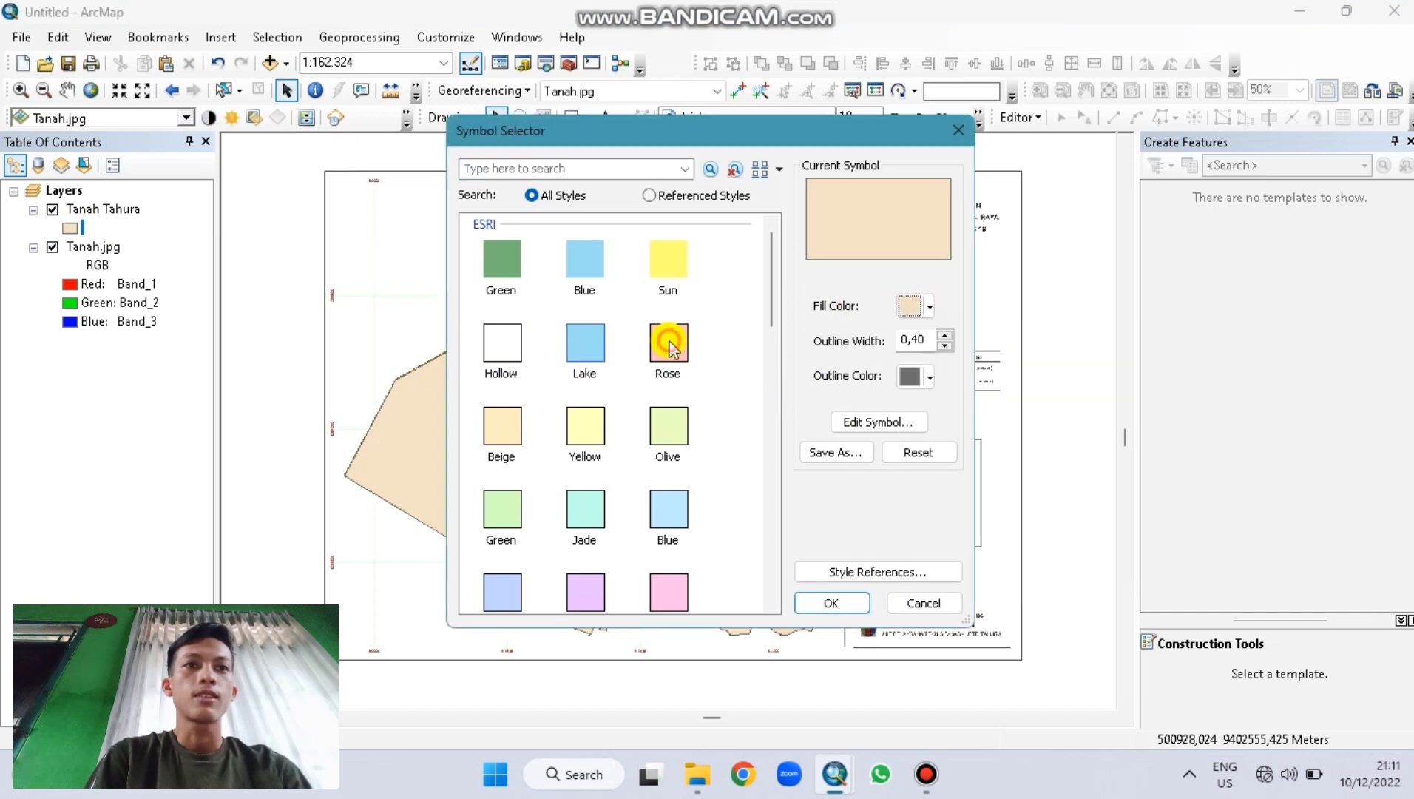
{"action": "left_click", "coordinate": [932, 376]}
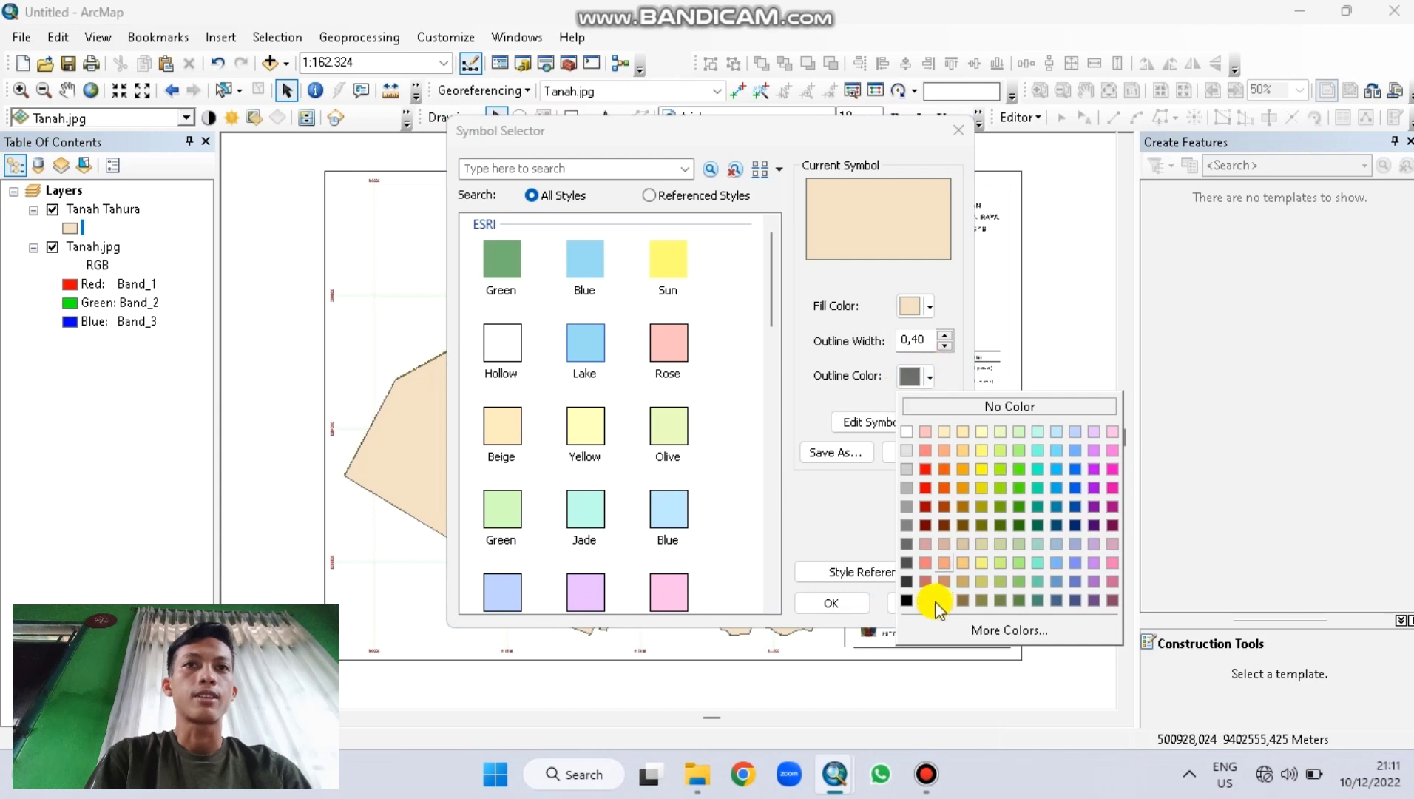
{"action": "left_click", "coordinate": [913, 603]}
{"action": "left_click", "coordinate": [489, 339]}
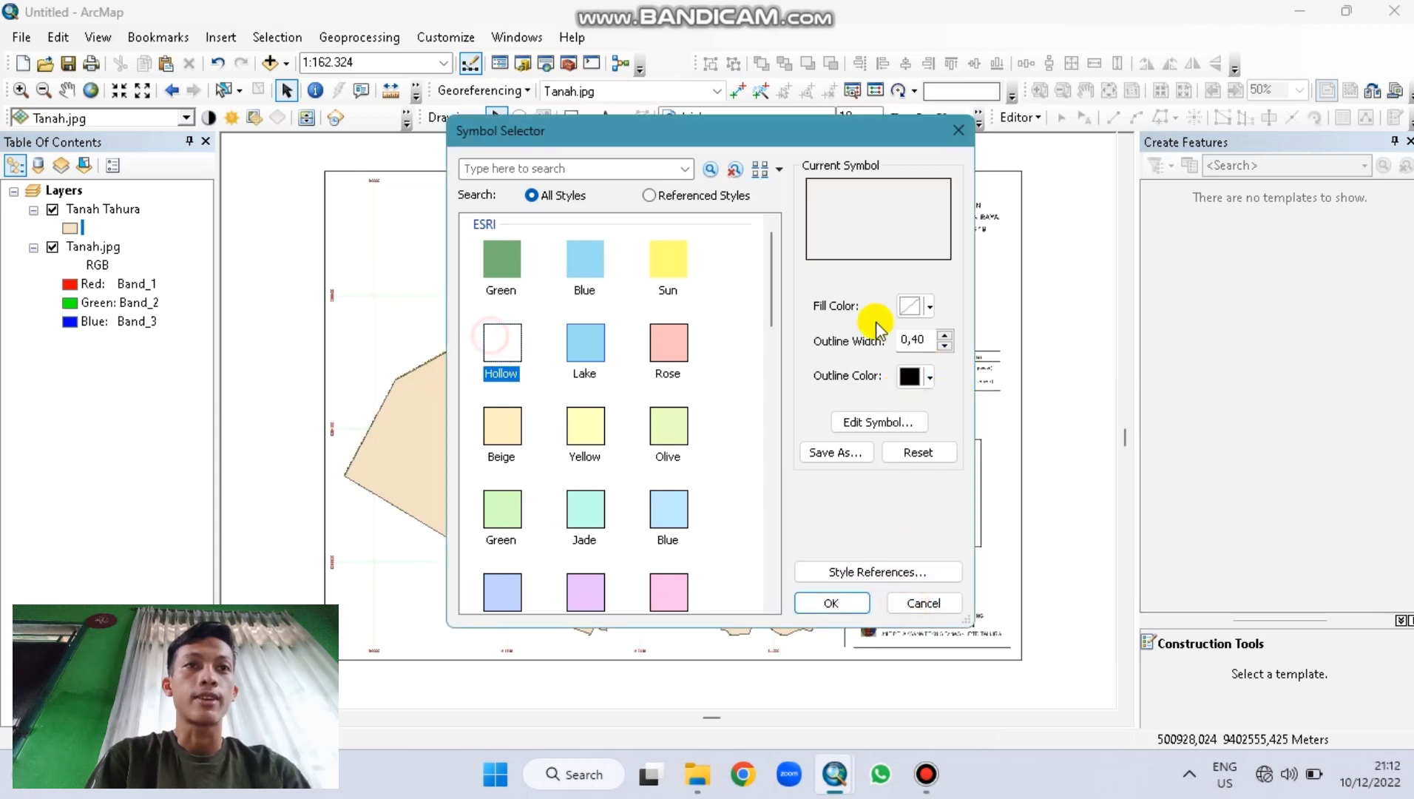
{"action": "left_click", "coordinate": [950, 338]}
{"action": "type", "text": "2"}
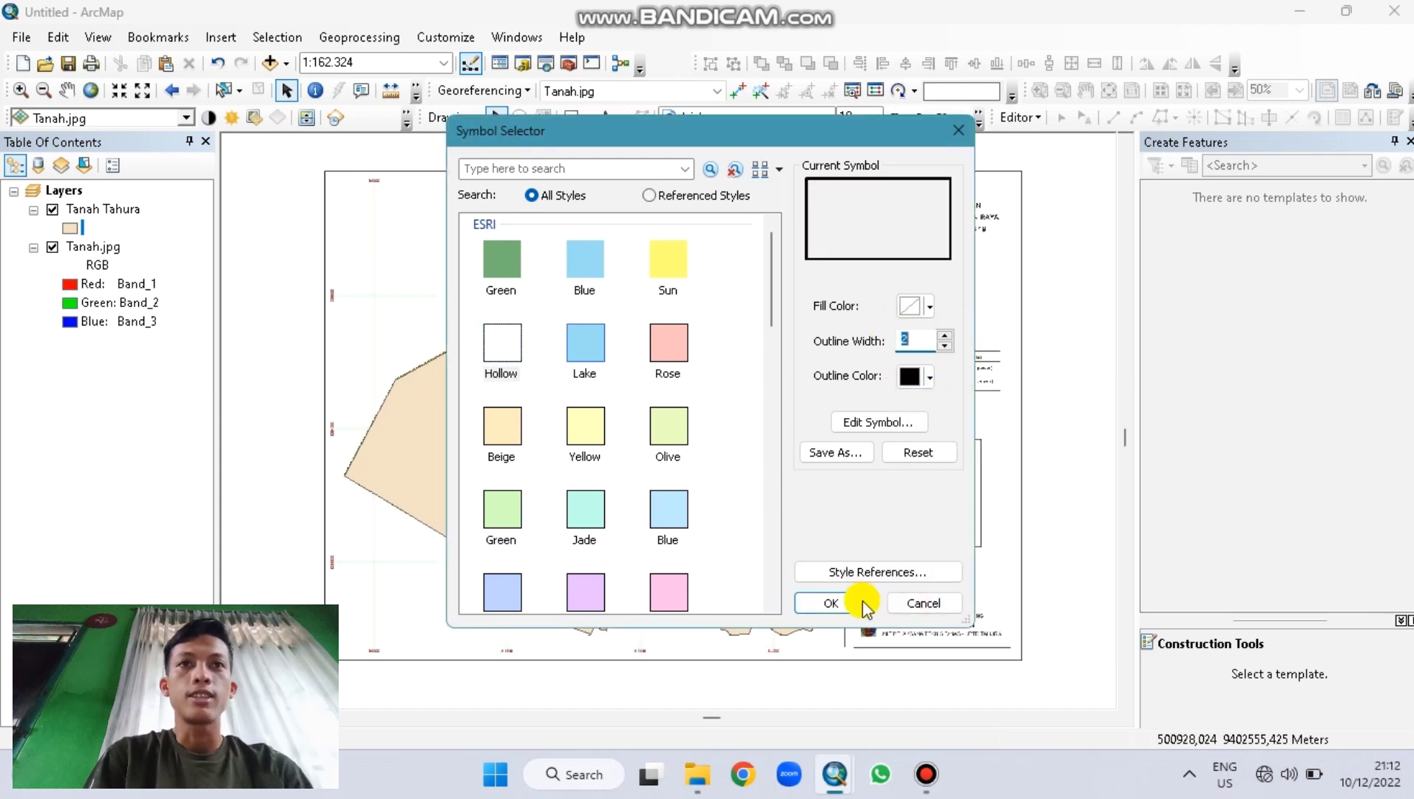
{"action": "left_click", "coordinate": [850, 605]}
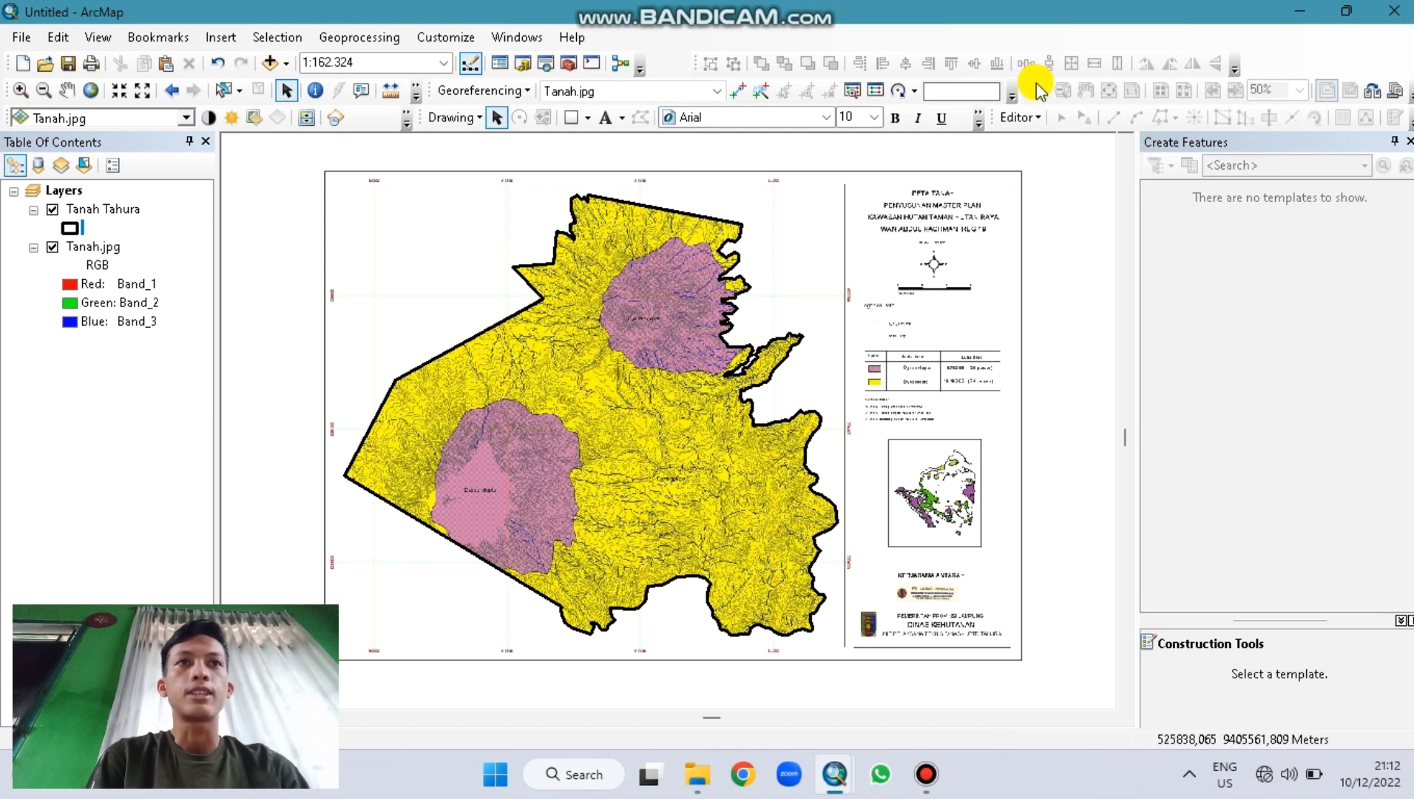
Step: Start editing, select the Tanah Tahura polygon, and activate the sketch tool inside it
{"action": "left_click", "coordinate": [1024, 121]}
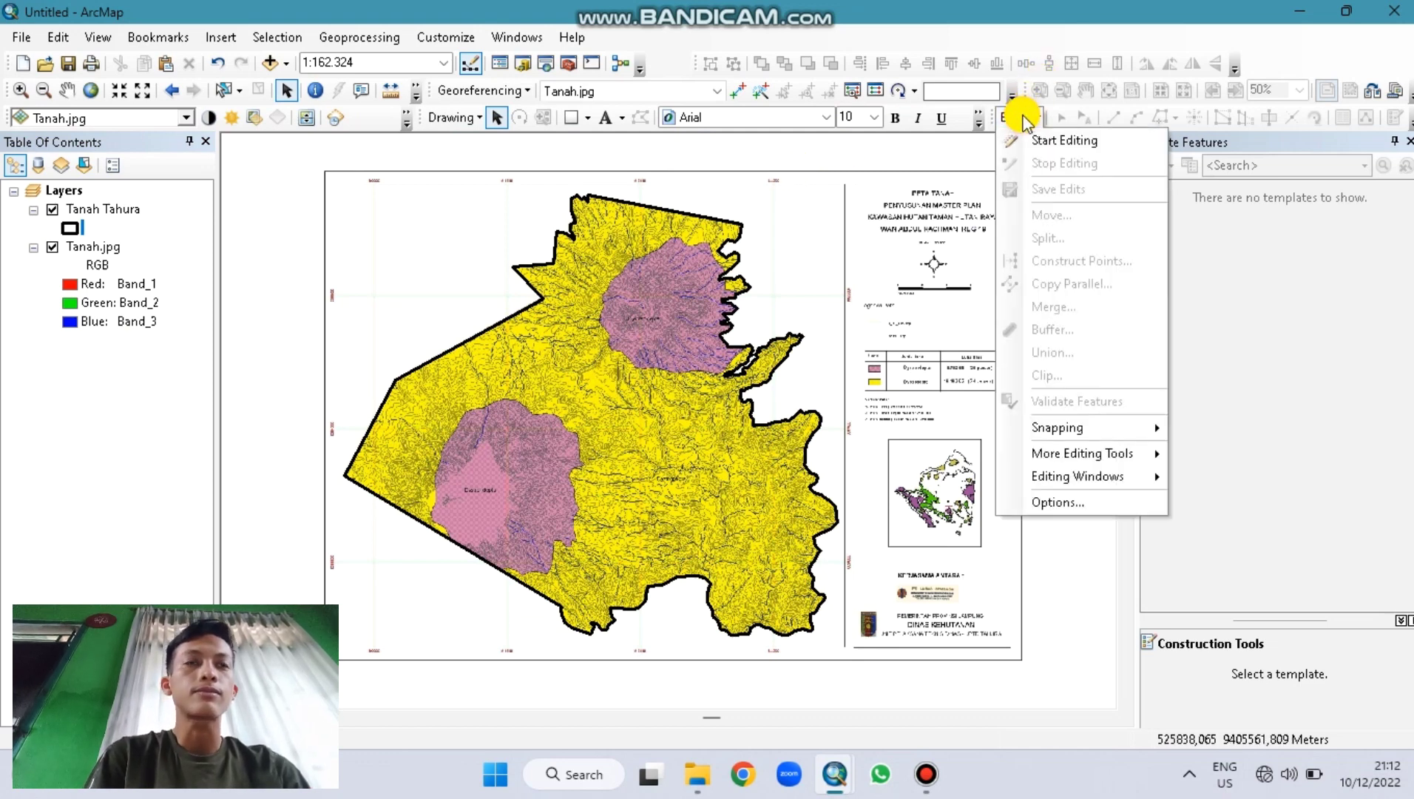
{"action": "left_click", "coordinate": [1045, 139]}
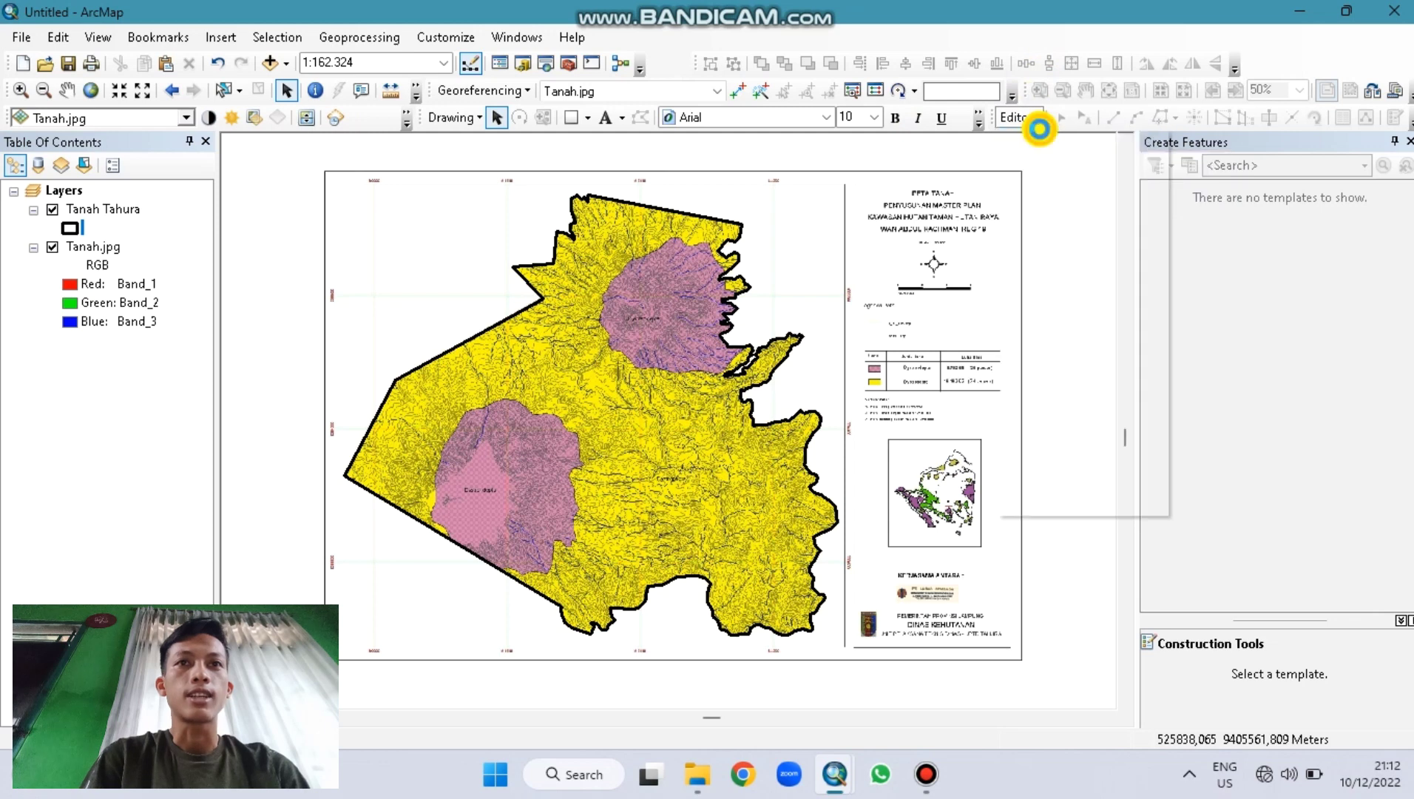
{"action": "left_click", "coordinate": [1060, 117]}
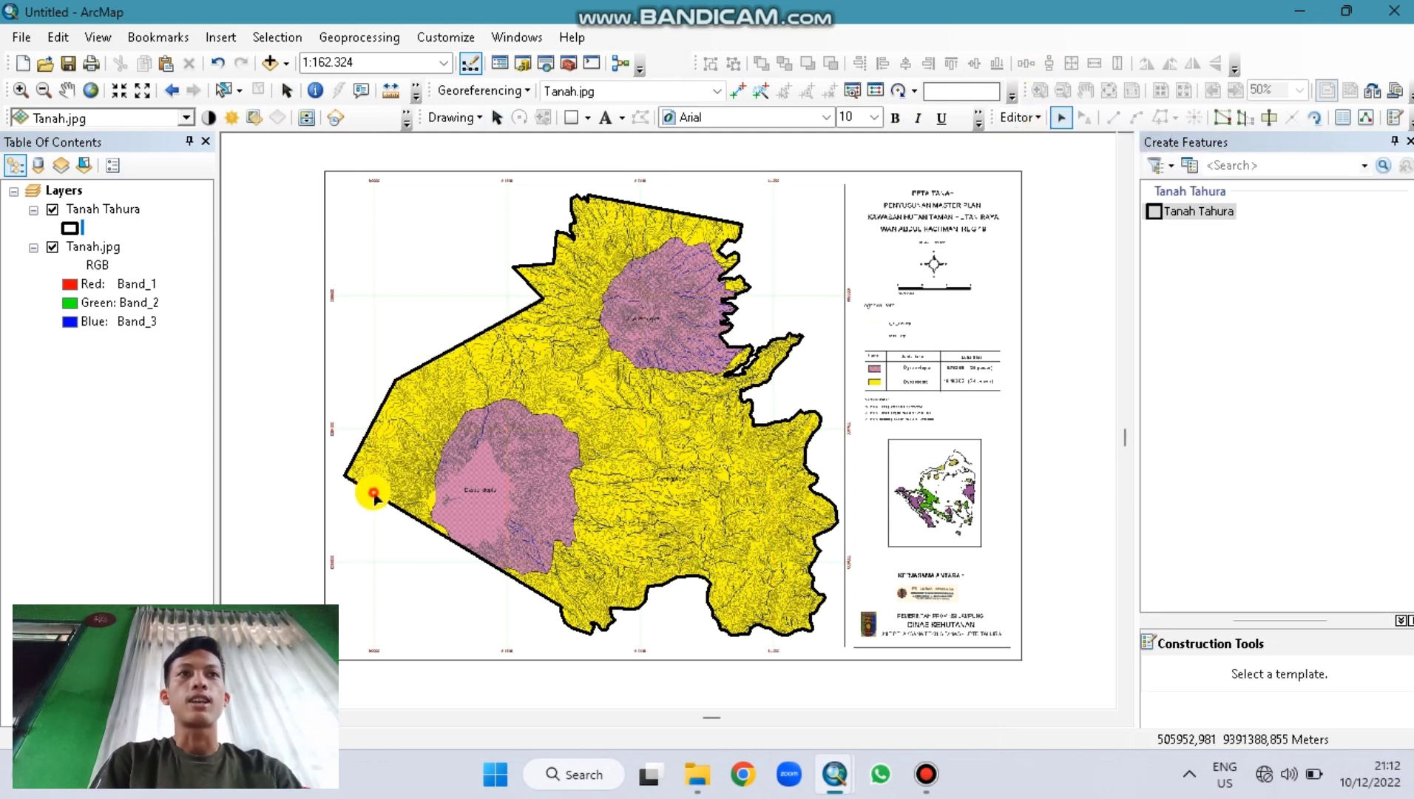
{"action": "left_click", "coordinate": [373, 496]}
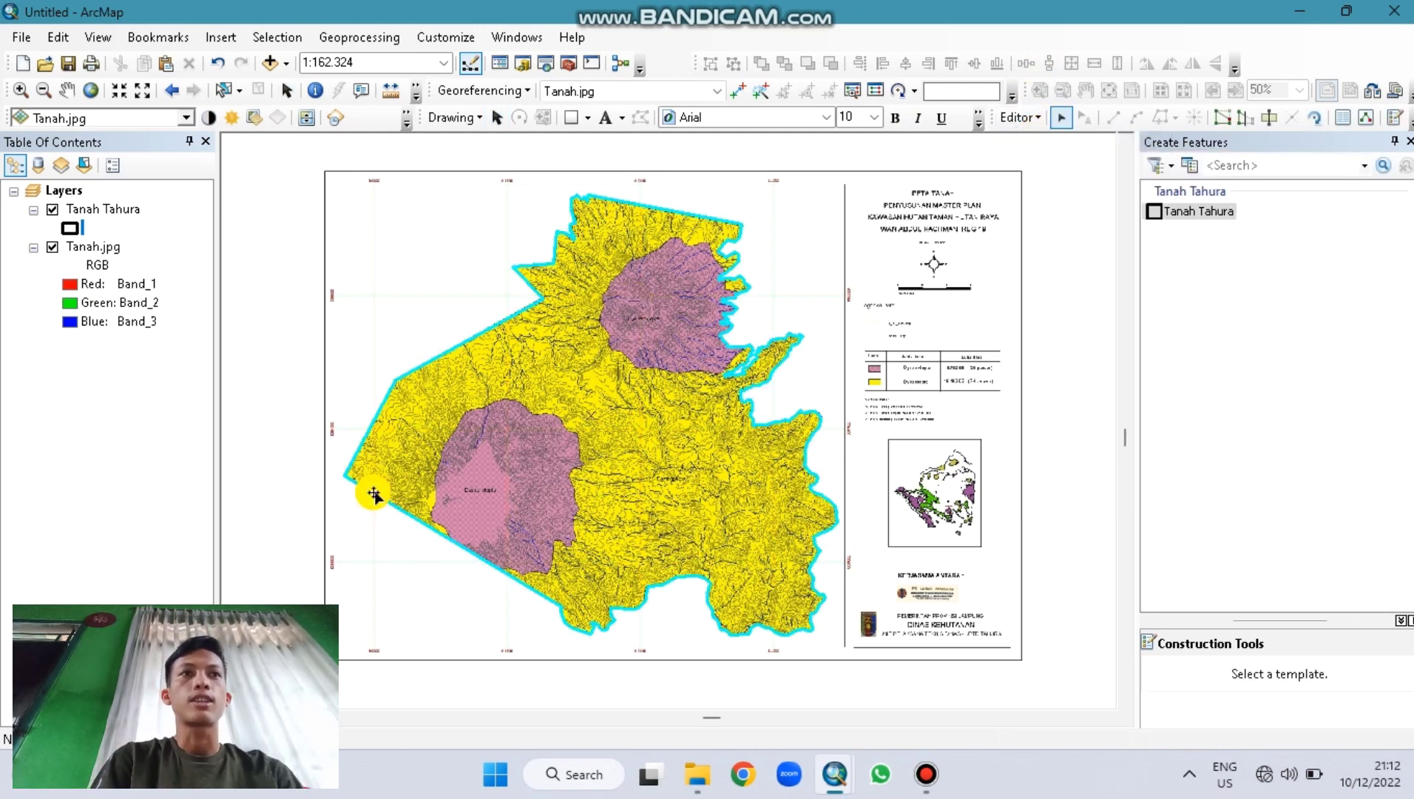
{"action": "left_click", "coordinate": [1266, 118]}
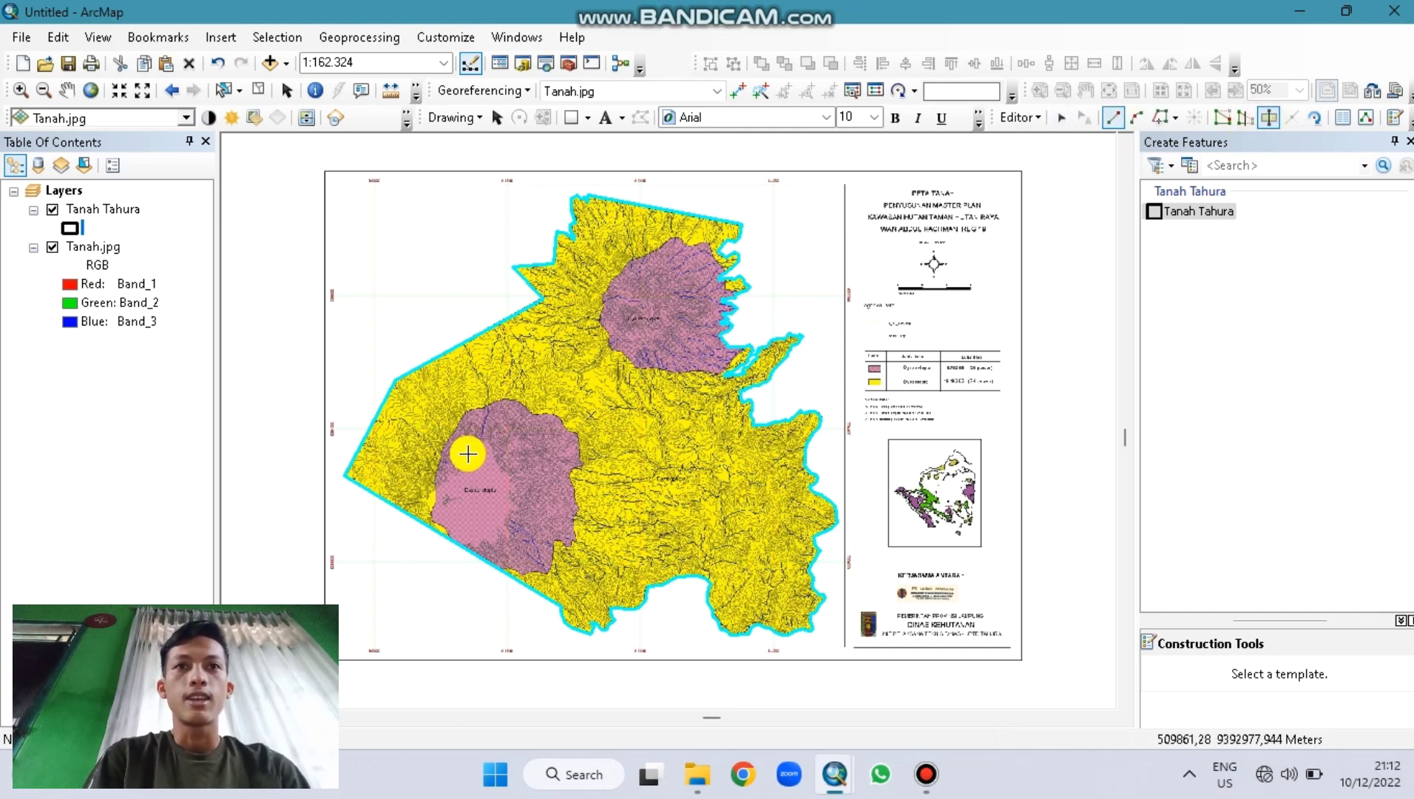
Step: Zoom in and trace the Dystrandepts unit's western edge upward from the Tahura boundary
{"action": "scroll", "coordinate": [467, 453], "scroll_direction": "up", "scroll_amount": 1}
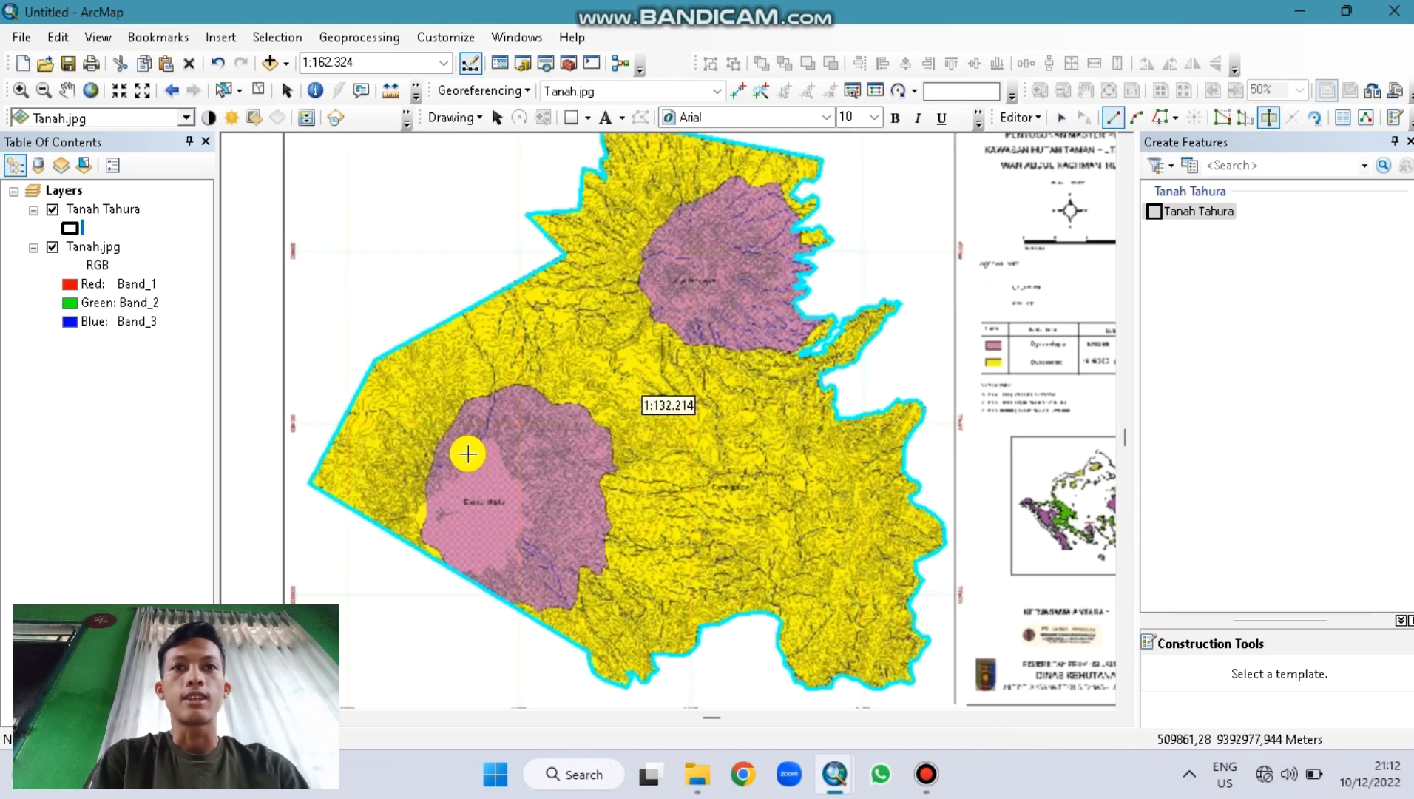
{"action": "scroll", "coordinate": [468, 454], "scroll_direction": "up", "scroll_amount": 2}
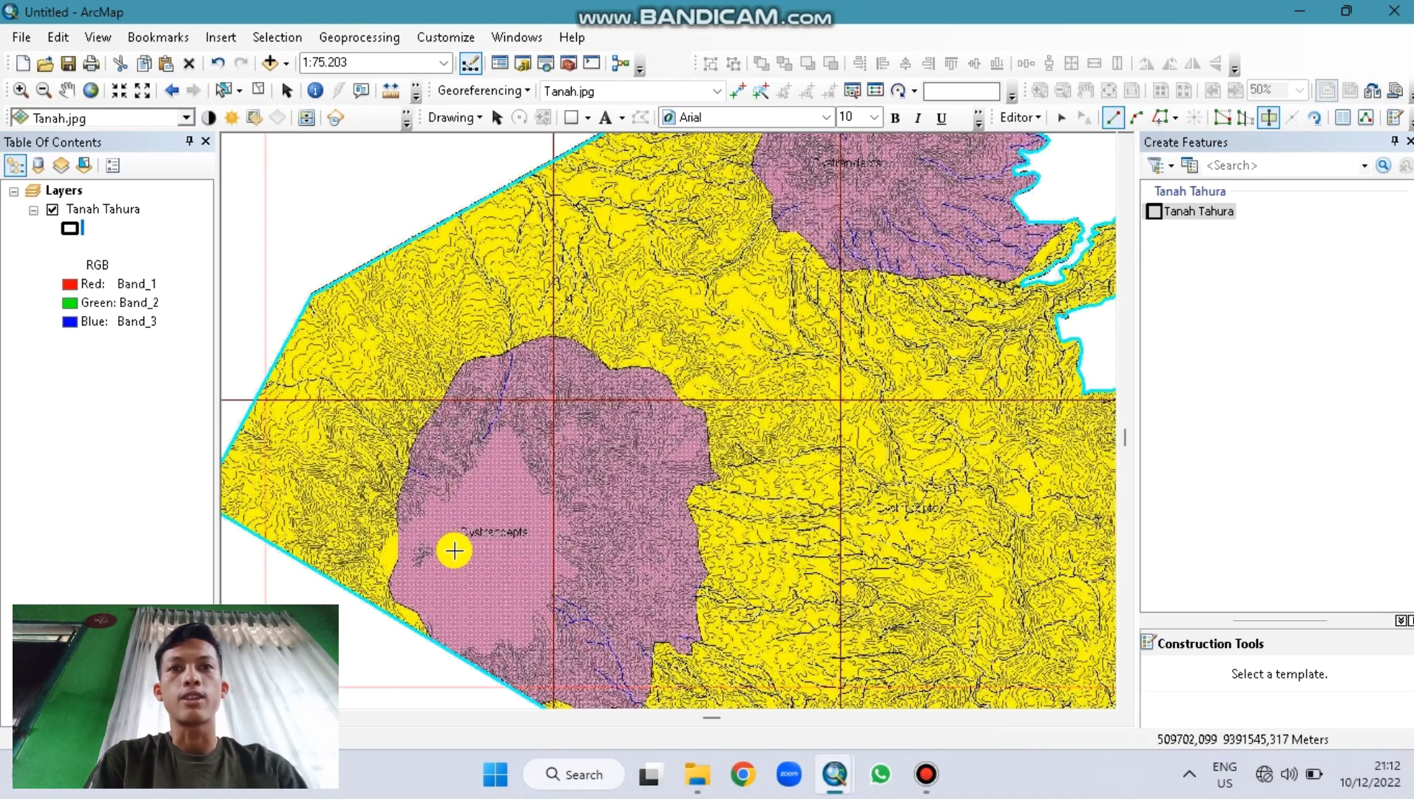
{"action": "left_click", "coordinate": [434, 642]}
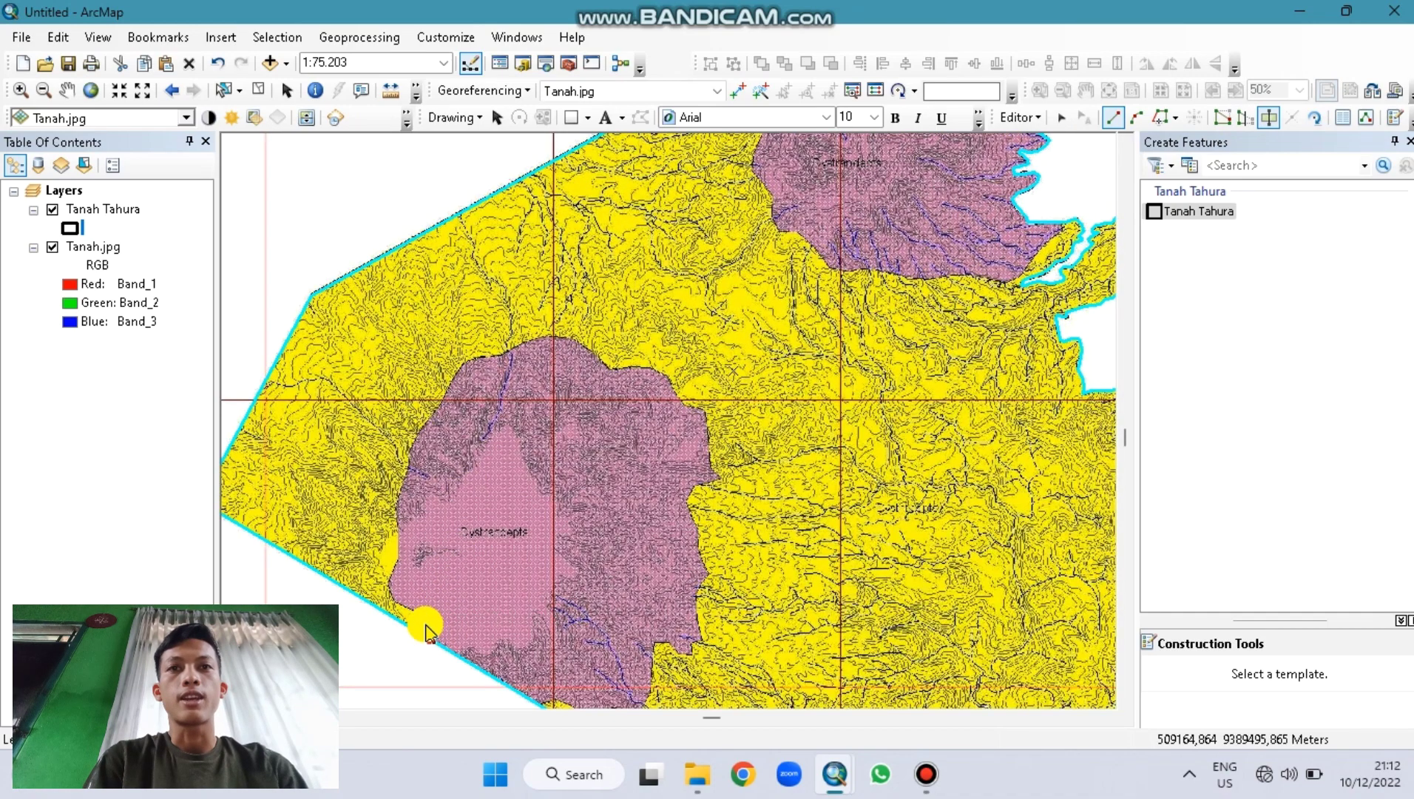
{"action": "left_click", "coordinate": [419, 612]}
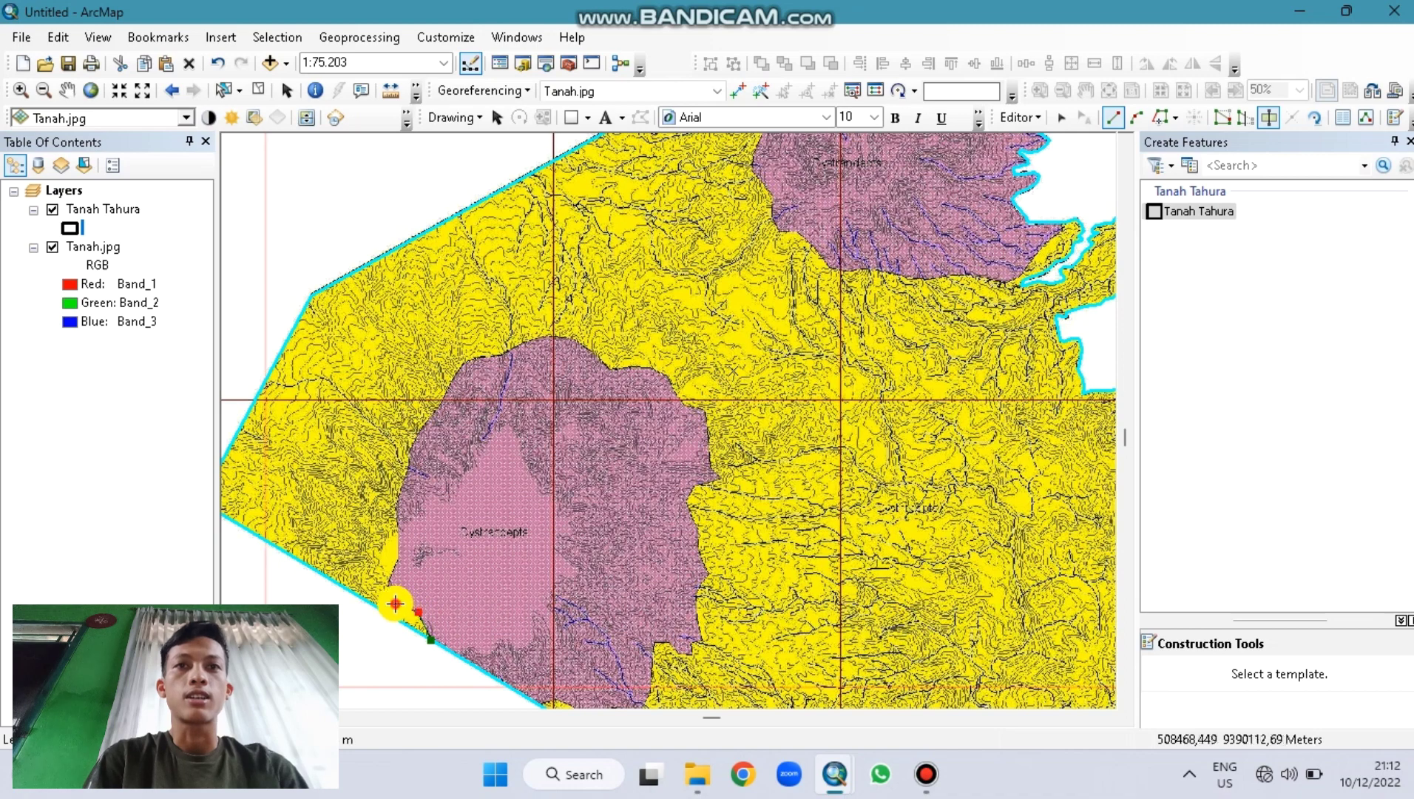
{"action": "left_click", "coordinate": [388, 586]}
{"action": "left_click", "coordinate": [387, 578]}
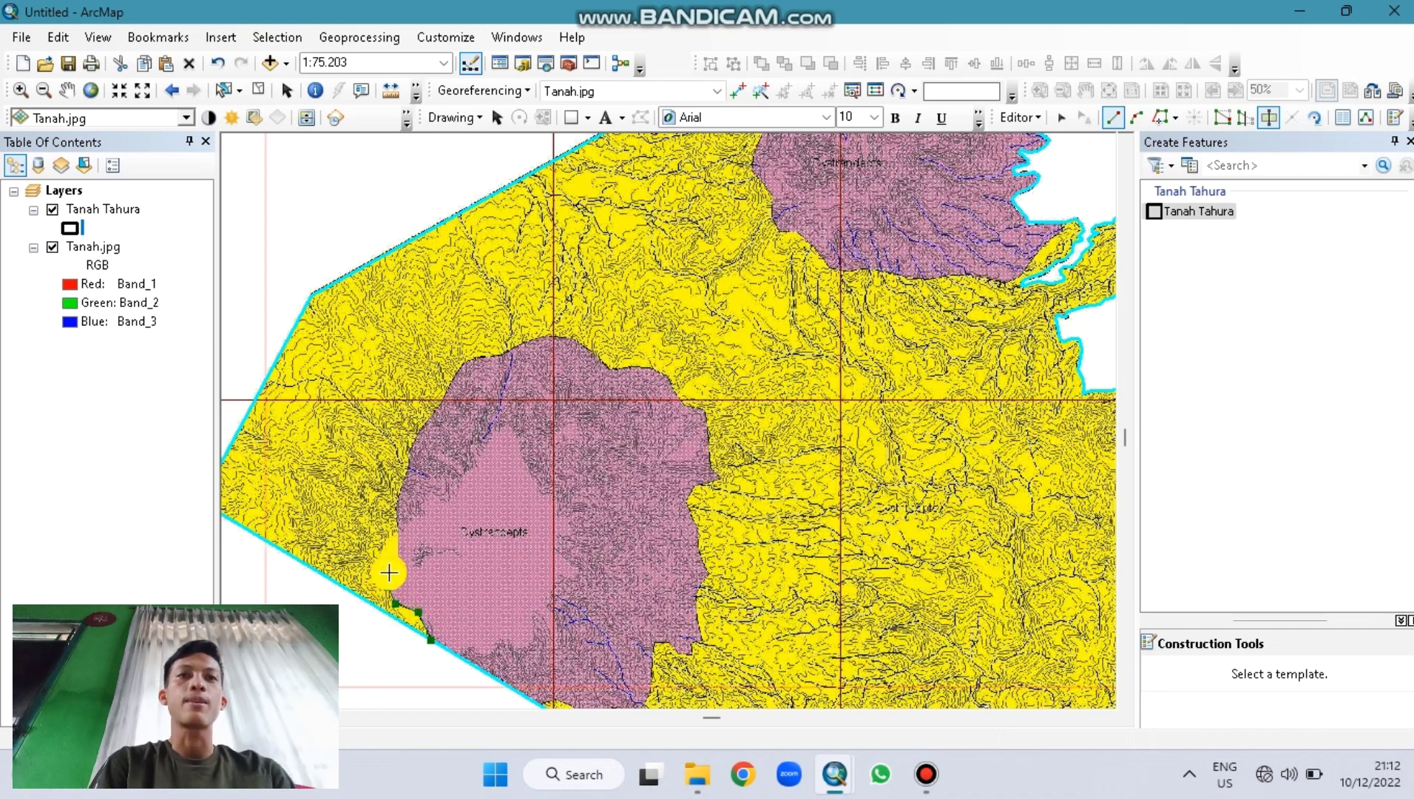
{"action": "left_click", "coordinate": [394, 560]}
{"action": "left_click", "coordinate": [397, 547]}
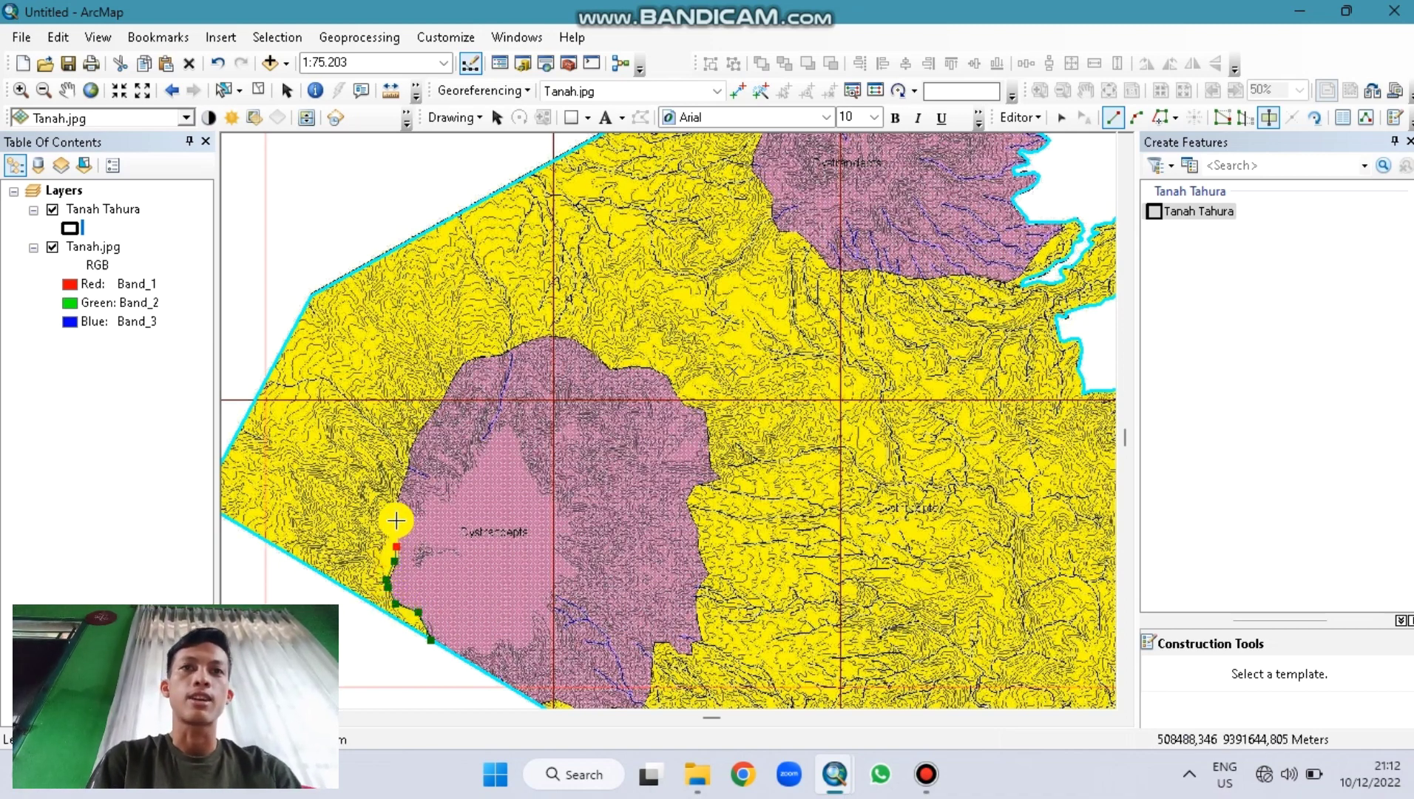
{"action": "left_click", "coordinate": [395, 508]}
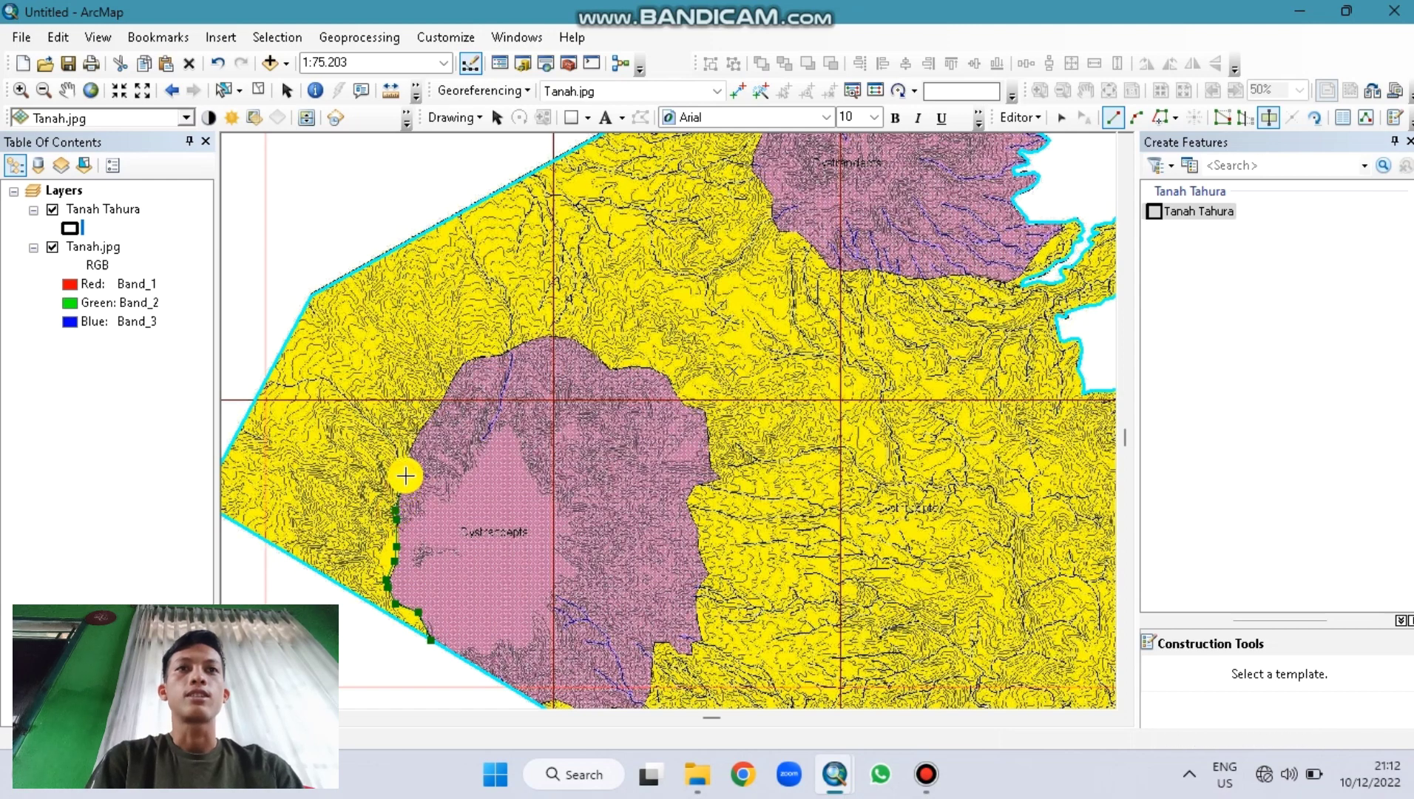
{"action": "left_click", "coordinate": [407, 456]}
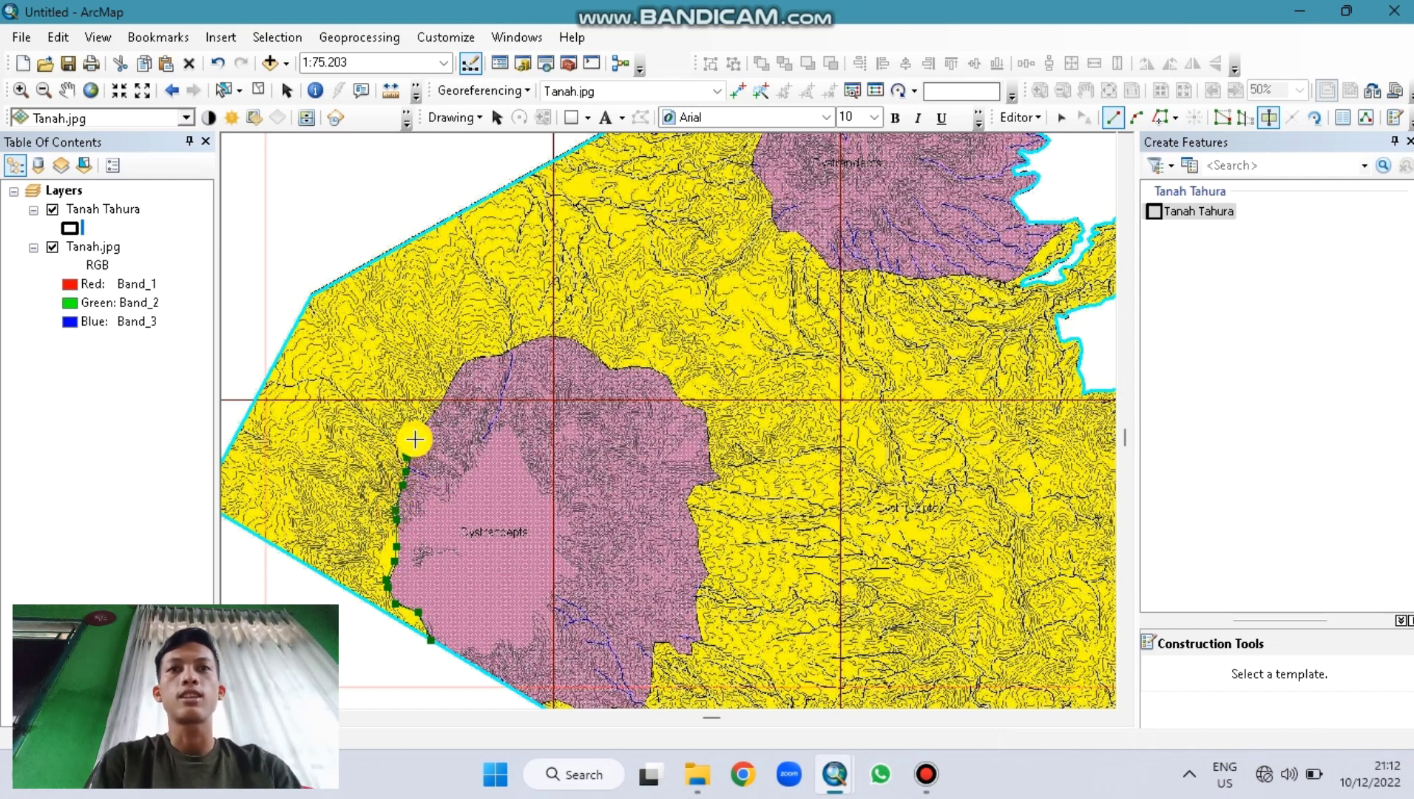
{"action": "left_click", "coordinate": [430, 418]}
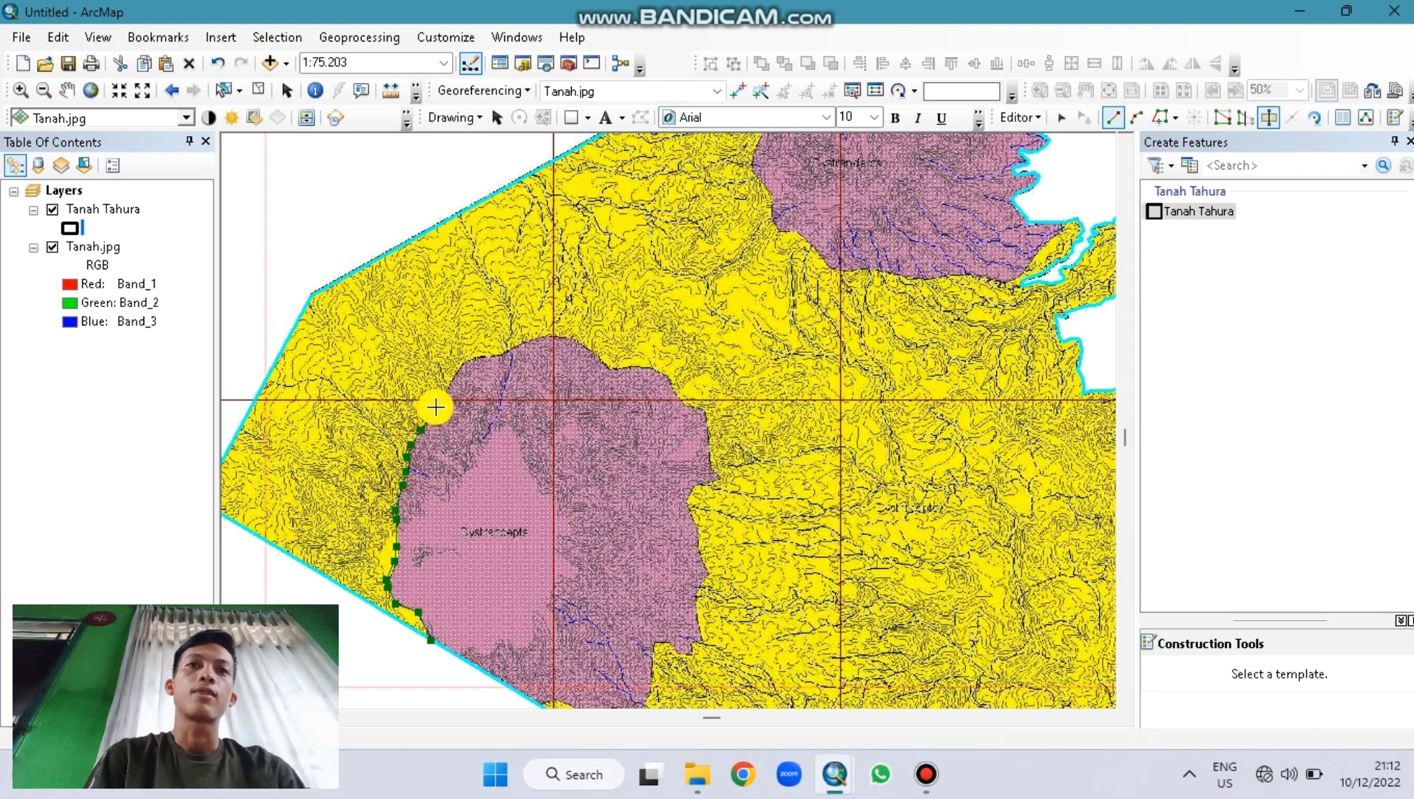
Step: Trace around the top-left corner and along the Dystrandepts unit's top edge rightward
{"action": "left_click", "coordinate": [443, 394]}
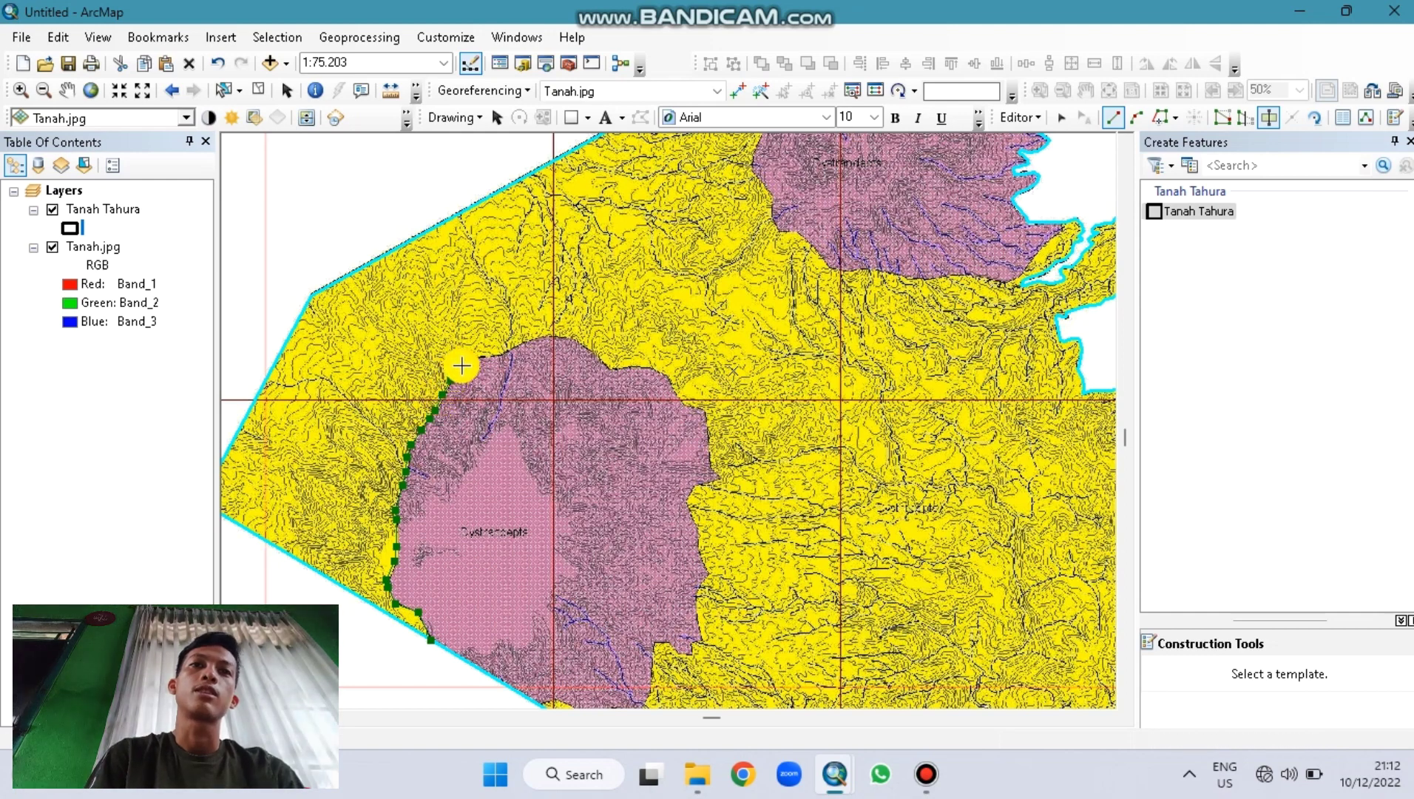
{"action": "left_click", "coordinate": [483, 356]}
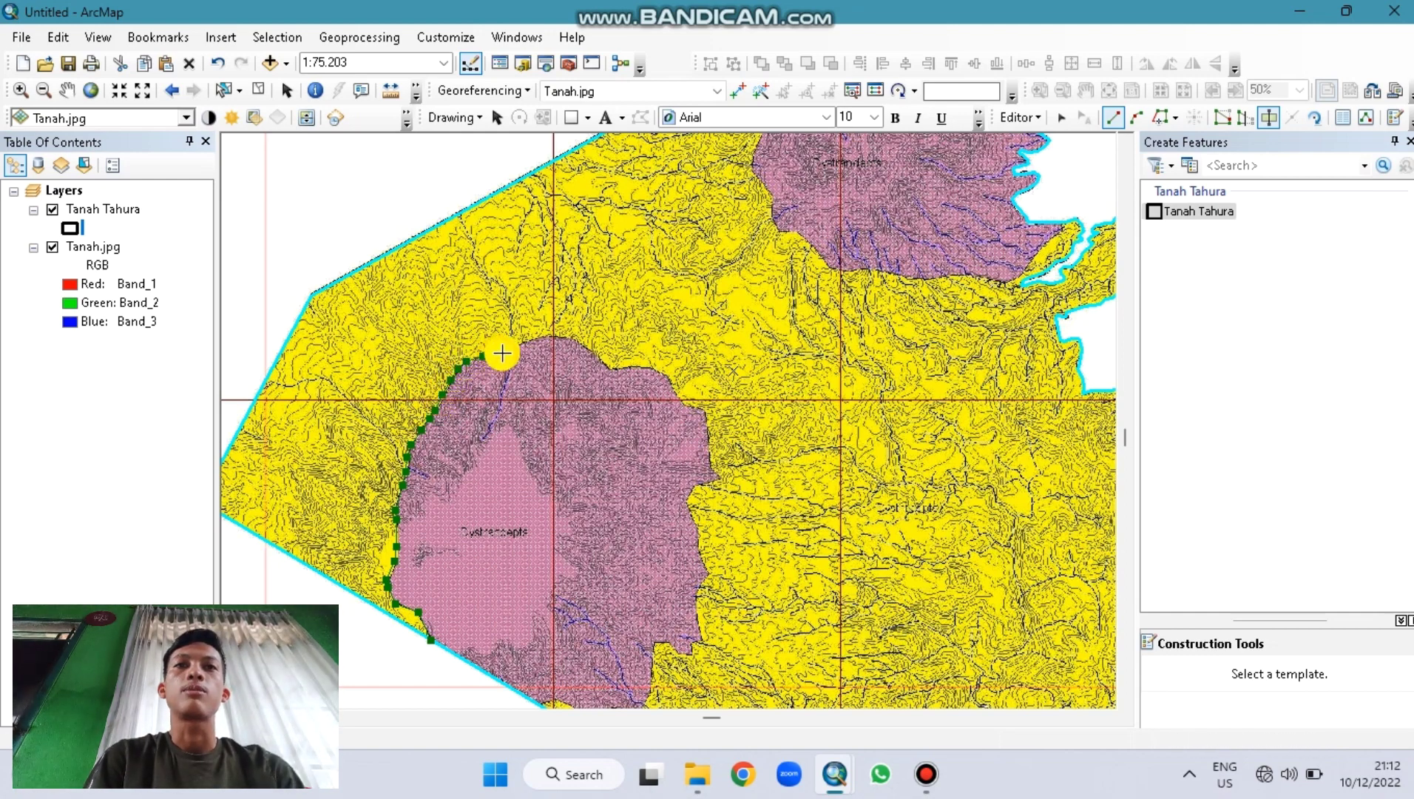
{"action": "left_click", "coordinate": [511, 348]}
{"action": "left_click", "coordinate": [527, 339]}
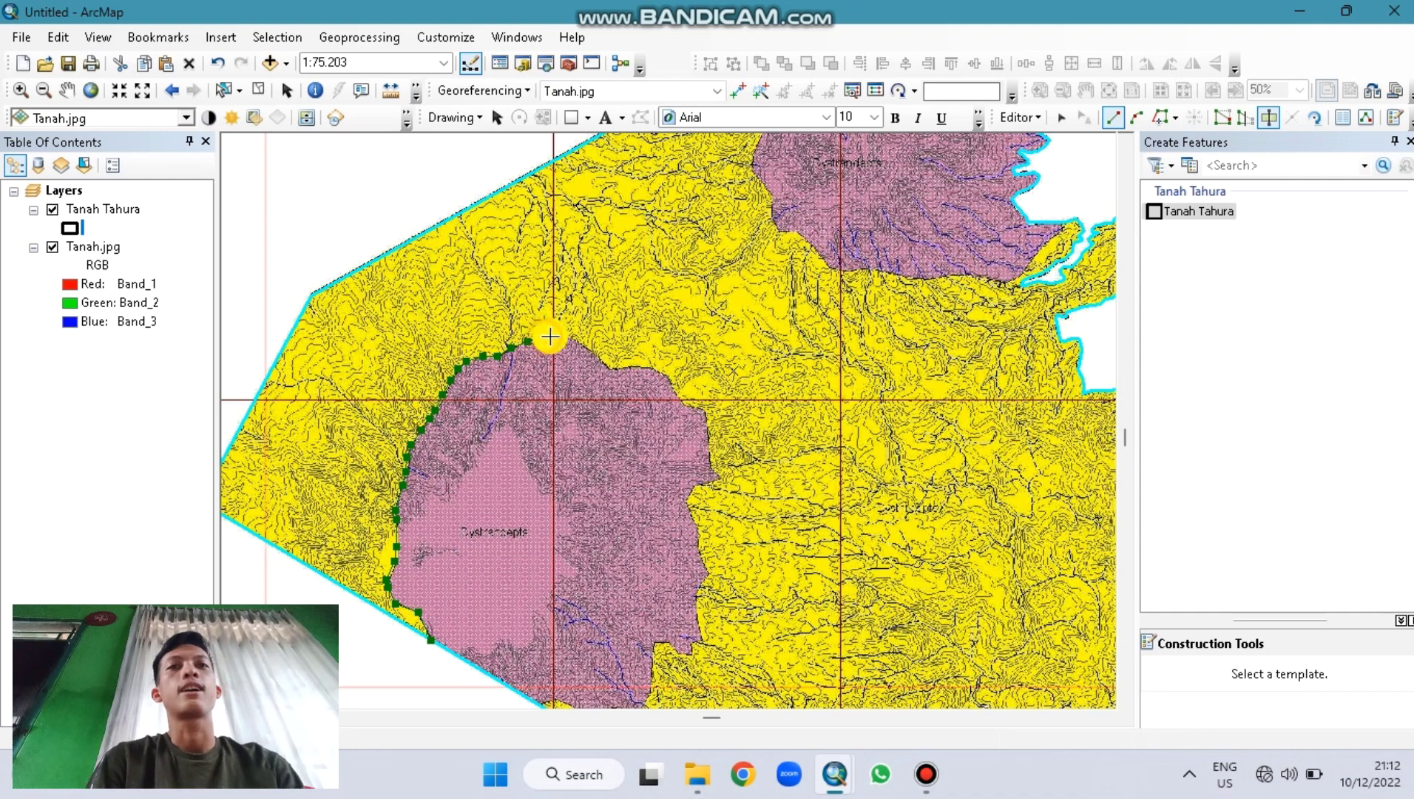
{"action": "left_click", "coordinate": [562, 336]}
{"action": "left_click", "coordinate": [579, 343]}
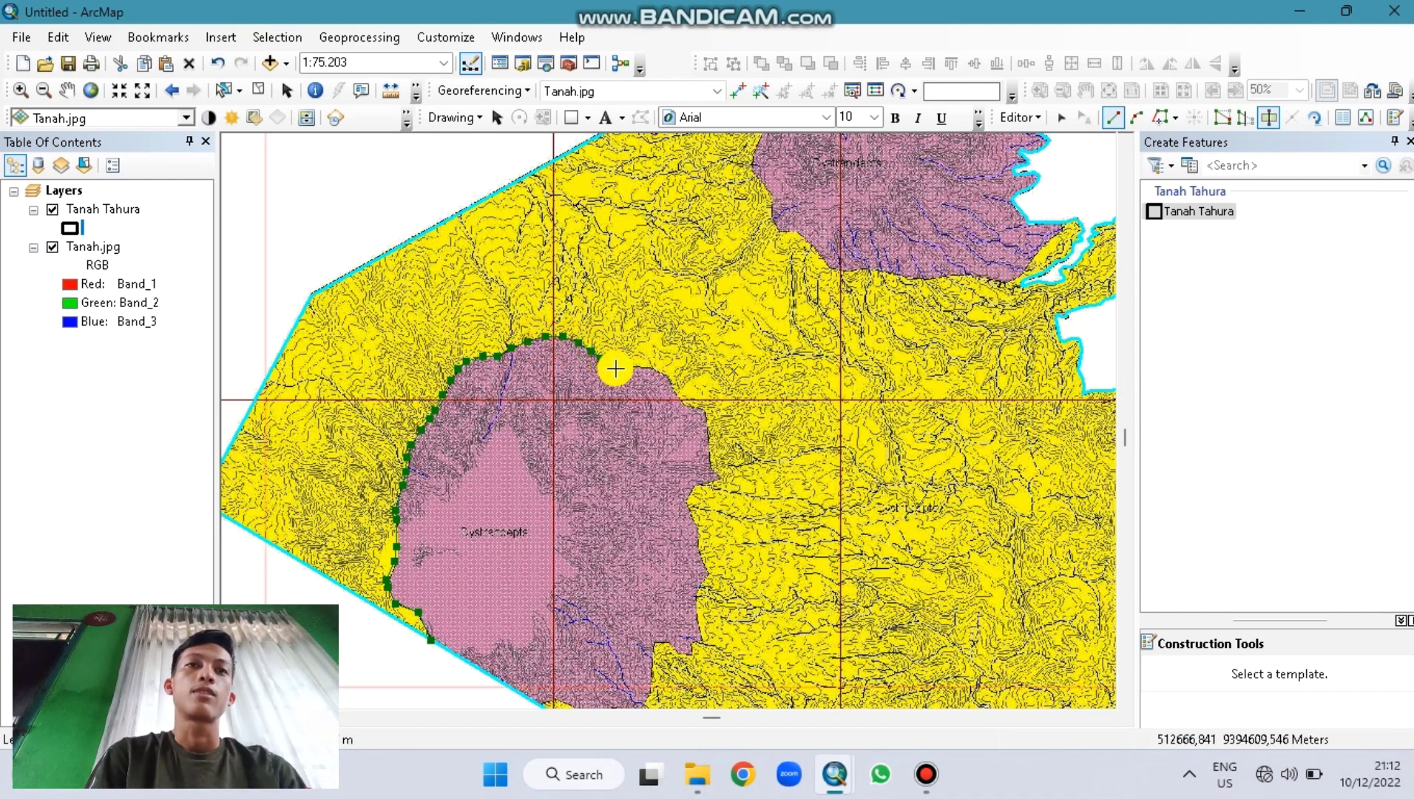
{"action": "left_click", "coordinate": [616, 368]}
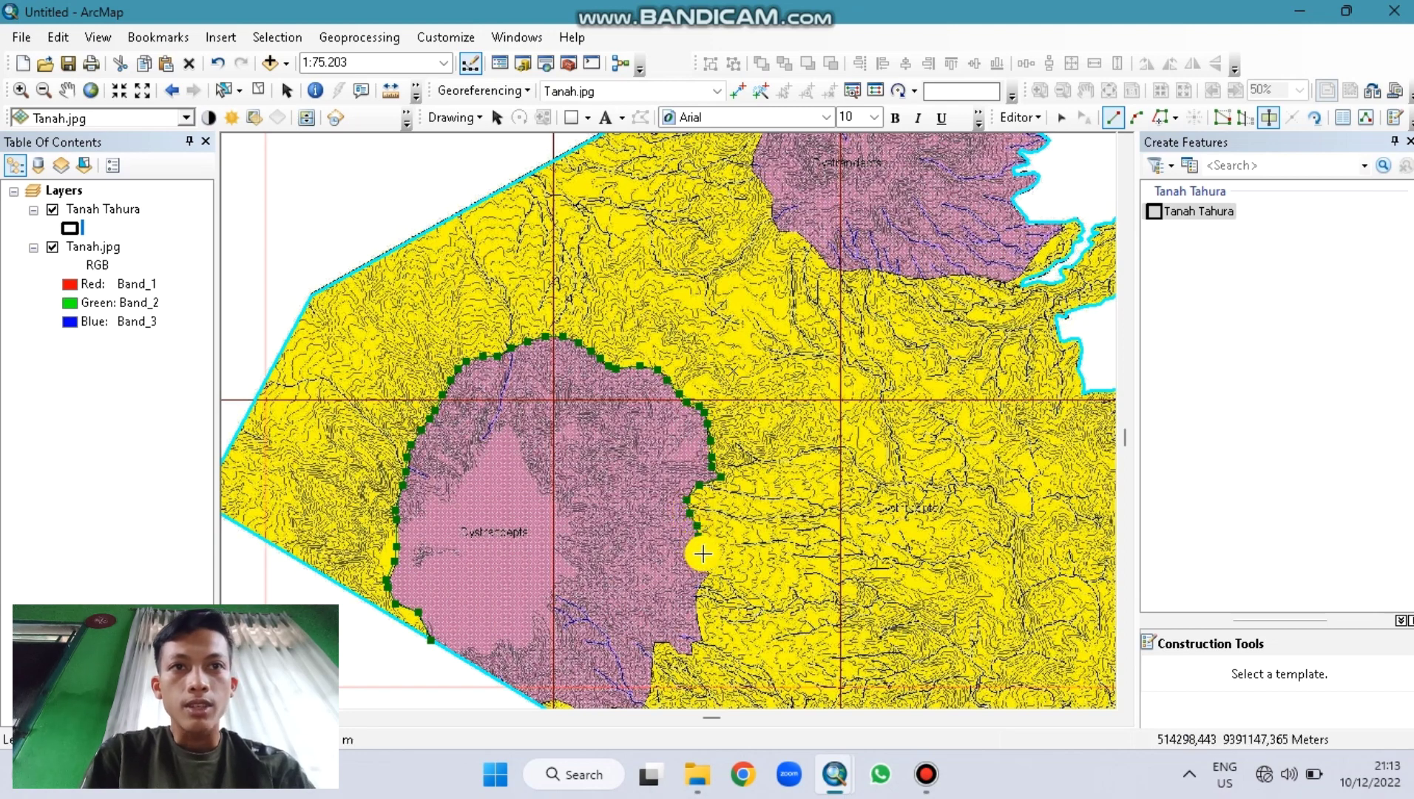
Step: Trace down the east edge and along the southern boundary, then double-click to commit the polygon
{"action": "left_click", "coordinate": [697, 599]}
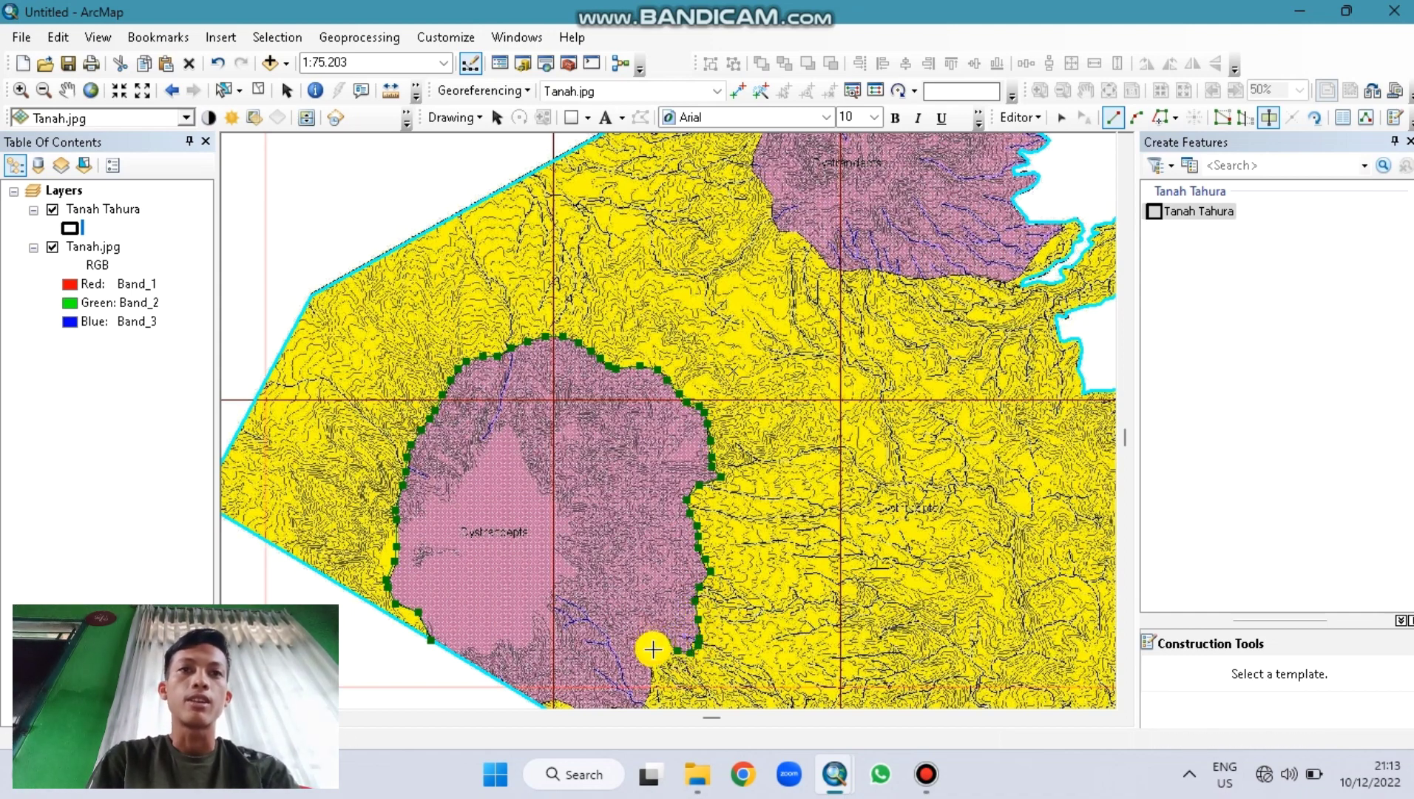
{"action": "left_click", "coordinate": [653, 656]}
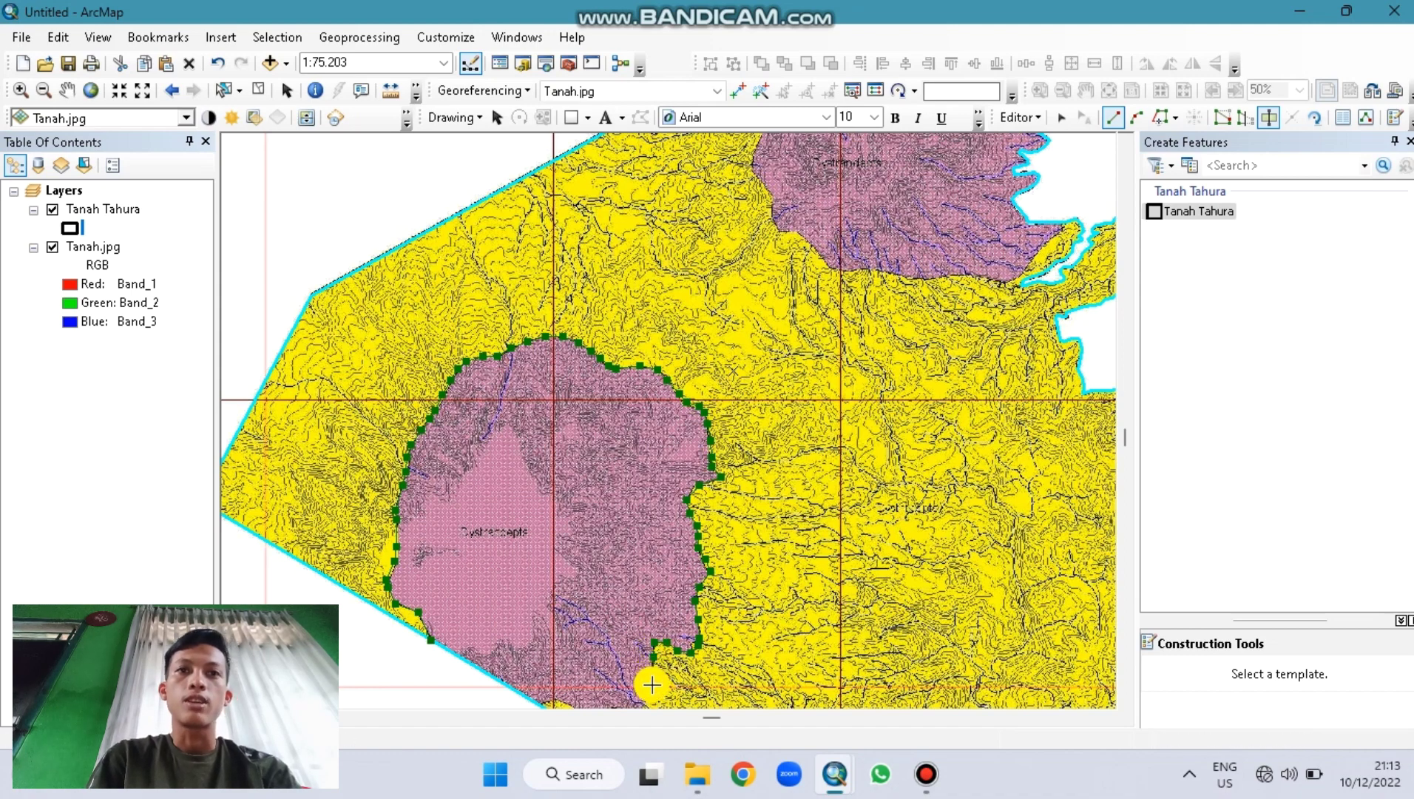
{"action": "left_click", "coordinate": [645, 694]}
{"action": "key", "text": "Down"}
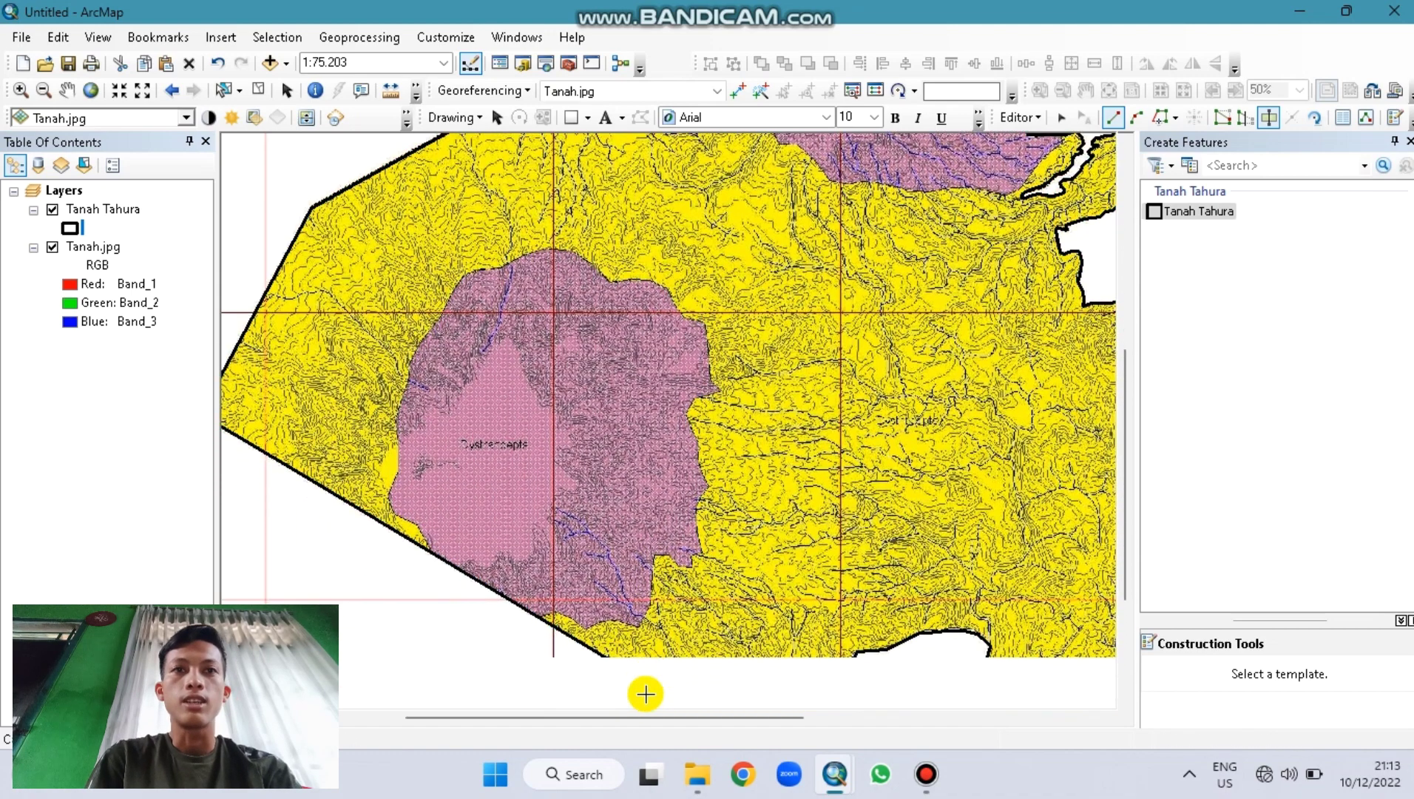
{"action": "left_click", "coordinate": [640, 608]}
{"action": "left_click", "coordinate": [613, 604]}
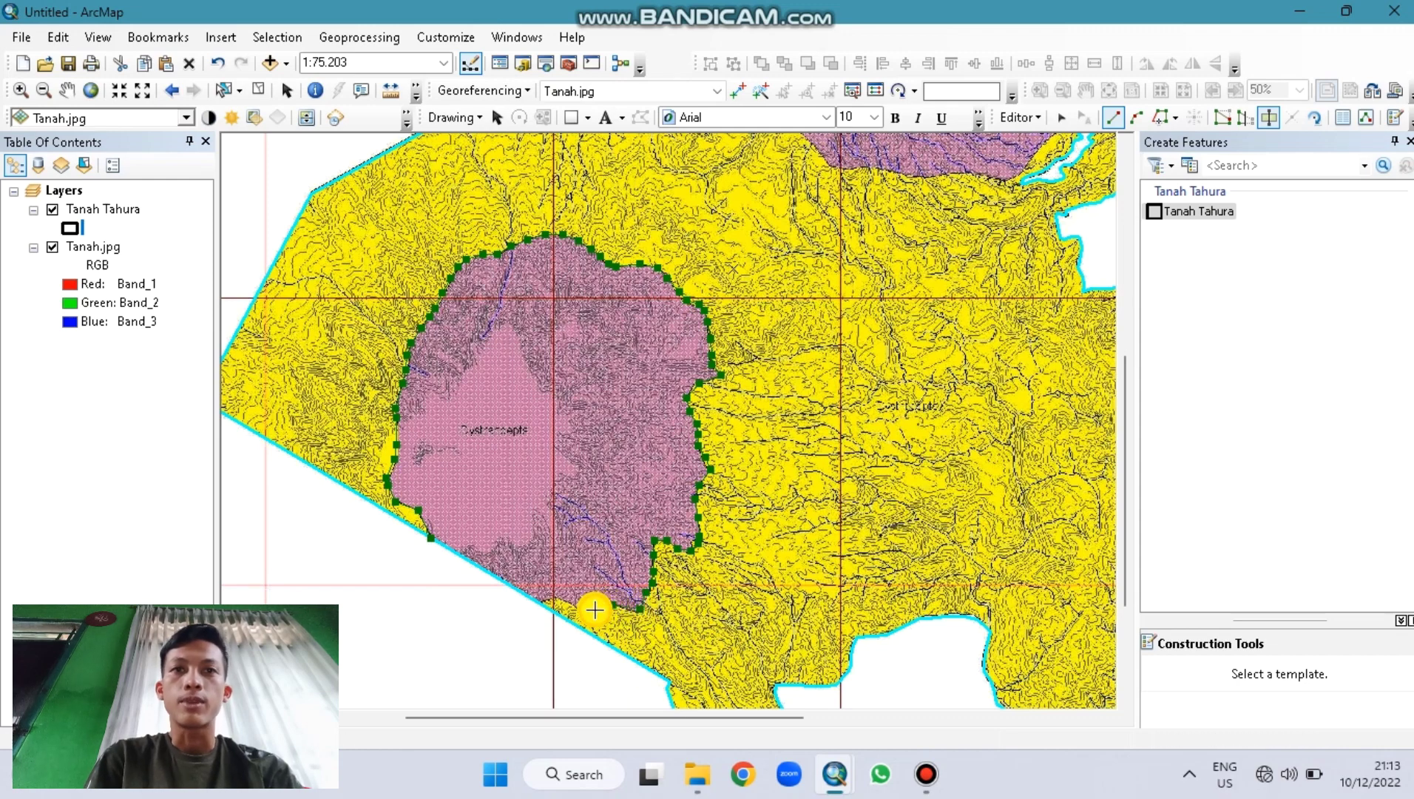
{"action": "left_click", "coordinate": [584, 613]}
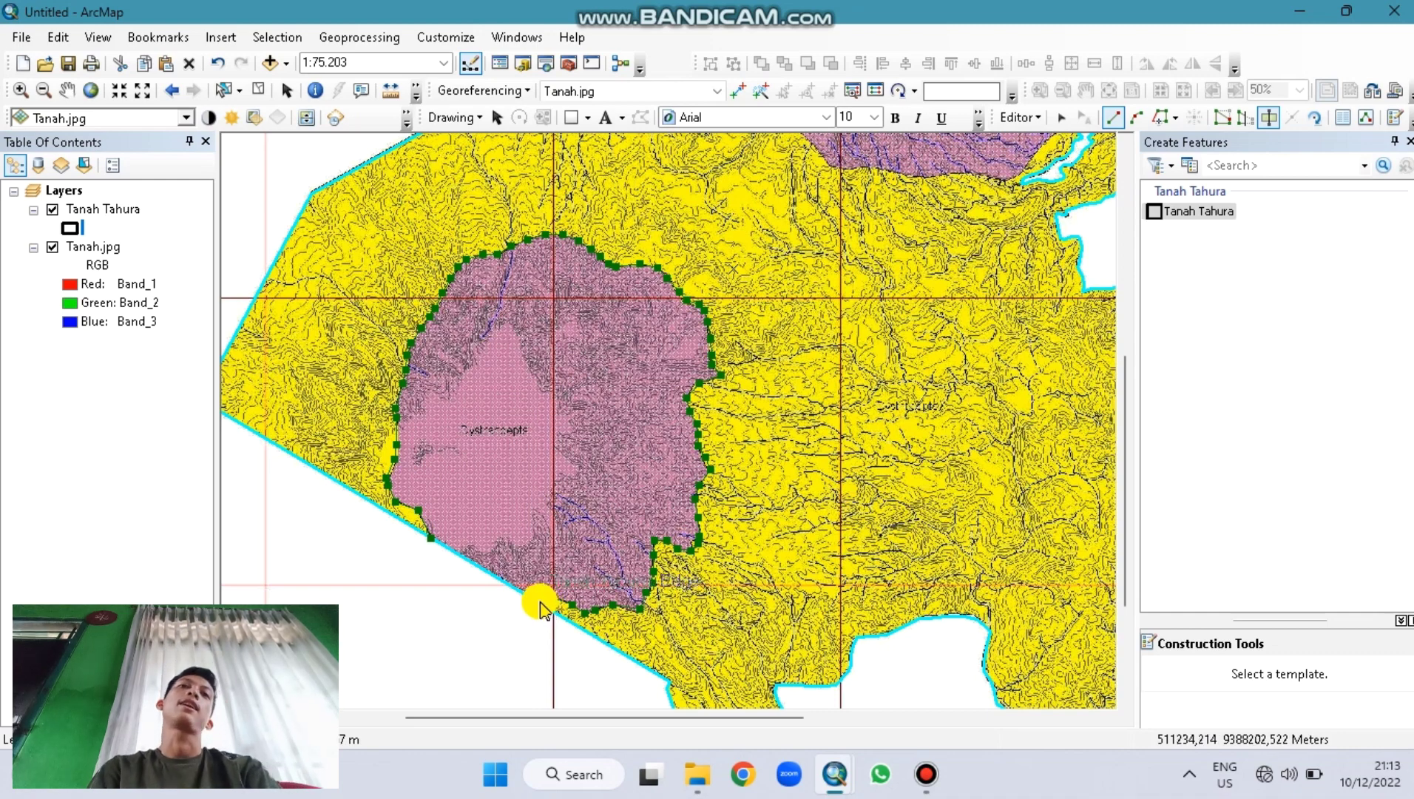
{"action": "double_click", "coordinate": [540, 608]}
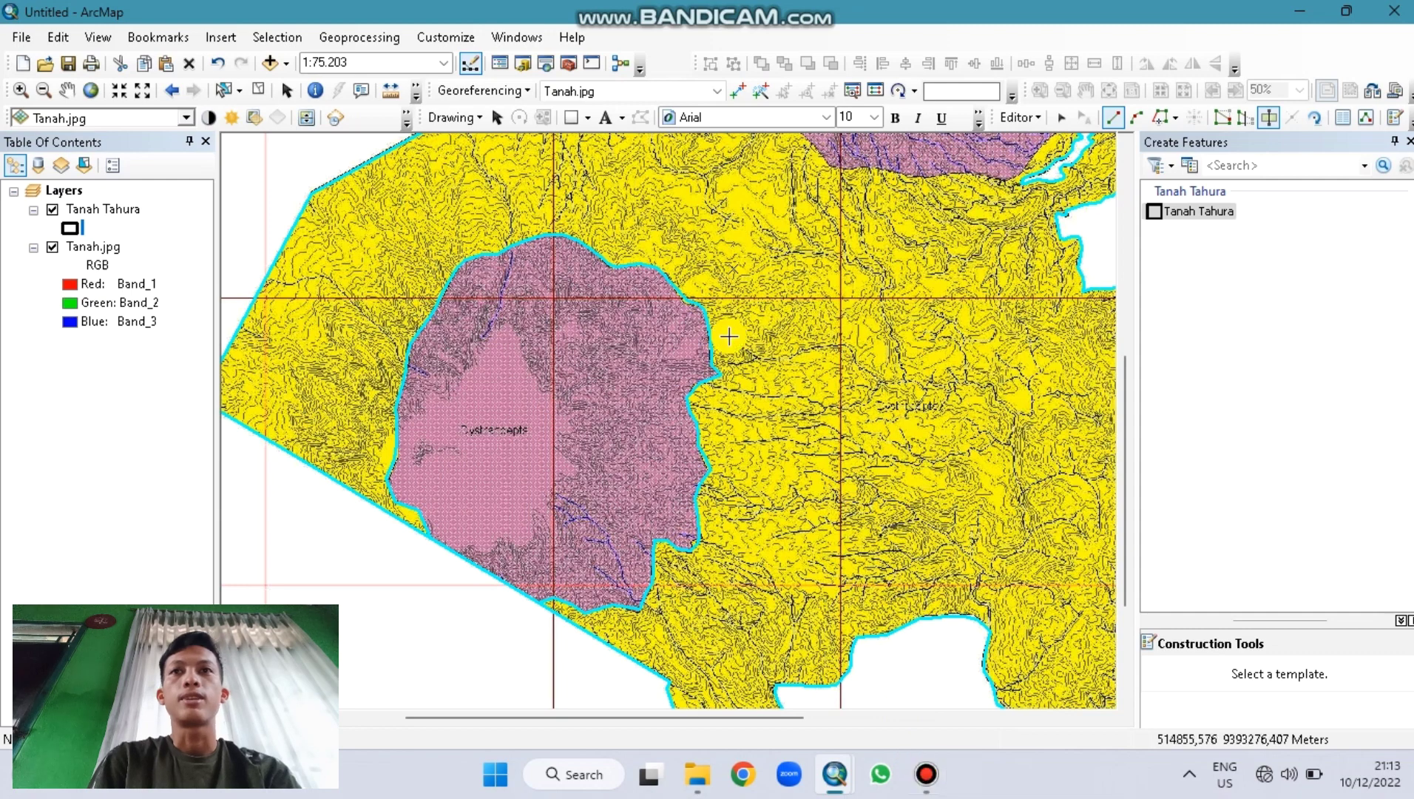
Step: Box-zoom from full extent onto the northern Dystrandepts area and reselect the polygon sketch tool
{"action": "left_click", "coordinate": [90, 90]}
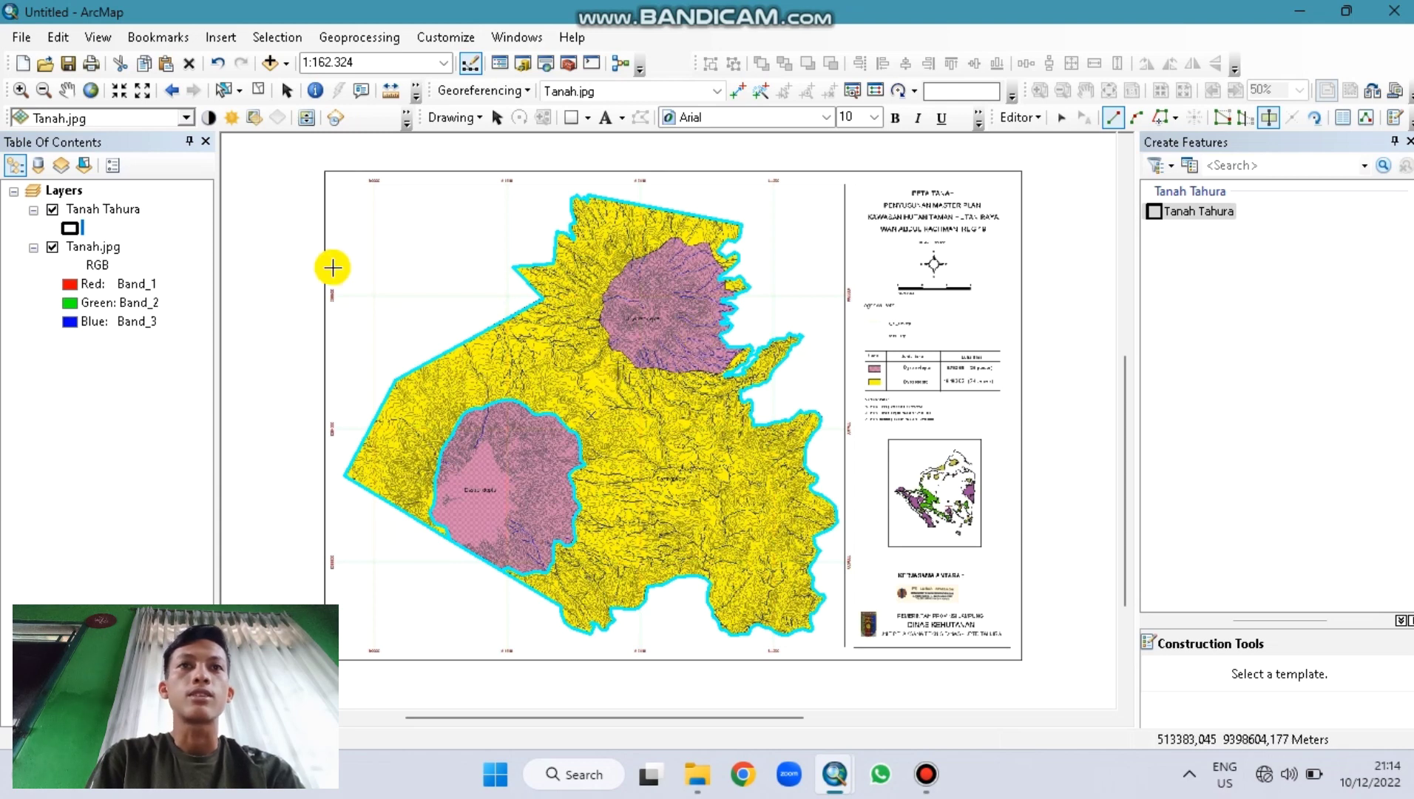
{"action": "left_click", "coordinate": [24, 88]}
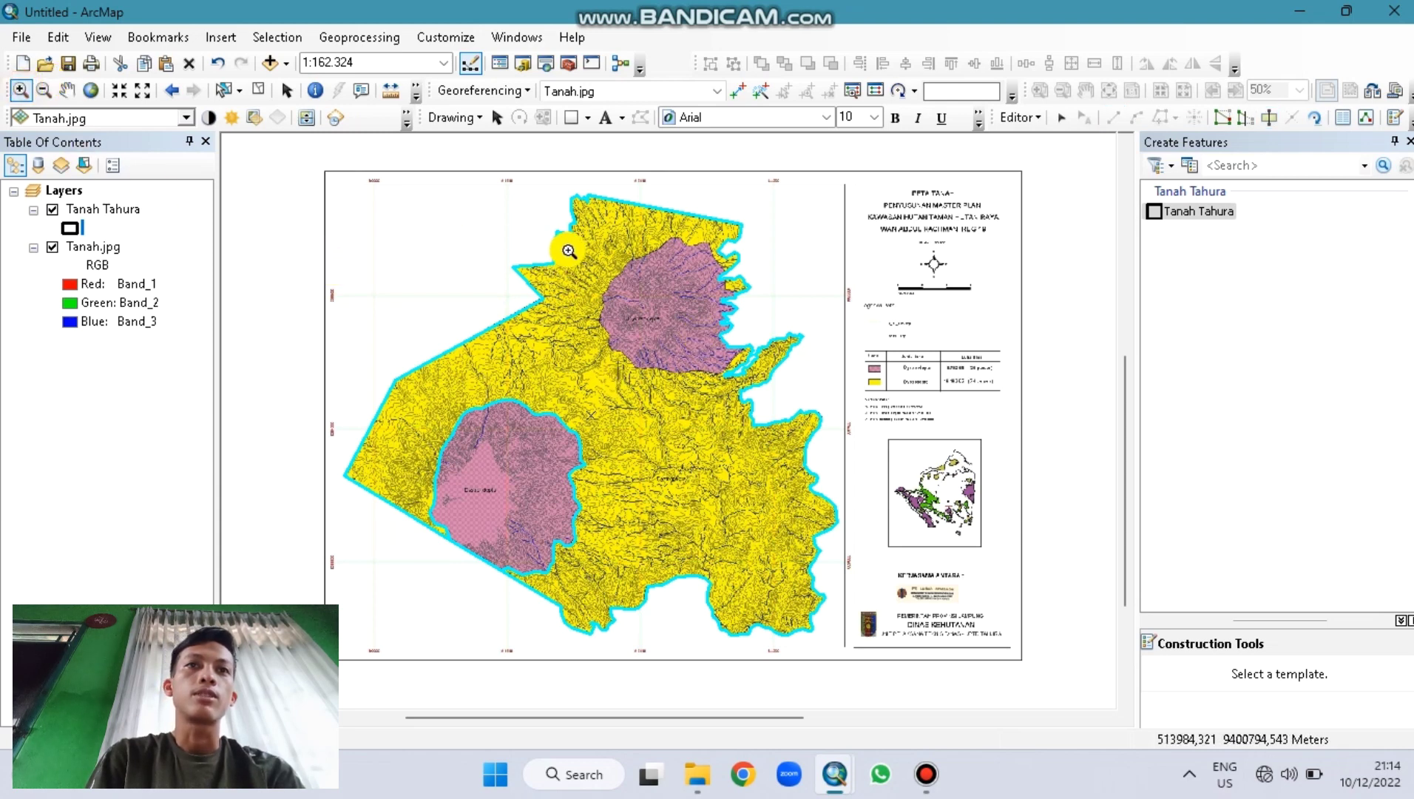
{"action": "left_click_drag", "start_coordinate": [571, 243], "coordinate": [740, 369]}
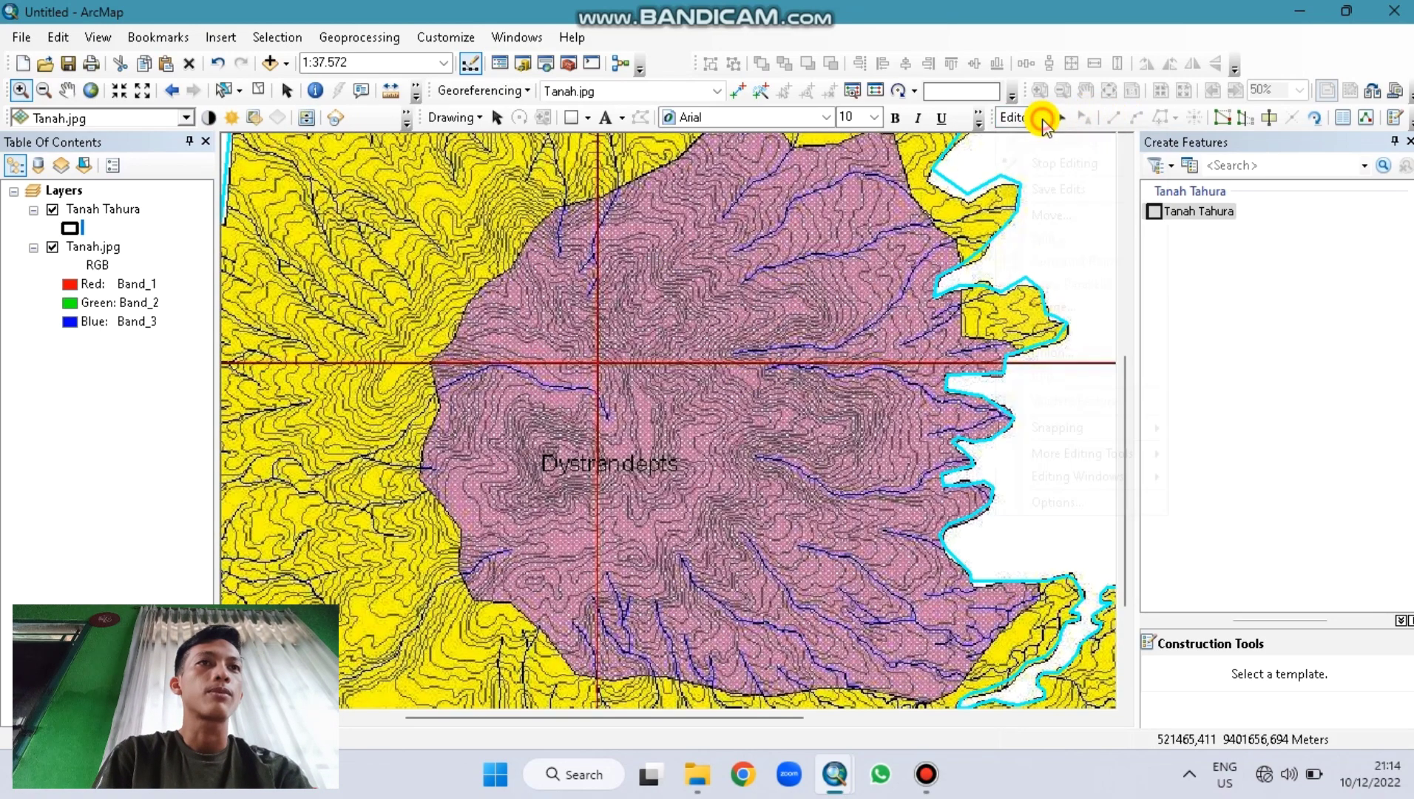
{"action": "left_click", "coordinate": [1050, 118]}
{"action": "left_click", "coordinate": [1058, 118]}
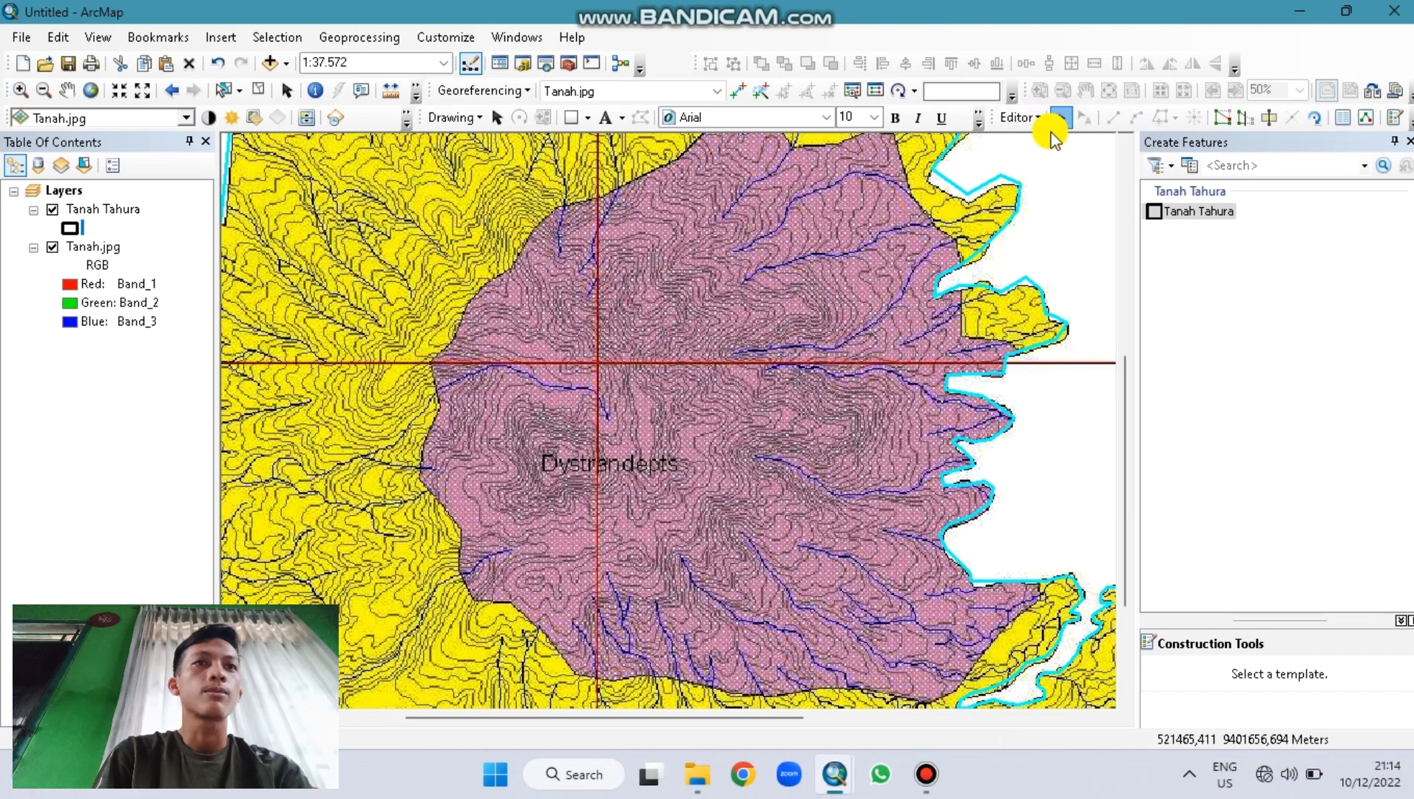
{"action": "left_click", "coordinate": [1268, 118]}
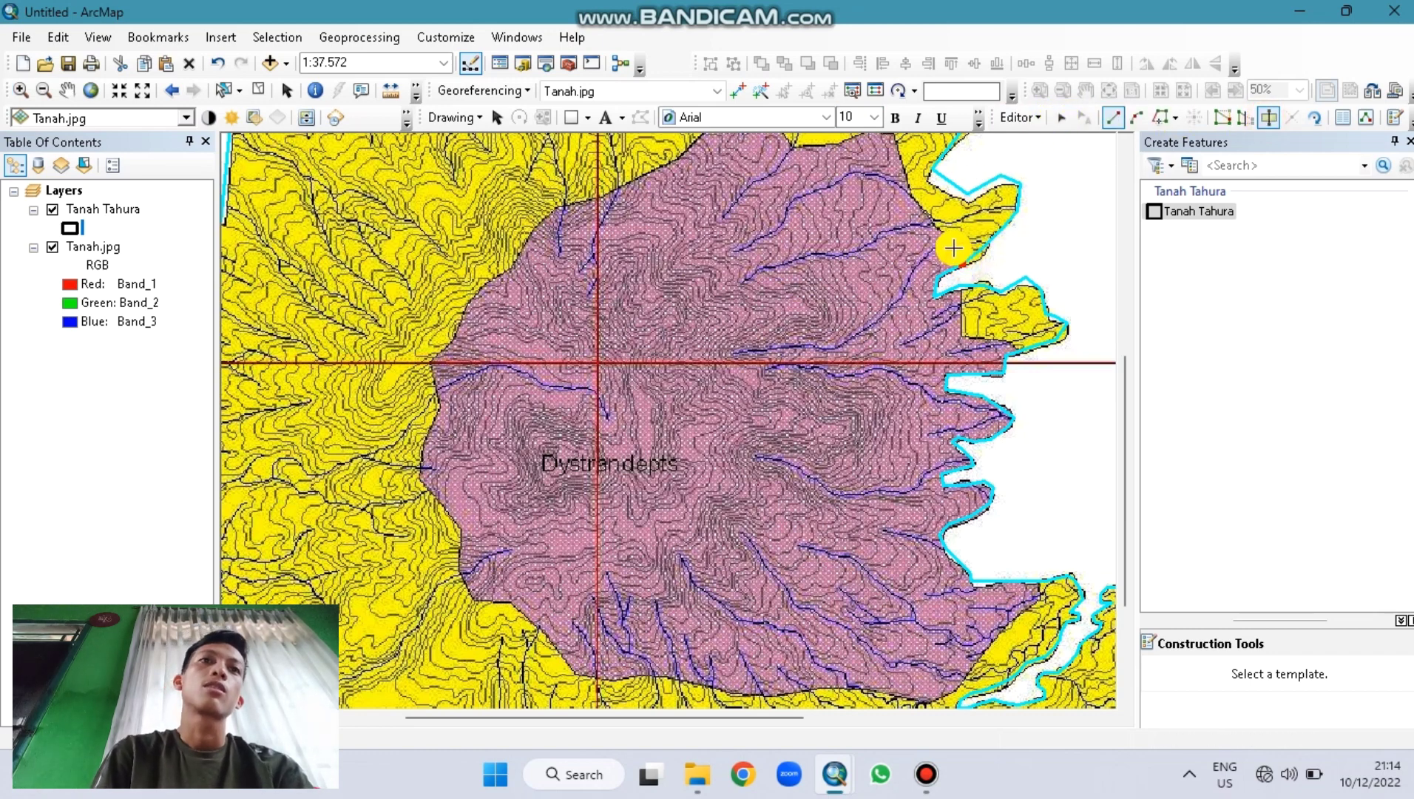
Step: Start the Dystrandepts outline on the Tahura boundary and trace its eastern and northern edges
{"action": "left_click", "coordinate": [955, 243]}
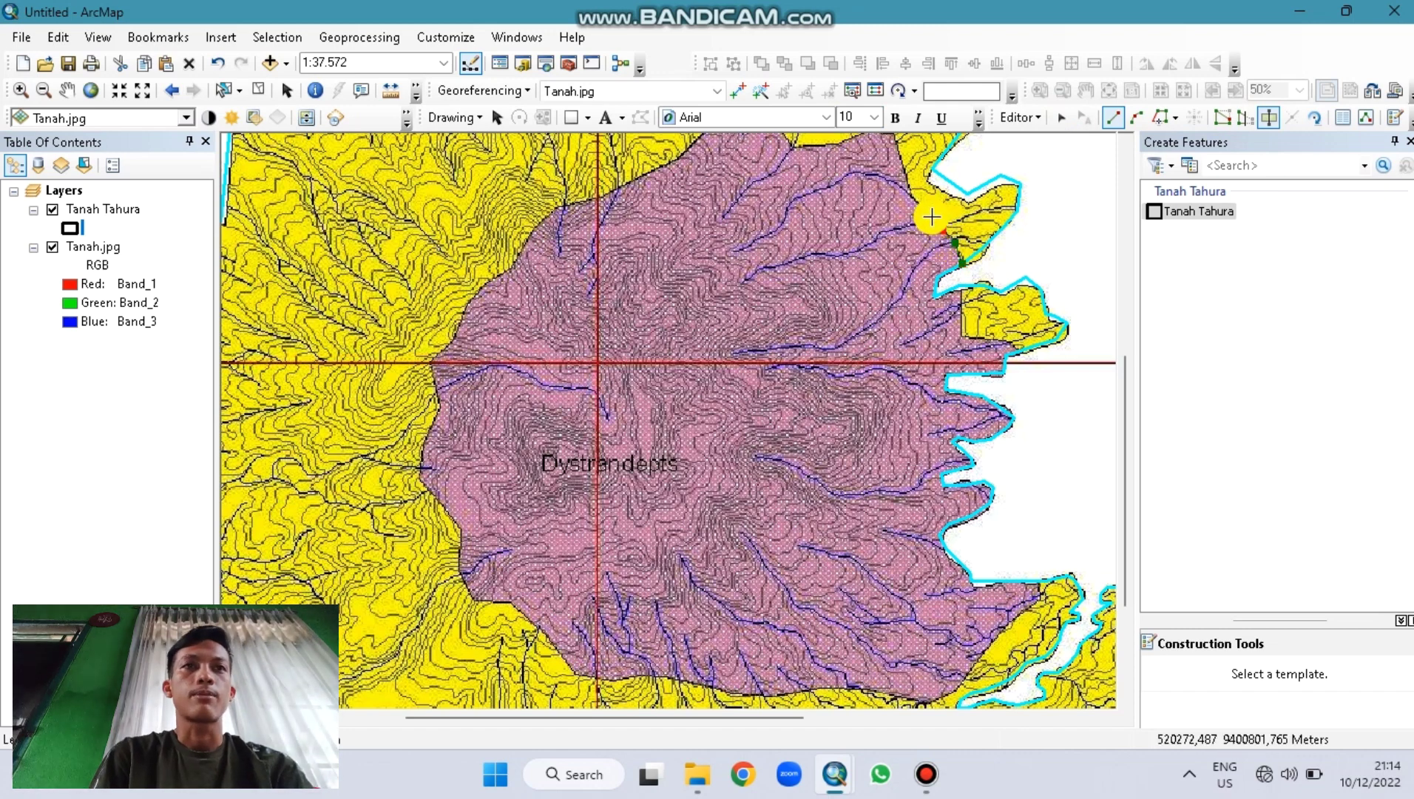
{"action": "left_click", "coordinate": [913, 191]}
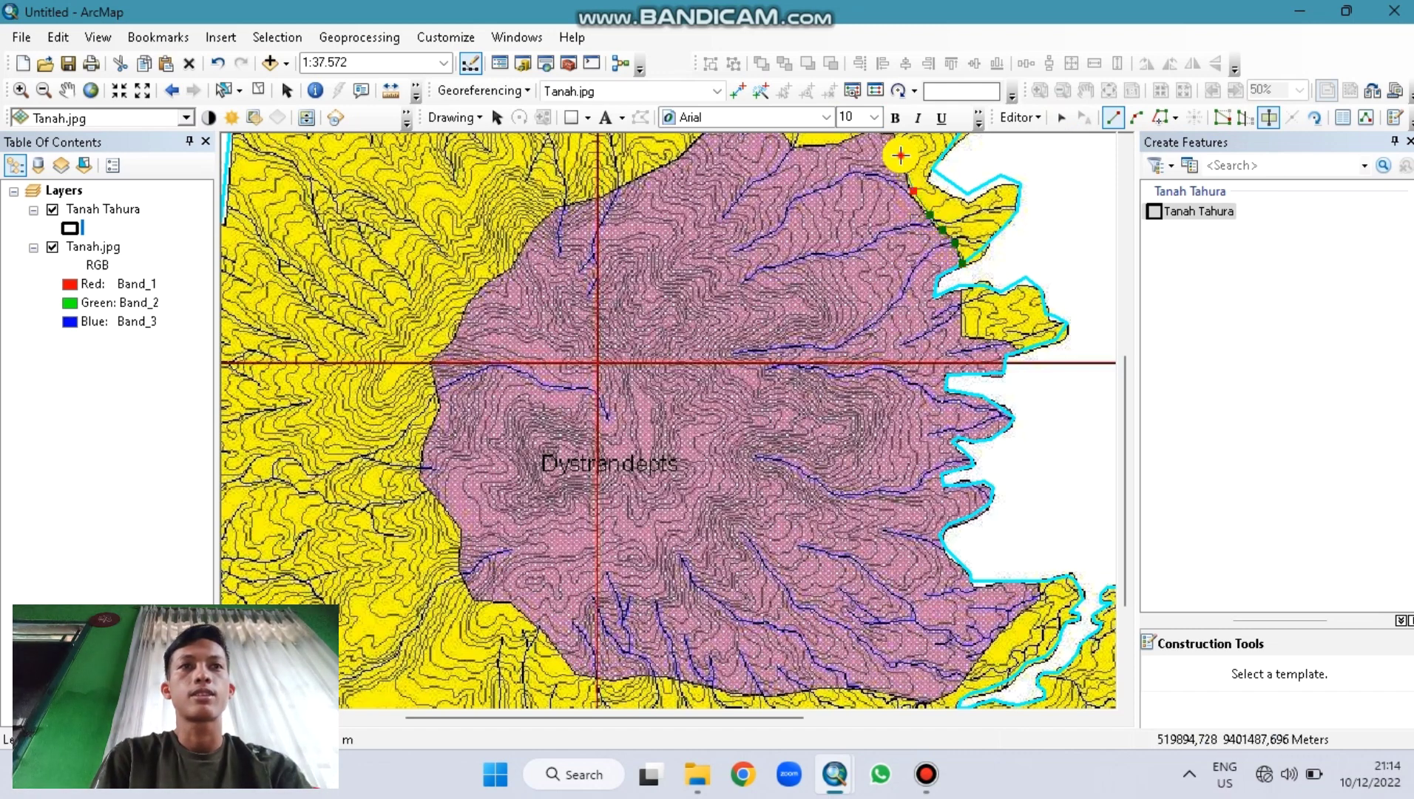
{"action": "left_click", "coordinate": [900, 156]}
{"action": "key", "text": "Up"}
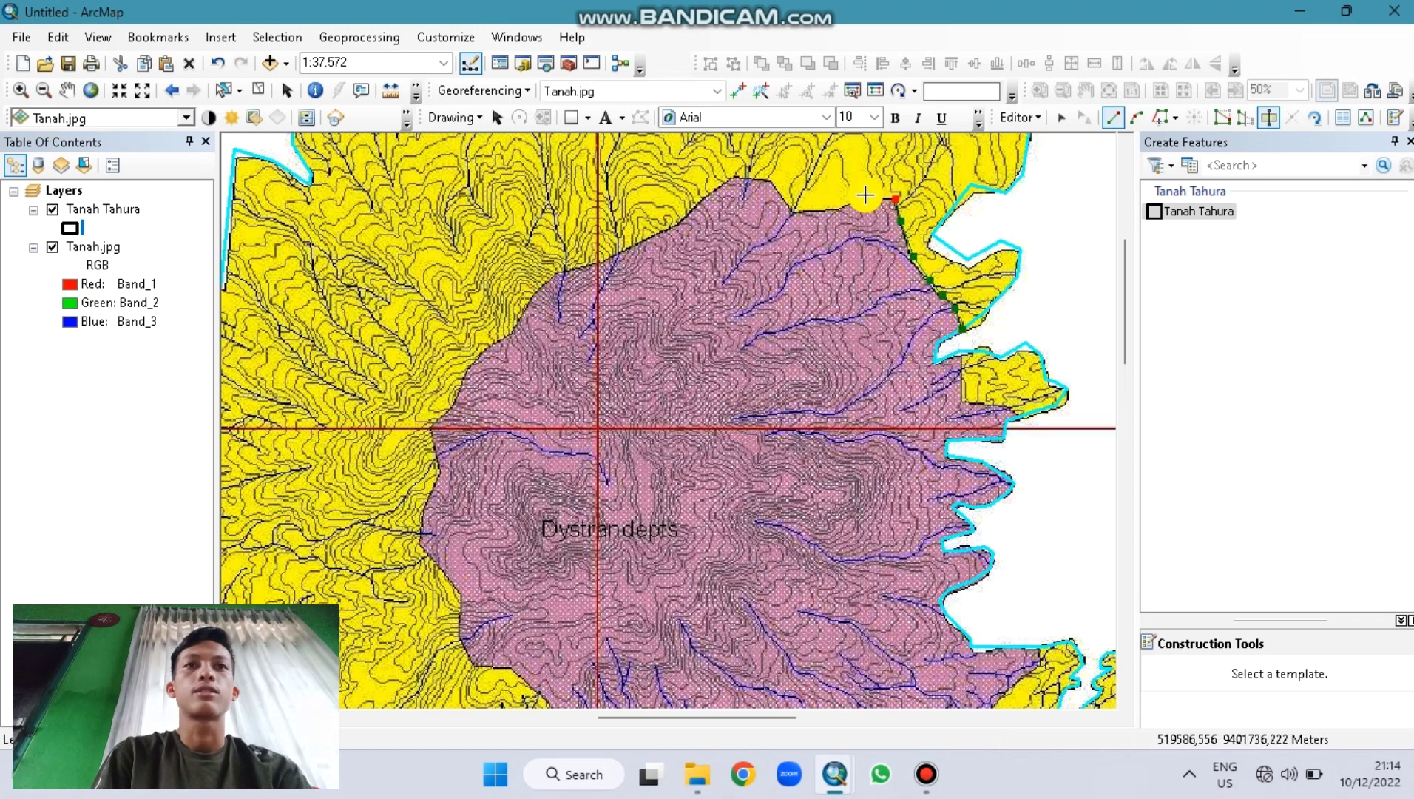
{"action": "left_click", "coordinate": [838, 209]}
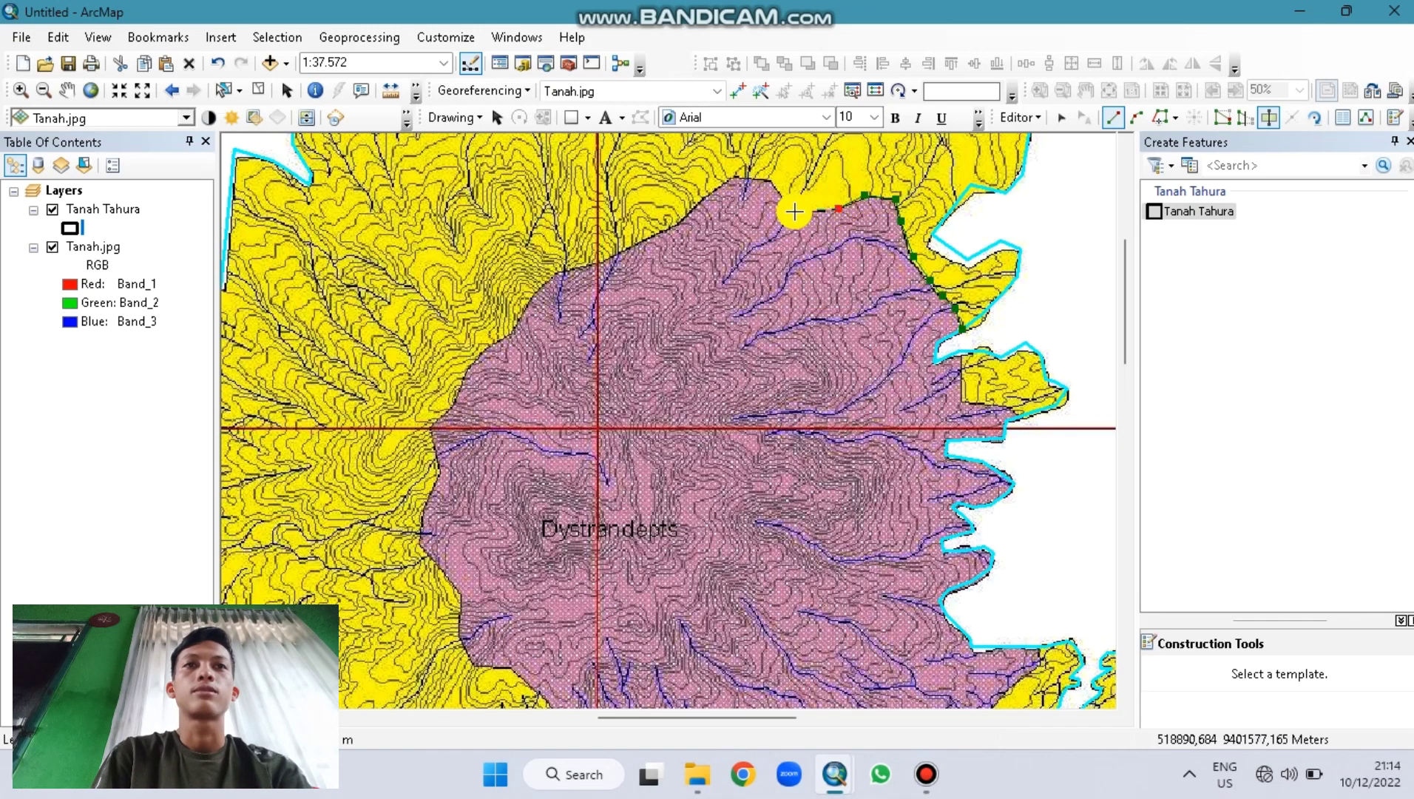
{"action": "left_click", "coordinate": [770, 181]}
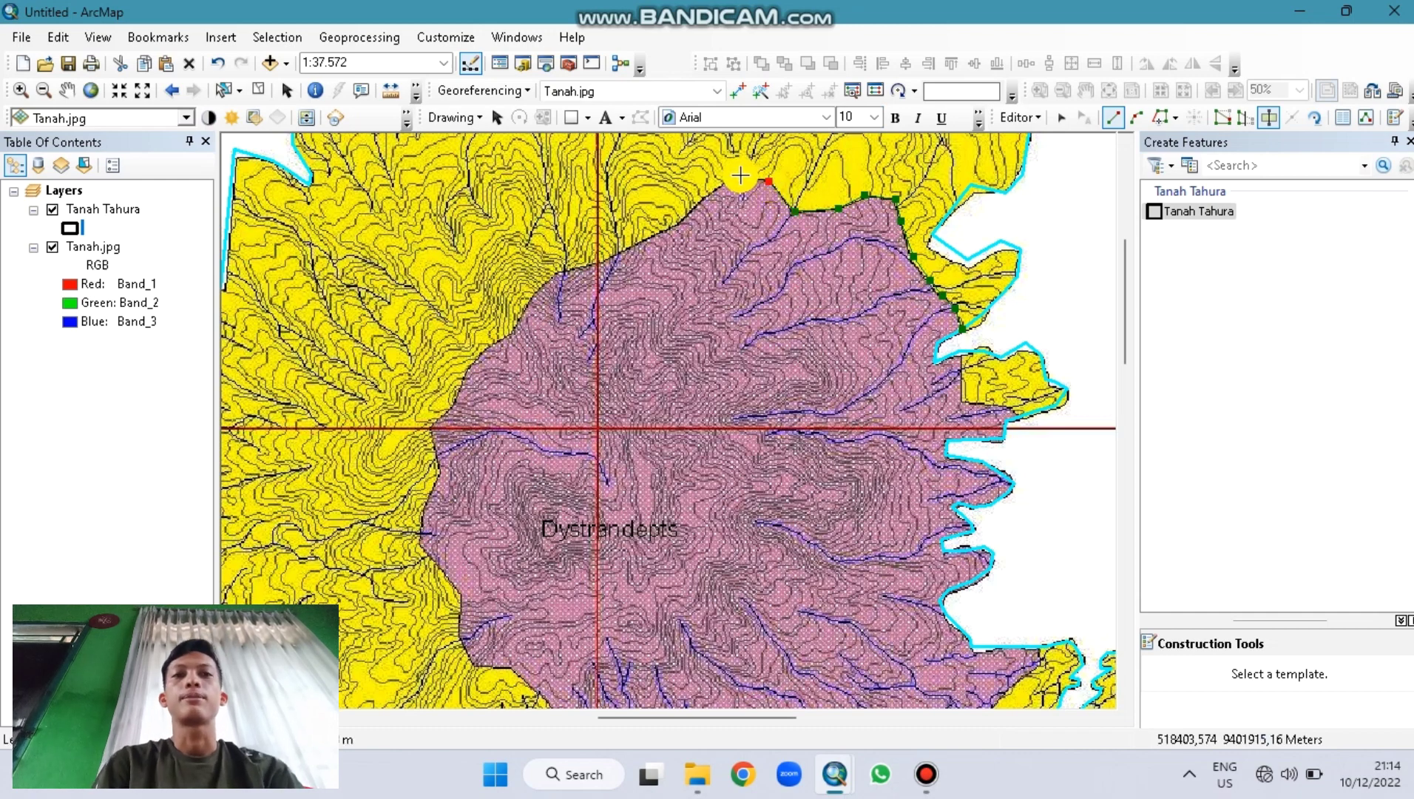
{"action": "left_click", "coordinate": [733, 175]}
{"action": "left_click", "coordinate": [706, 194]}
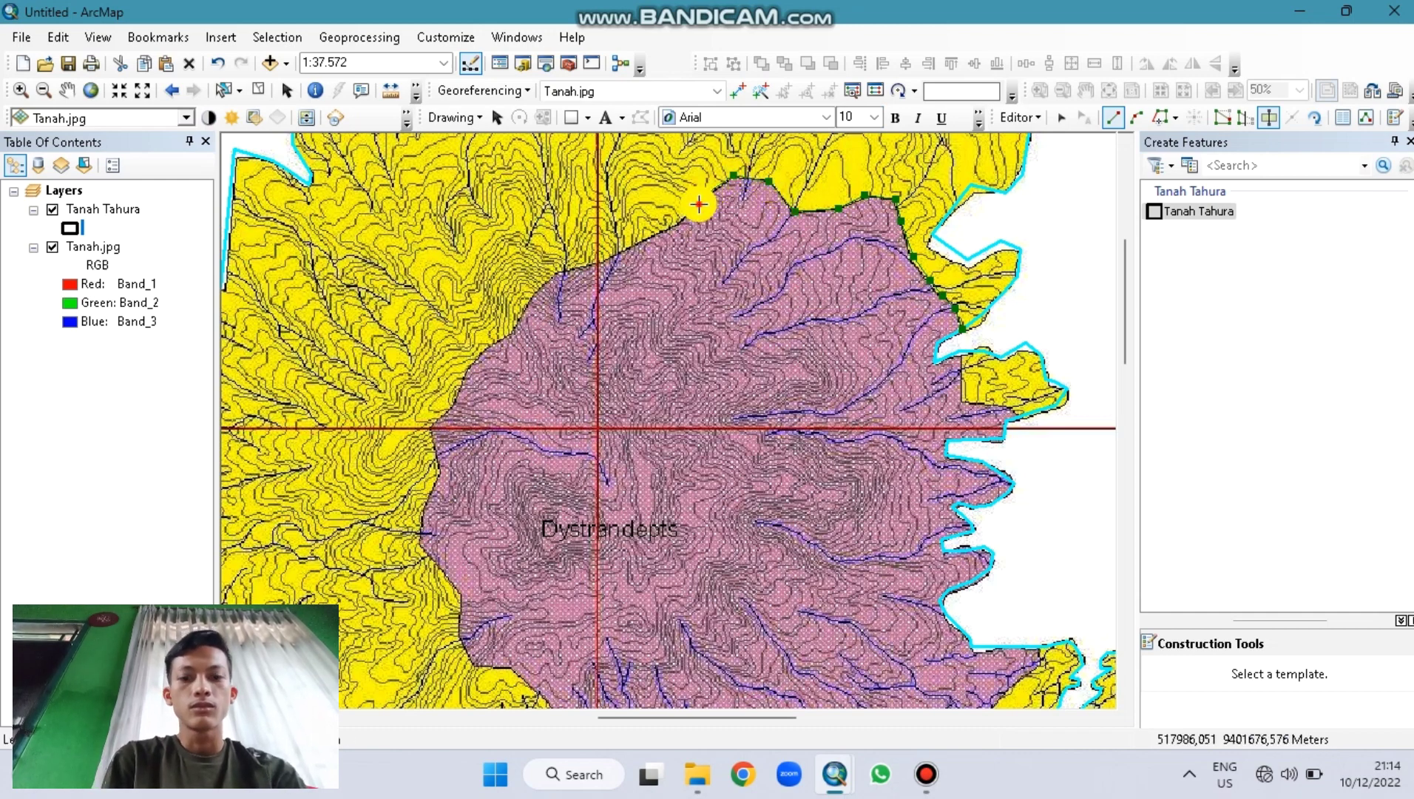
Step: Continue the Dystrandepts sketch along the unit's northwest edge
{"action": "left_click", "coordinate": [689, 218]}
{"action": "left_click", "coordinate": [675, 224]}
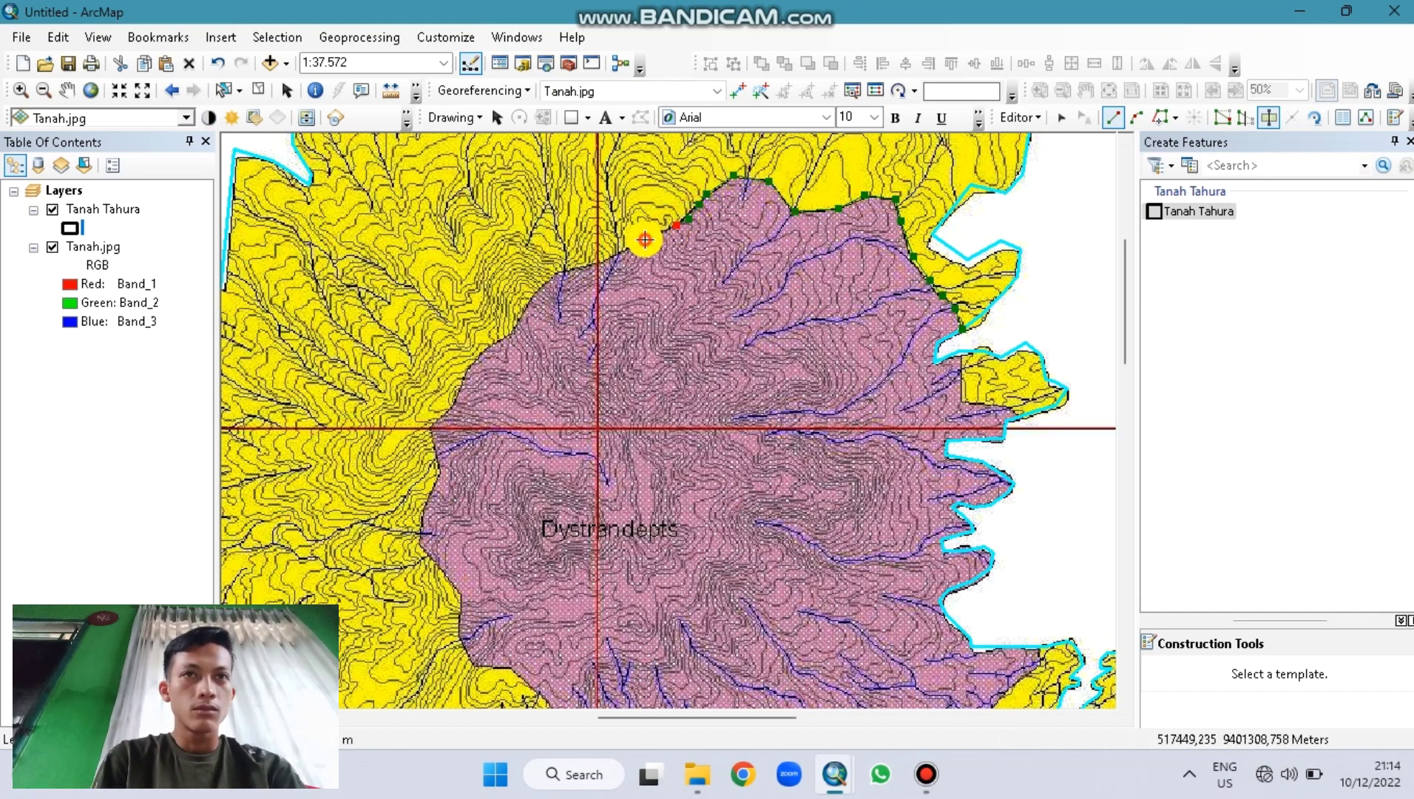
{"action": "left_click", "coordinate": [645, 239]}
{"action": "left_click", "coordinate": [622, 246]}
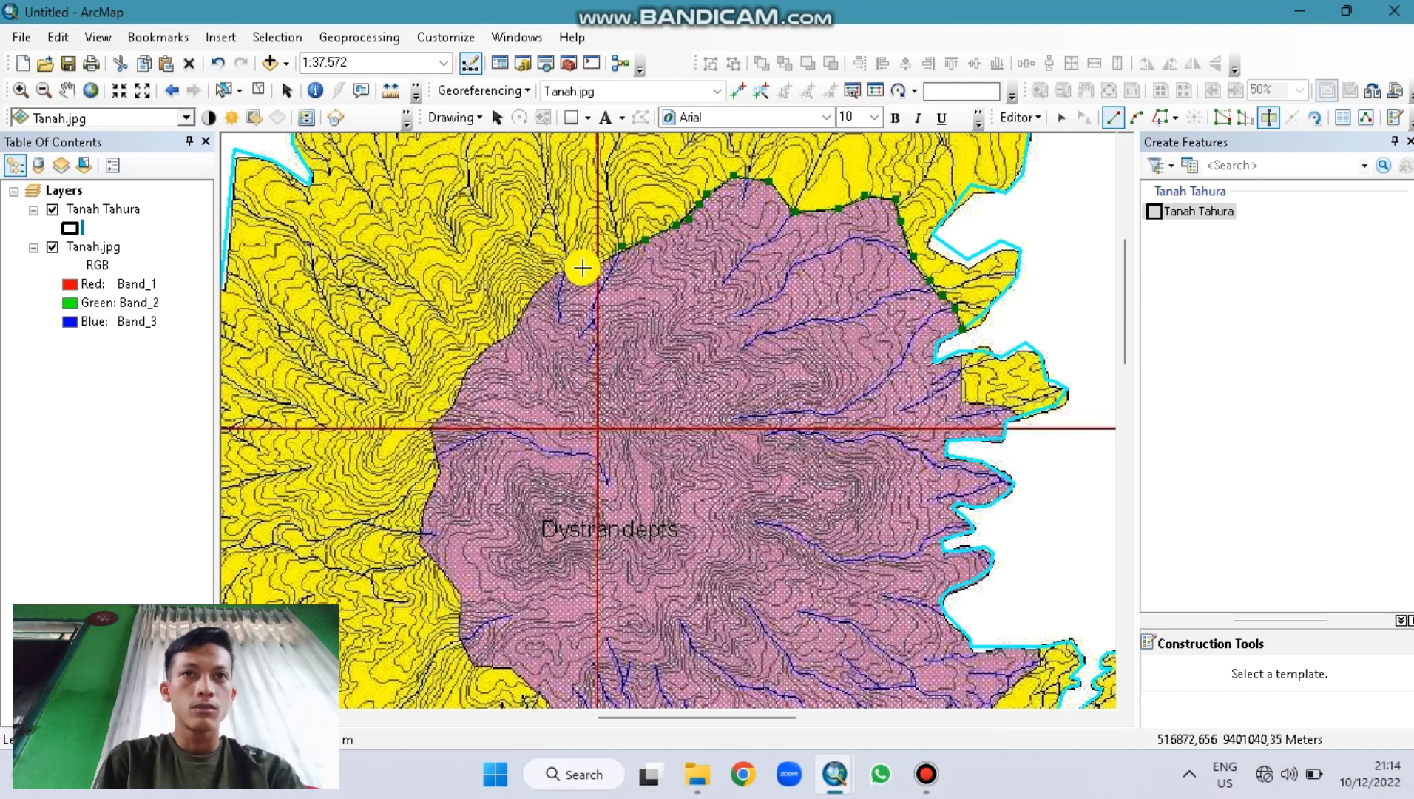
{"action": "left_click", "coordinate": [576, 268]}
{"action": "left_click", "coordinate": [559, 276]}
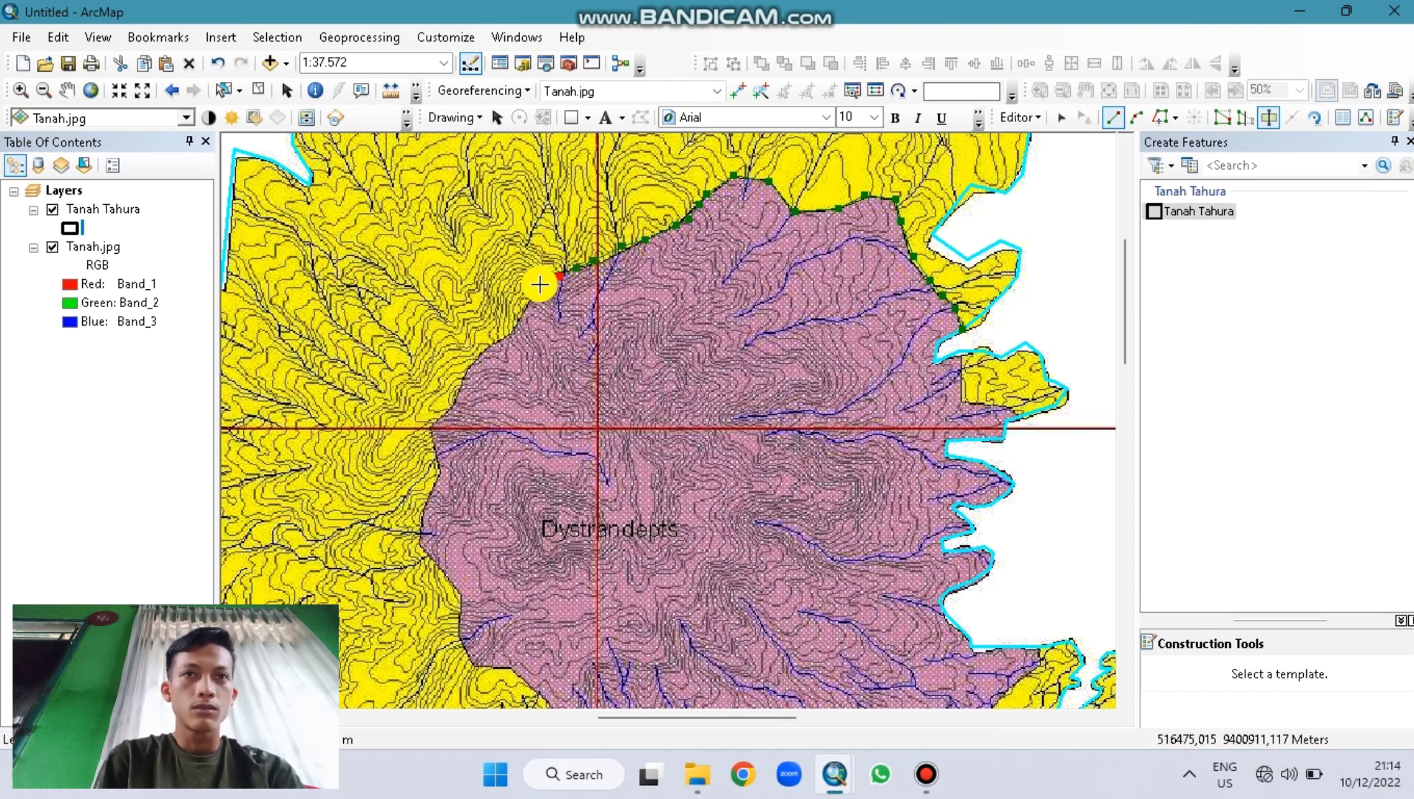
Step: Trace the Dystrandepts western edge down toward the unit's southwest corner
{"action": "left_click", "coordinate": [512, 333]}
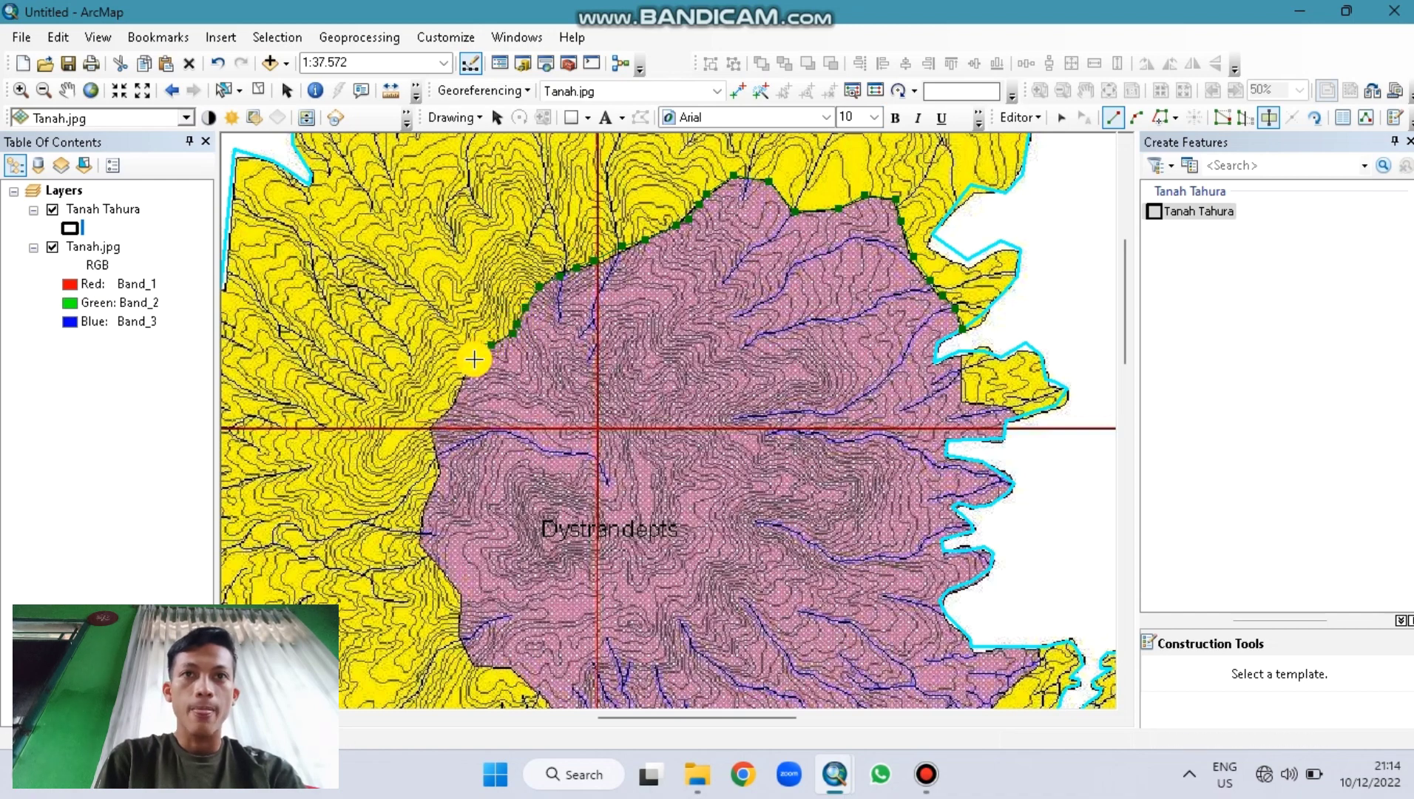
{"action": "left_click", "coordinate": [467, 367]}
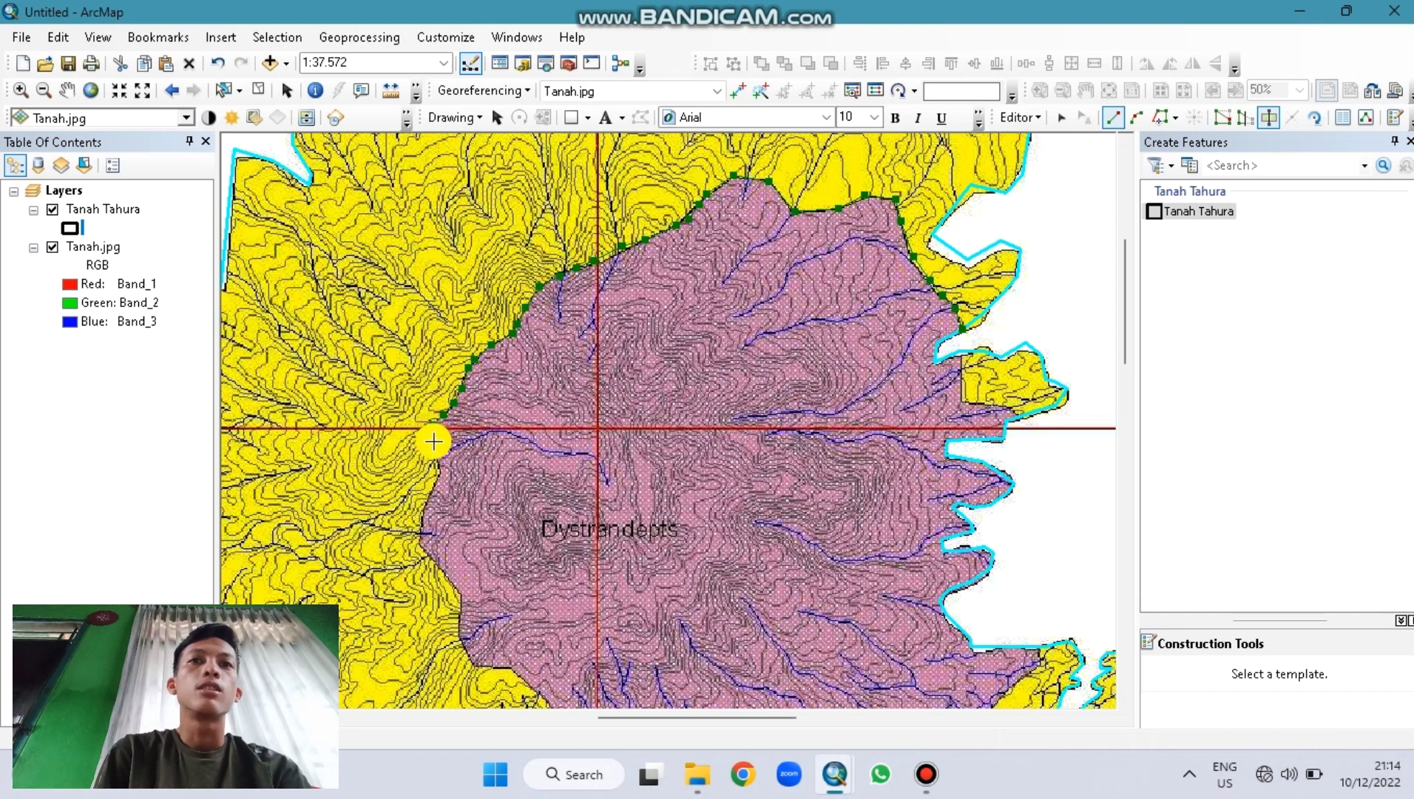
{"action": "left_click", "coordinate": [438, 464]}
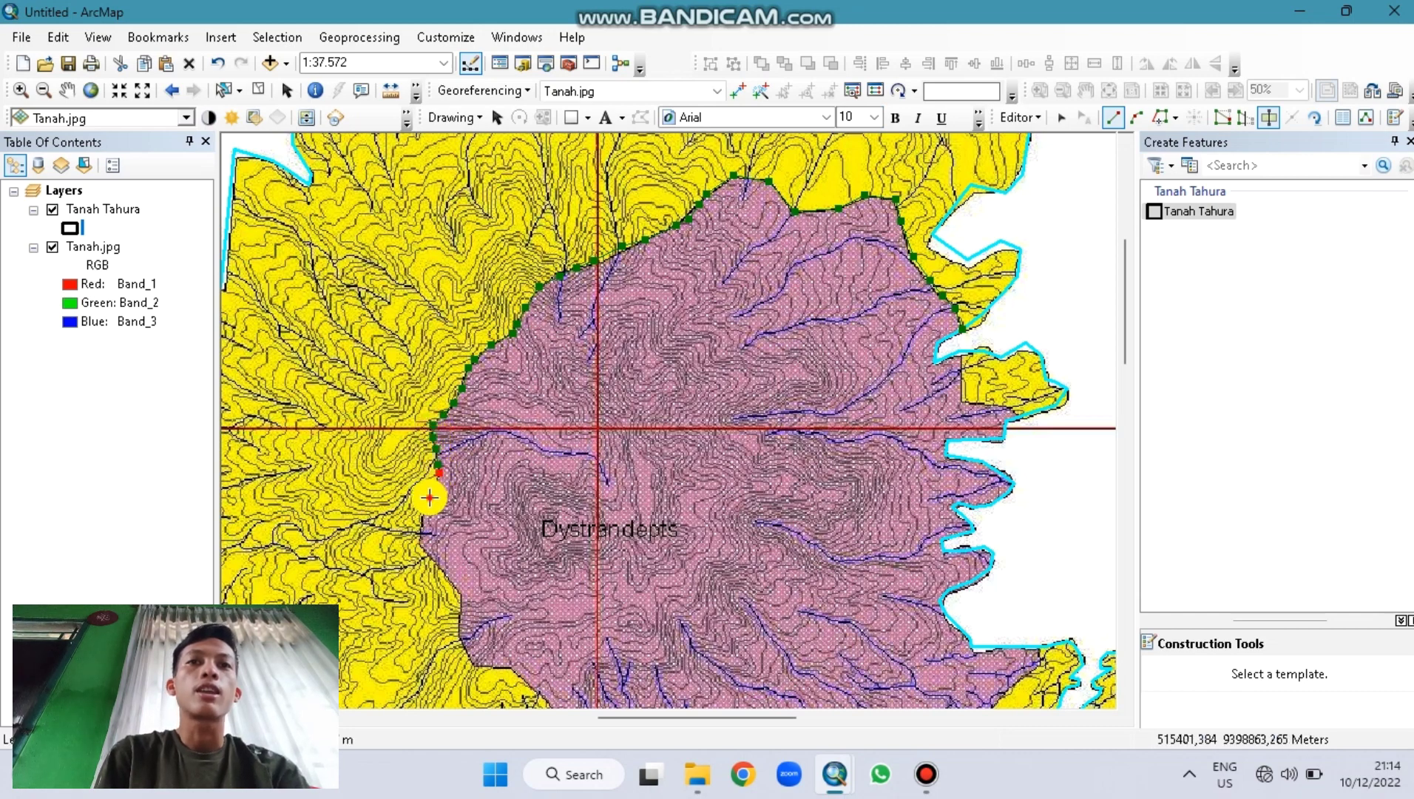
{"action": "left_click", "coordinate": [430, 496]}
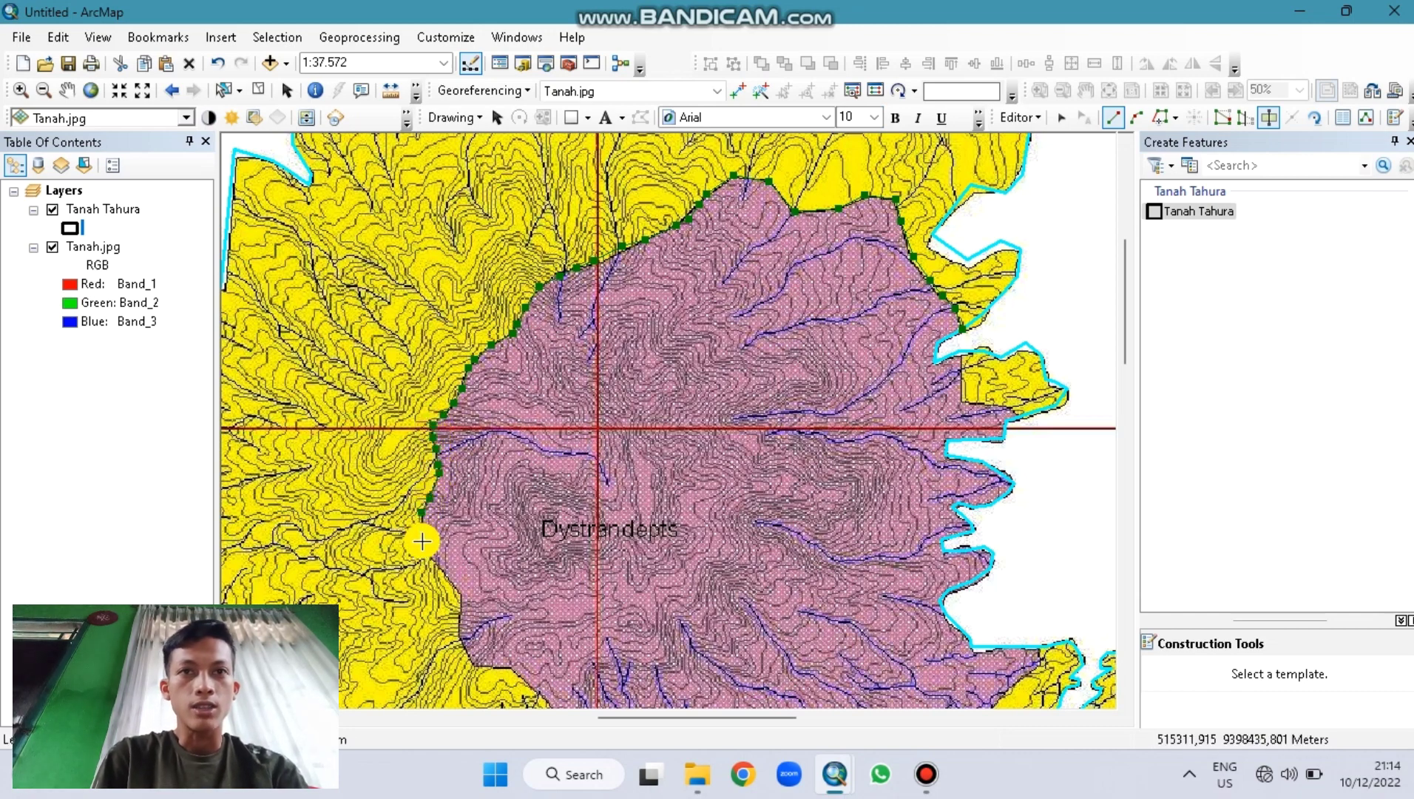
{"action": "left_click", "coordinate": [449, 574]}
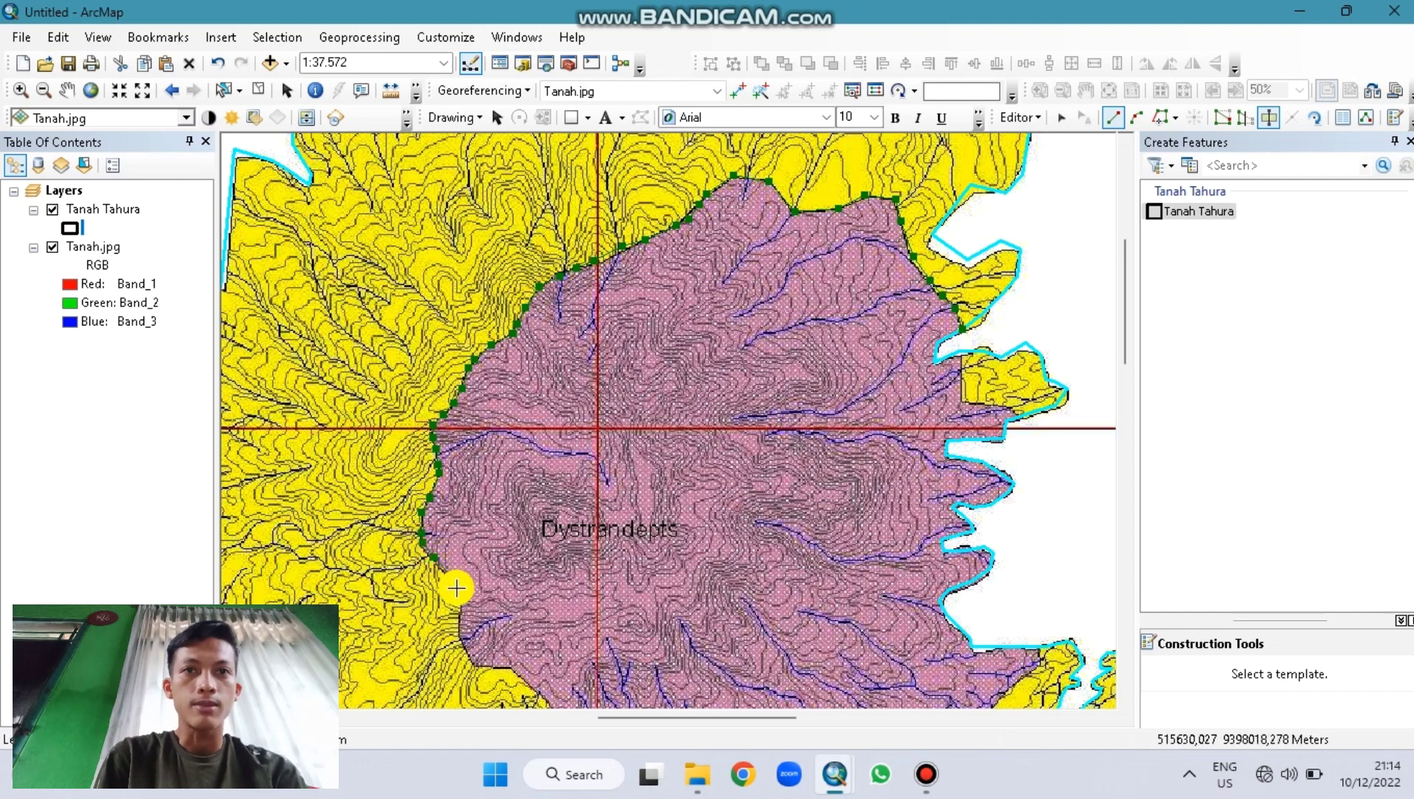
{"action": "left_click", "coordinate": [463, 597]}
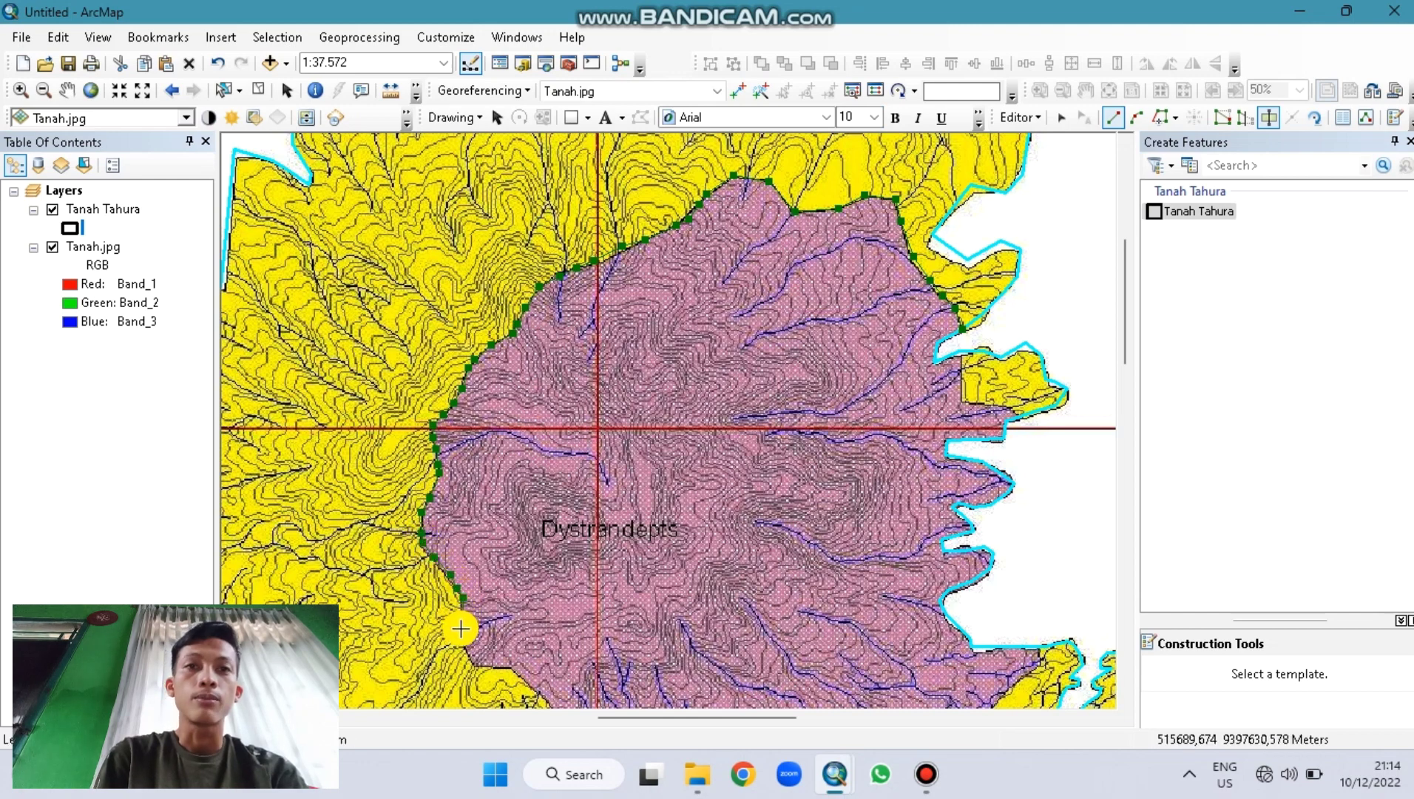
{"action": "left_click", "coordinate": [465, 651]}
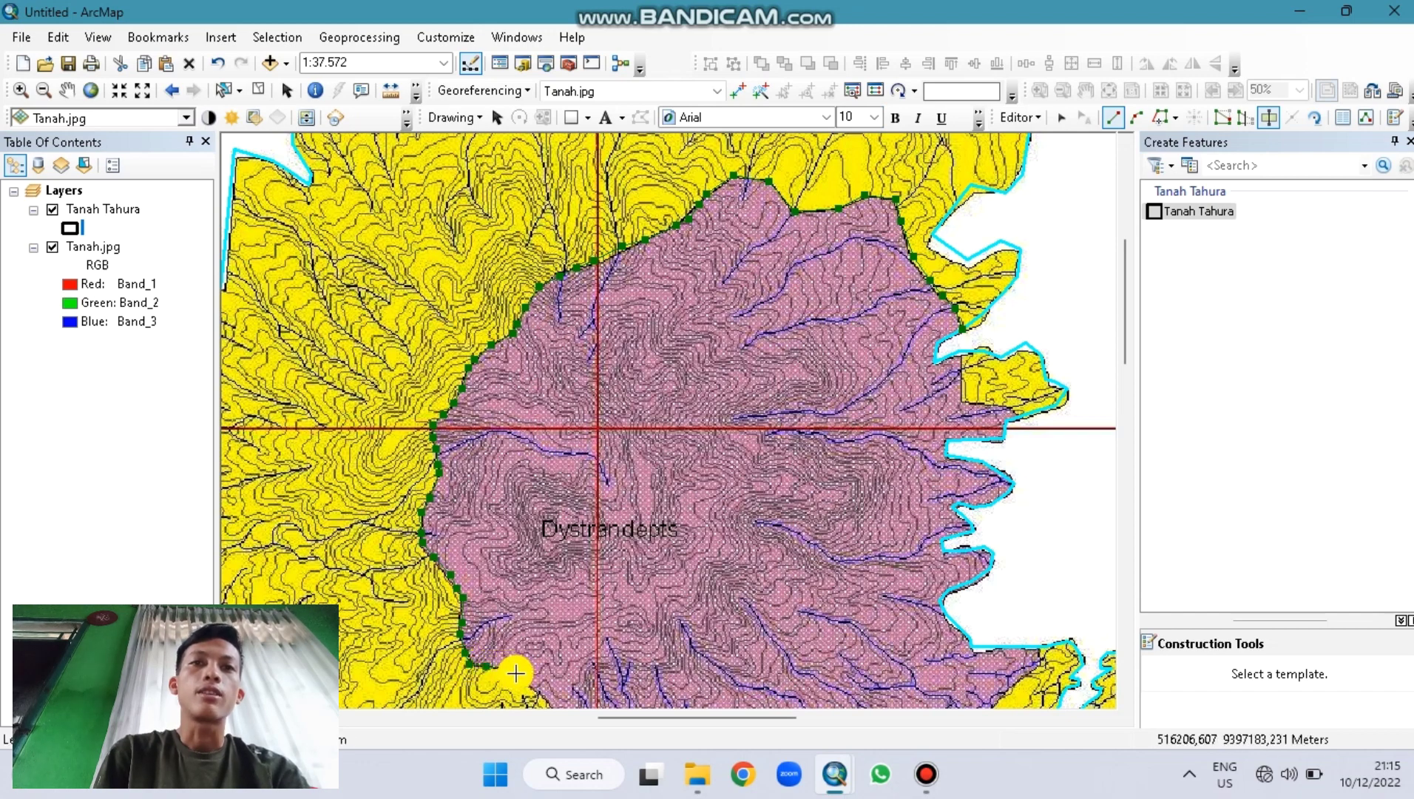
Step: Follow the pink–yellow soil boundary along the Dystrandepts southern edge
{"action": "key", "text": "Down"}
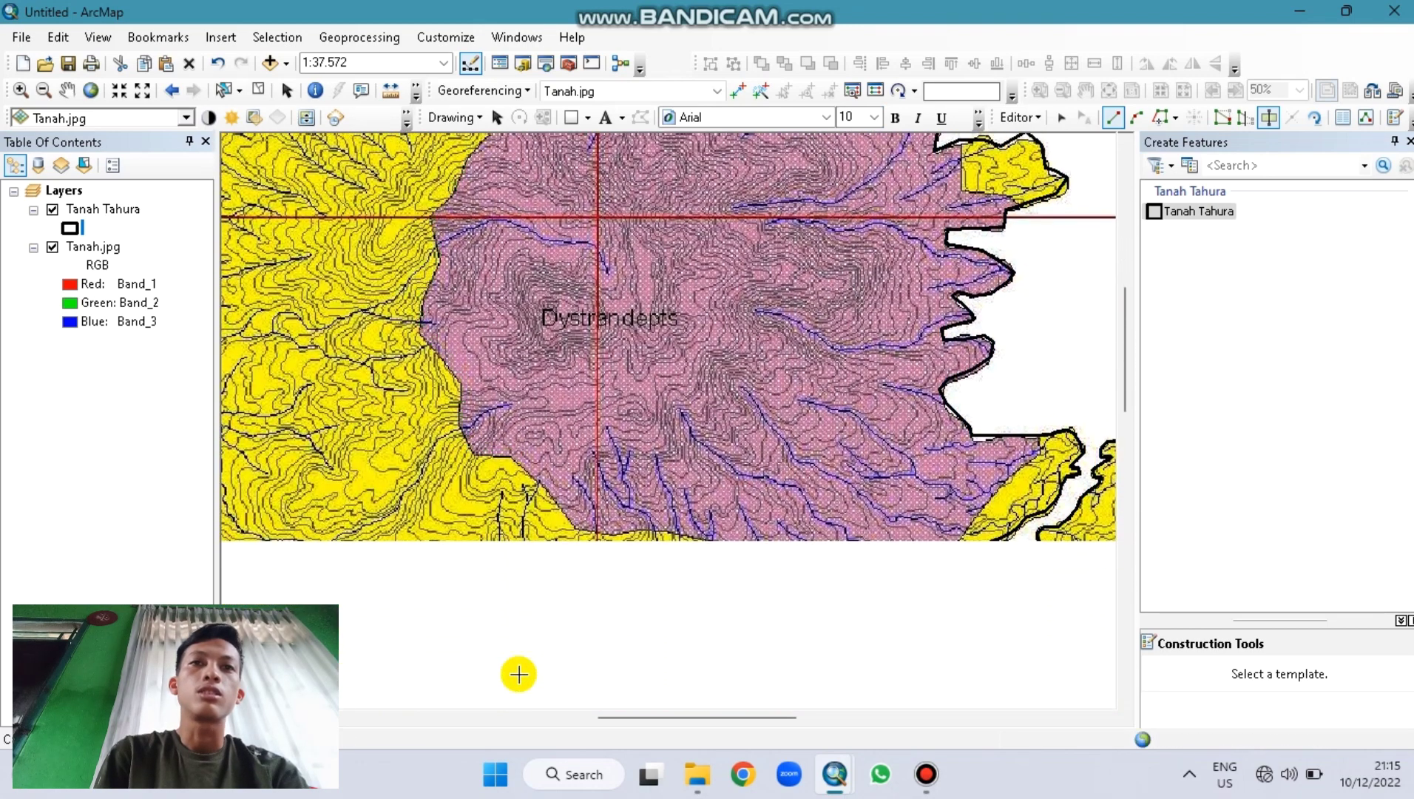
{"action": "left_click", "coordinate": [543, 454]}
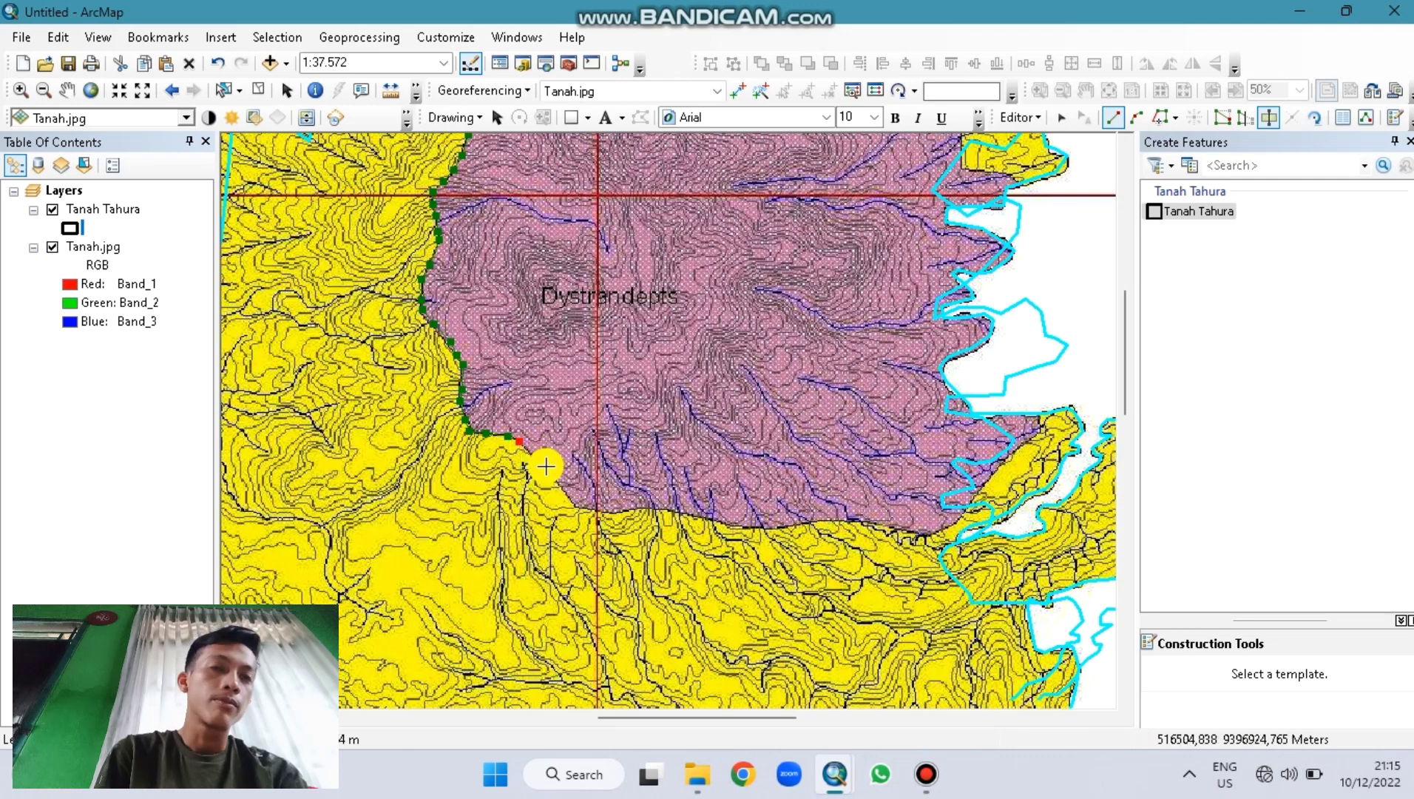
{"action": "left_click", "coordinate": [592, 509]}
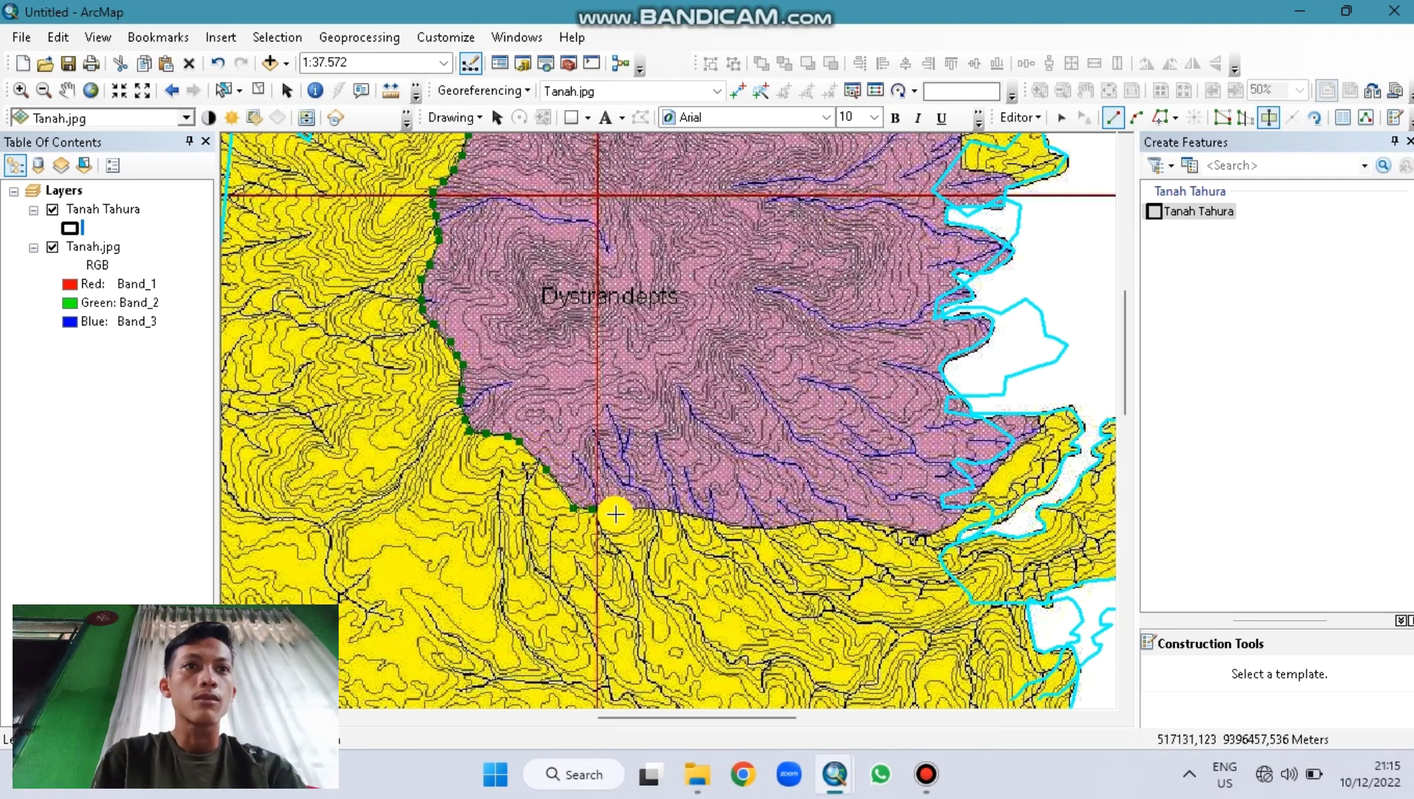
{"action": "left_click", "coordinate": [621, 511]}
{"action": "left_click", "coordinate": [635, 507]}
{"action": "left_click", "coordinate": [651, 509]}
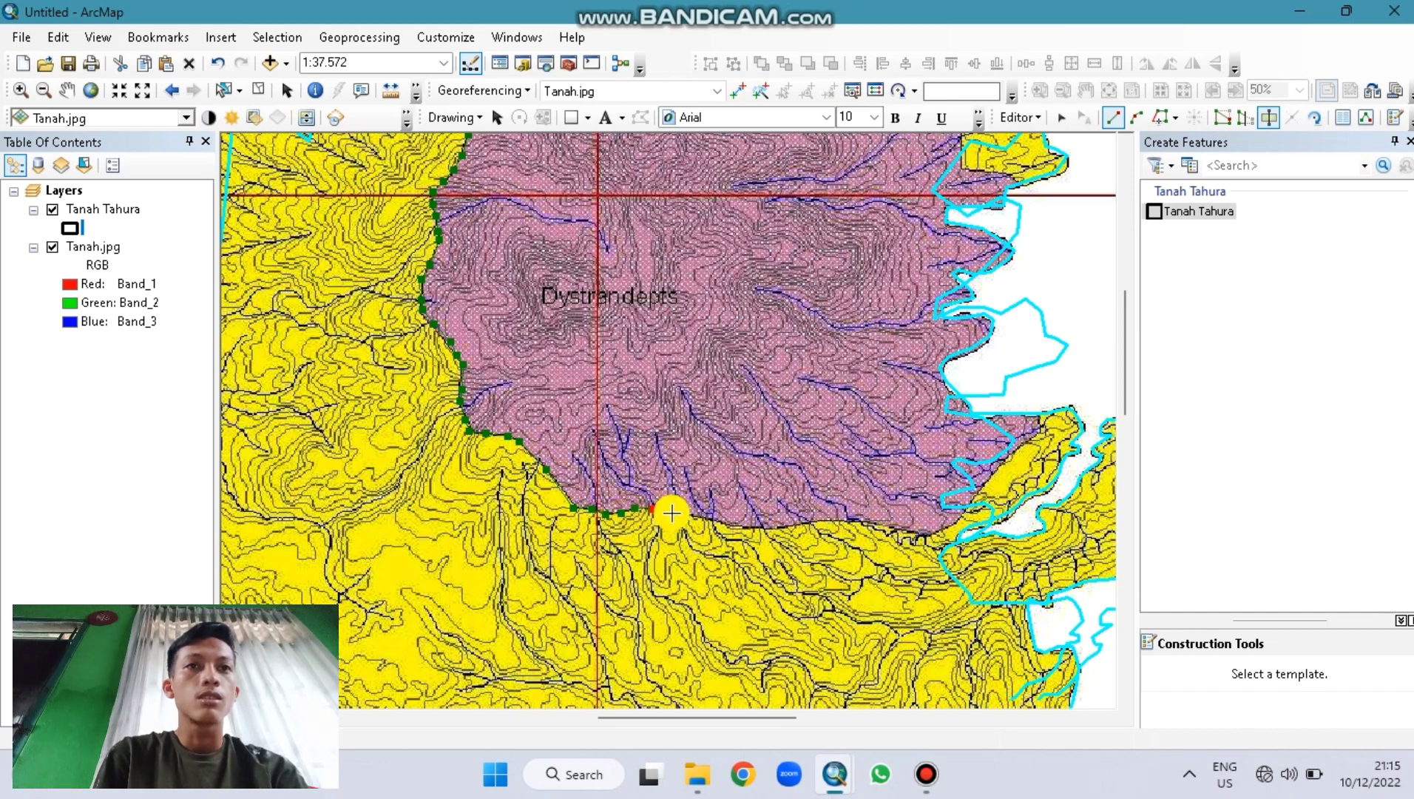
{"action": "left_click", "coordinate": [676, 513]}
Step: Continue the southern edge eastward until it meets the Tahura boundary
{"action": "left_click", "coordinate": [698, 516]}
{"action": "left_click", "coordinate": [724, 520]}
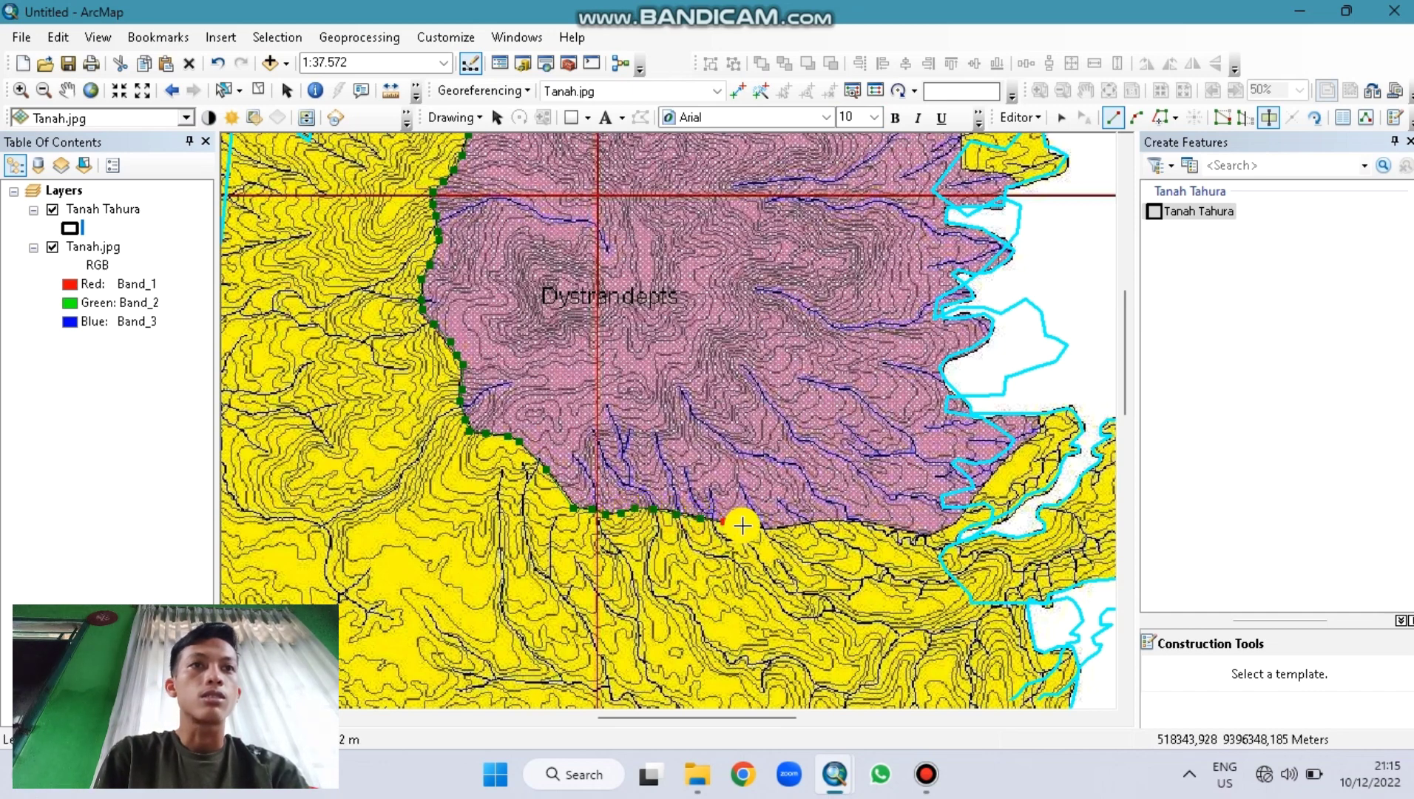
{"action": "left_click", "coordinate": [783, 526]}
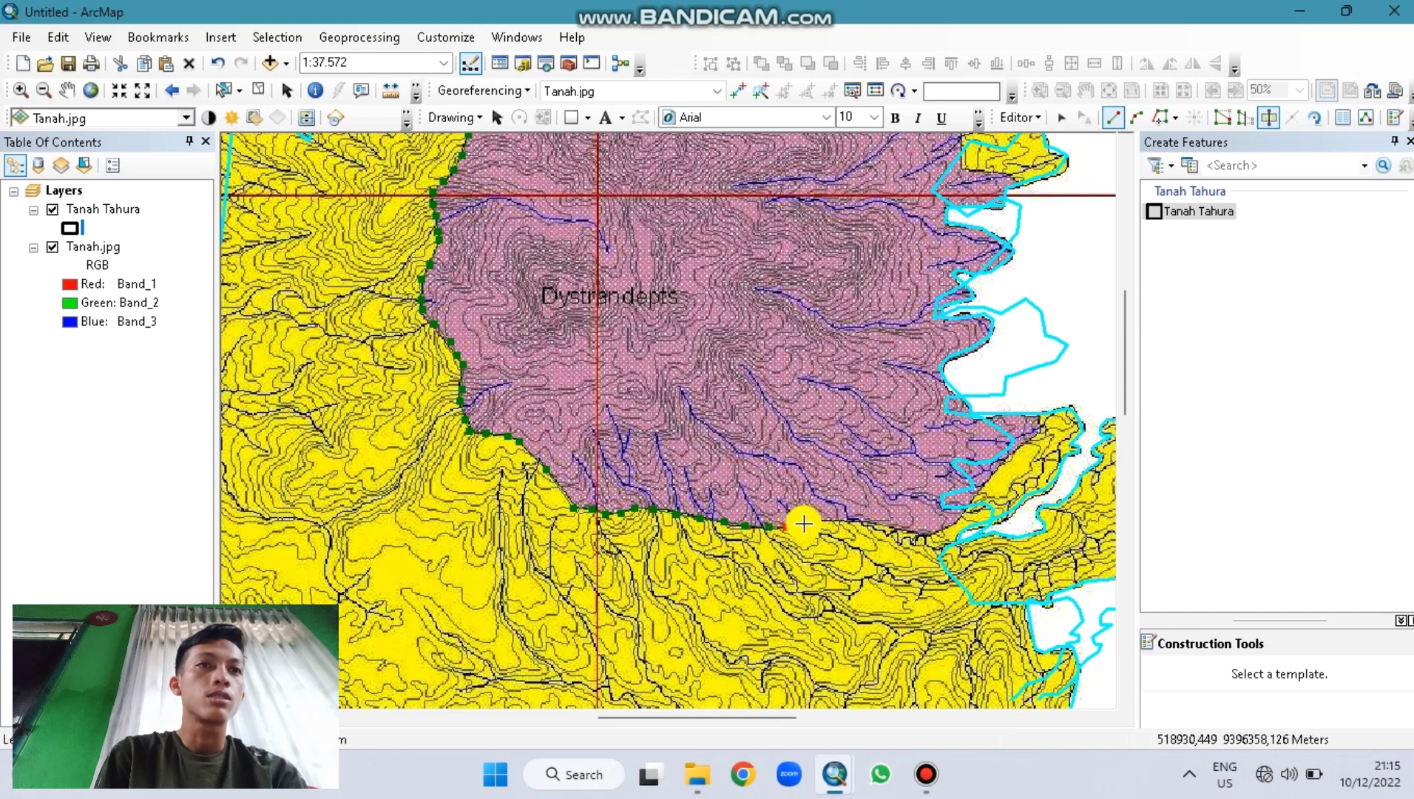
{"action": "left_click", "coordinate": [811, 522]}
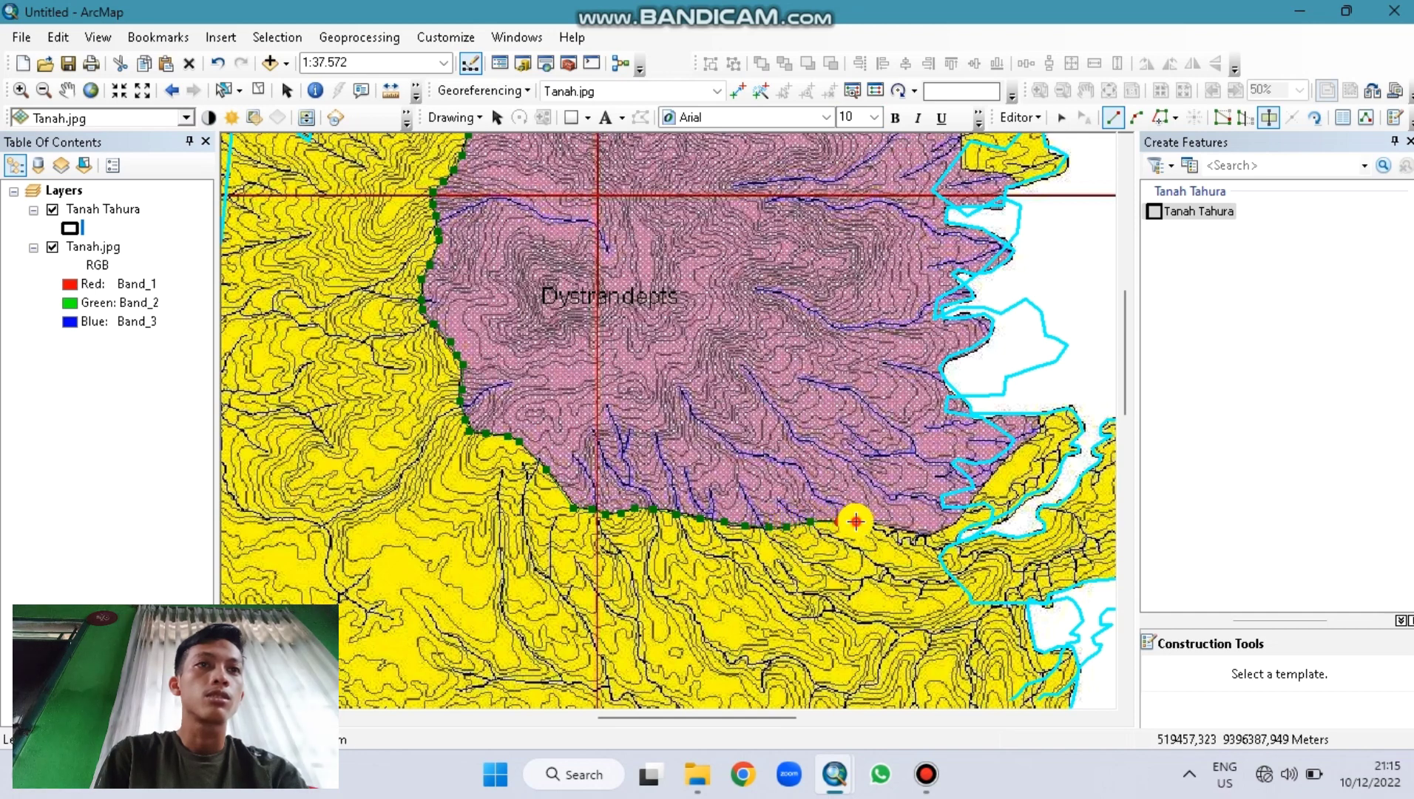
{"action": "left_click", "coordinate": [856, 522]}
{"action": "left_click", "coordinate": [878, 523]}
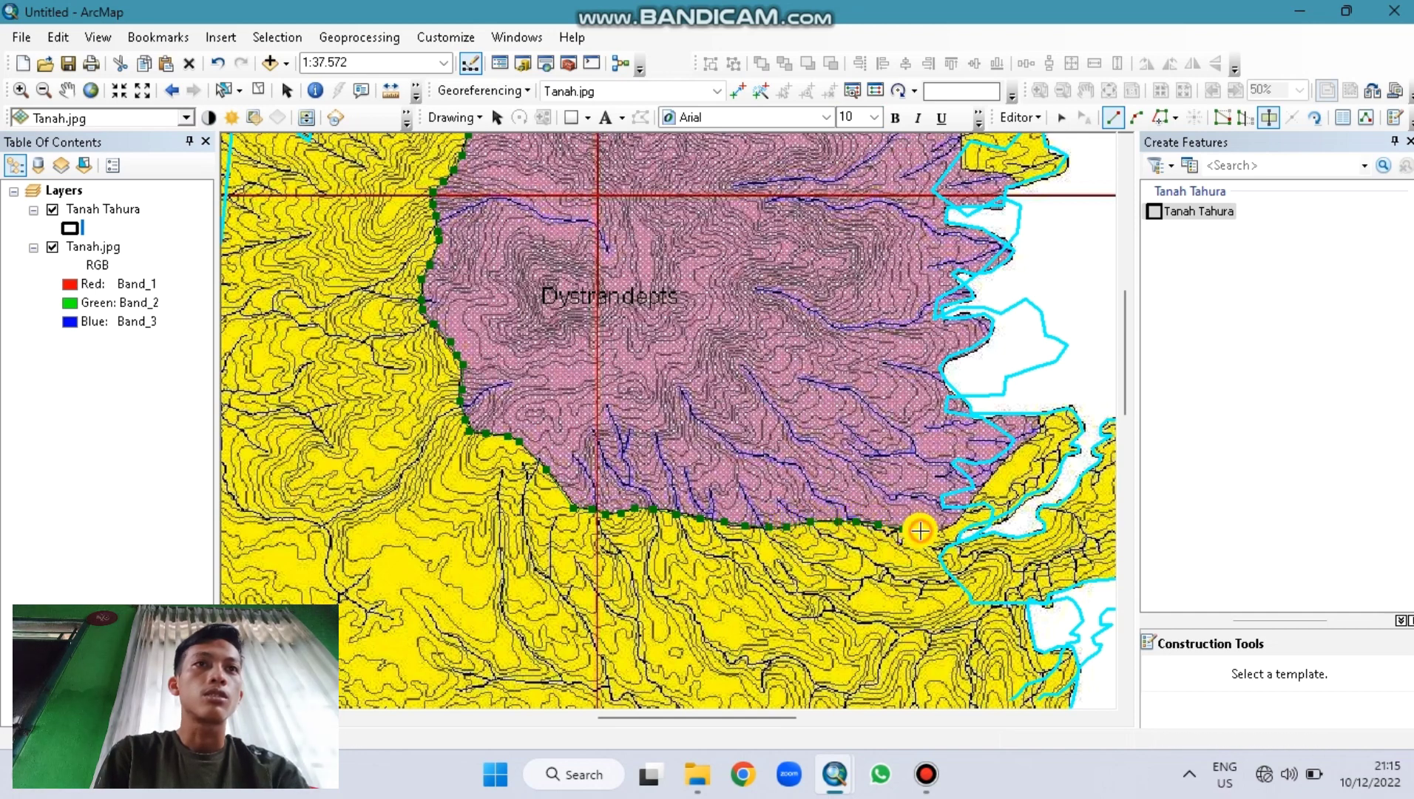
{"action": "left_click", "coordinate": [933, 530]}
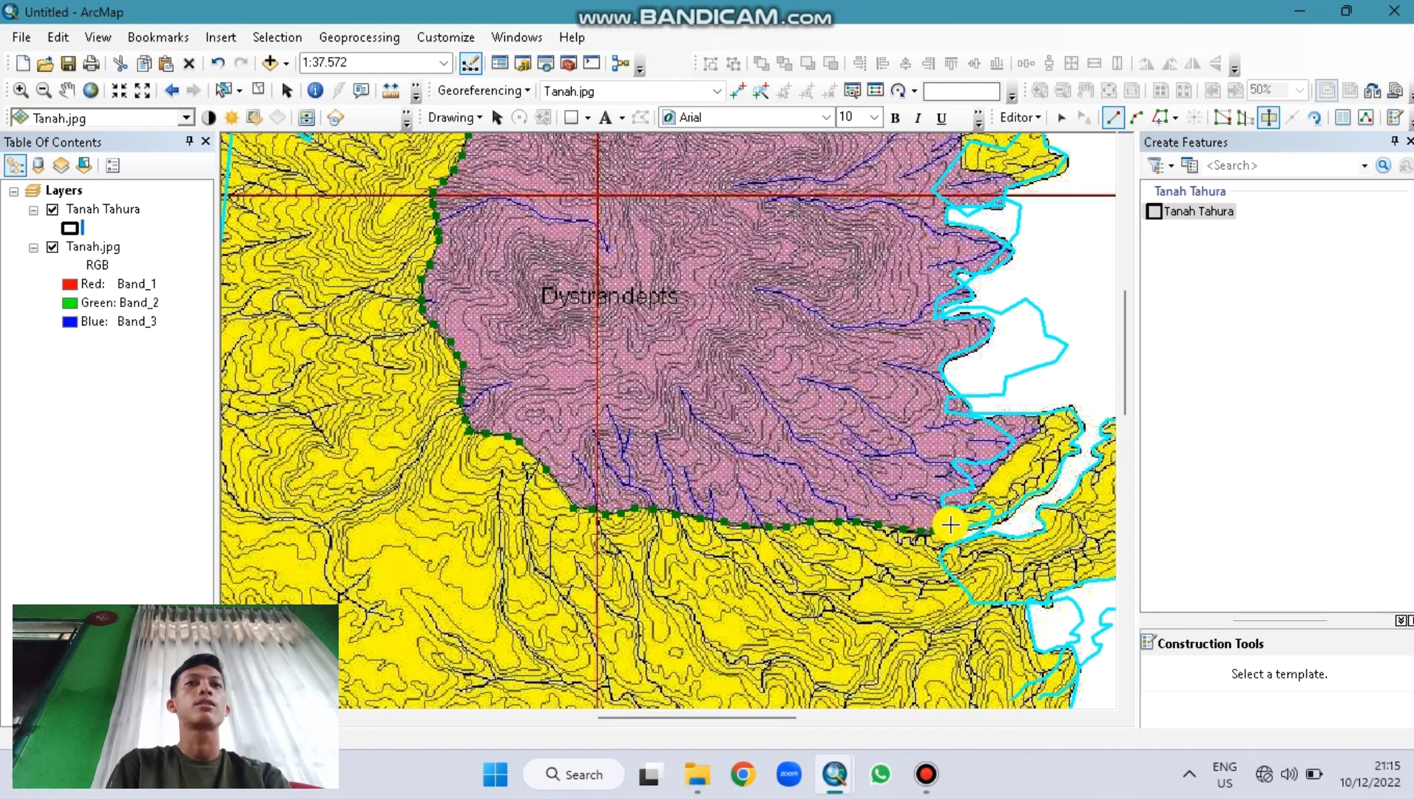
Step: Zoom to about 1:19.000 and trace the yellow zone's edge northeast up to the Tahura boundary
{"action": "scroll", "coordinate": [950, 525], "scroll_direction": "down", "scroll_amount": 1}
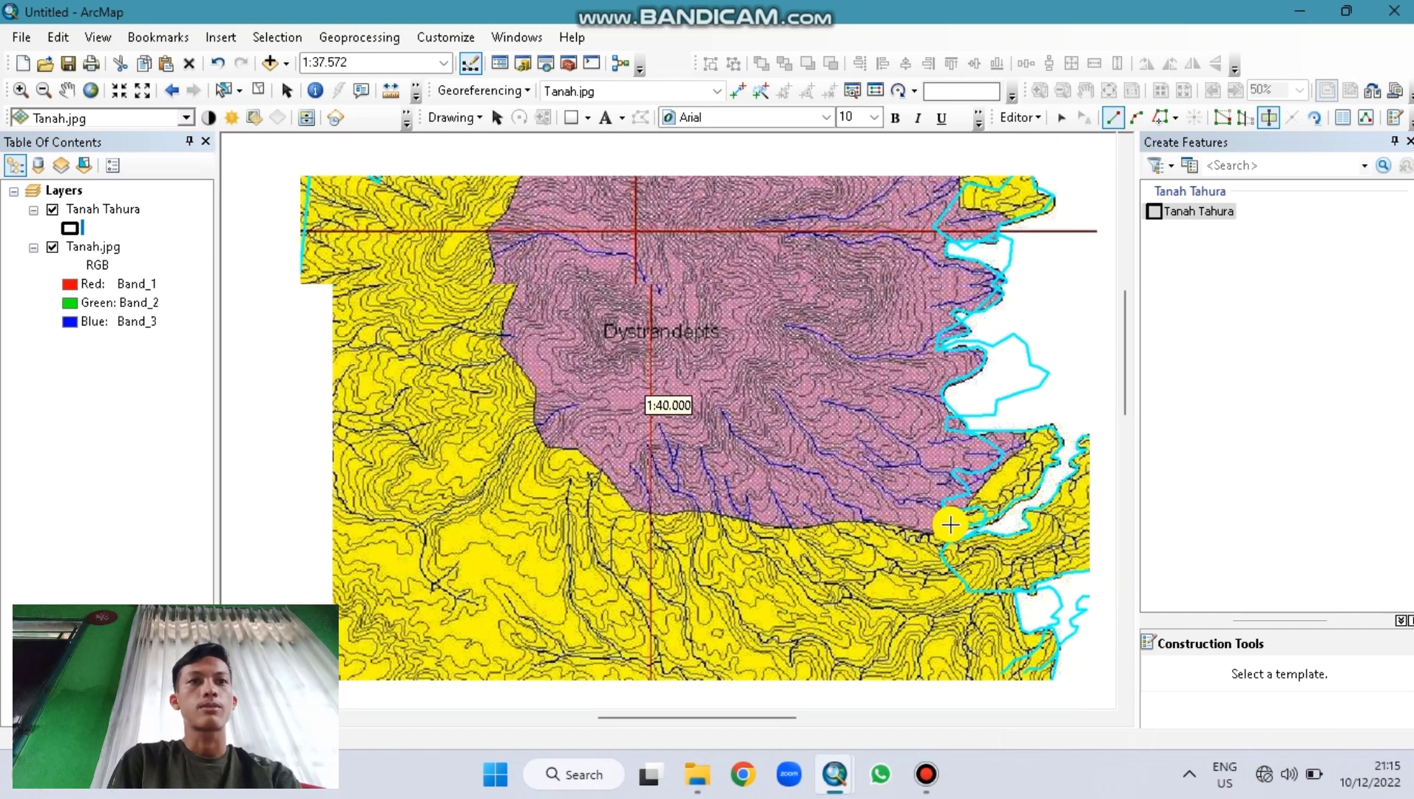
{"action": "scroll", "coordinate": [950, 524], "scroll_direction": "down", "scroll_amount": 2}
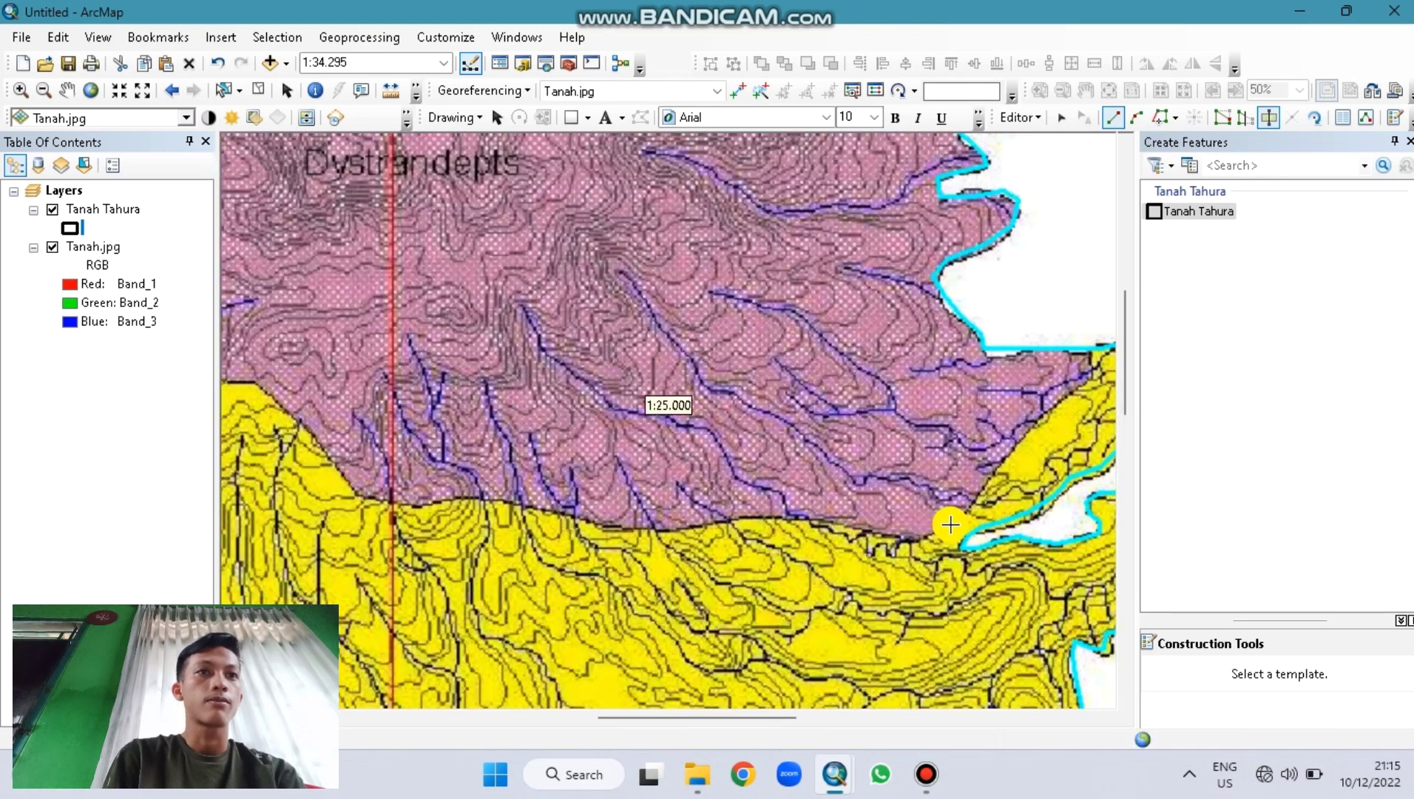
{"action": "scroll", "coordinate": [950, 525], "scroll_direction": "down", "scroll_amount": 1}
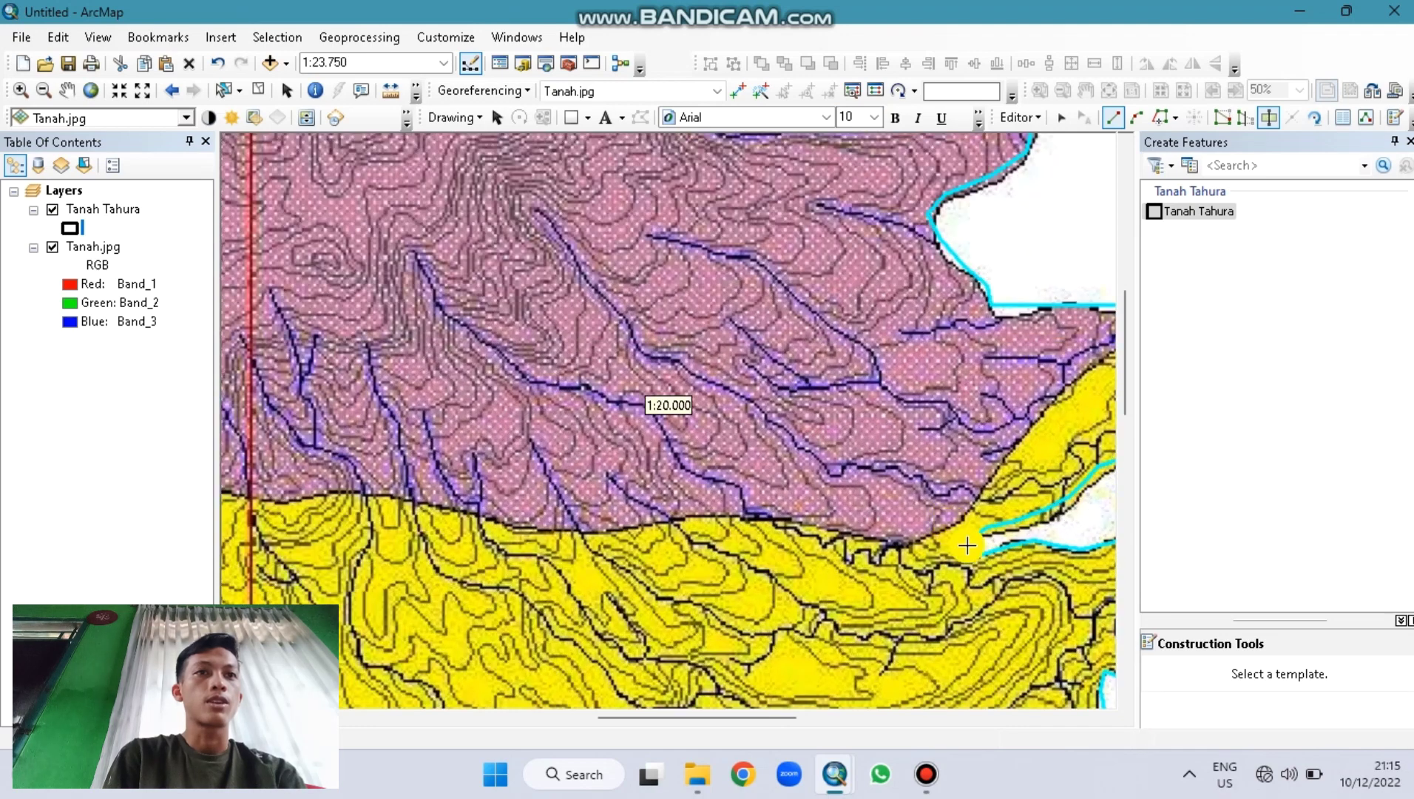
{"action": "key", "text": "Right"}
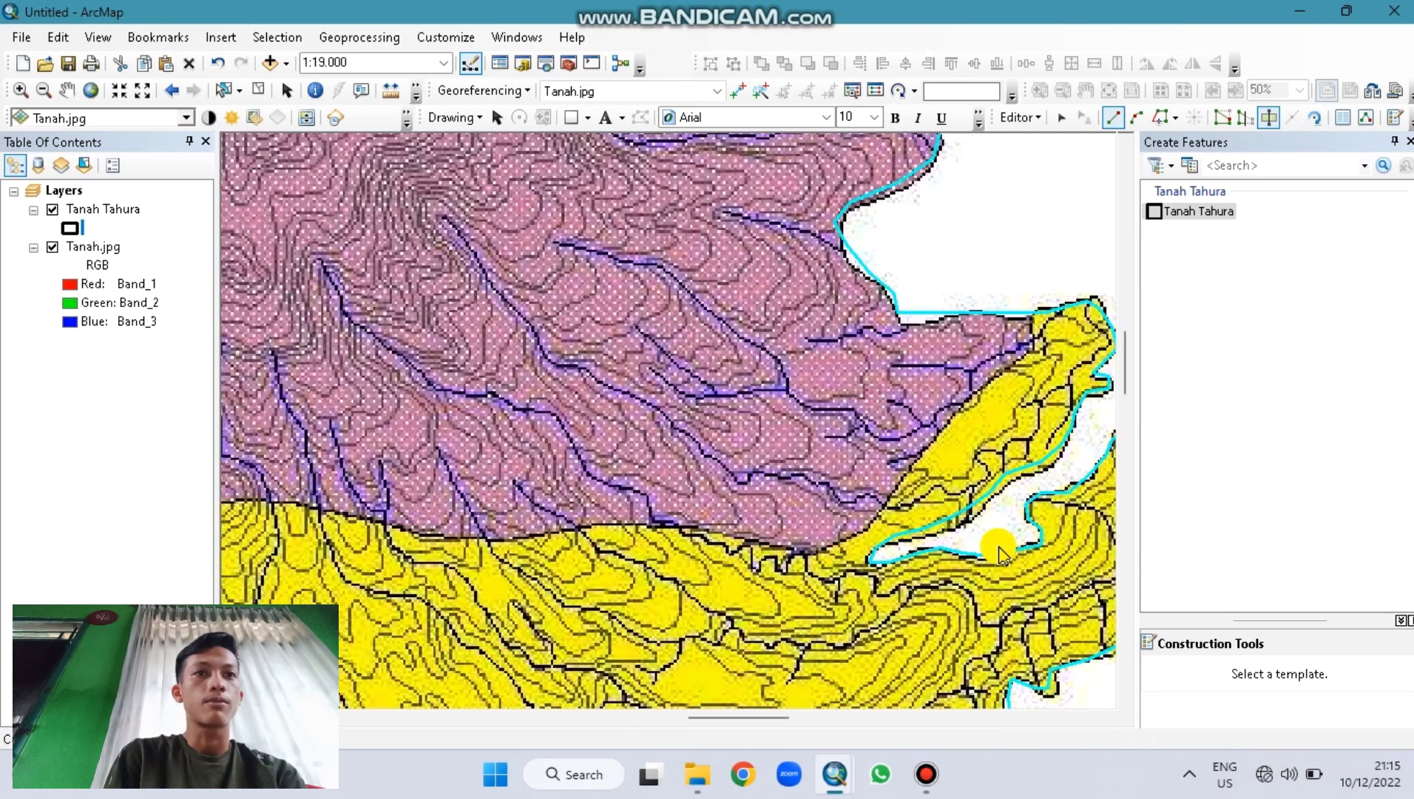
{"action": "key", "text": "Right"}
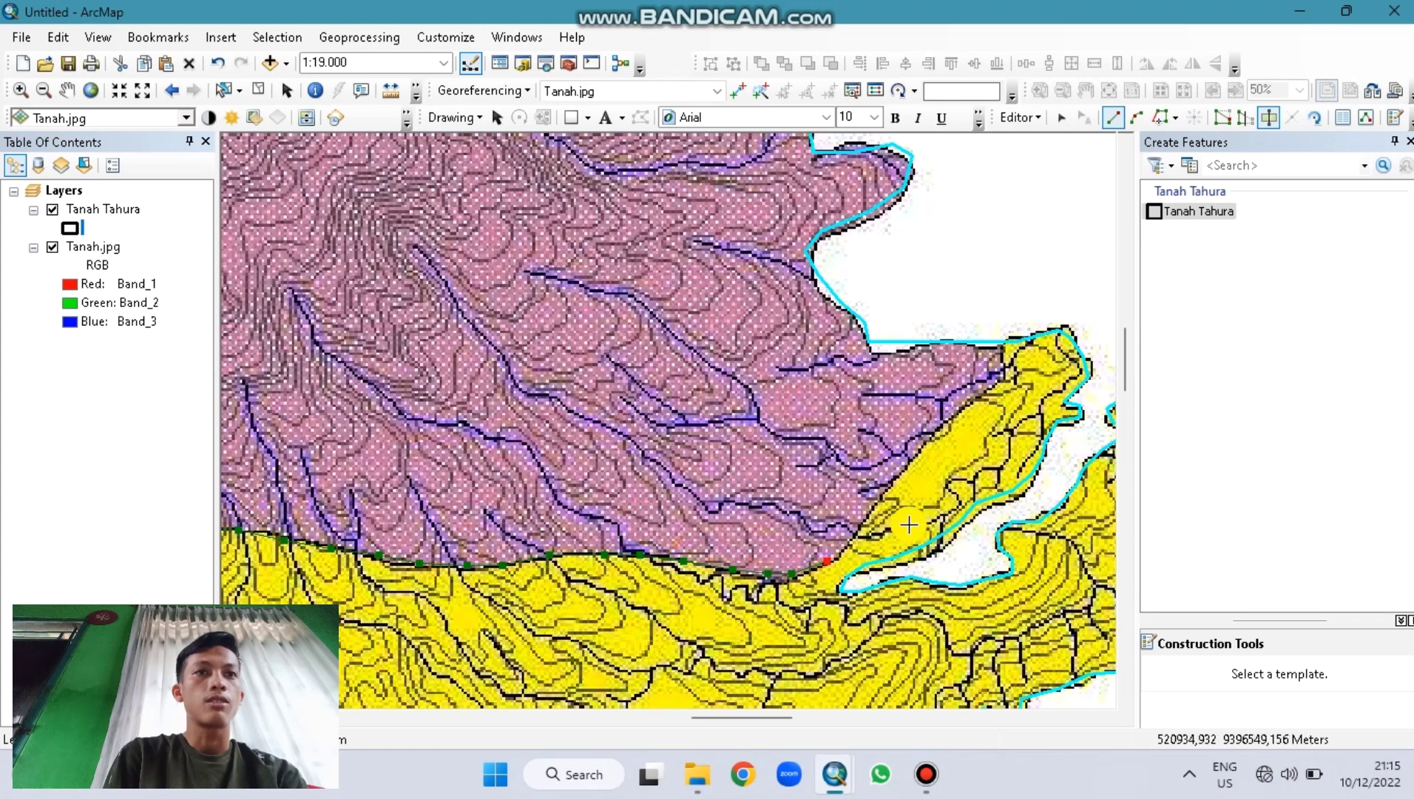
{"action": "left_click", "coordinate": [881, 502]}
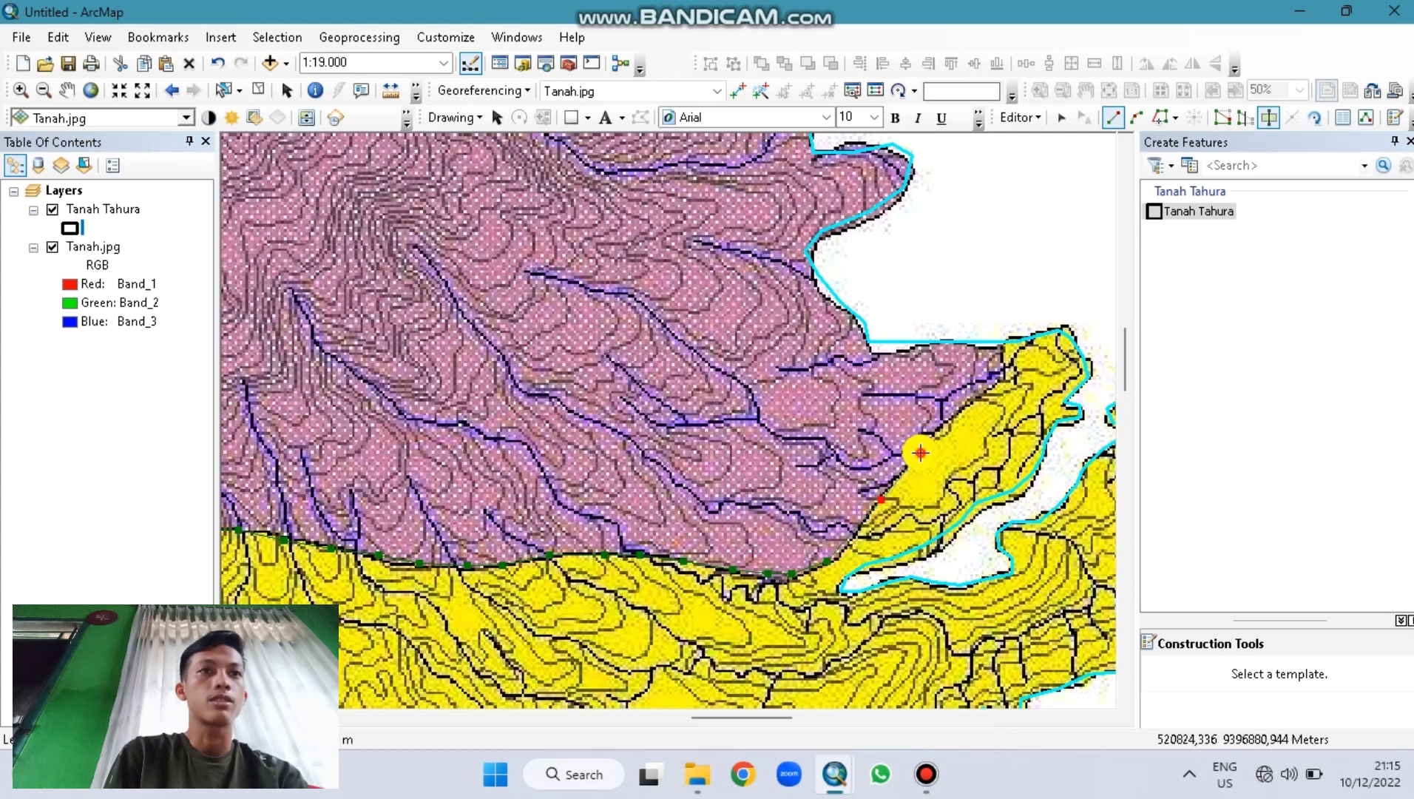
{"action": "left_click", "coordinate": [920, 452]}
{"action": "left_click", "coordinate": [938, 434]}
{"action": "left_click", "coordinate": [967, 404]}
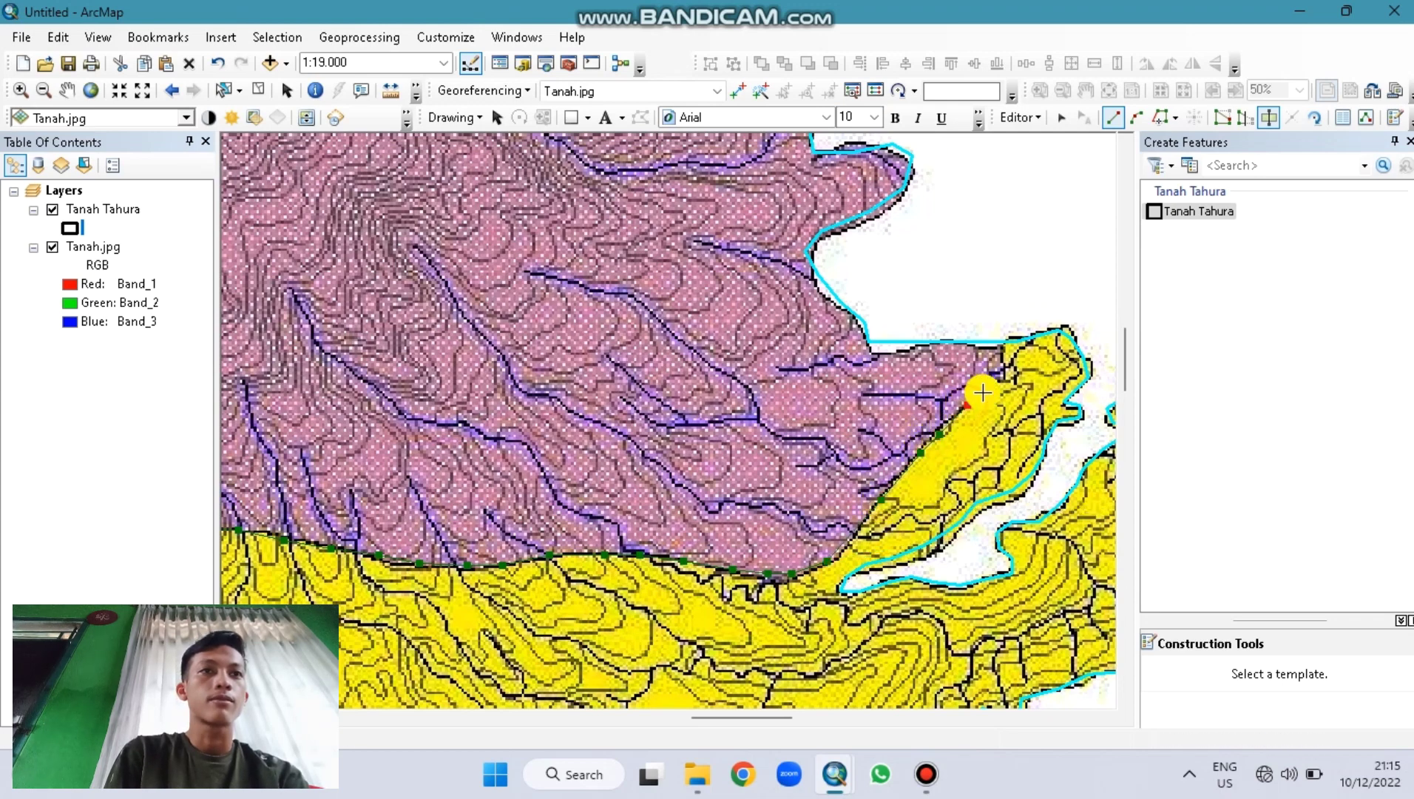
{"action": "left_click", "coordinate": [989, 388]}
{"action": "left_click", "coordinate": [1003, 375]}
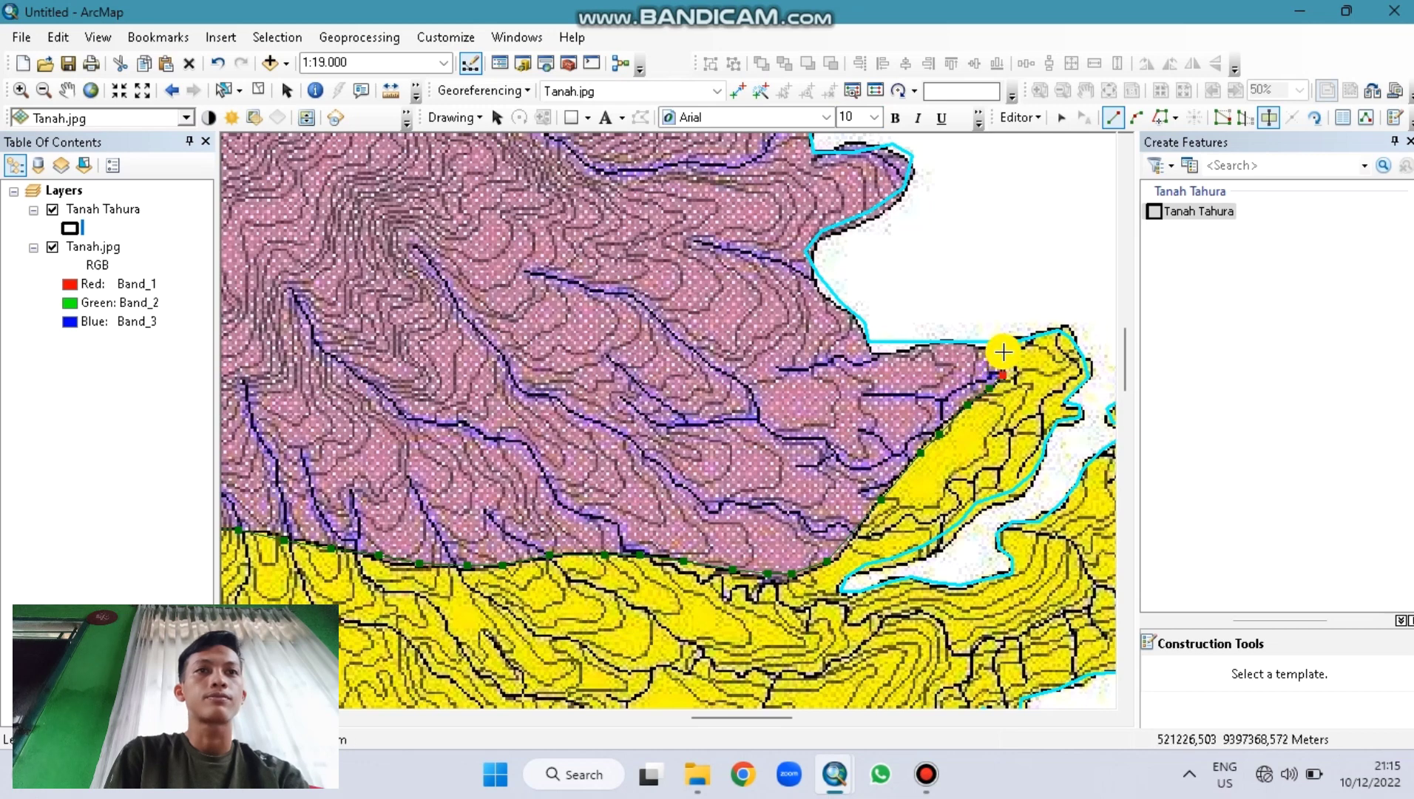
{"action": "left_click", "coordinate": [1011, 342]}
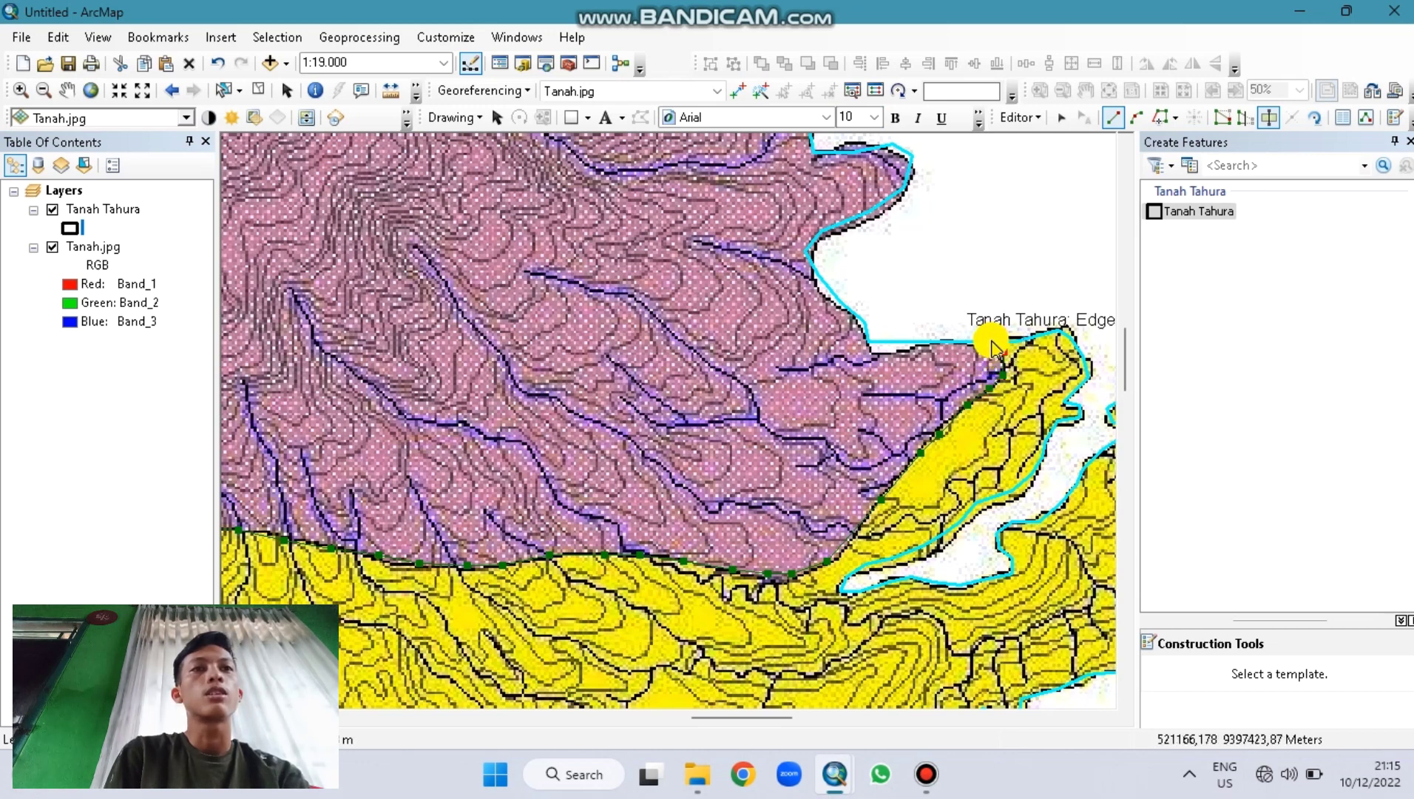
Step: Follow the Tahura boundary westward then north with vertices snapped to its vertices
{"action": "left_click", "coordinate": [1016, 341]}
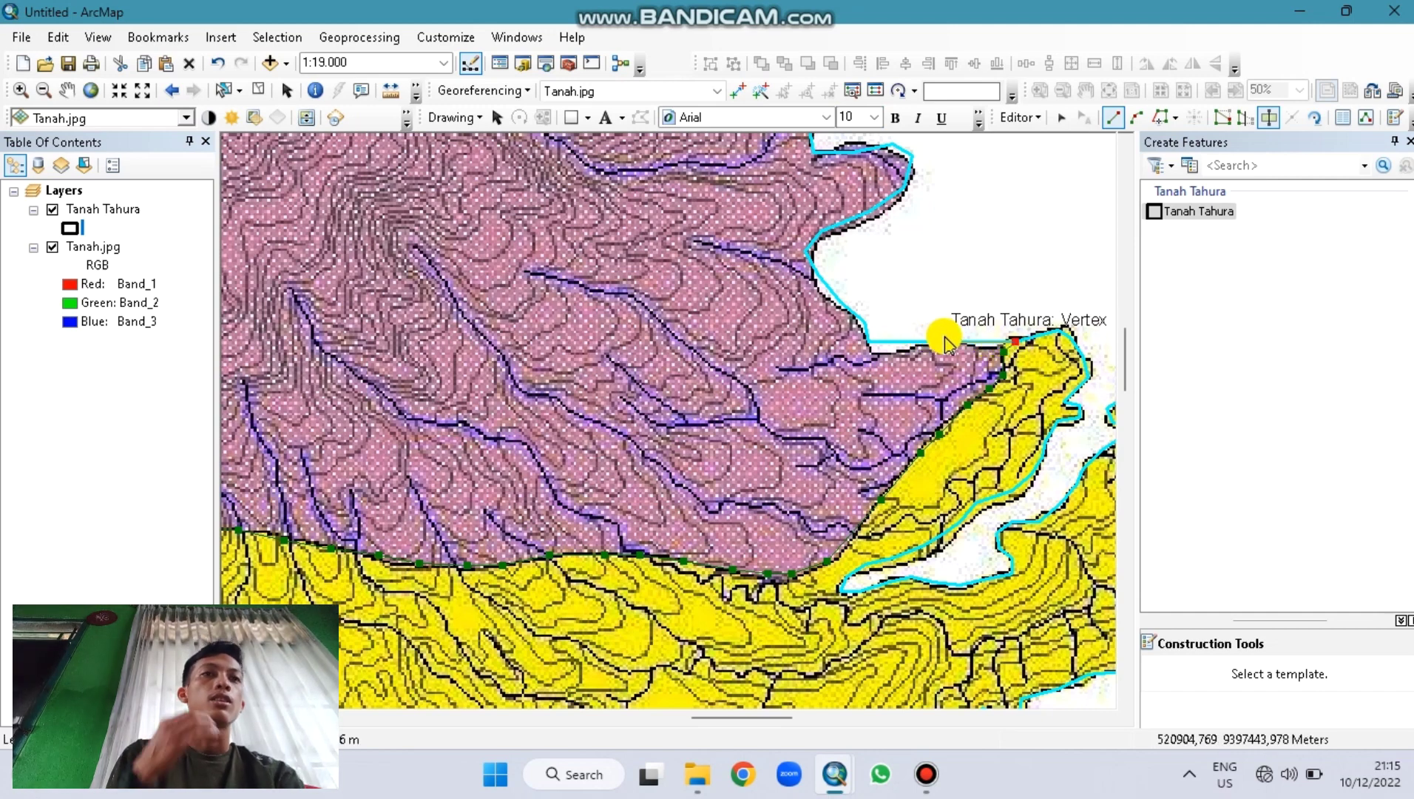
{"action": "left_click", "coordinate": [989, 345]}
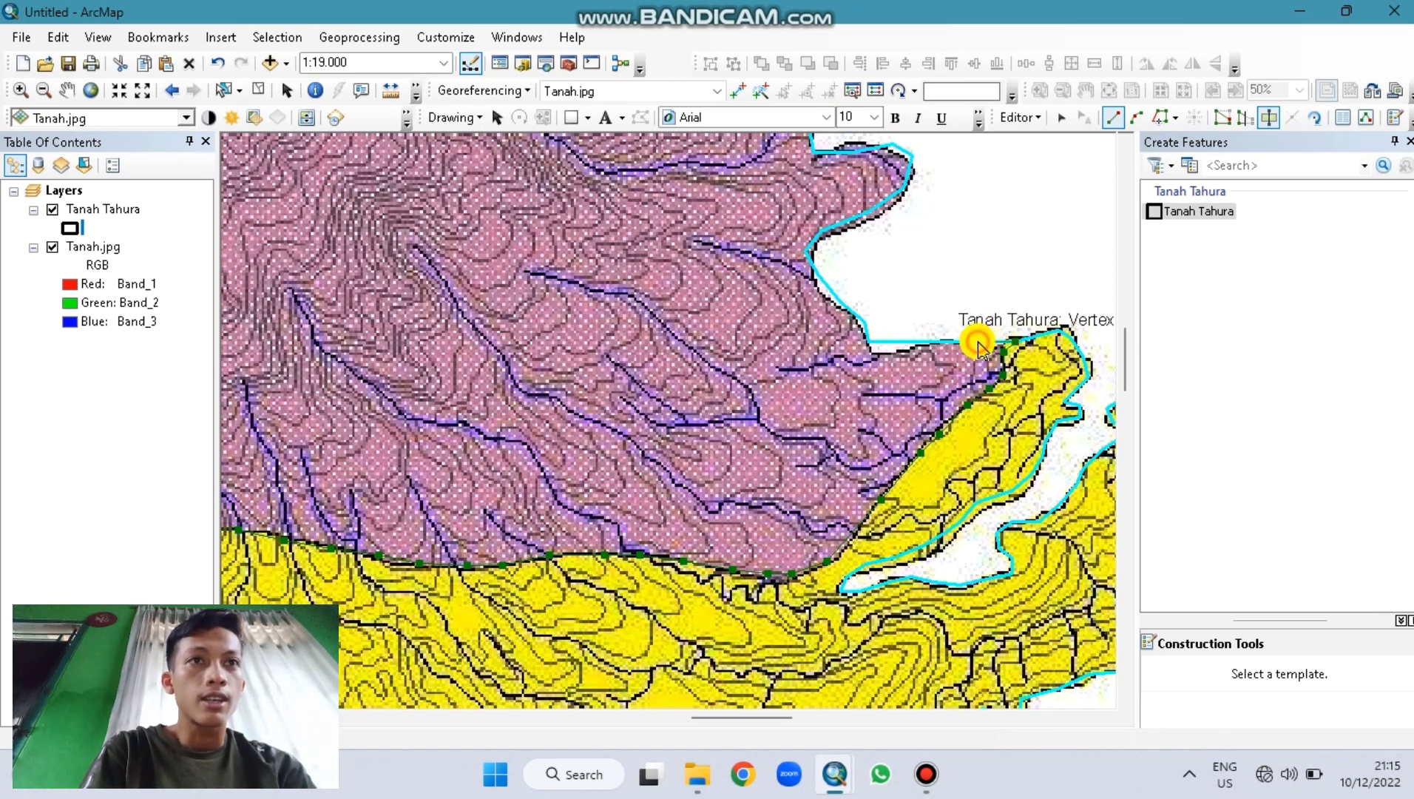
{"action": "left_click", "coordinate": [939, 343]}
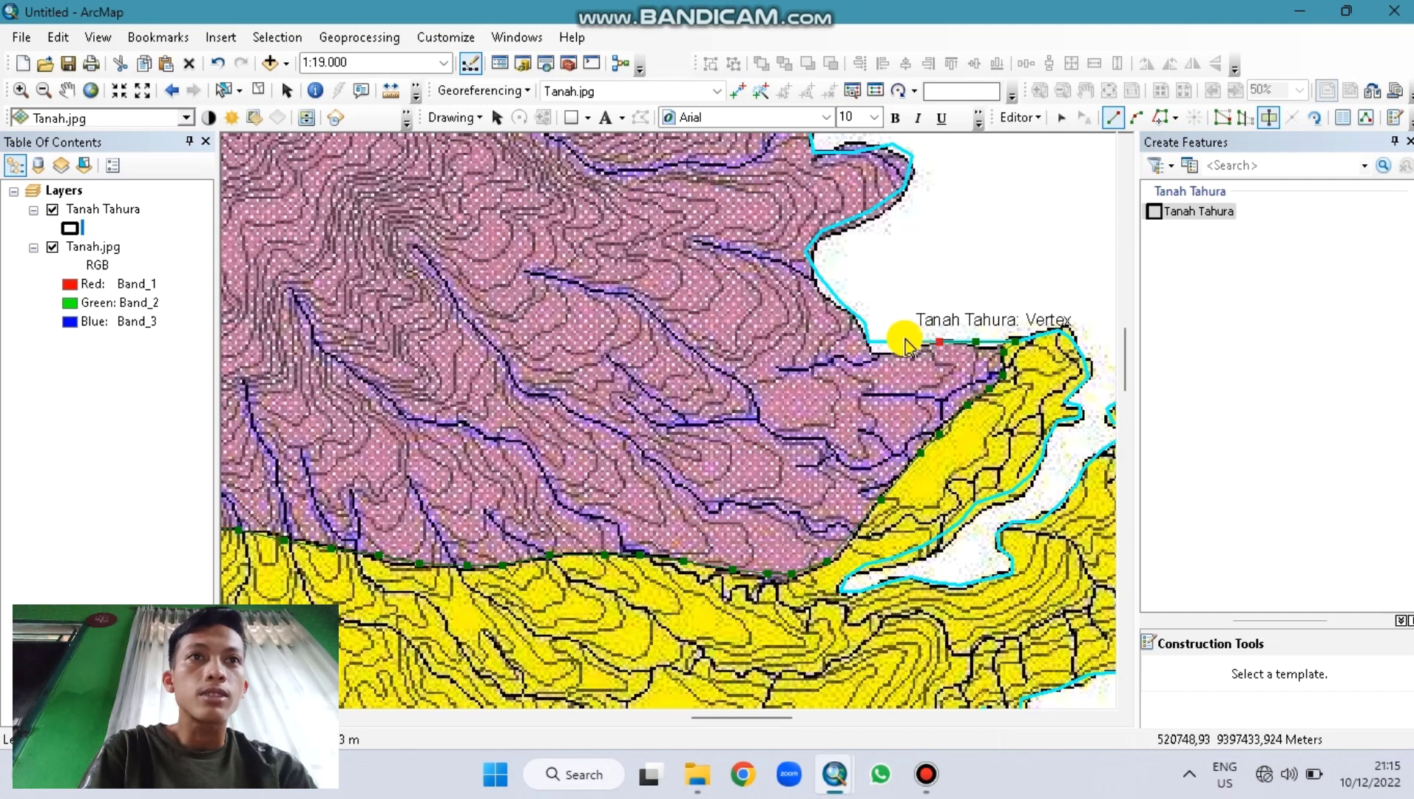
{"action": "left_click", "coordinate": [904, 342]}
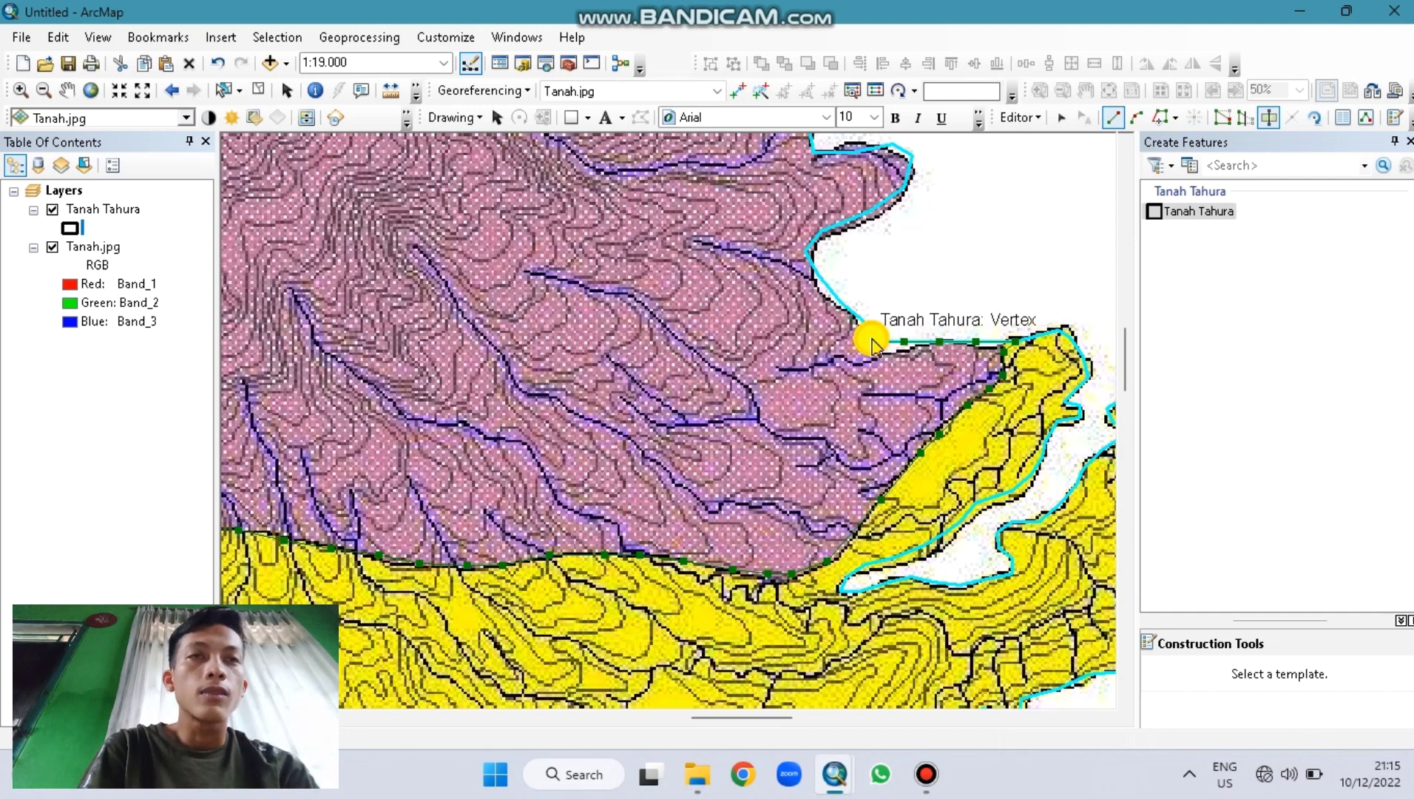
{"action": "left_click", "coordinate": [865, 324]}
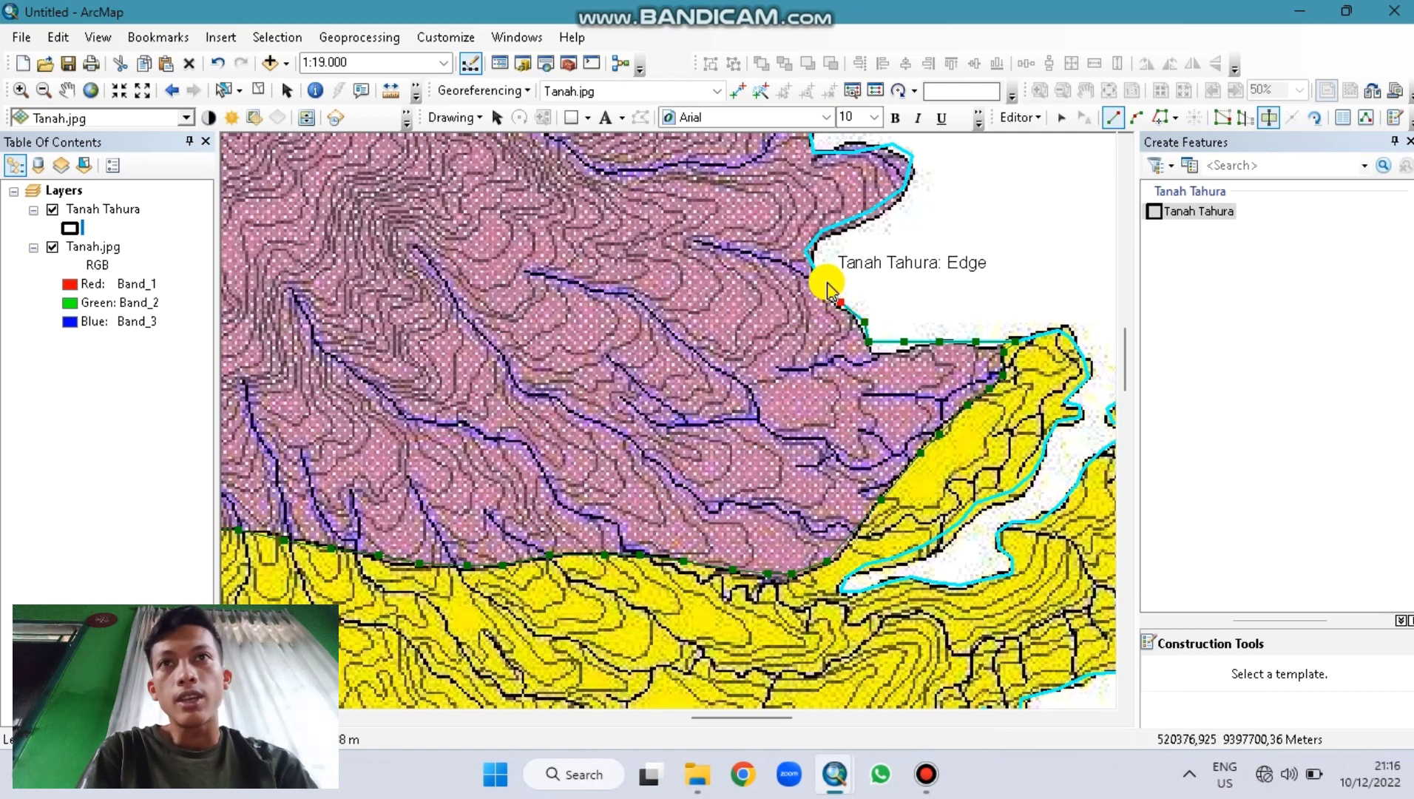
{"action": "left_click", "coordinate": [823, 281]}
{"action": "left_click", "coordinate": [804, 251]}
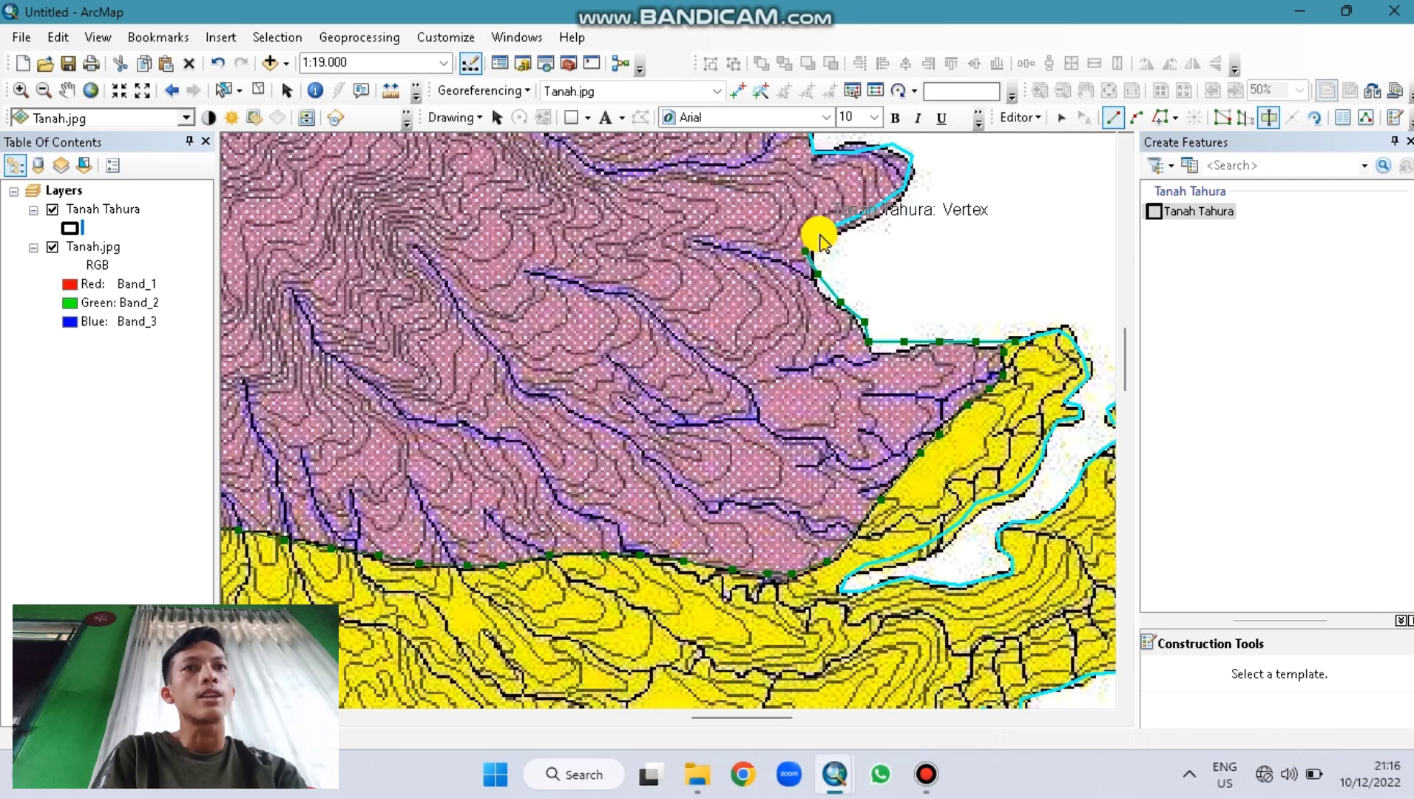
Step: Add a snapped vertex further north on the eastern Tahura boundary
{"action": "key", "text": "Up"}
{"action": "key", "text": "Up"}
{"action": "key", "text": "Up"}
{"action": "key", "text": "Up"}
{"action": "key", "text": "Up"}
{"action": "key", "text": "Up"}
{"action": "key", "text": "Up"}
{"action": "key", "text": "Up"}
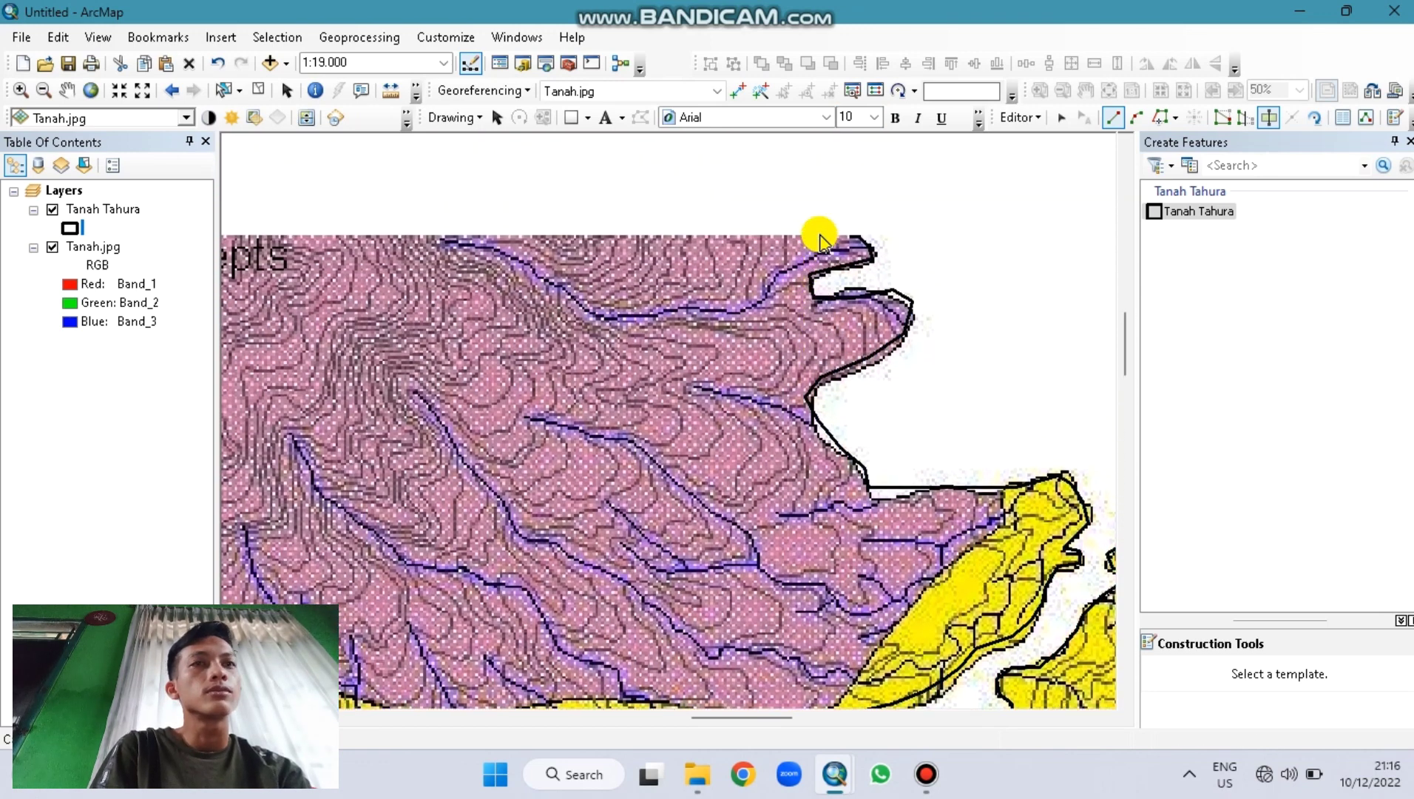
{"action": "key", "text": "Up"}
{"action": "key", "text": "Up"}
{"action": "key", "text": "Up"}
{"action": "key", "text": "Up"}
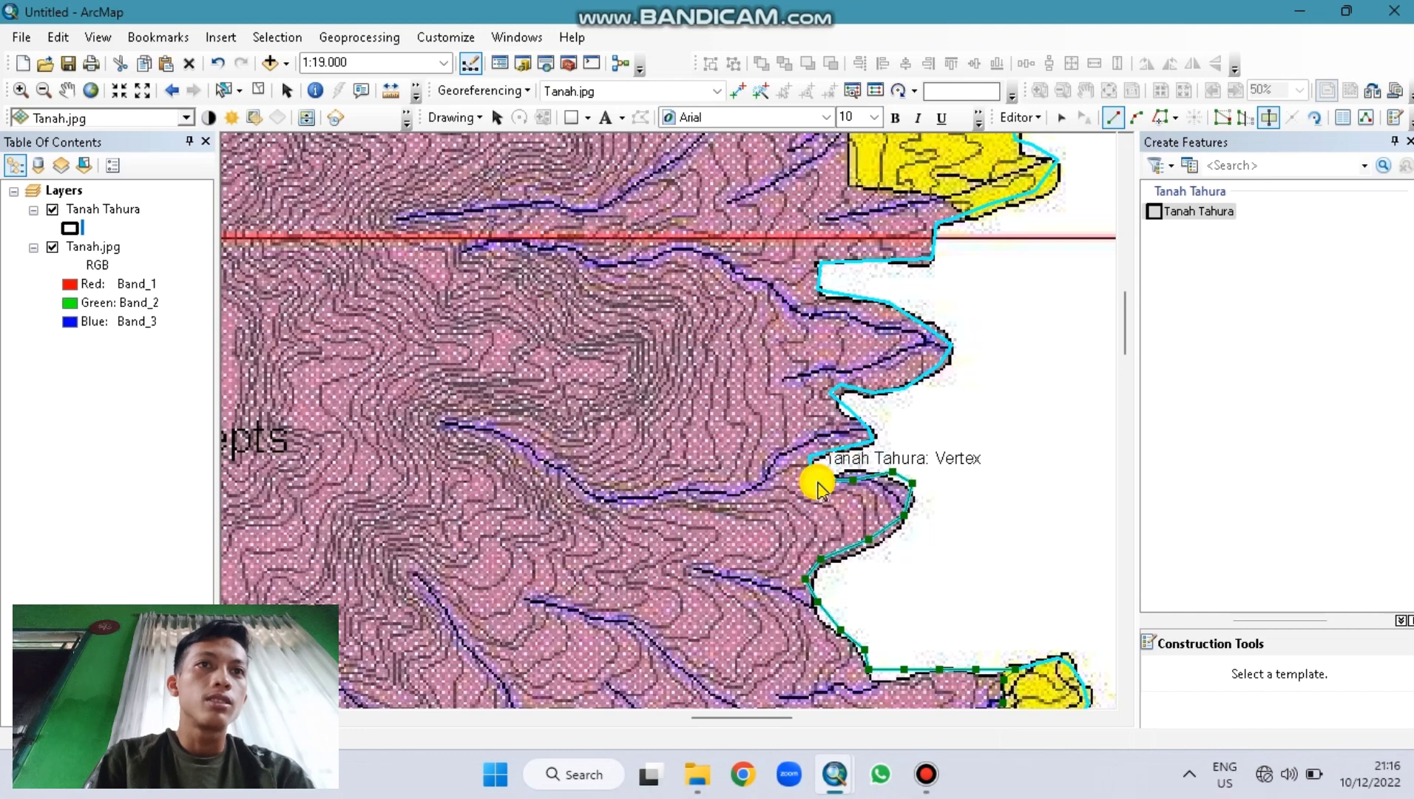
{"action": "left_click", "coordinate": [876, 445]}
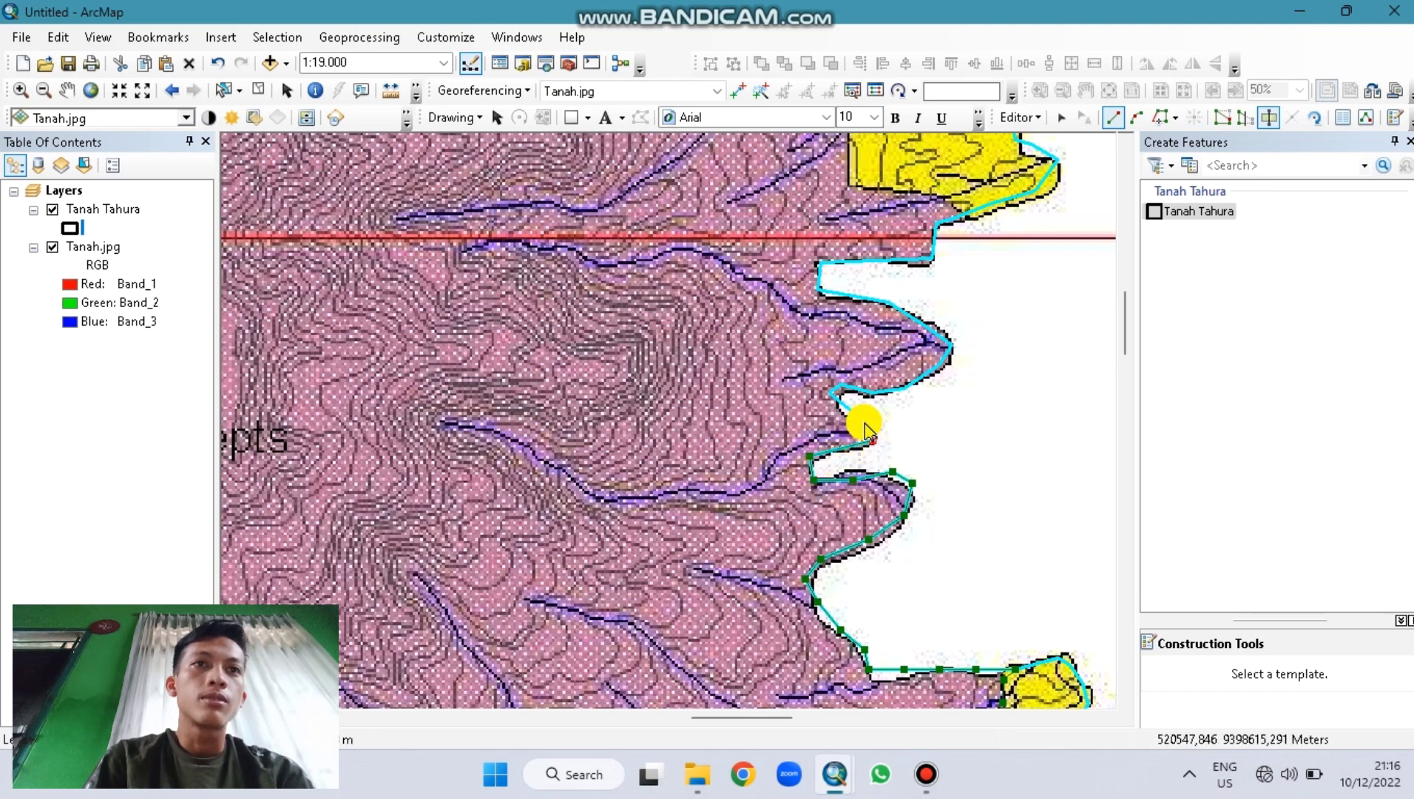
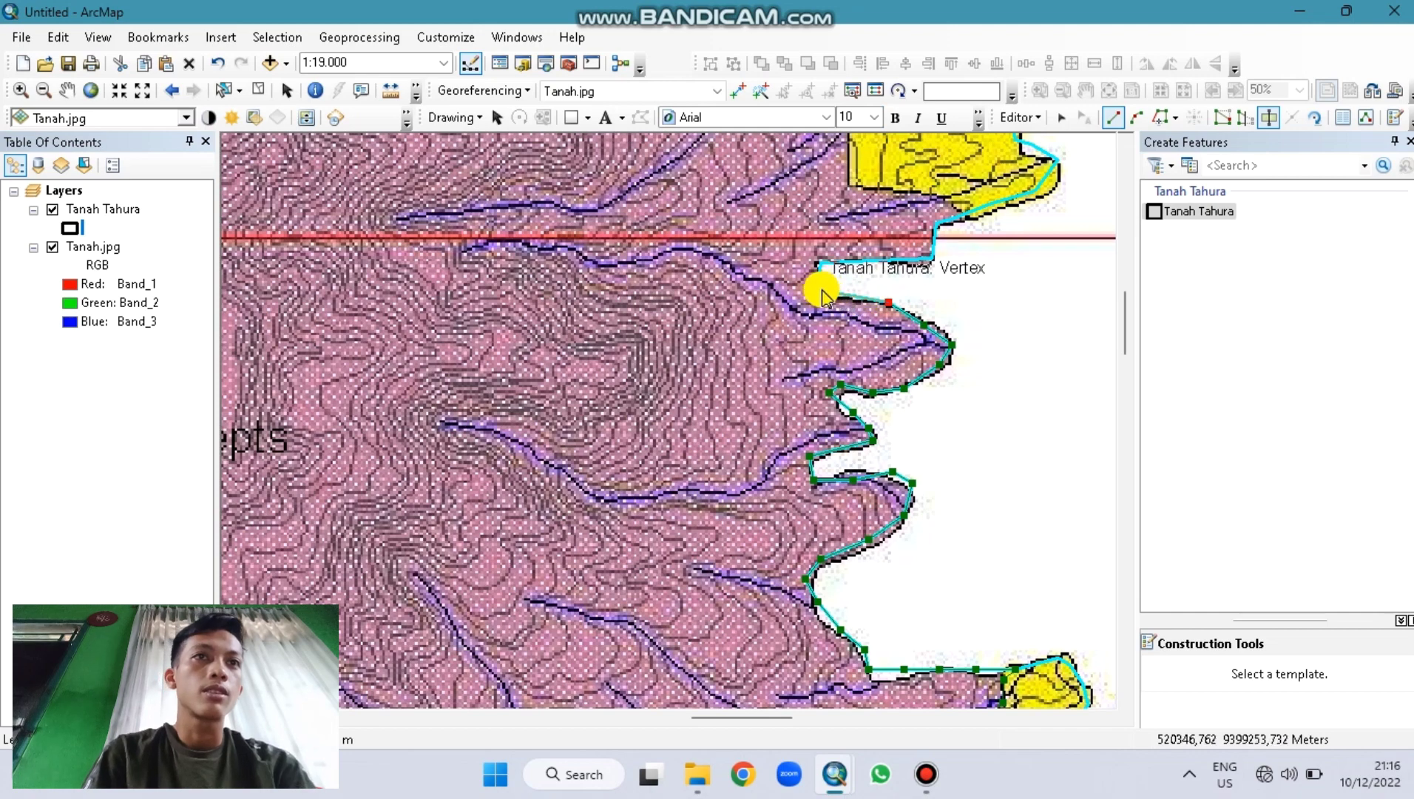
Step: Digitize the first Tanah Tahura polygon along the yellow area edge, snapping to the existing polygon edge
{"action": "left_click", "coordinate": [819, 263]}
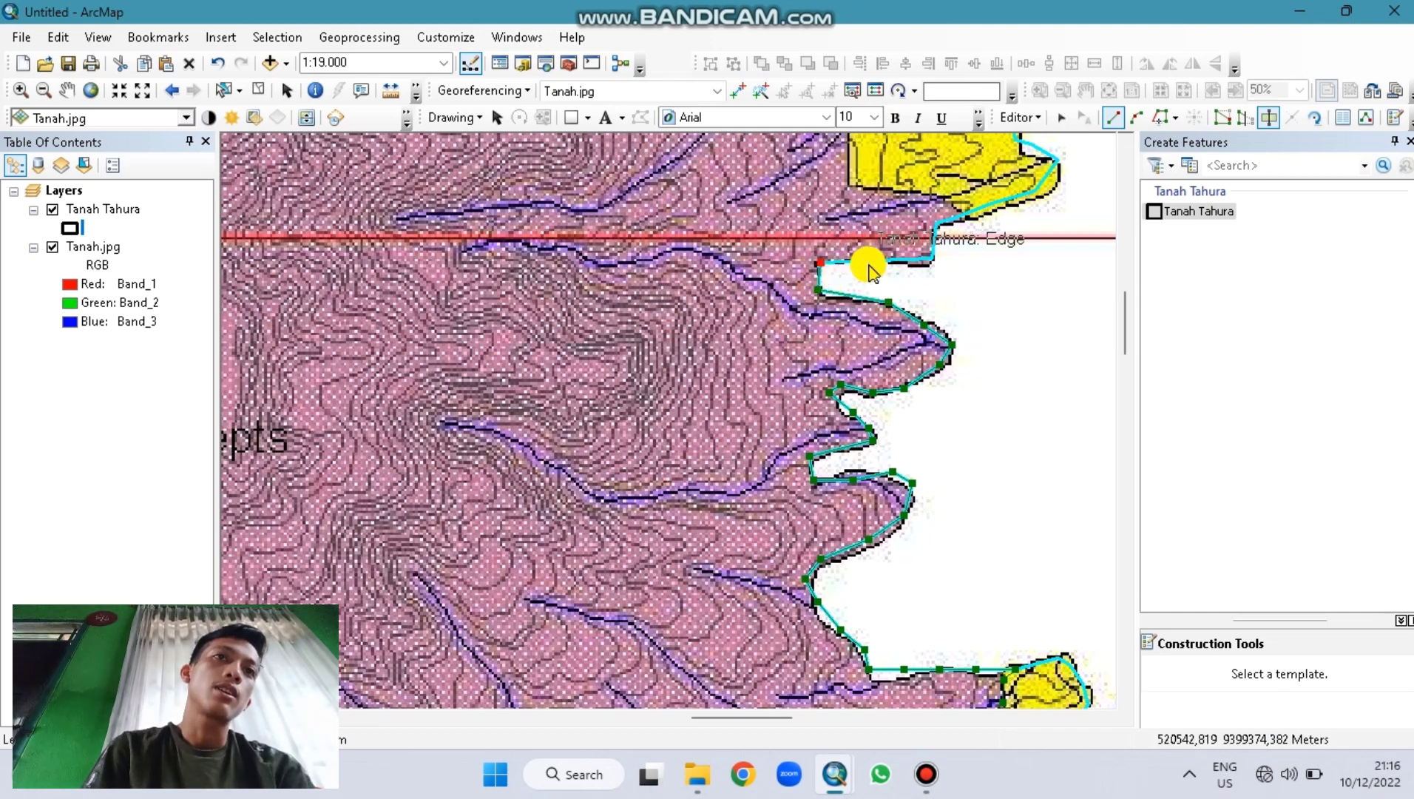
{"action": "left_click", "coordinate": [930, 259]}
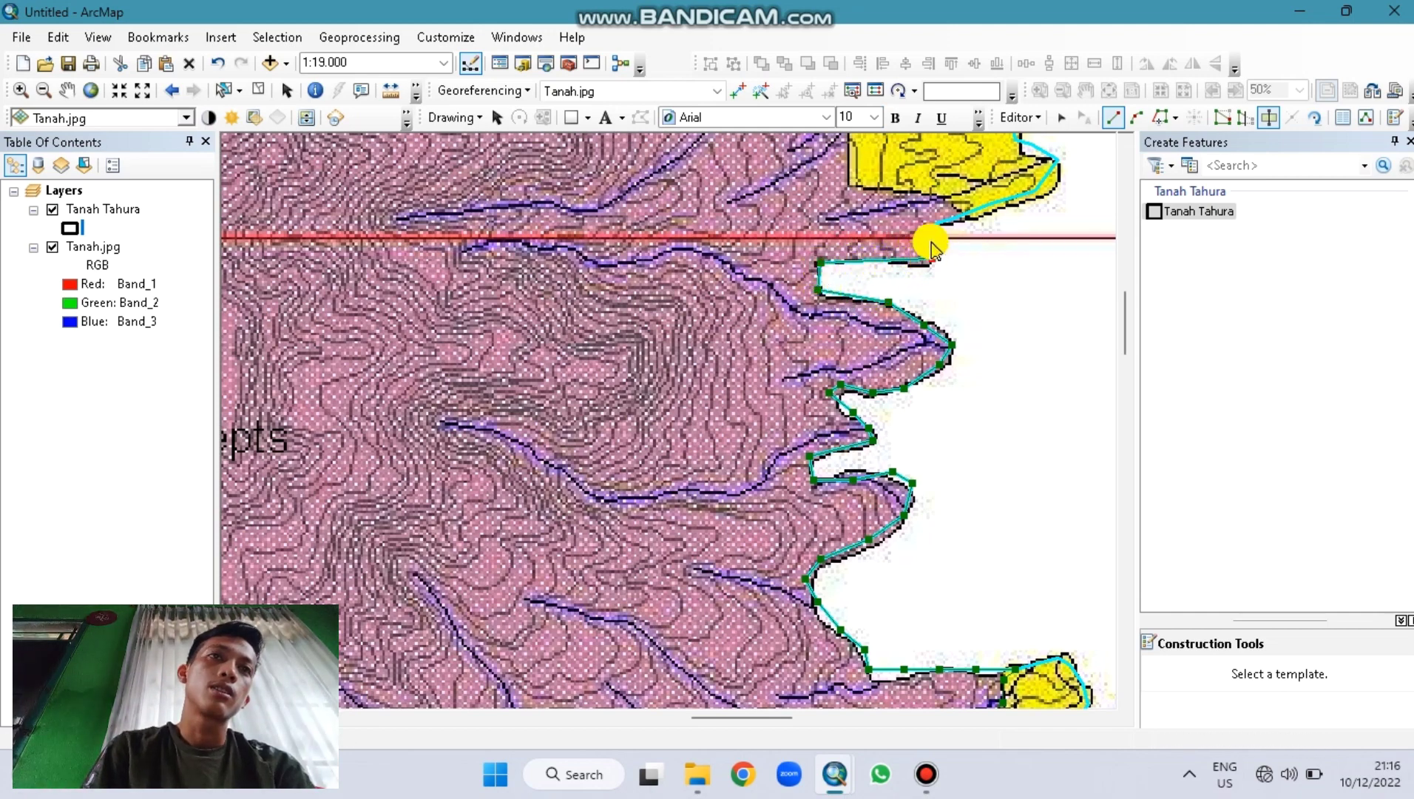
{"action": "left_click", "coordinate": [934, 224]}
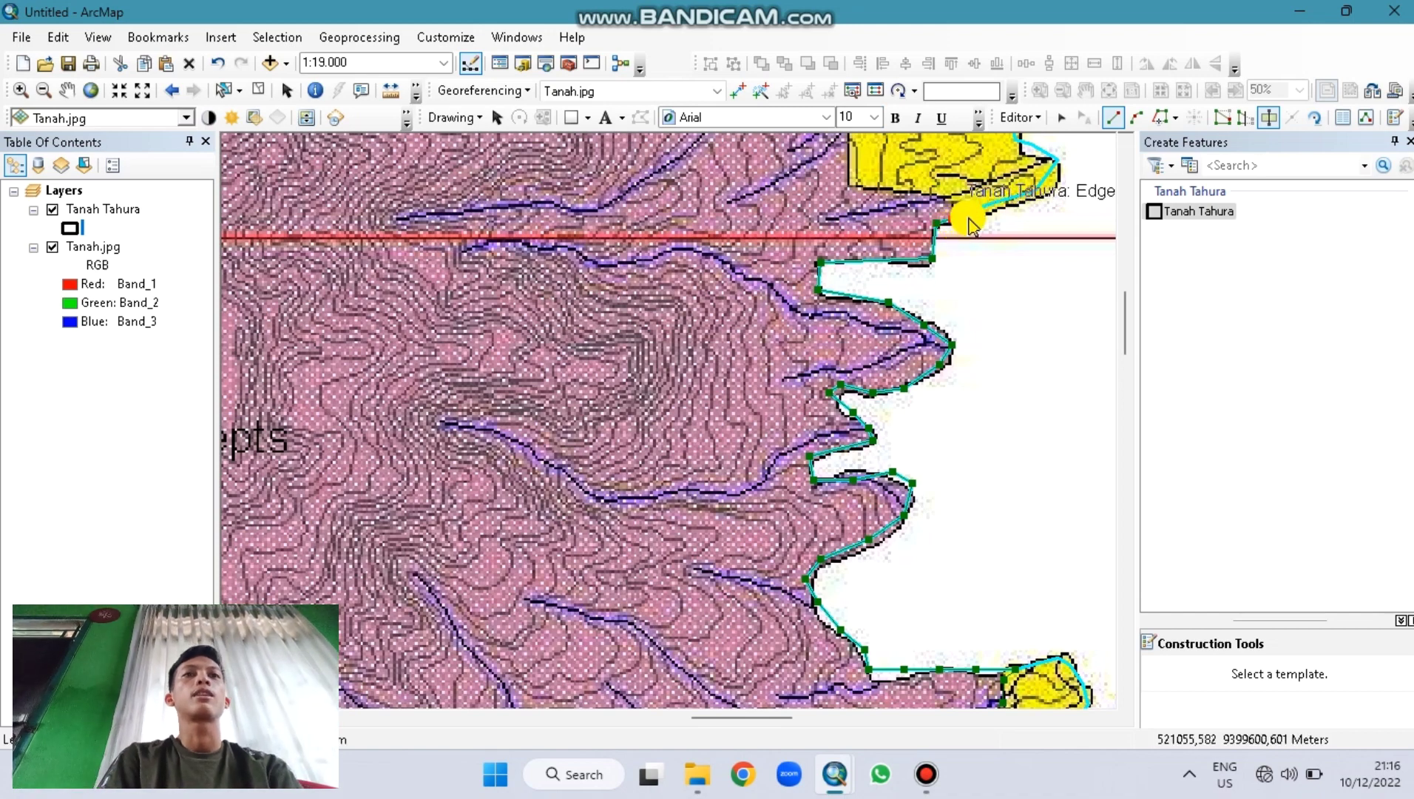
{"action": "left_click", "coordinate": [967, 220]}
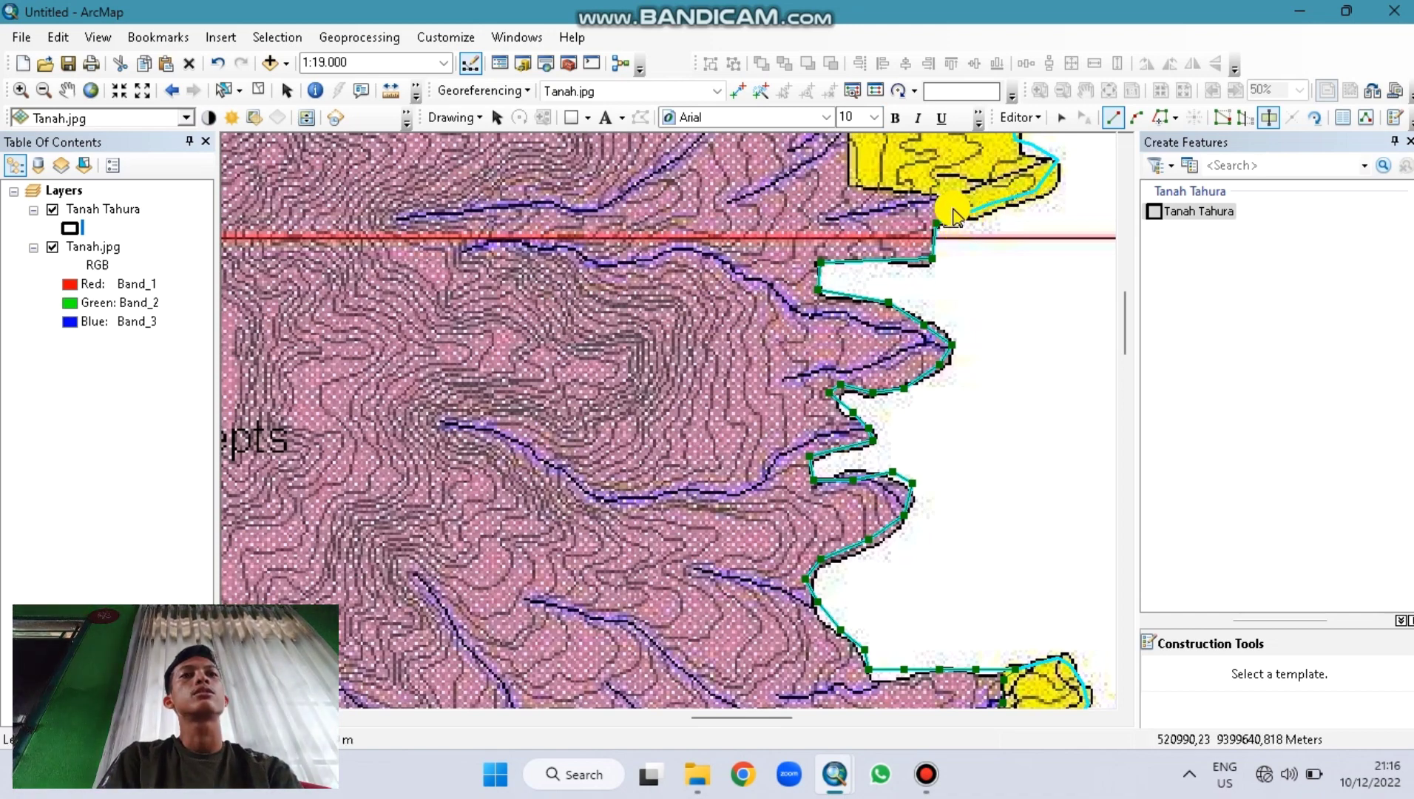
{"action": "double_click", "coordinate": [941, 200]}
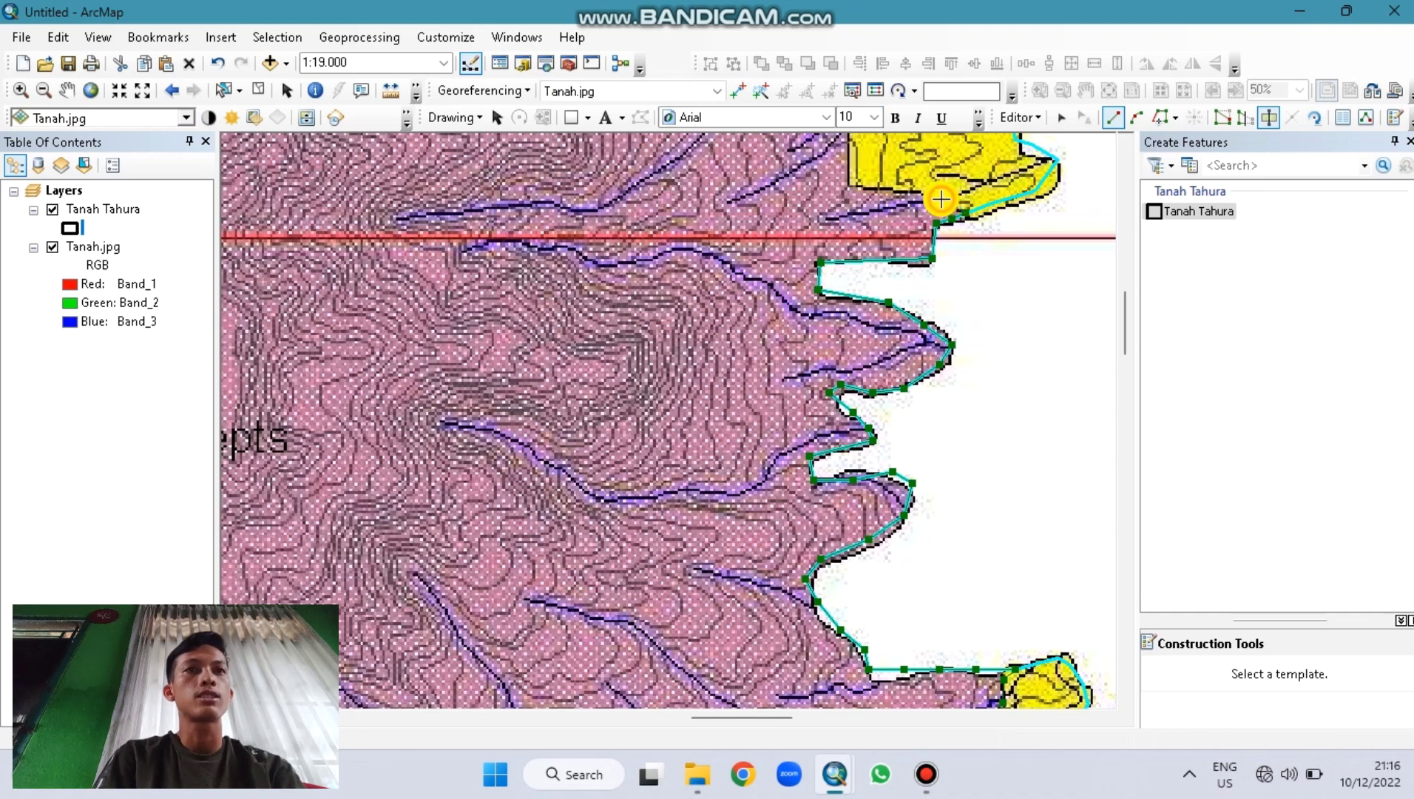
{"action": "key", "text": "Up"}
{"action": "key", "text": "Up"}
{"action": "key", "text": "Up"}
{"action": "key", "text": "Up"}
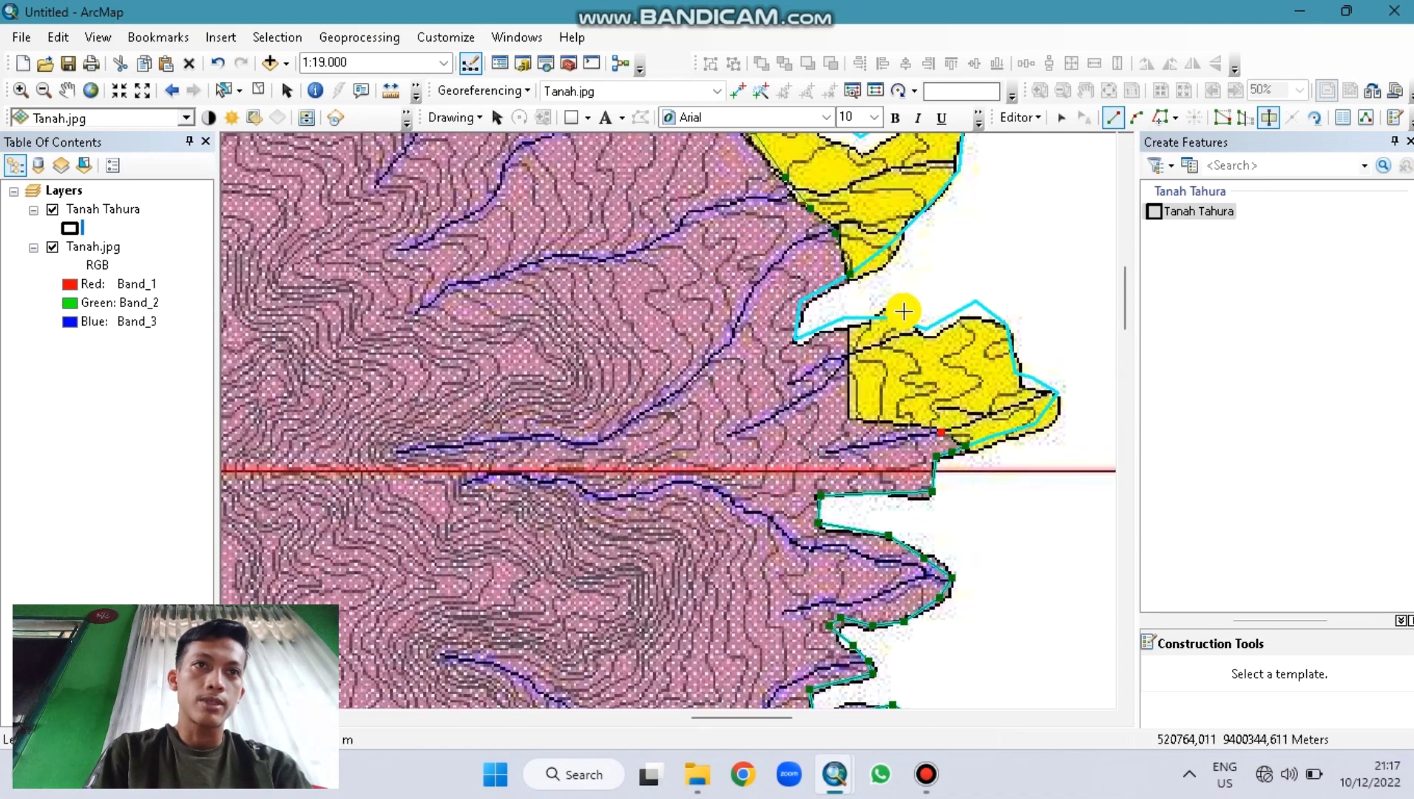
Step: Digitize a second polygon around the next yellow area's left edge, snapping to an existing vertex
{"action": "left_click", "coordinate": [885, 422]}
{"action": "left_click", "coordinate": [849, 418]}
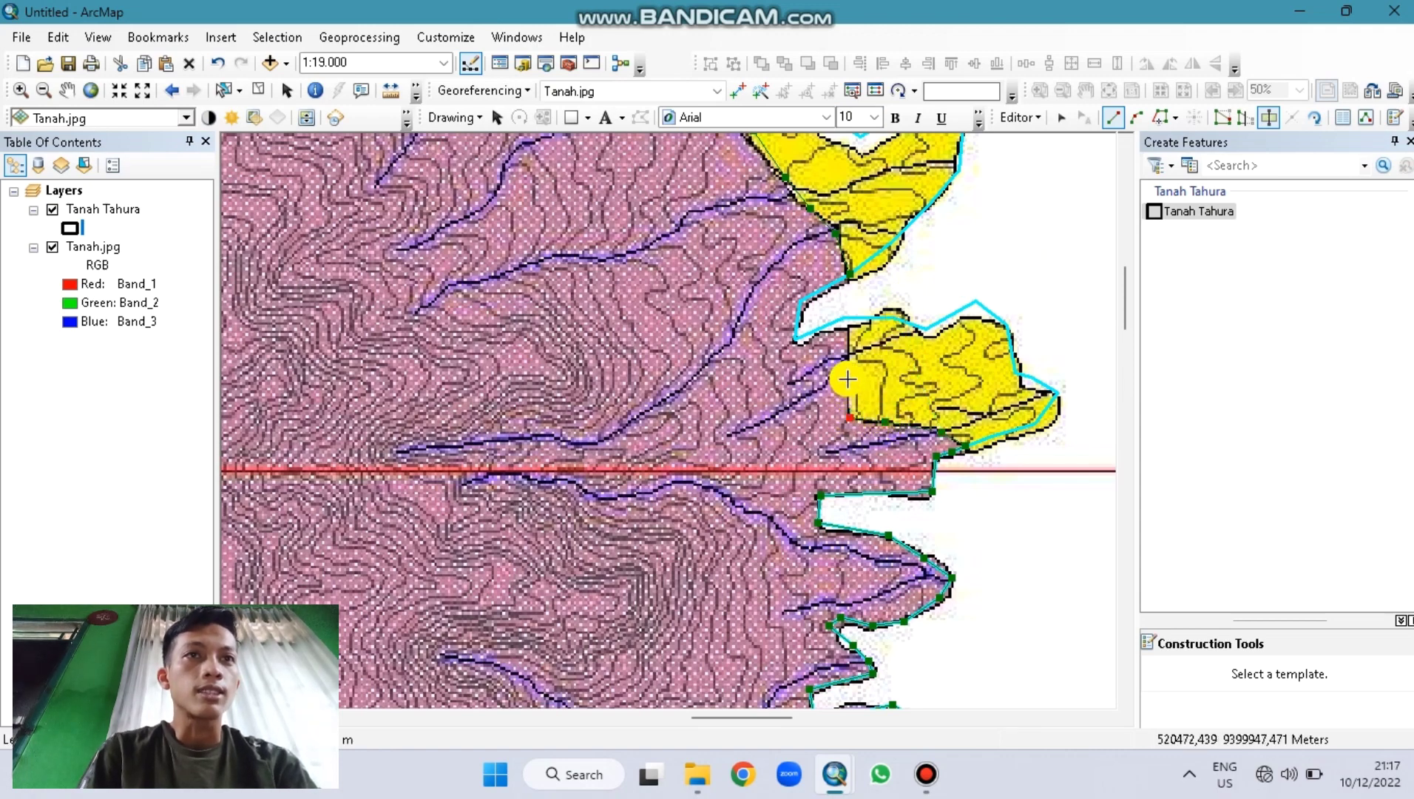
{"action": "left_click", "coordinate": [849, 377]}
{"action": "left_click", "coordinate": [846, 344]}
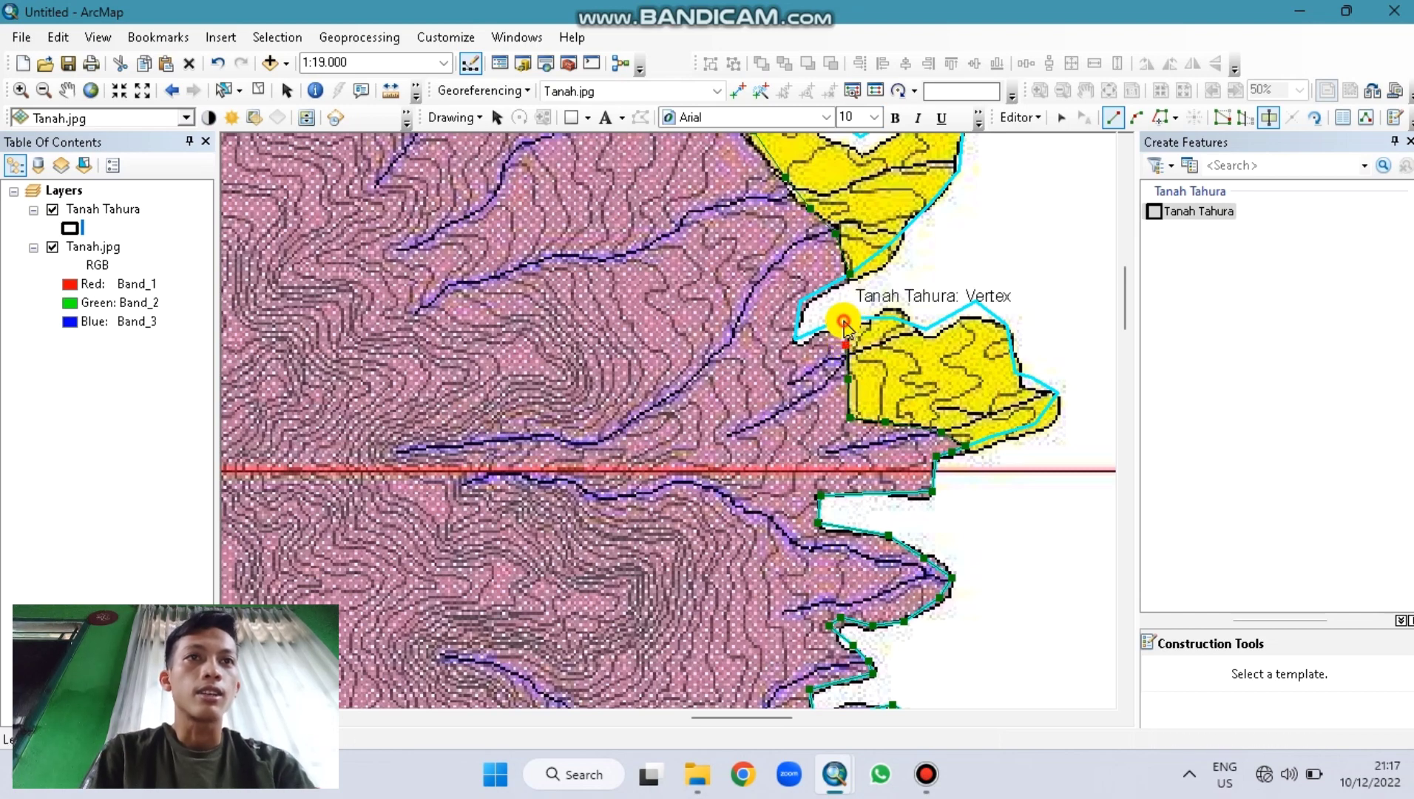
{"action": "double_click", "coordinate": [846, 325]}
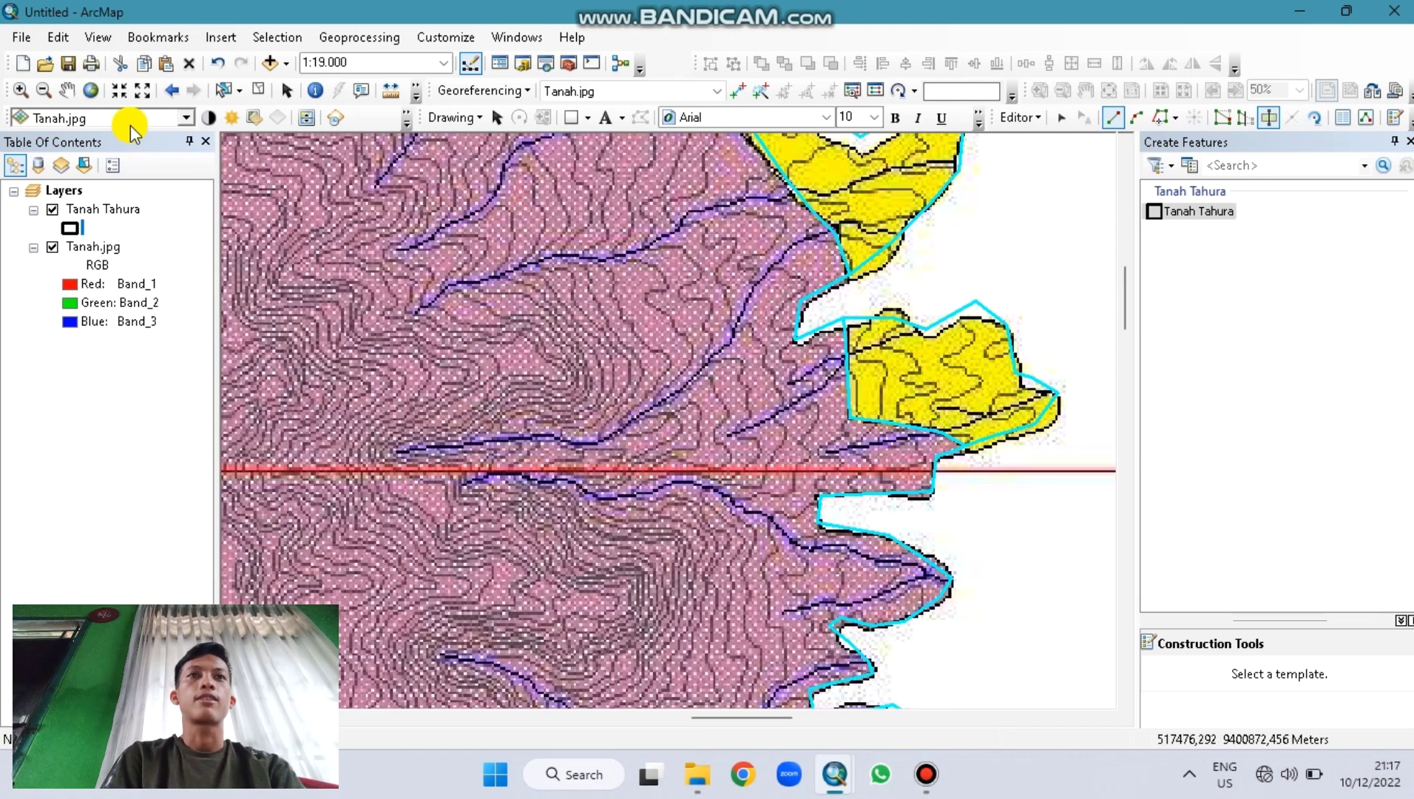
Step: Zoom to full extent and stop editing, saving the Tanah Tahura edits
{"action": "left_click", "coordinate": [91, 90]}
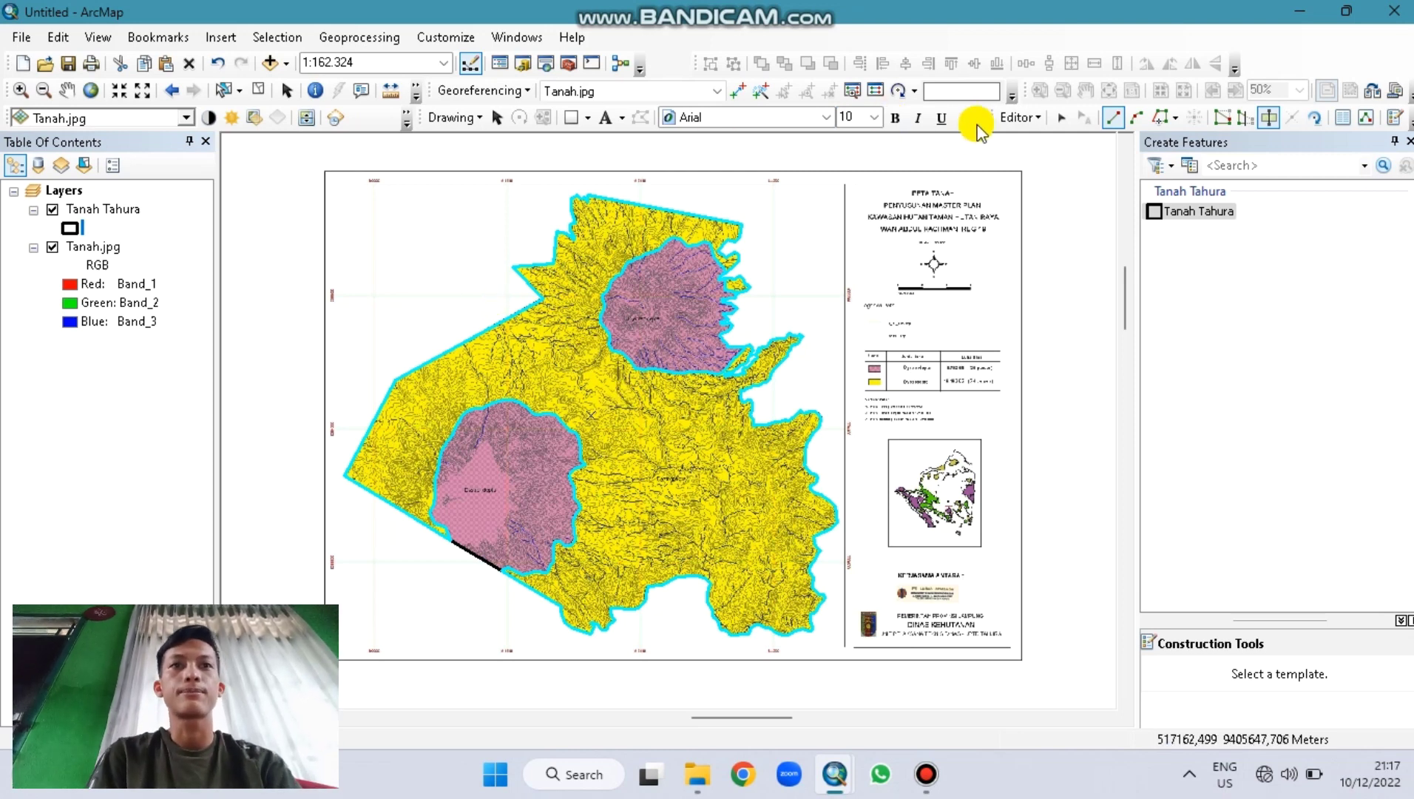
{"action": "left_click", "coordinate": [1024, 118]}
{"action": "left_click", "coordinate": [1065, 163]}
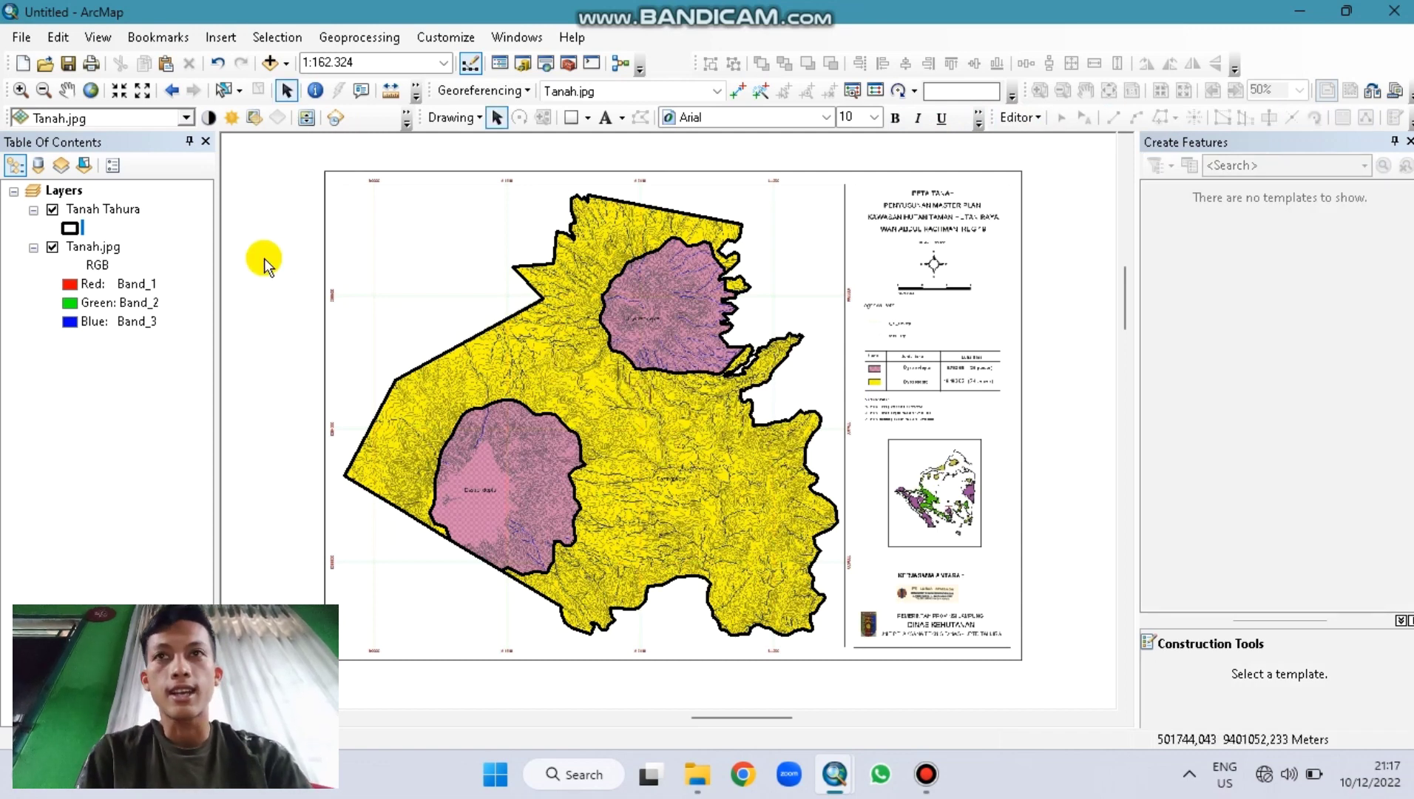
Step: Open the Tanah Tahura attribute table, hide the templates panel, and begin adding a field
{"action": "left_click", "coordinate": [97, 215]}
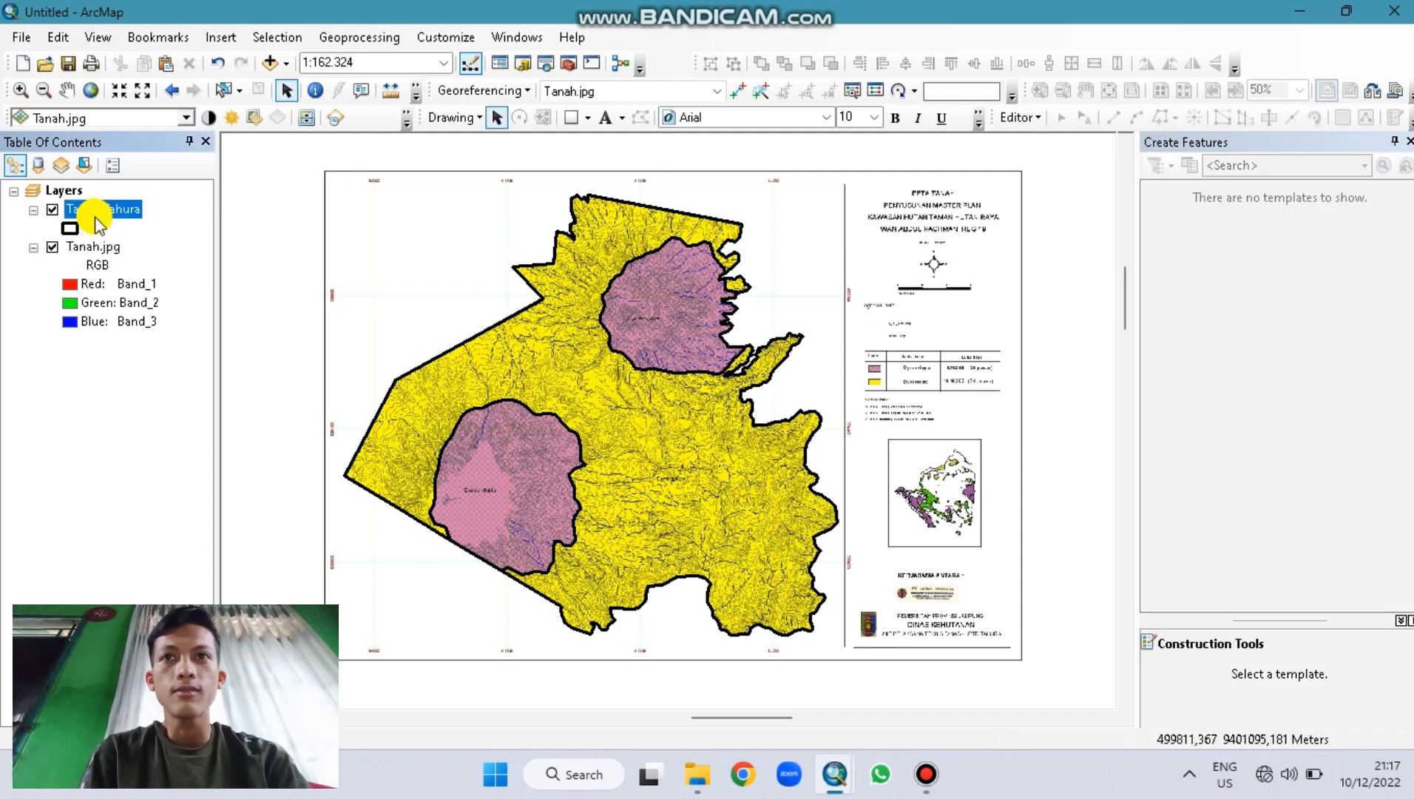
{"action": "right_click", "coordinate": [95, 217]}
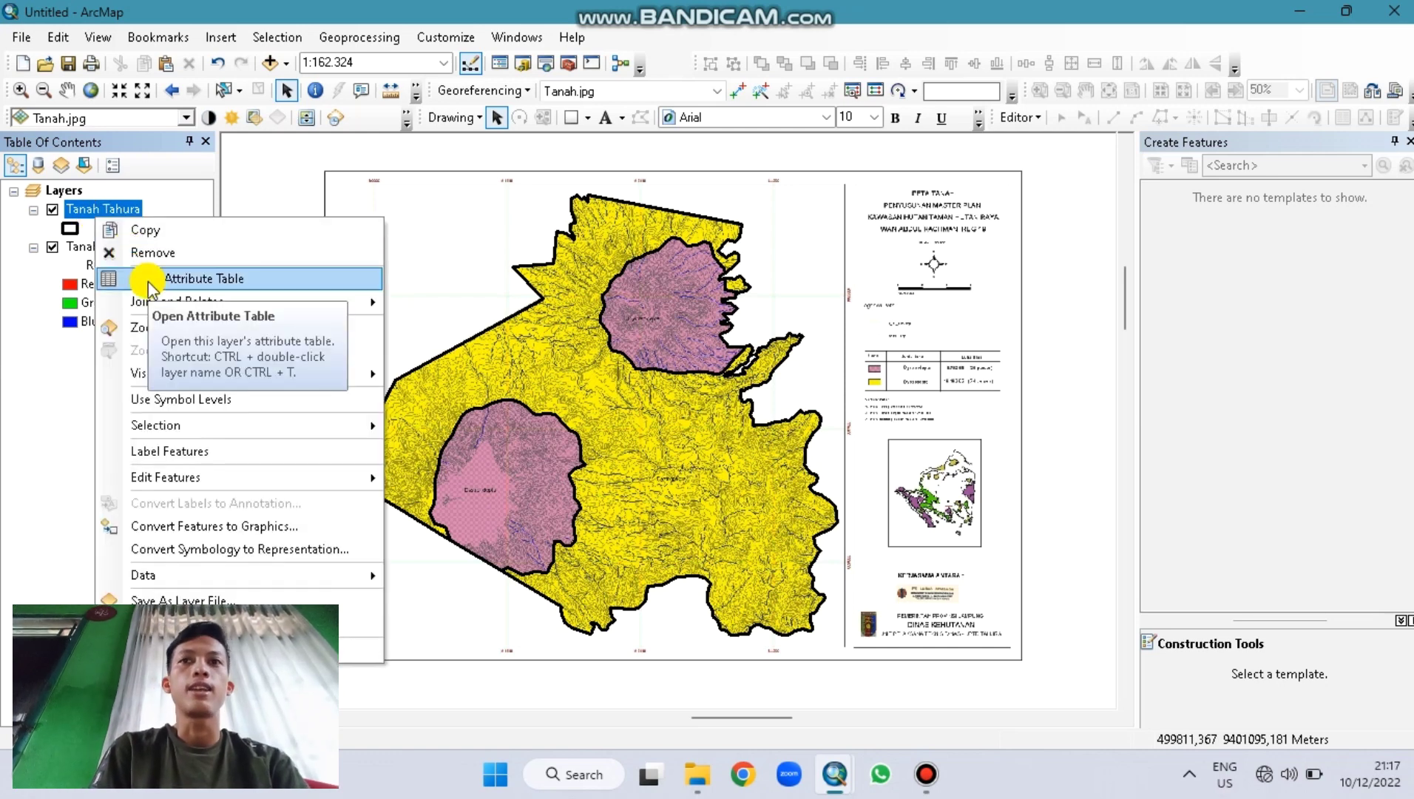
{"action": "left_click", "coordinate": [150, 284]}
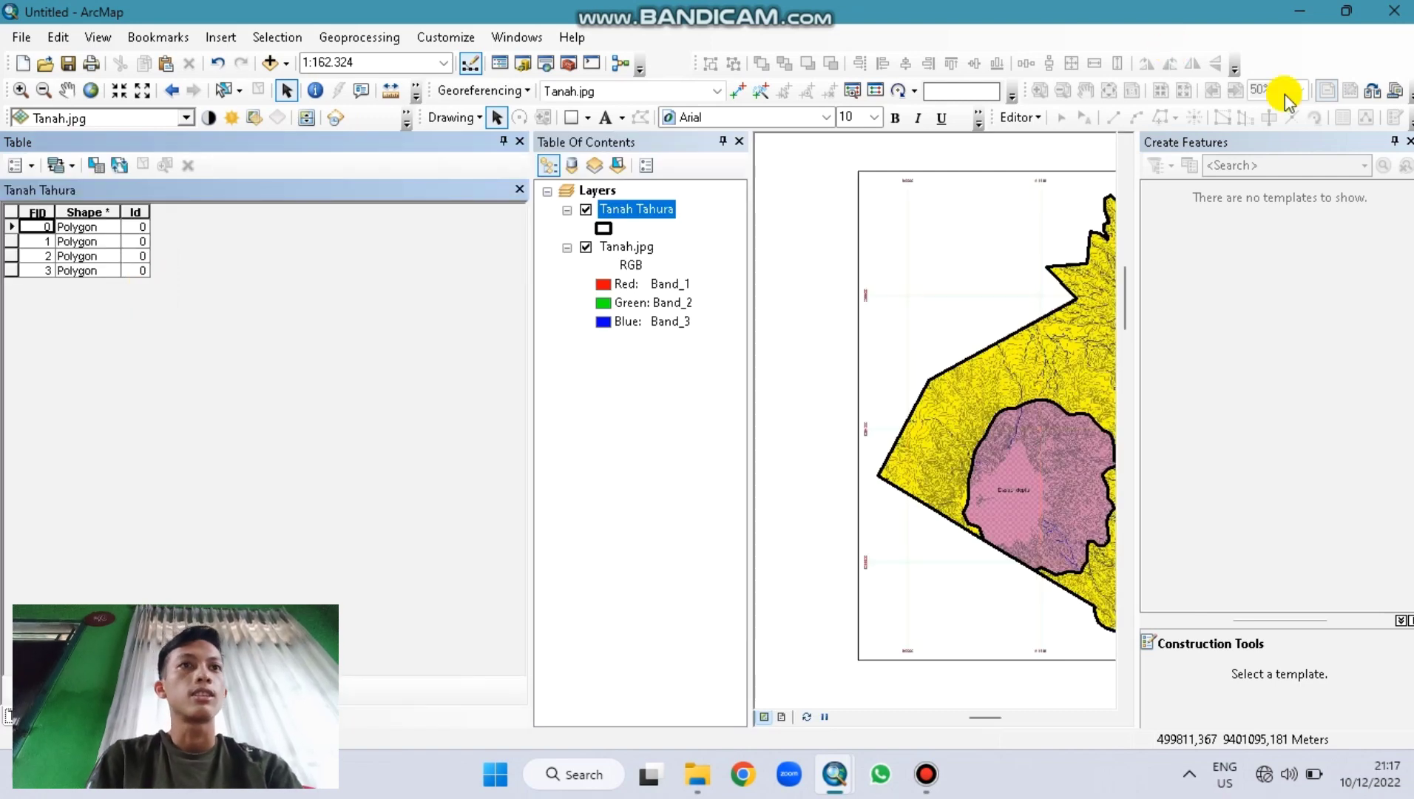
{"action": "left_click", "coordinate": [1409, 140]}
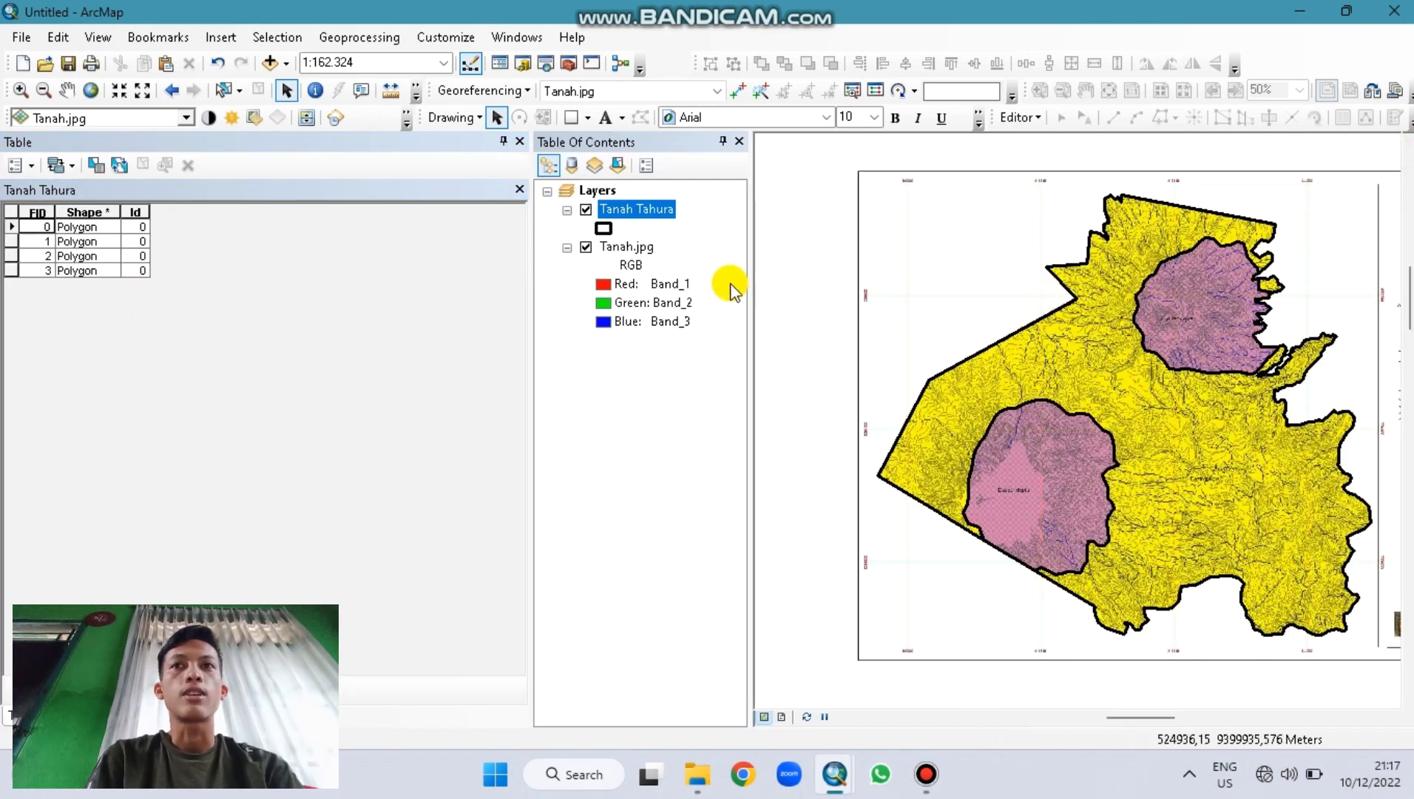
{"action": "left_click", "coordinate": [17, 214]}
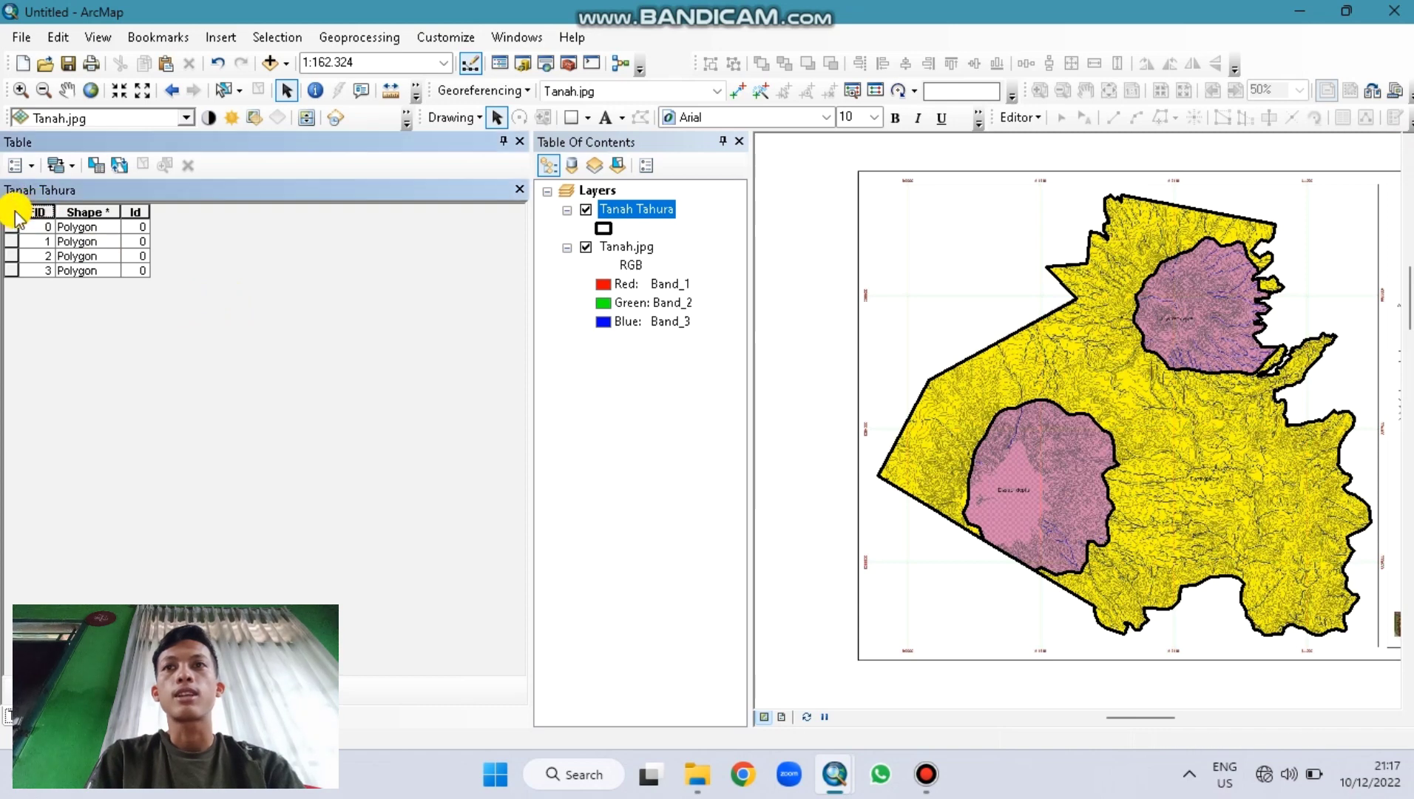
{"action": "left_click", "coordinate": [16, 165]}
{"action": "left_click", "coordinate": [82, 310]}
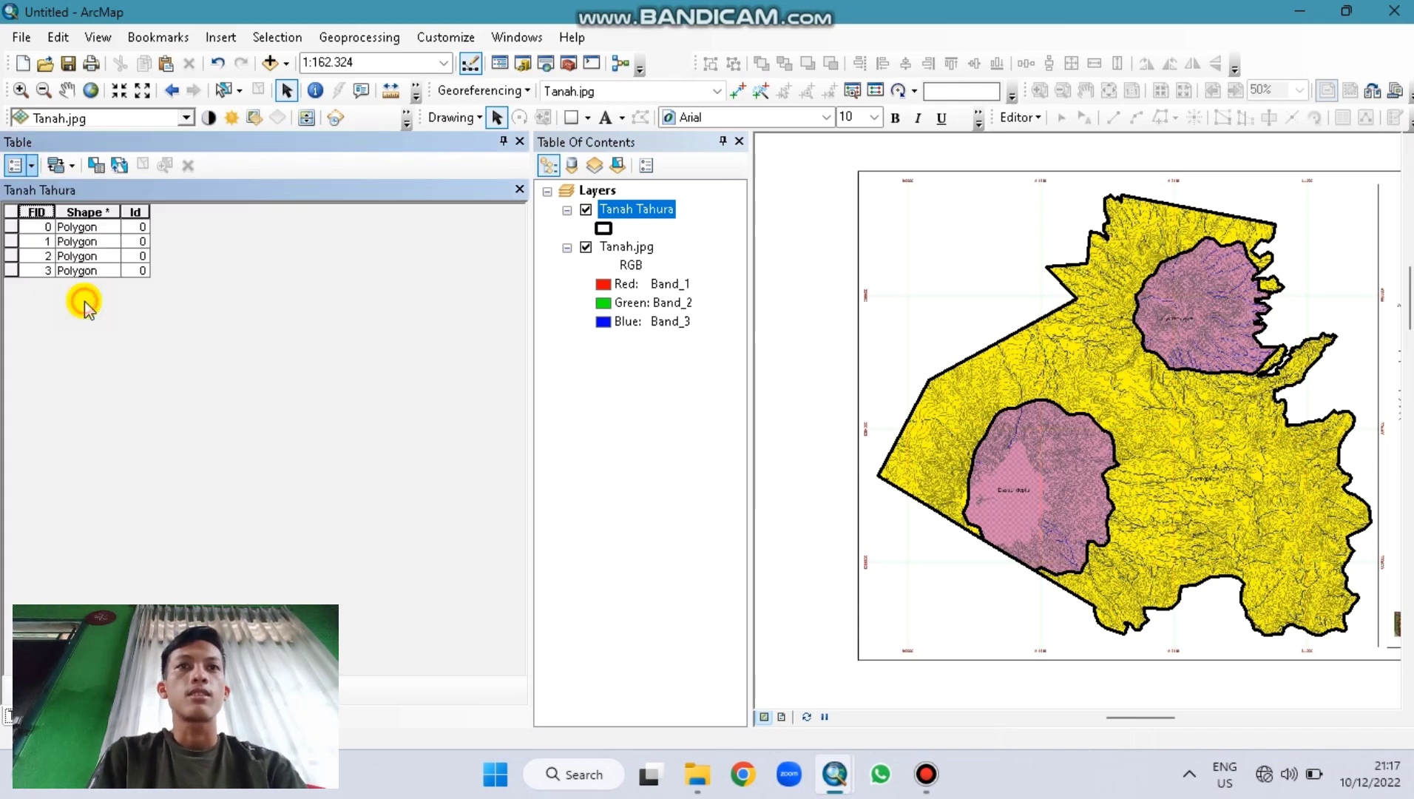
Step: Create a Text field 'Klasifikasi', accepting the shortened name Klasifikas
{"action": "type", "text": "Klasi"}
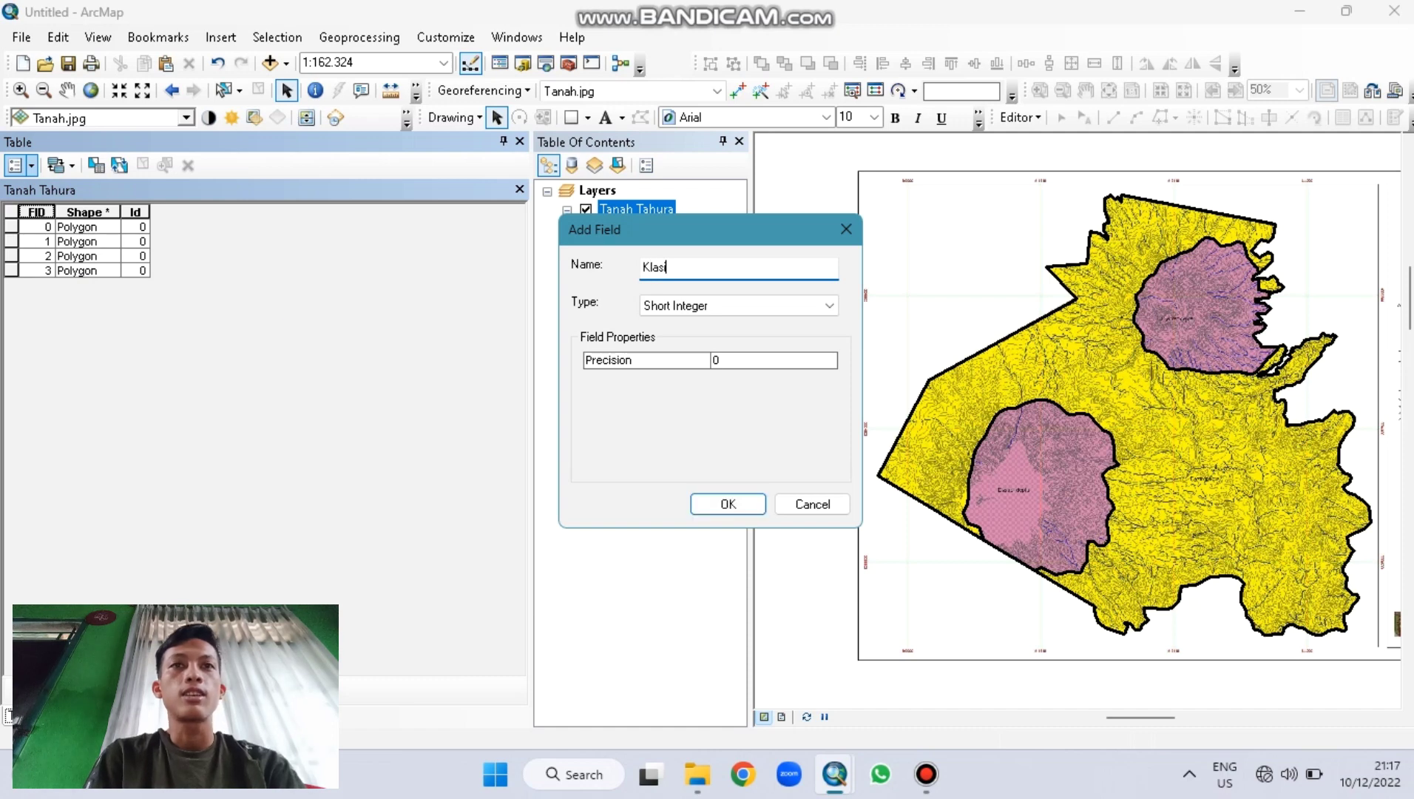
{"action": "type", "text": "fikasi"}
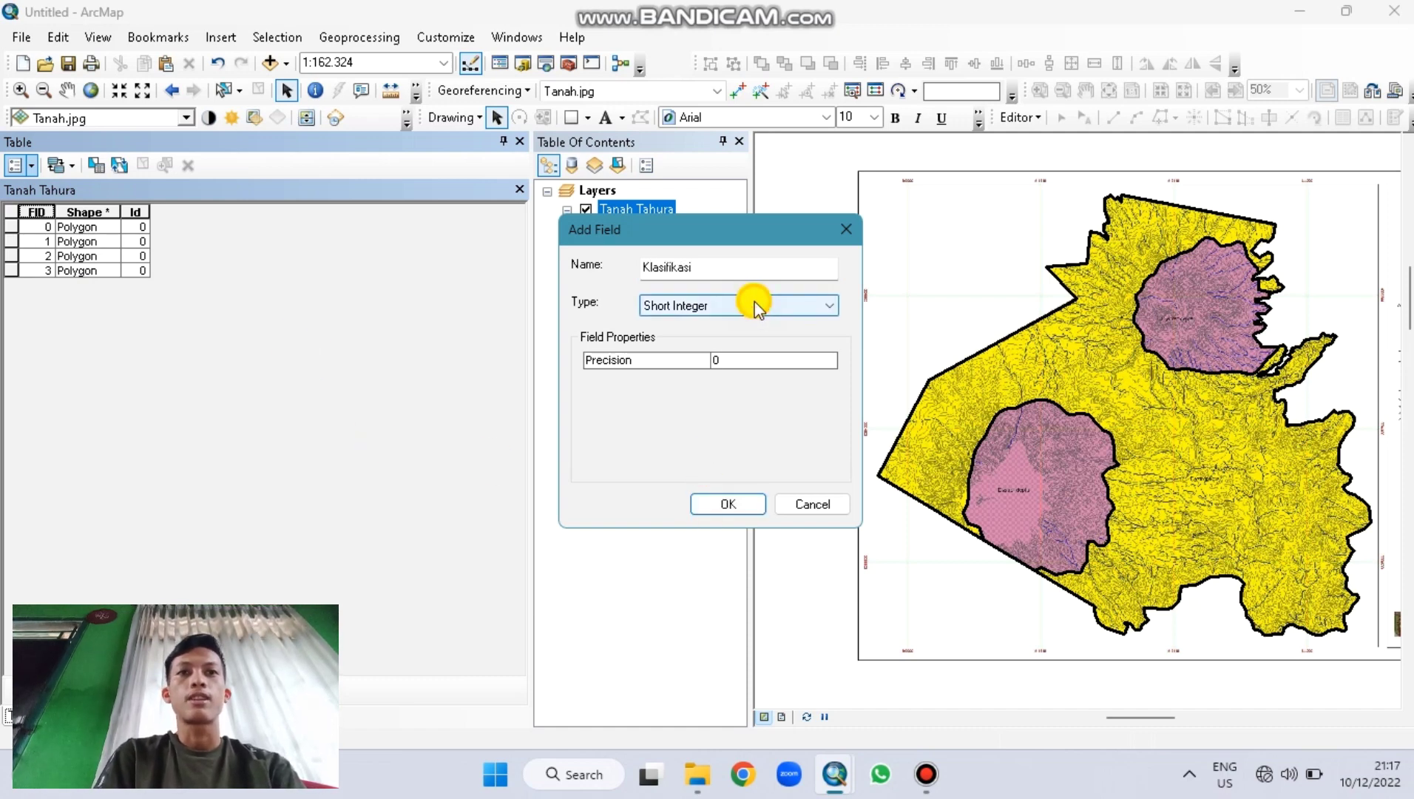
{"action": "left_click", "coordinate": [731, 307]}
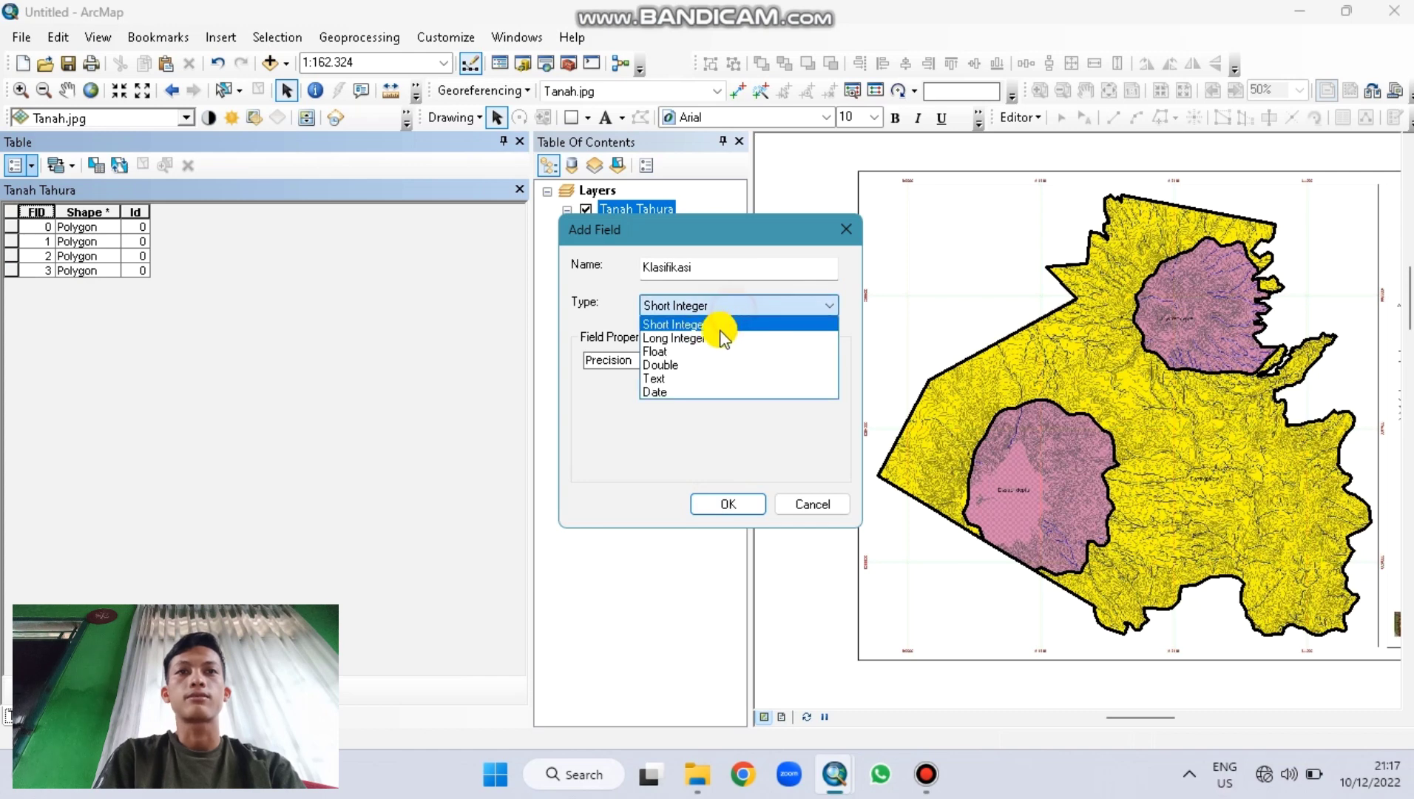
{"action": "left_click", "coordinate": [691, 381]}
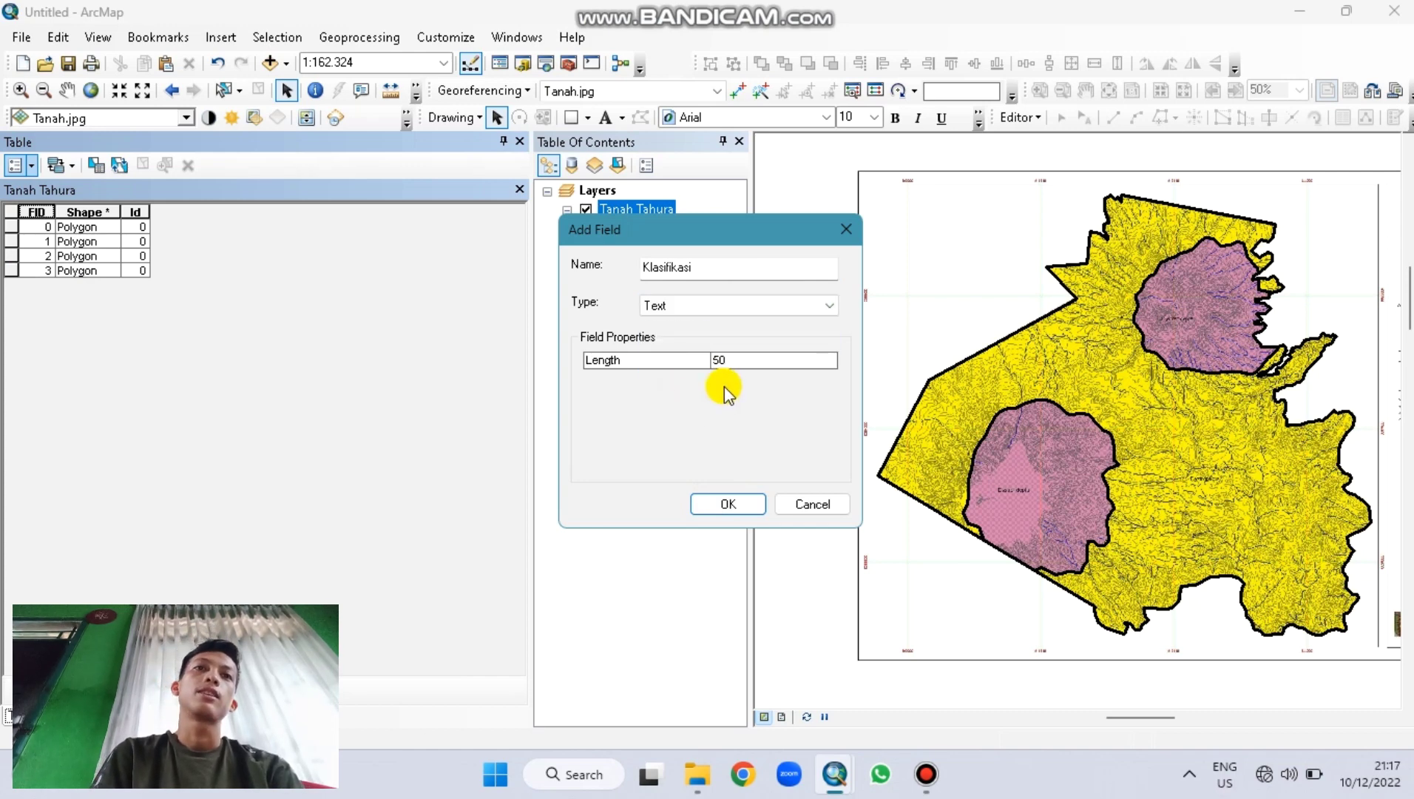
{"action": "left_click", "coordinate": [733, 364]}
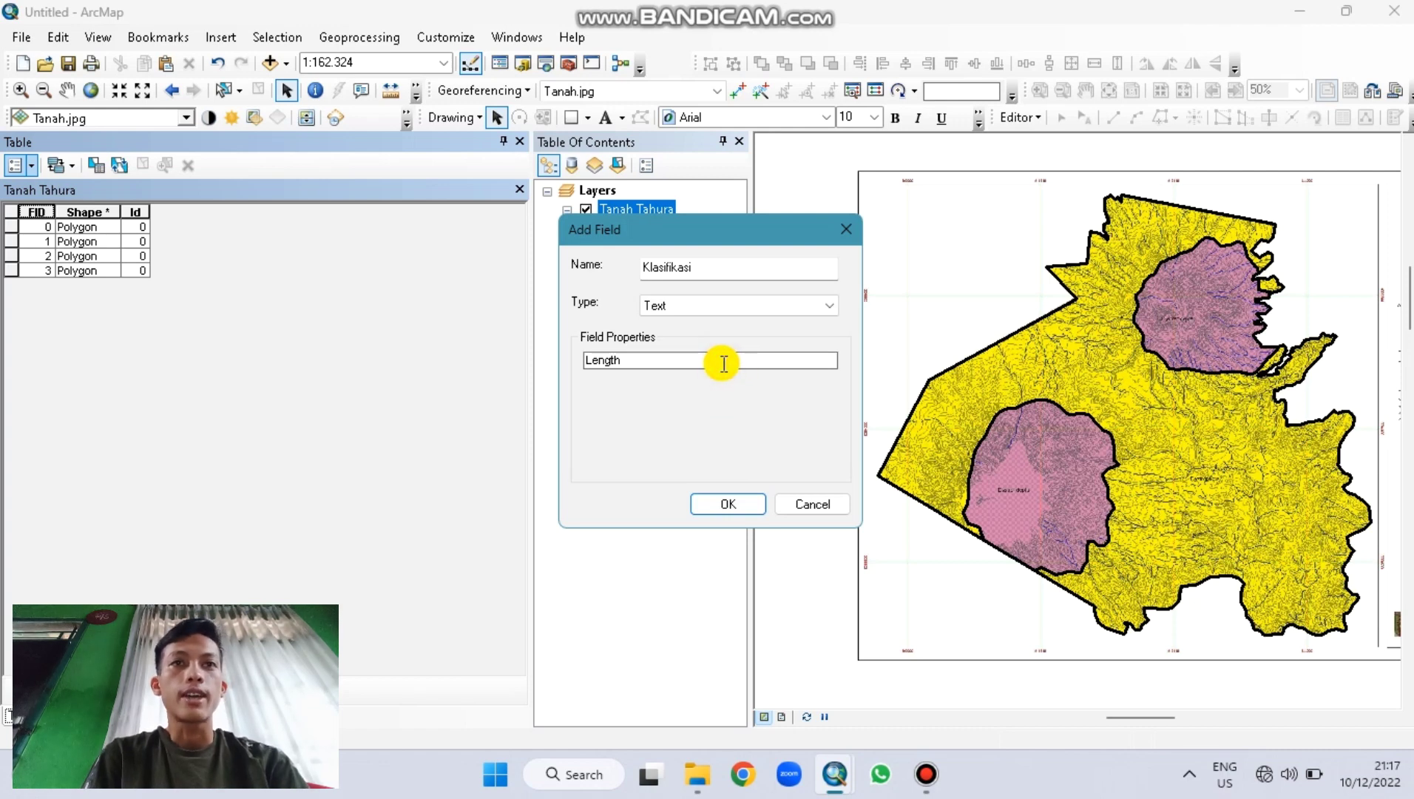
{"action": "left_click", "coordinate": [725, 506]}
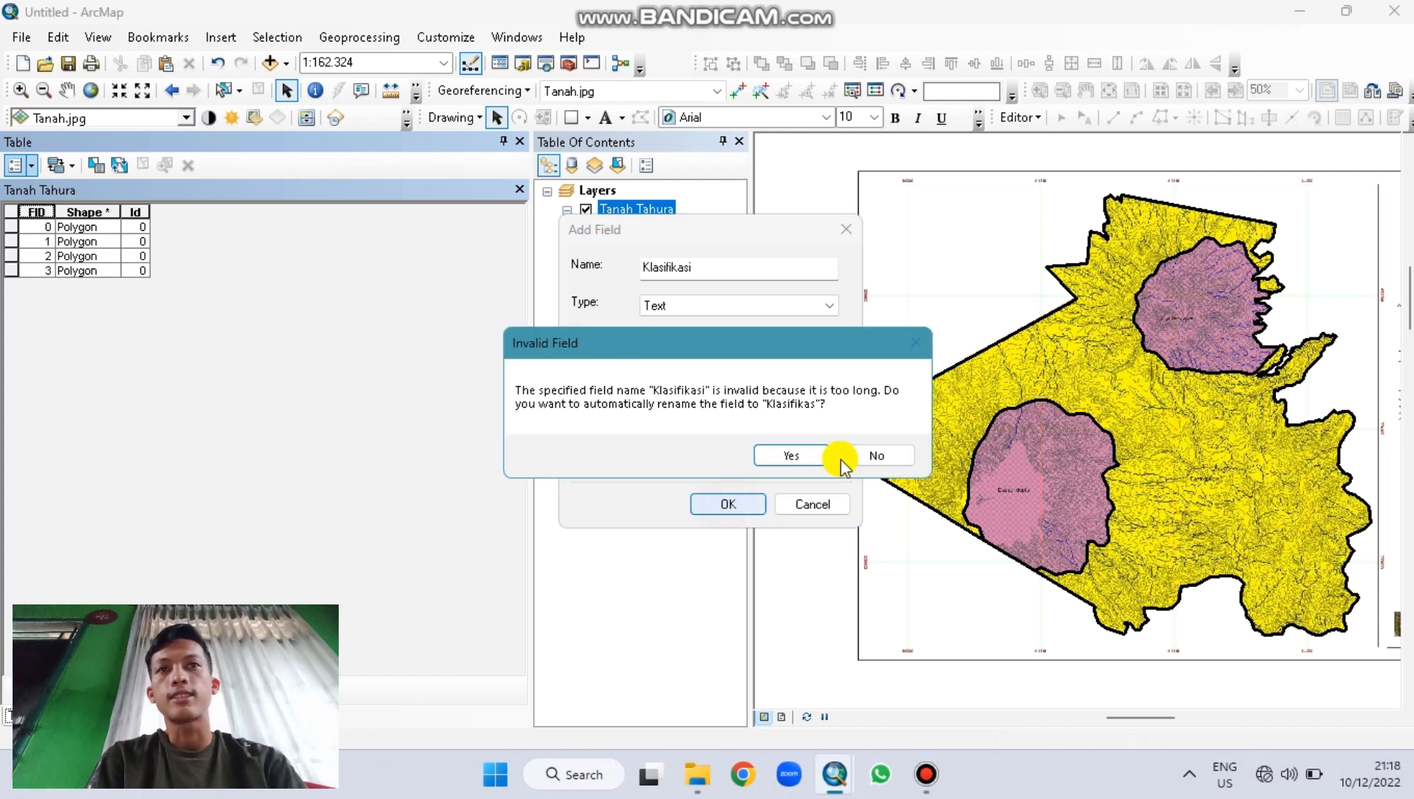
{"action": "left_click", "coordinate": [825, 454]}
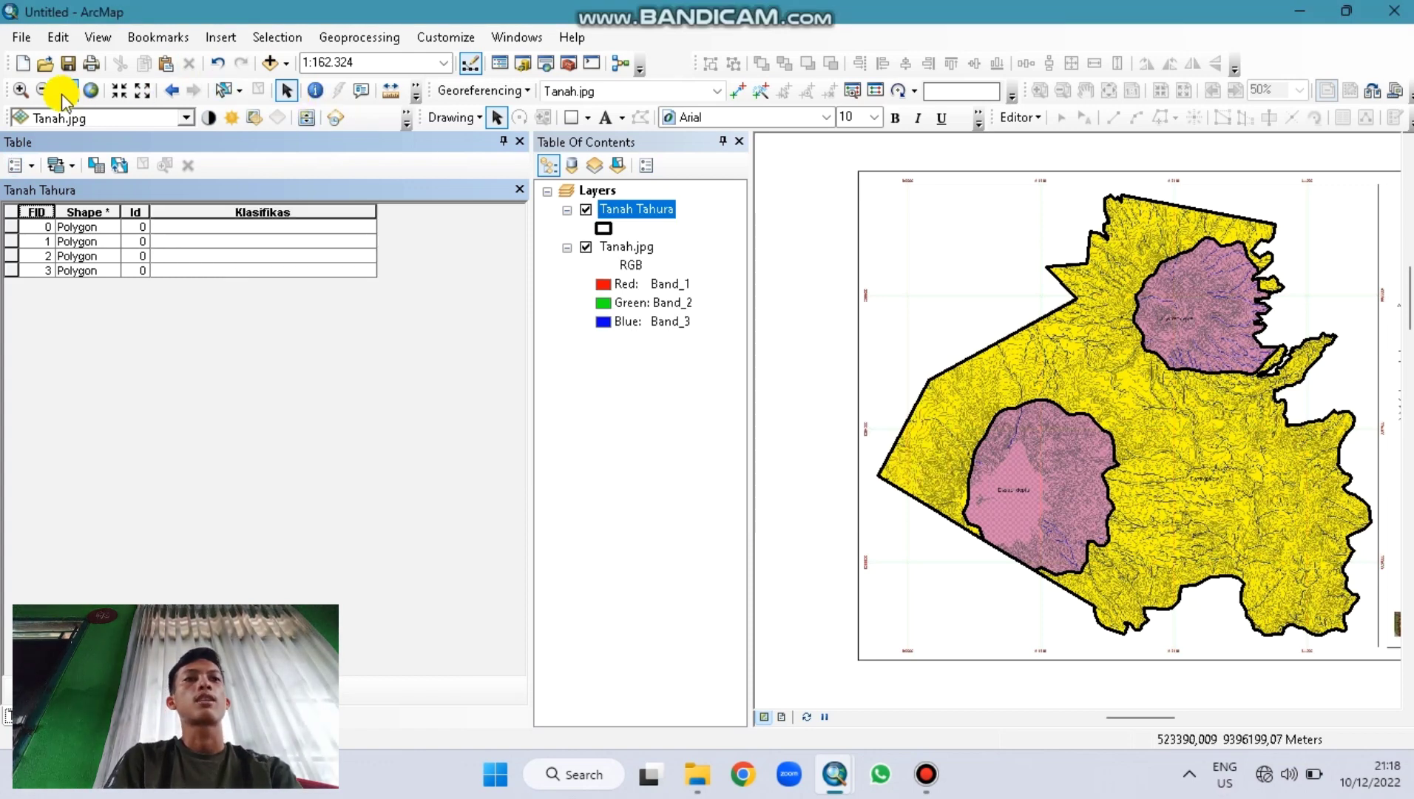
{"action": "left_click", "coordinate": [21, 89]}
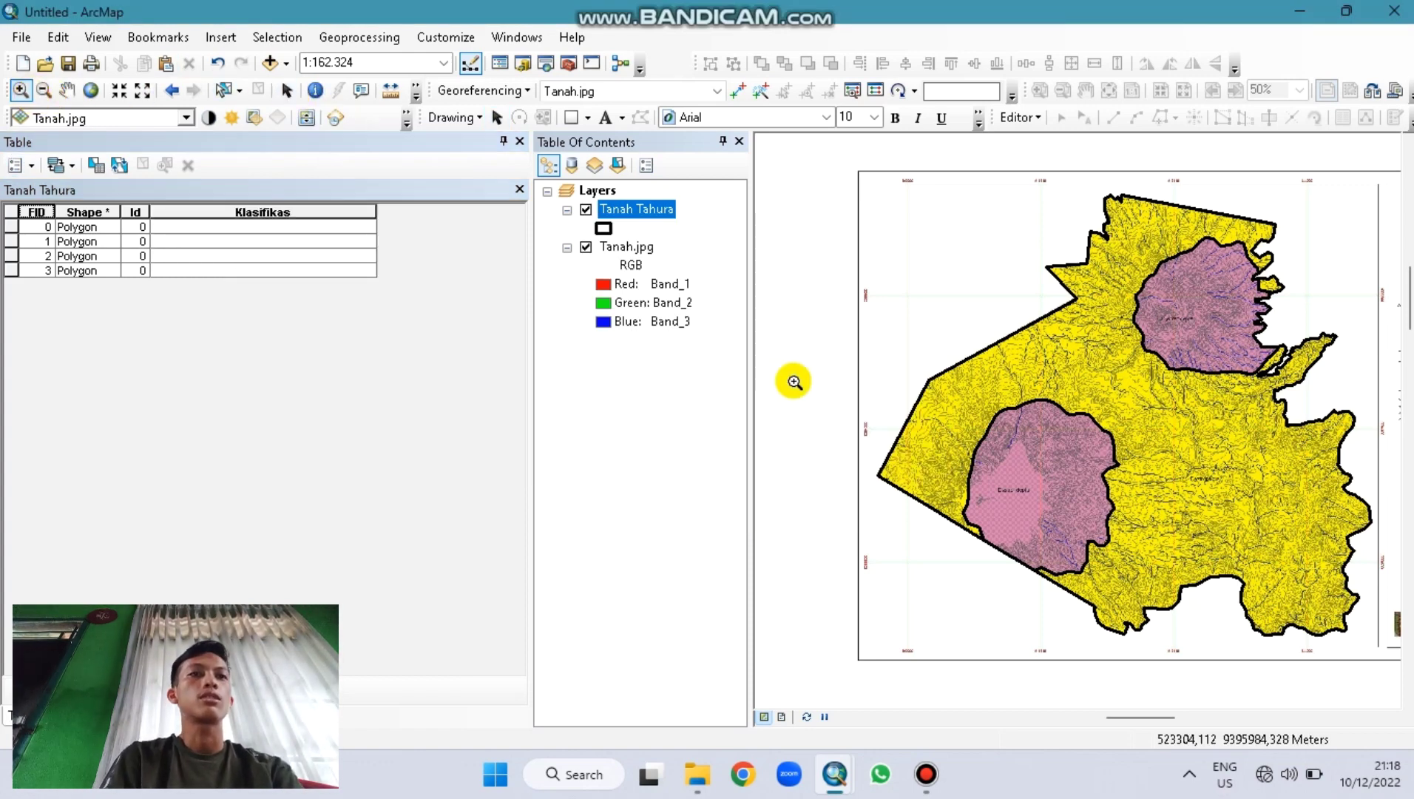
Step: Zoom and pan to the yellow Dystropepts area, then select the FID 0 row
{"action": "left_click", "coordinate": [1066, 526]}
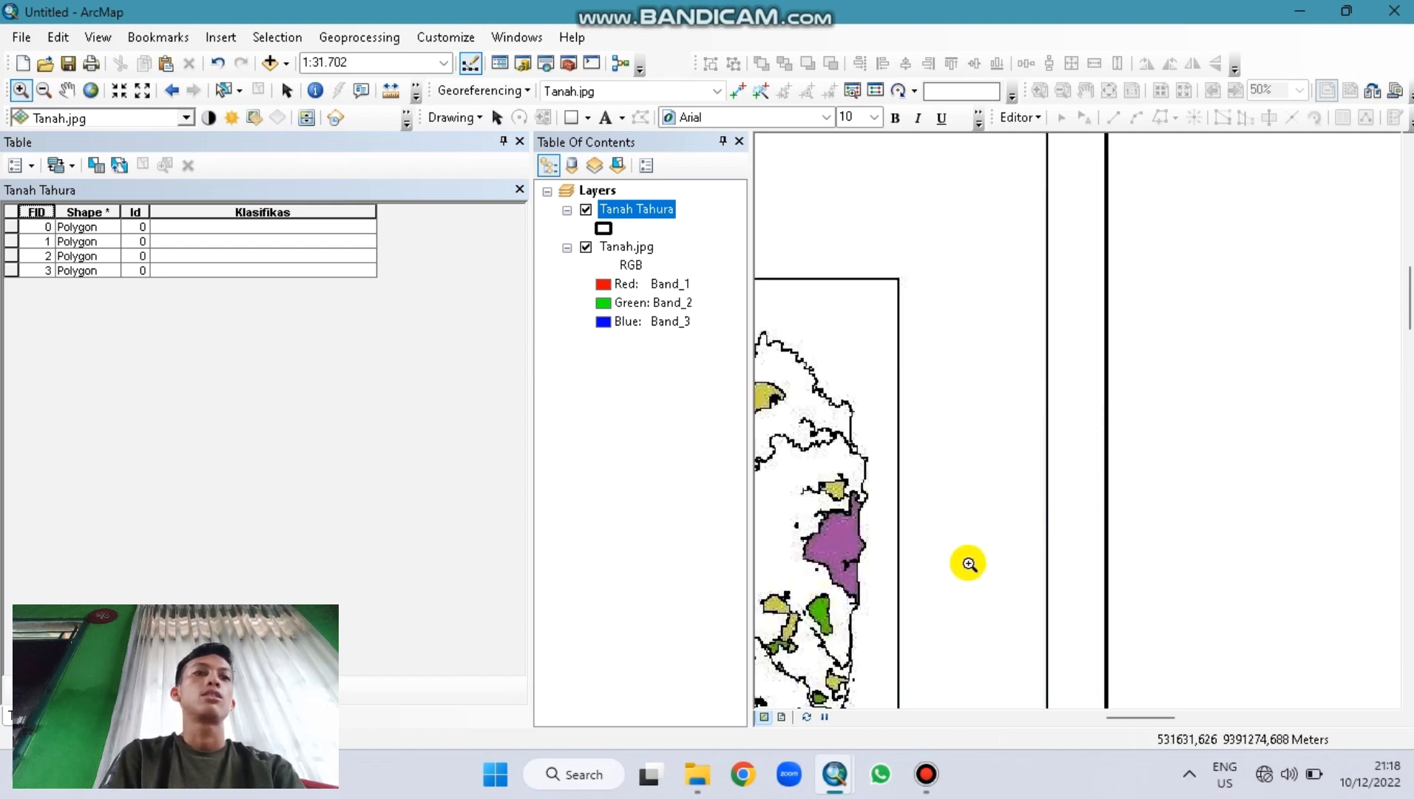
{"action": "left_click", "coordinate": [1099, 714]}
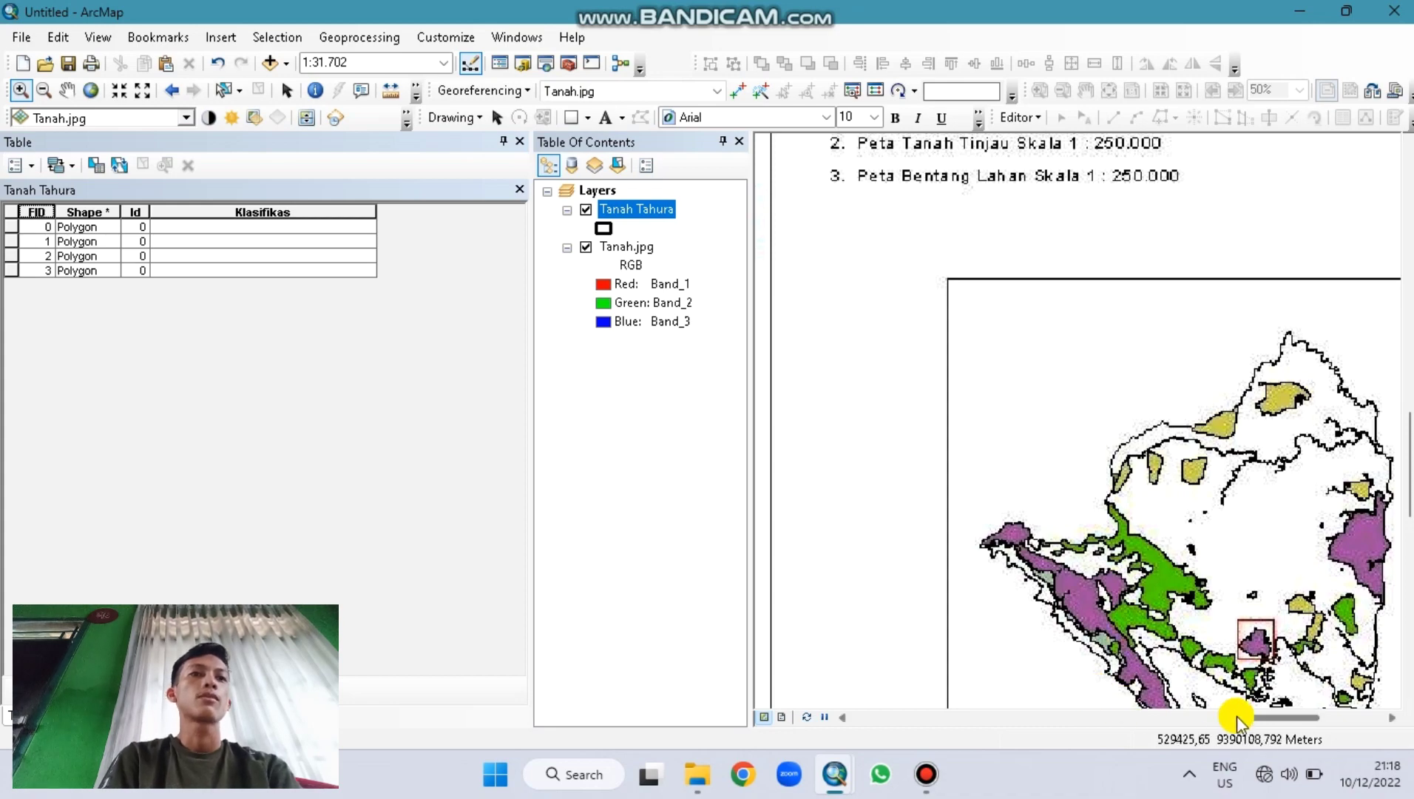
{"action": "left_click_drag", "start_coordinate": [1237, 714], "coordinate": [1090, 720]}
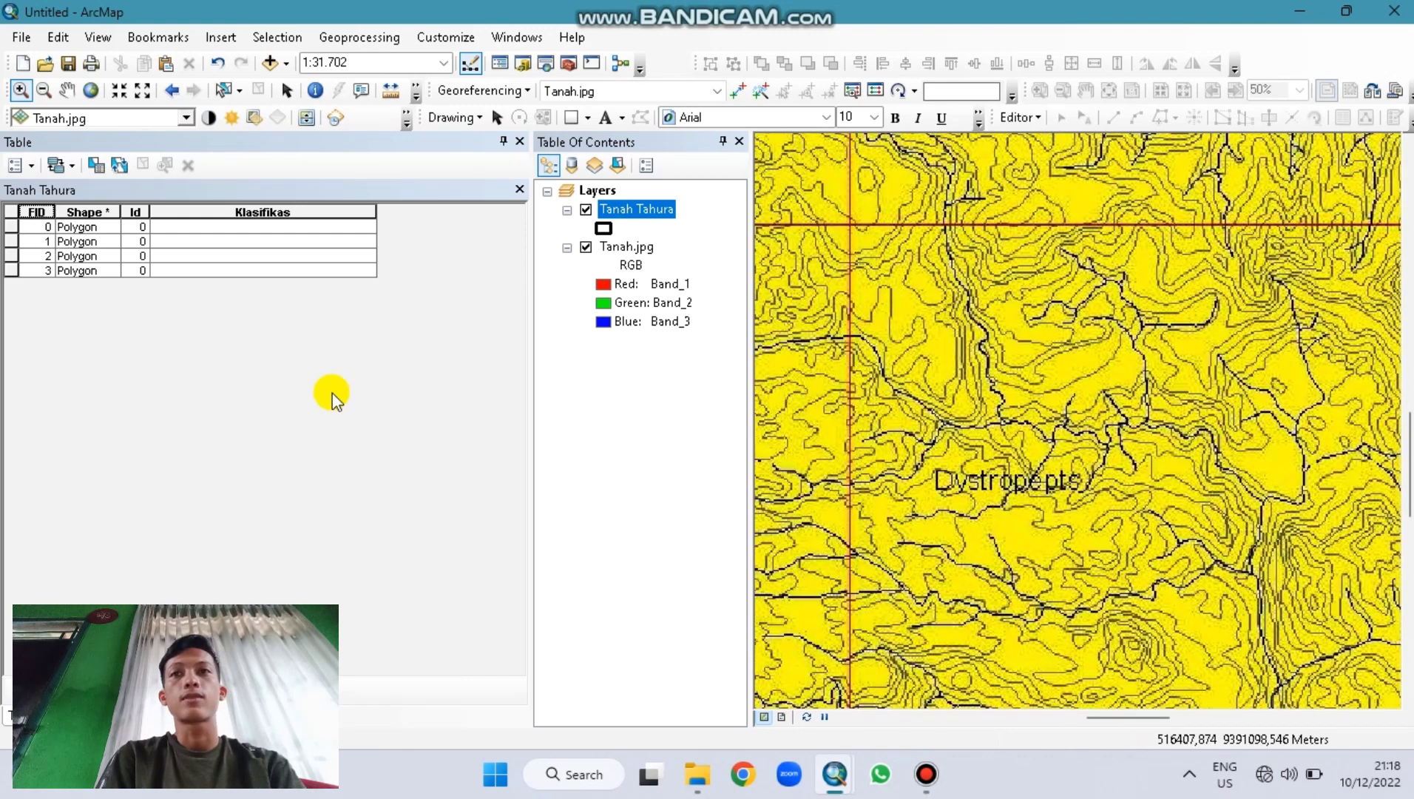
{"action": "left_click", "coordinate": [12, 228]}
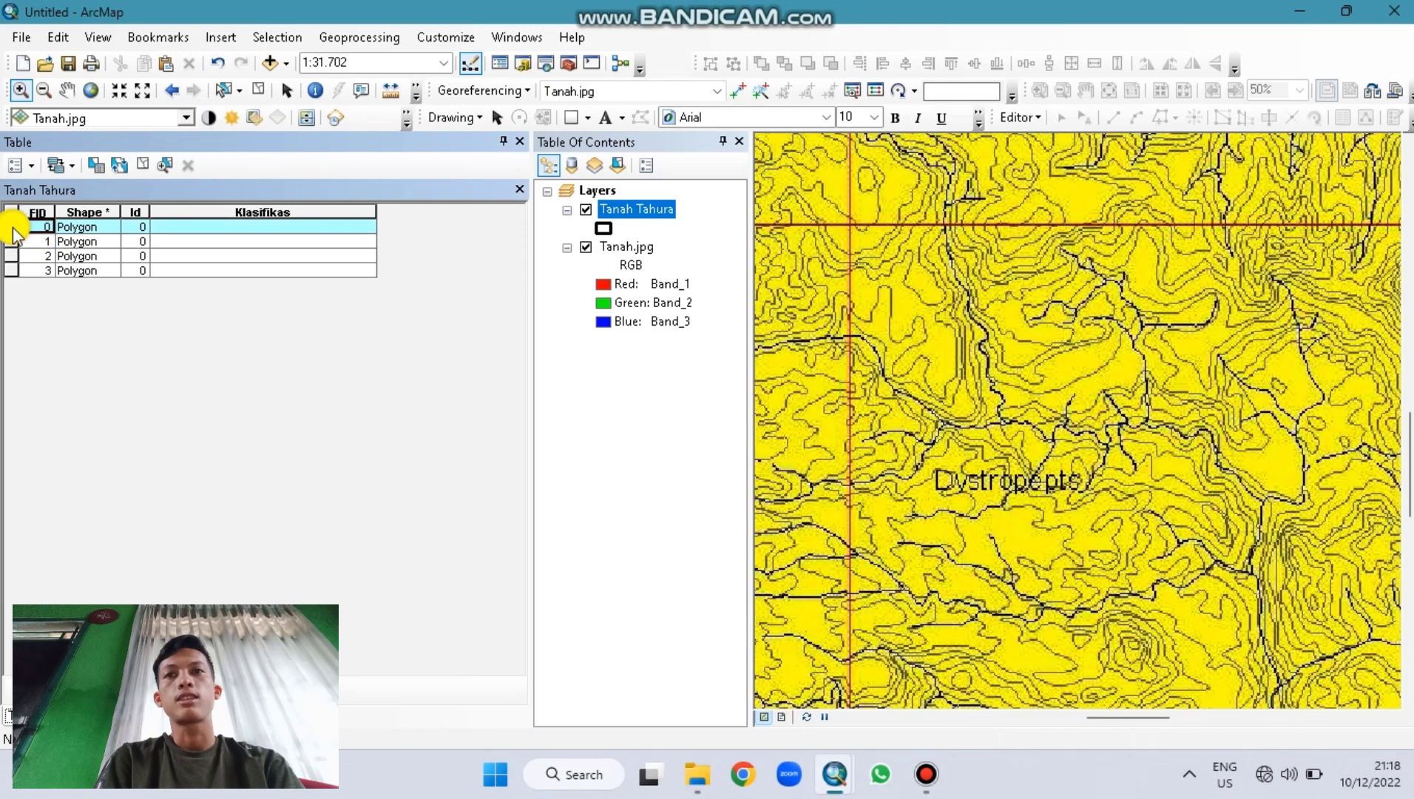
Step: Use Field Calculator to set Klasifikas to the string "Dystopepts" for polygon FID 0
{"action": "right_click", "coordinate": [12, 228]}
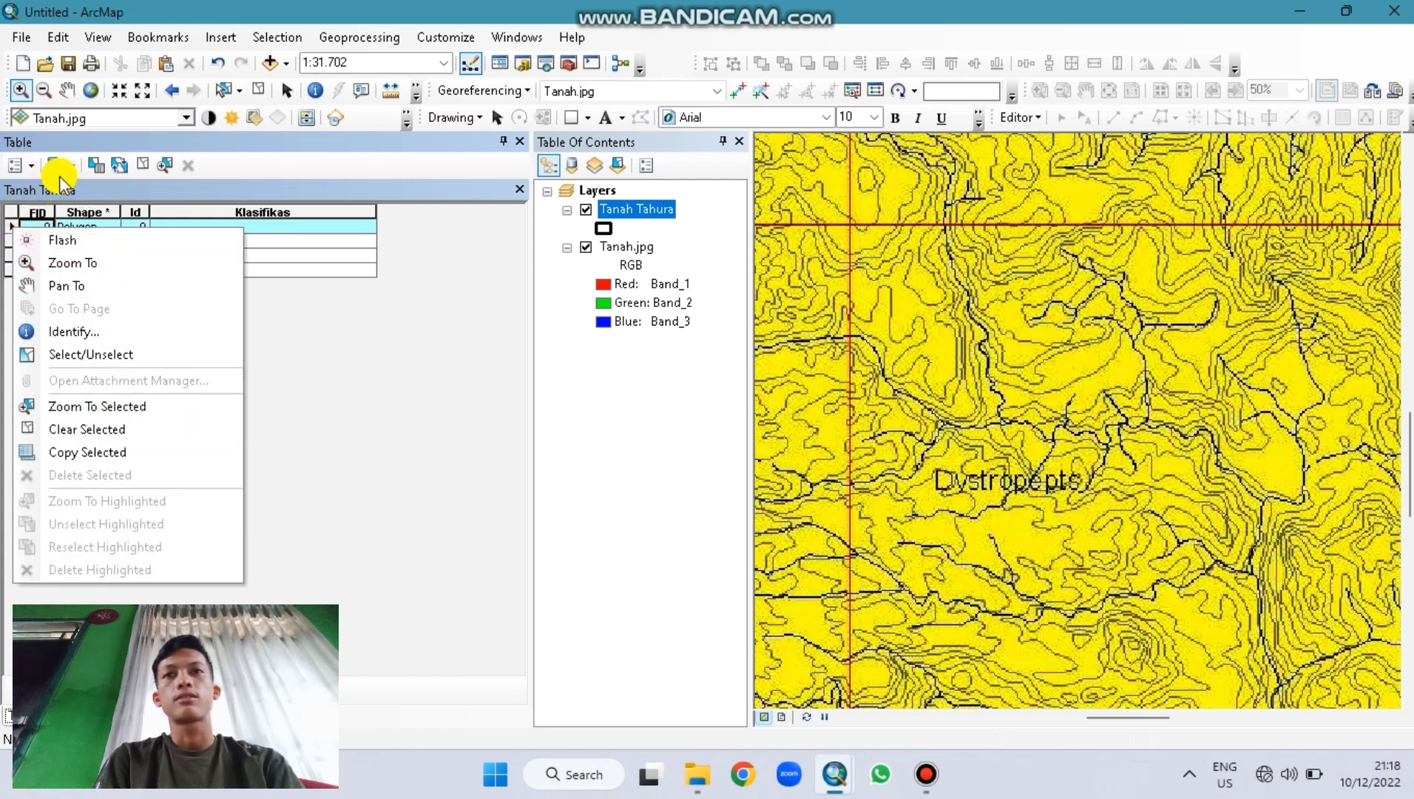
{"action": "left_click", "coordinate": [219, 201]}
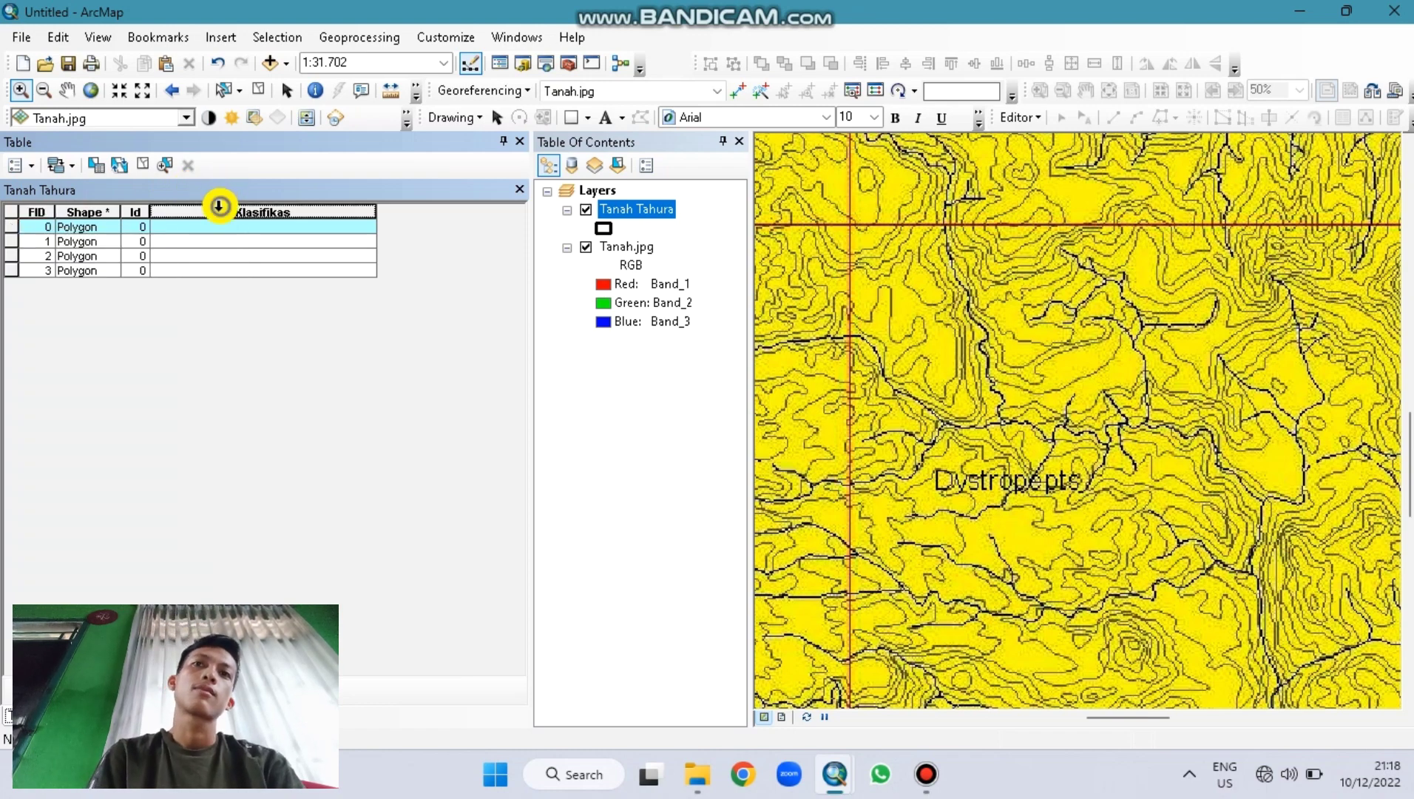
{"action": "right_click", "coordinate": [219, 206]}
{"action": "left_click", "coordinate": [299, 338]}
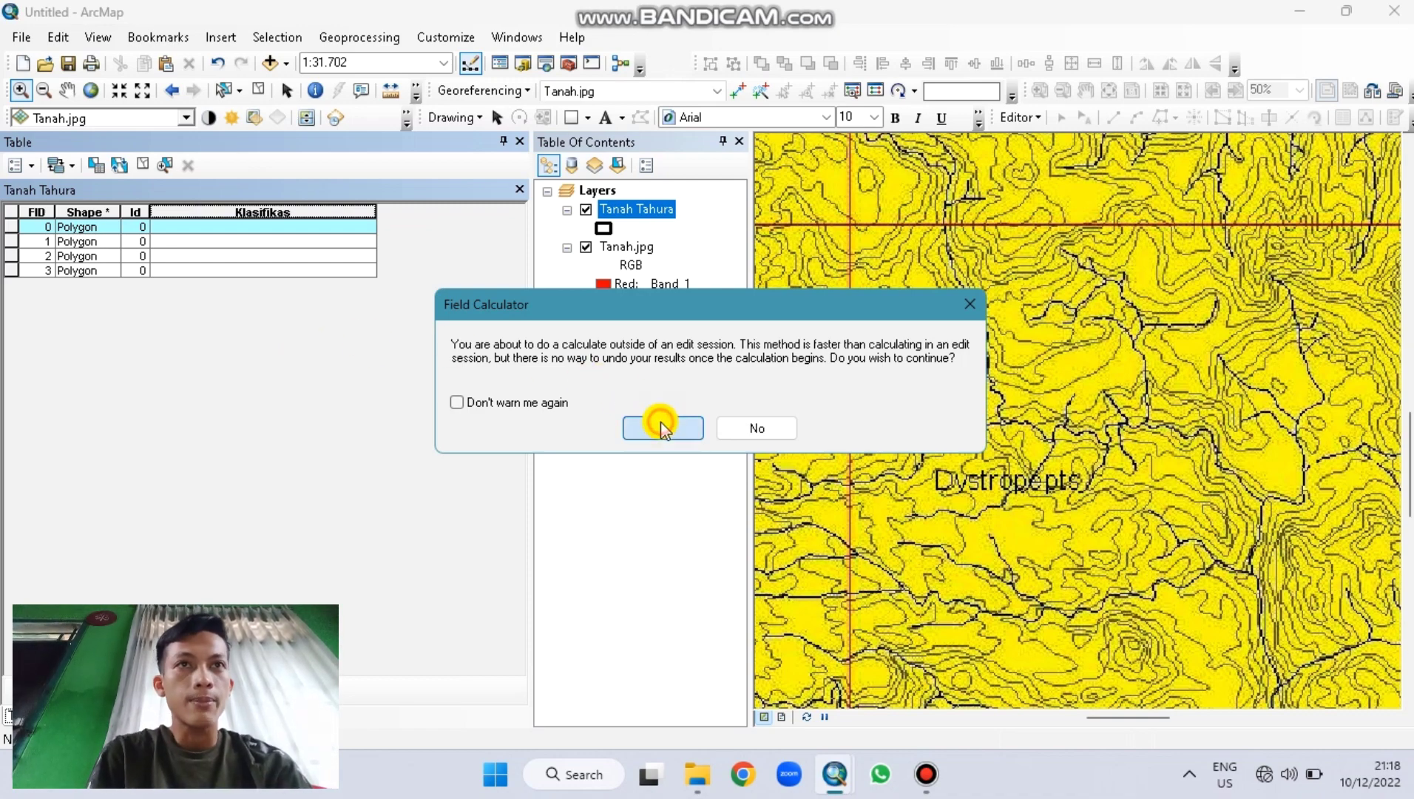
{"action": "left_click", "coordinate": [661, 426]}
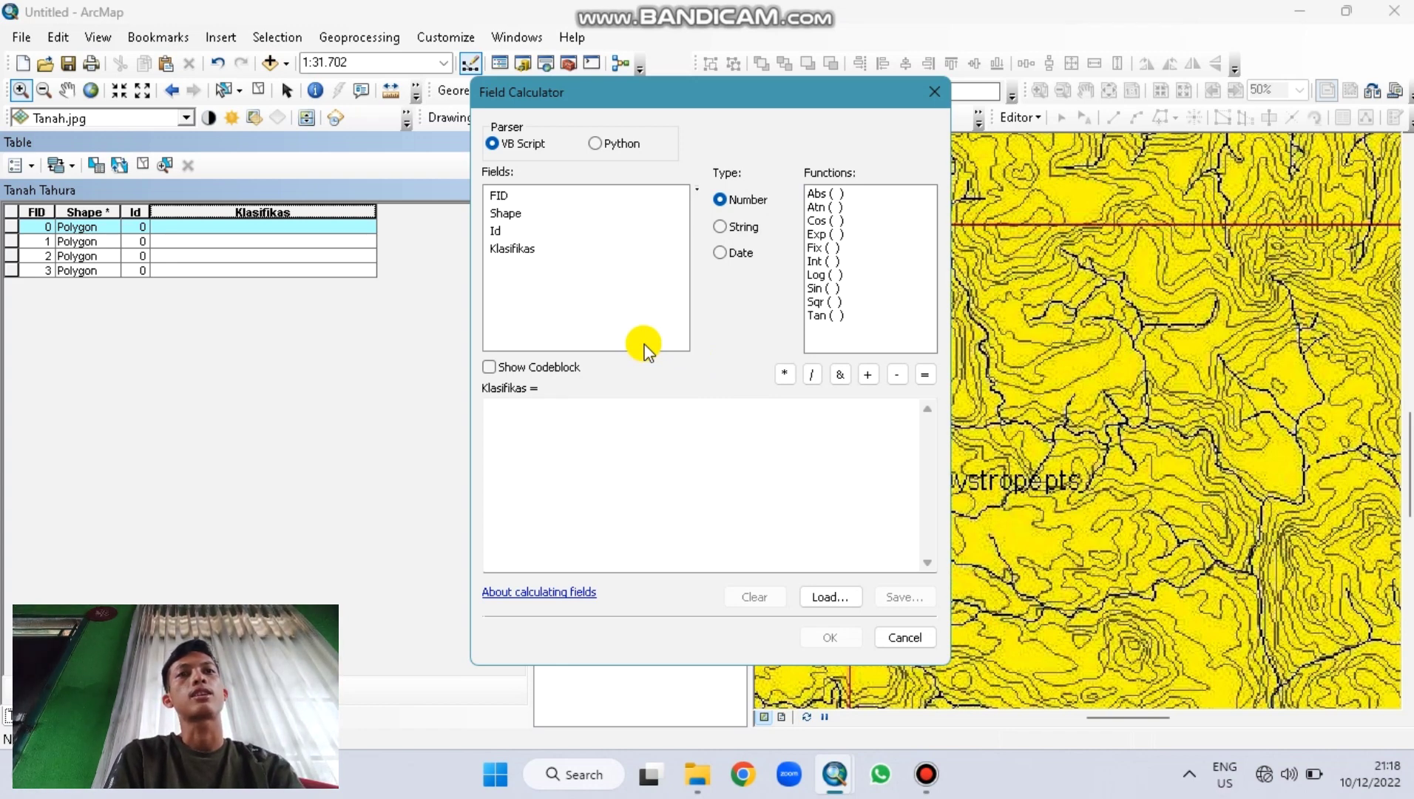
{"action": "left_click", "coordinate": [718, 226]}
{"action": "left_click", "coordinate": [521, 403]}
{"action": "type", "text": "\"Dyst"}
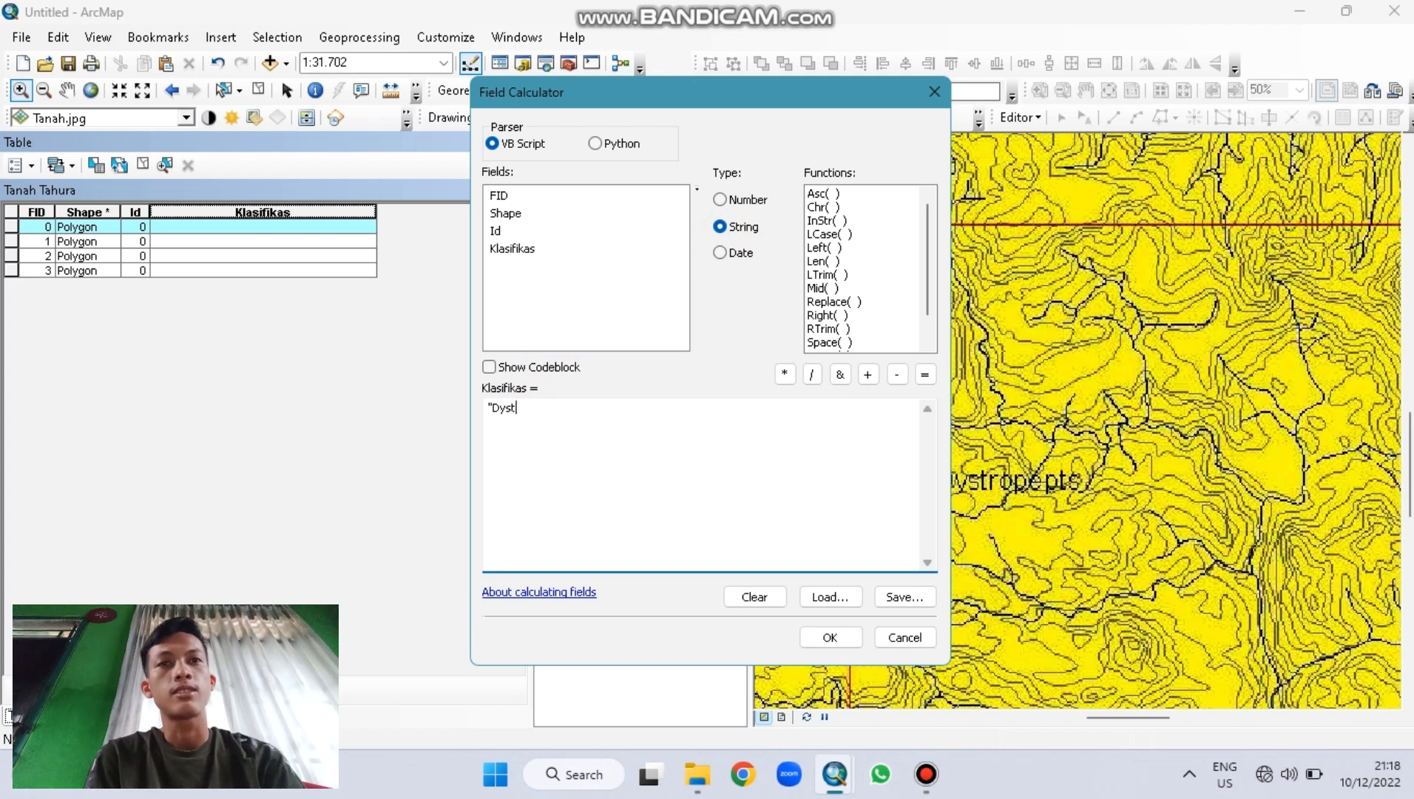
{"action": "type", "text": "opep"}
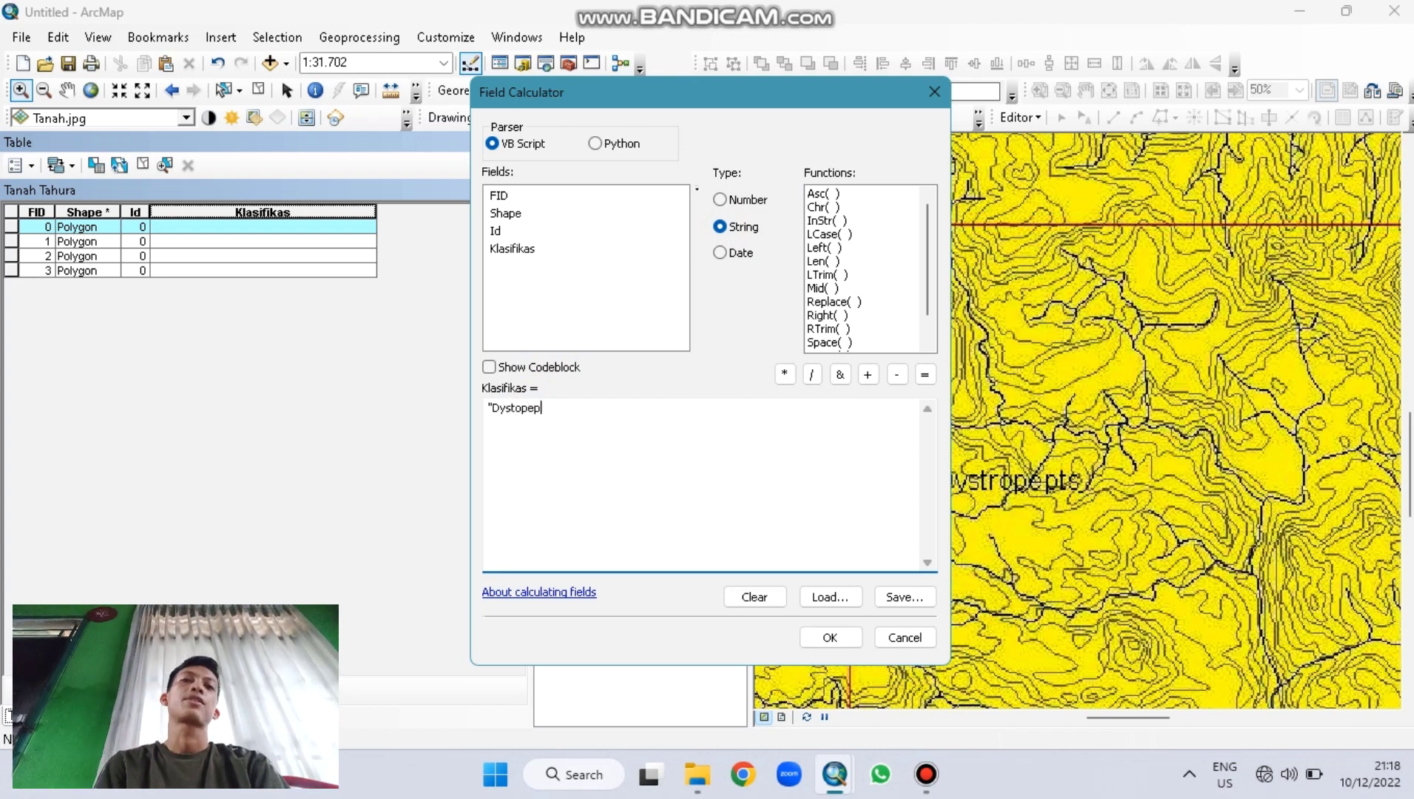
{"action": "type", "text": "ts\""}
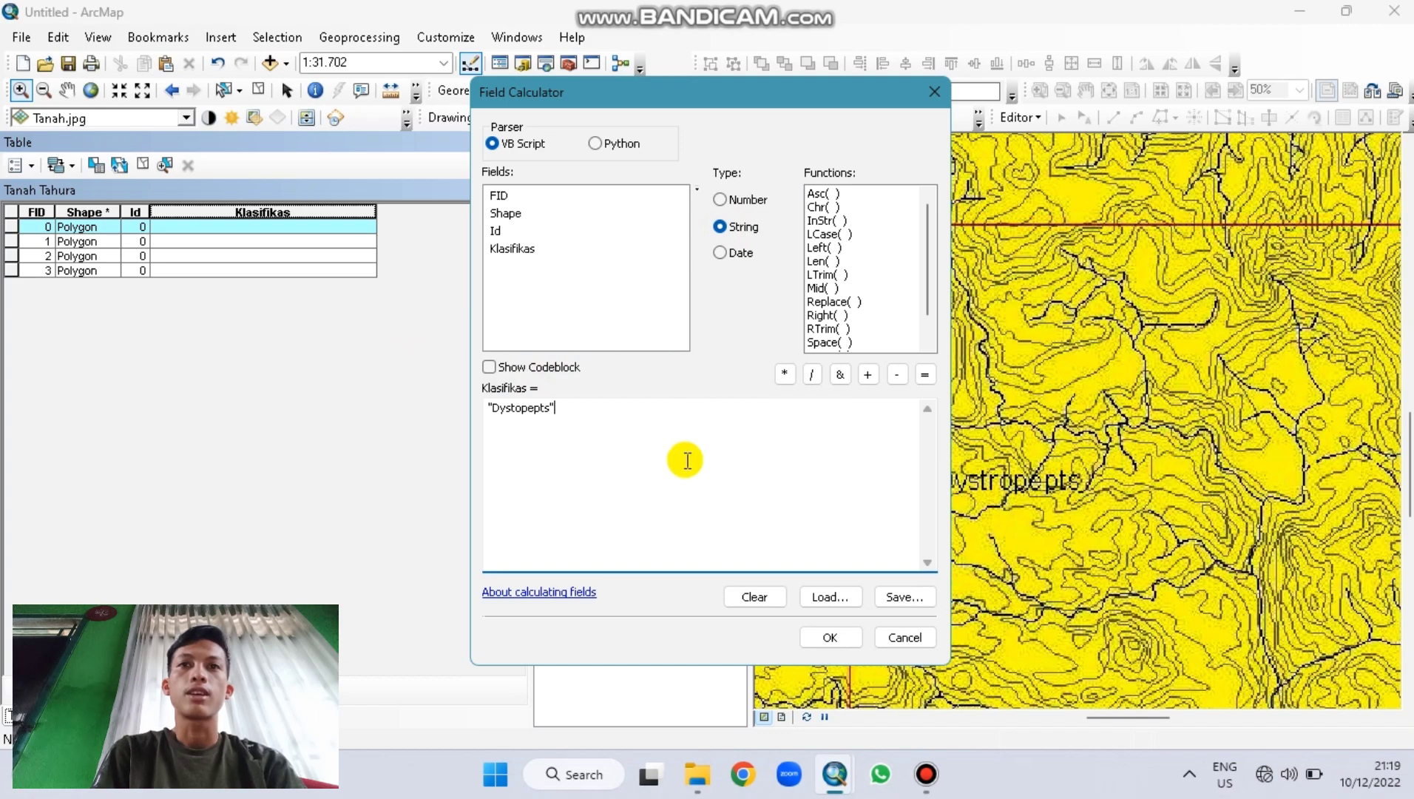
{"action": "left_click", "coordinate": [822, 636]}
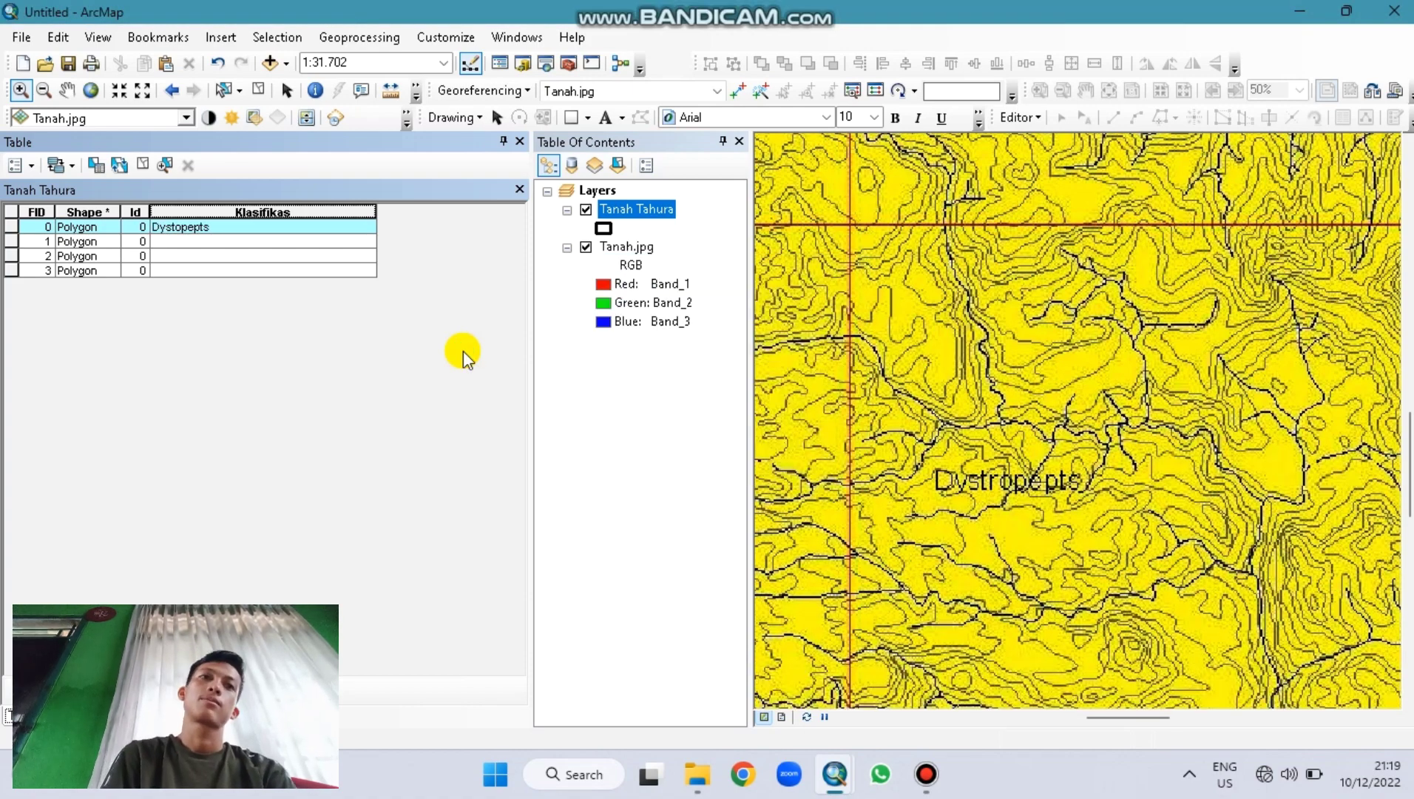
Step: Set Klasifikas to "Dystopepts" for polygon FID 2 with Field Calculator
{"action": "left_click", "coordinate": [11, 257]}
{"action": "right_click", "coordinate": [11, 259]}
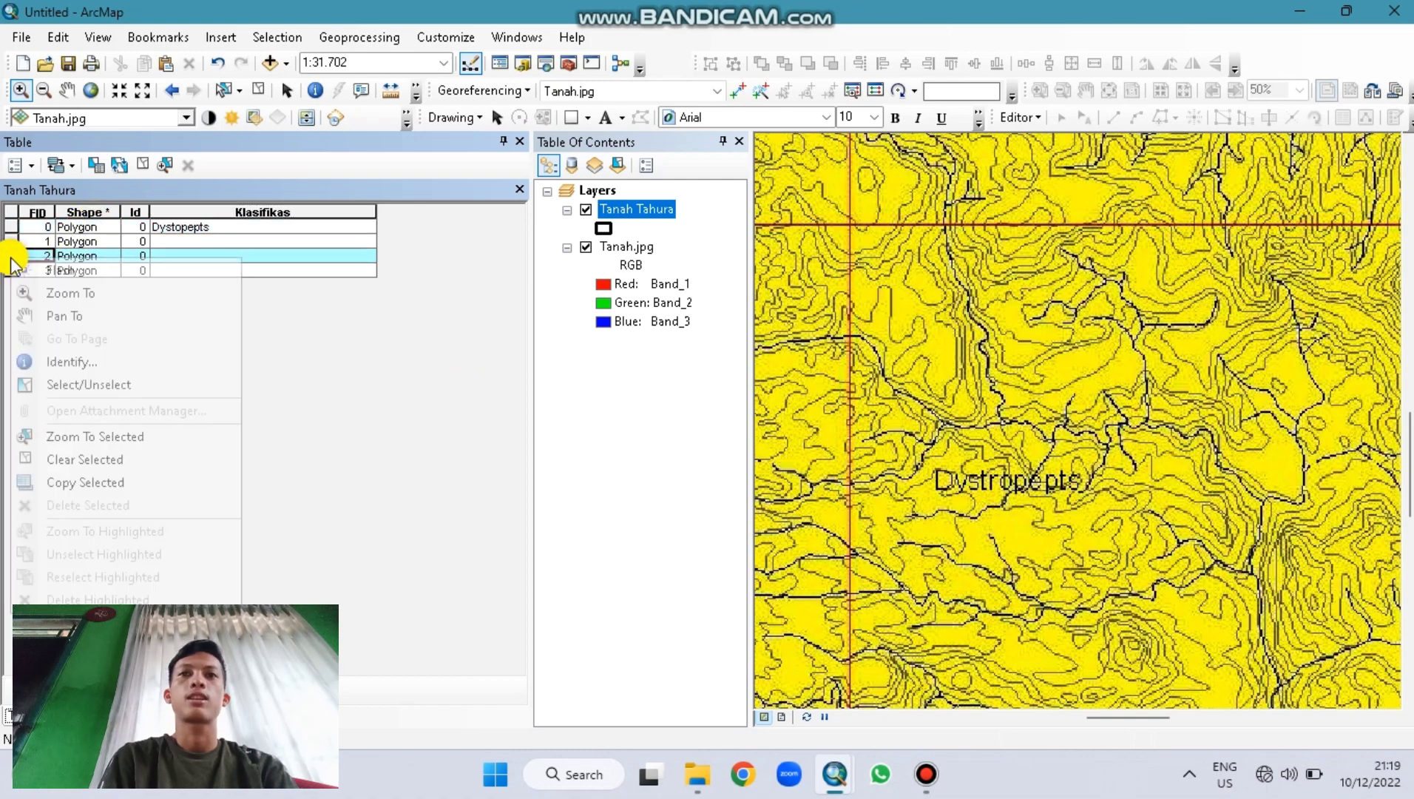
{"action": "left_click", "coordinate": [203, 206]}
{"action": "right_click", "coordinate": [207, 206]}
{"action": "left_click", "coordinate": [277, 341]}
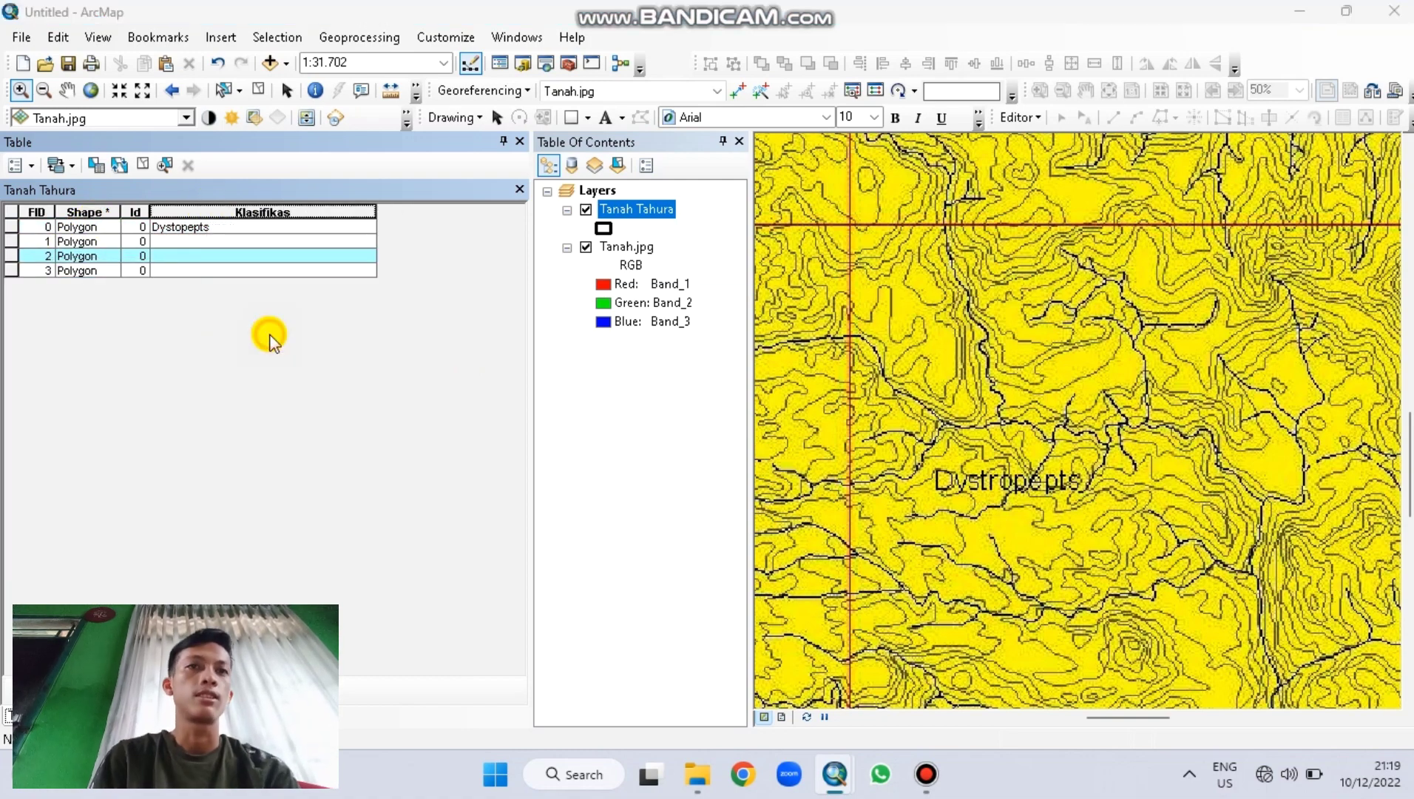
{"action": "left_click", "coordinate": [663, 427]}
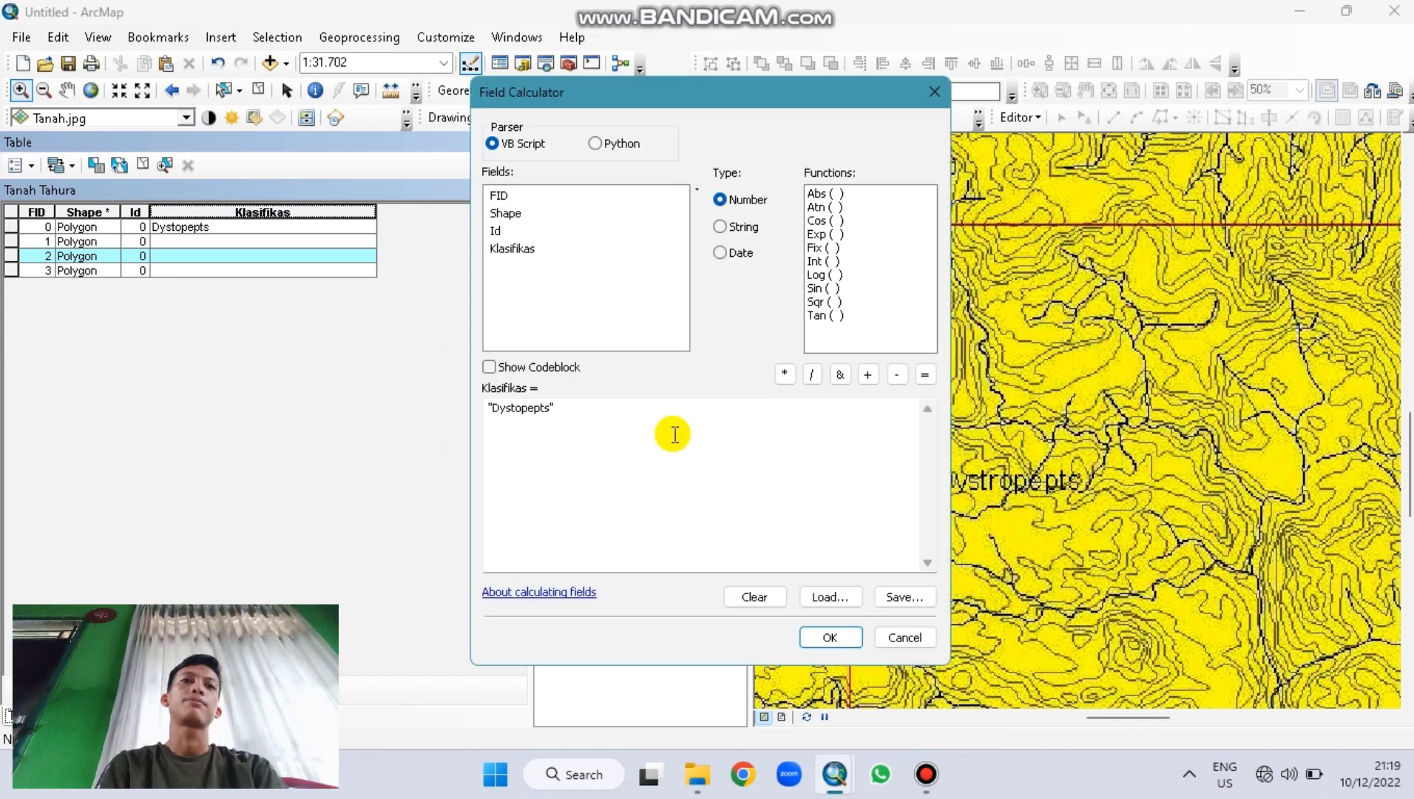
{"action": "left_click", "coordinate": [847, 636]}
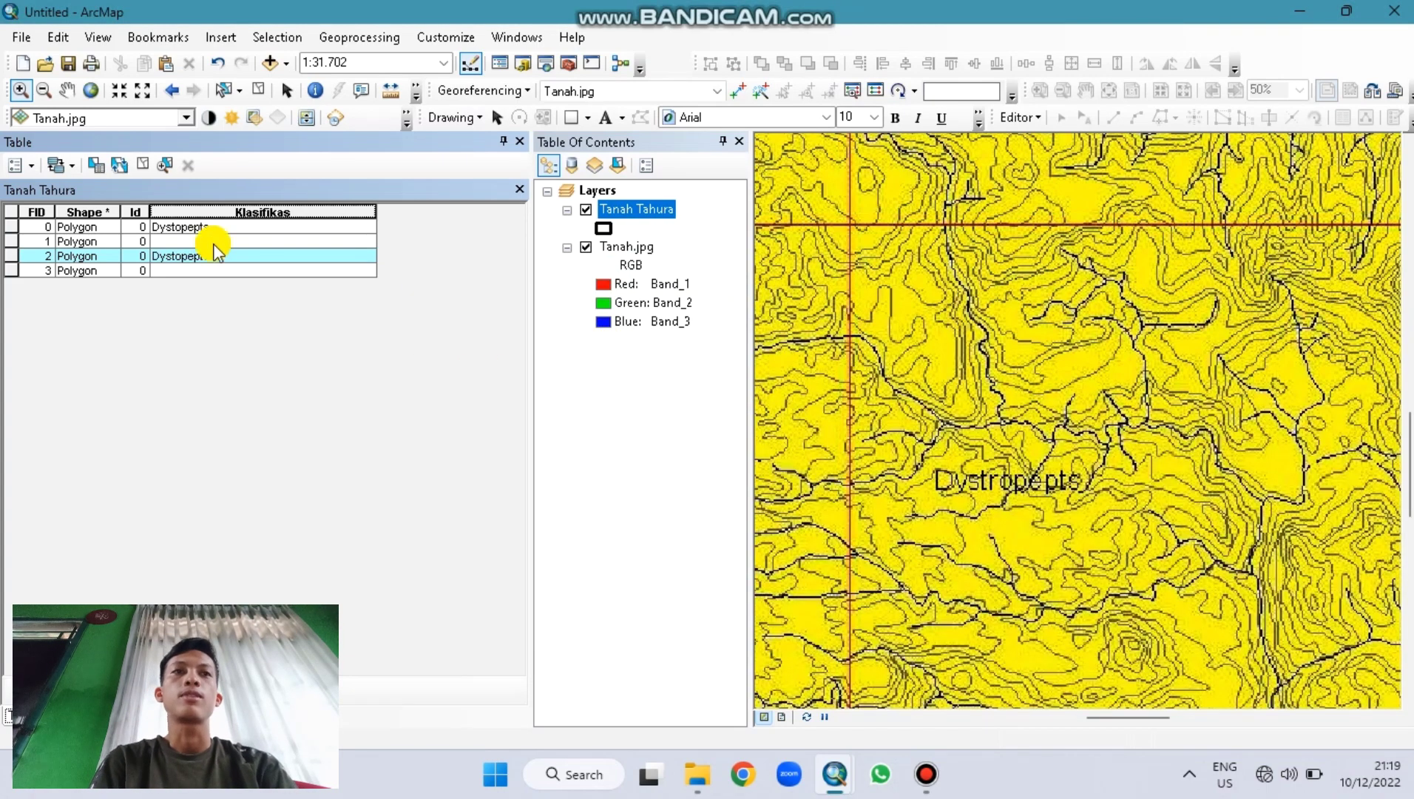
Step: Select polygons FID 1 and 3 and set their Klasifikas to "Dystrandepts"
{"action": "left_click_drag", "start_coordinate": [12, 238], "coordinate": [209, 204]}
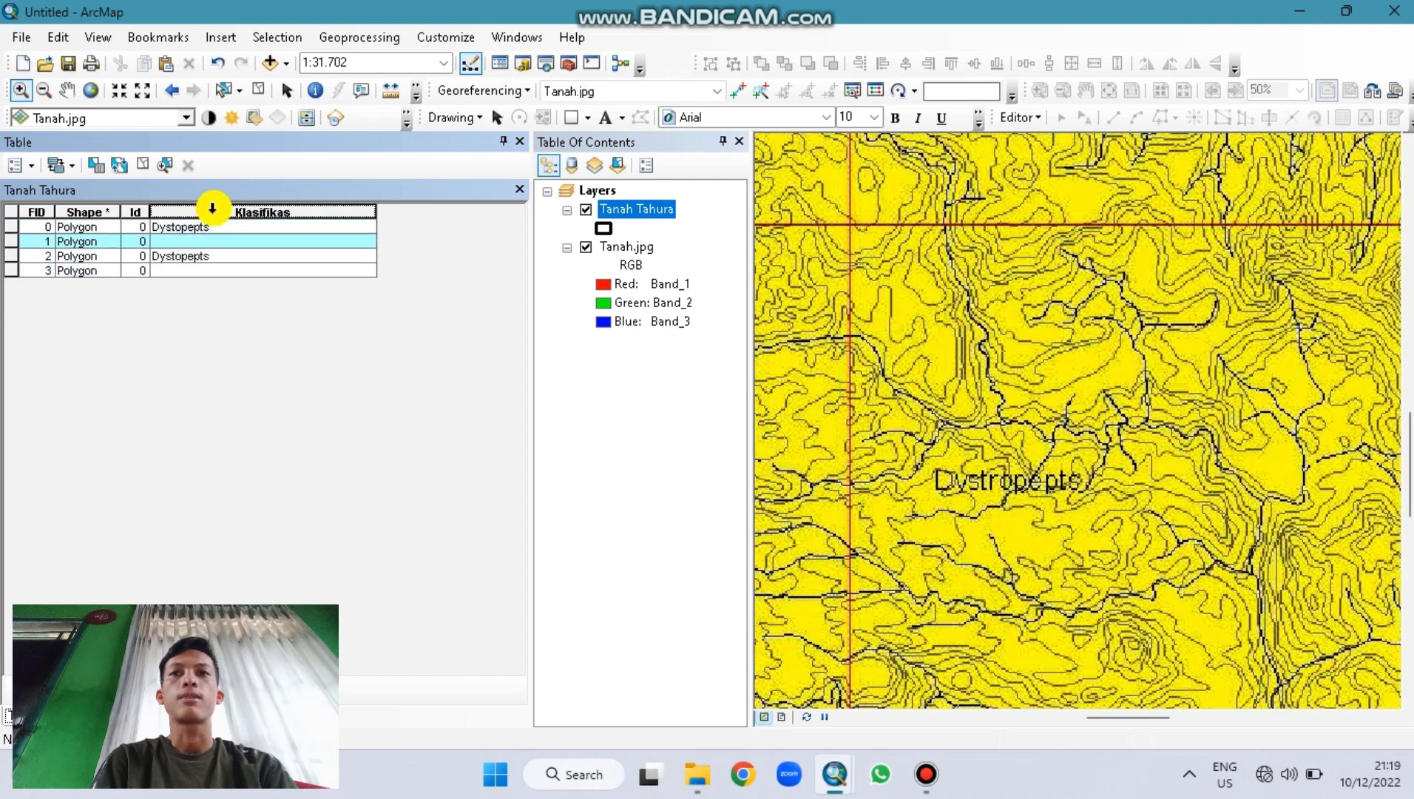
{"action": "right_click", "coordinate": [214, 209]}
{"action": "left_click", "coordinate": [9, 272]}
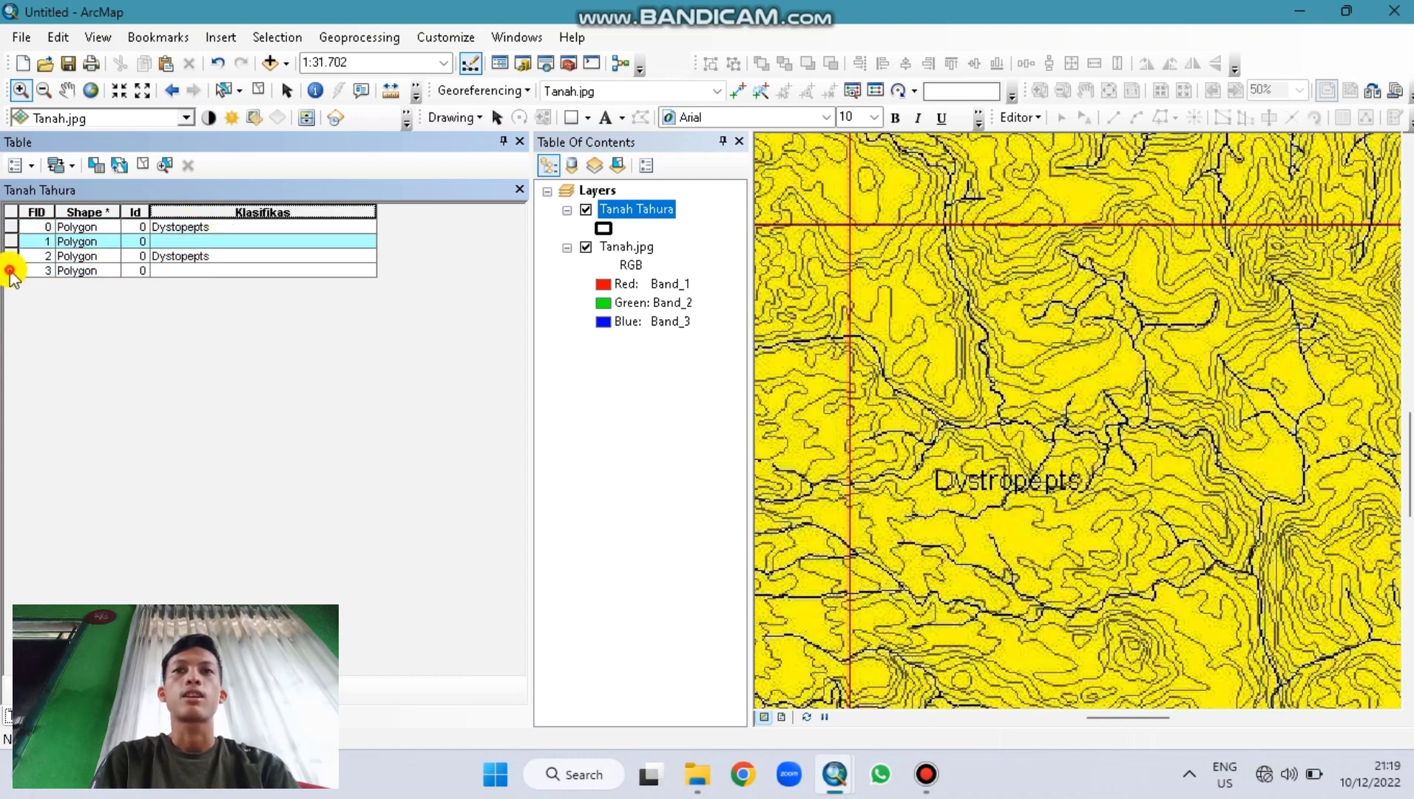
{"action": "left_click", "coordinate": [10, 270], "text": "ctrl"}
{"action": "right_click", "coordinate": [215, 214]}
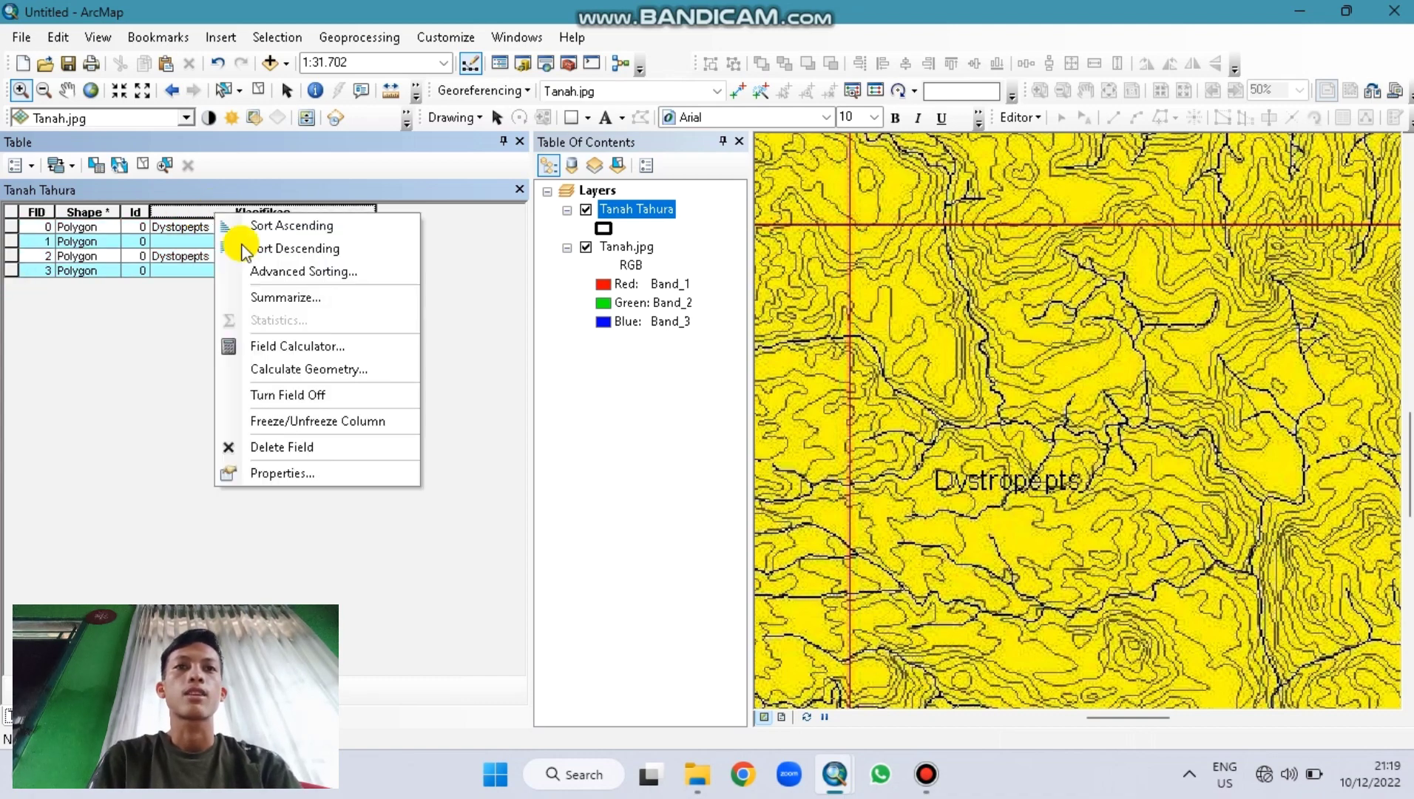
{"action": "left_click", "coordinate": [284, 345]}
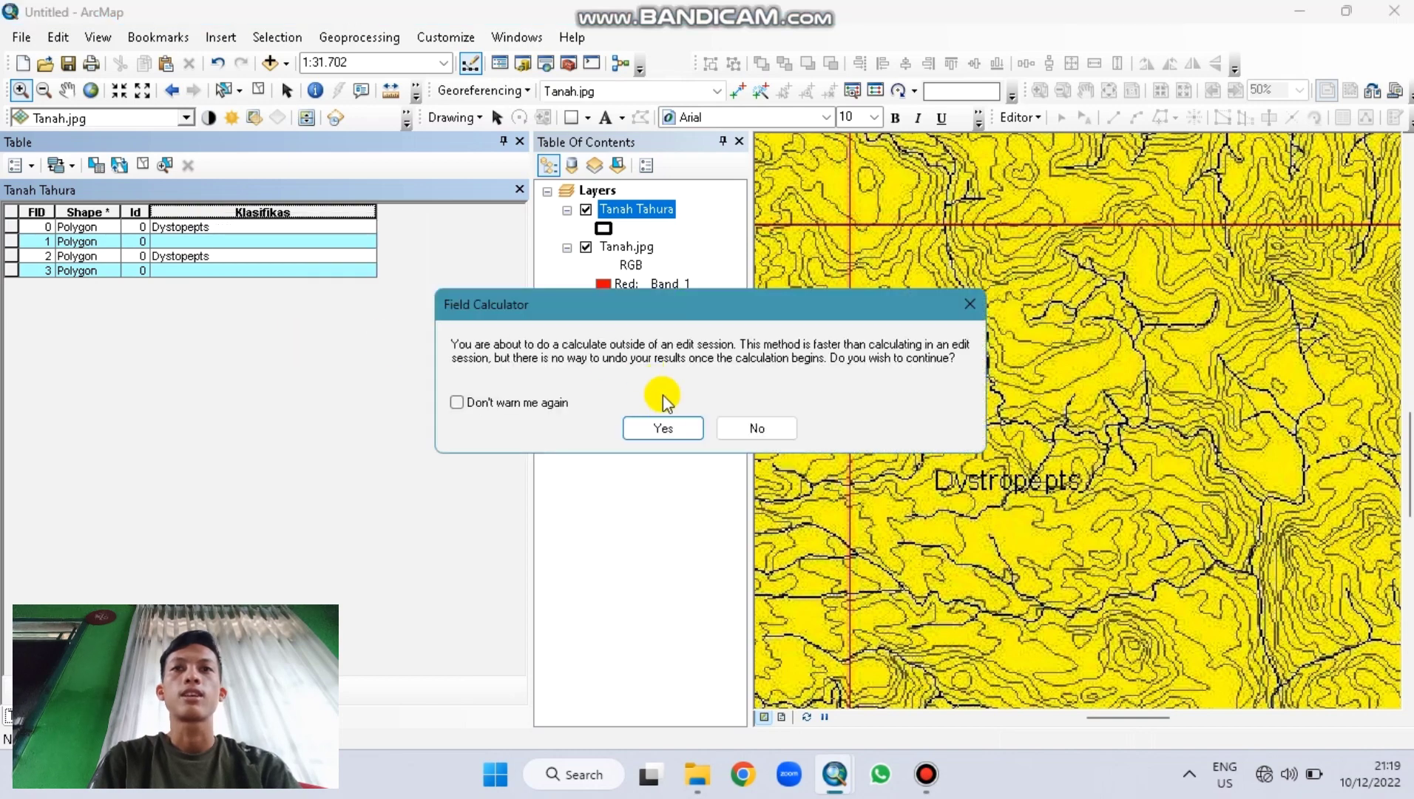
{"action": "left_click", "coordinate": [663, 427]}
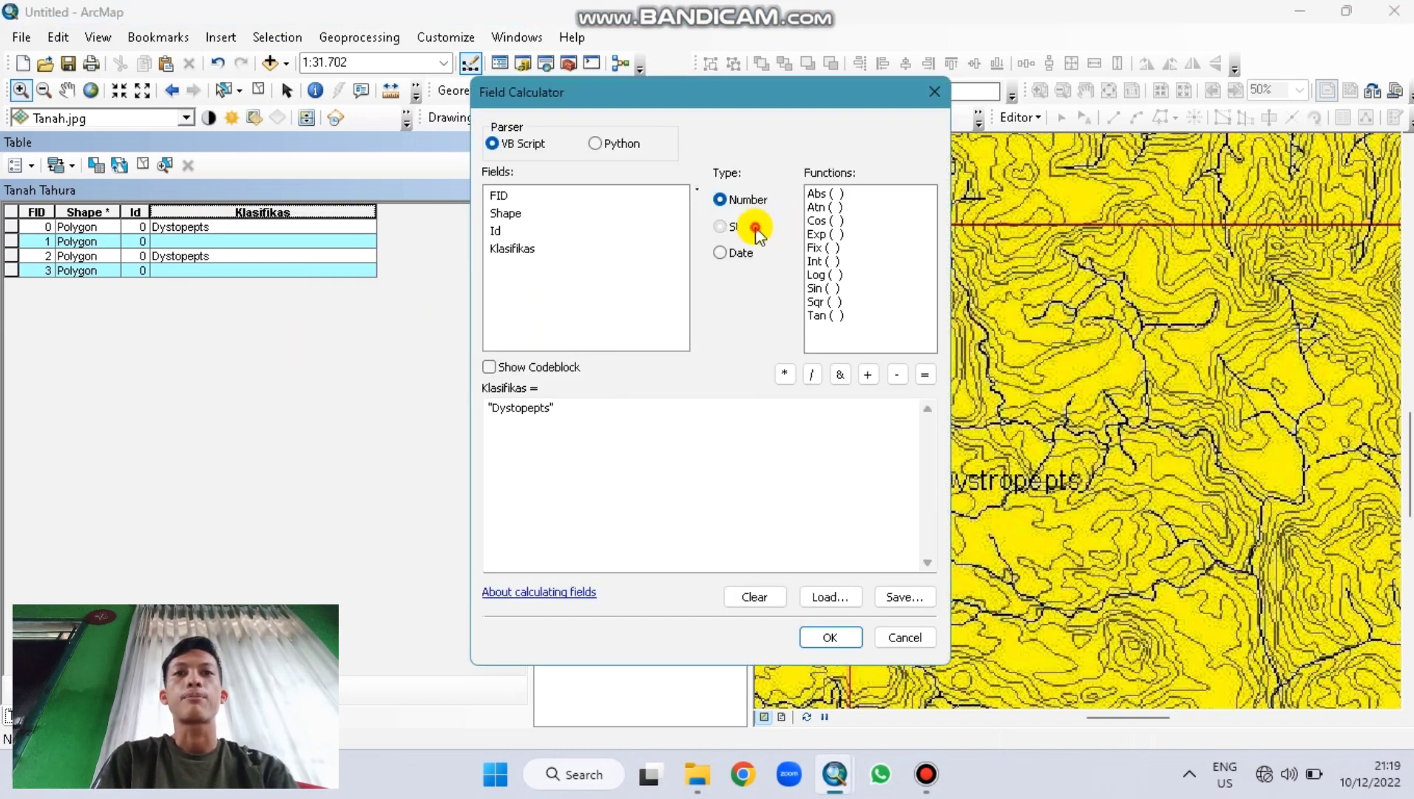
{"action": "left_click", "coordinate": [753, 228]}
{"action": "left_click", "coordinate": [555, 401]}
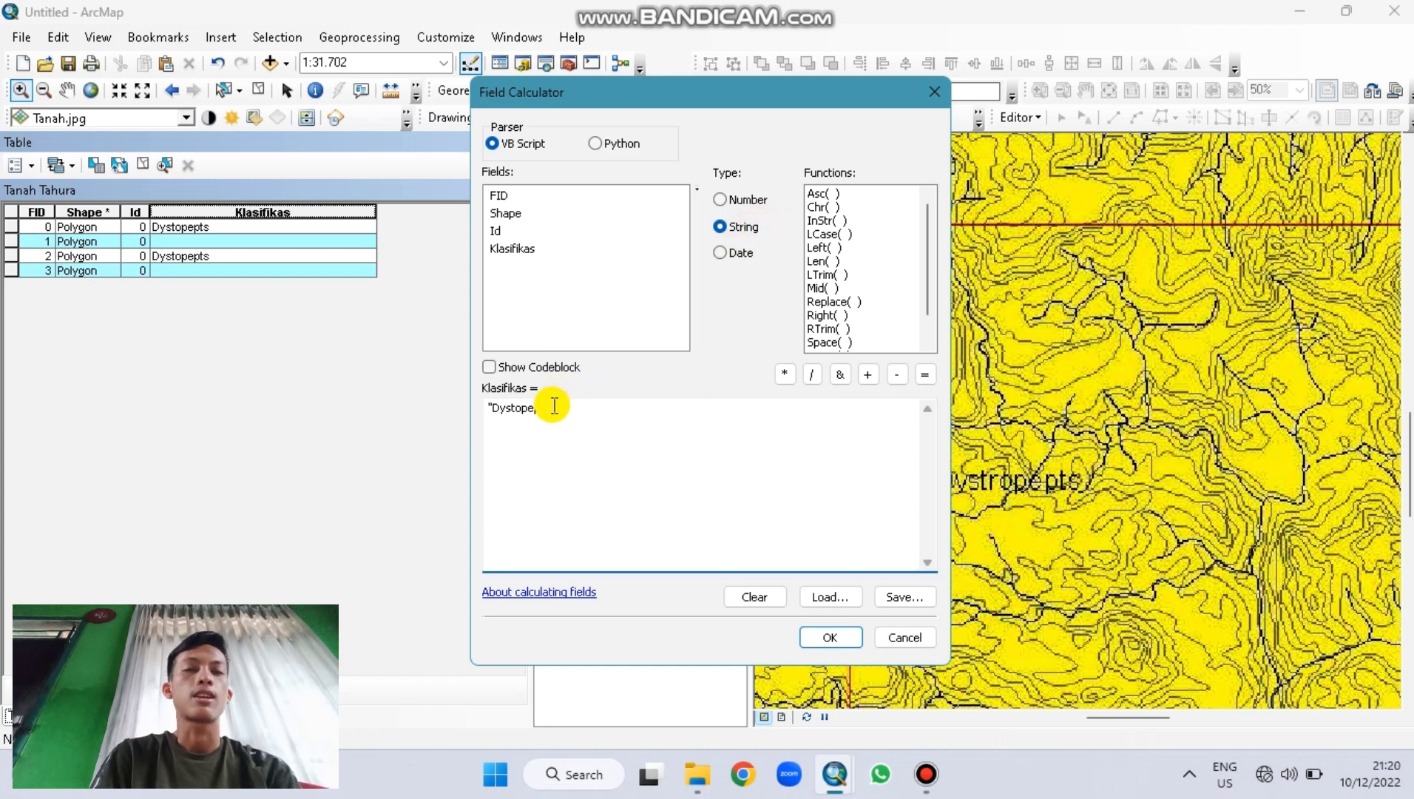
{"action": "key", "text": "BackSpace"}
{"action": "key", "text": "BackSpace"}
{"action": "key", "text": "BackSpace"}
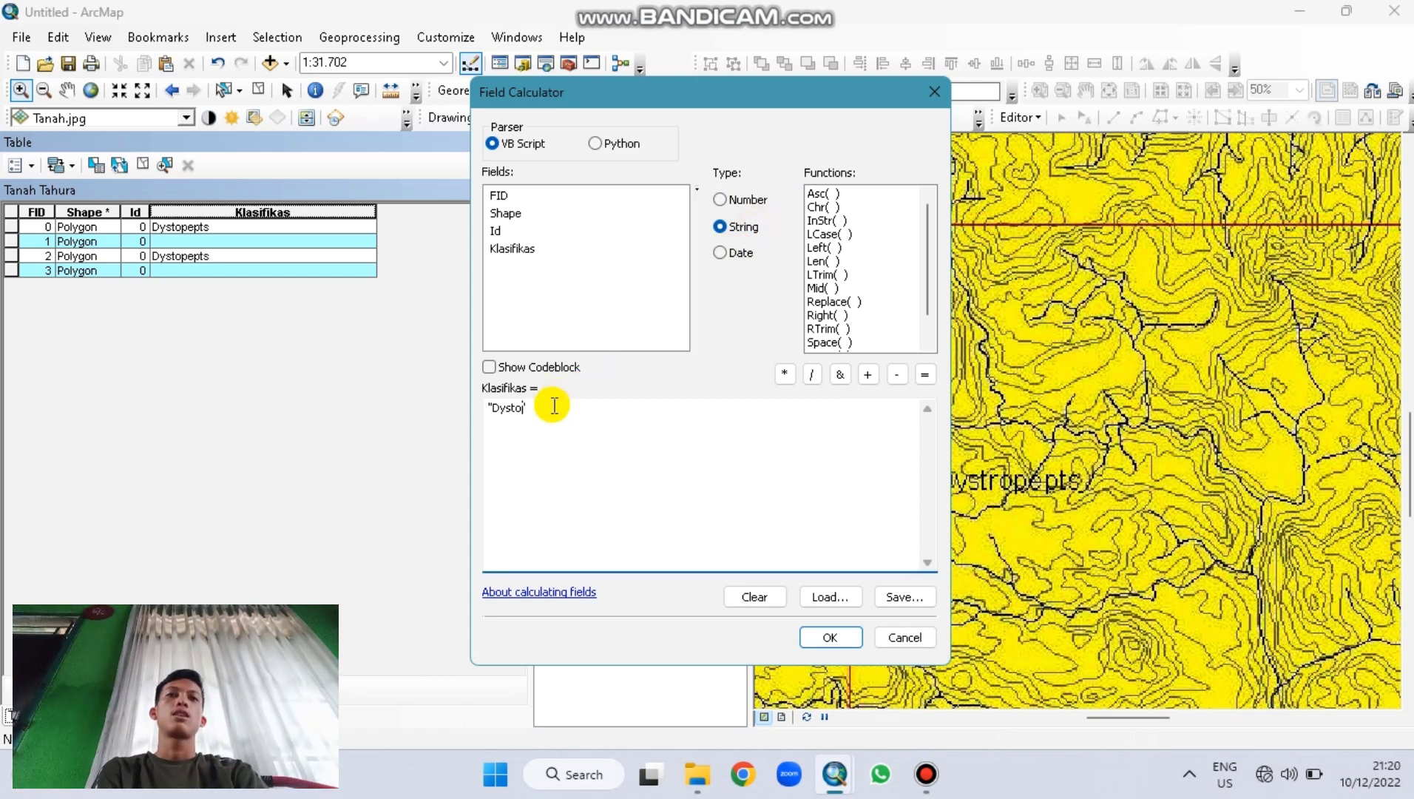
{"action": "type", "text": "ro"}
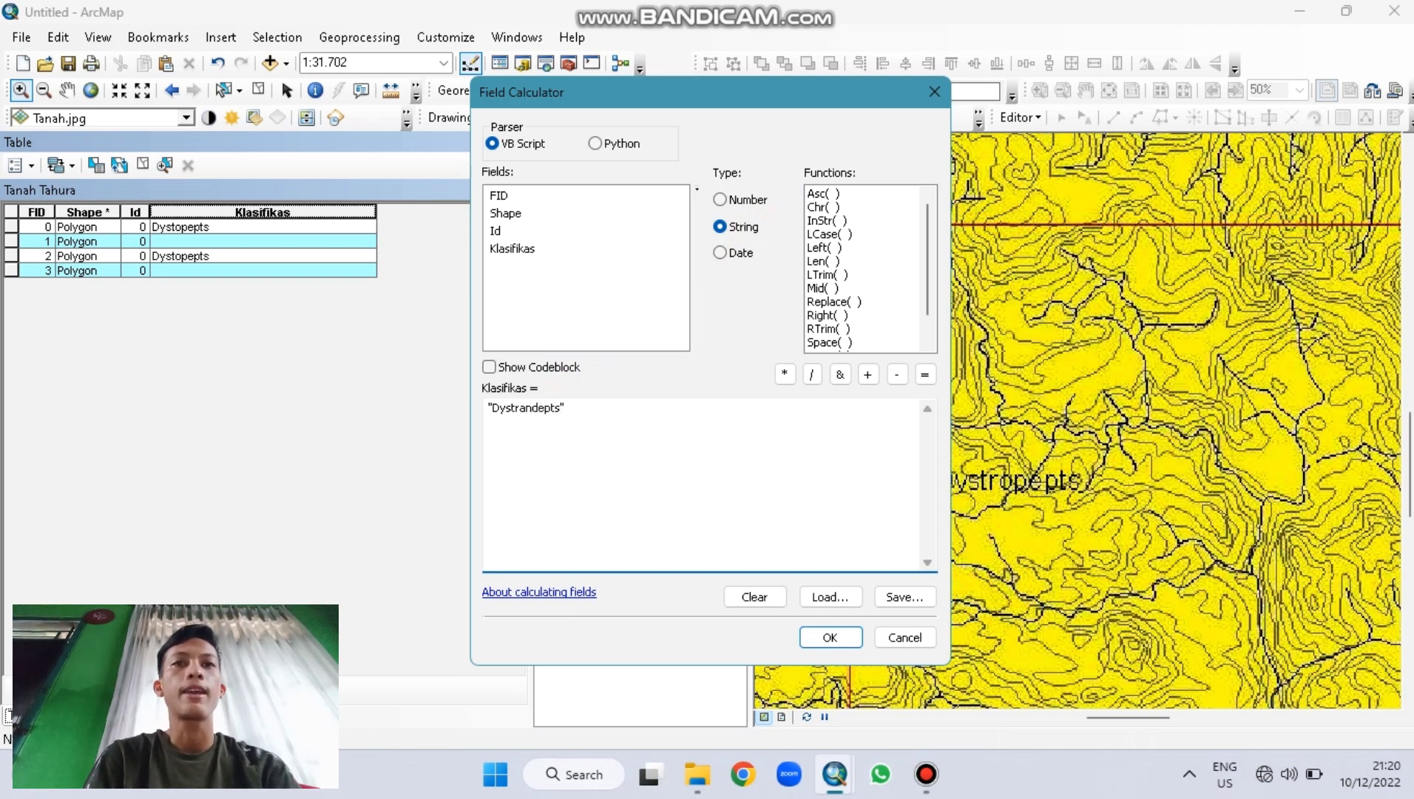
{"action": "left_click", "coordinate": [841, 638]}
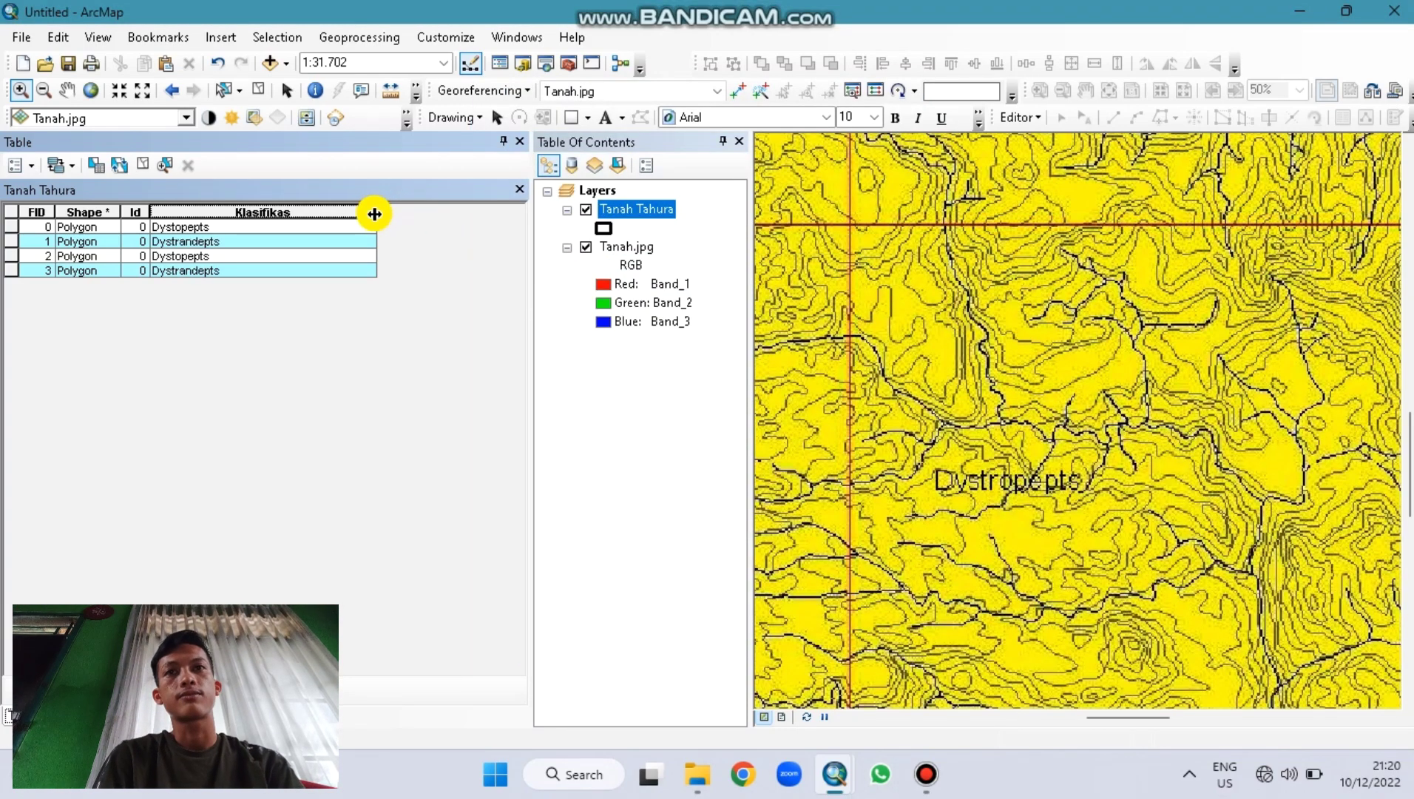
Step: Narrow the Klasifikas column and add a Double field named Luas
{"action": "left_click_drag", "start_coordinate": [374, 211], "coordinate": [308, 219]}
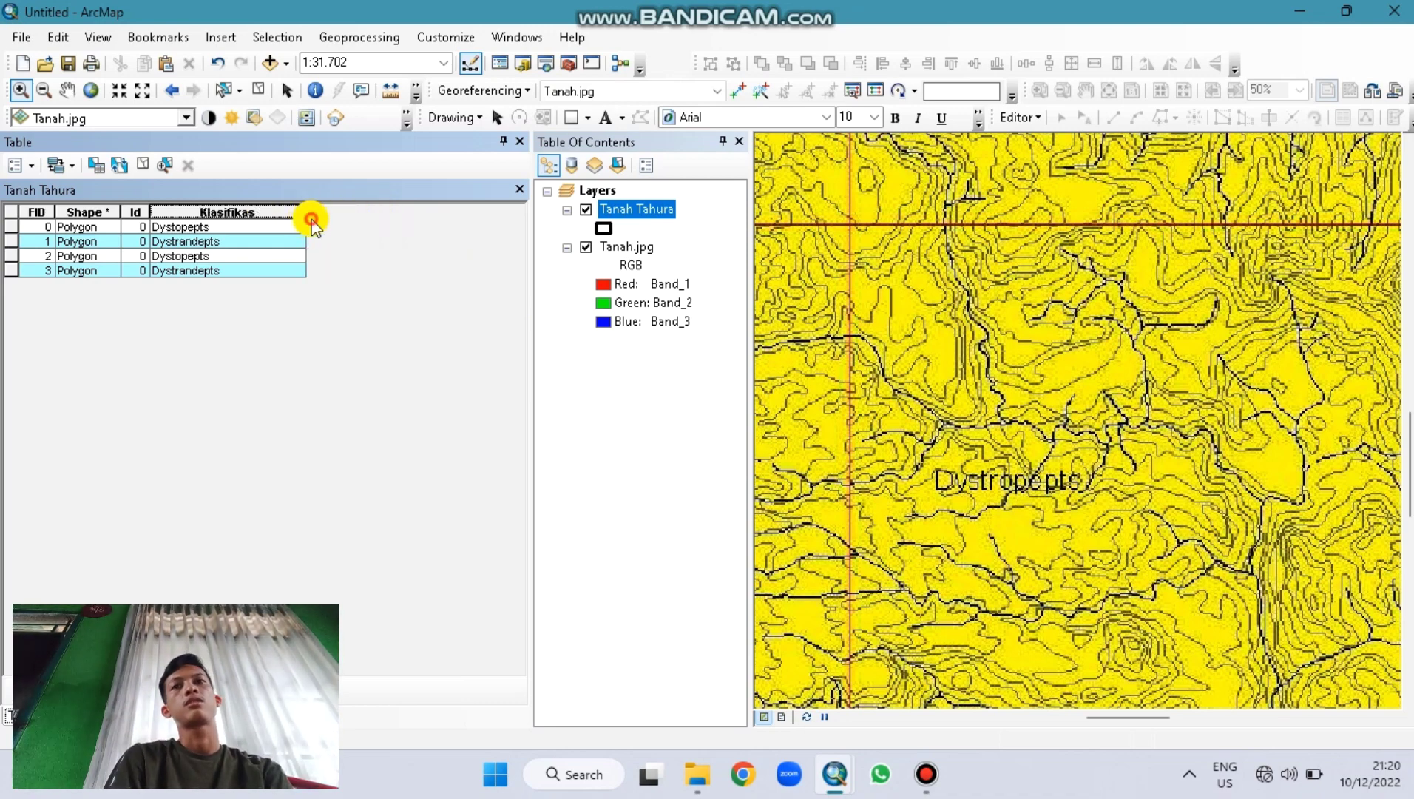
{"action": "left_click", "coordinate": [13, 210]}
{"action": "left_click", "coordinate": [14, 165]}
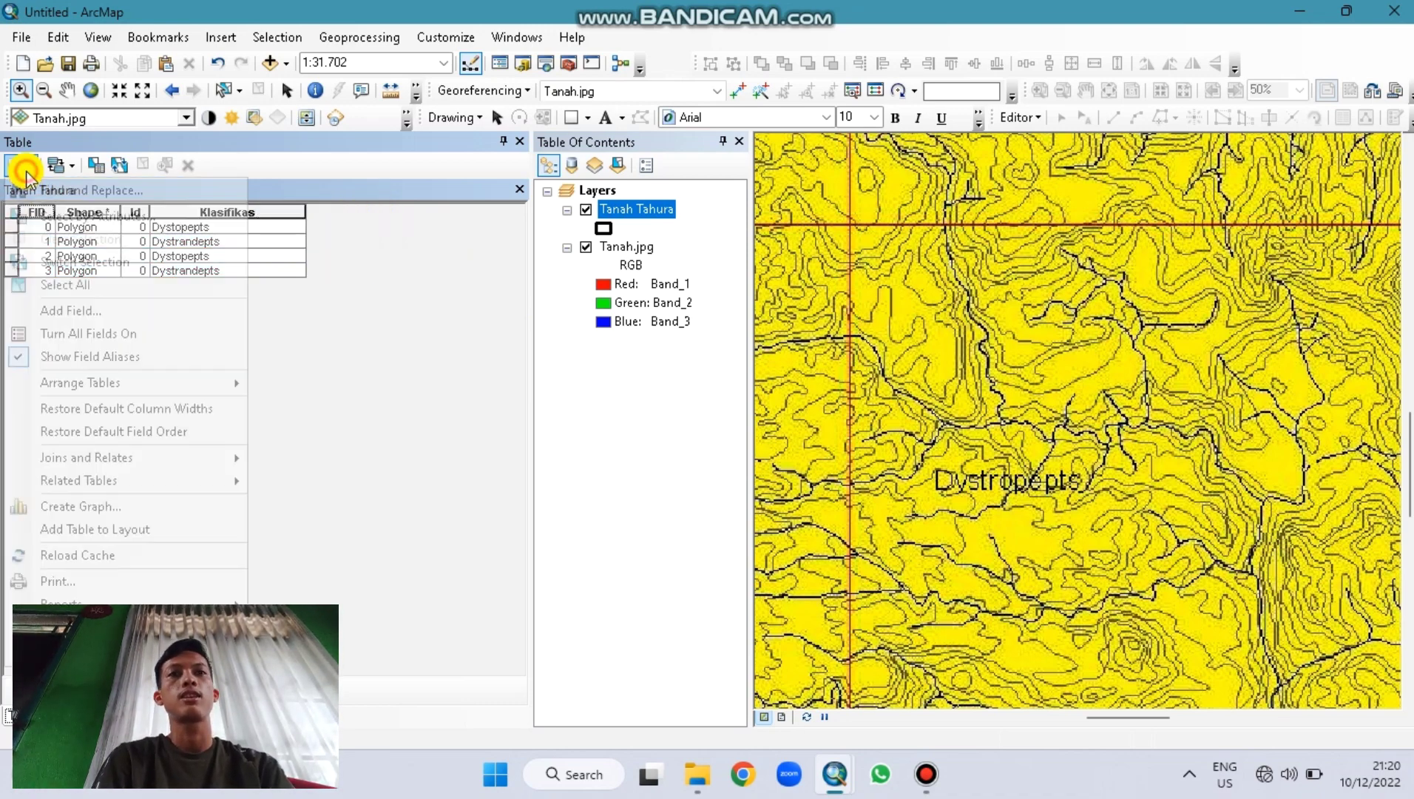
{"action": "left_click", "coordinate": [77, 310]}
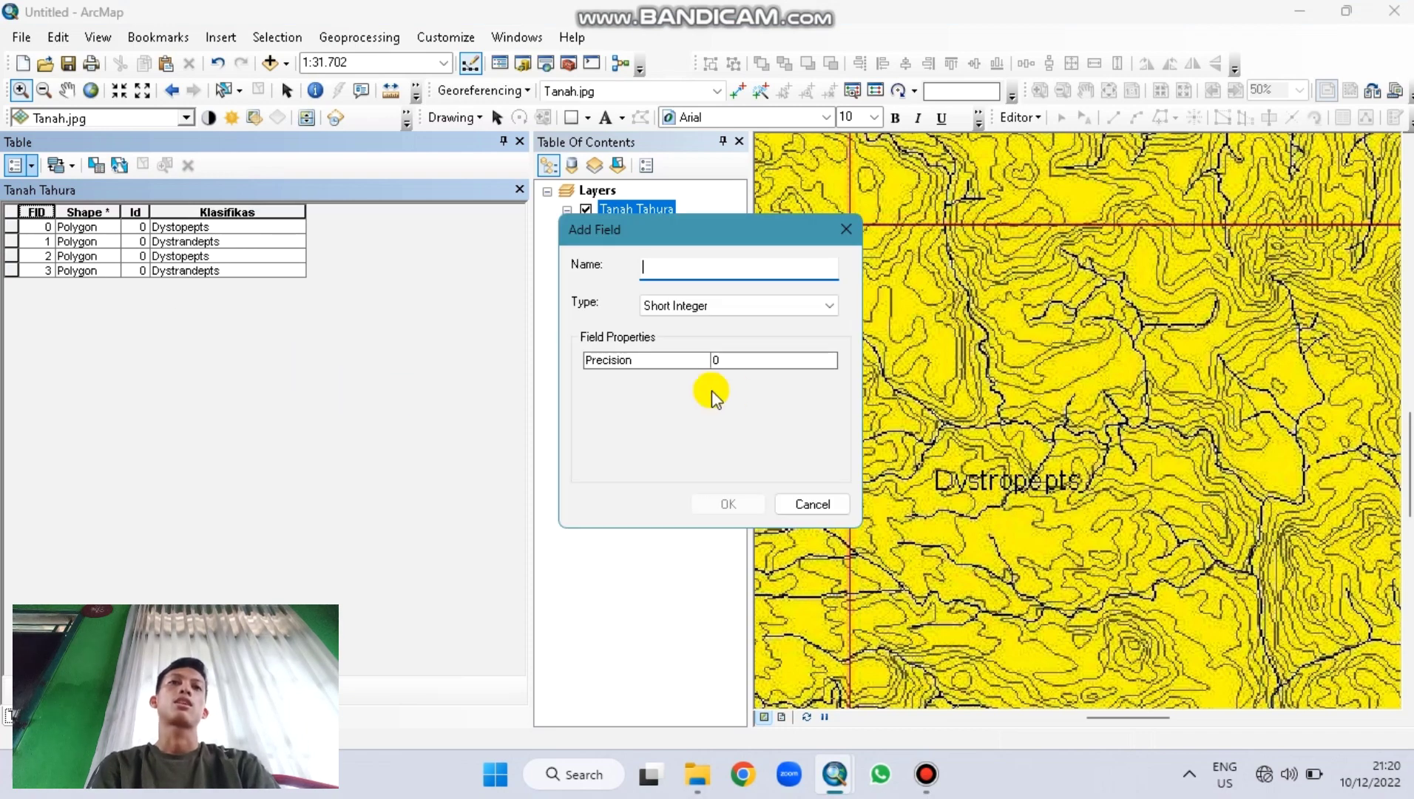
{"action": "type", "text": "Lu"}
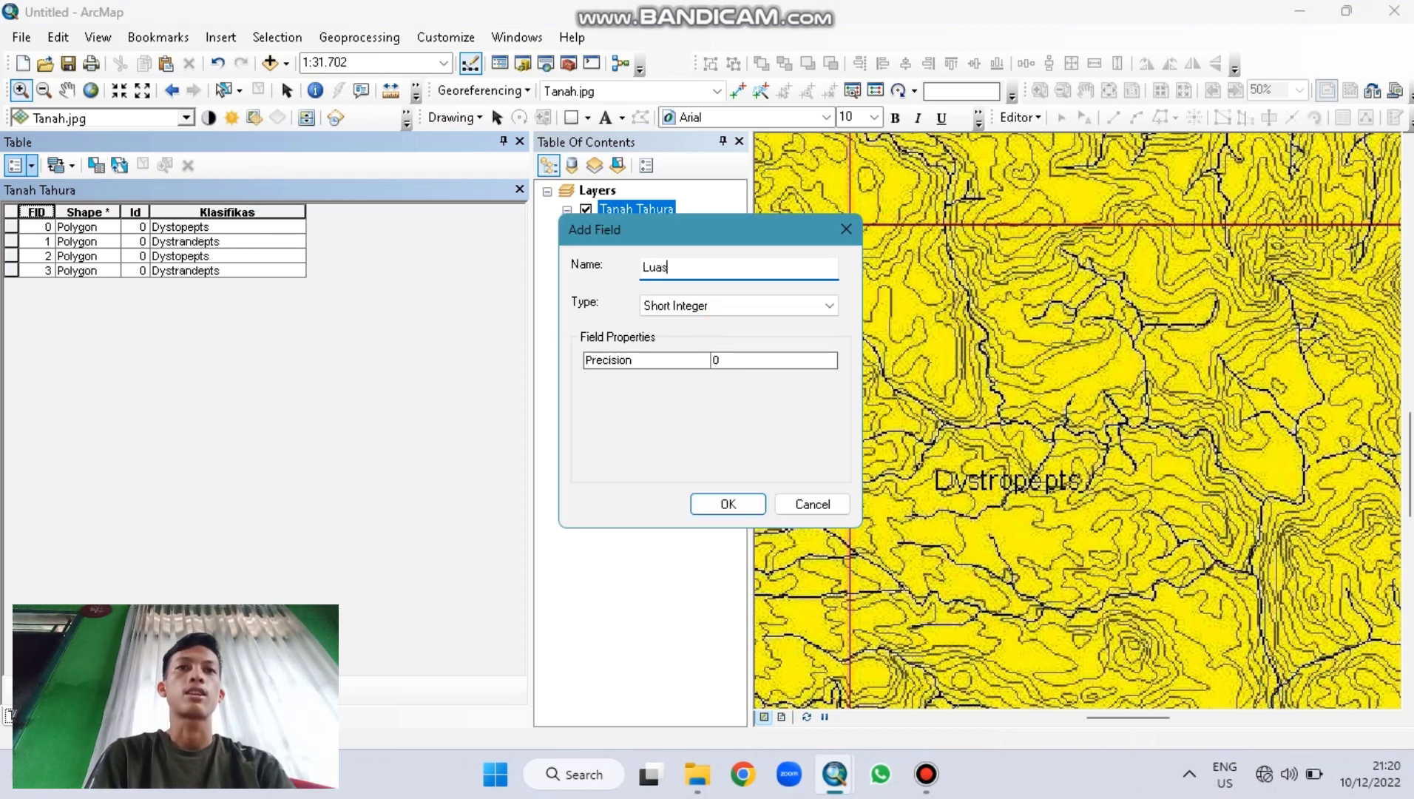
{"action": "type", "text": "as"}
{"action": "left_click", "coordinate": [732, 307]}
{"action": "left_click", "coordinate": [689, 366]}
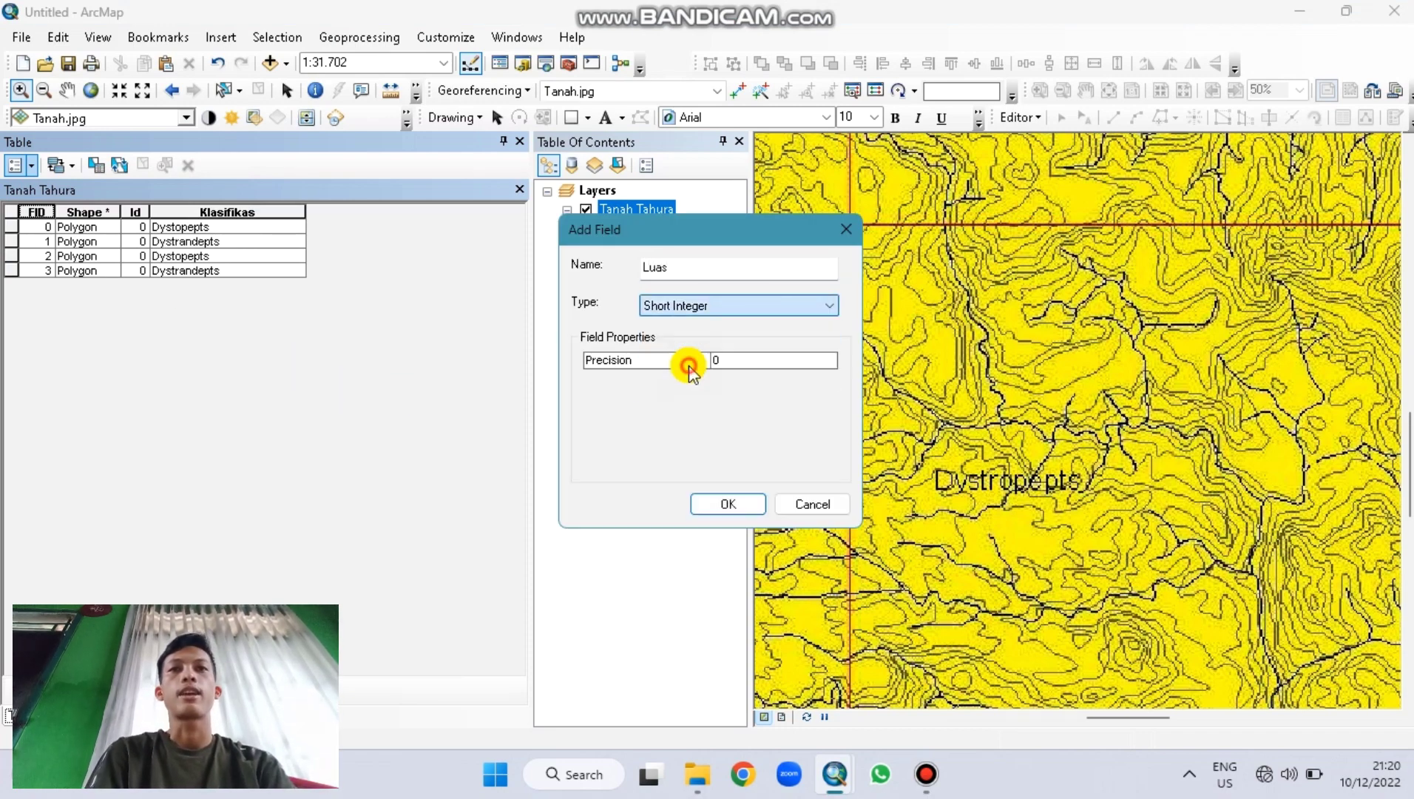
{"action": "left_click", "coordinate": [732, 502]}
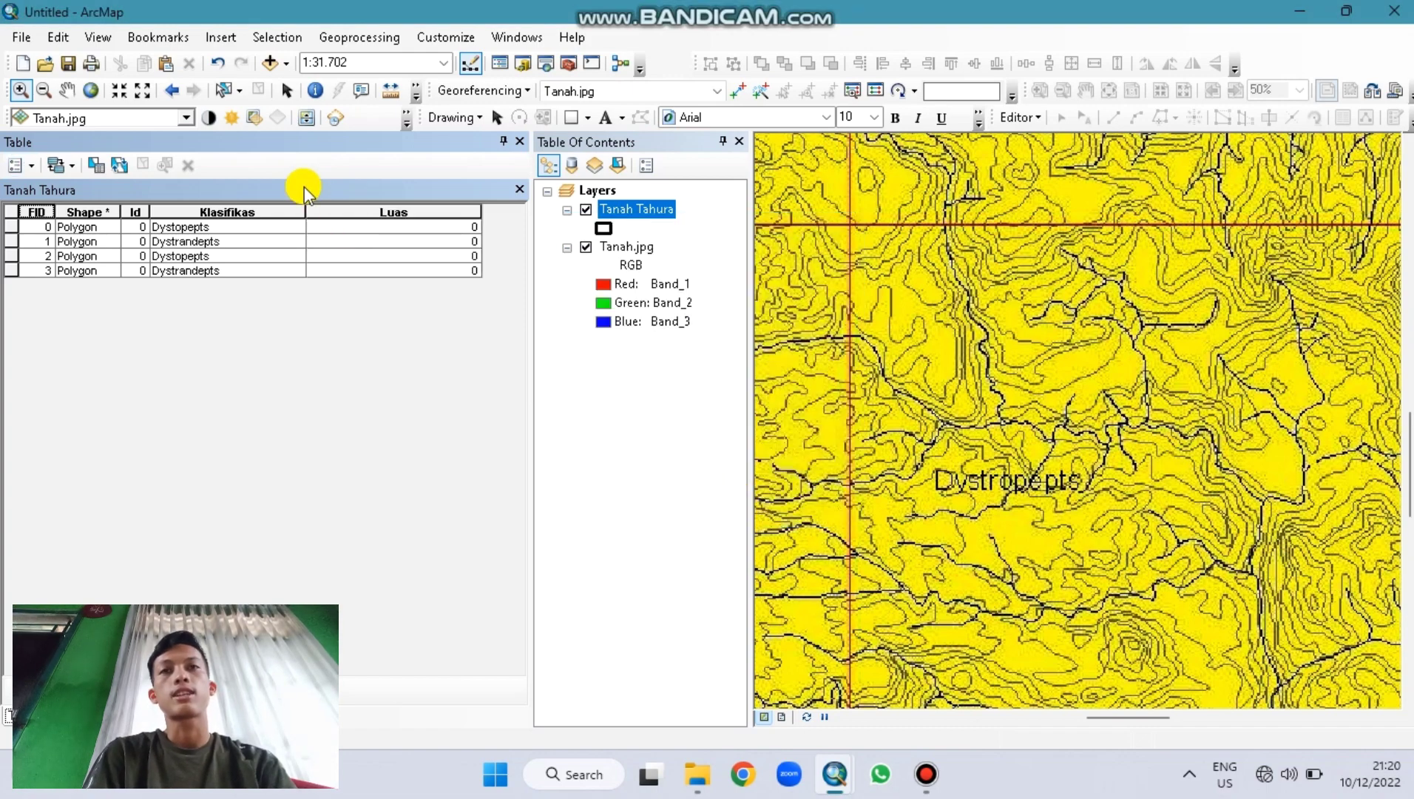
Step: Calculate each polygon's area in hectares into the Luas field
{"action": "left_click", "coordinate": [344, 210]}
{"action": "right_click", "coordinate": [344, 210]}
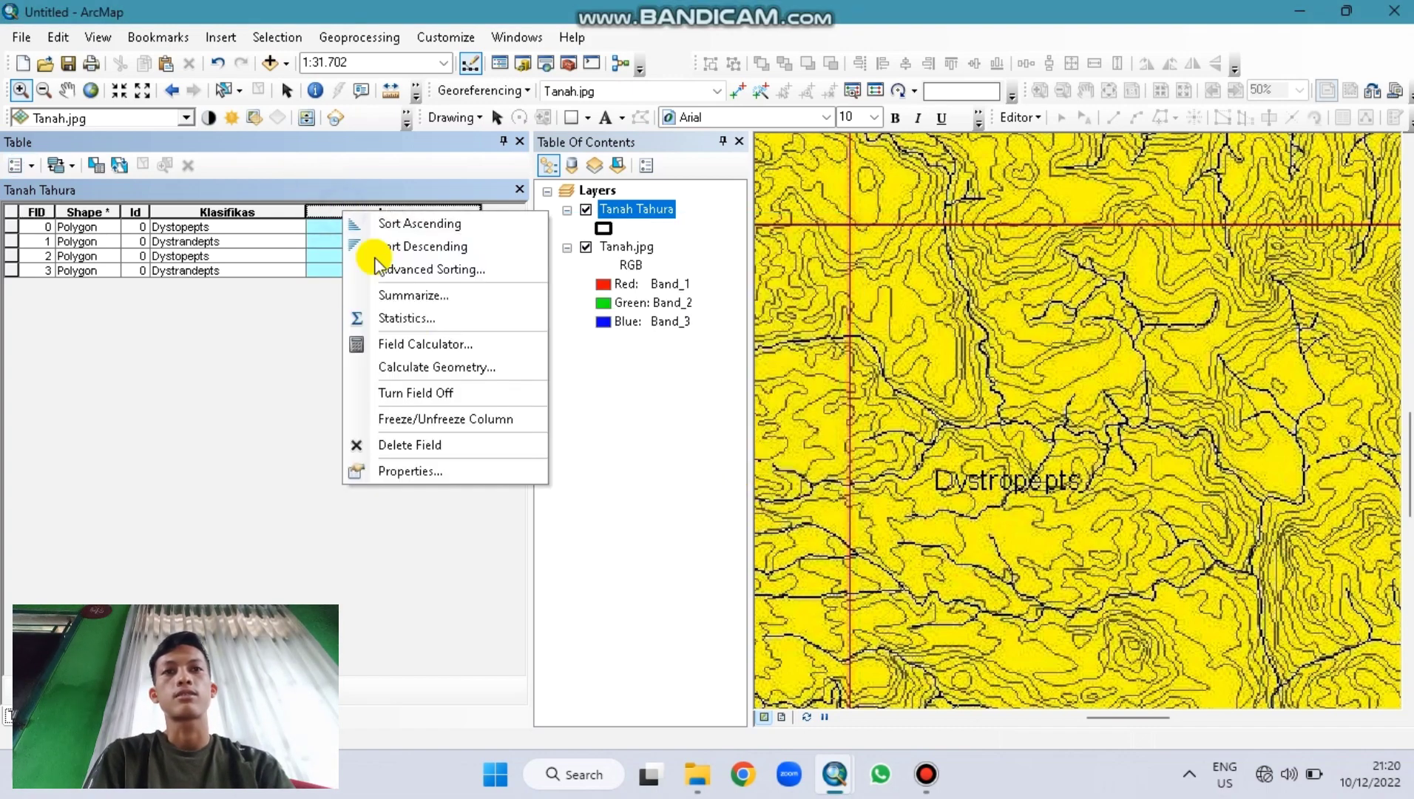
{"action": "left_click", "coordinate": [429, 347]}
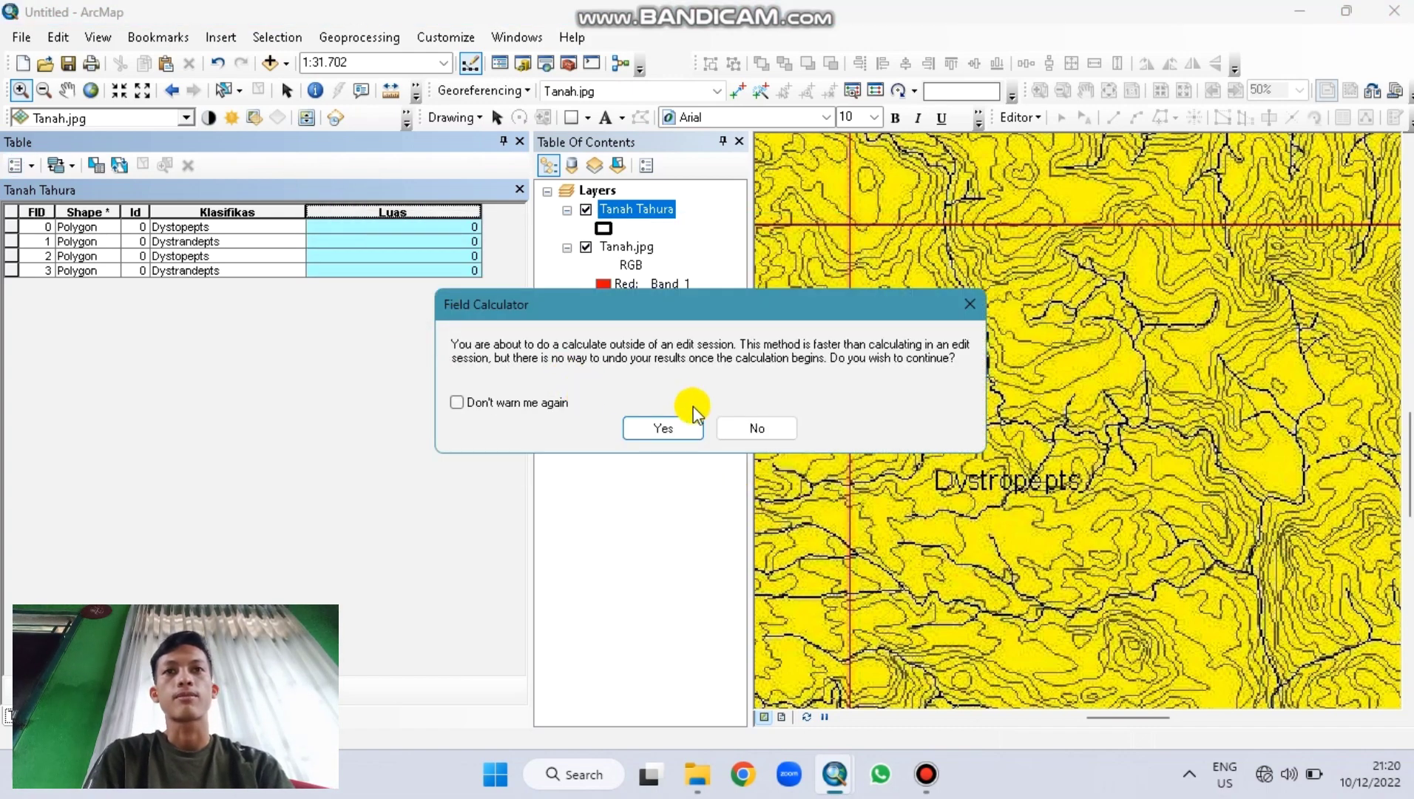
{"action": "left_click", "coordinate": [666, 425]}
{"action": "right_click", "coordinate": [422, 215]}
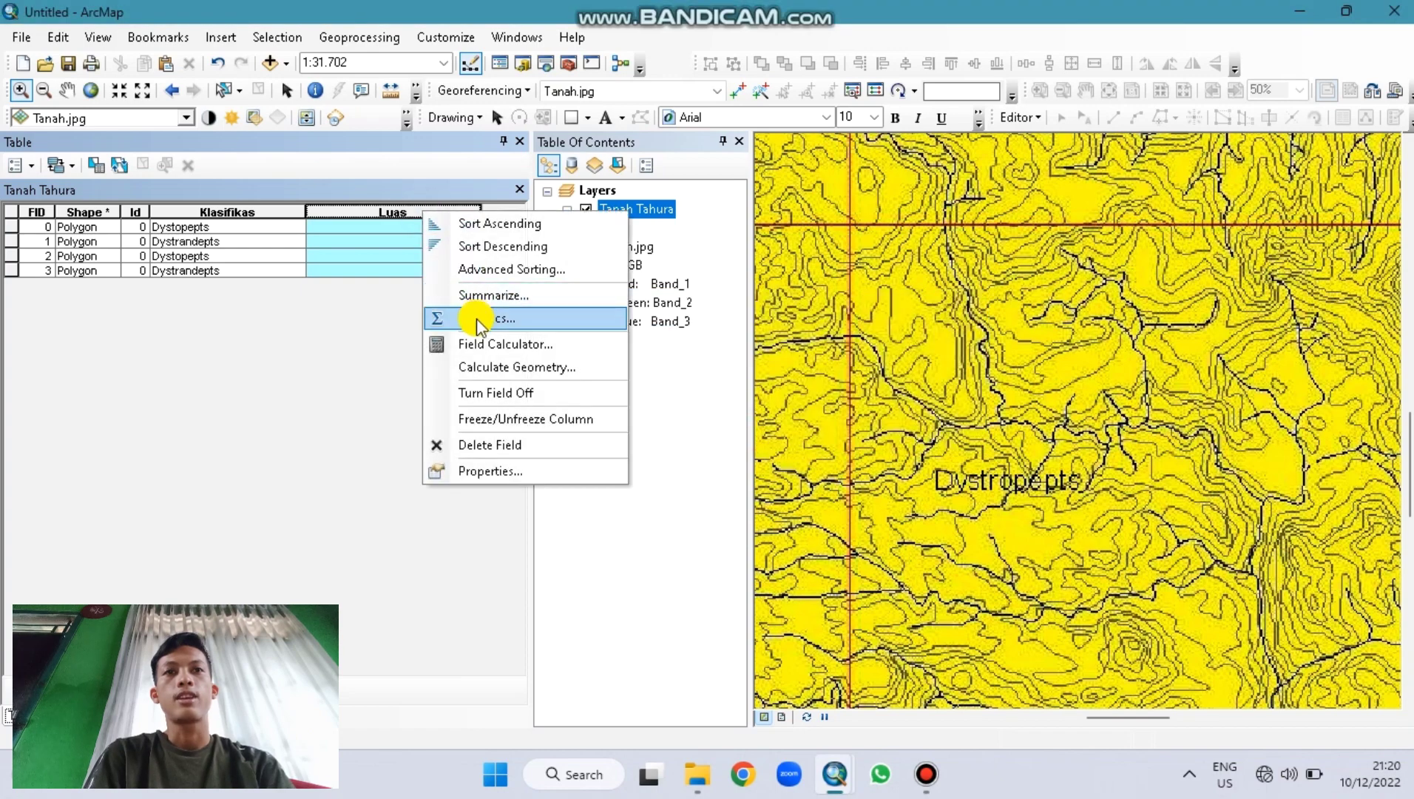
{"action": "left_click", "coordinate": [481, 366]}
{"action": "left_click", "coordinate": [619, 436]}
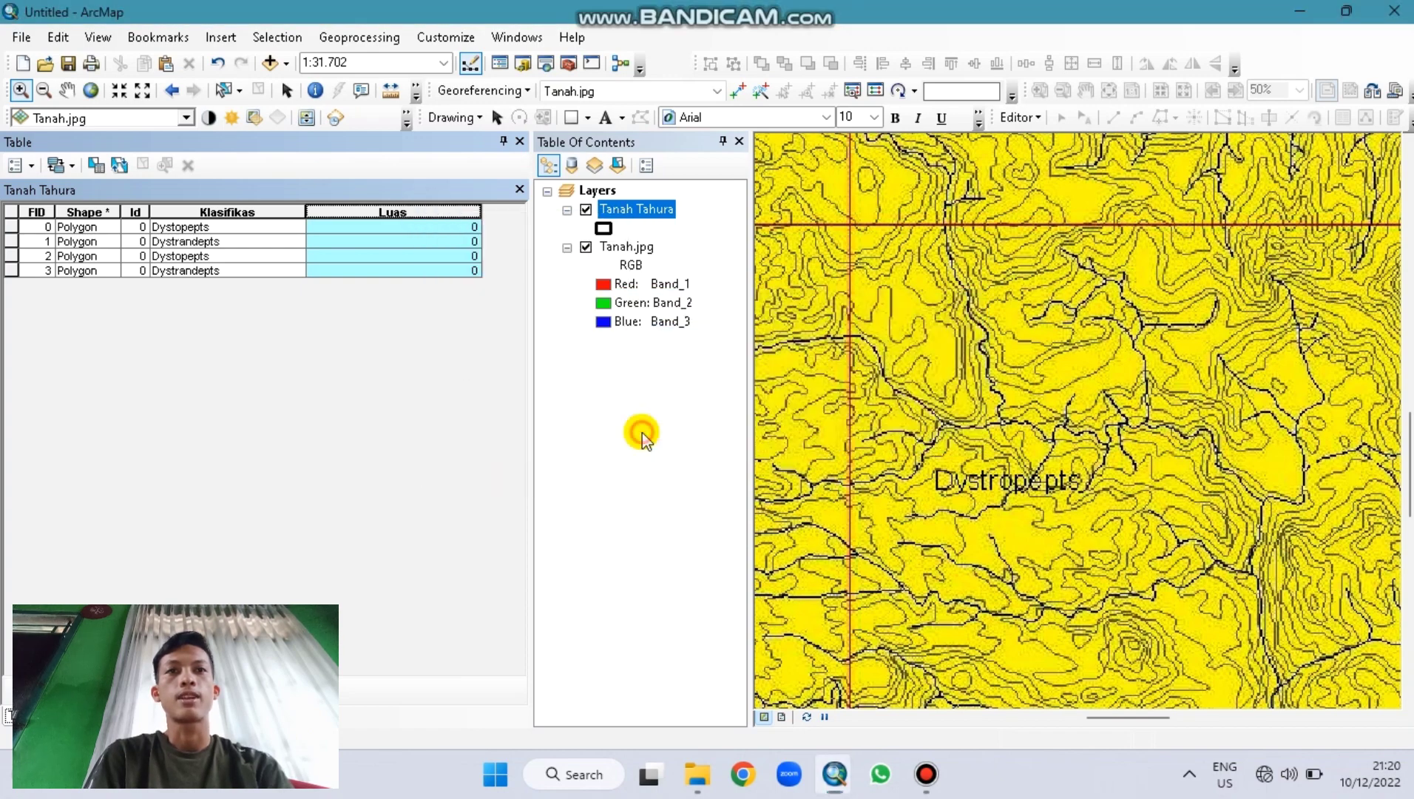
{"action": "left_click", "coordinate": [624, 436]}
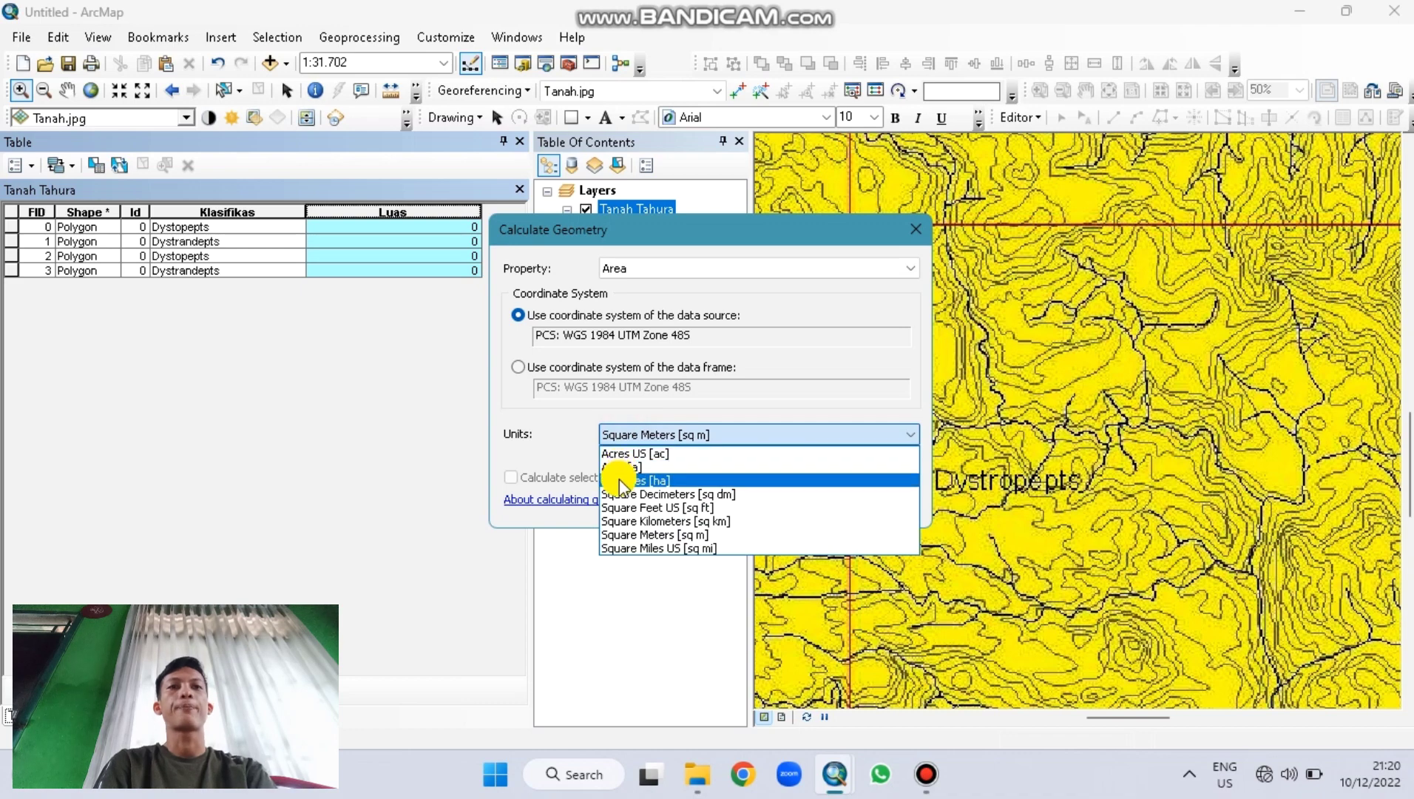
{"action": "left_click", "coordinate": [620, 480]}
{"action": "left_click", "coordinate": [769, 509]}
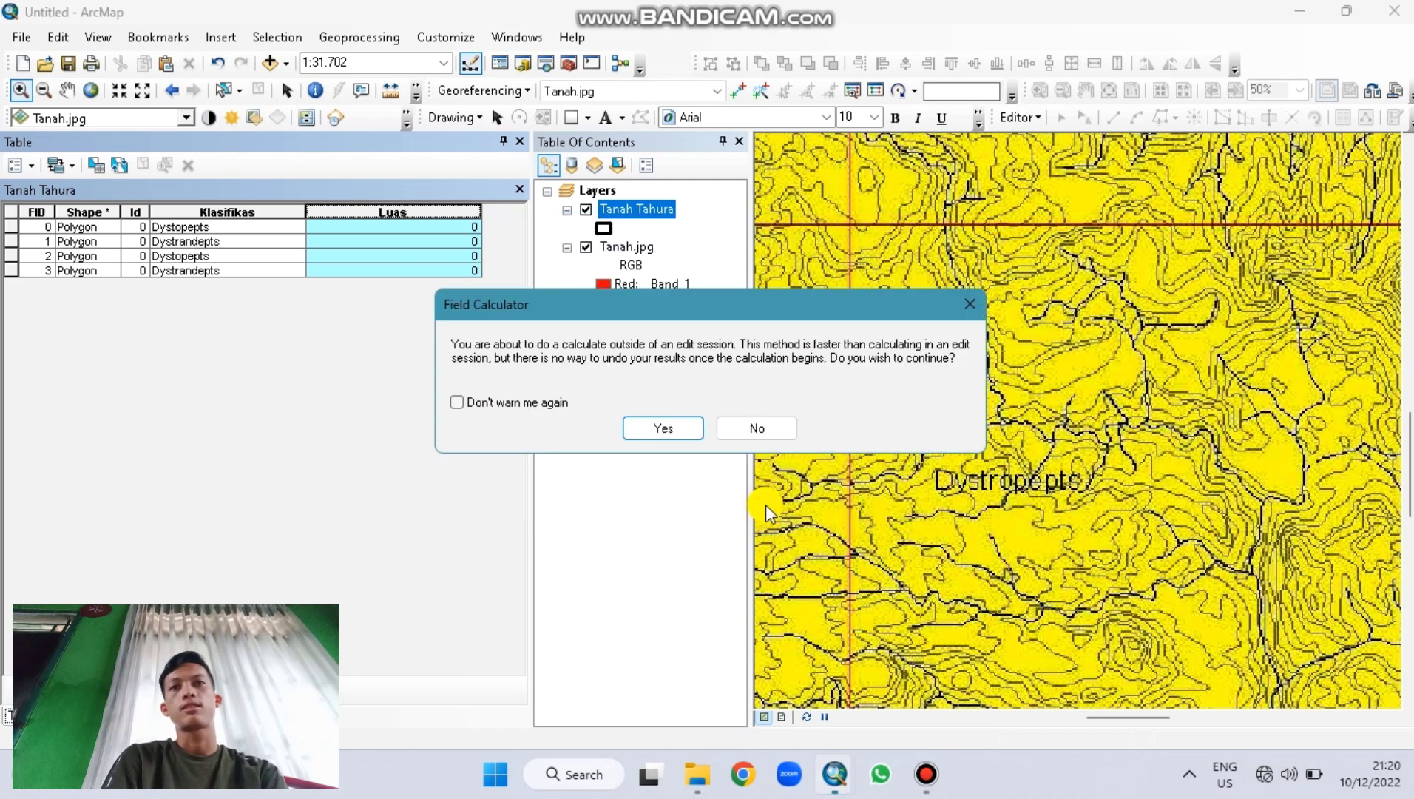
{"action": "left_click", "coordinate": [638, 416]}
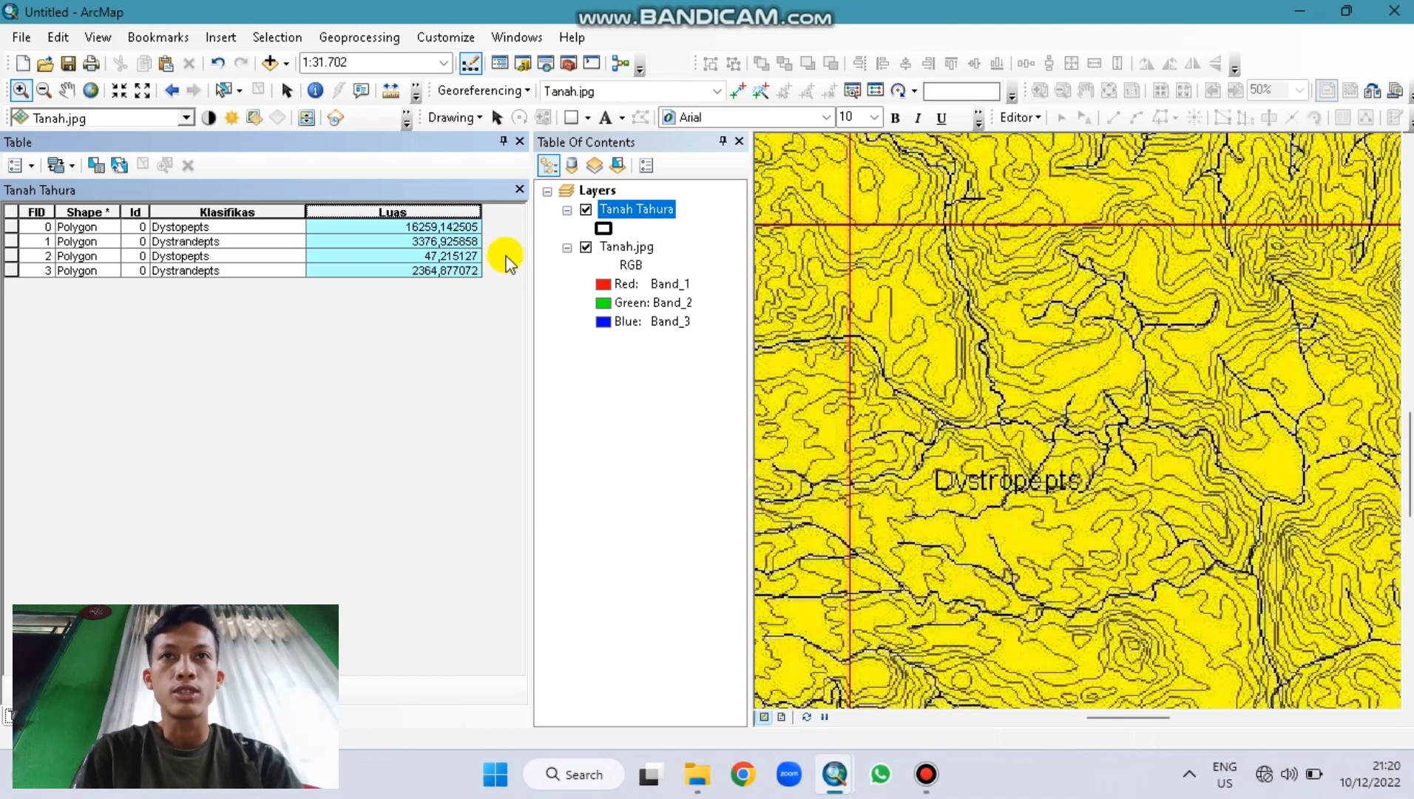
Step: Narrow the Luas and Klasifikas columns and clear the column selection
{"action": "left_click", "coordinate": [477, 214]}
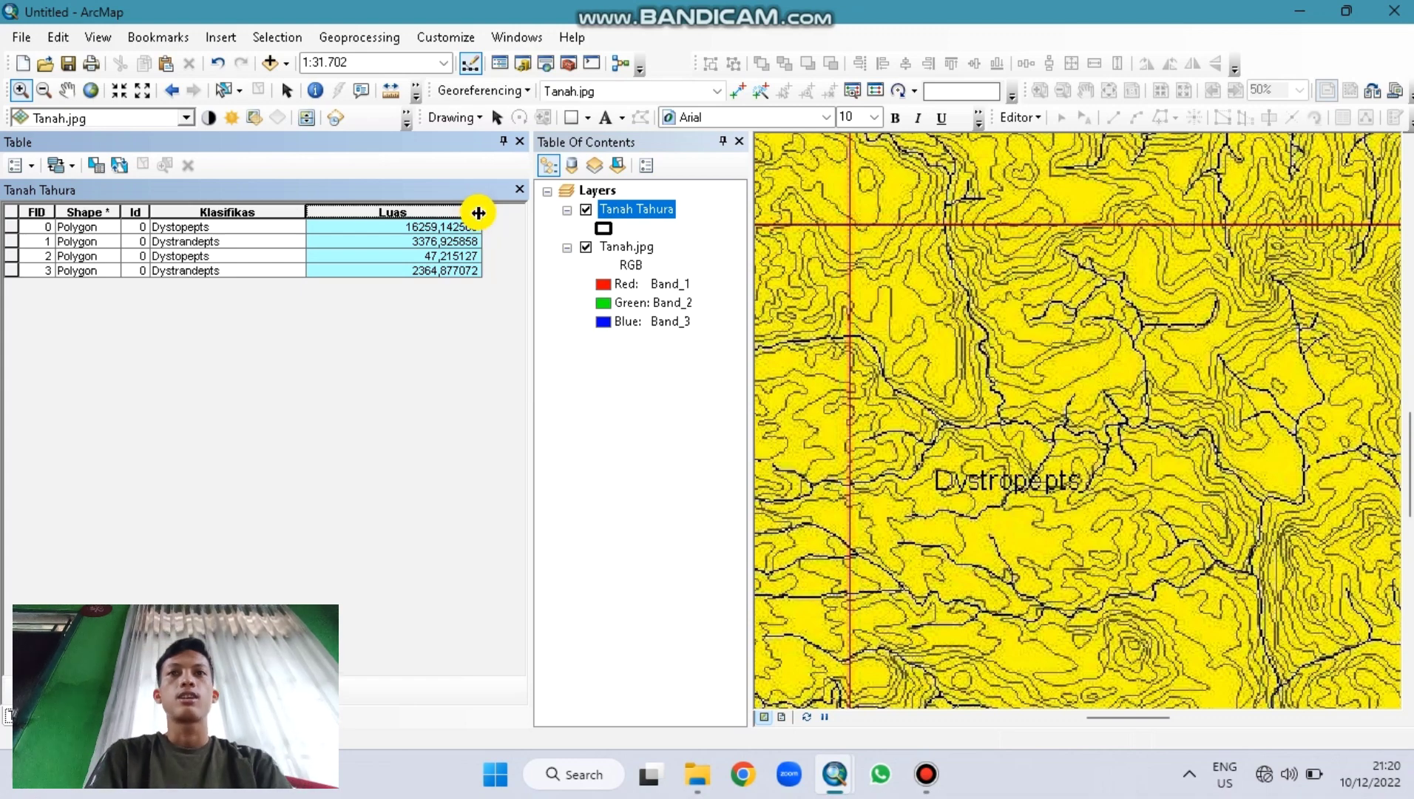
{"action": "left_click_drag", "start_coordinate": [479, 212], "coordinate": [398, 212]}
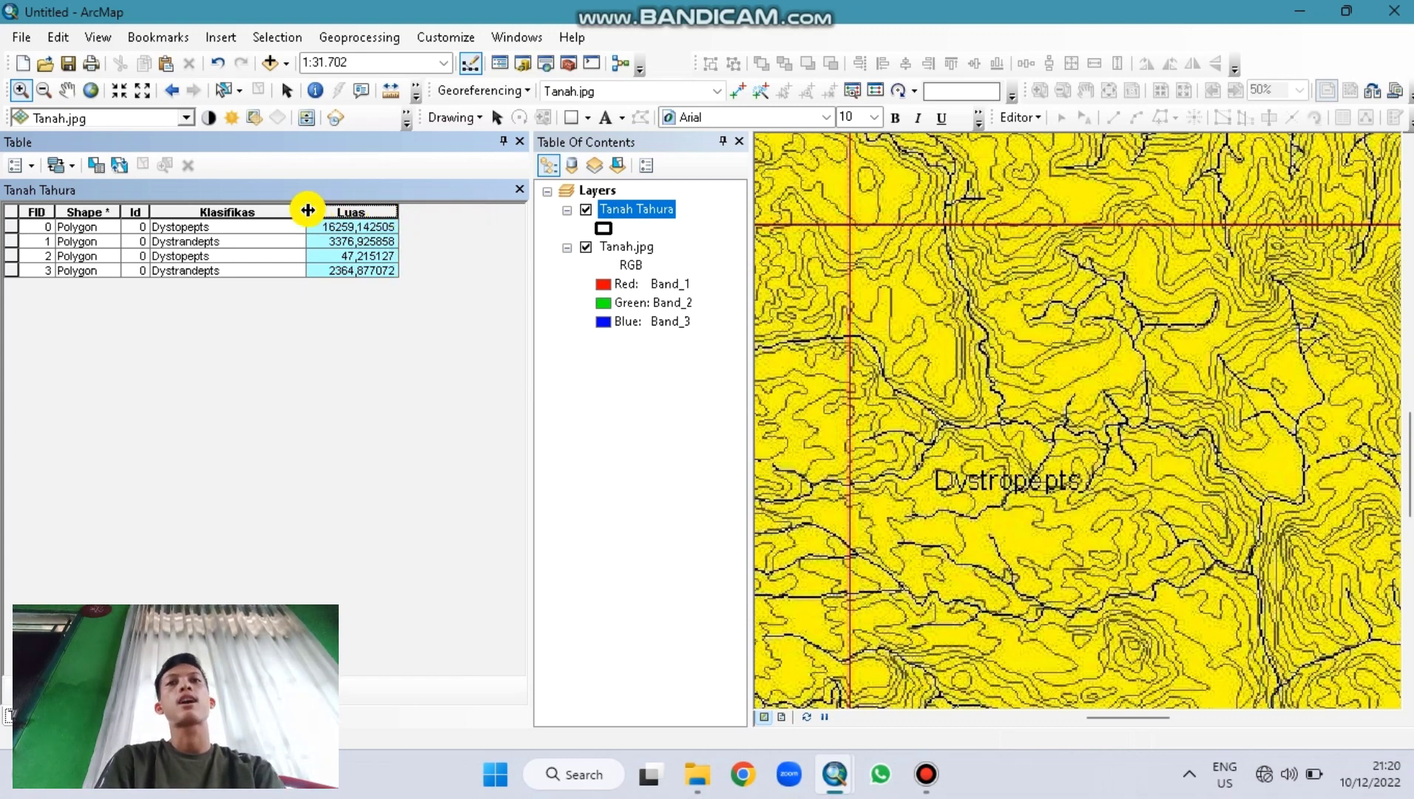
{"action": "left_click_drag", "start_coordinate": [308, 211], "coordinate": [277, 212]}
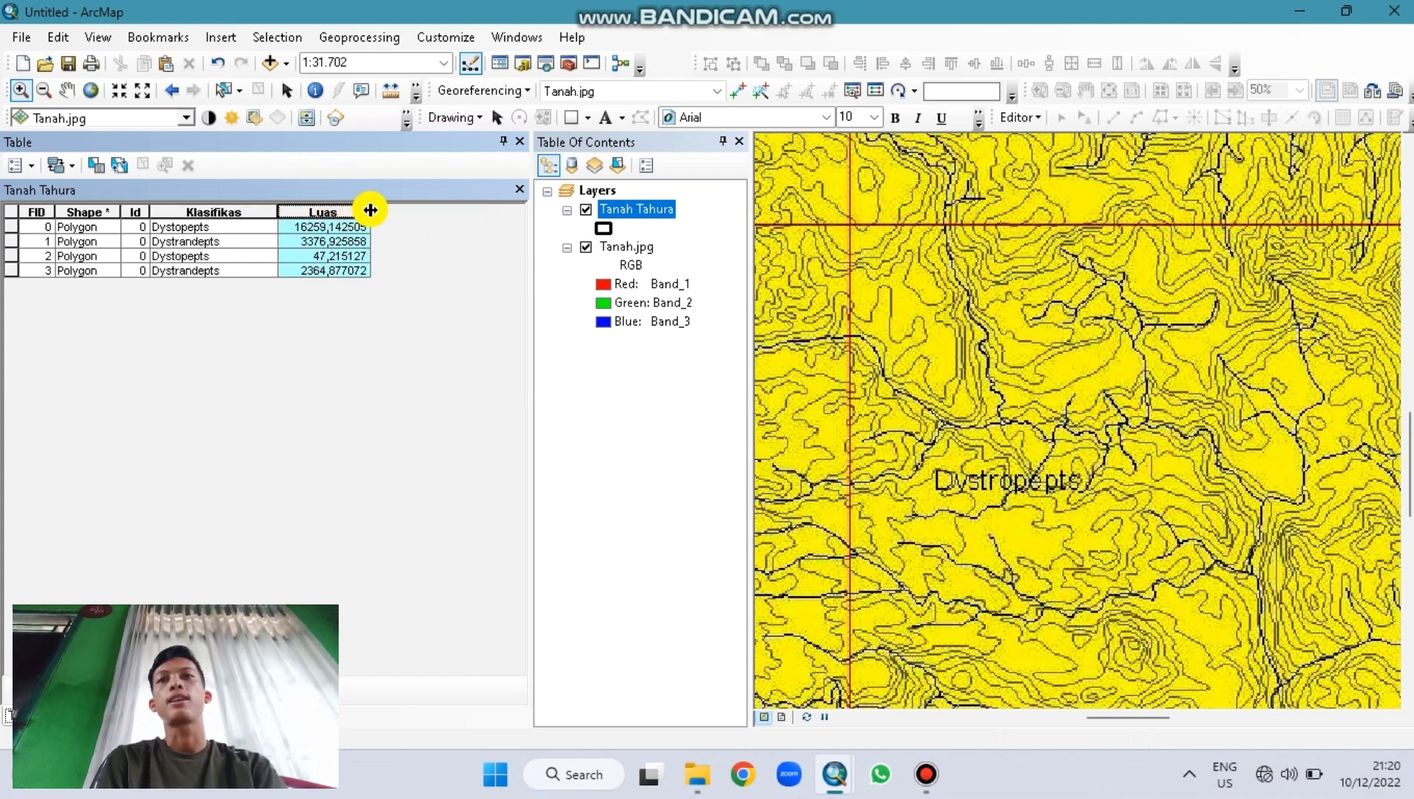
{"action": "left_click", "coordinate": [28, 203]}
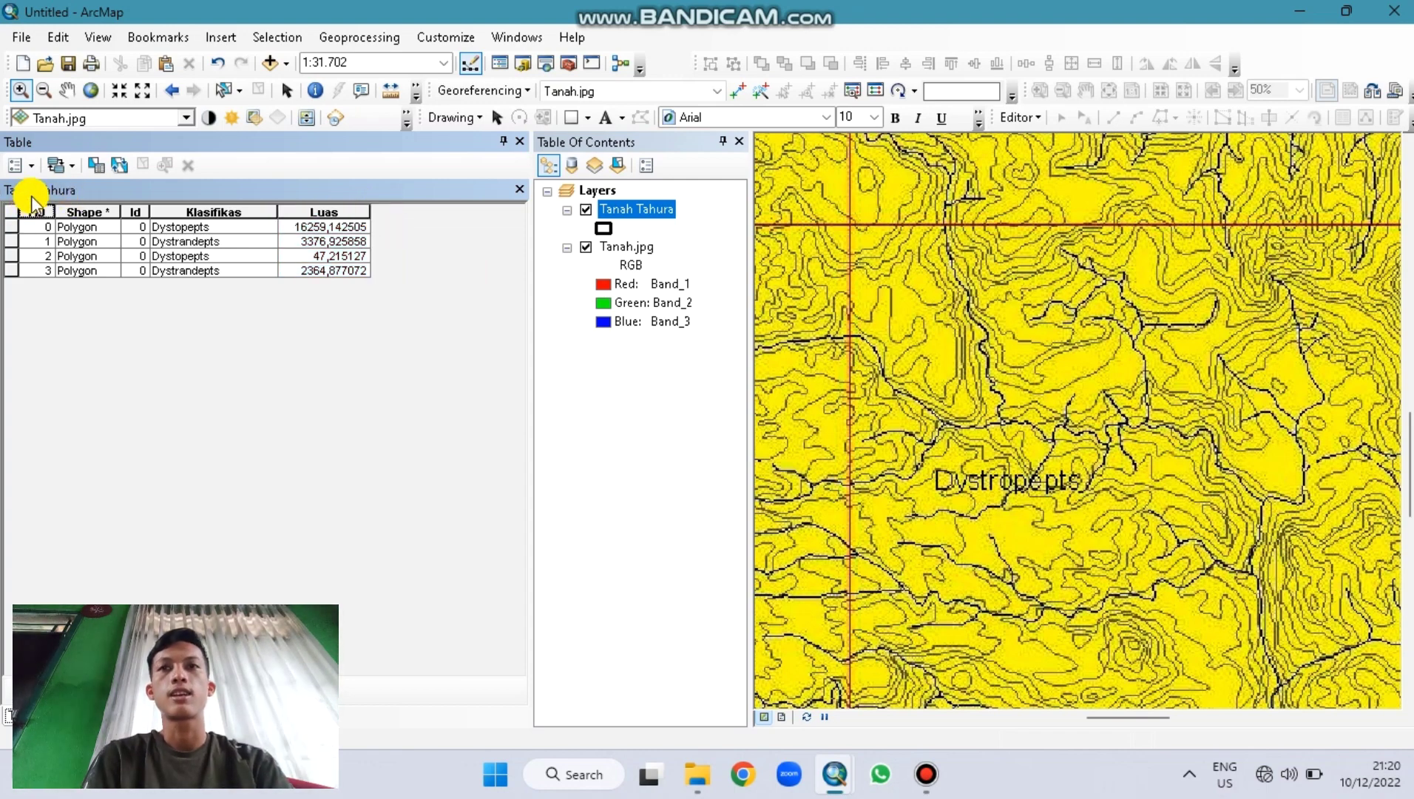
Step: Add a Text field named Keterangan with length 30 to the table
{"action": "left_click", "coordinate": [30, 166]}
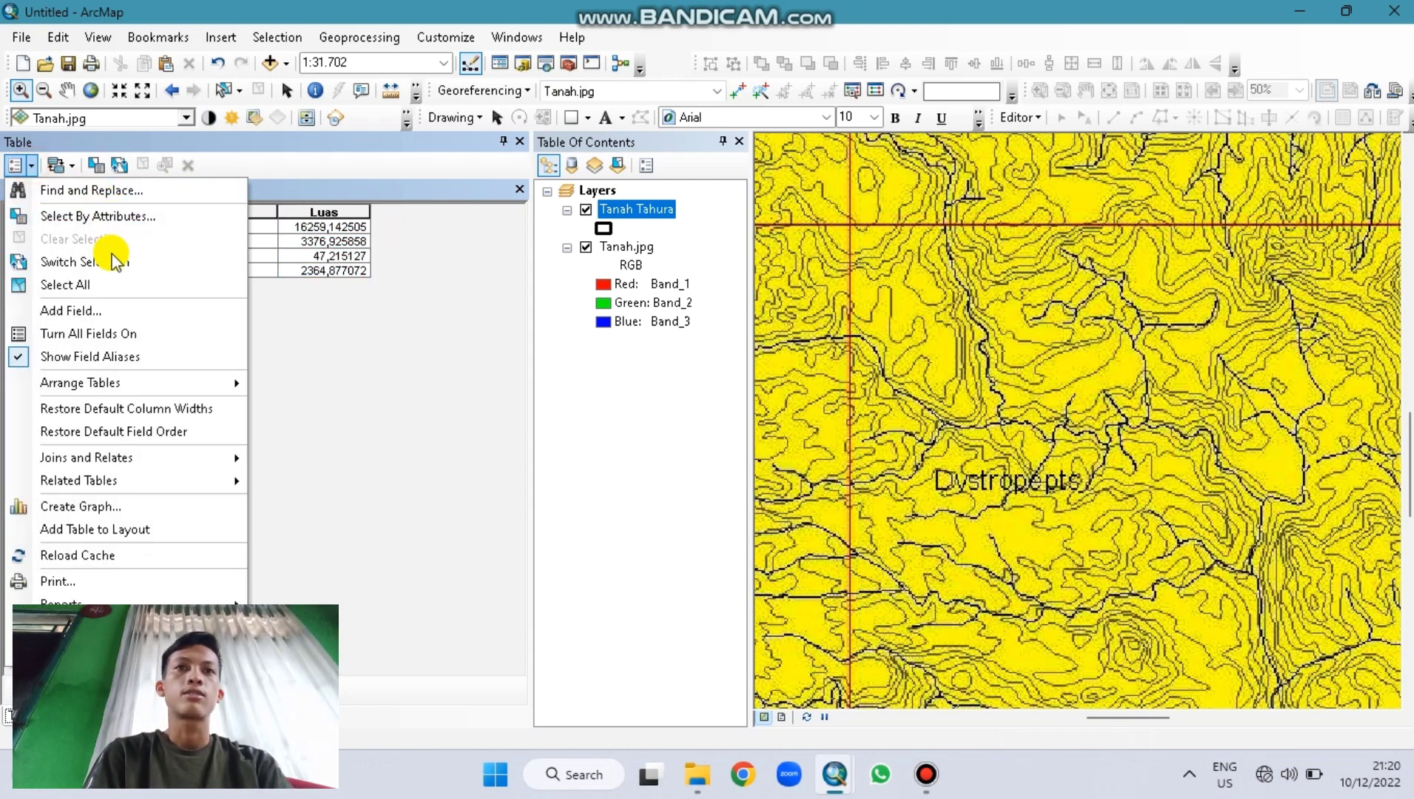
{"action": "left_click", "coordinate": [108, 312]}
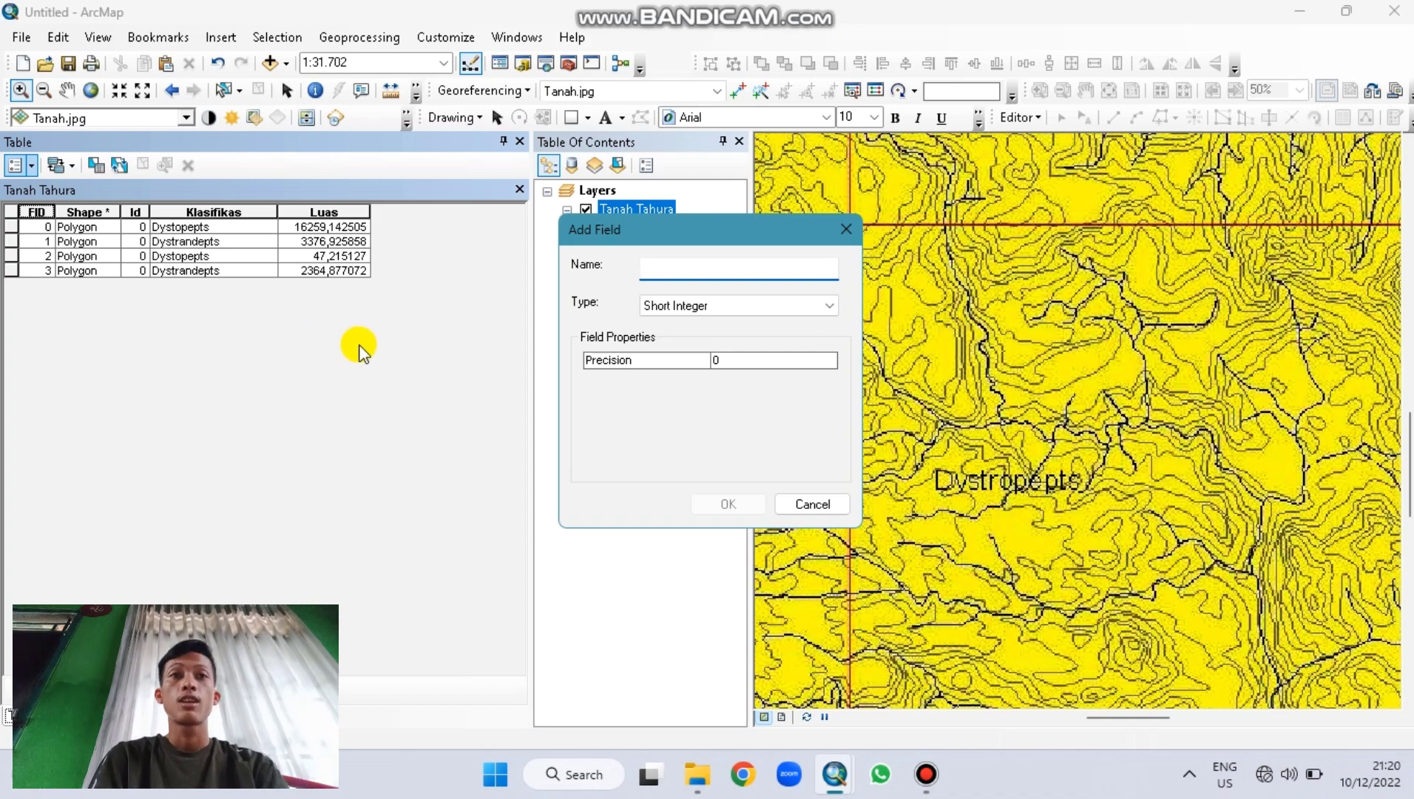
{"action": "type", "text": "A"}
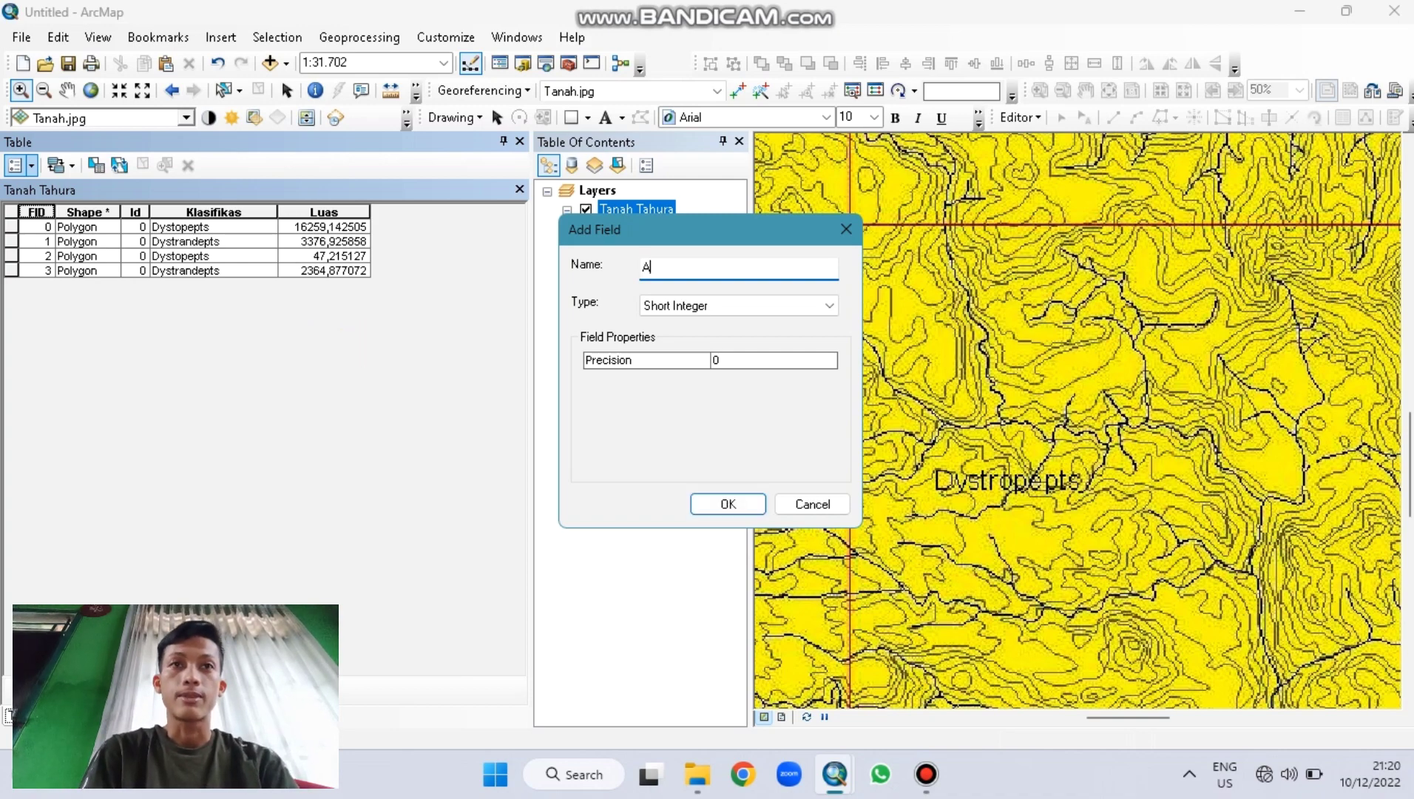
{"action": "key", "text": "BackSpace"}
{"action": "key", "text": "BackSpace"}
{"action": "type", "text": "Keter"}
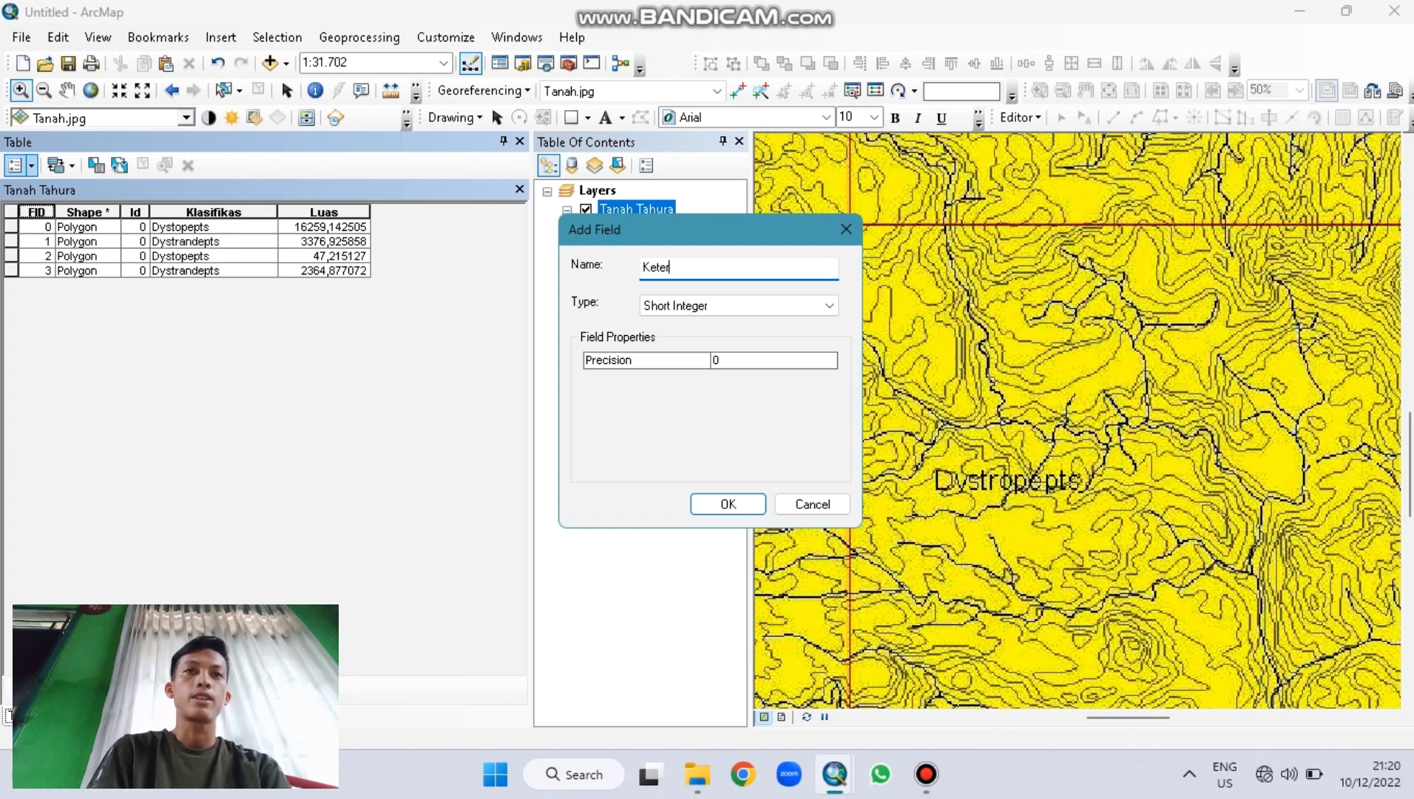
{"action": "type", "text": "angan"}
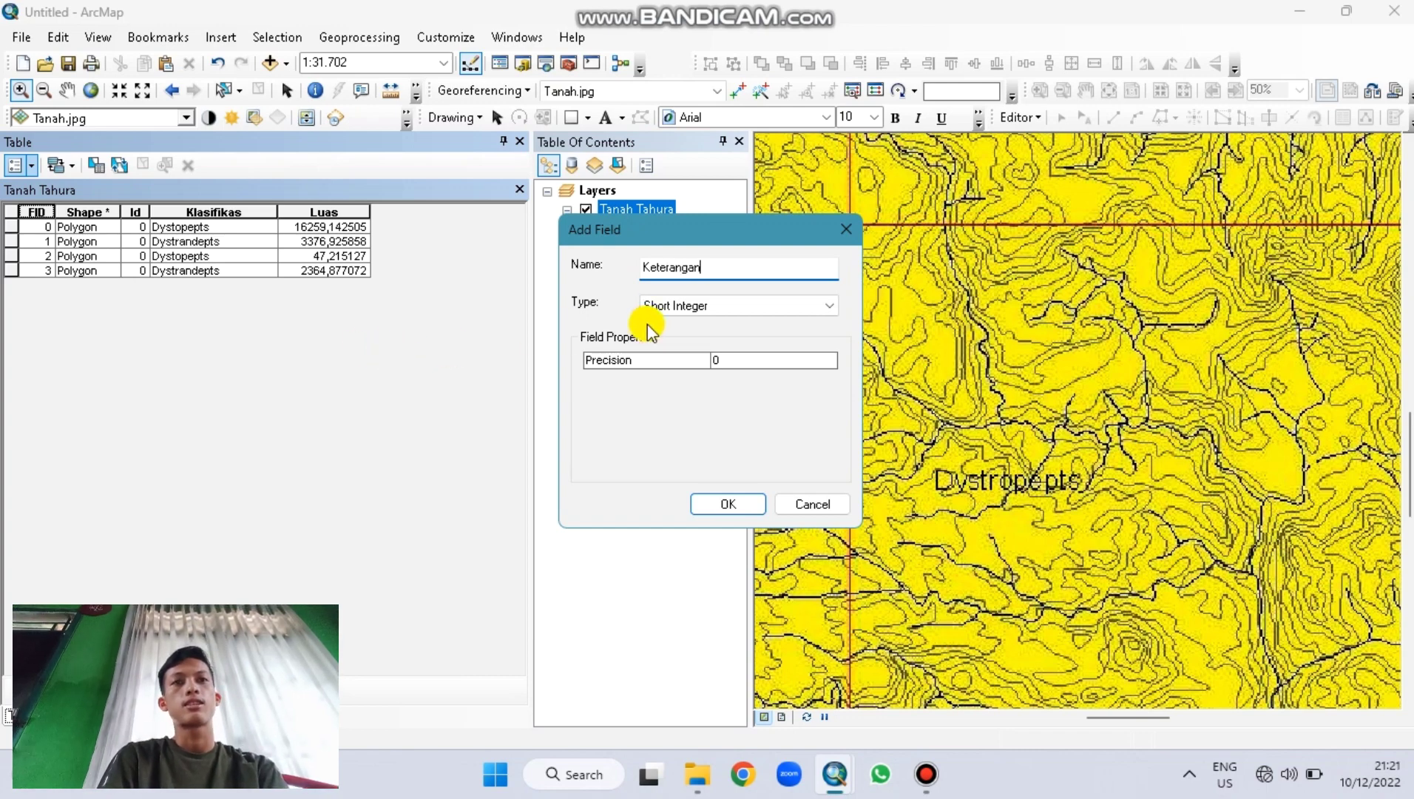
{"action": "left_click", "coordinate": [663, 305]}
{"action": "left_click", "coordinate": [664, 373]}
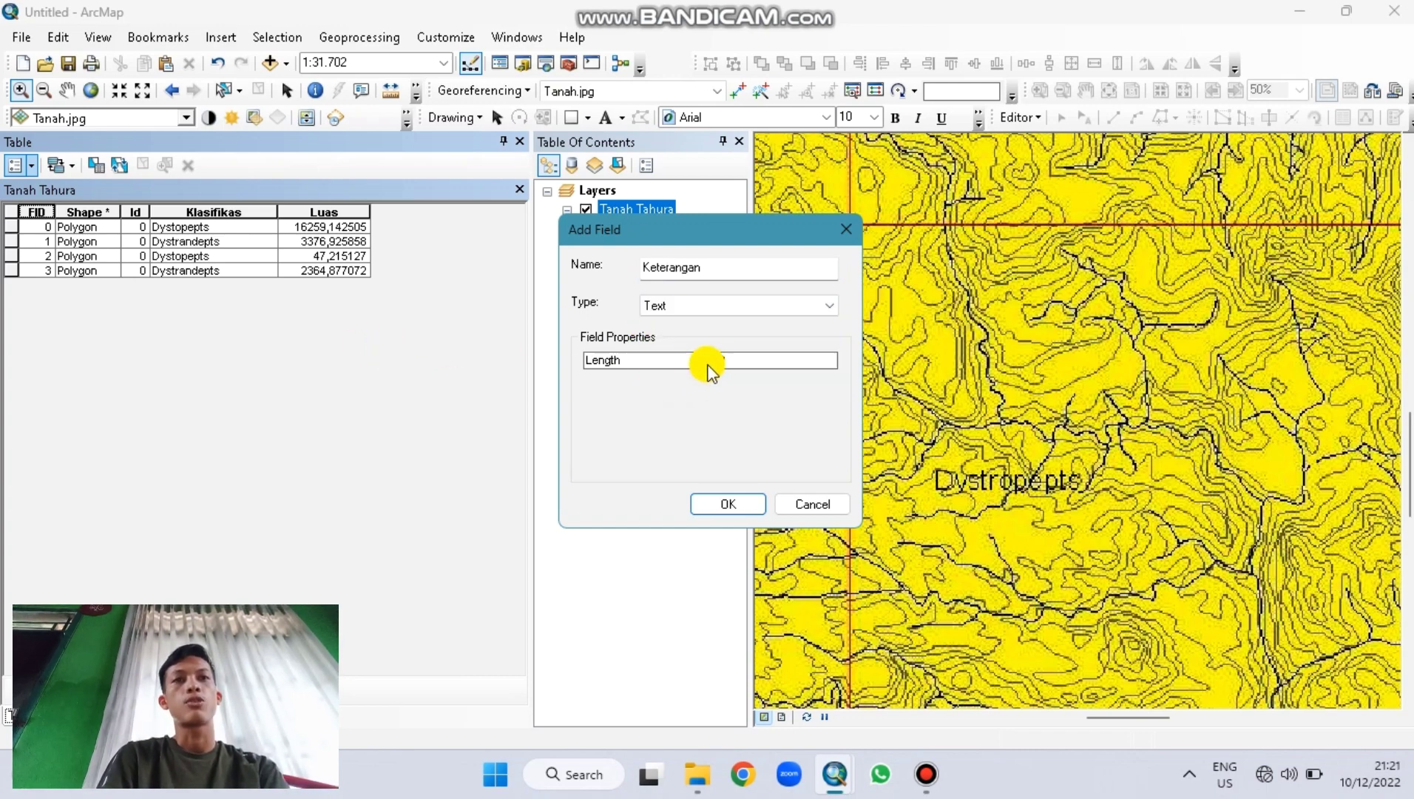
{"action": "left_click", "coordinate": [719, 363]}
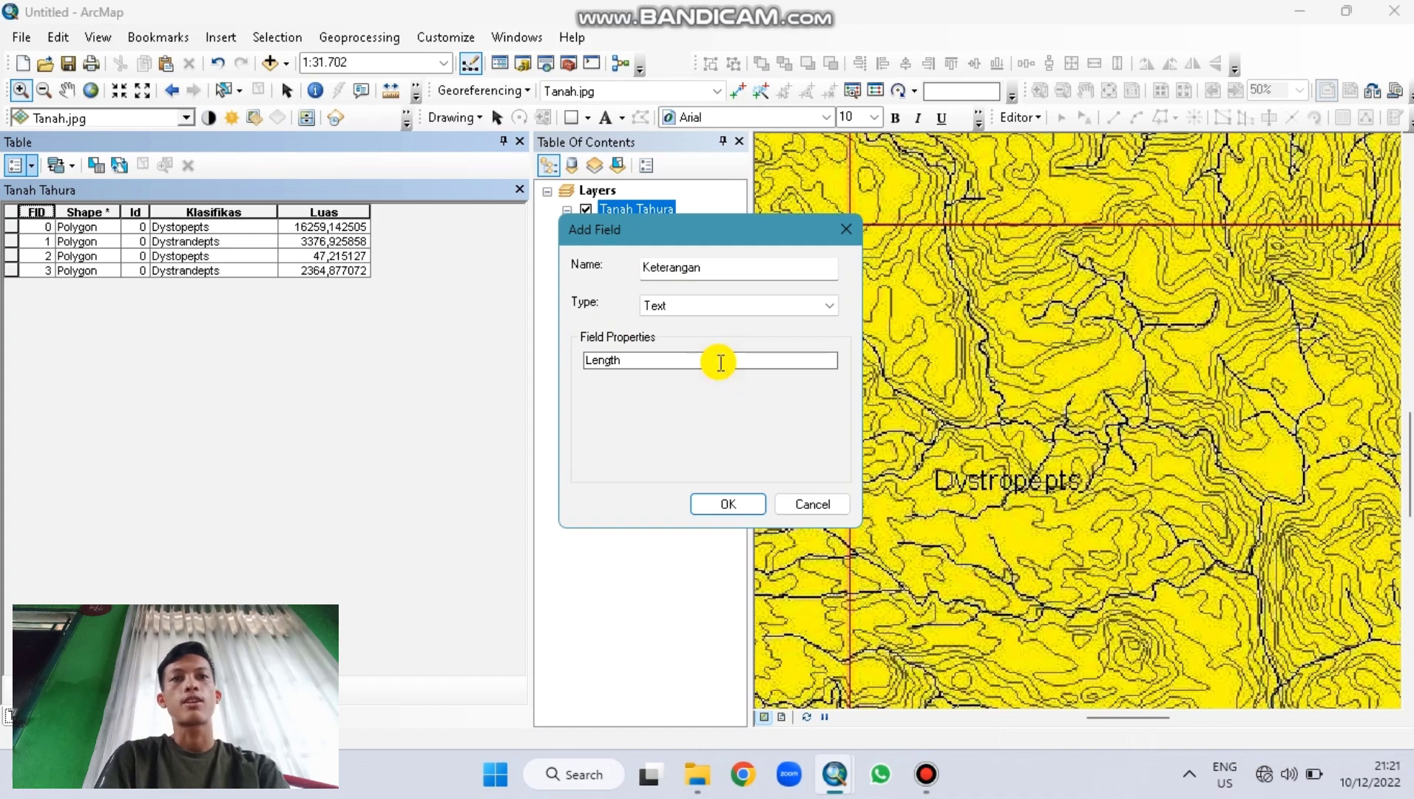
{"action": "left_click", "coordinate": [718, 506]}
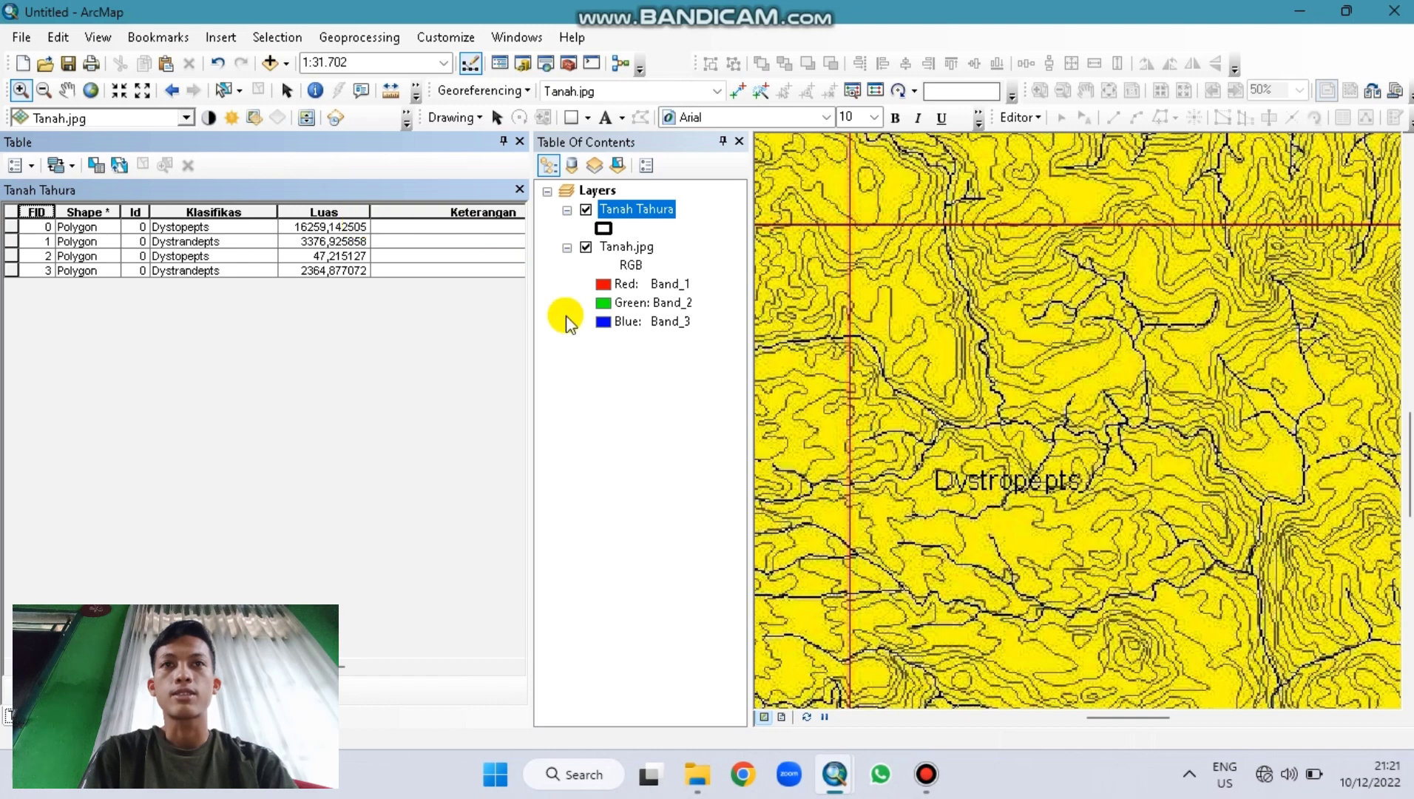
Step: Calculate Keterangan as the string "Agak Peka" for all four polygons and narrow the column
{"action": "left_click", "coordinate": [479, 211]}
{"action": "right_click", "coordinate": [480, 211]}
{"action": "left_click", "coordinate": [531, 340]}
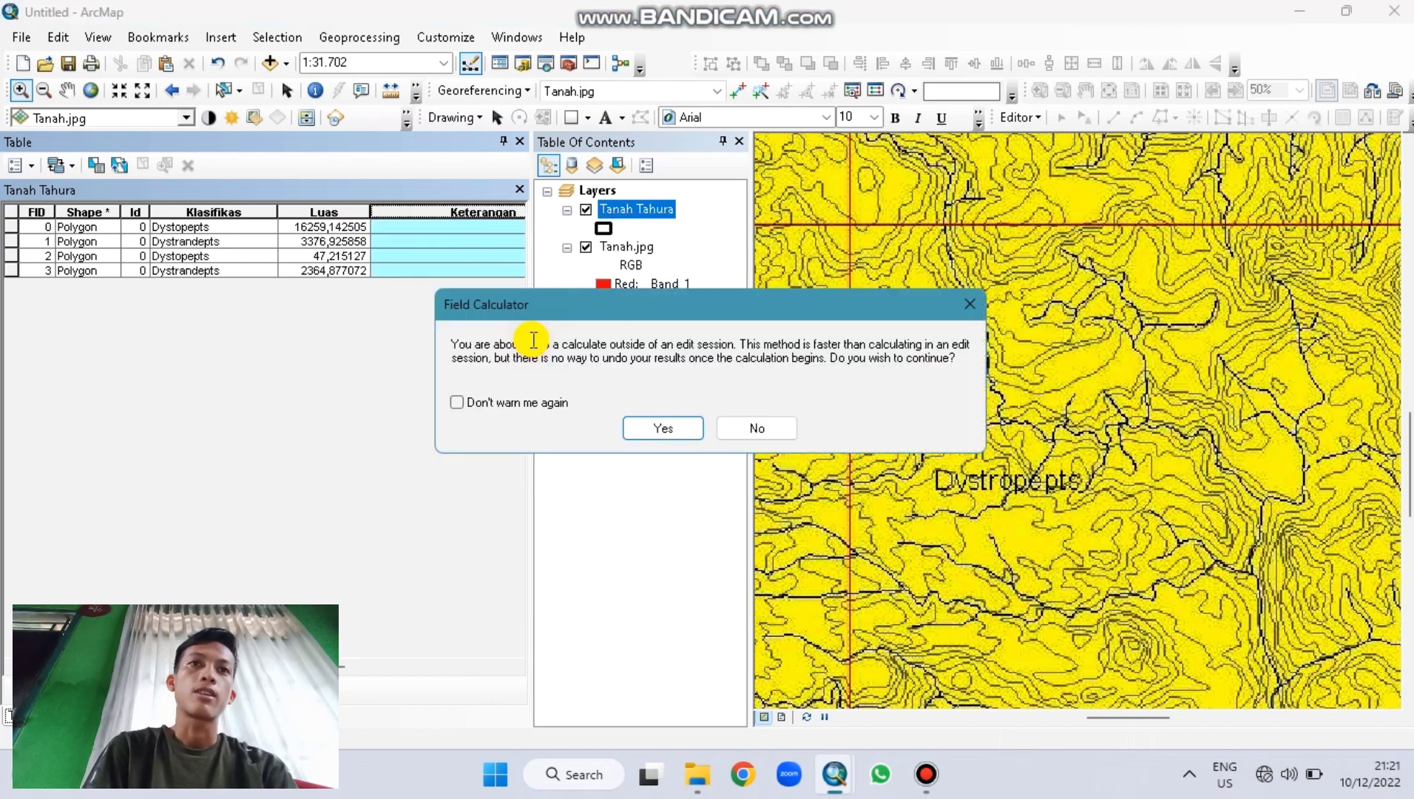
{"action": "left_click", "coordinate": [669, 428]}
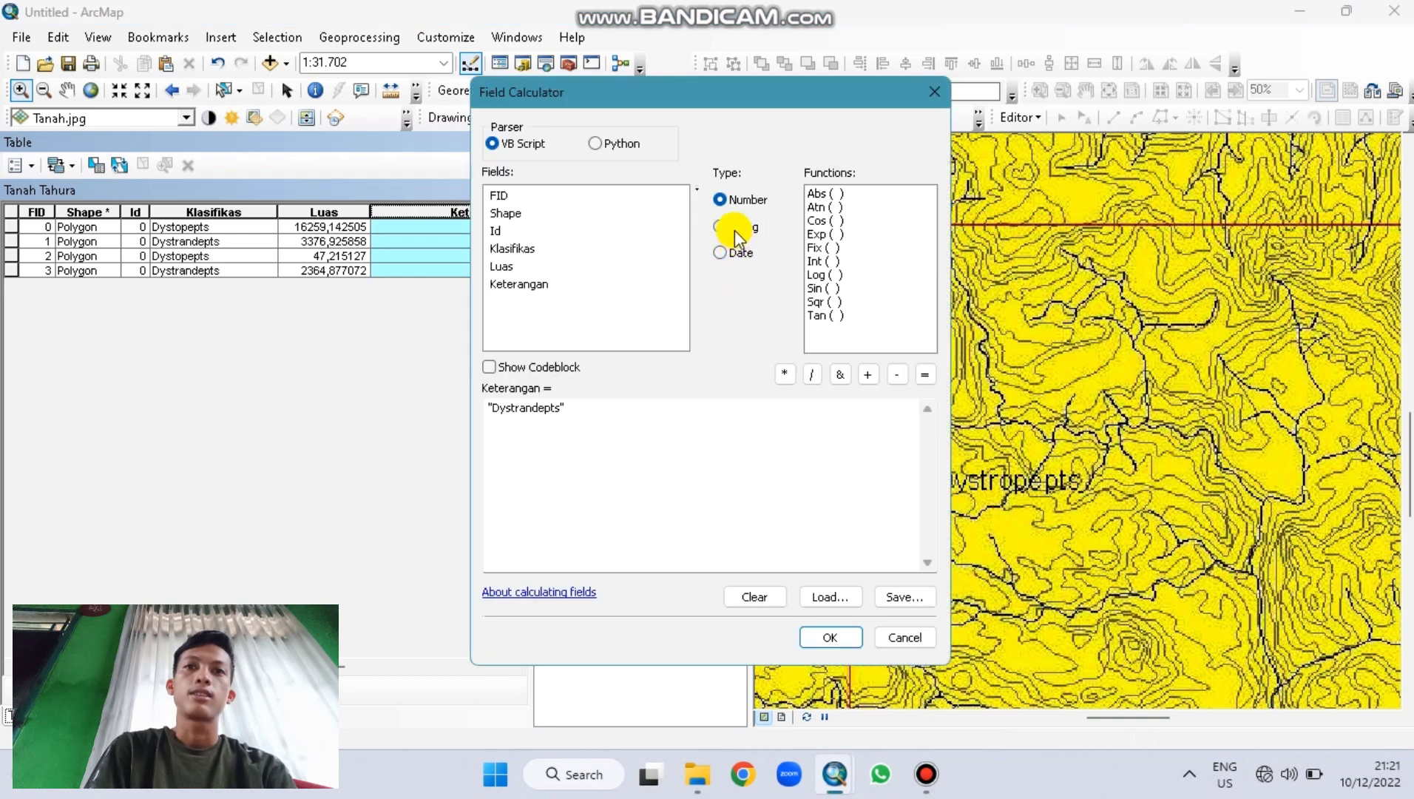
{"action": "left_click", "coordinate": [734, 230]}
{"action": "left_click_drag", "start_coordinate": [561, 405], "coordinate": [501, 423]}
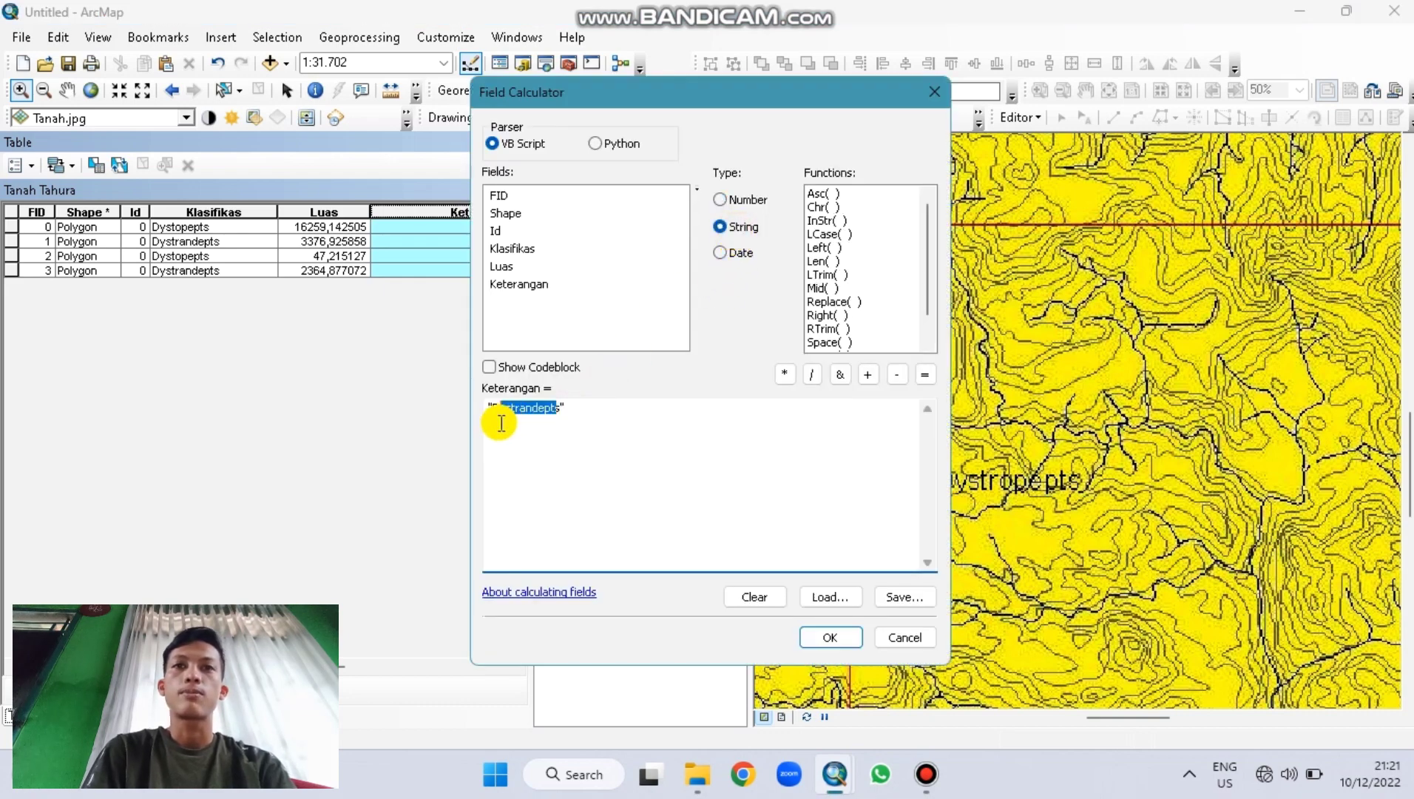
{"action": "key", "text": "BackSpace"}
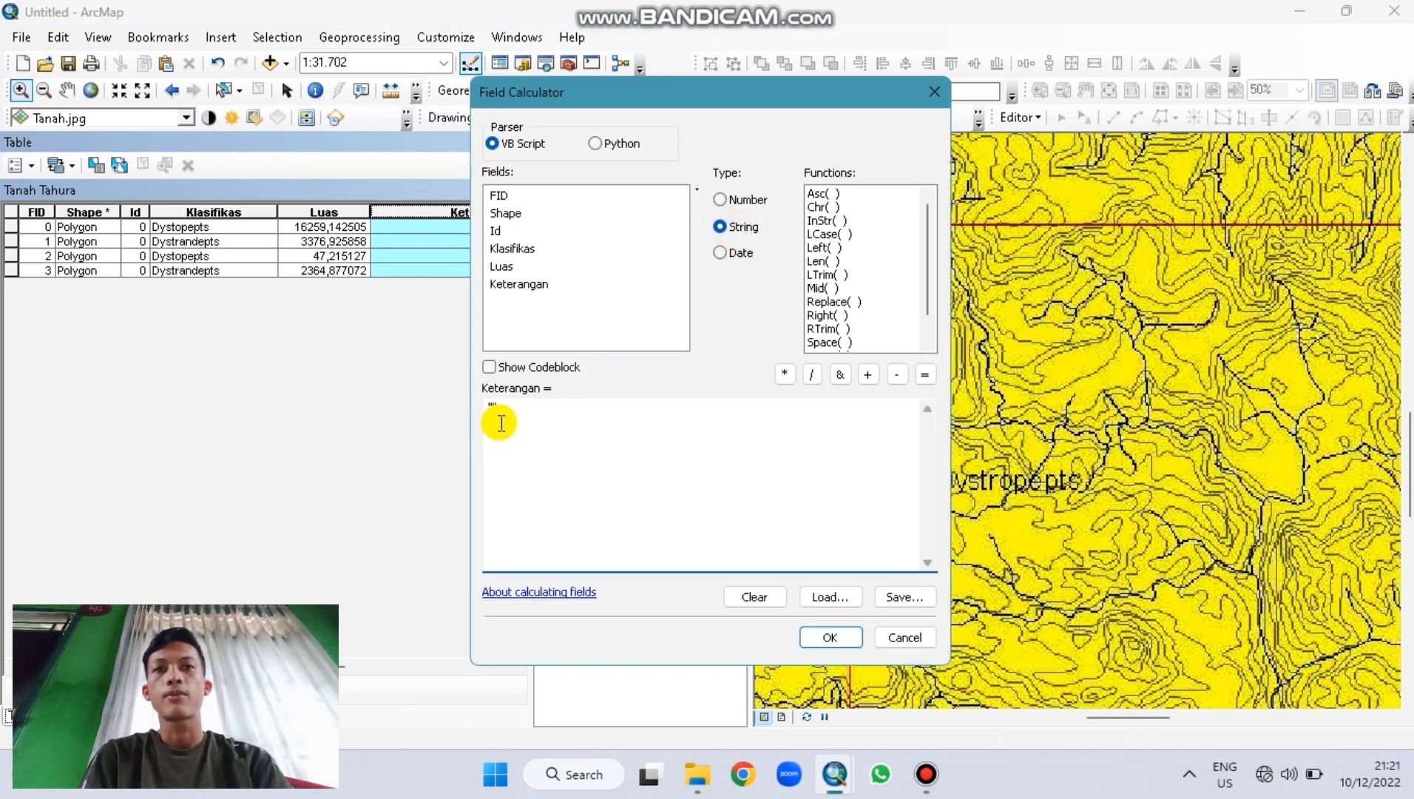
{"action": "type", "text": "Agak Peka"}
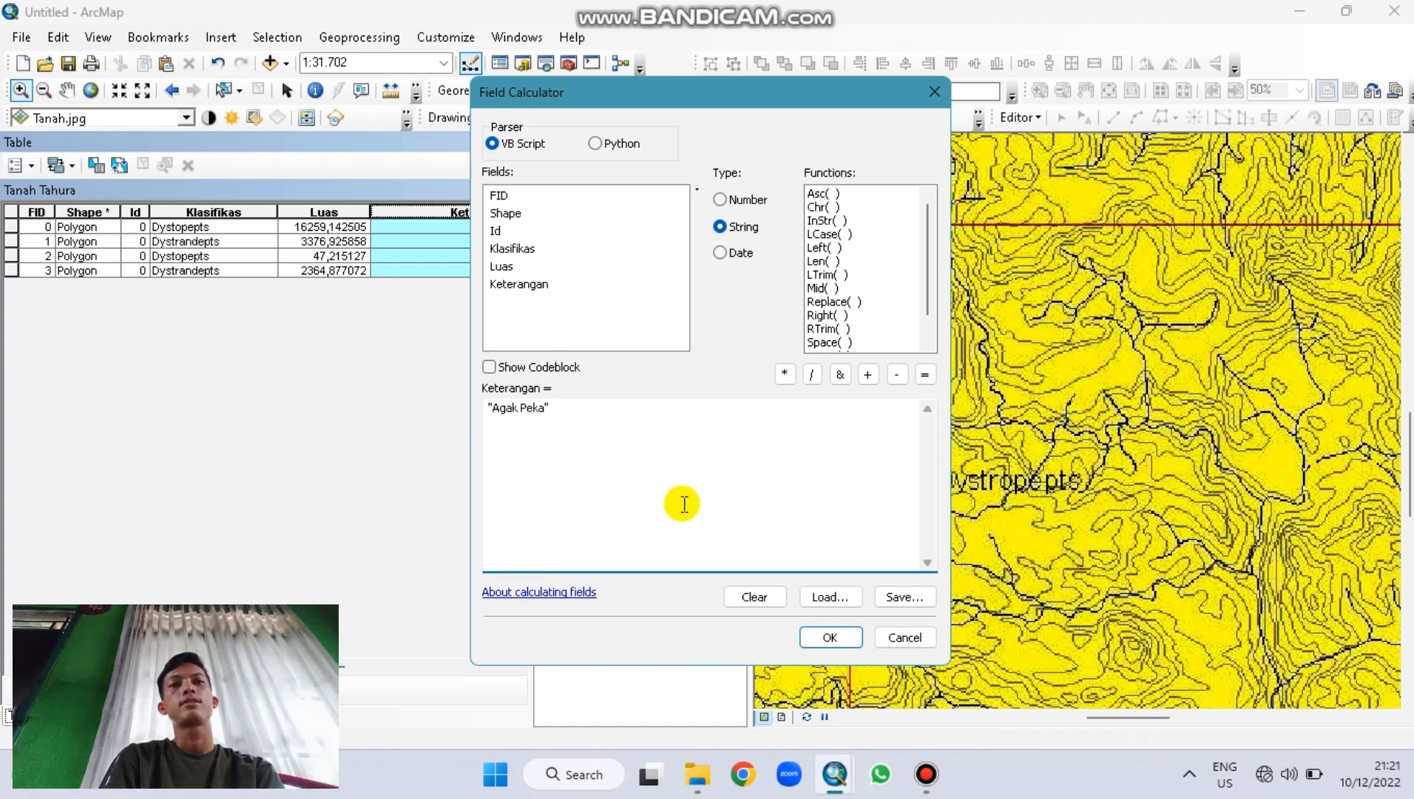
{"action": "left_click", "coordinate": [830, 637]}
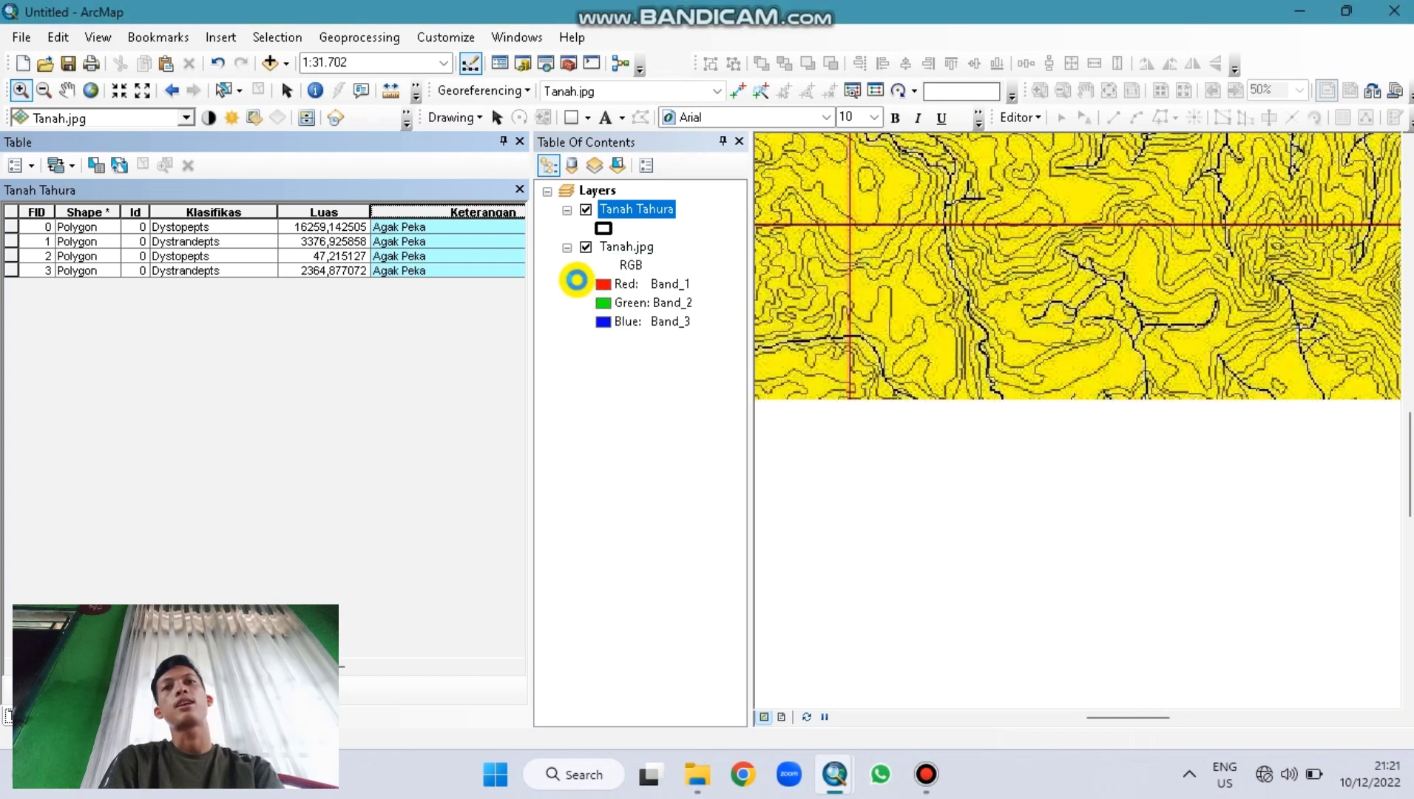
{"action": "left_click_drag", "start_coordinate": [494, 214], "coordinate": [426, 213]}
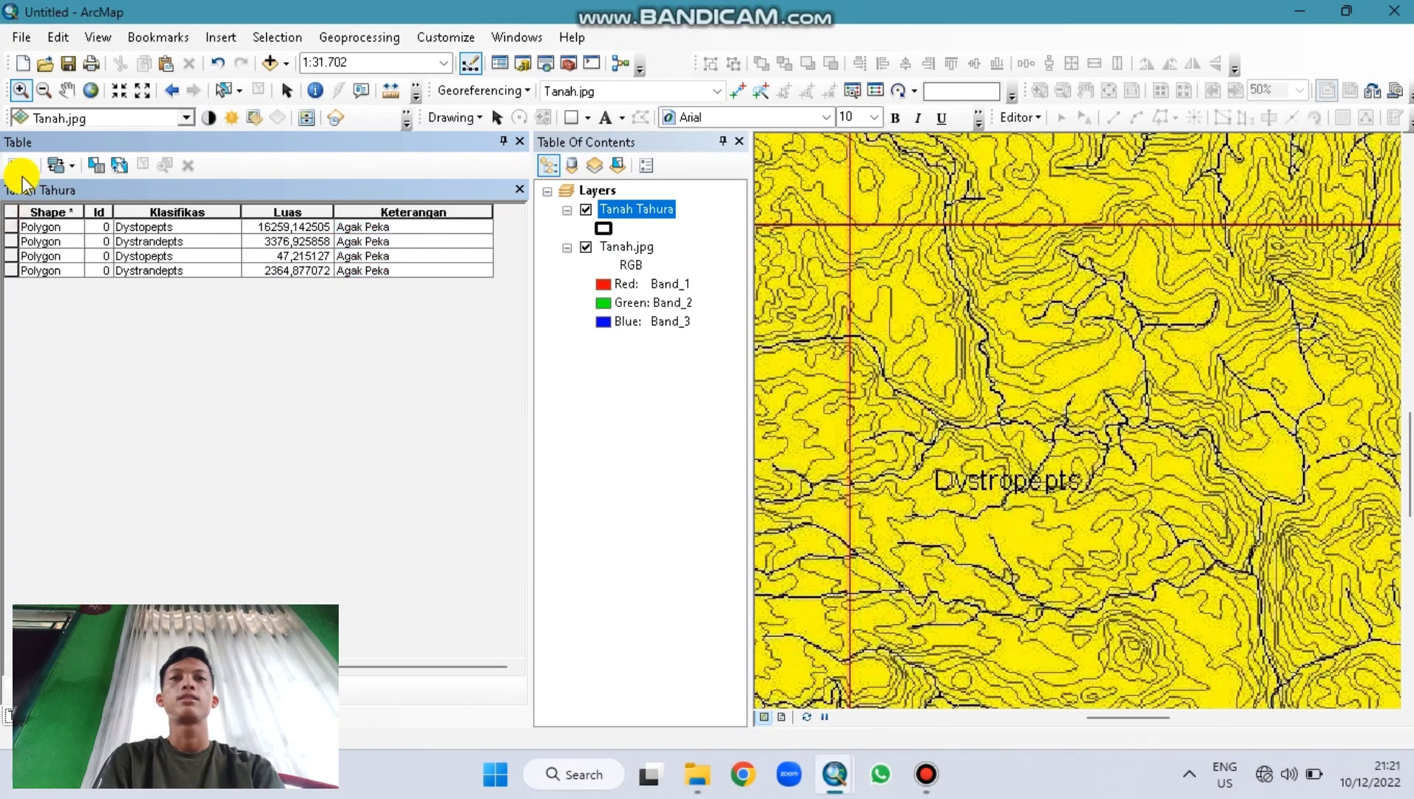
Step: Add a Double field named Skor to the Tanah Tahura table
{"action": "left_click", "coordinate": [18, 165]}
{"action": "left_click", "coordinate": [93, 311]}
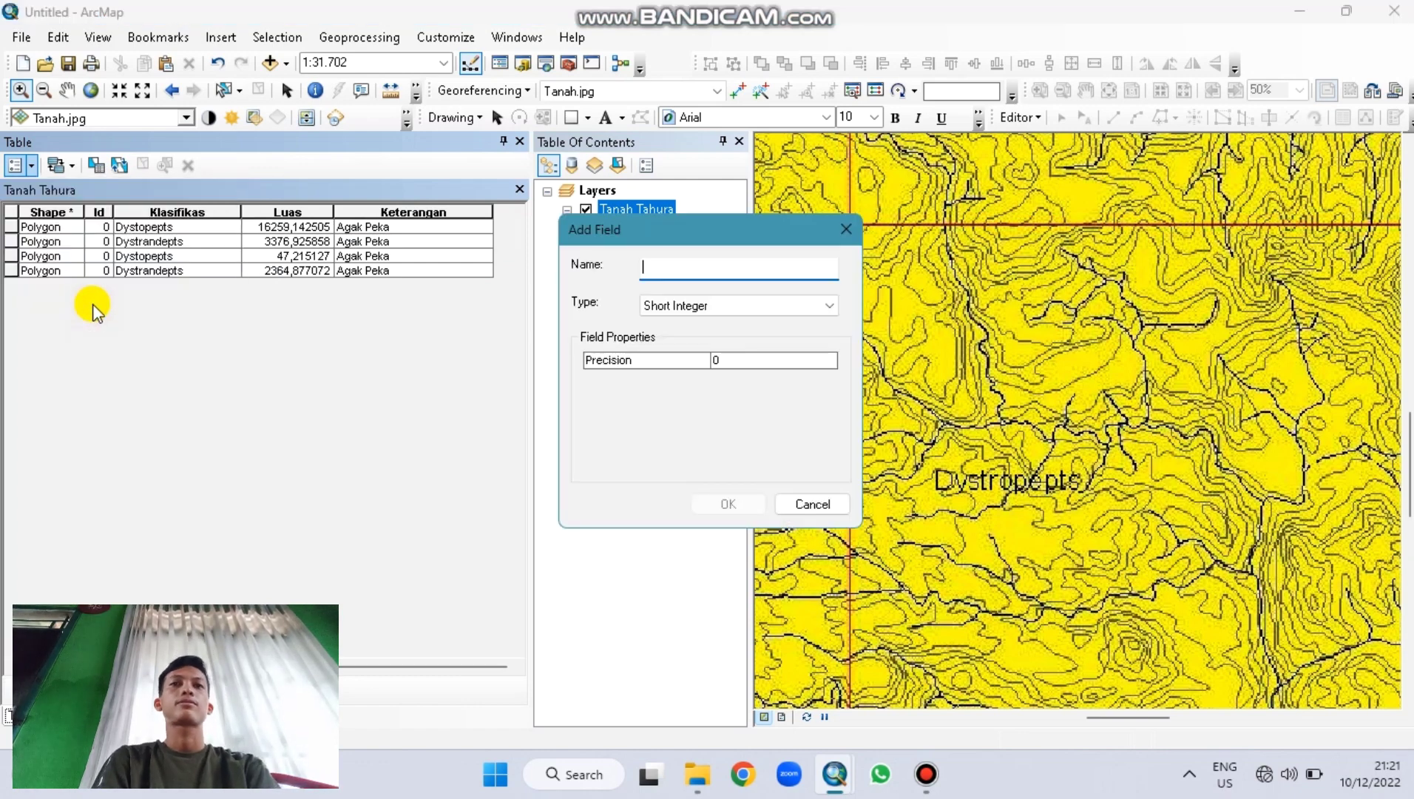
{"action": "type", "text": "Skor"}
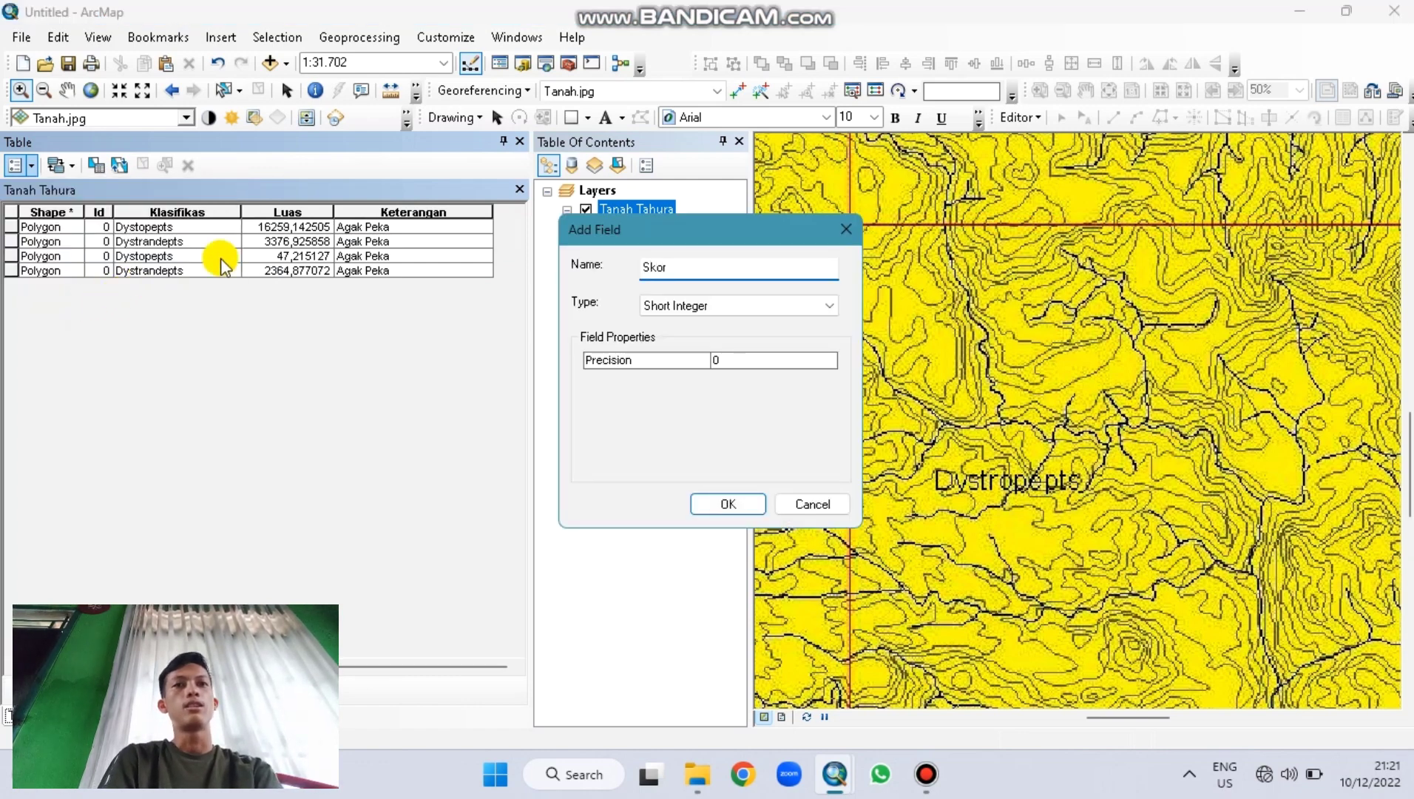
{"action": "left_click", "coordinate": [653, 304]}
{"action": "left_click", "coordinate": [651, 362]}
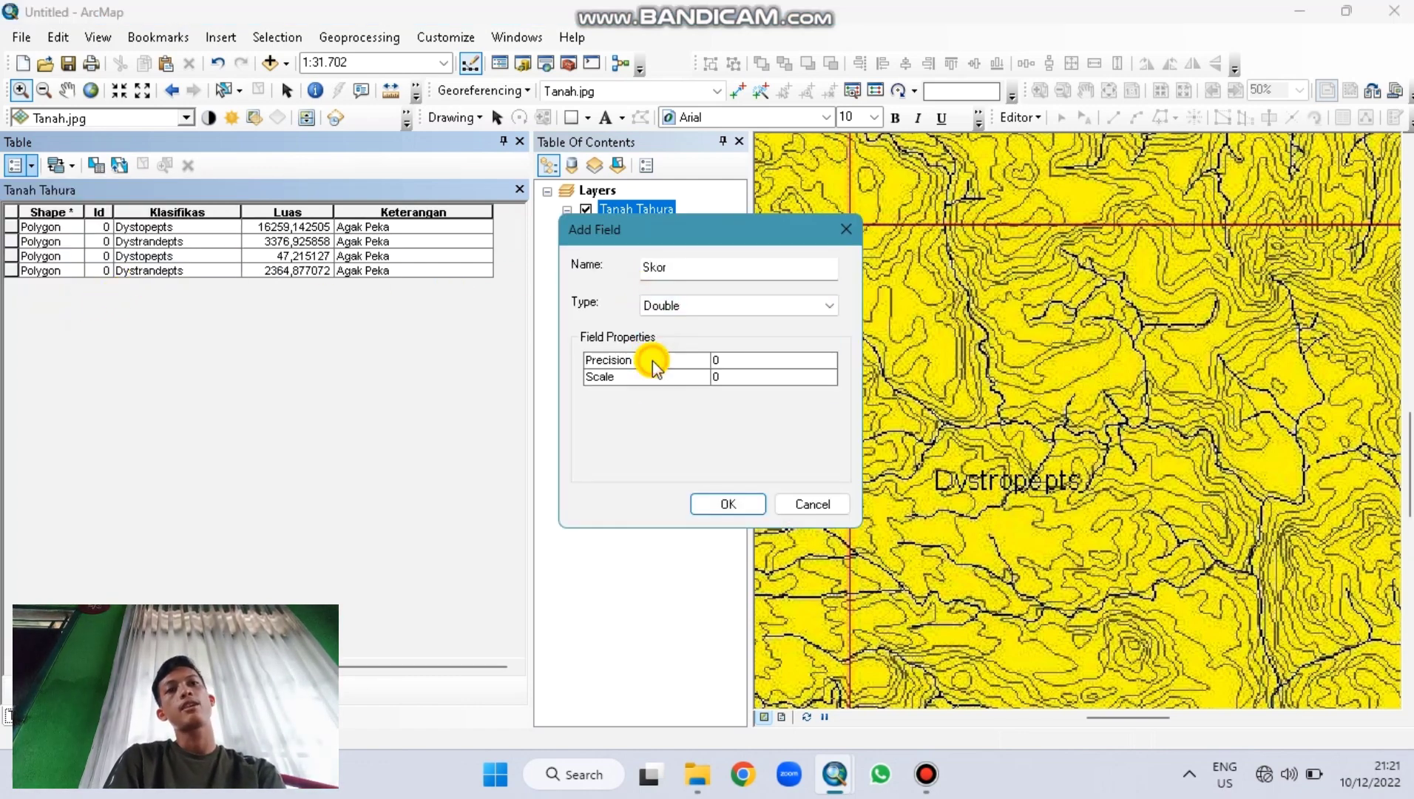
{"action": "left_click", "coordinate": [719, 501]}
Step: Set Skor to 30 for all polygons, then narrow the Skor and Keterangan columns
{"action": "left_click", "coordinate": [506, 213]}
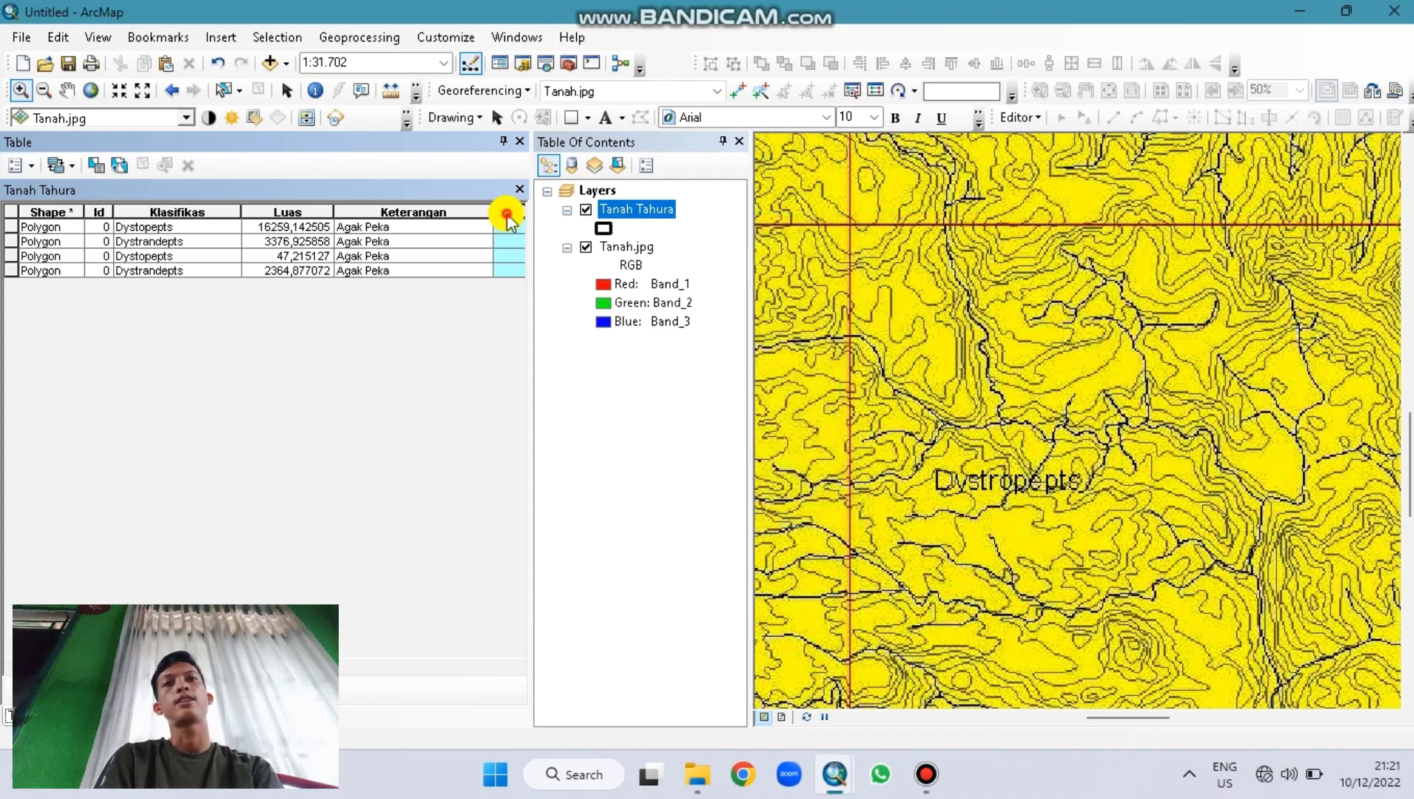
{"action": "right_click", "coordinate": [507, 213]}
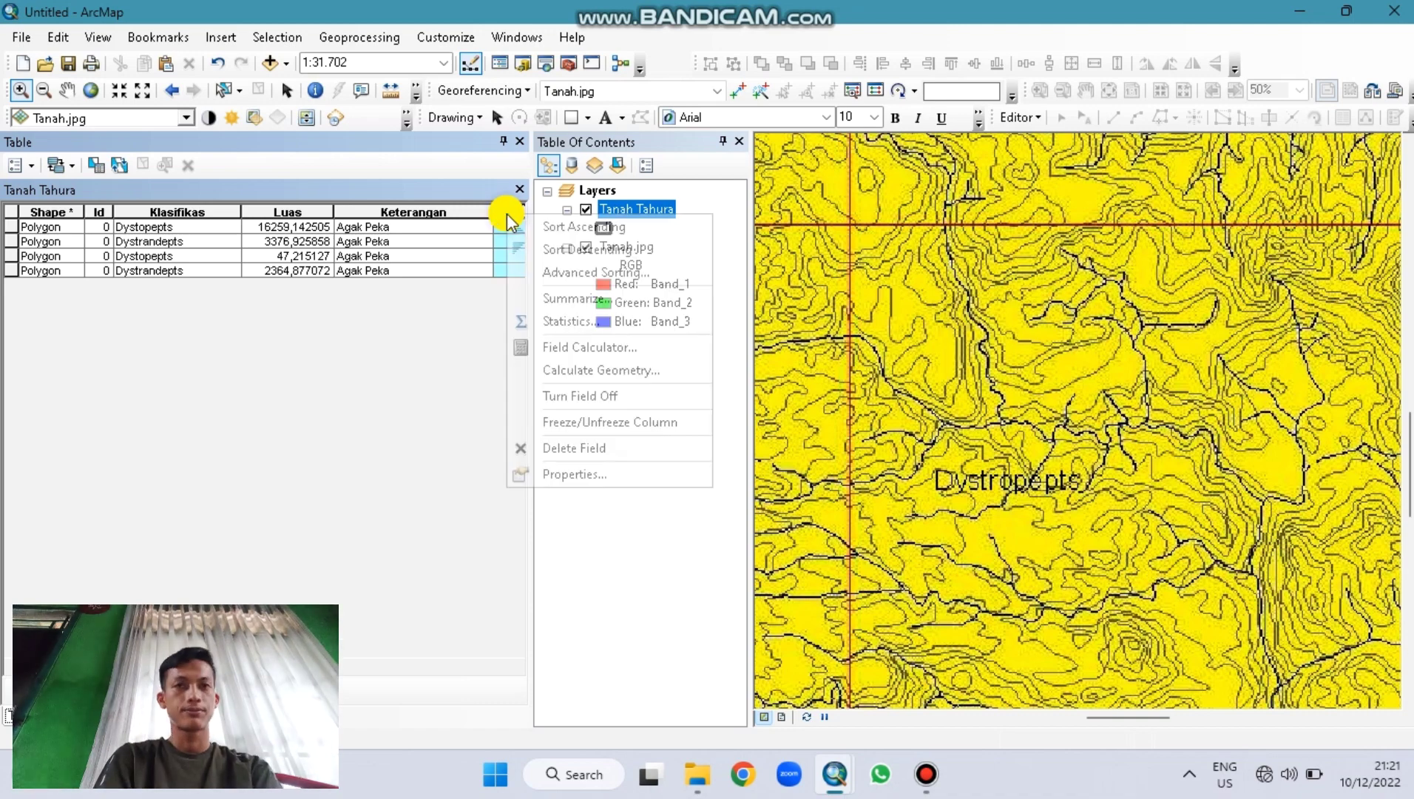
{"action": "left_click", "coordinate": [588, 347]}
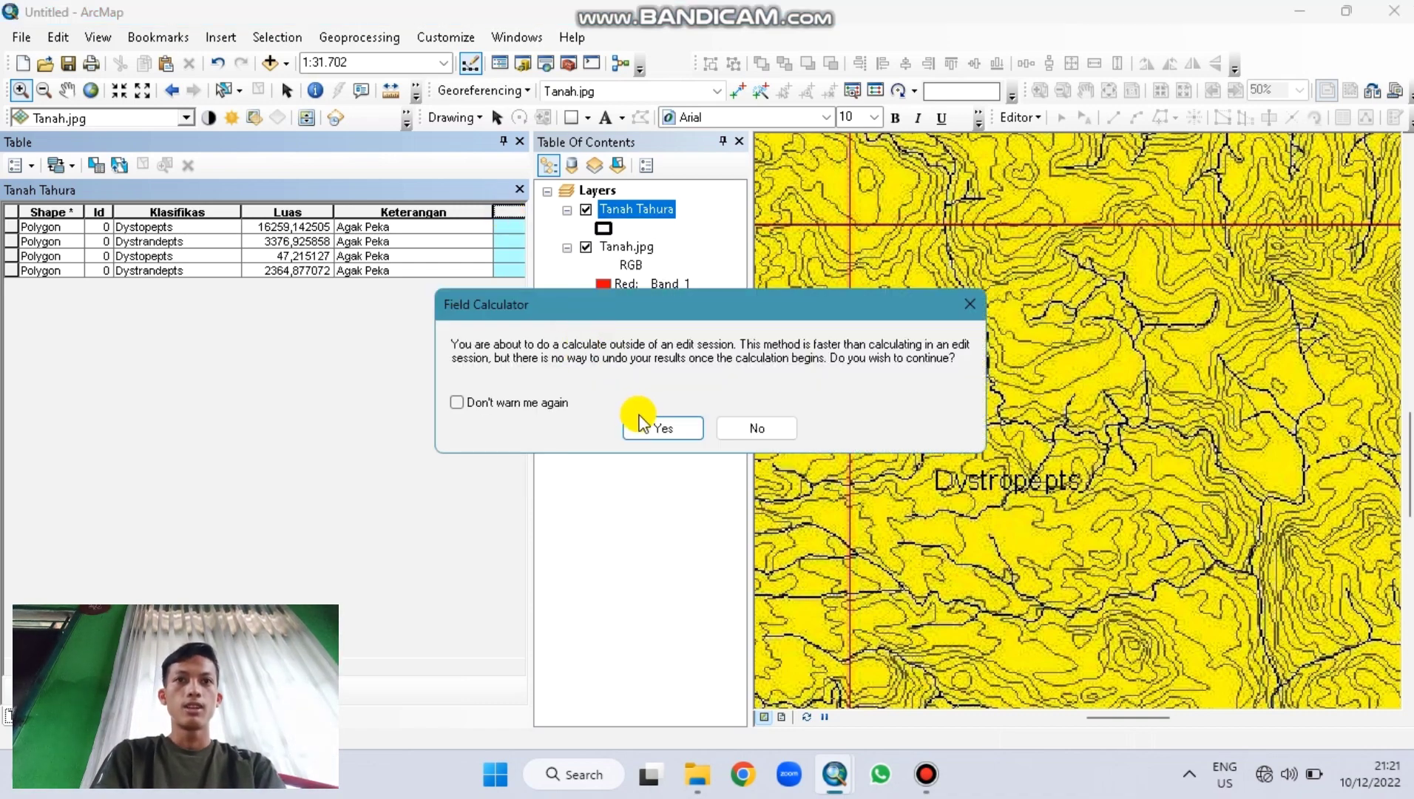
{"action": "left_click", "coordinate": [643, 421]}
{"action": "left_click", "coordinate": [545, 404]}
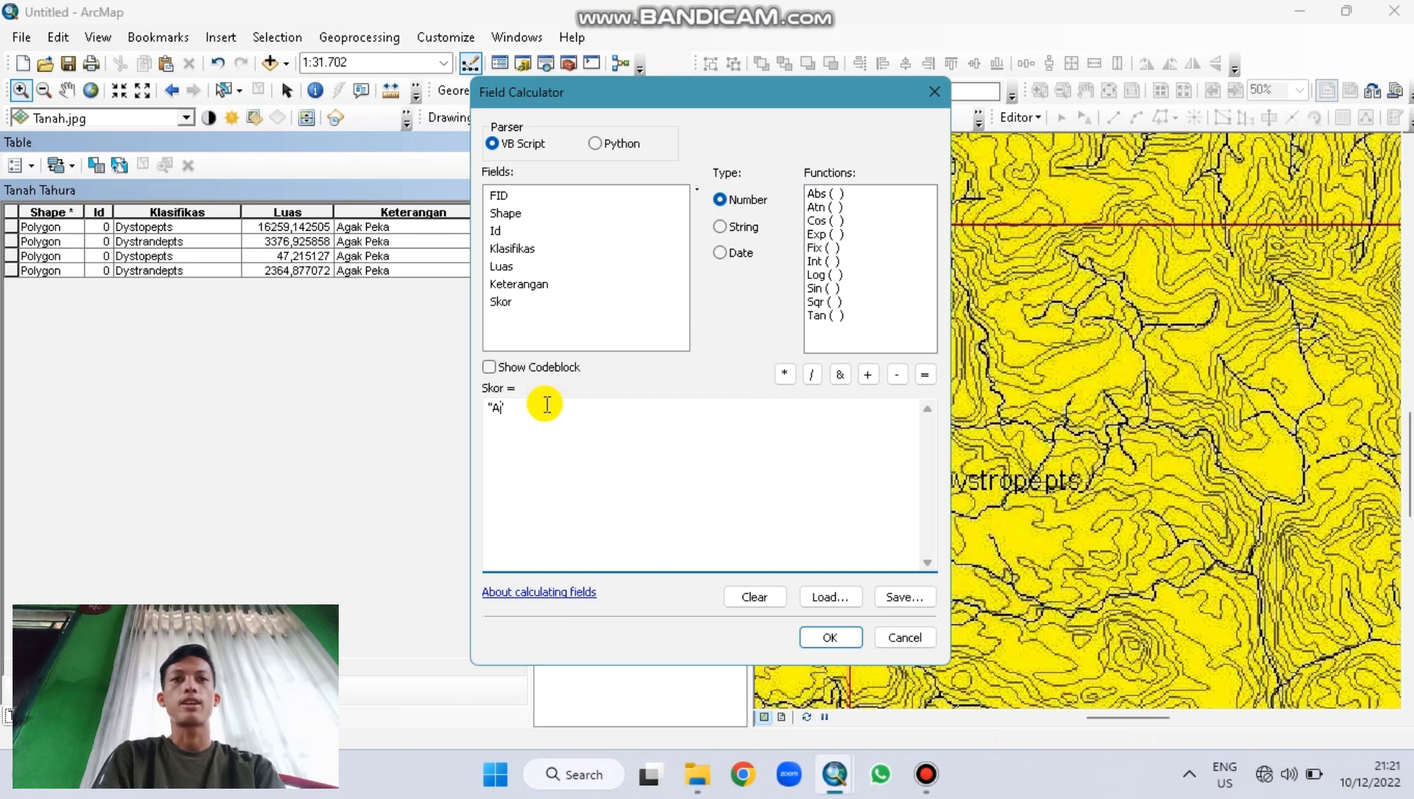
{"action": "type", "text": "30"}
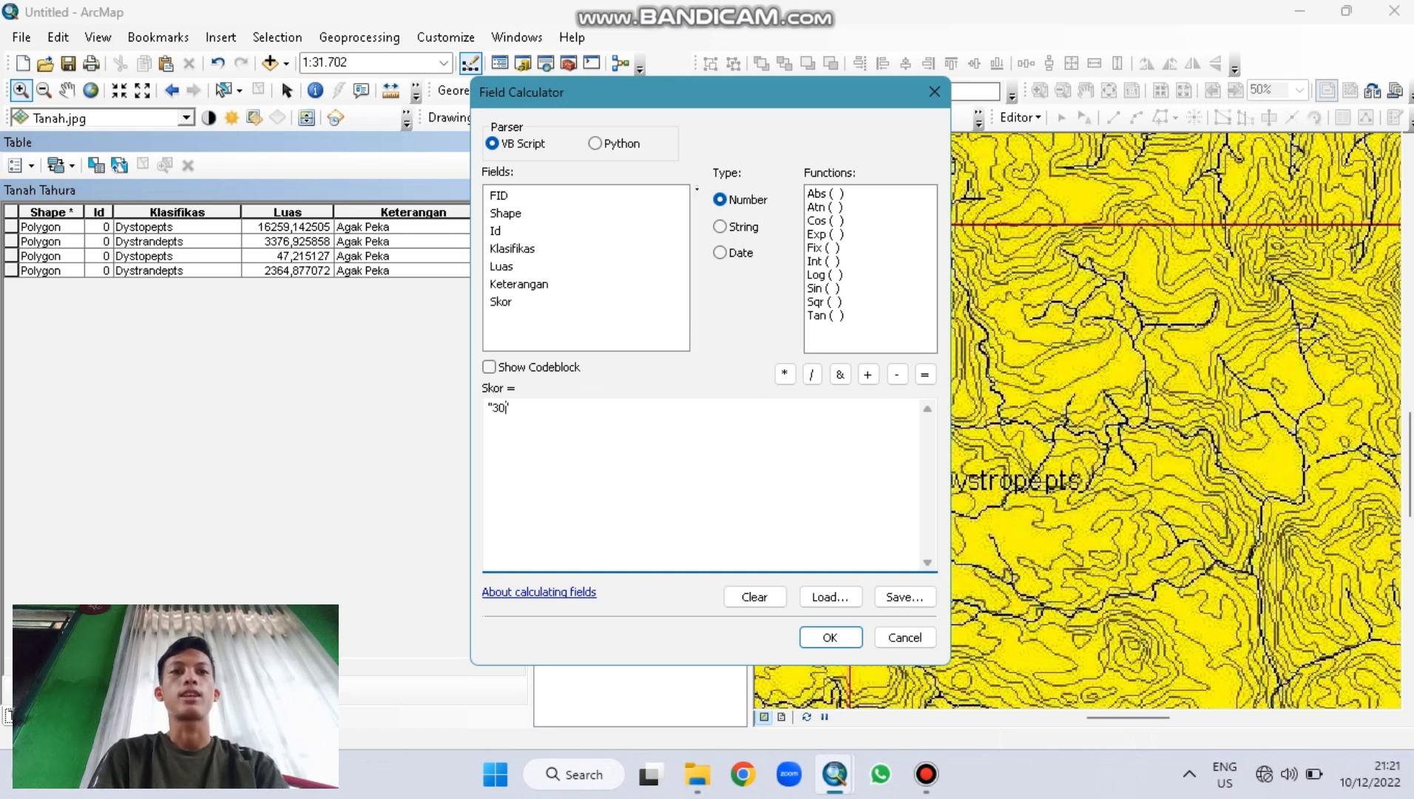
{"action": "left_click", "coordinate": [816, 641]}
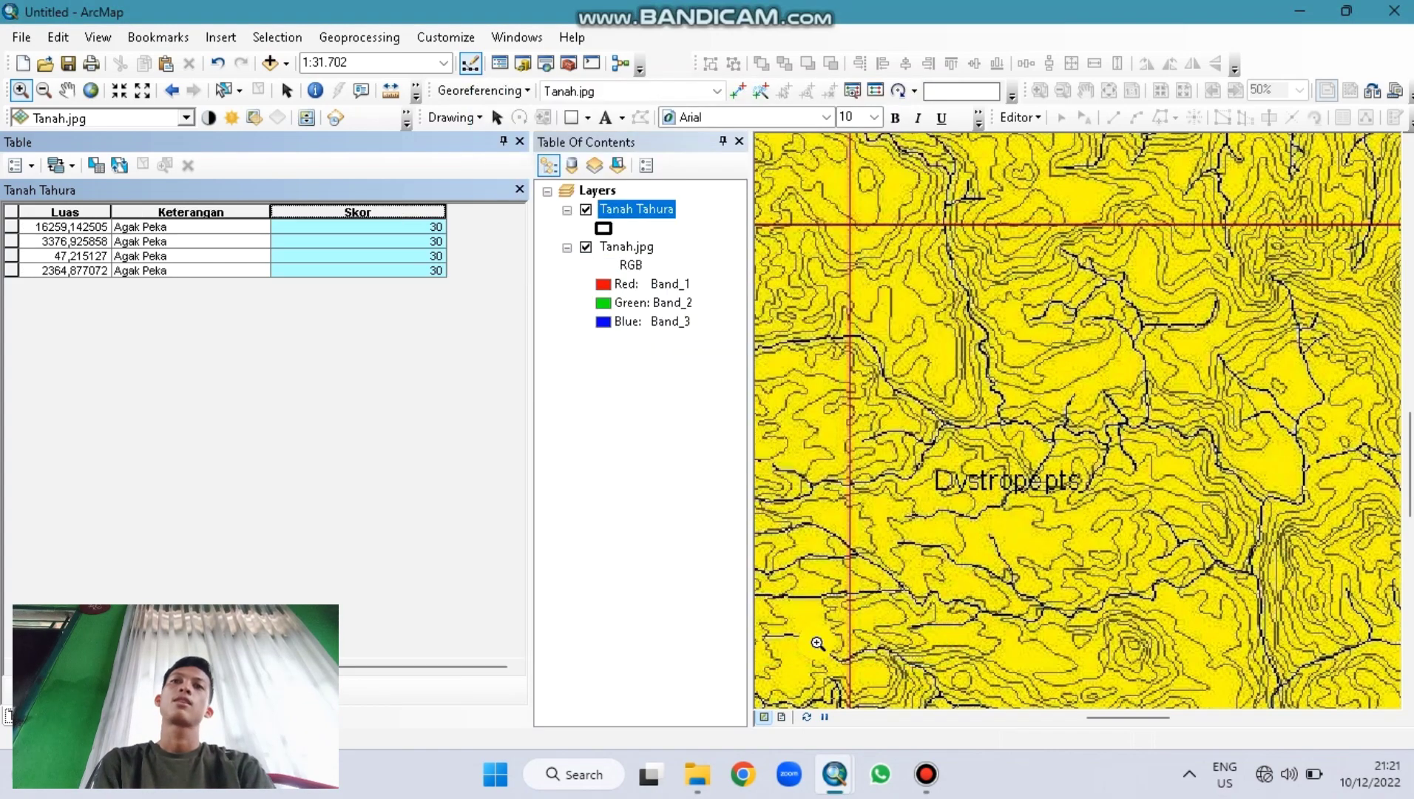
{"action": "left_click_drag", "start_coordinate": [445, 209], "coordinate": [307, 209]}
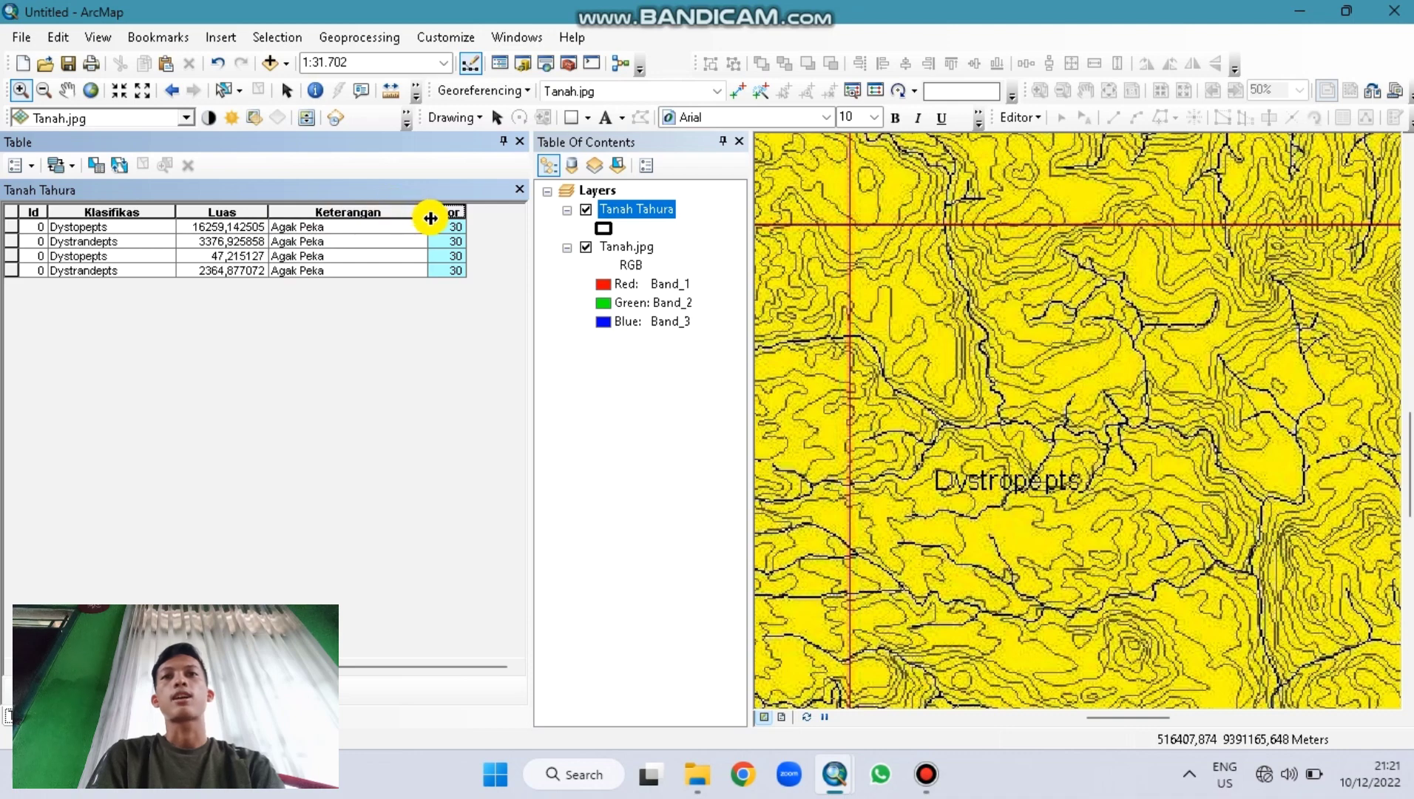
{"action": "left_click_drag", "start_coordinate": [428, 211], "coordinate": [392, 216]}
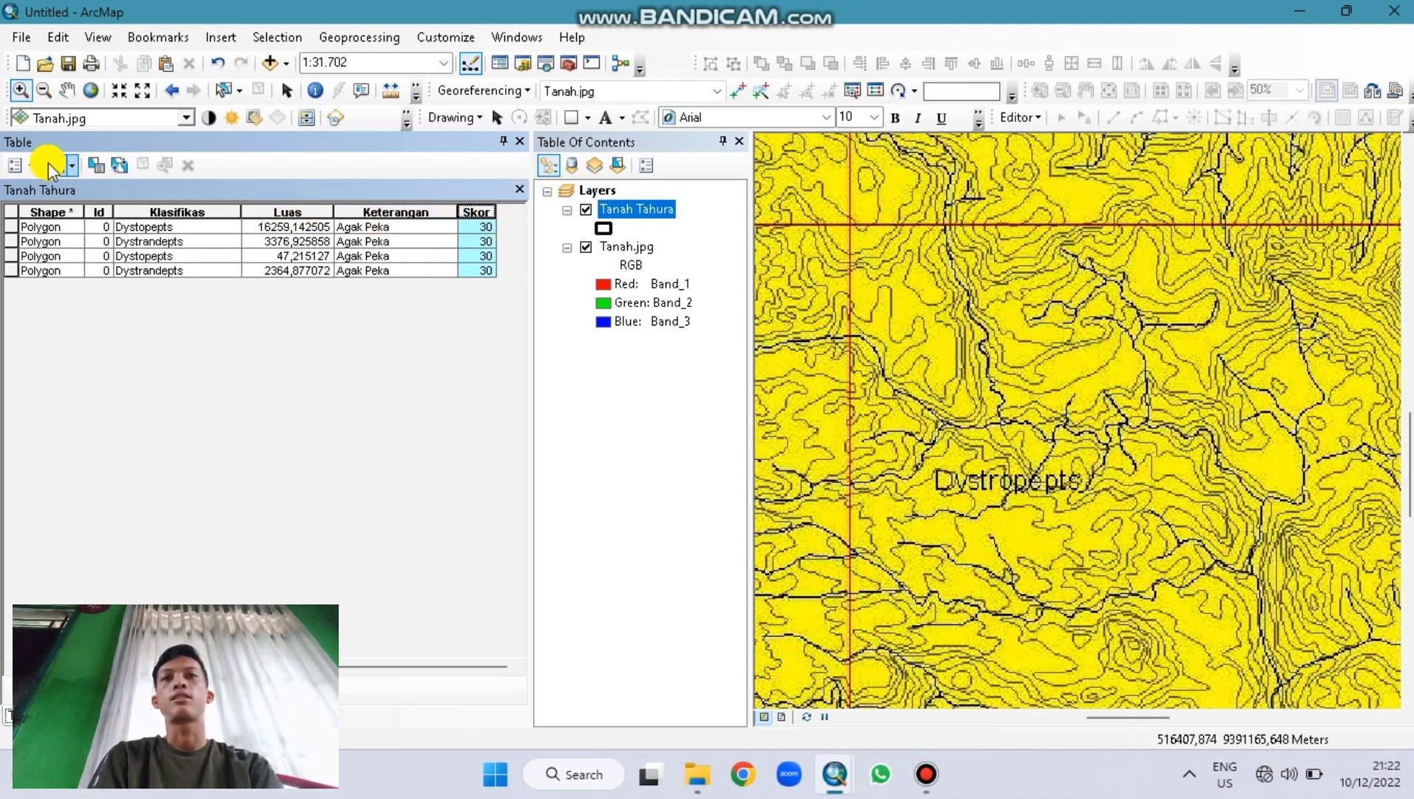
{"action": "left_click", "coordinate": [21, 222]}
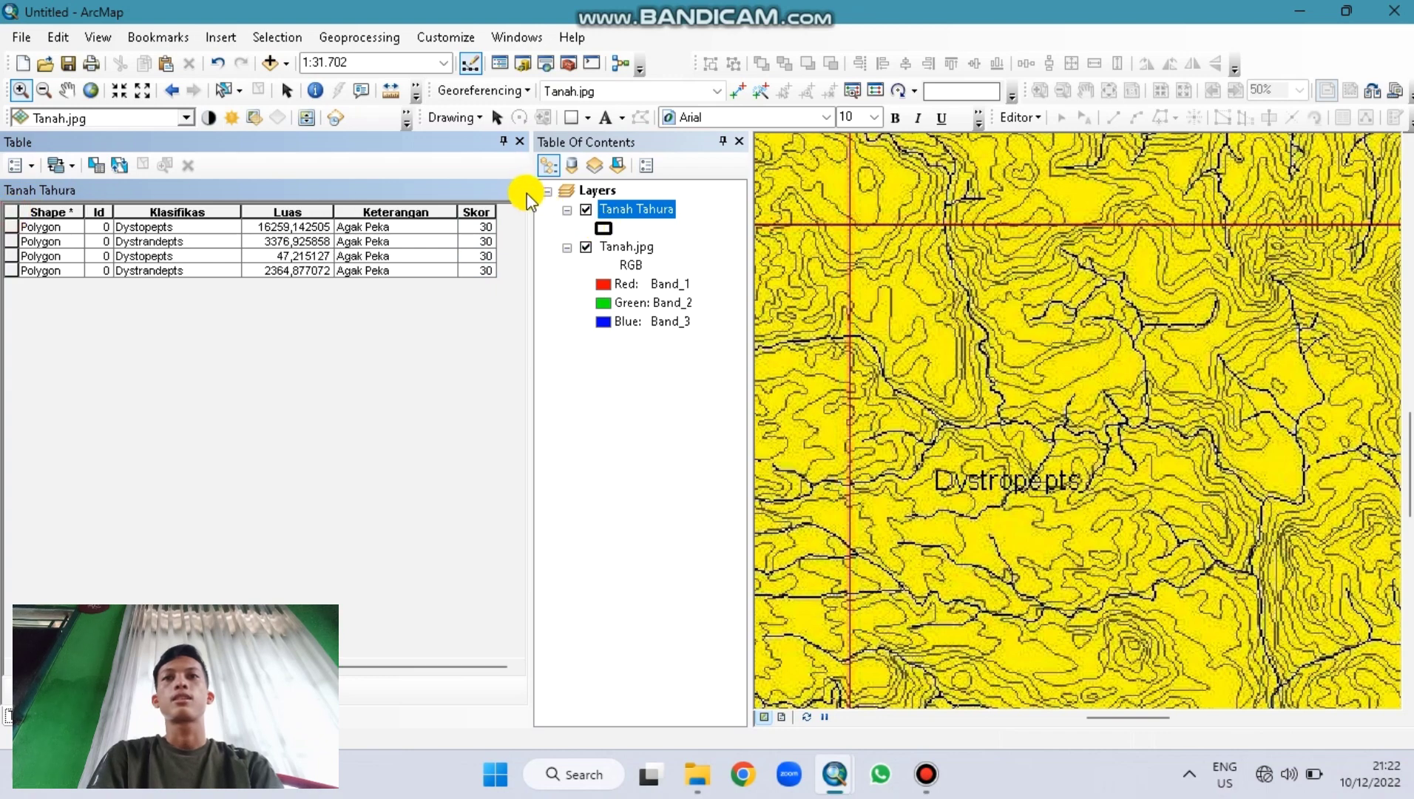
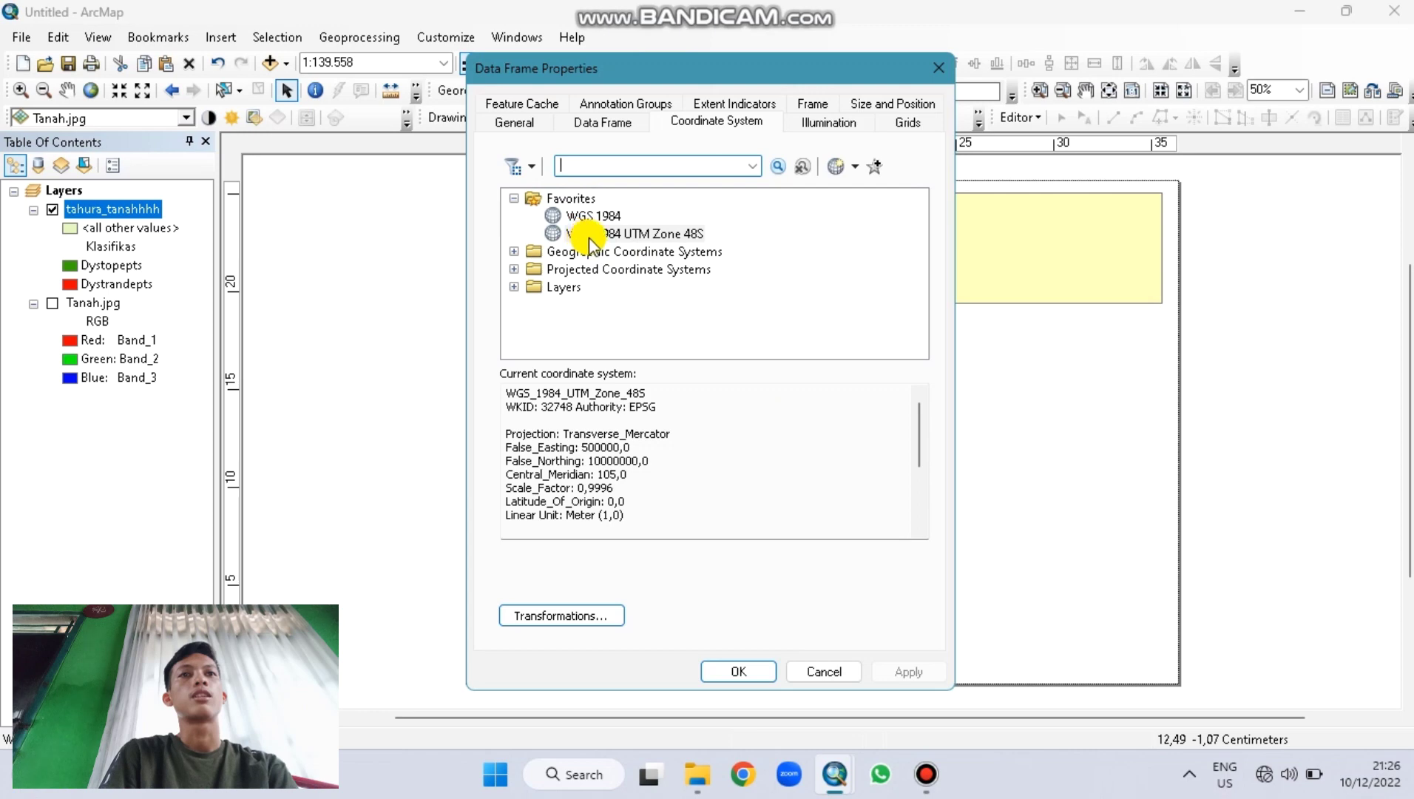
Step: Create a new measured grid with grid lines and labels for the data frame
{"action": "left_click", "coordinate": [892, 127]}
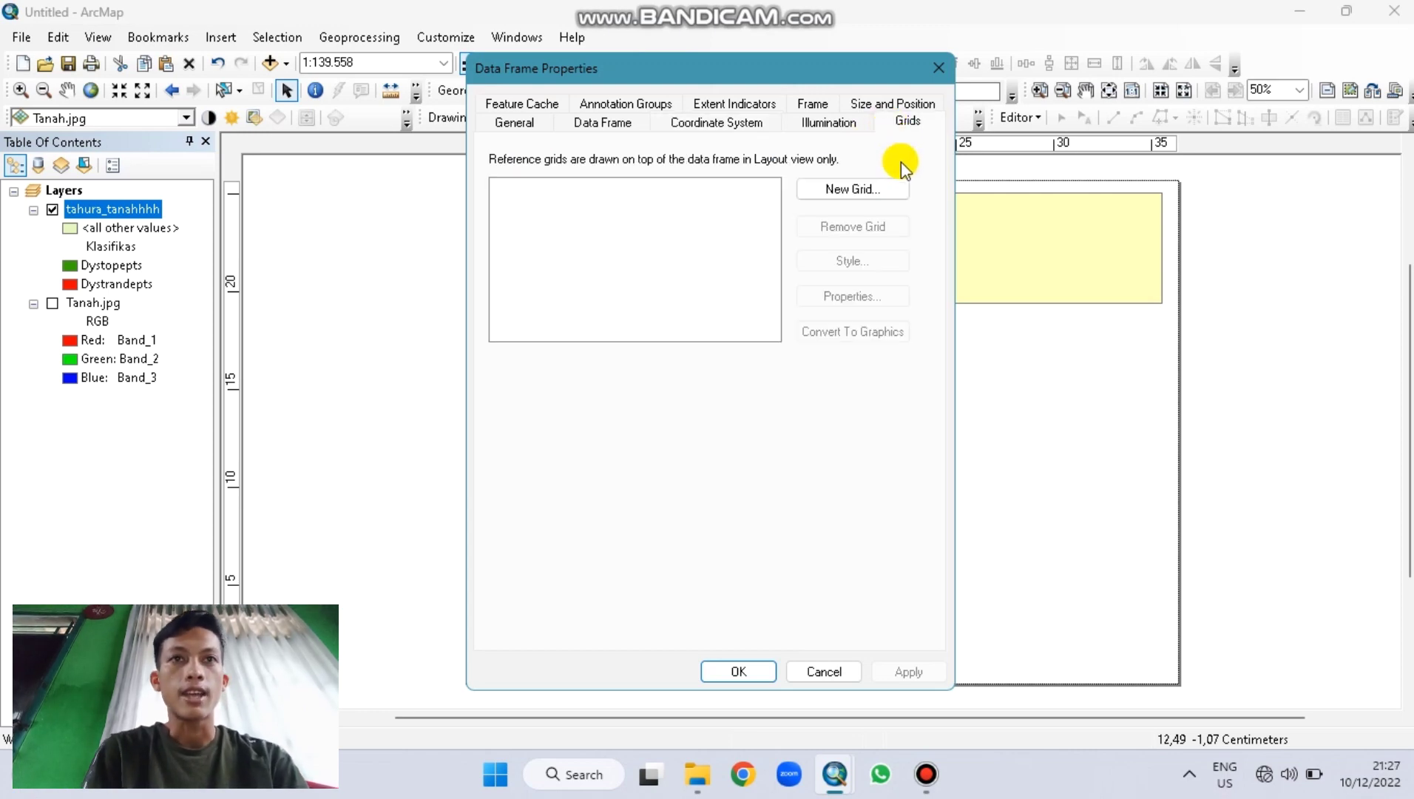
{"action": "left_click", "coordinate": [879, 187]}
{"action": "left_click", "coordinate": [717, 316]}
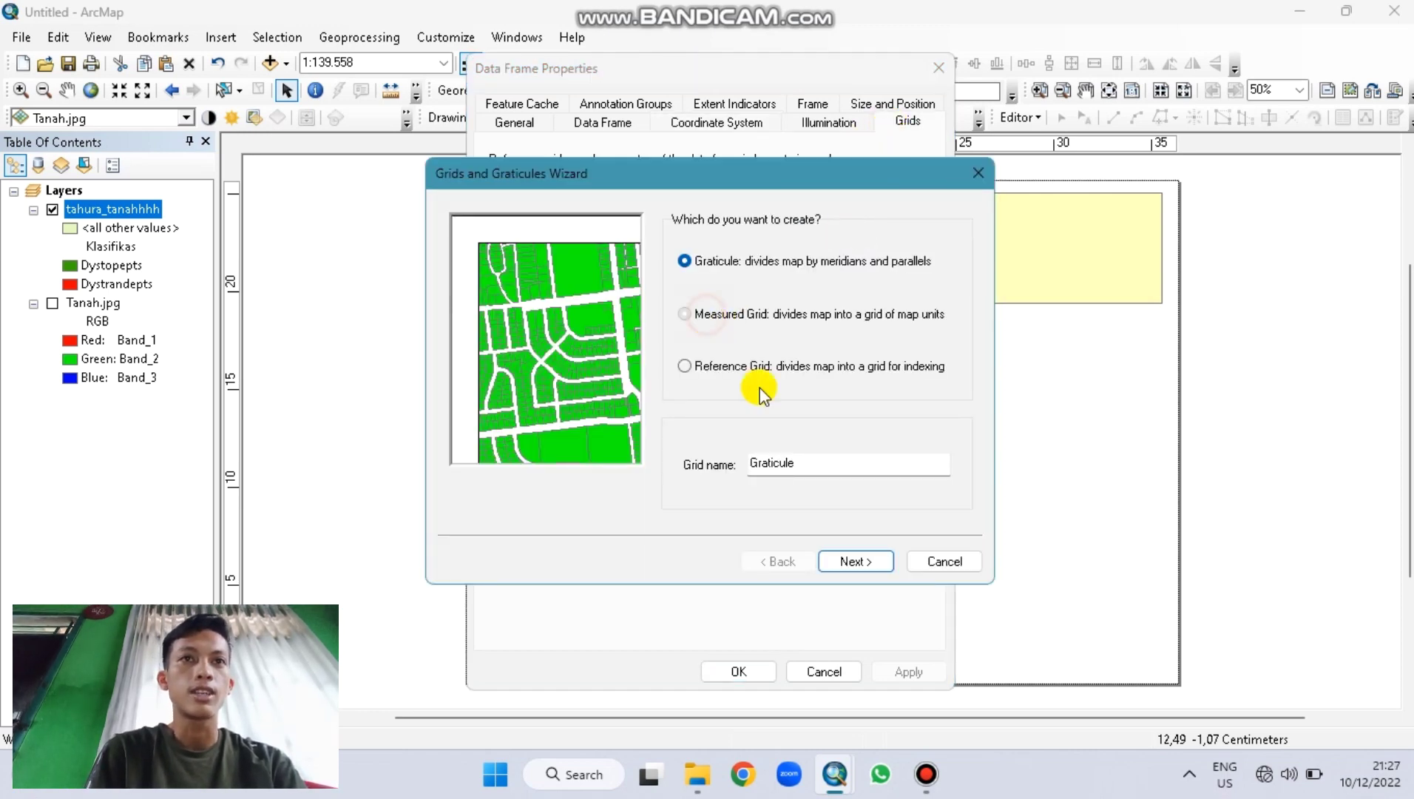
{"action": "left_click", "coordinate": [839, 558]}
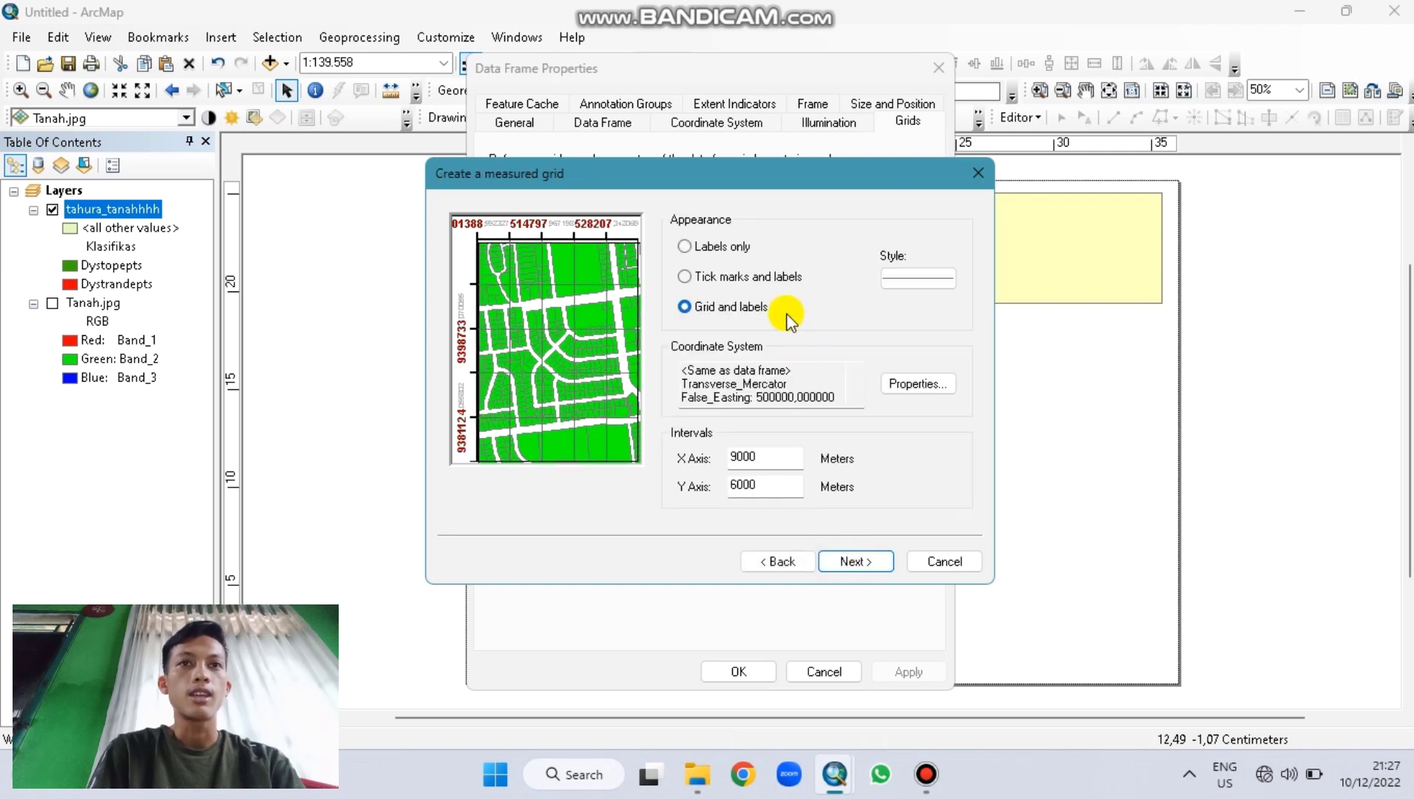
{"action": "left_click", "coordinate": [855, 559]}
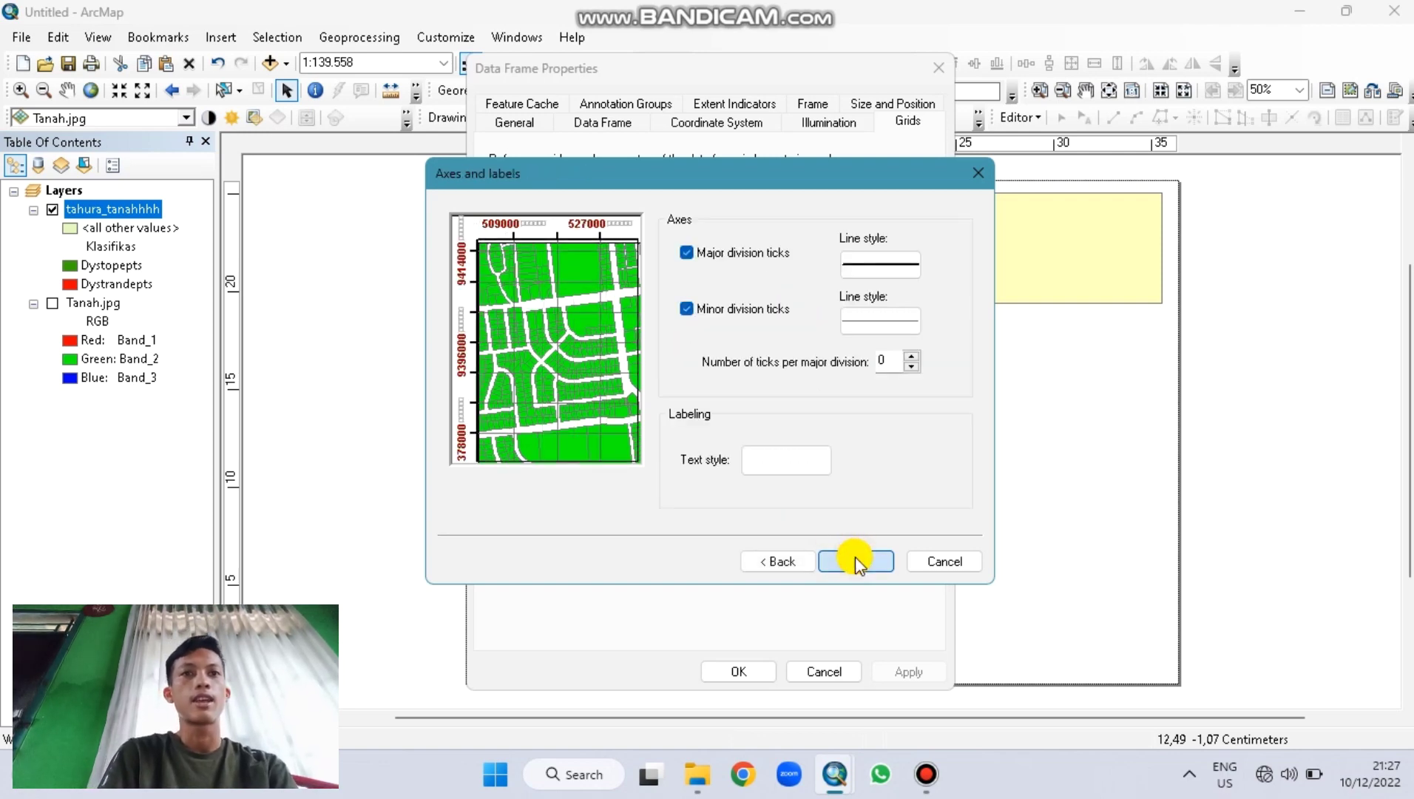
{"action": "left_click", "coordinate": [855, 561]}
{"action": "left_click", "coordinate": [854, 561]}
Step: Set the grid labels to 0 decimal places with secondary font size 8, and apply
{"action": "left_click", "coordinate": [852, 290]}
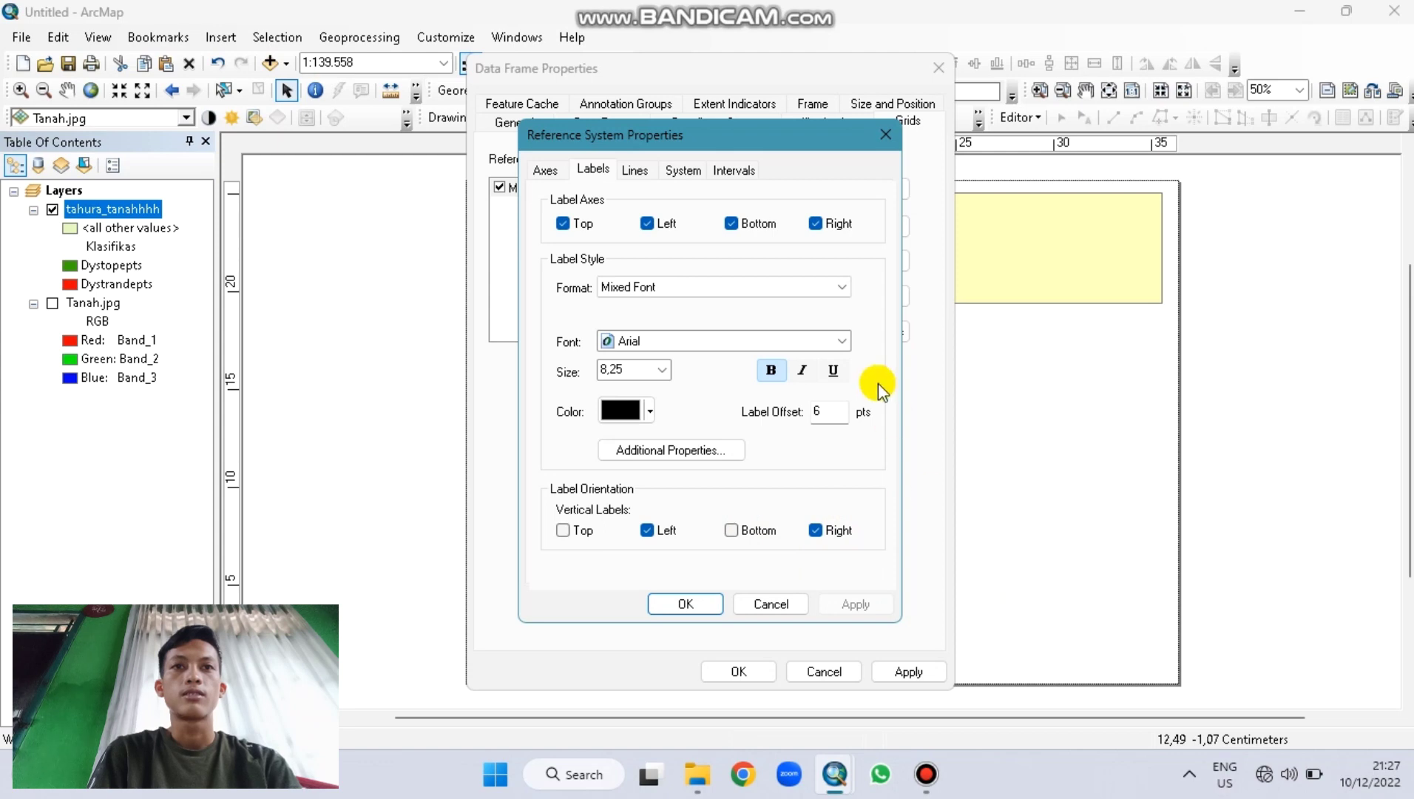
{"action": "left_click", "coordinate": [707, 448]}
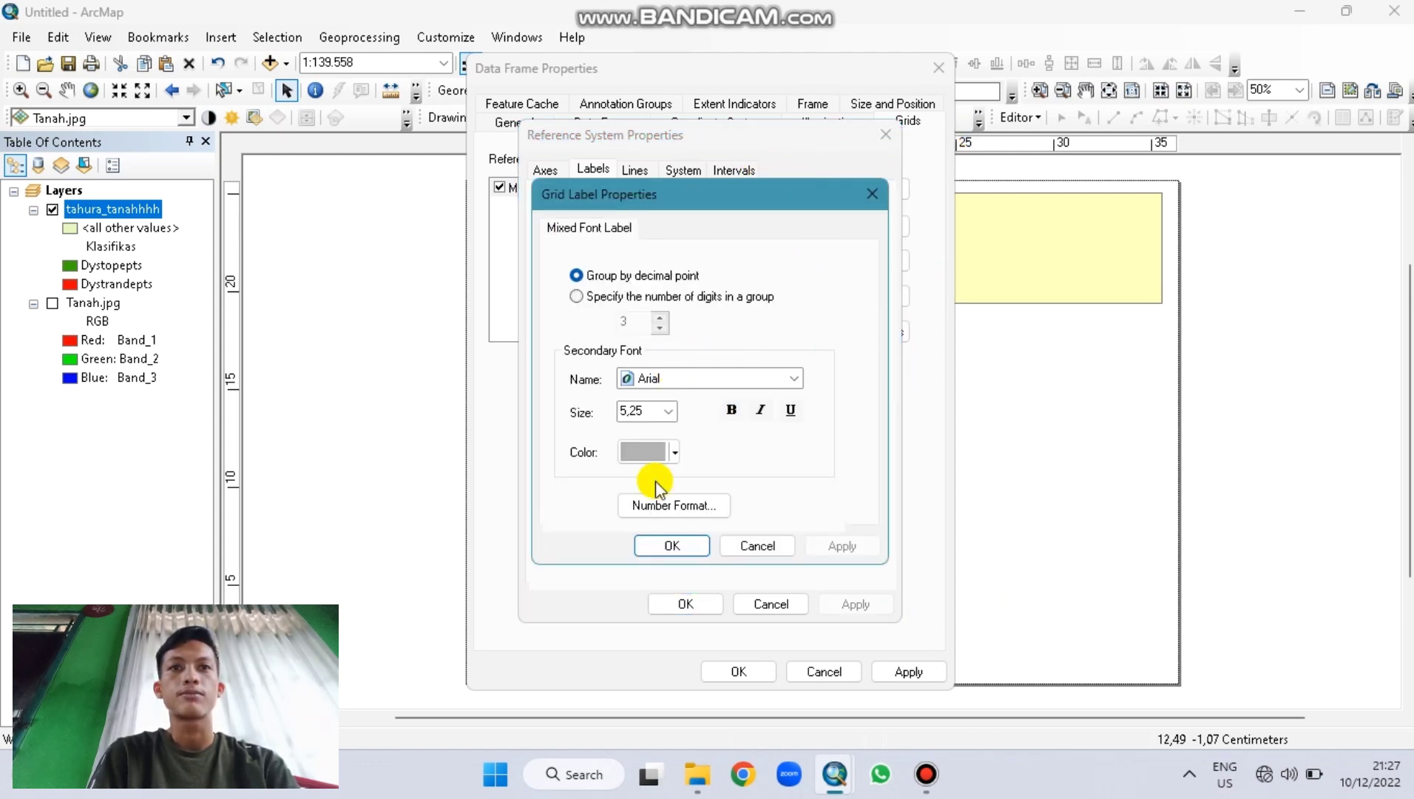
{"action": "left_click", "coordinate": [634, 510]}
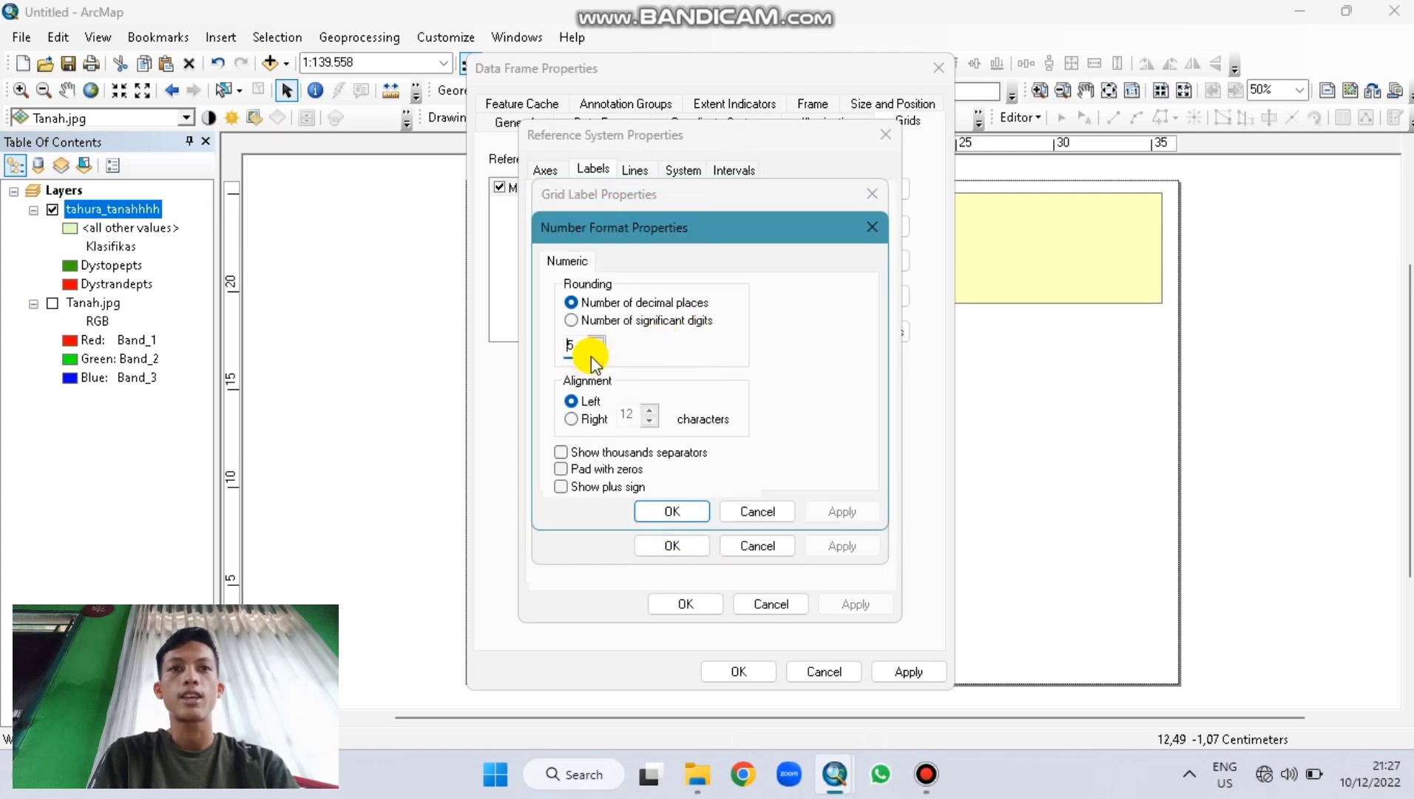
{"action": "left_click", "coordinate": [596, 352]}
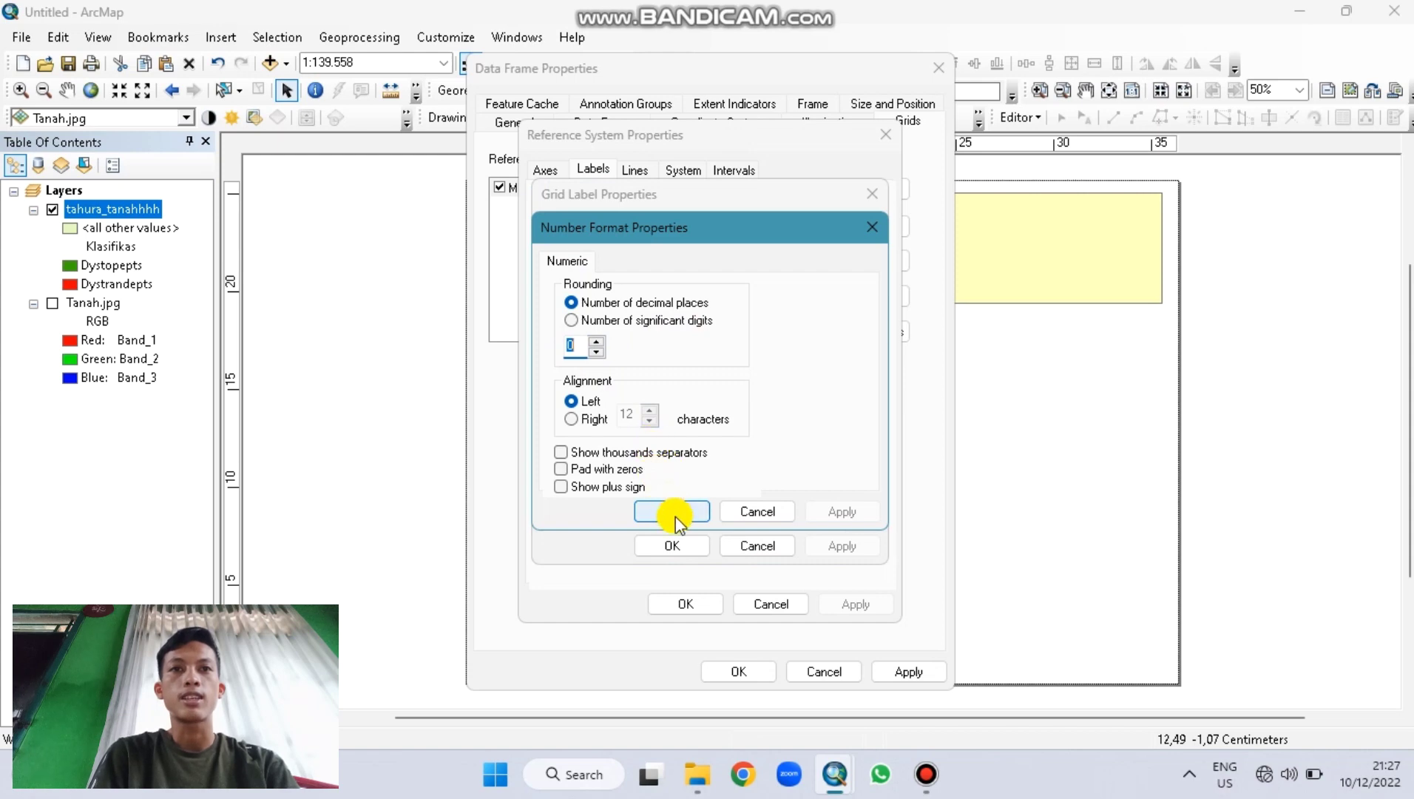
{"action": "left_click", "coordinate": [674, 514]}
{"action": "left_click", "coordinate": [663, 412]}
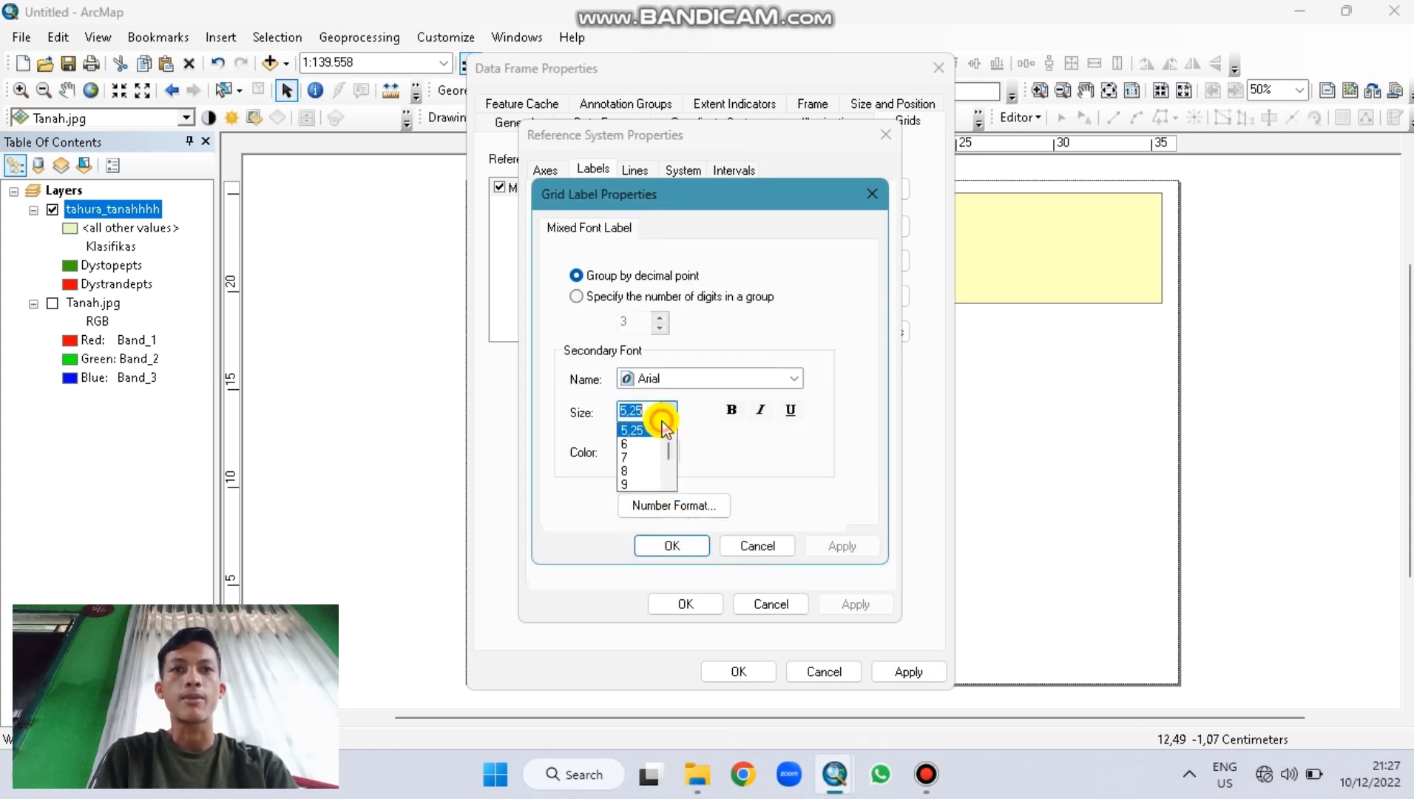
{"action": "left_click", "coordinate": [644, 471]}
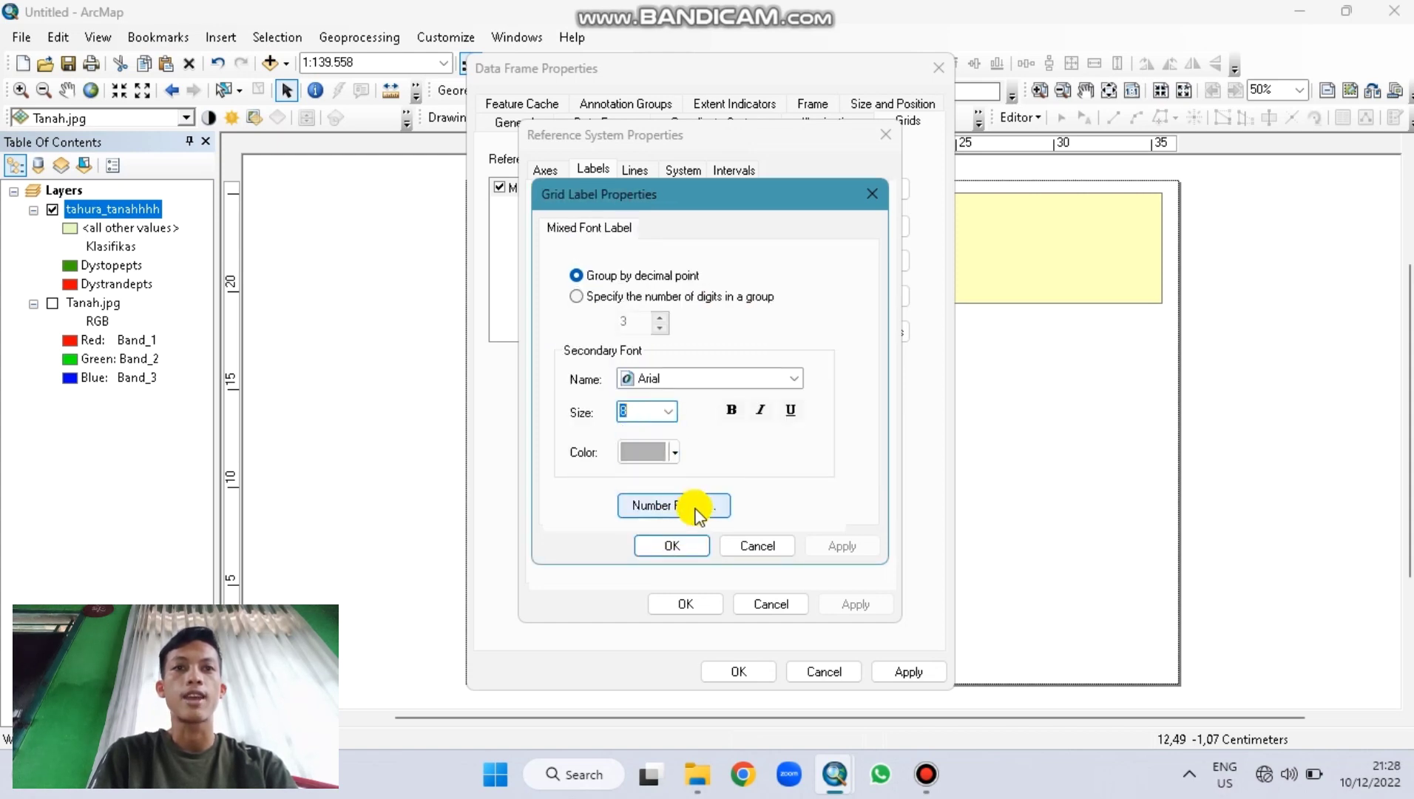
{"action": "left_click", "coordinate": [679, 545]}
{"action": "left_click", "coordinate": [838, 600]}
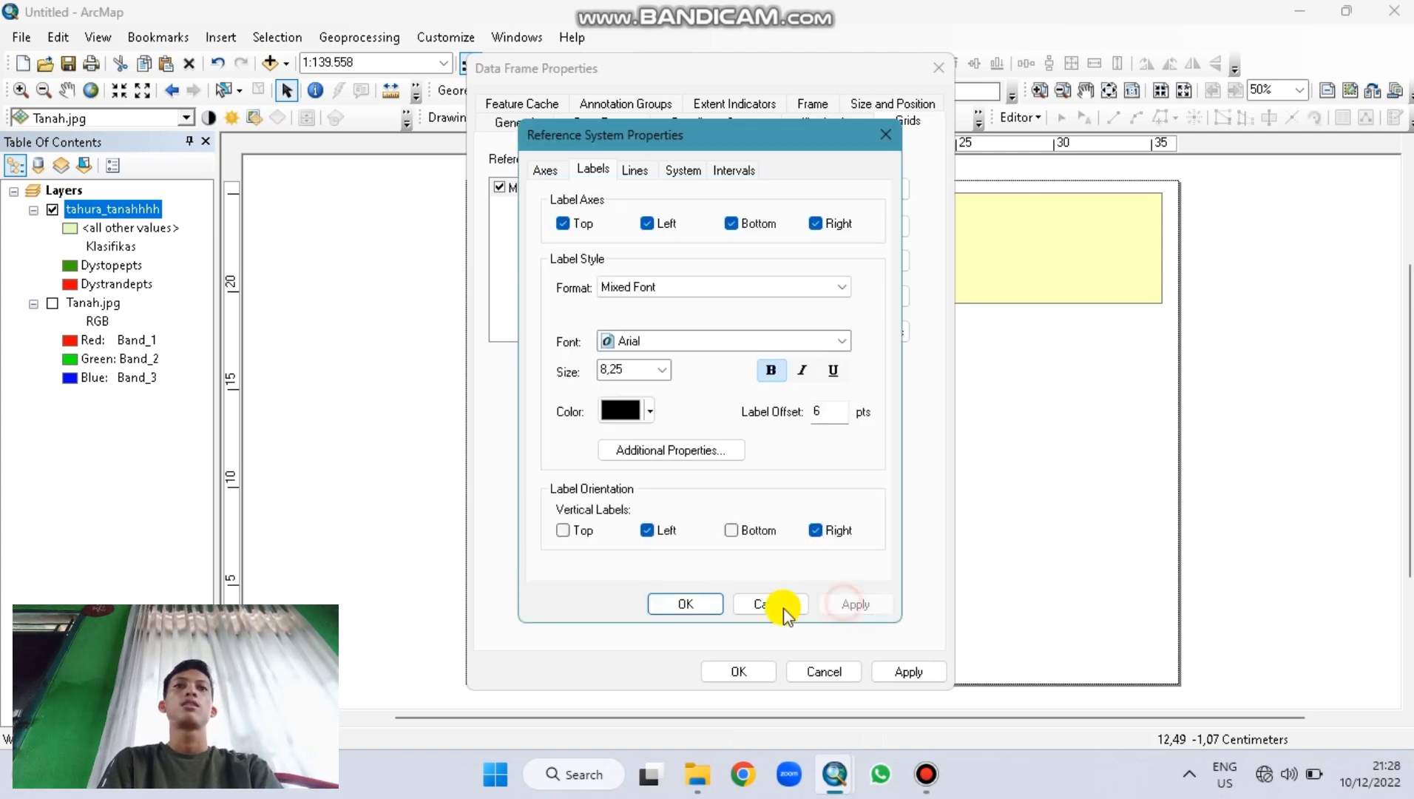
{"action": "left_click", "coordinate": [711, 608]}
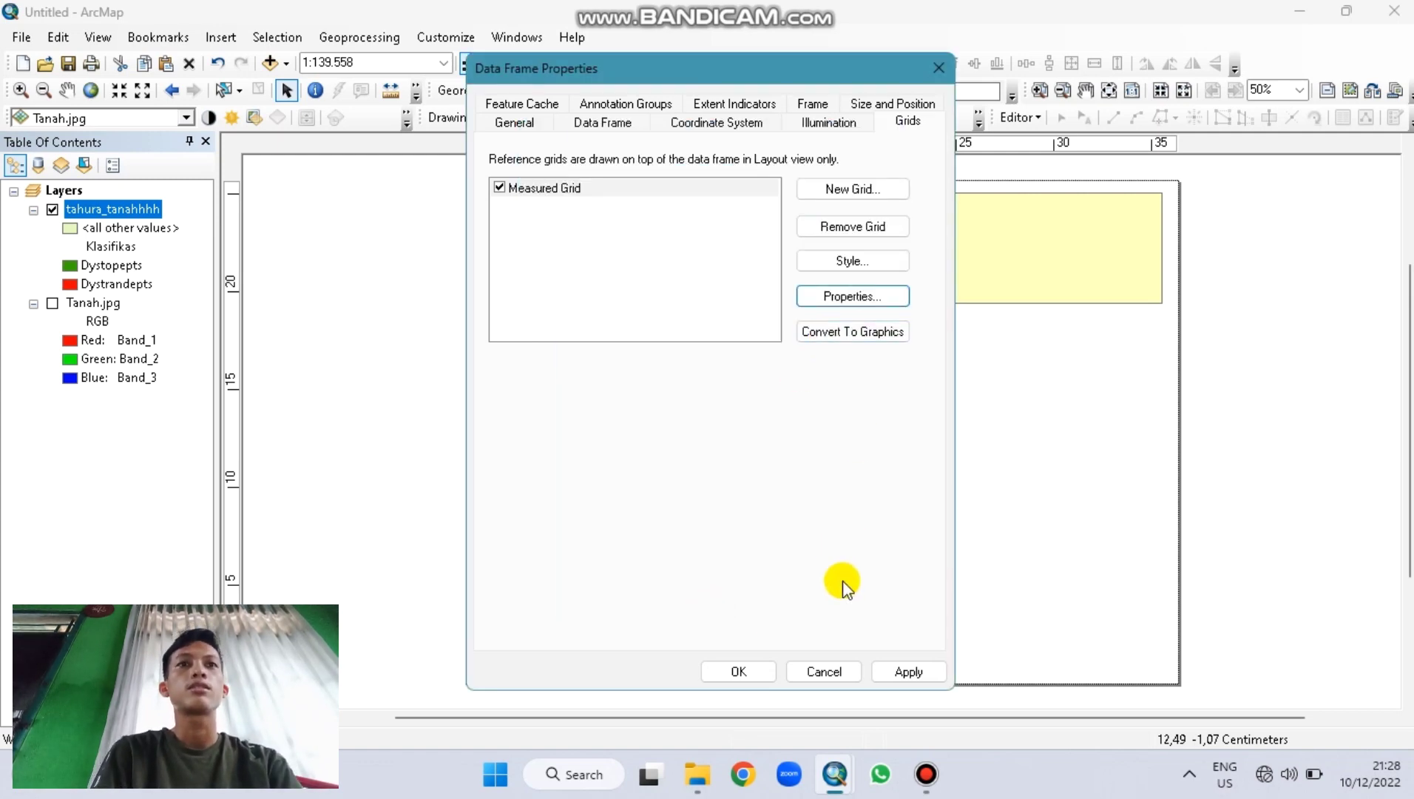
{"action": "left_click", "coordinate": [892, 660]}
Step: Apply the grid and pan the map to centre the soil polygons in the frame
{"action": "left_click", "coordinate": [729, 671]}
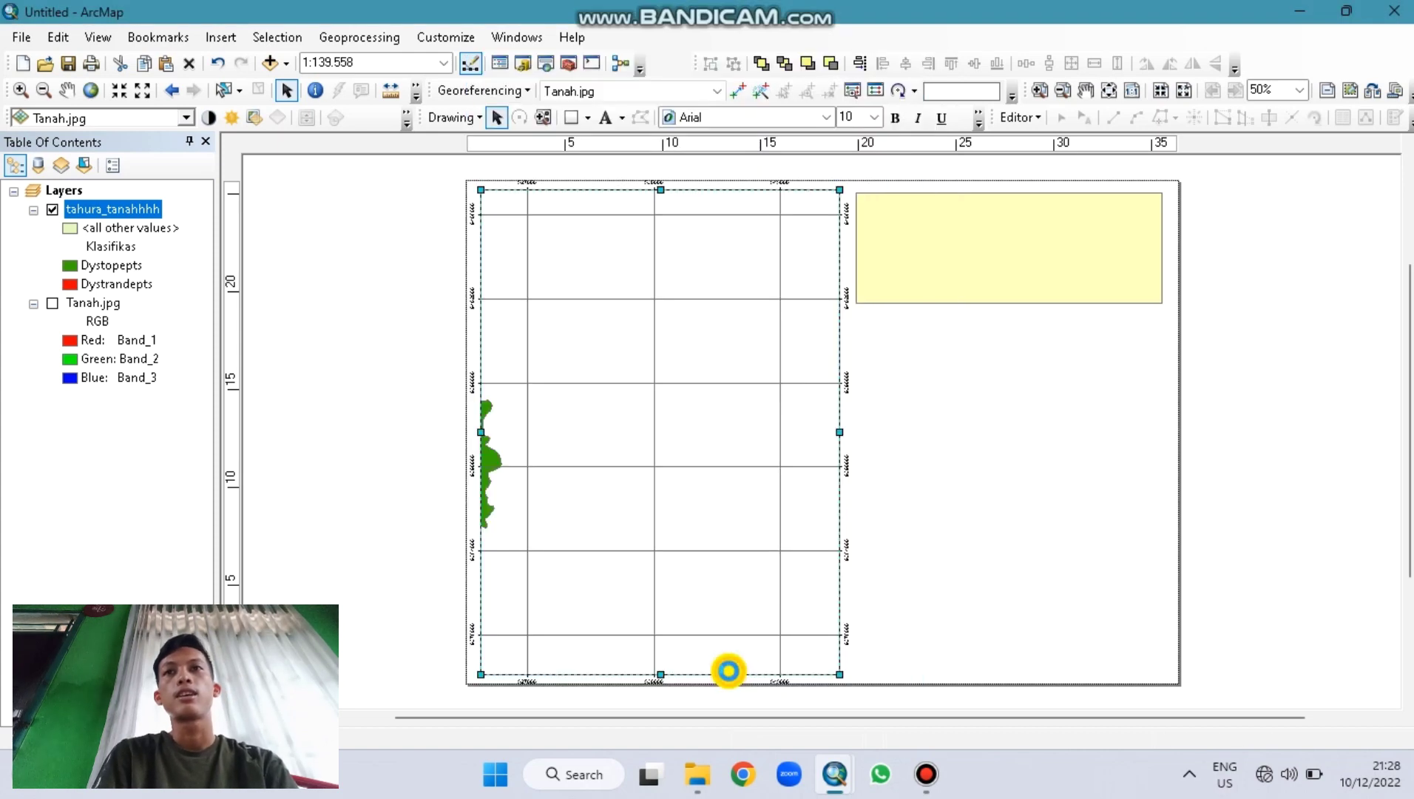
{"action": "left_click", "coordinate": [67, 90]}
{"action": "left_click_drag", "start_coordinate": [505, 409], "coordinate": [761, 452]}
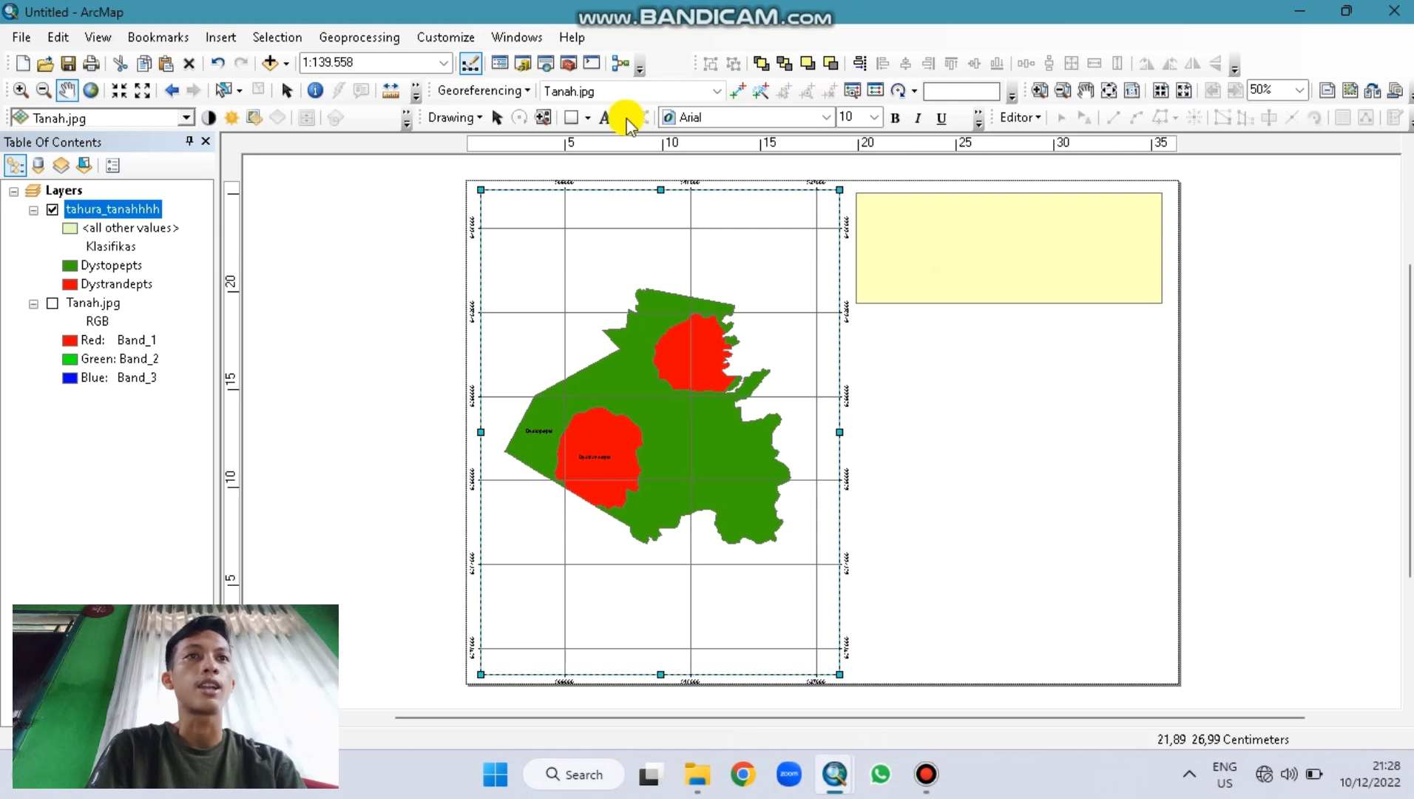
Step: Place a new text label in the yellow side box
{"action": "left_click", "coordinate": [606, 117]}
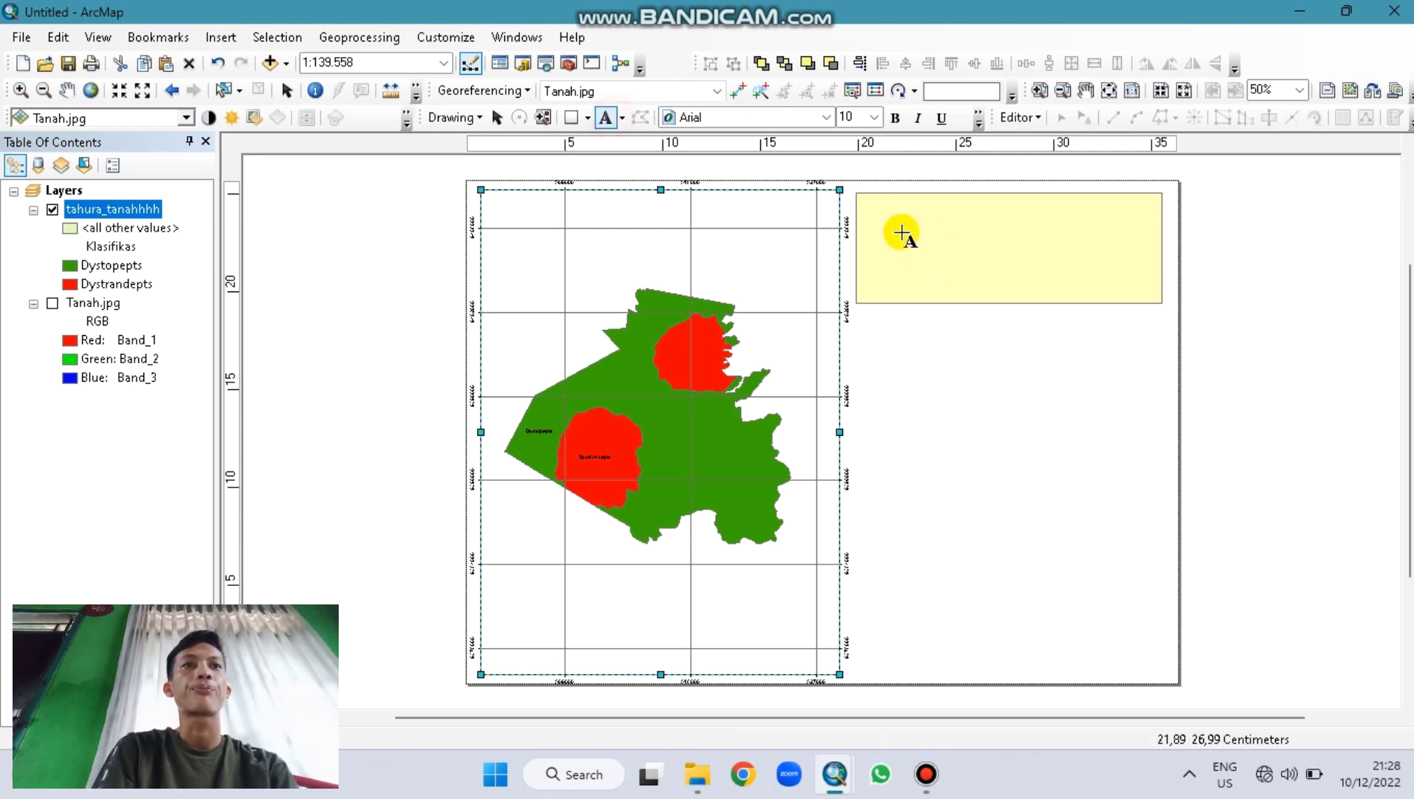
{"action": "left_click", "coordinate": [983, 234]}
{"action": "key", "text": "Return"}
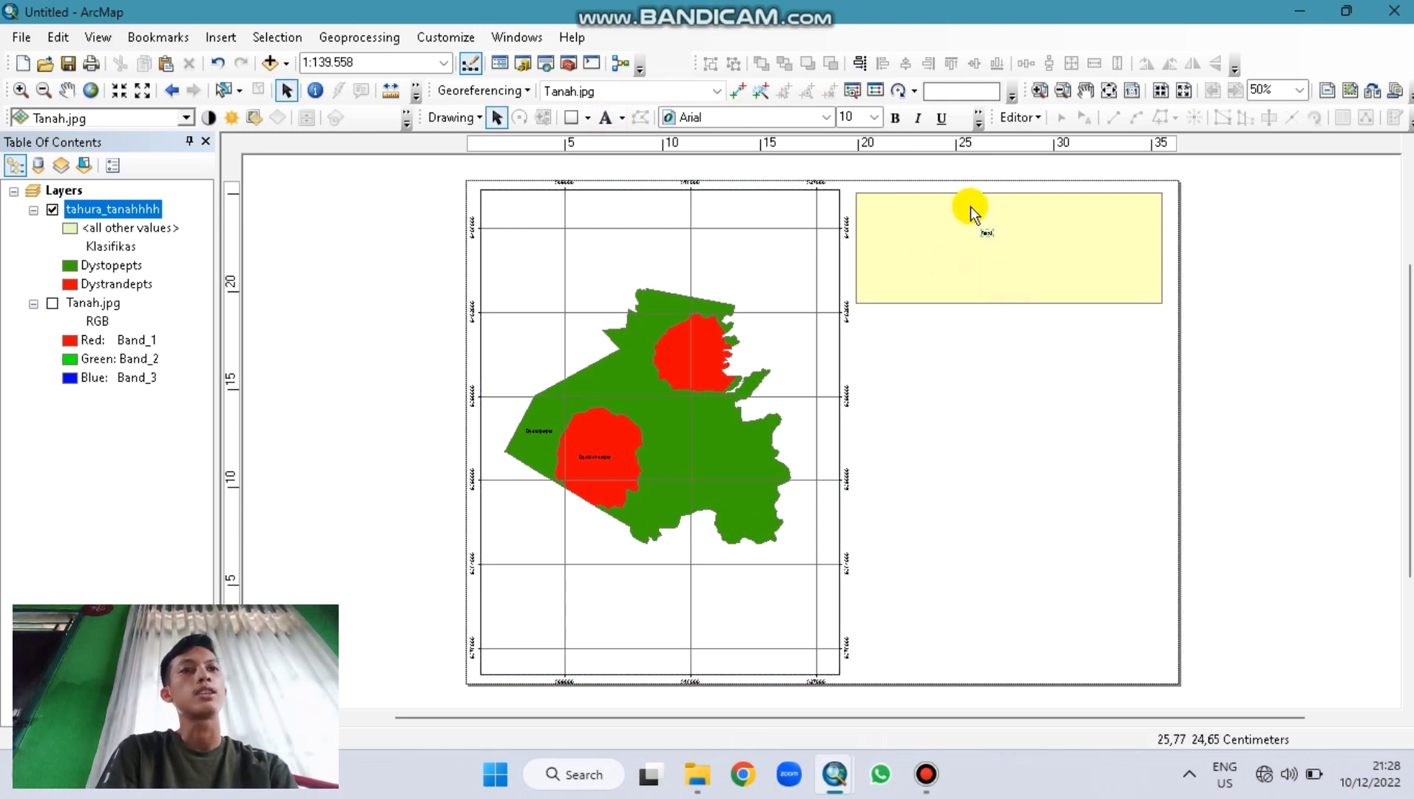
Step: Give the yellow box a white fill and a black outline of width 2
{"action": "left_click", "coordinate": [956, 235]}
{"action": "right_click", "coordinate": [955, 229]}
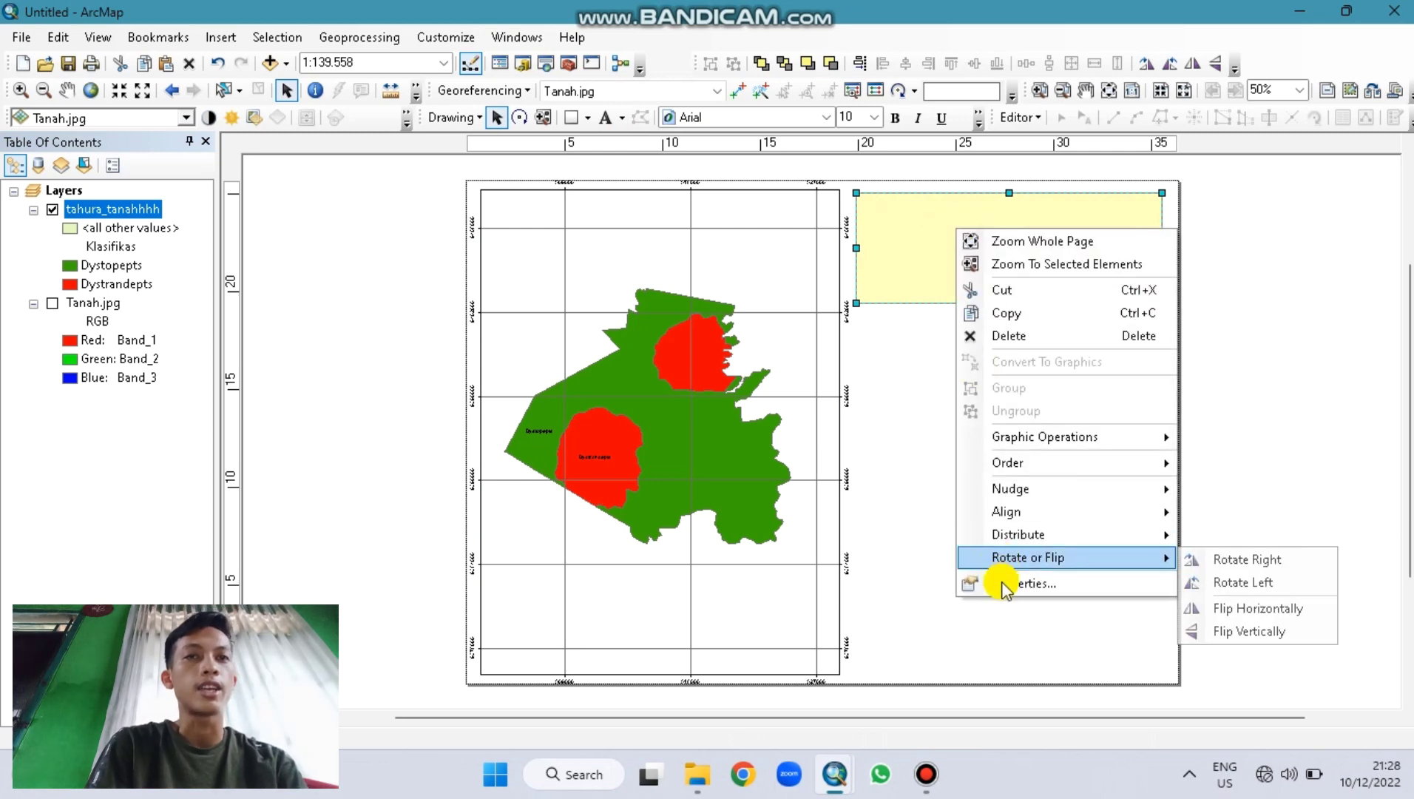
{"action": "left_click", "coordinate": [998, 582]}
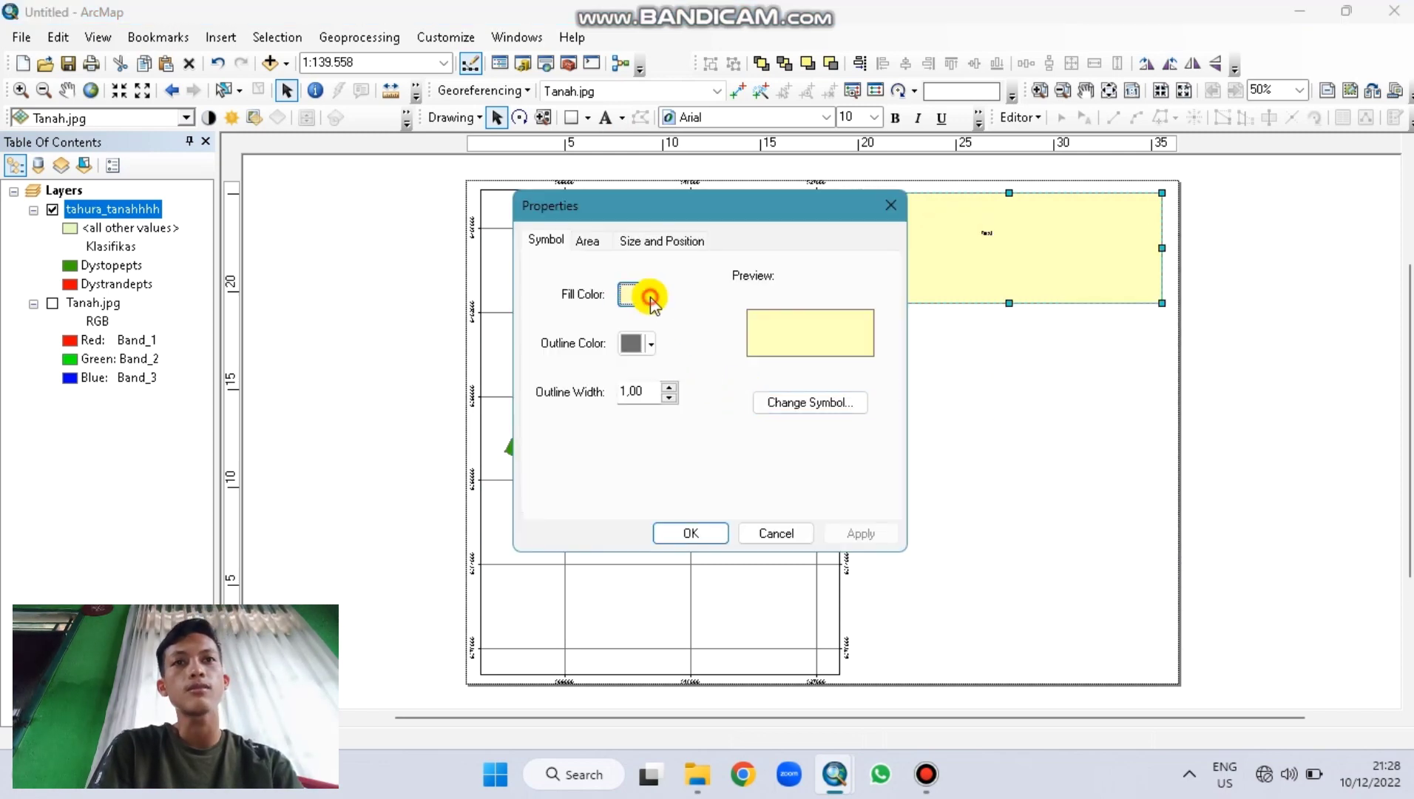
{"action": "left_click", "coordinate": [649, 296]}
{"action": "left_click", "coordinate": [633, 363]}
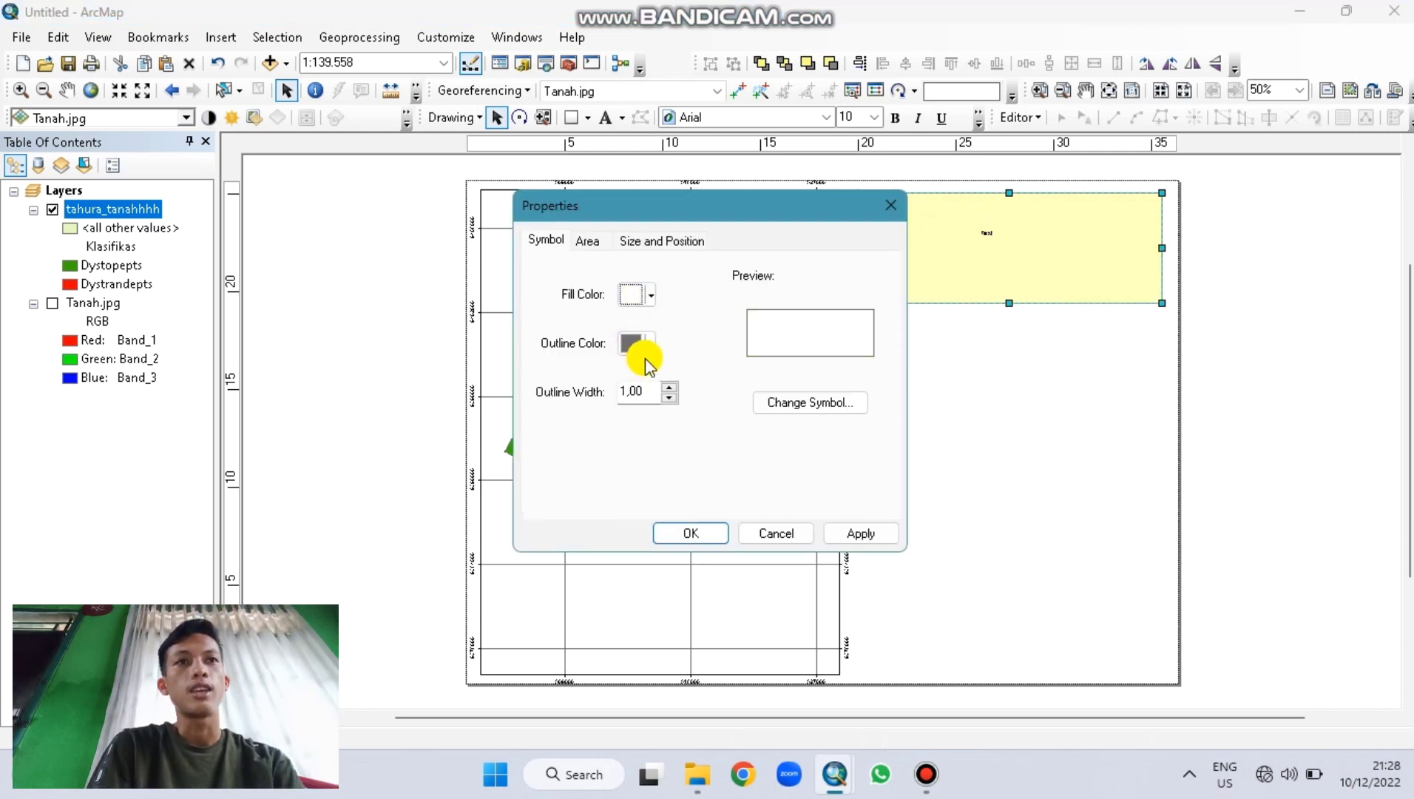
{"action": "left_click", "coordinate": [644, 360]}
{"action": "left_click", "coordinate": [629, 568]}
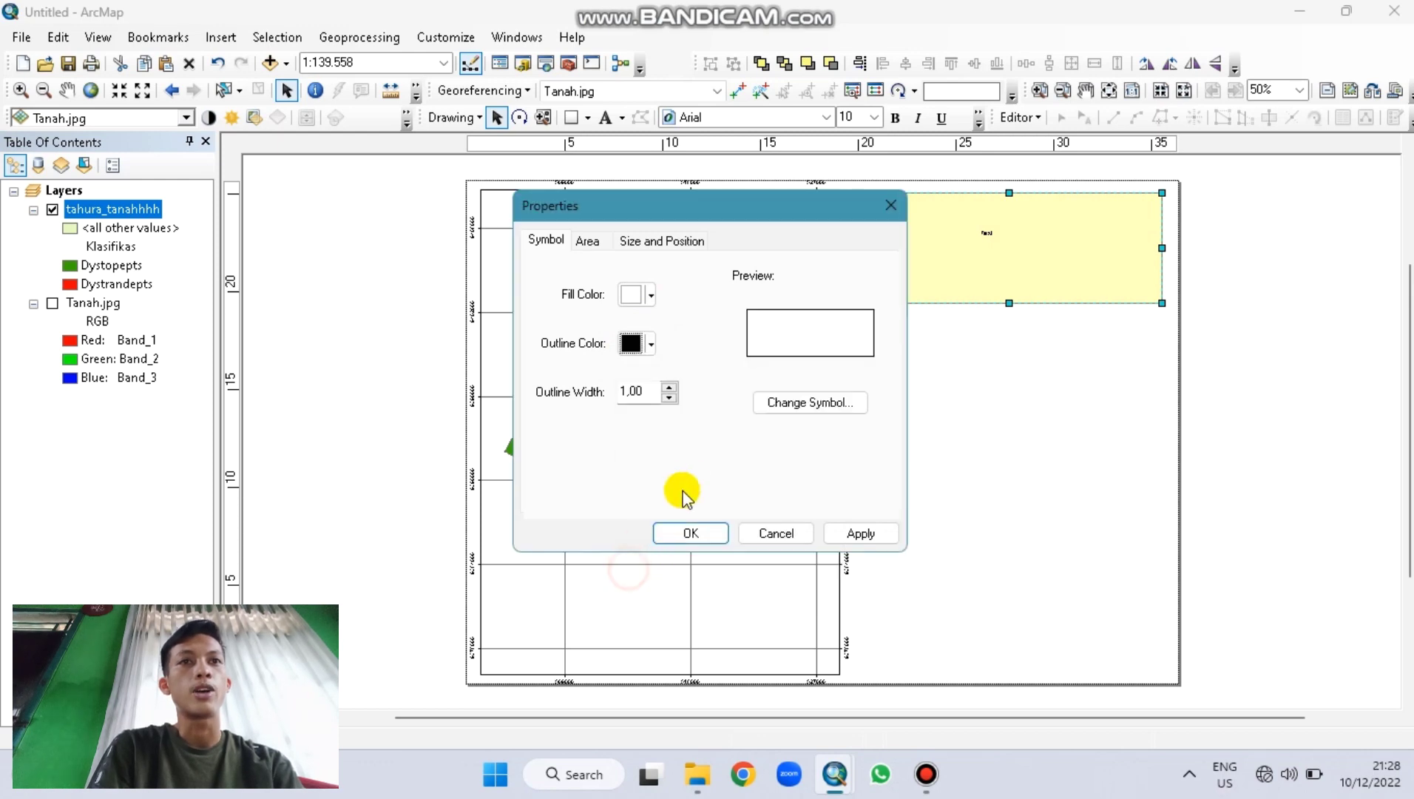
{"action": "left_click", "coordinate": [670, 387]}
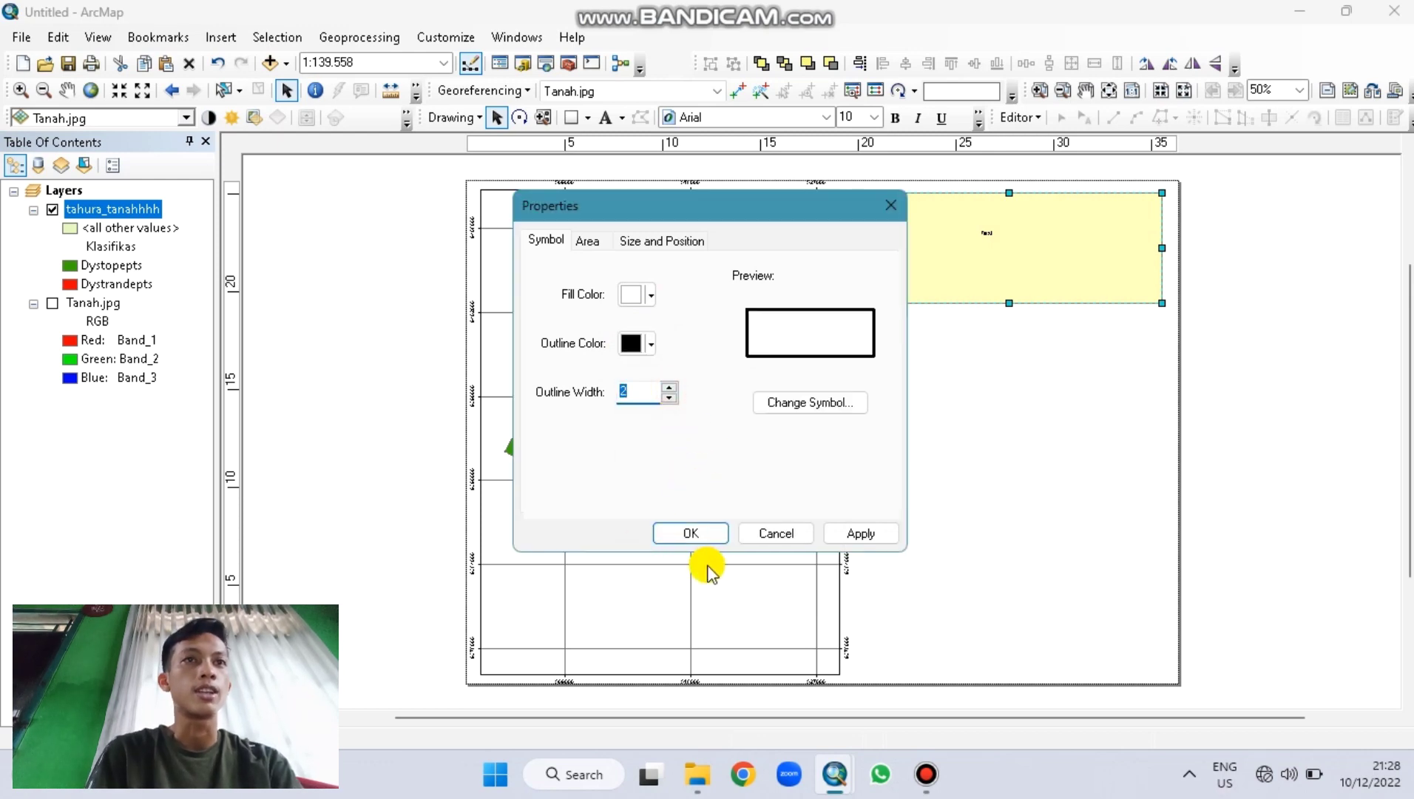
{"action": "left_click", "coordinate": [691, 532]}
{"action": "left_click", "coordinate": [979, 318]}
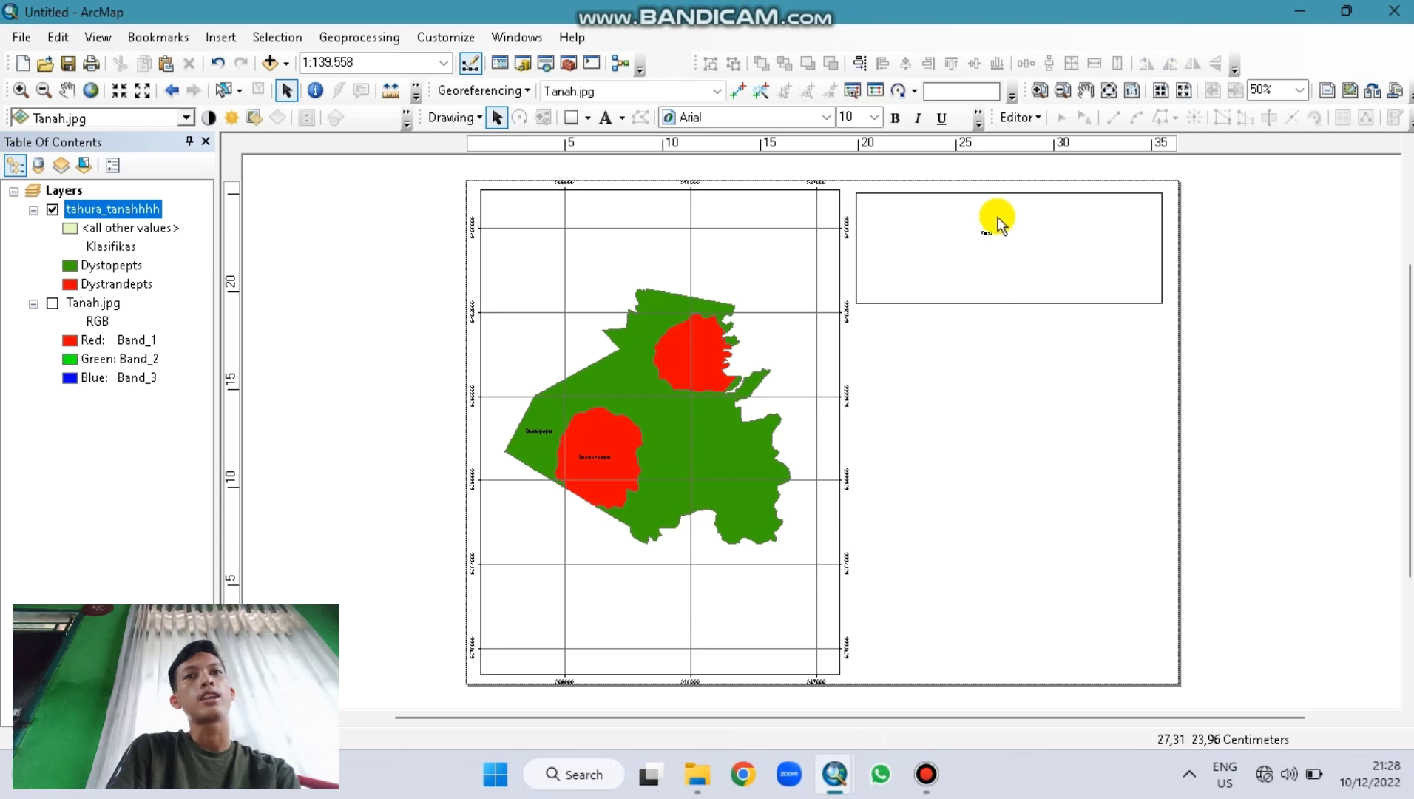
Step: Retype the label as the centred title PETA JENIS TANAH / TAMAN HUTAN RAYA / WAN ABDUL RACHMAN
{"action": "double_click", "coordinate": [987, 235]}
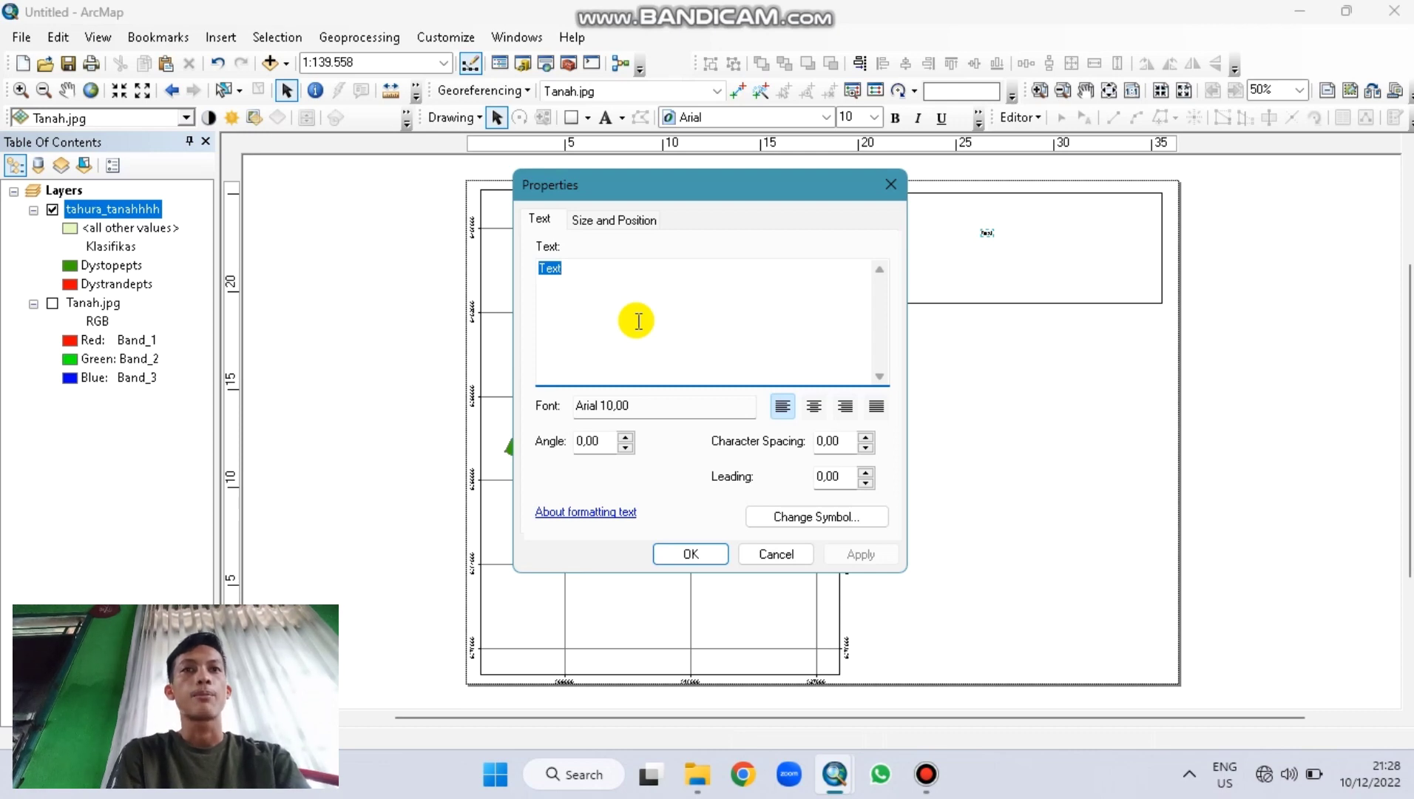
{"action": "key", "text": "Caps_Lock"}
{"action": "type", "text": "PE"}
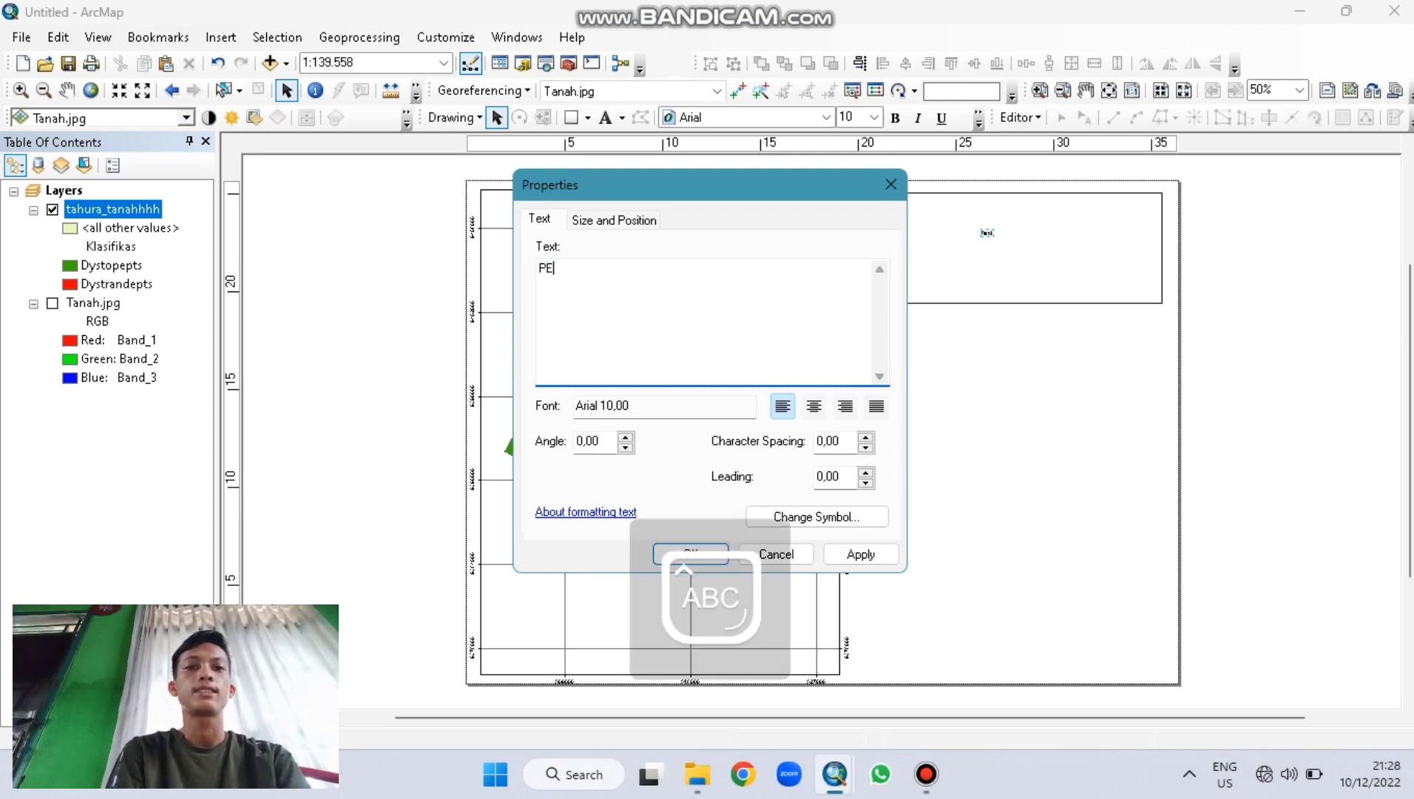
{"action": "type", "text": "TA JENIS TANHA"}
{"action": "key", "text": "BackSpace"}
{"action": "key", "text": "BackSpace"}
{"action": "type", "text": "AMAN HUTAN RAYA"}
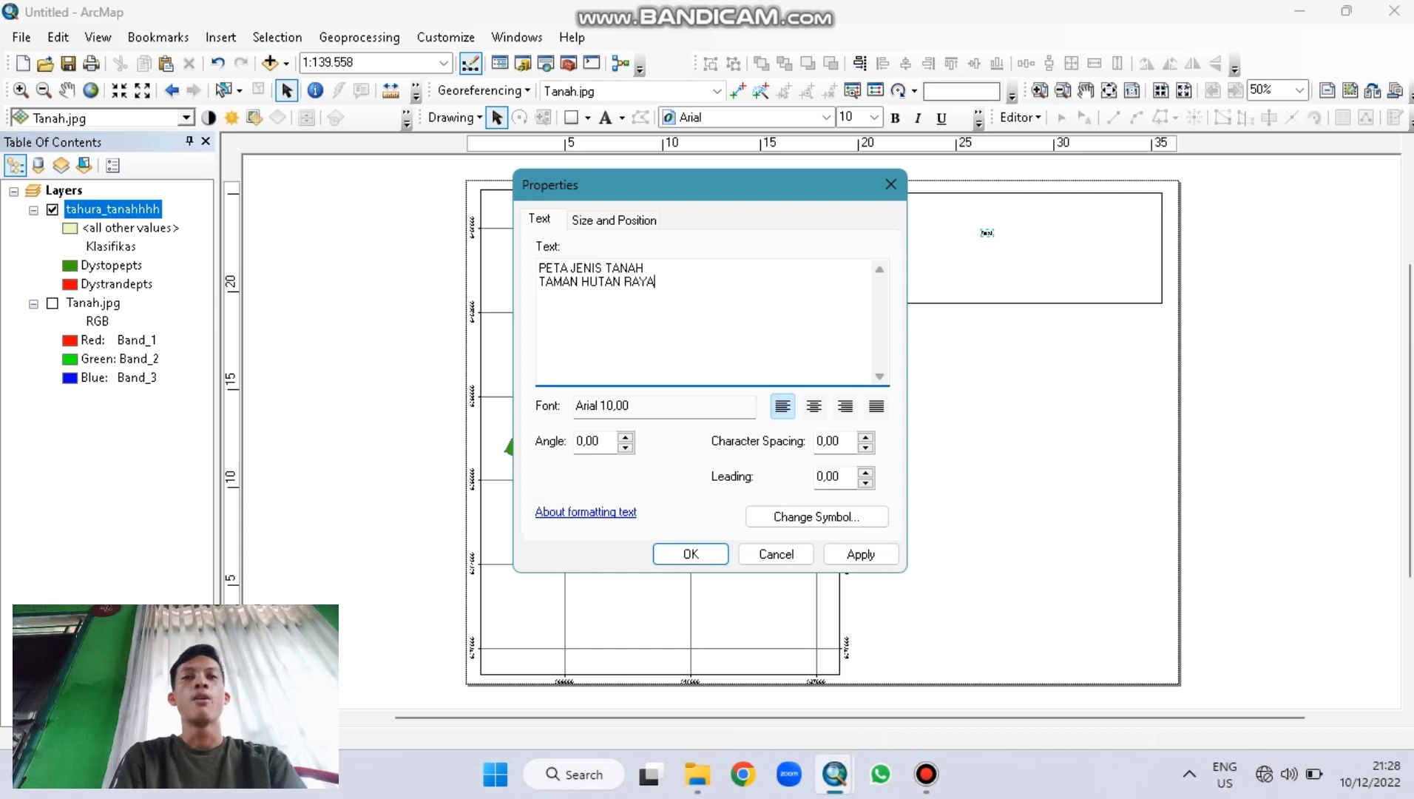
{"action": "type", "text": "WAN ABDUL RACHMAN"}
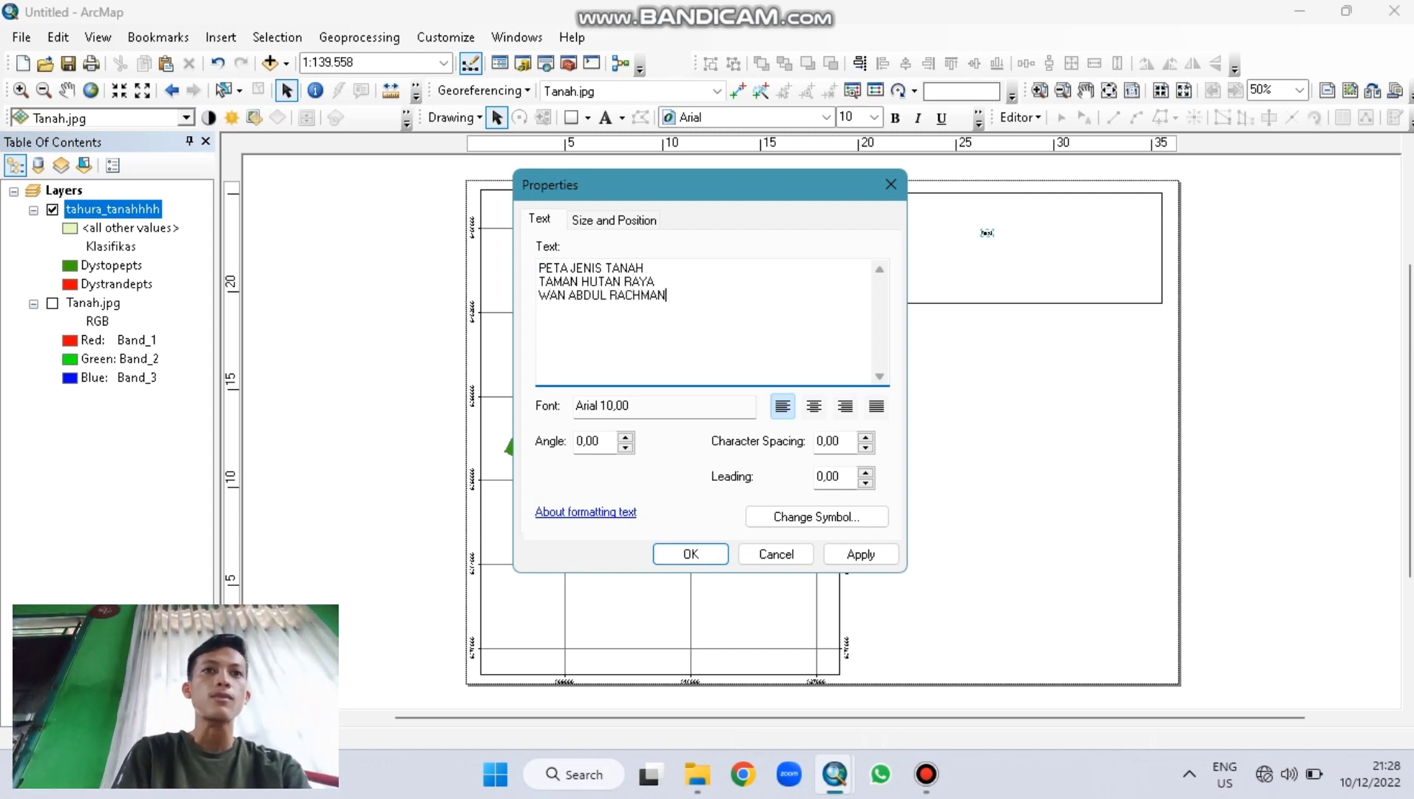
{"action": "left_click", "coordinate": [814, 406]}
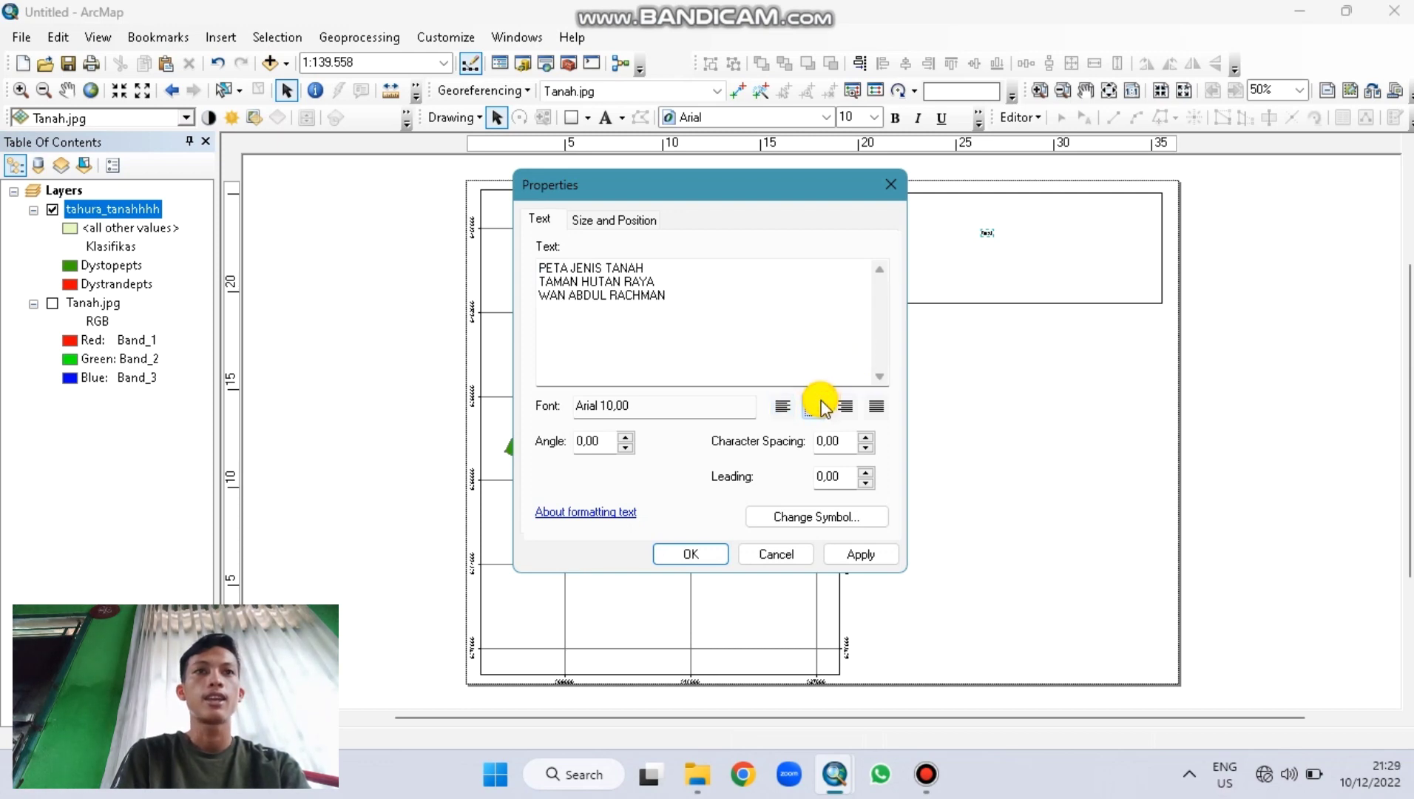
{"action": "left_click", "coordinate": [702, 553]}
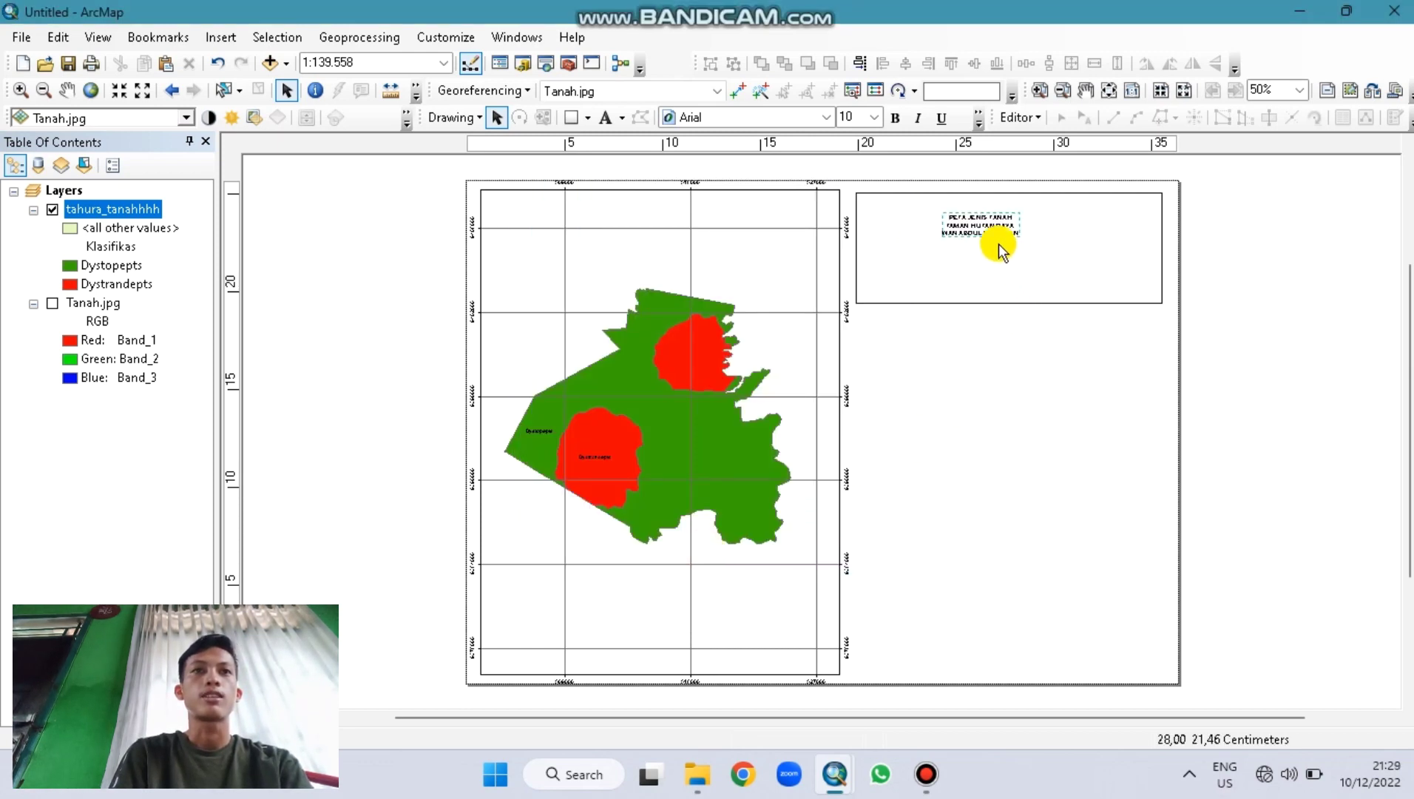
Step: Make the title text size 20 and bold
{"action": "left_click", "coordinate": [995, 238]}
{"action": "left_click", "coordinate": [873, 116]}
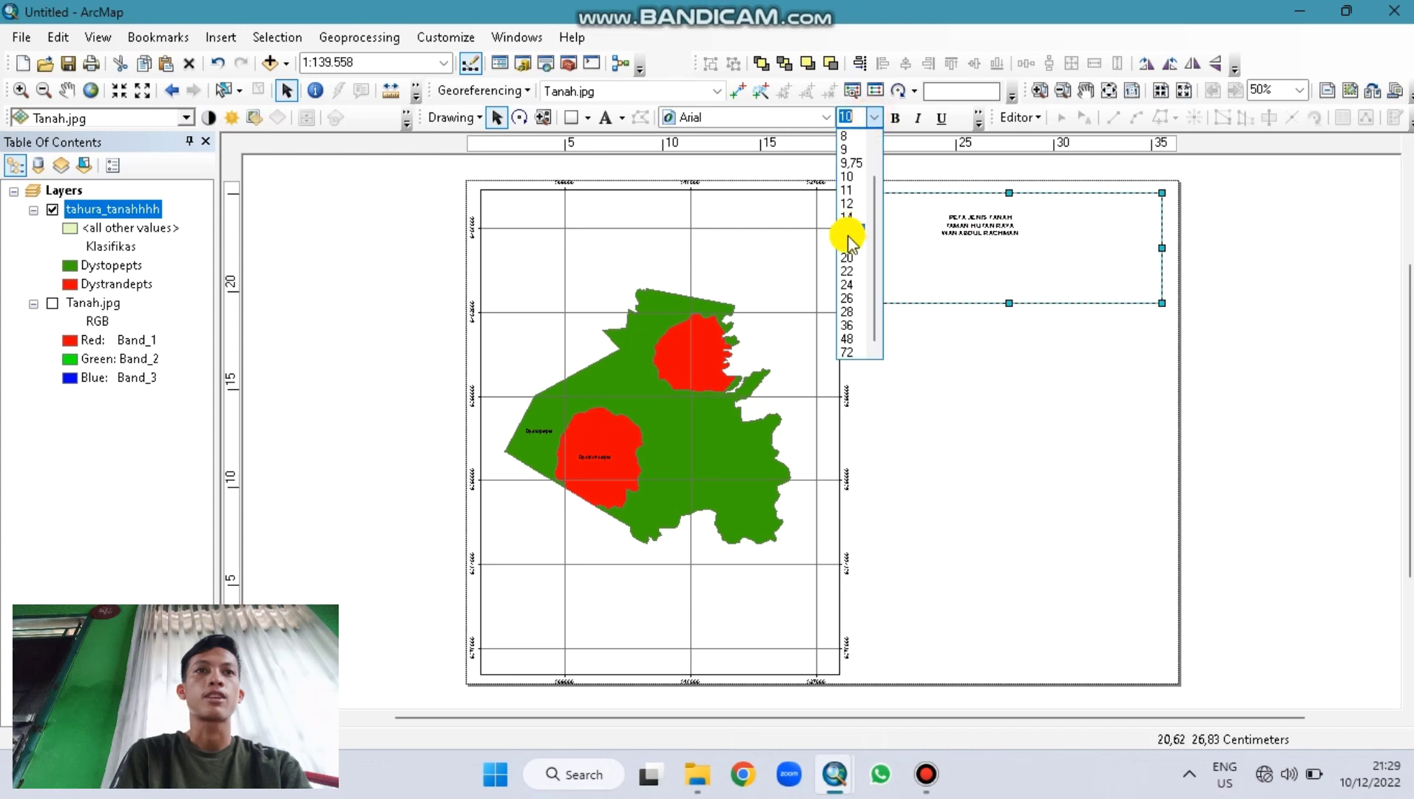
{"action": "left_click", "coordinate": [849, 257]}
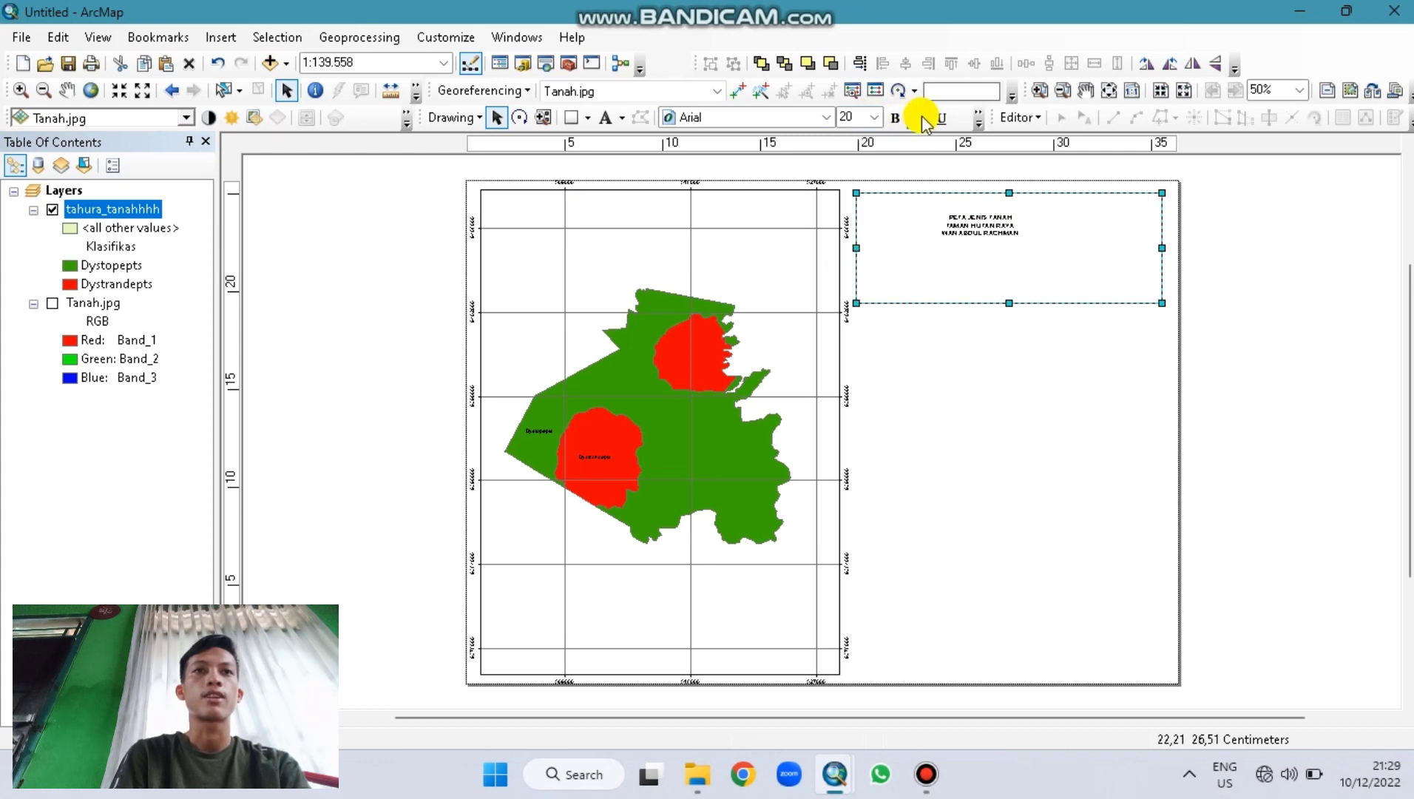
{"action": "left_click", "coordinate": [987, 226]}
{"action": "left_click", "coordinate": [875, 116]}
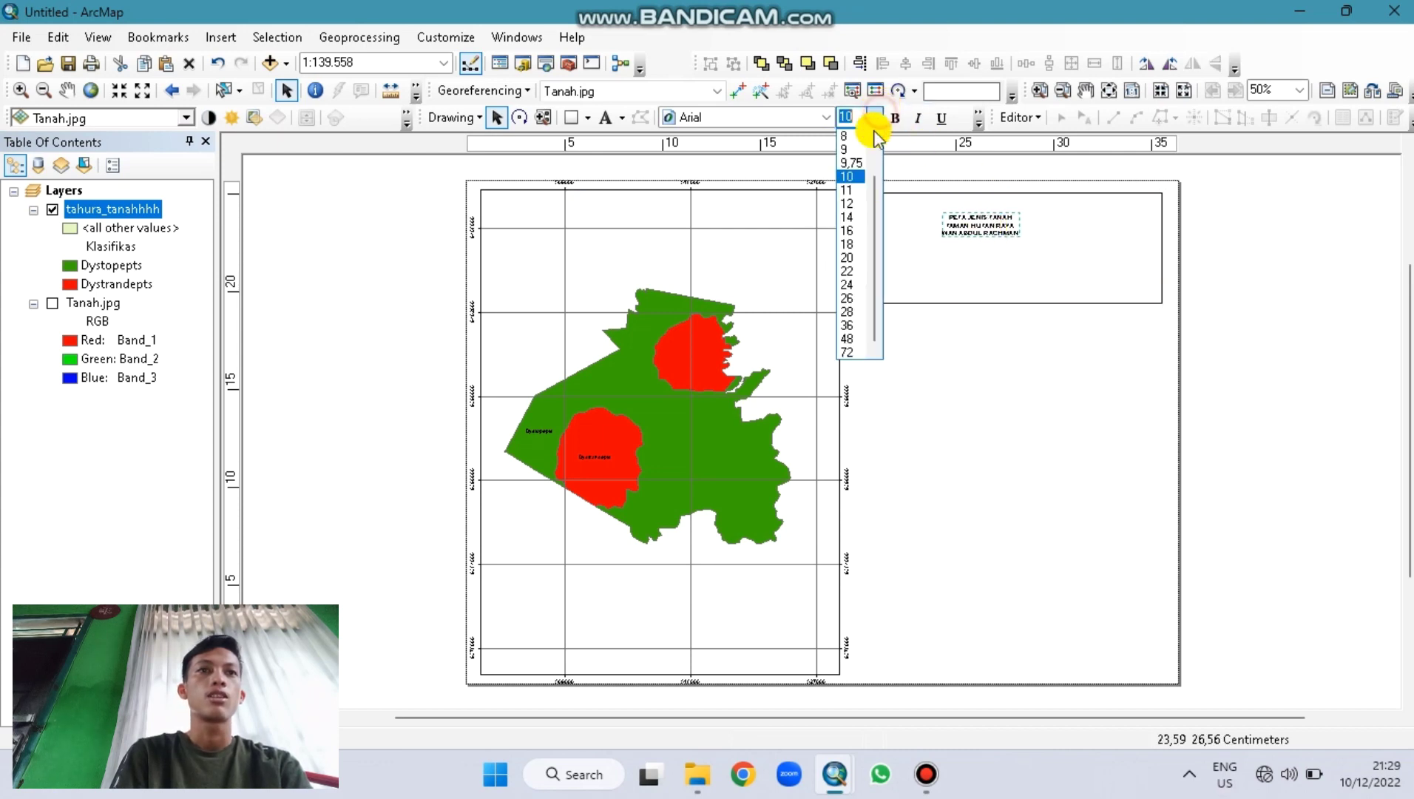
{"action": "left_click", "coordinate": [849, 256]}
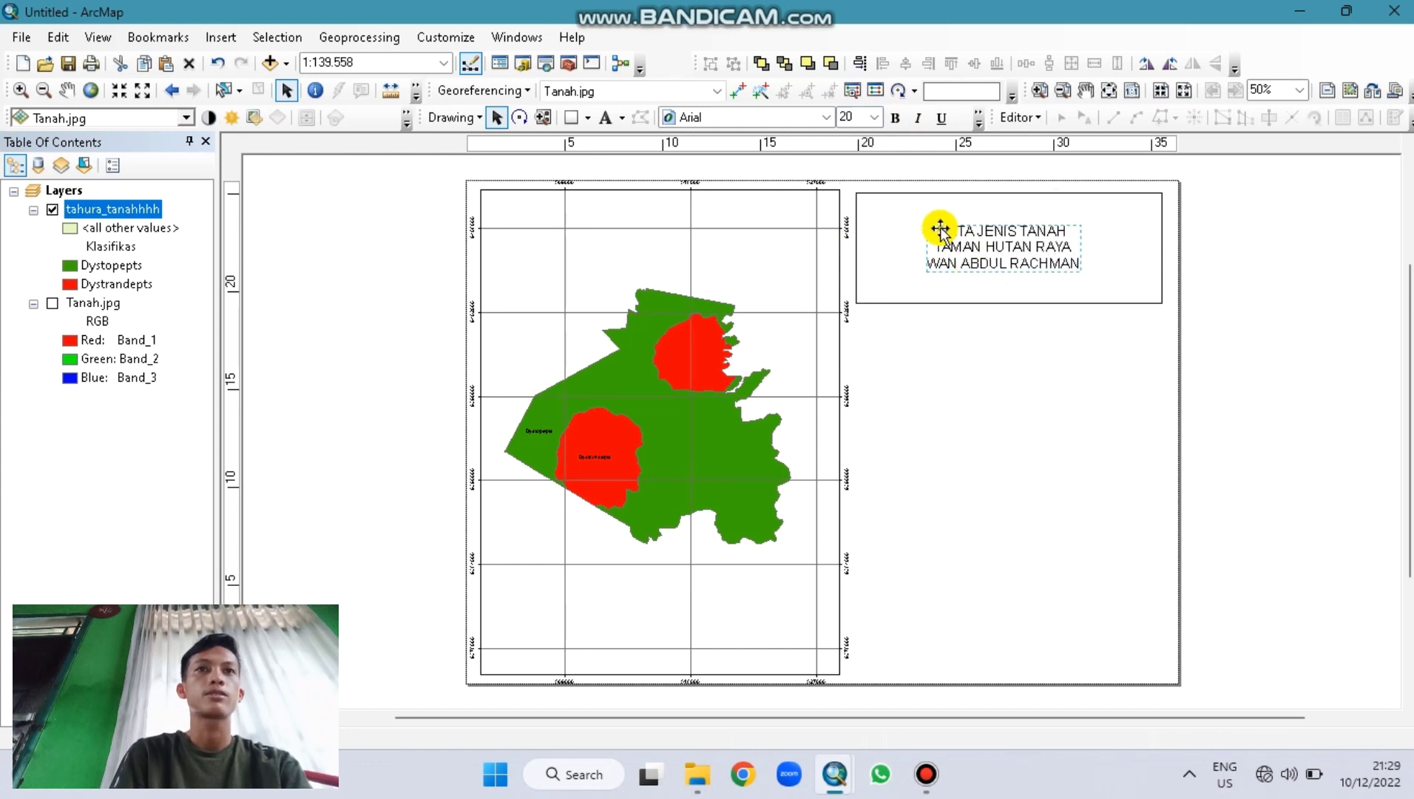
{"action": "left_click", "coordinate": [895, 122]}
Step: Change the title font to Arial Black and enlarge it to size 22
{"action": "left_click", "coordinate": [796, 117]}
{"action": "left_click", "coordinate": [745, 173]}
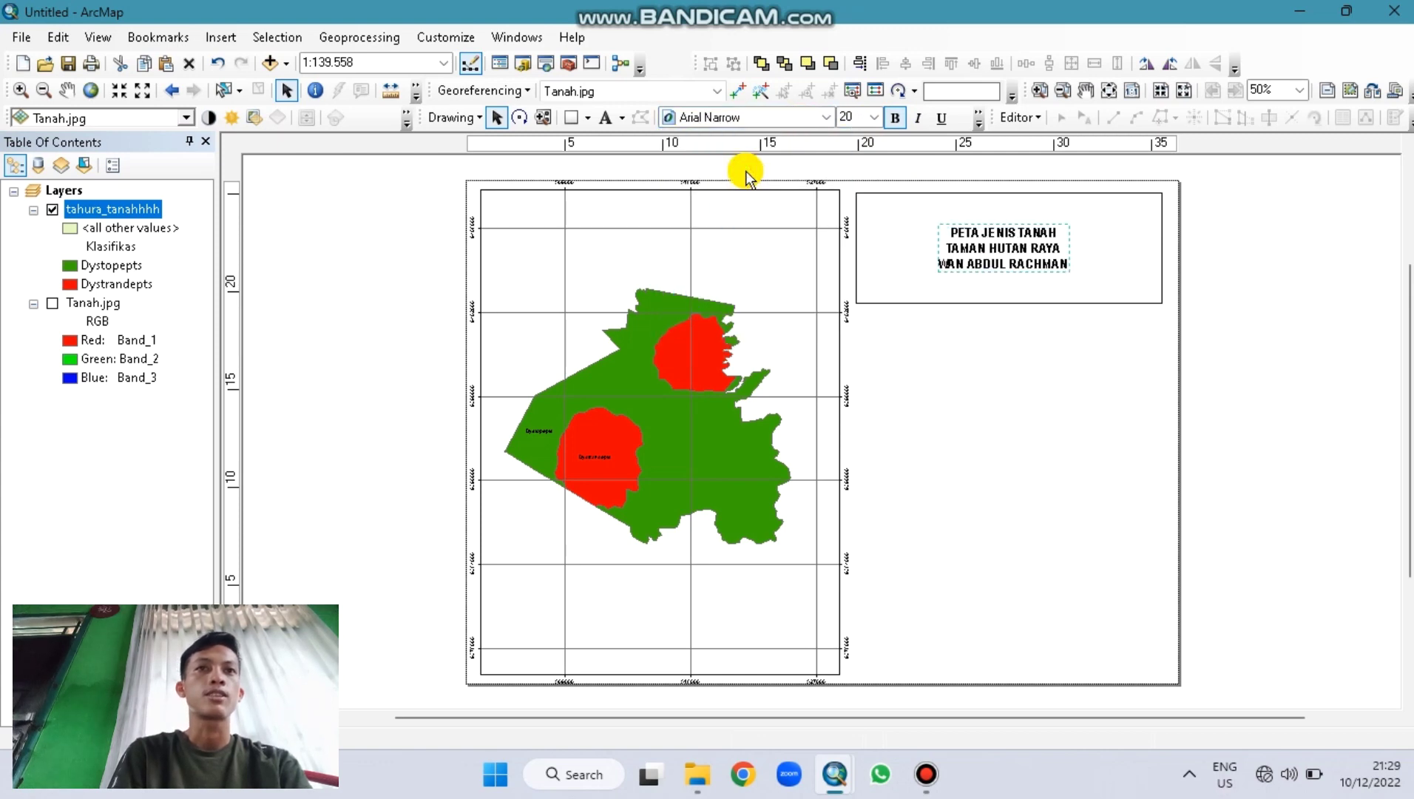
{"action": "left_click", "coordinate": [757, 120]}
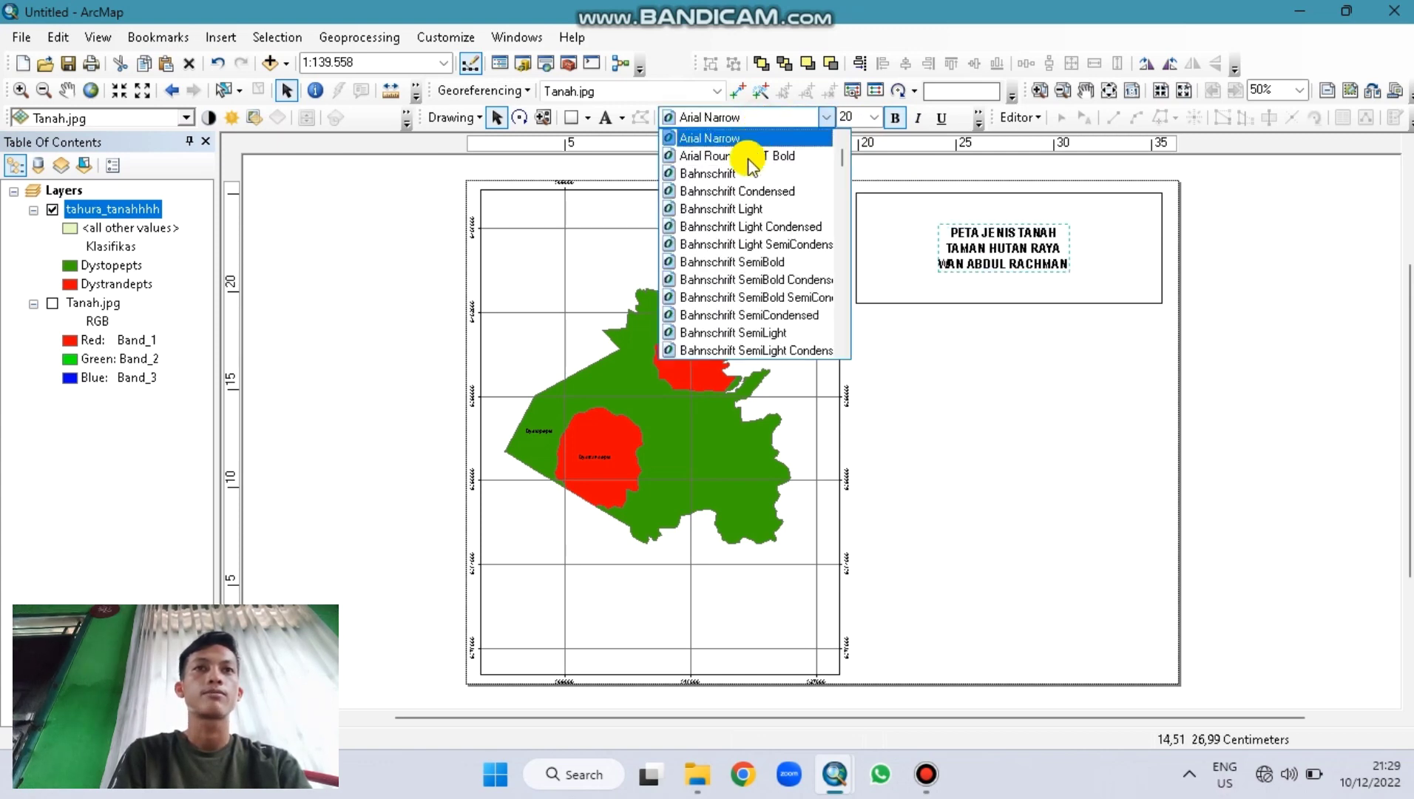
{"action": "scroll", "coordinate": [841, 147], "scroll_direction": "up", "scroll_amount": 2}
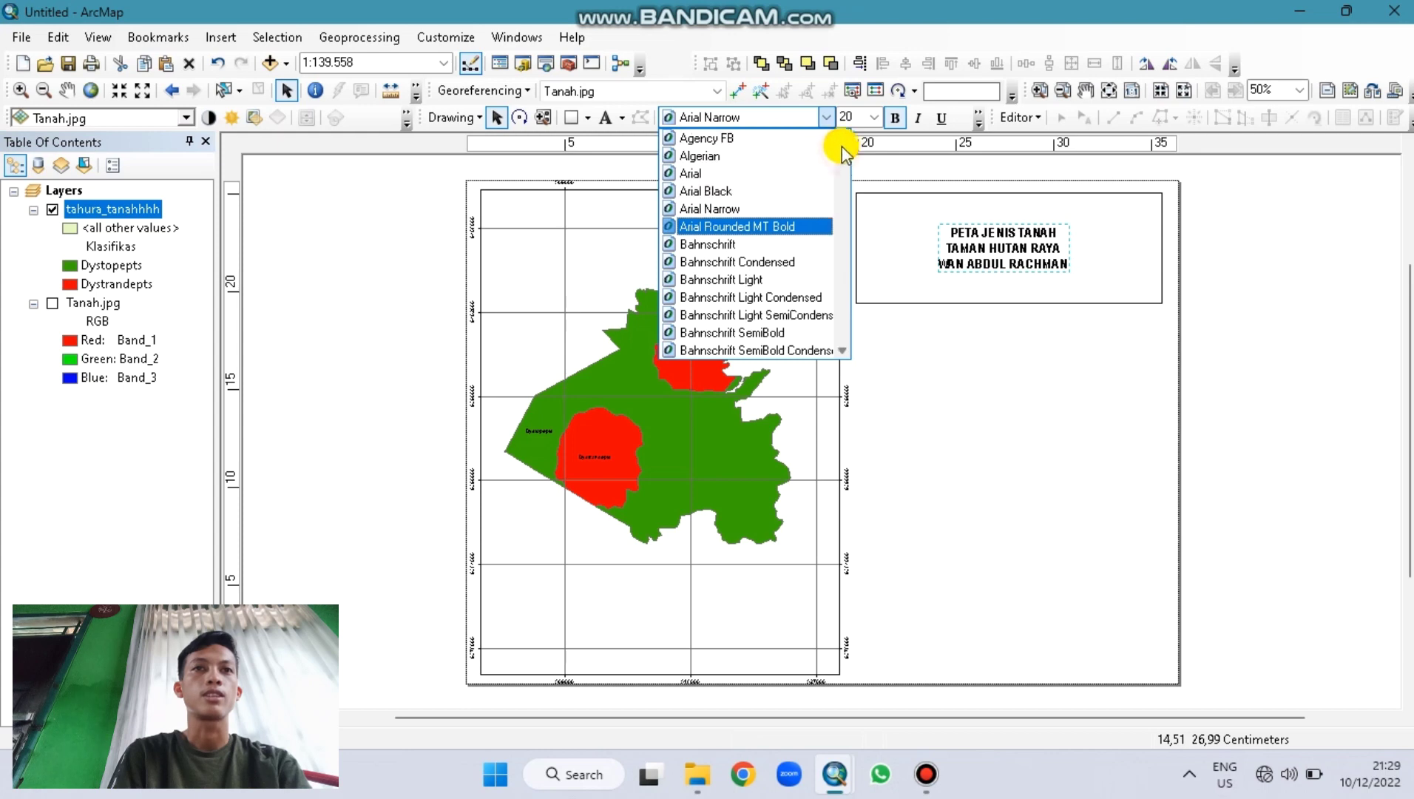
{"action": "left_click", "coordinate": [722, 176]}
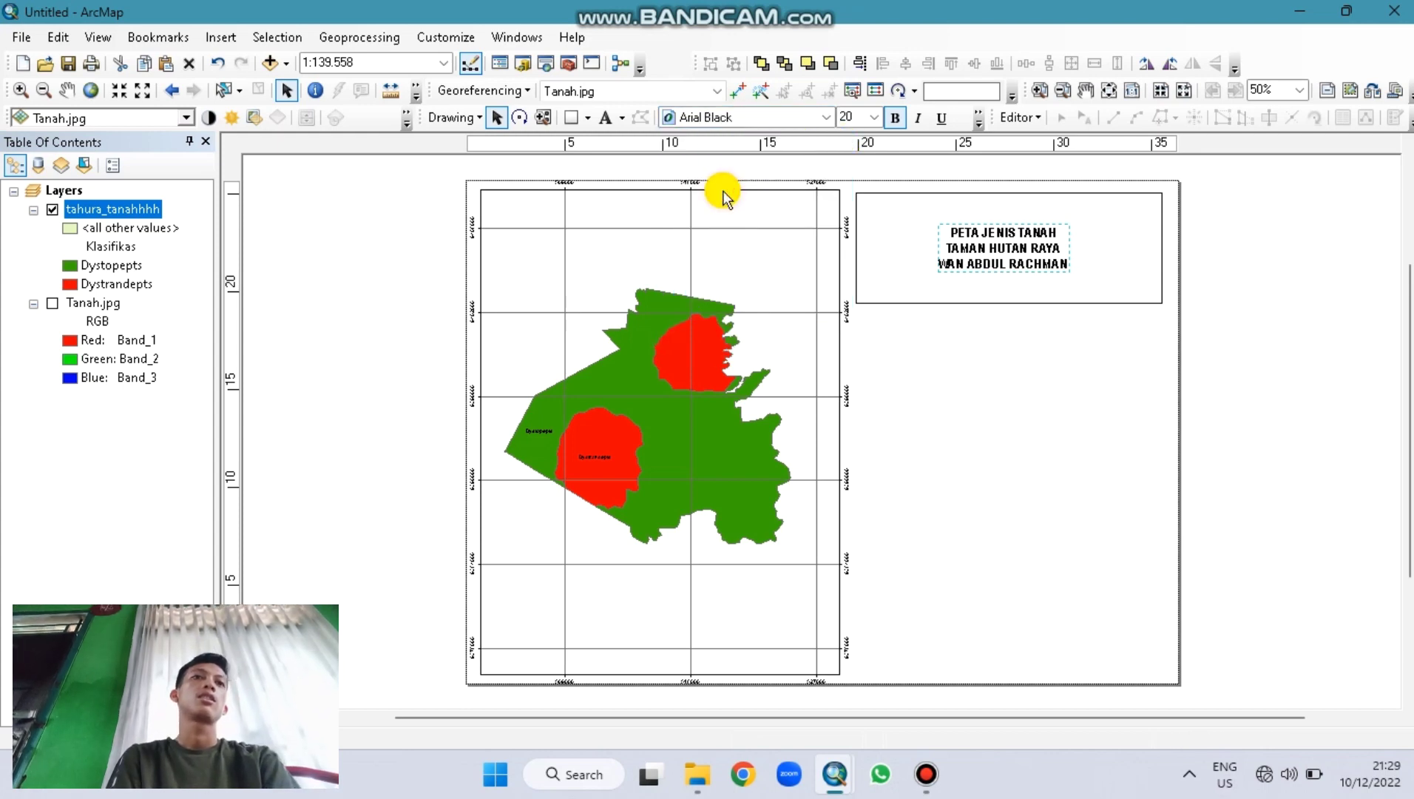
{"action": "key", "text": "Down"}
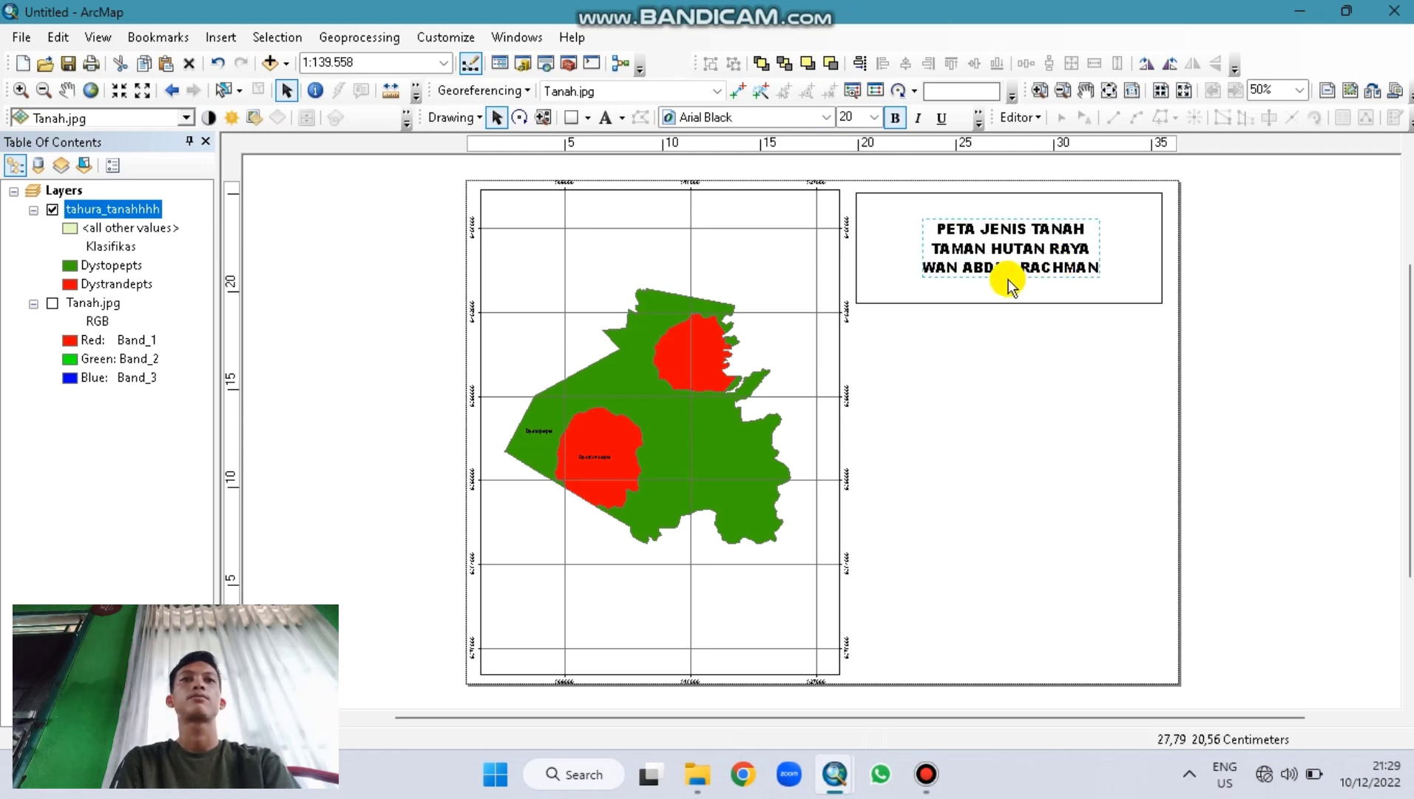
{"action": "left_click", "coordinate": [874, 117]}
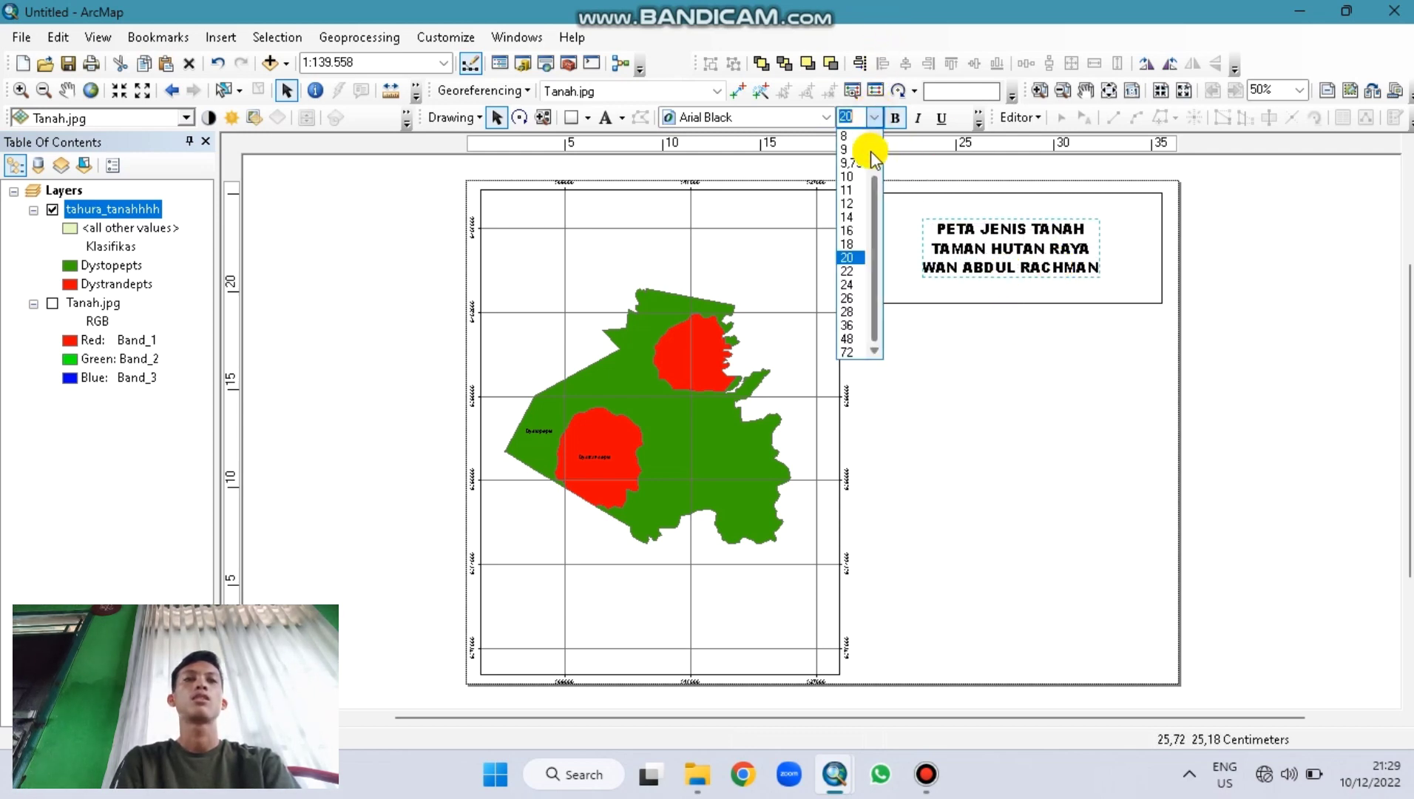
{"action": "left_click", "coordinate": [846, 257]}
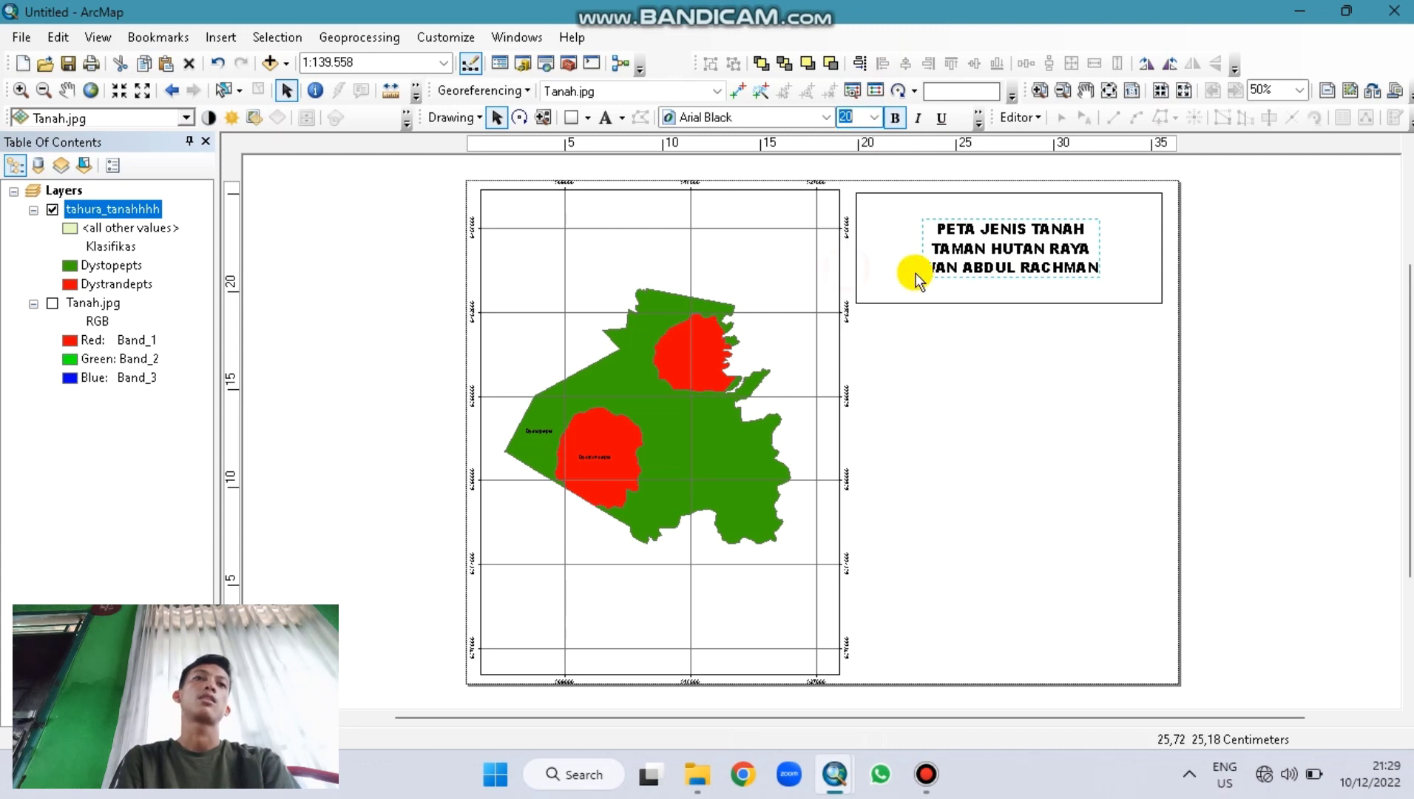
Step: Nudge the title text up in its frame and duplicate the frame as an empty box below
{"action": "left_click", "coordinate": [971, 256]}
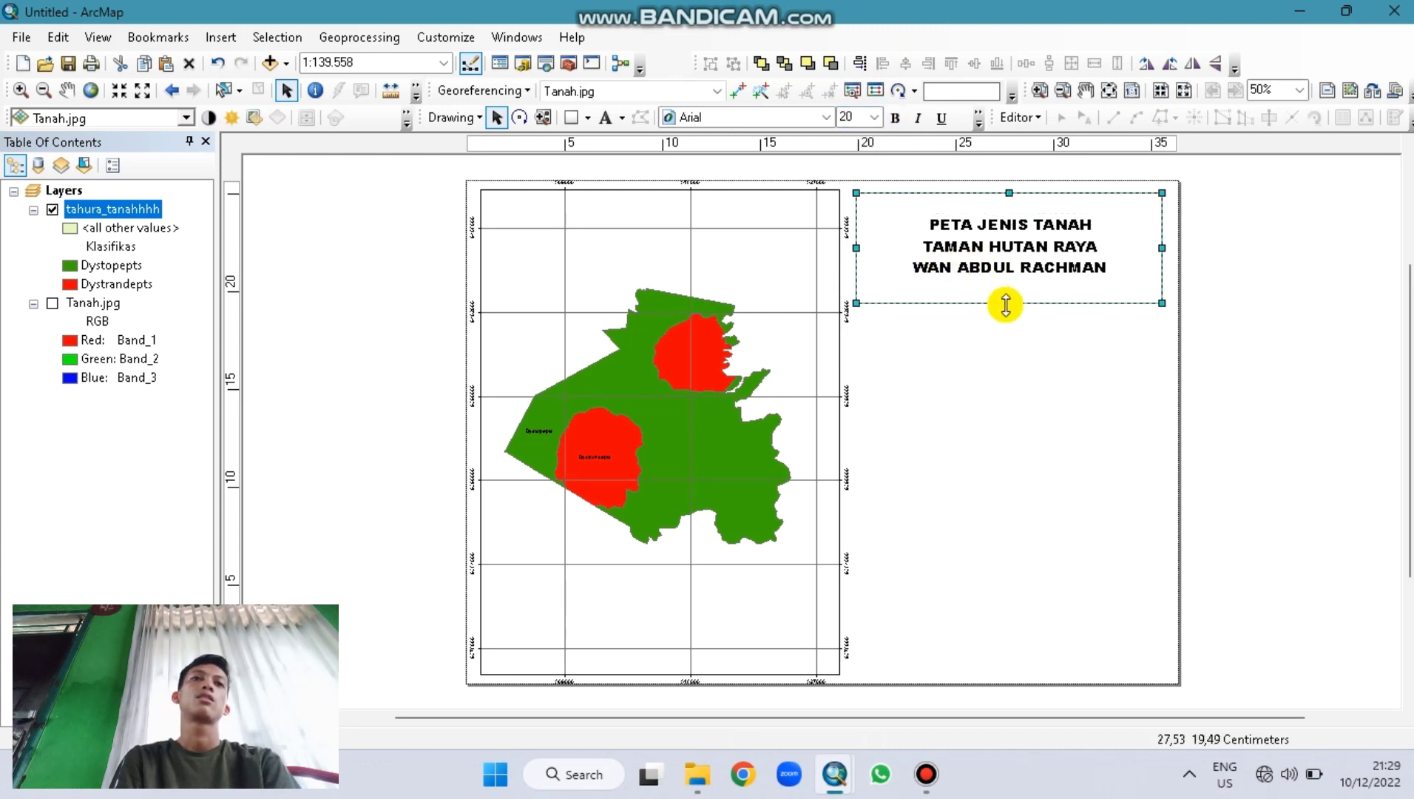
{"action": "left_click", "coordinate": [1023, 256]}
{"action": "left_click_drag", "start_coordinate": [1023, 256], "coordinate": [1019, 245]}
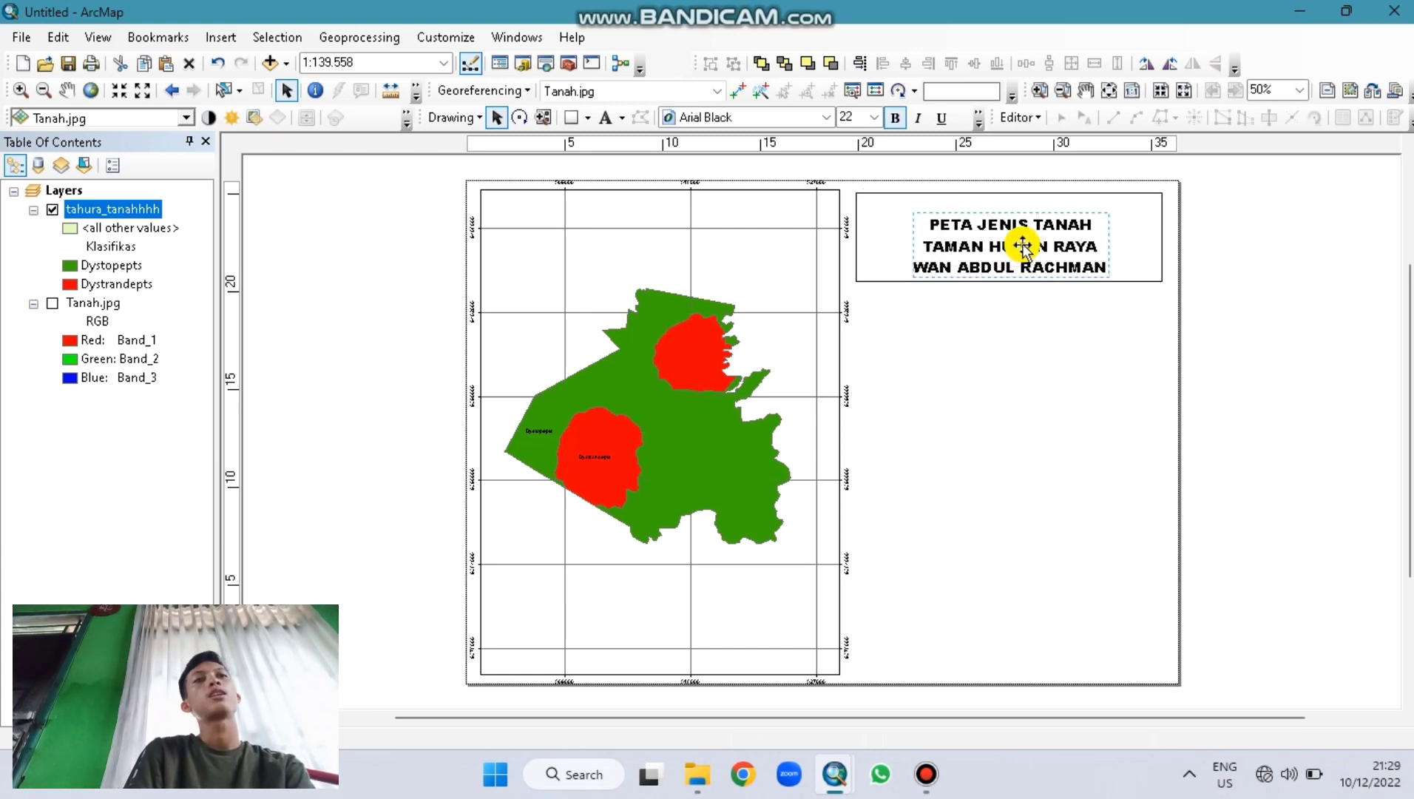
{"action": "left_click", "coordinate": [1109, 265]}
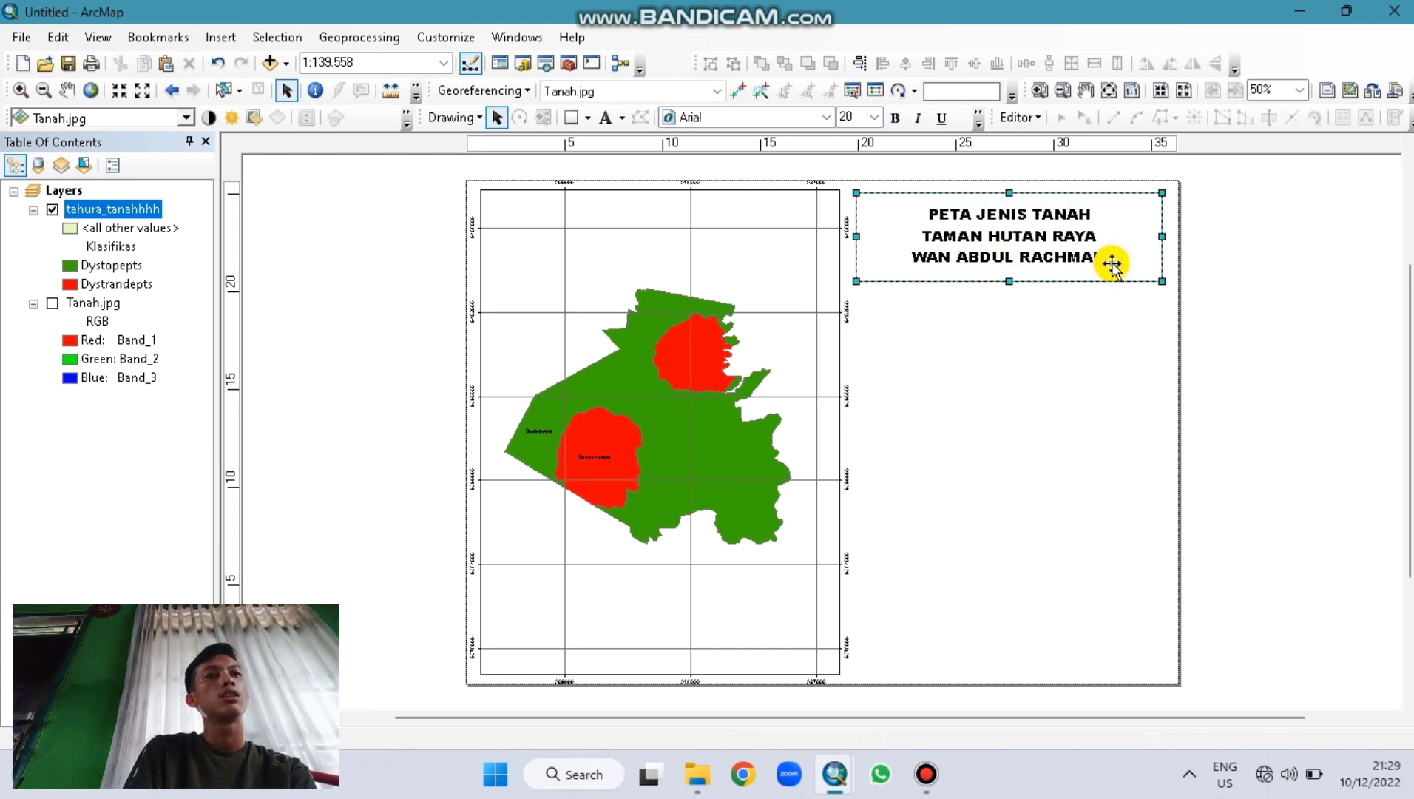
{"action": "left_click_drag", "start_coordinate": [1112, 264], "coordinate": [1098, 347]}
{"action": "left_click", "coordinate": [1010, 423]}
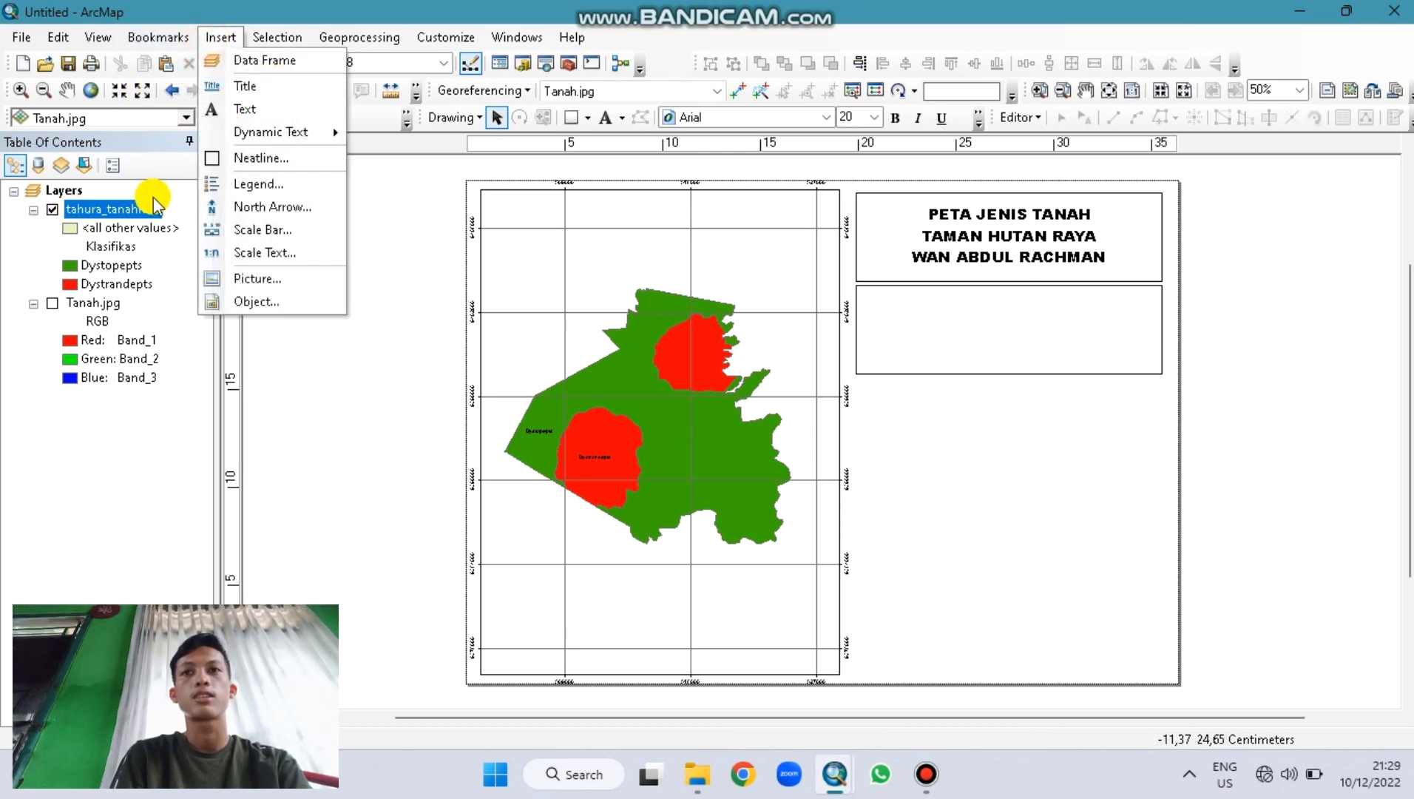
{"action": "left_click", "coordinate": [214, 207]}
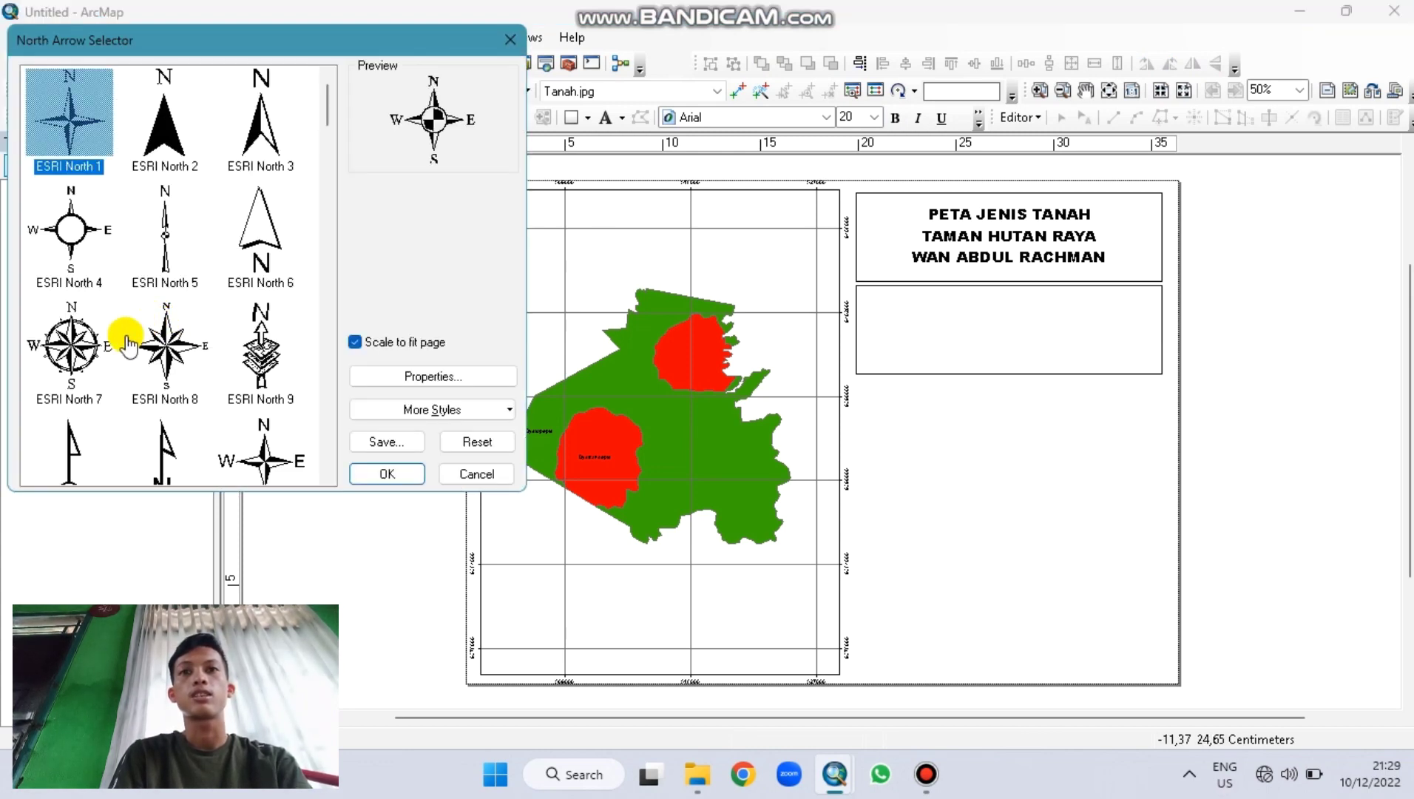
Step: Insert the ESRI North 7 compass-rose north arrow and move it into the box under the title
{"action": "left_click", "coordinate": [83, 346]}
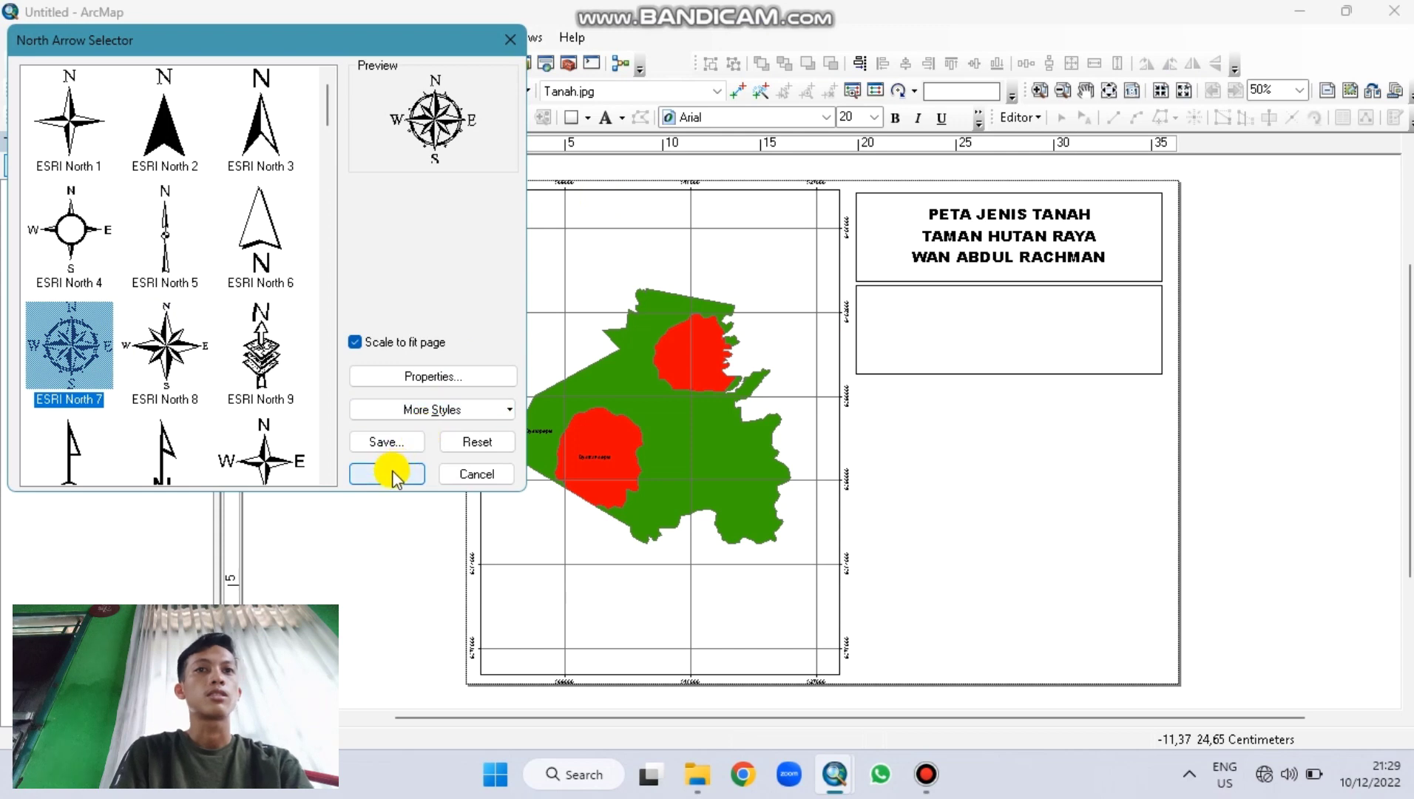
{"action": "left_click", "coordinate": [390, 472]}
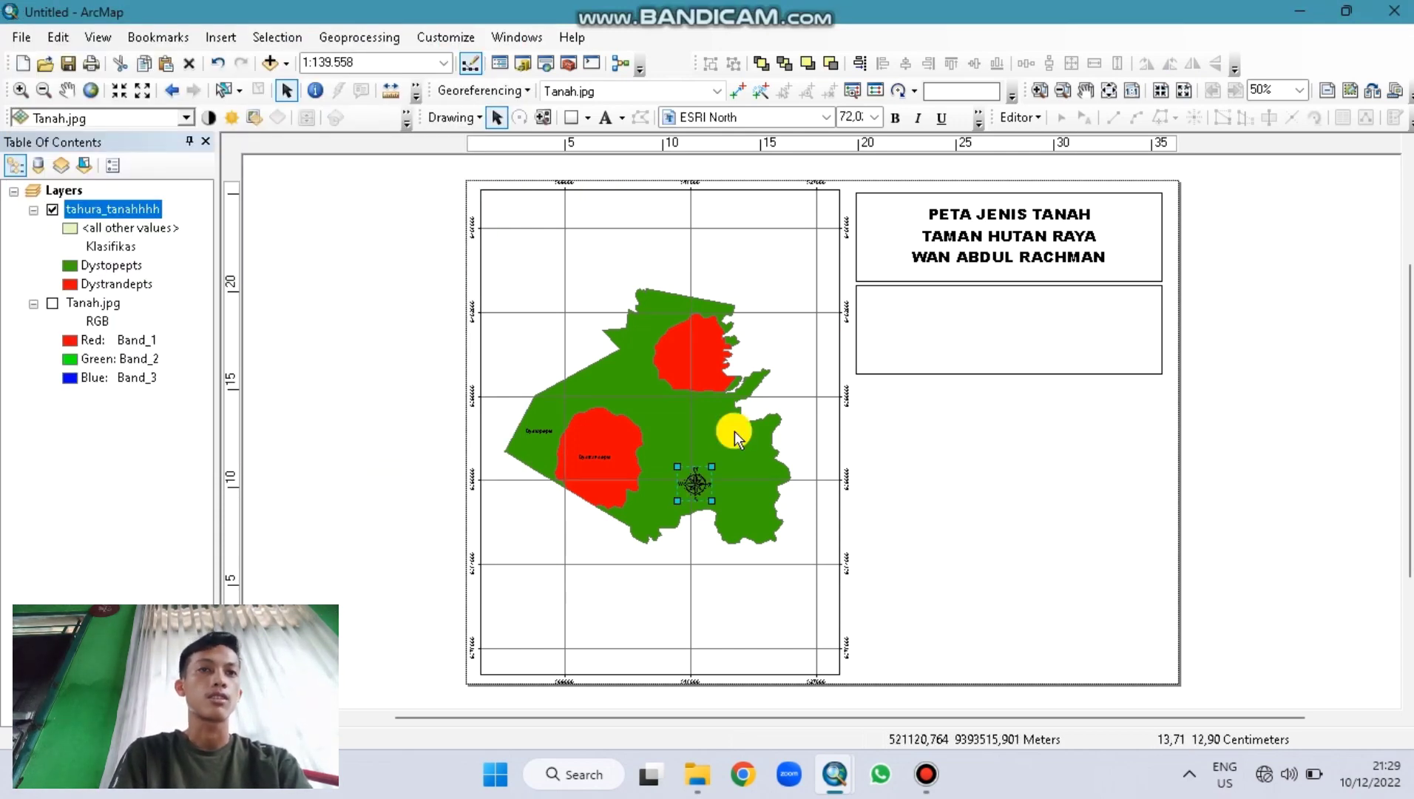
{"action": "left_click_drag", "start_coordinate": [884, 333], "coordinate": [885, 333]}
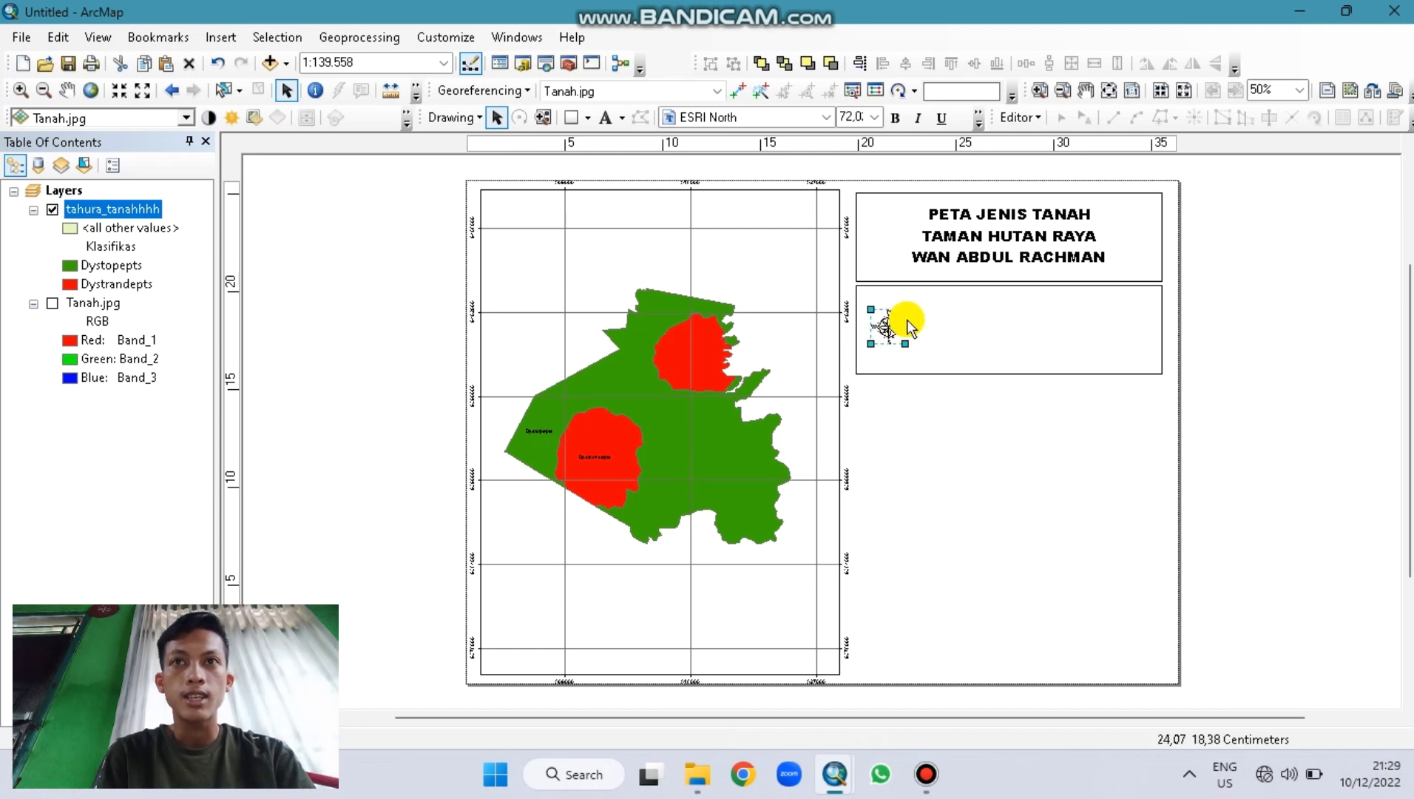
{"action": "left_click", "coordinate": [226, 37]}
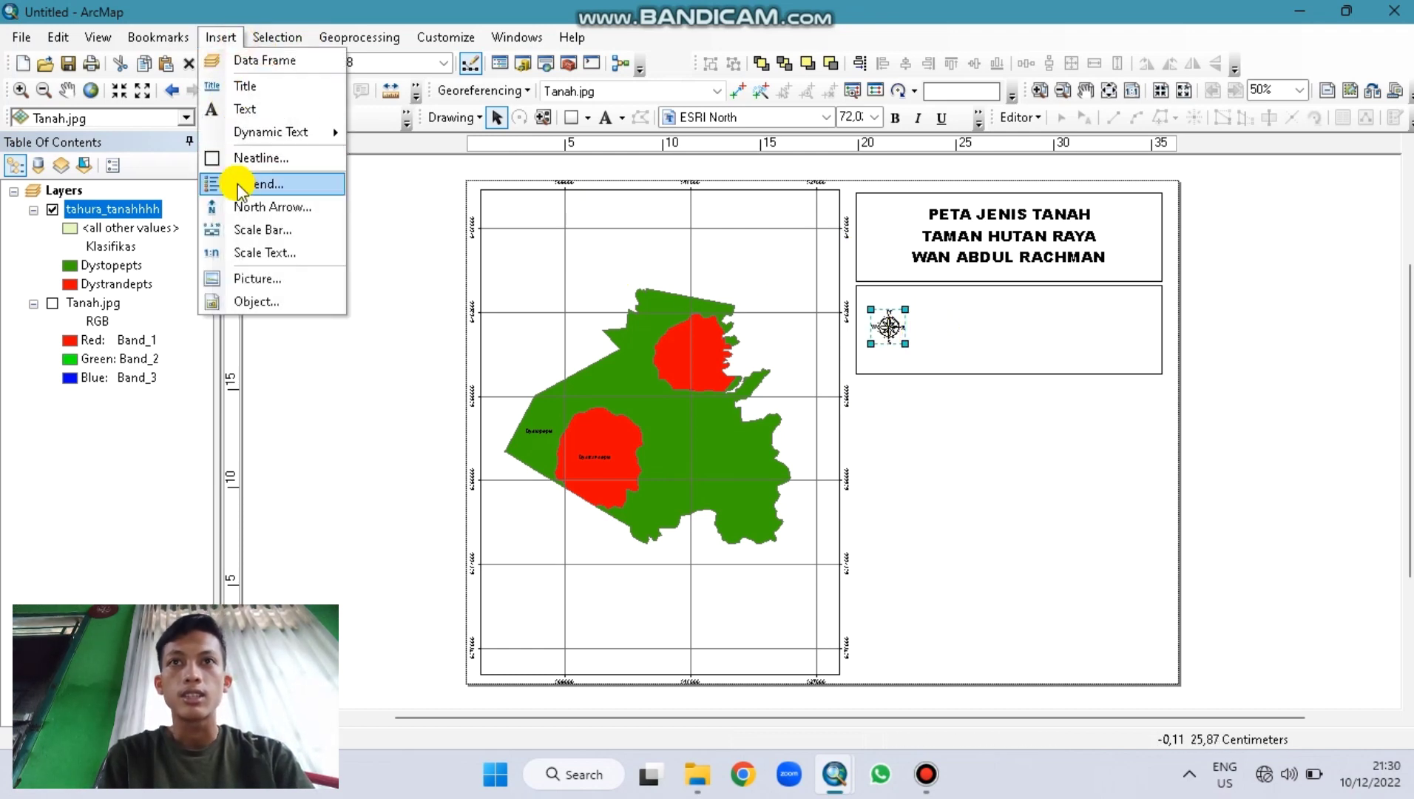
{"action": "left_click", "coordinate": [244, 207]}
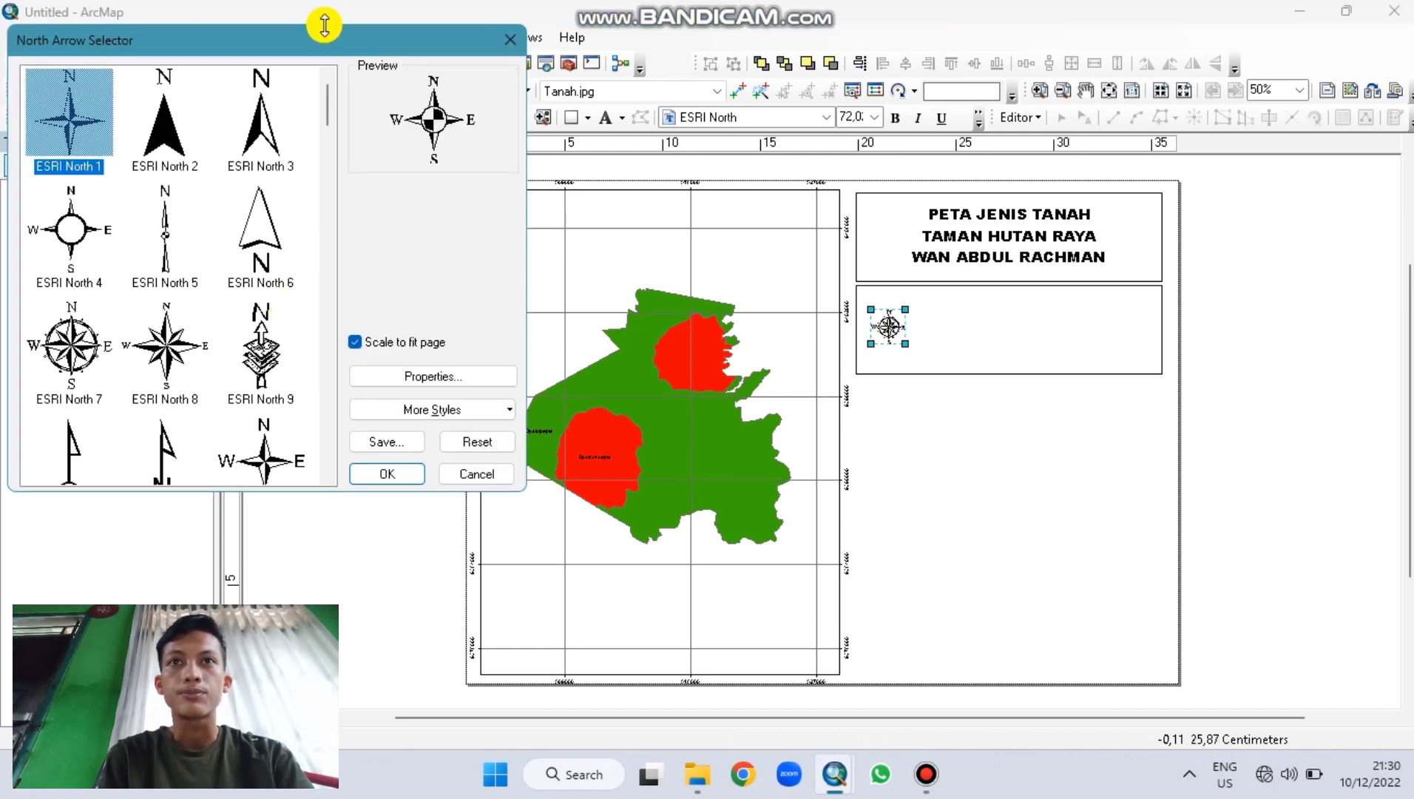
{"action": "left_click", "coordinate": [506, 41]}
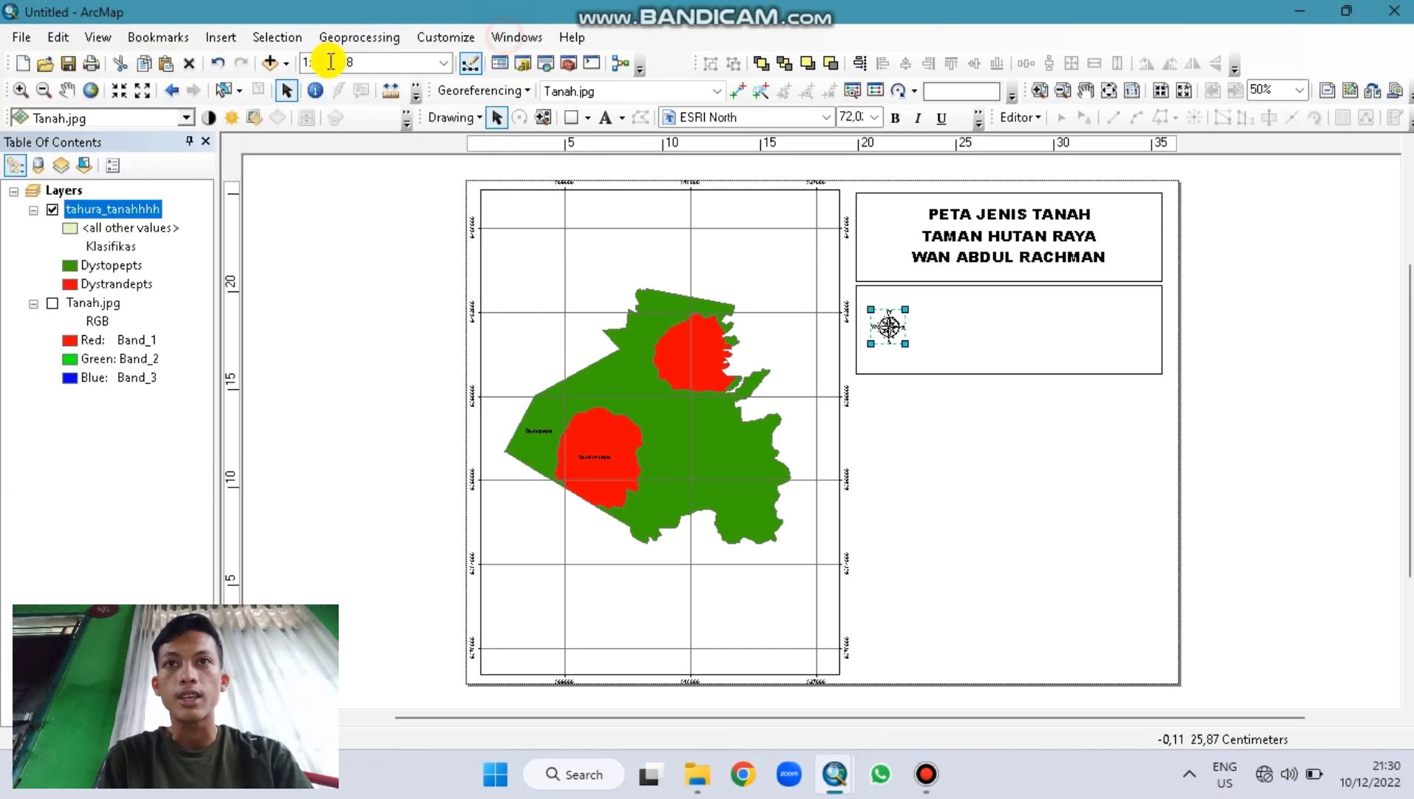
{"action": "left_click", "coordinate": [222, 37]}
Step: Insert an Alternating Scale Bar 1 and place it beside the north arrow
{"action": "left_click", "coordinate": [238, 226]}
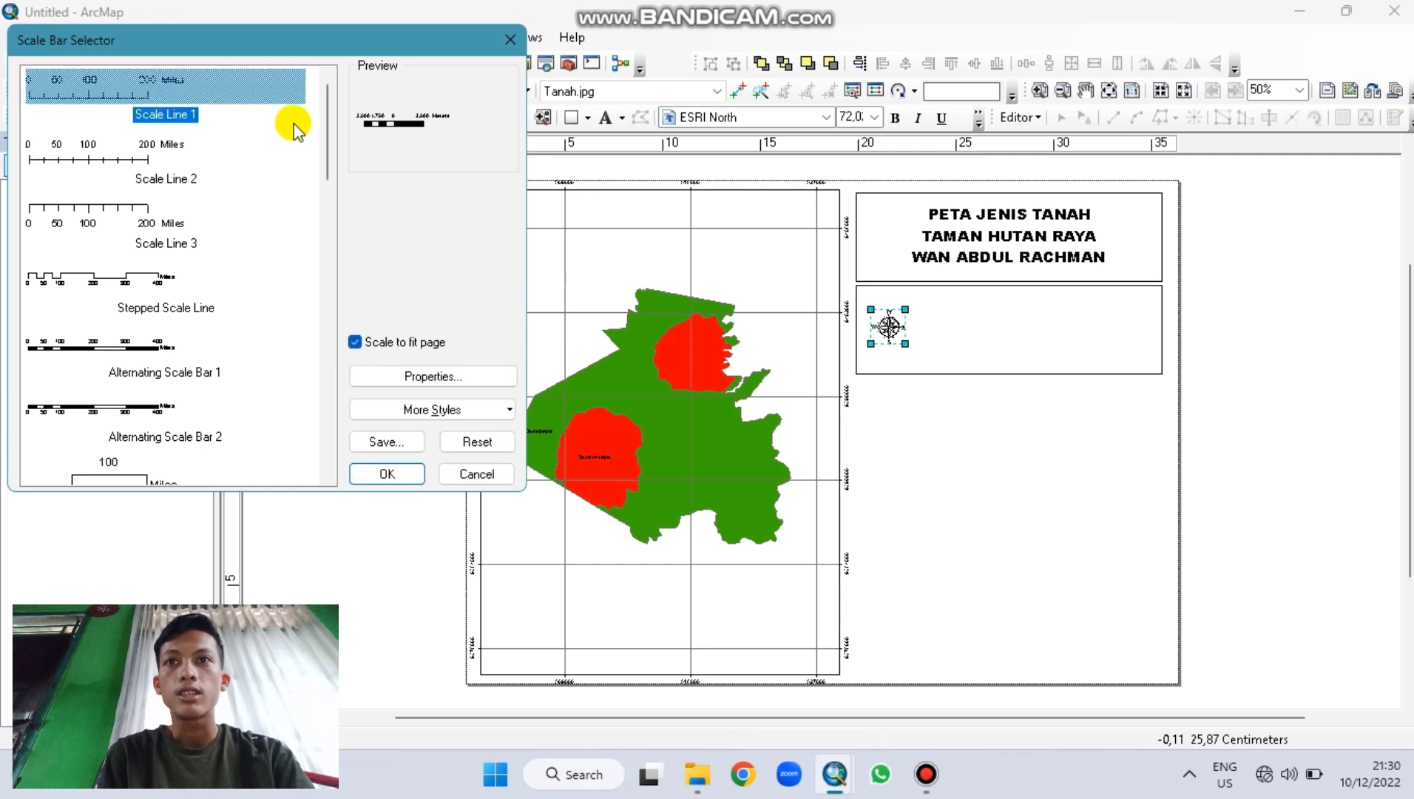
{"action": "left_click_drag", "start_coordinate": [327, 127], "coordinate": [326, 143]}
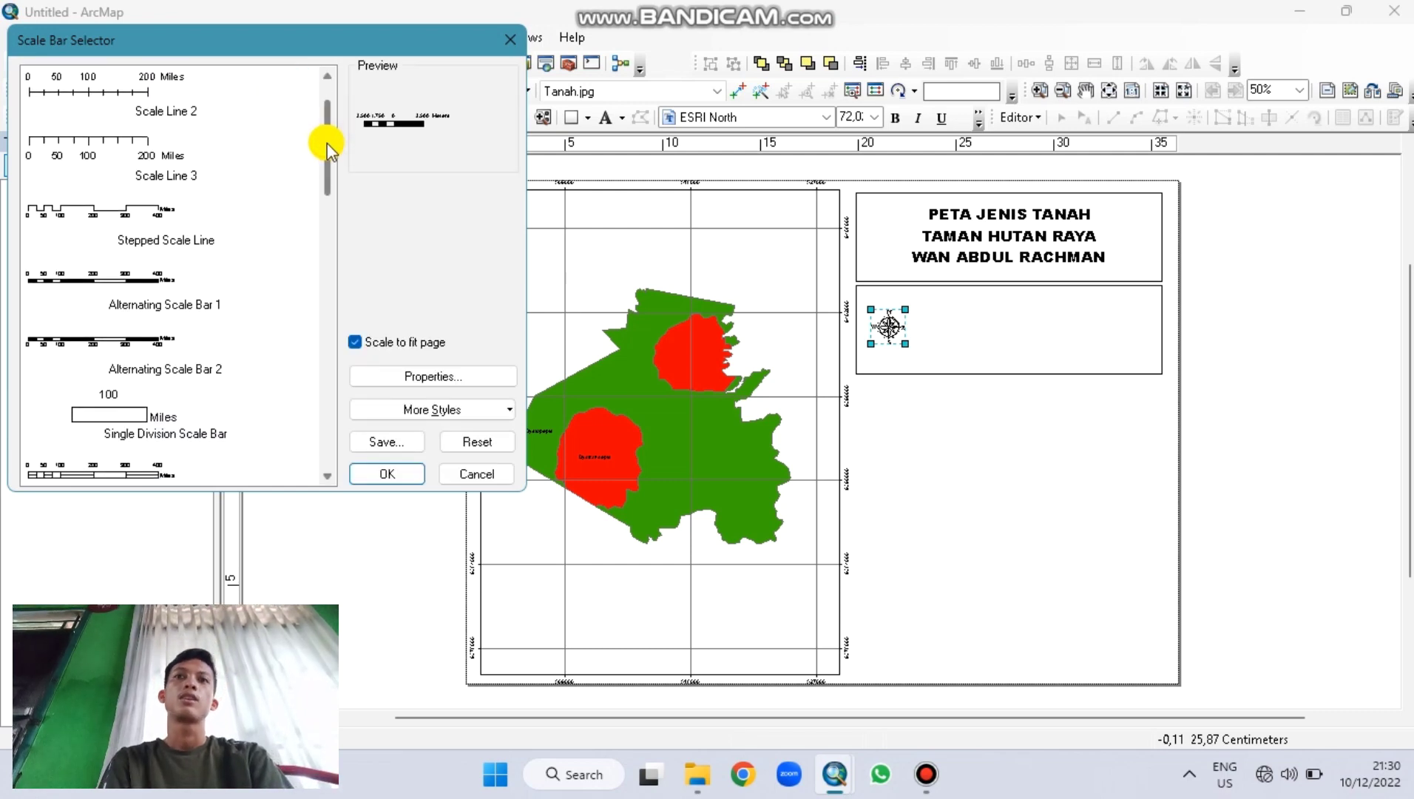
{"action": "left_click", "coordinate": [145, 272]}
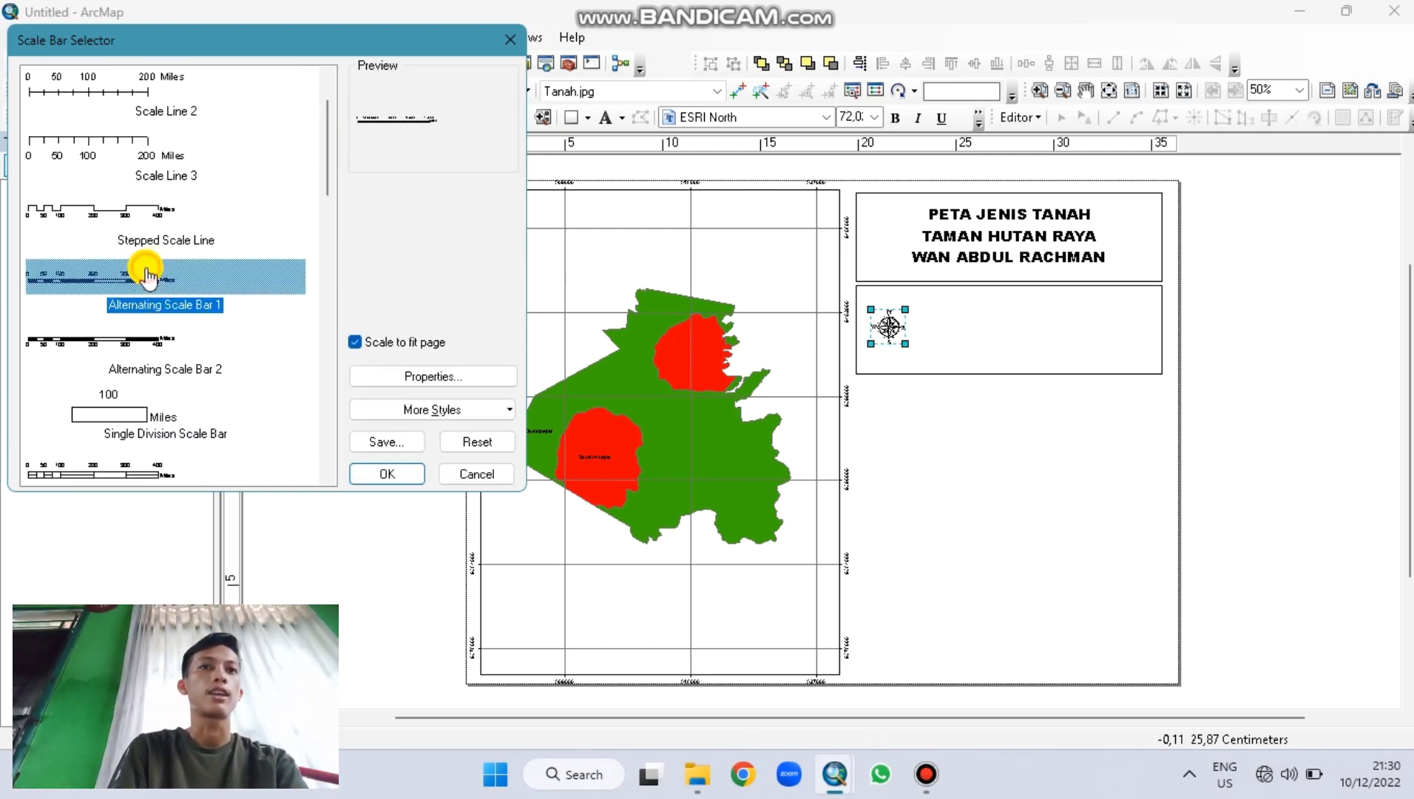
{"action": "left_click", "coordinate": [404, 473]}
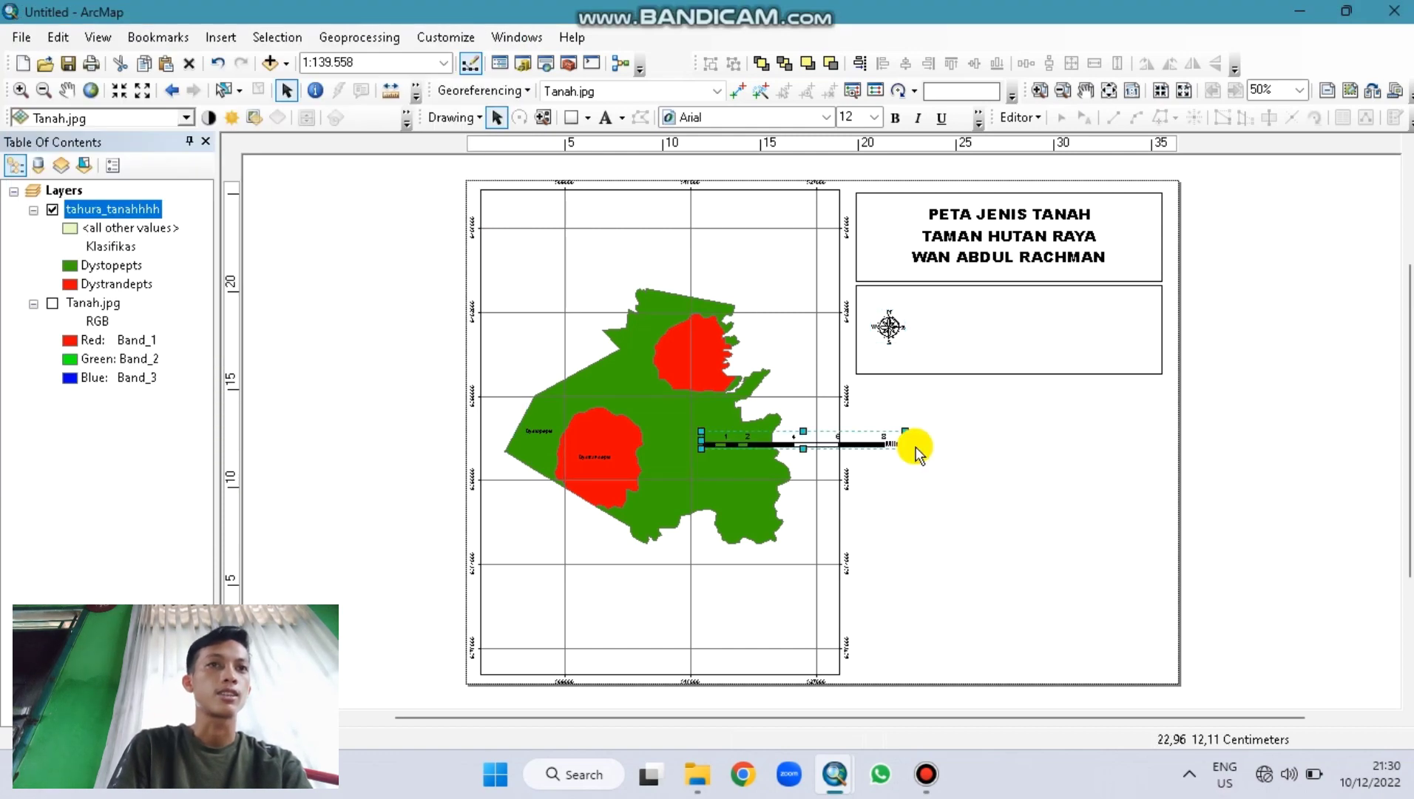
{"action": "left_click_drag", "start_coordinate": [826, 439], "coordinate": [1045, 326]}
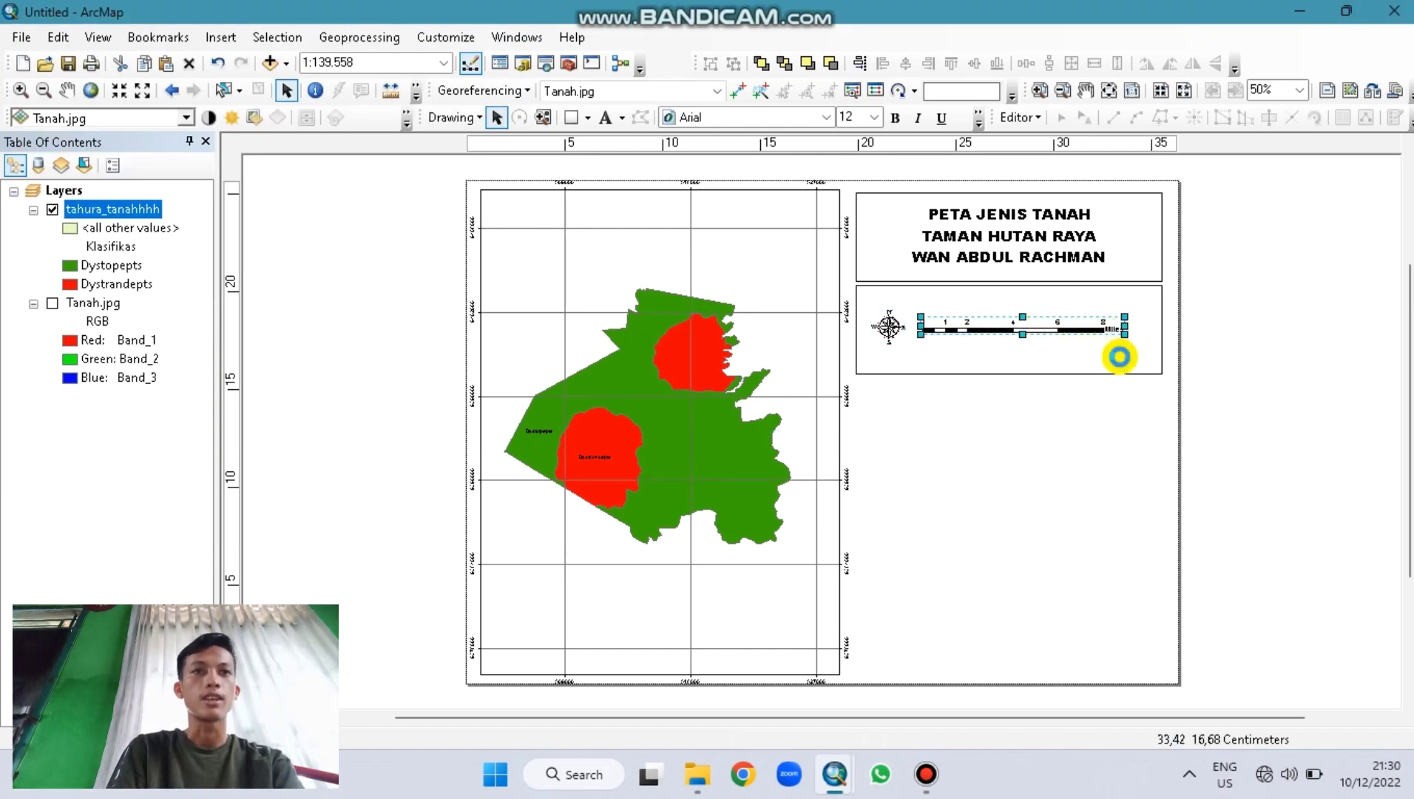
{"action": "key", "text": "Right"}
{"action": "key", "text": "Right"}
{"action": "key", "text": "Right"}
{"action": "key", "text": "Right"}
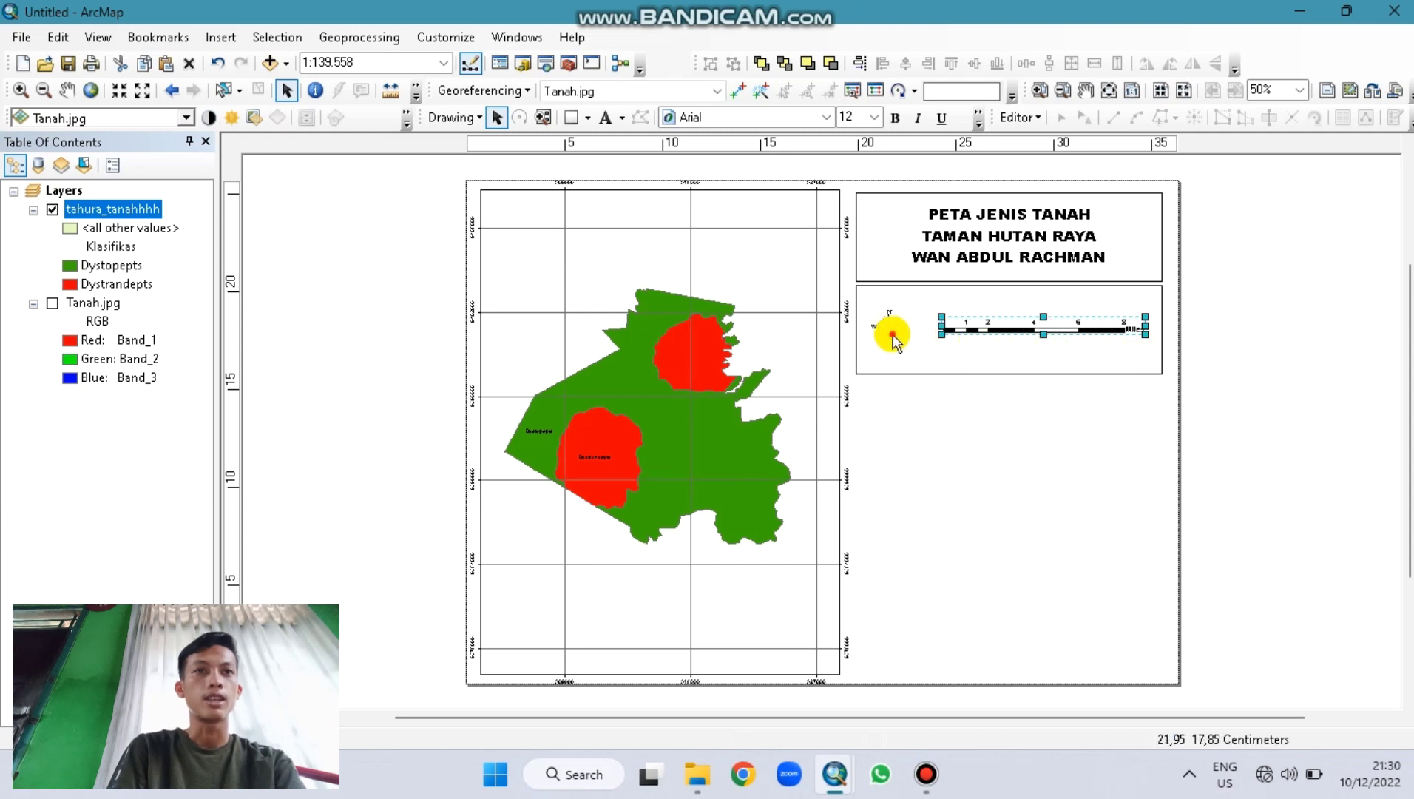
Step: Enlarge the north arrow, fit its box around arrow and scale bar, and add a box below
{"action": "left_click", "coordinate": [897, 335]}
{"action": "left_click_drag", "start_coordinate": [916, 349], "coordinate": [903, 330]}
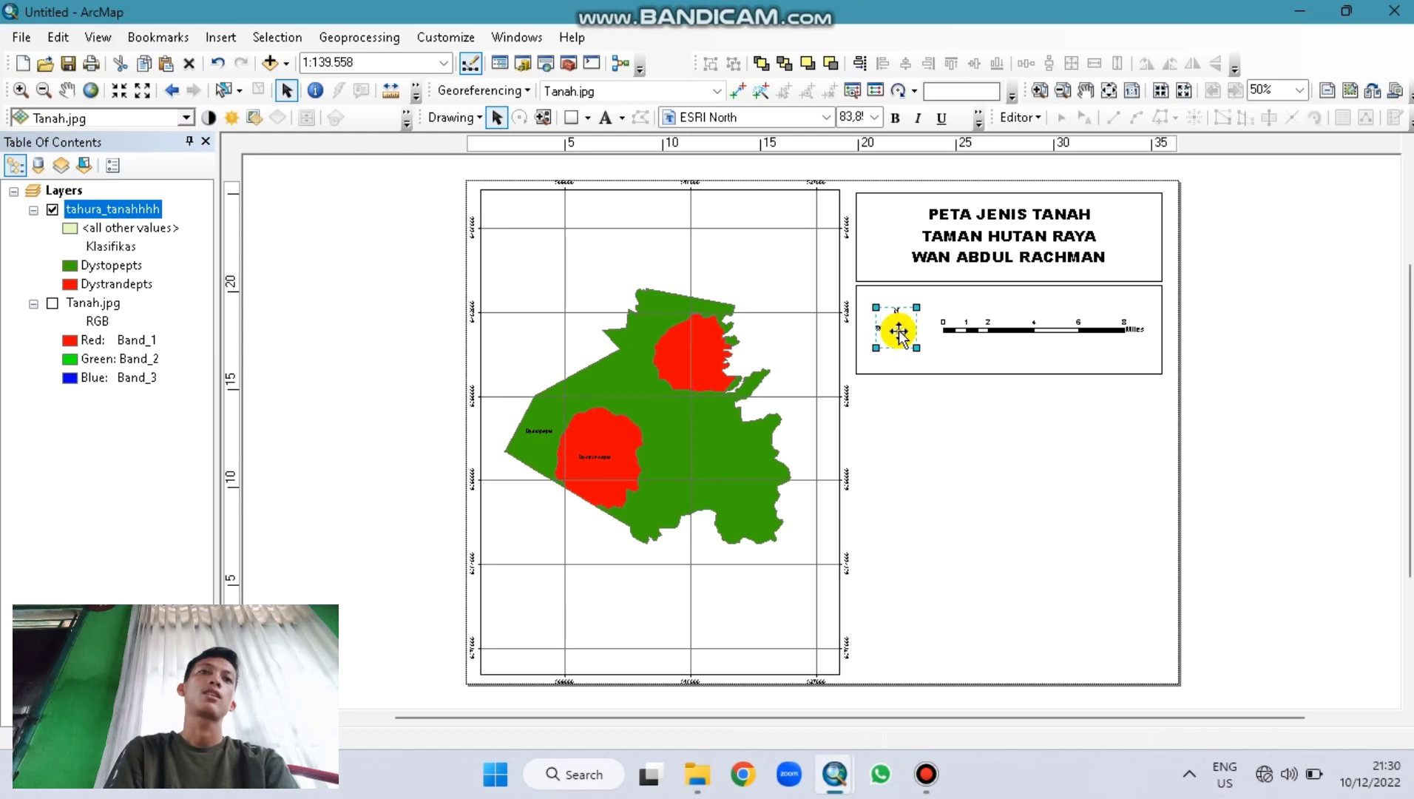
{"action": "left_click", "coordinate": [967, 368]}
{"action": "left_click_drag", "start_coordinate": [1003, 370], "coordinate": [1010, 357]}
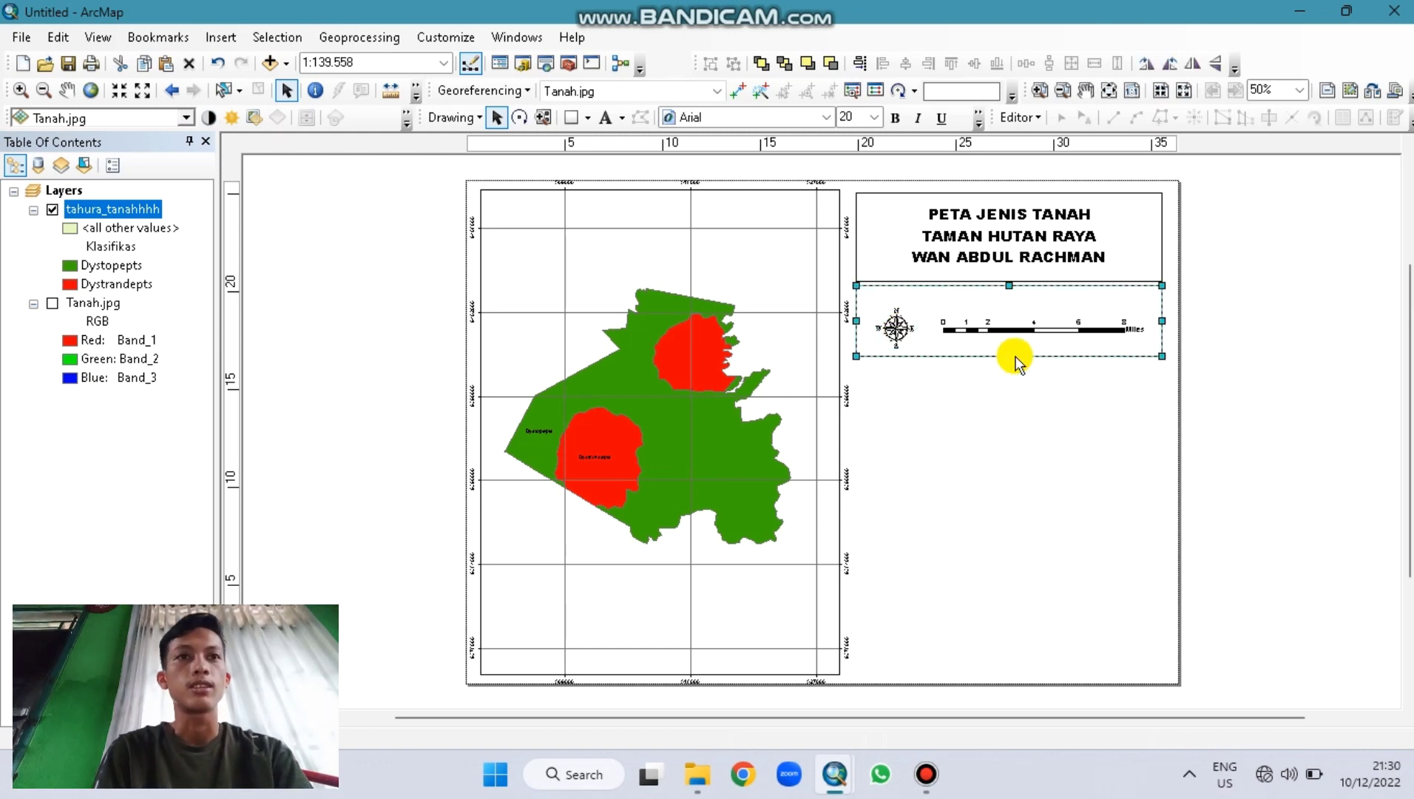
{"action": "left_click", "coordinate": [898, 332]}
{"action": "left_click_drag", "start_coordinate": [897, 333], "coordinate": [898, 331]}
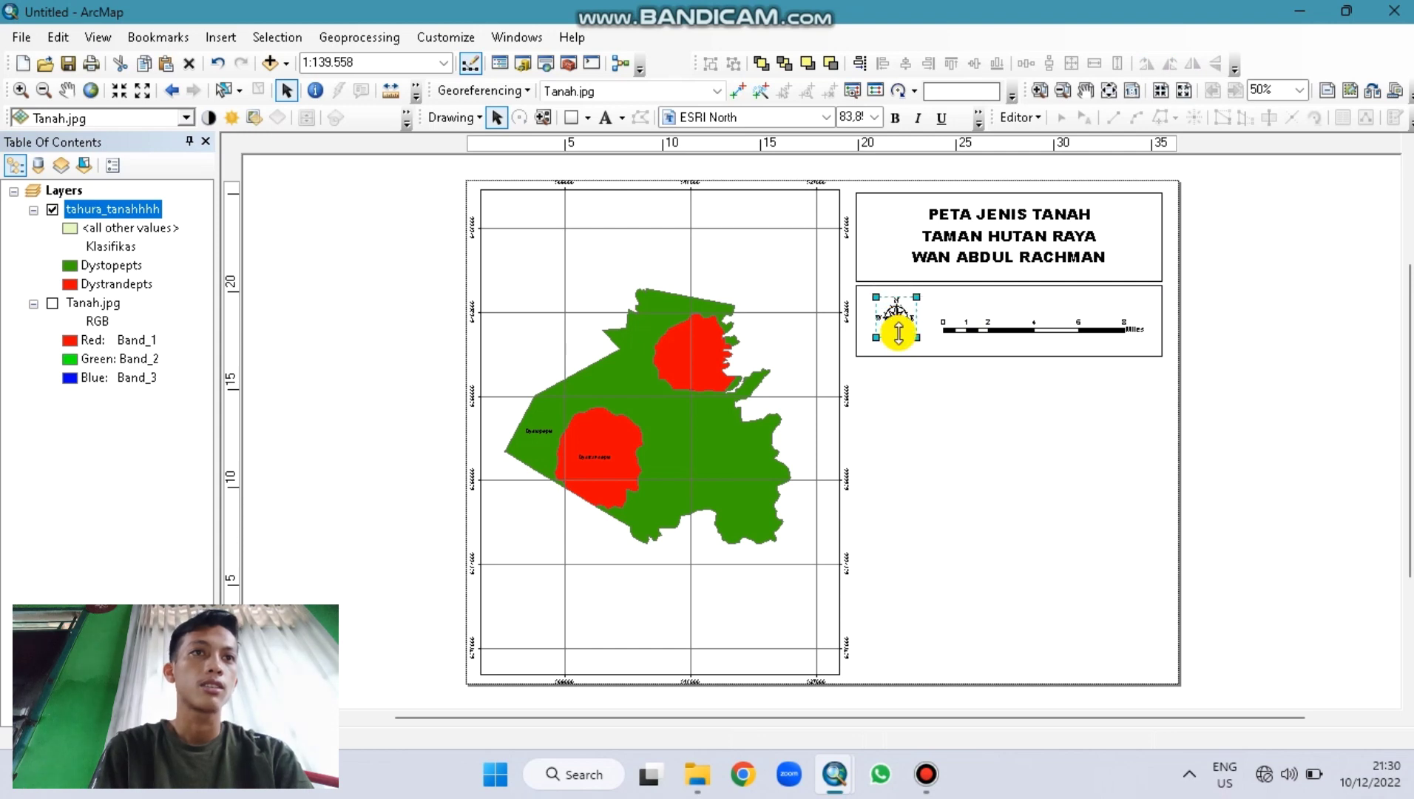
{"action": "left_click_drag", "start_coordinate": [994, 329], "coordinate": [994, 319]}
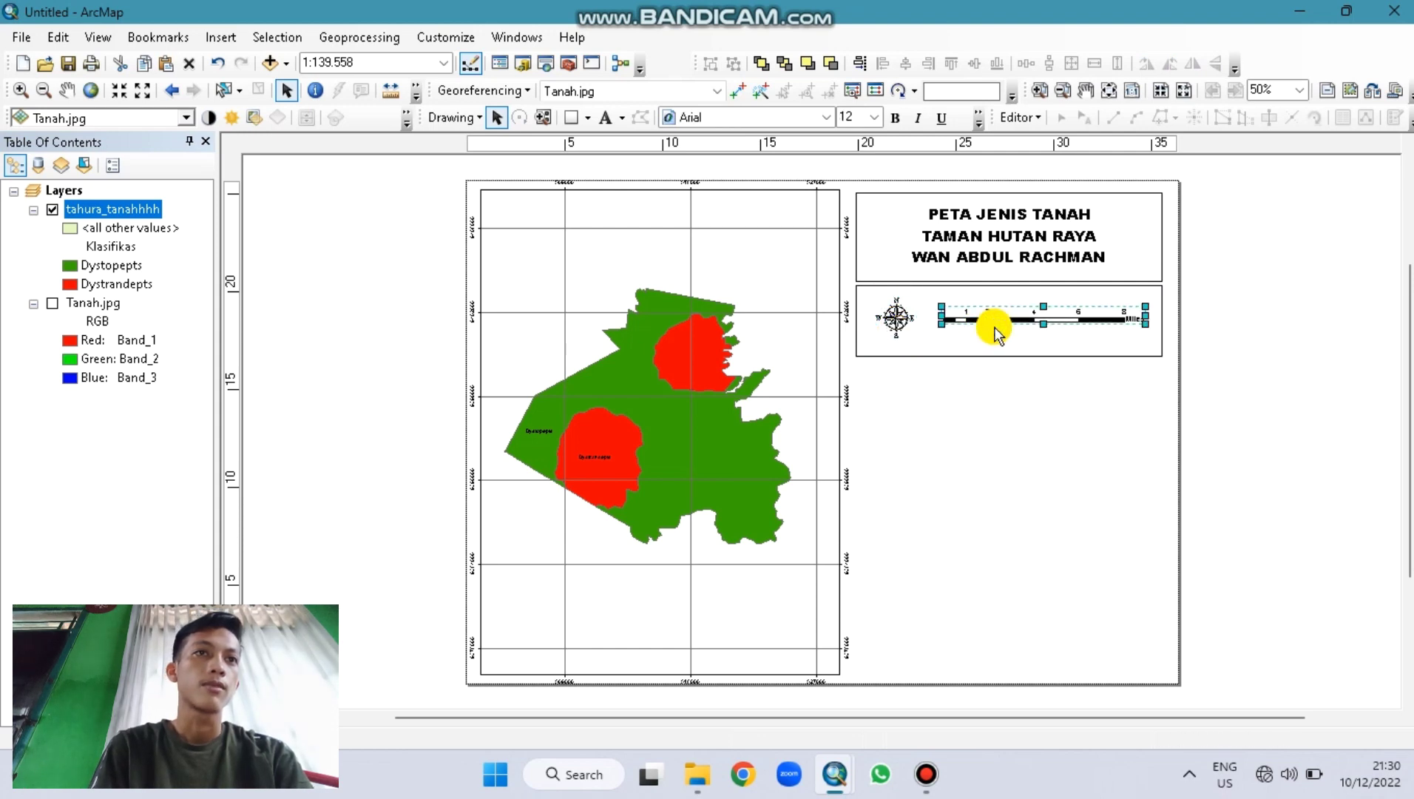
{"action": "left_click", "coordinate": [1001, 354]}
{"action": "mouse_move", "coordinate": [1009, 357]}
{"action": "left_mouse_down"}
{"action": "mouse_move", "coordinate": [1022, 341]}
{"action": "mouse_move", "coordinate": [1010, 462]}
{"action": "left_mouse_up"}
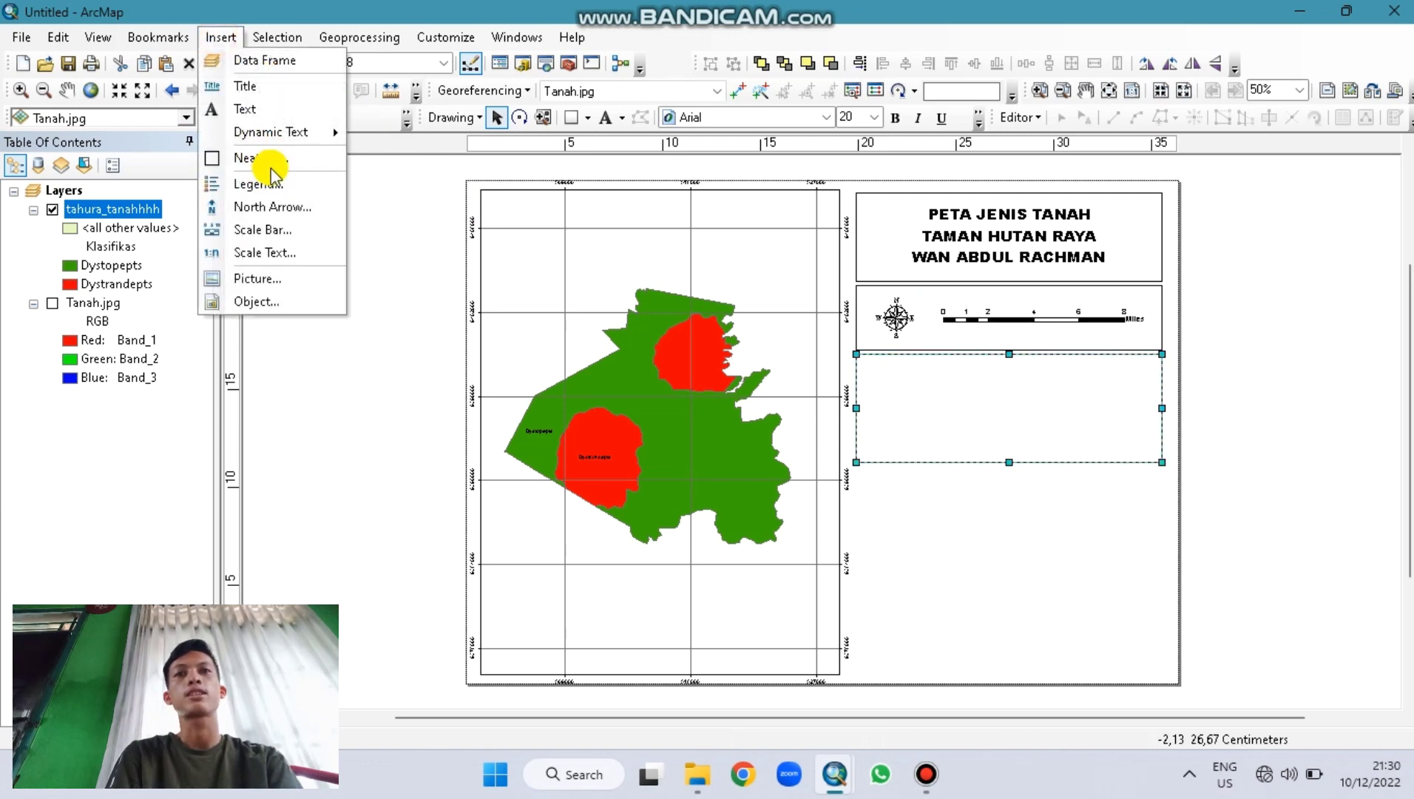
Step: Insert the coordinate system as dynamic text in the third box, set to size 18 bold
{"action": "mouse_move", "coordinate": [292, 133]}
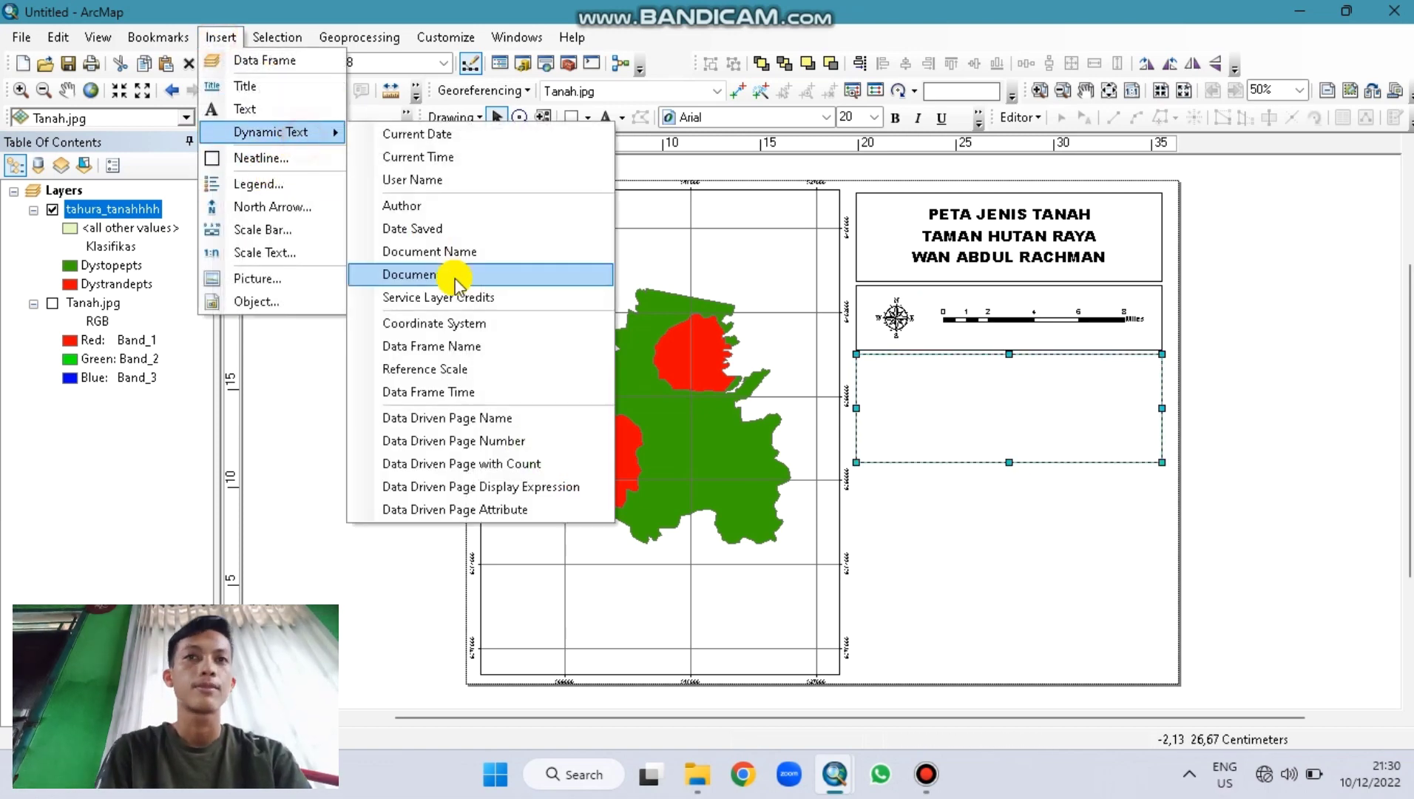
{"action": "left_click", "coordinate": [443, 326]}
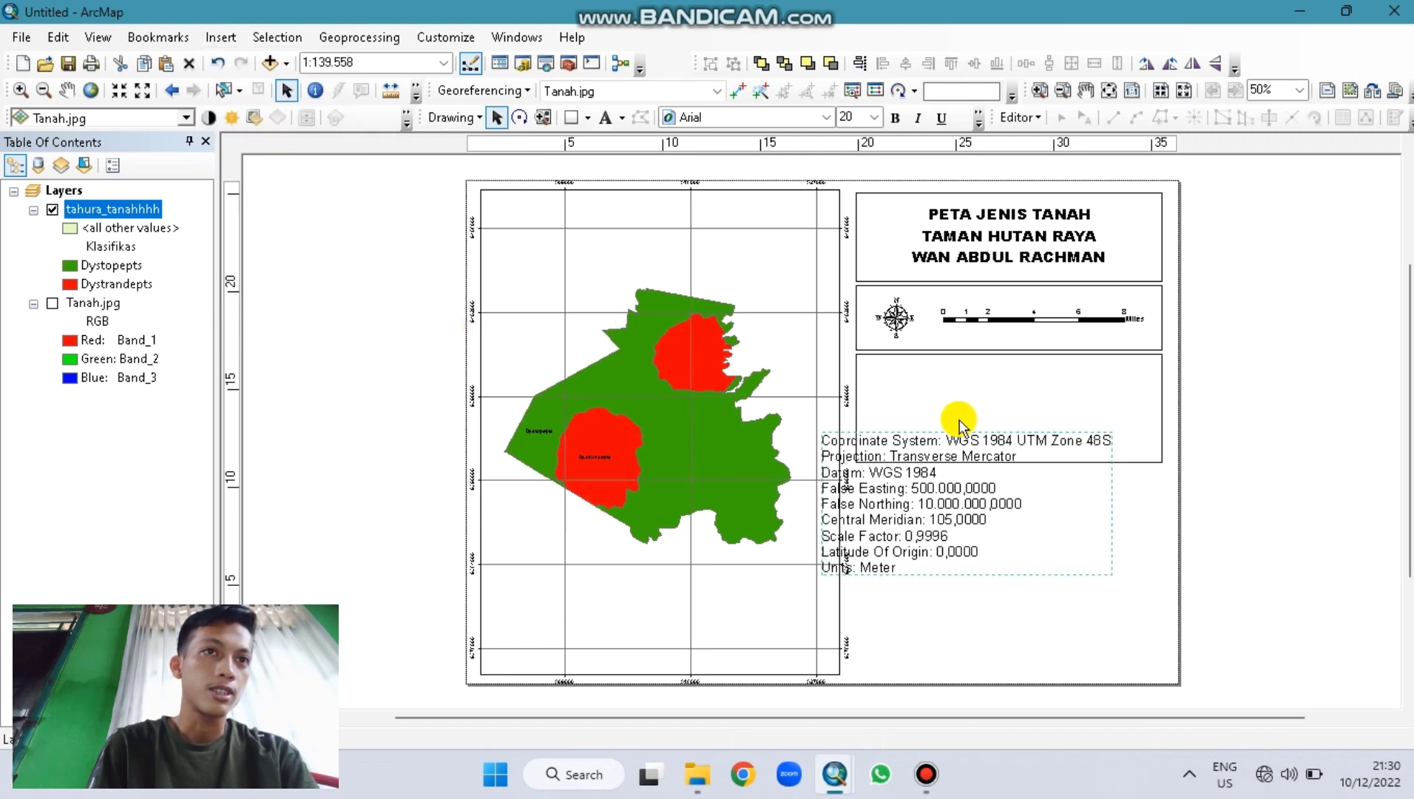
{"action": "left_click_drag", "start_coordinate": [870, 523], "coordinate": [968, 370]}
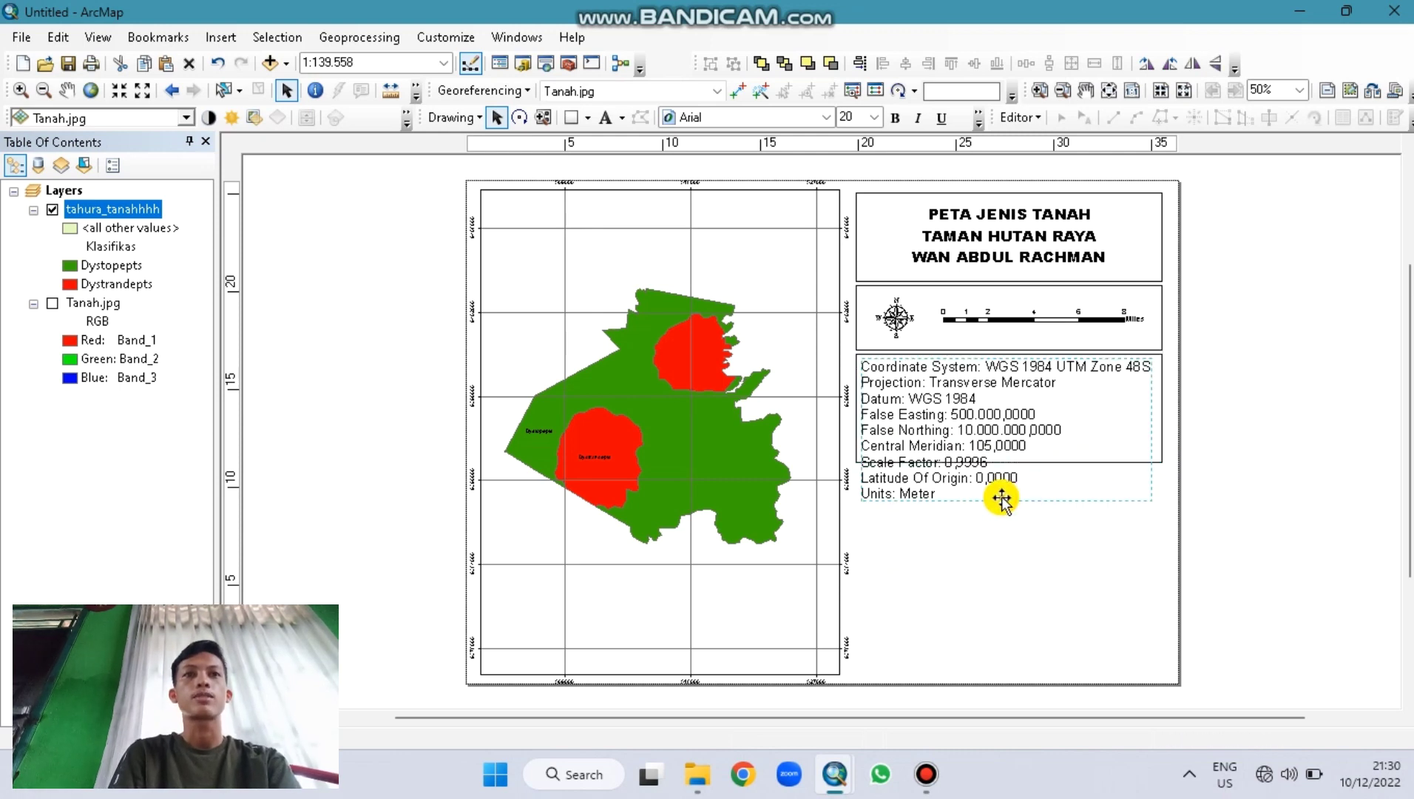
{"action": "left_click", "coordinate": [875, 118]}
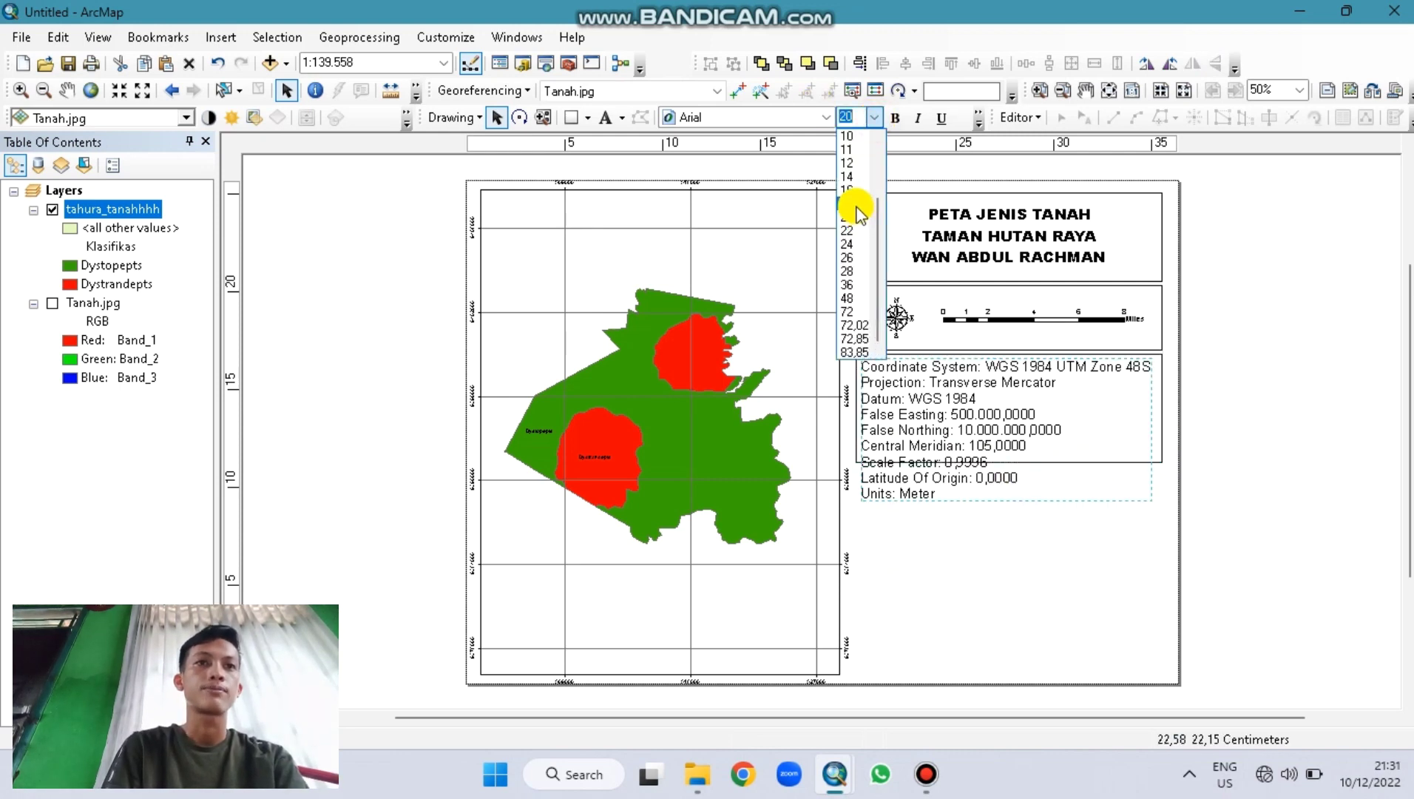
{"action": "left_click", "coordinate": [856, 203]}
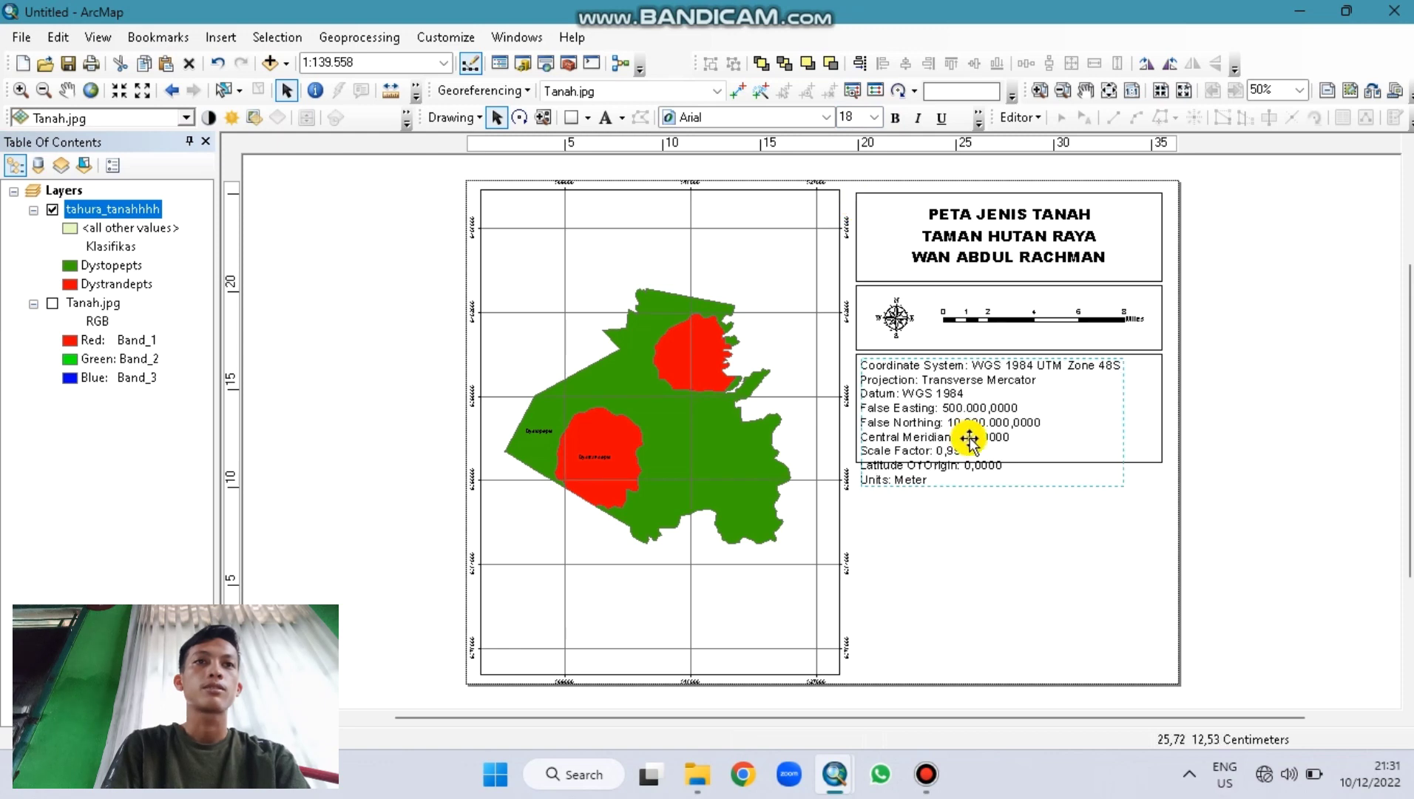
{"action": "left_click", "coordinate": [895, 118]}
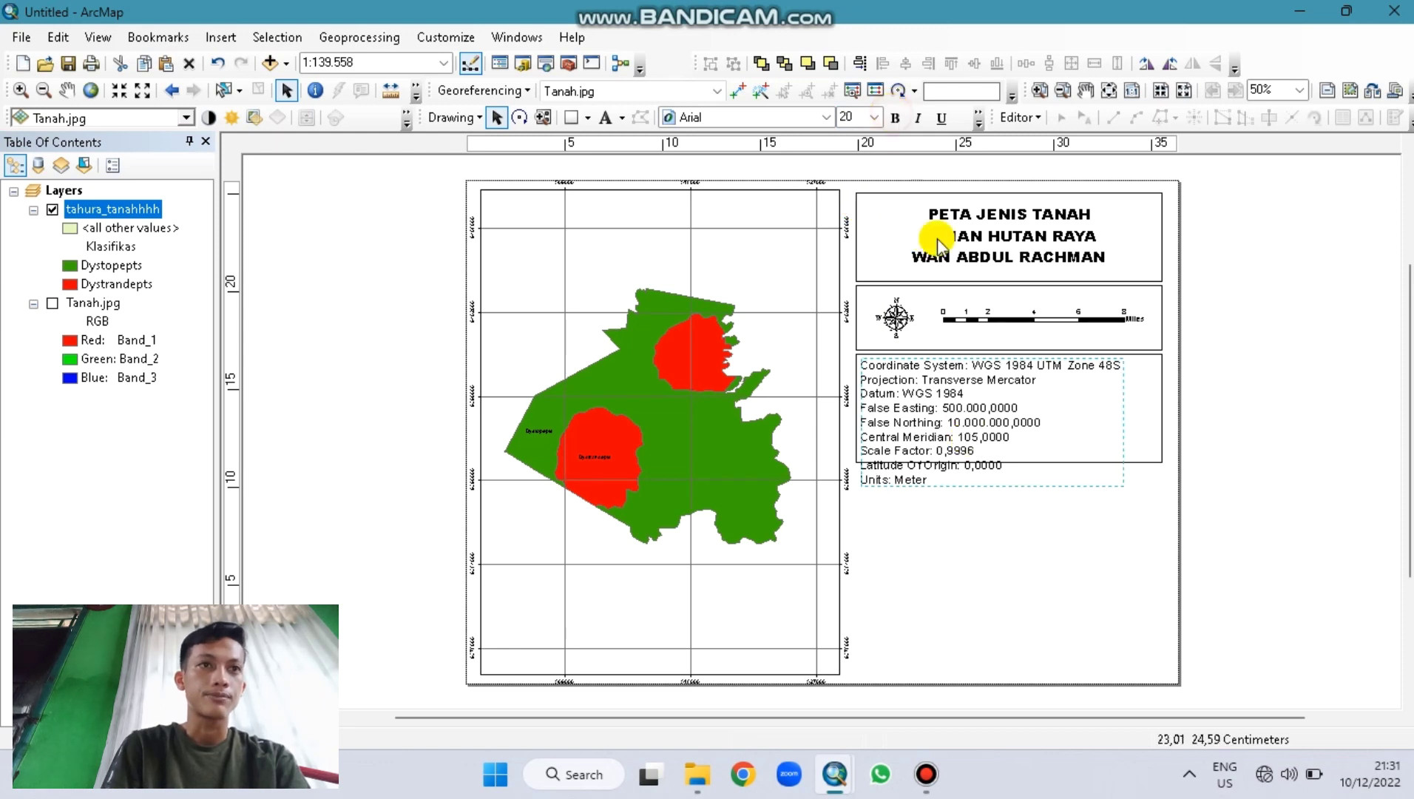
Step: Stretch the coordinate text to fill its box and copy an empty box beneath it
{"action": "left_click", "coordinate": [1102, 455]}
{"action": "left_click_drag", "start_coordinate": [1014, 481], "coordinate": [1005, 464]}
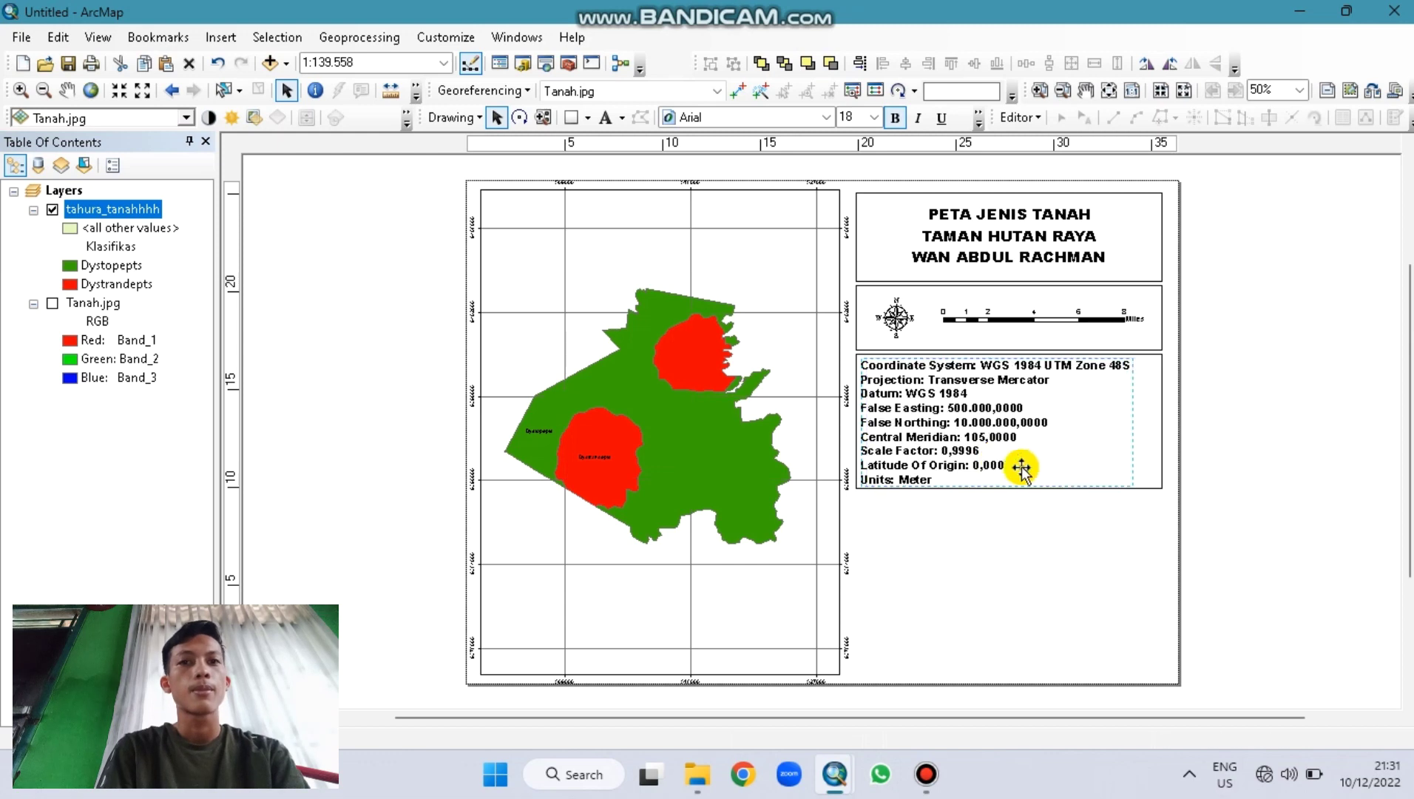
{"action": "left_click", "coordinate": [1154, 477]}
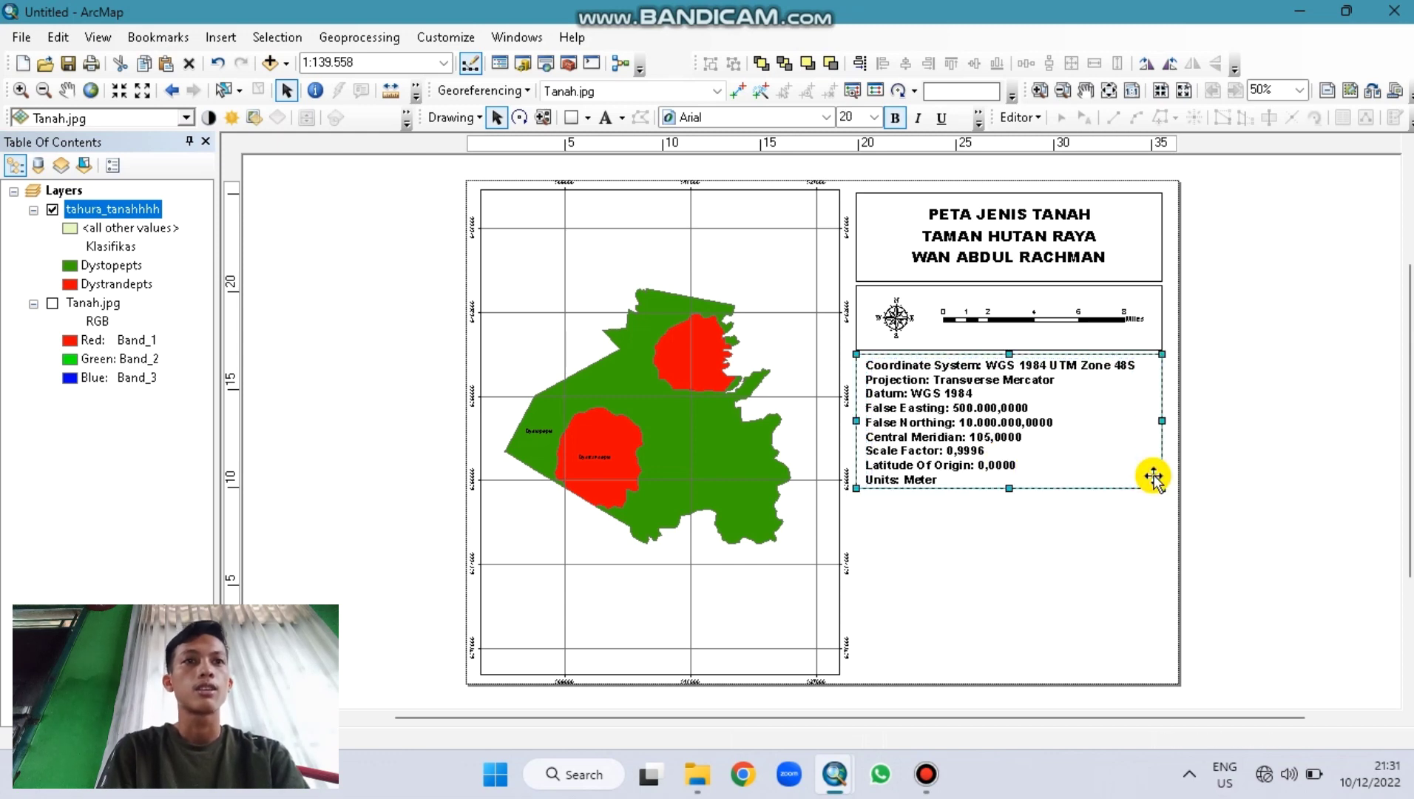
{"action": "left_click_drag", "start_coordinate": [1106, 445], "coordinate": [1095, 577]}
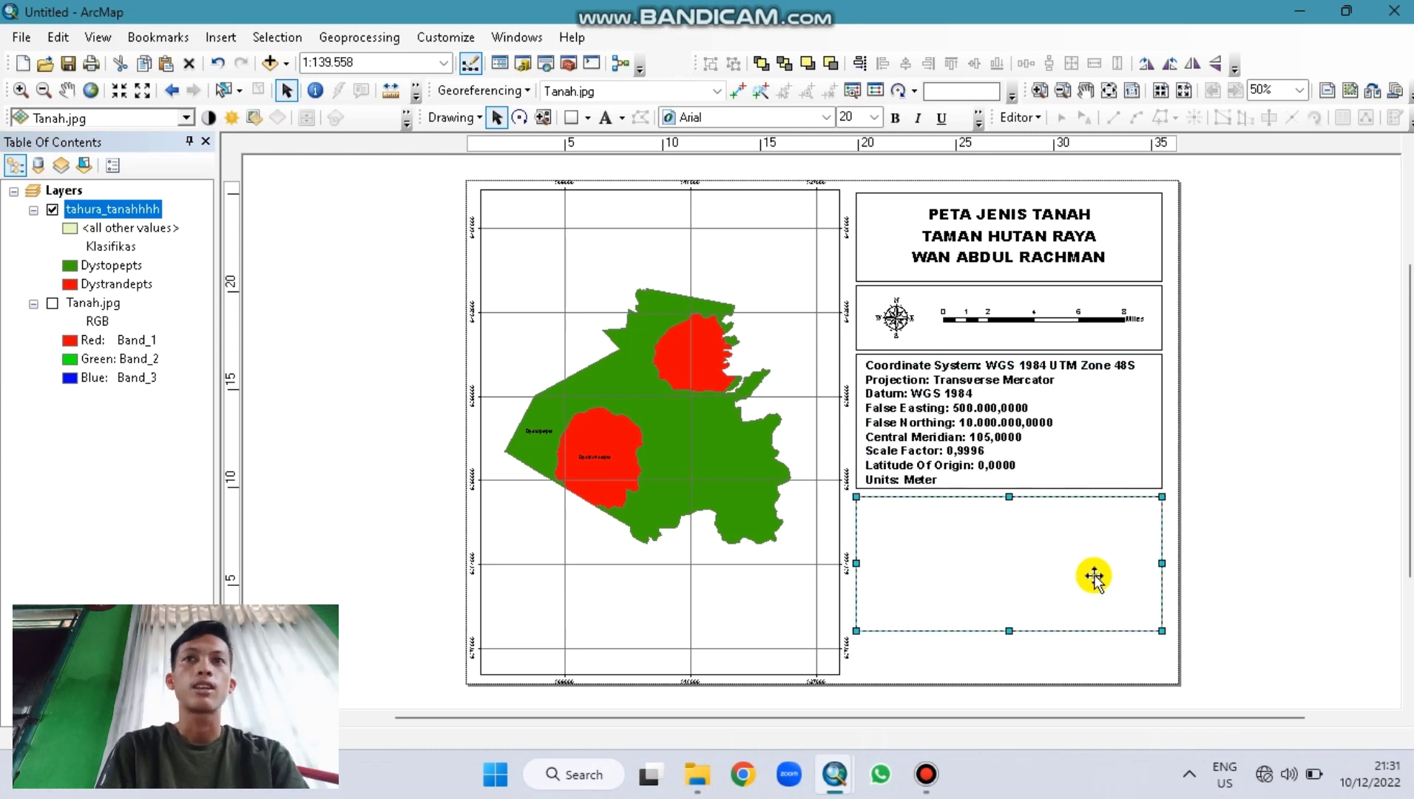
Step: Insert a legend for the tahura_tanahhhh layer, accepting the wizard's default settings
{"action": "left_click", "coordinate": [1261, 567]}
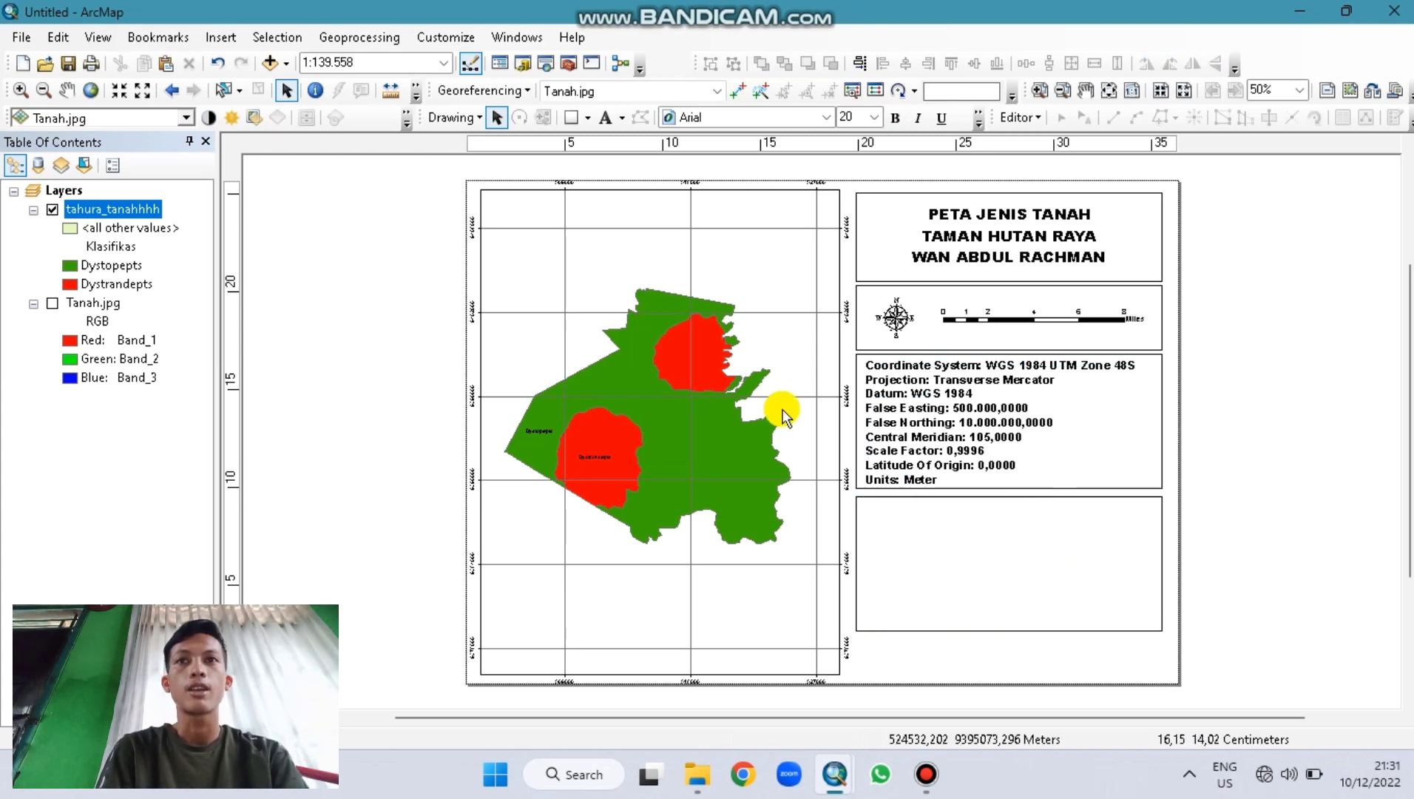
{"action": "left_click", "coordinate": [220, 37]}
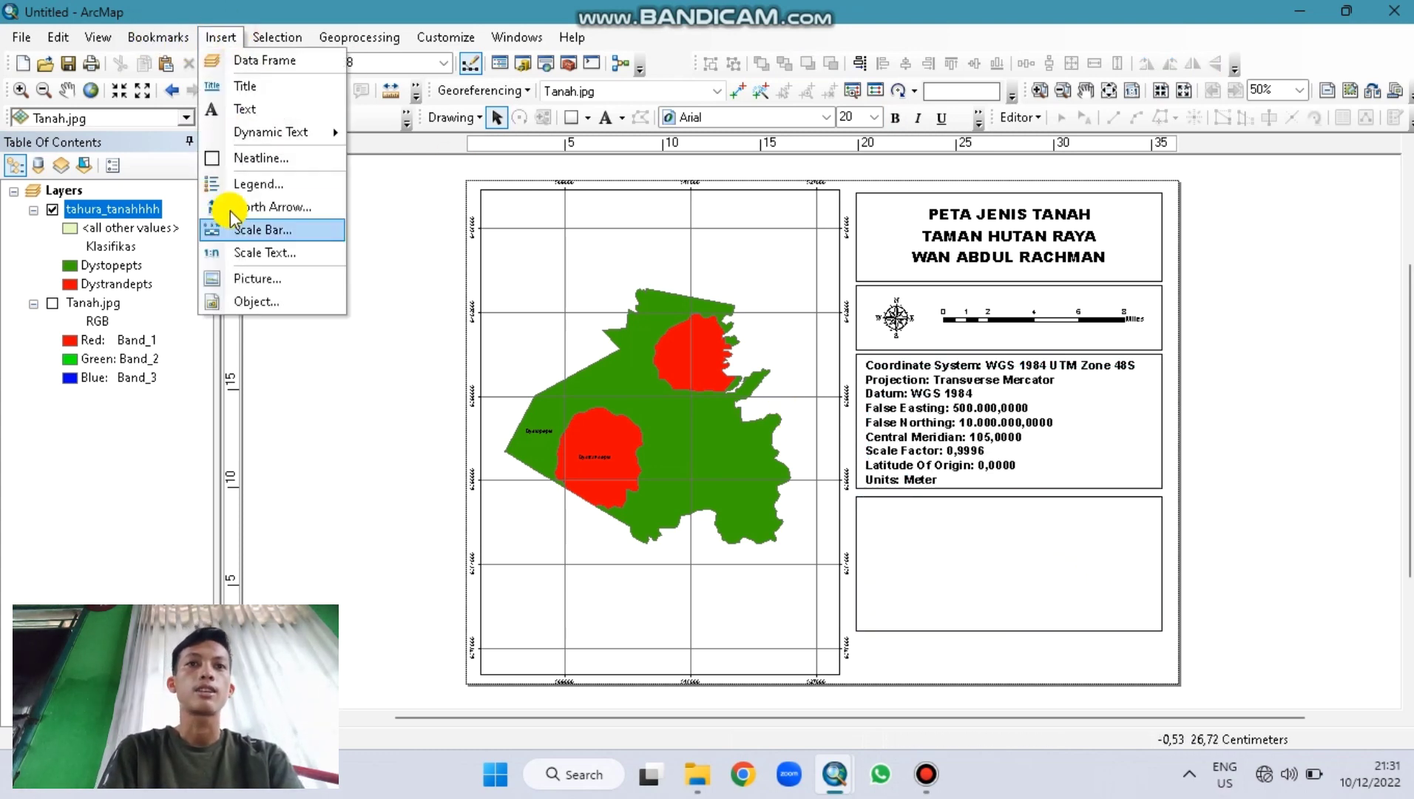
{"action": "left_click", "coordinate": [247, 195]}
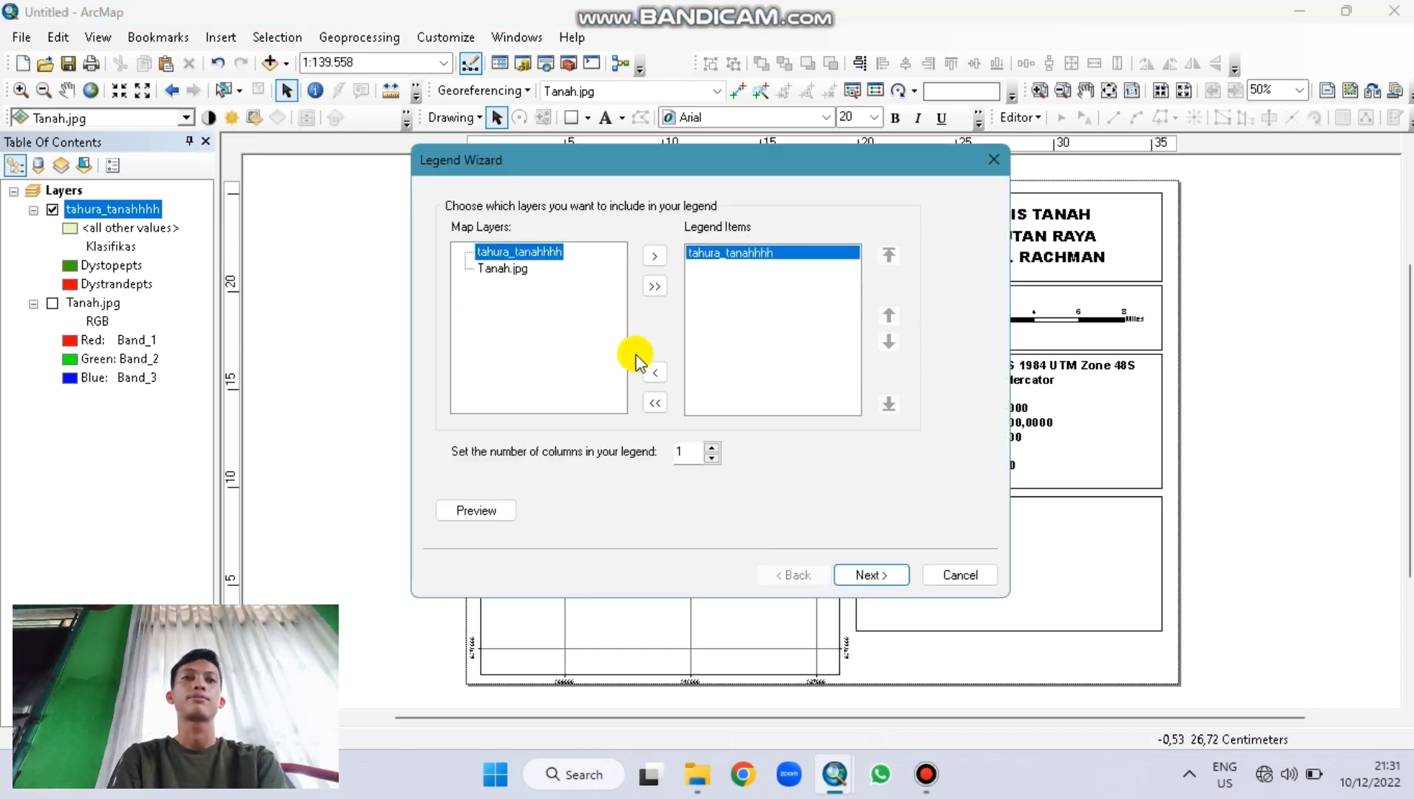
{"action": "left_click", "coordinate": [857, 572]}
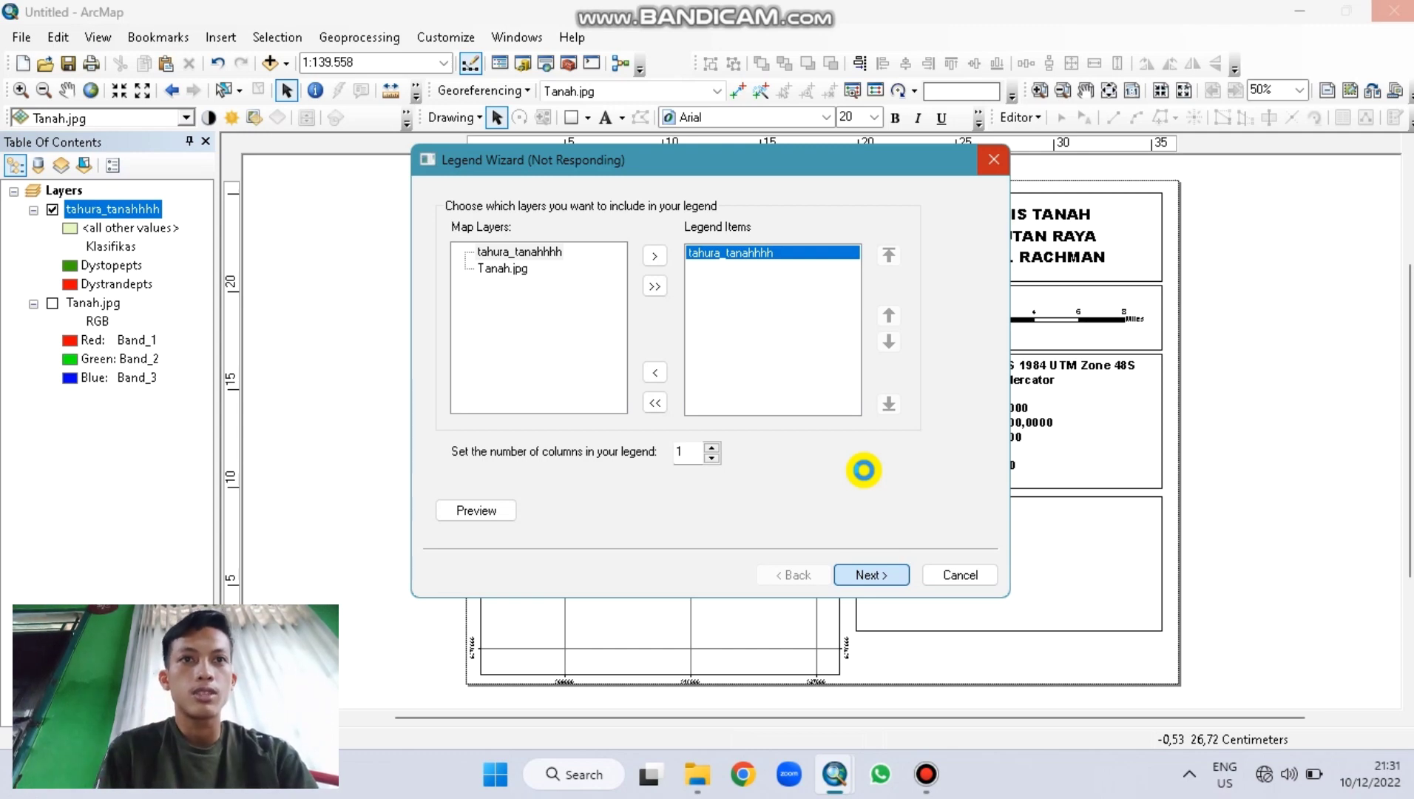
{"action": "left_click", "coordinate": [888, 580]}
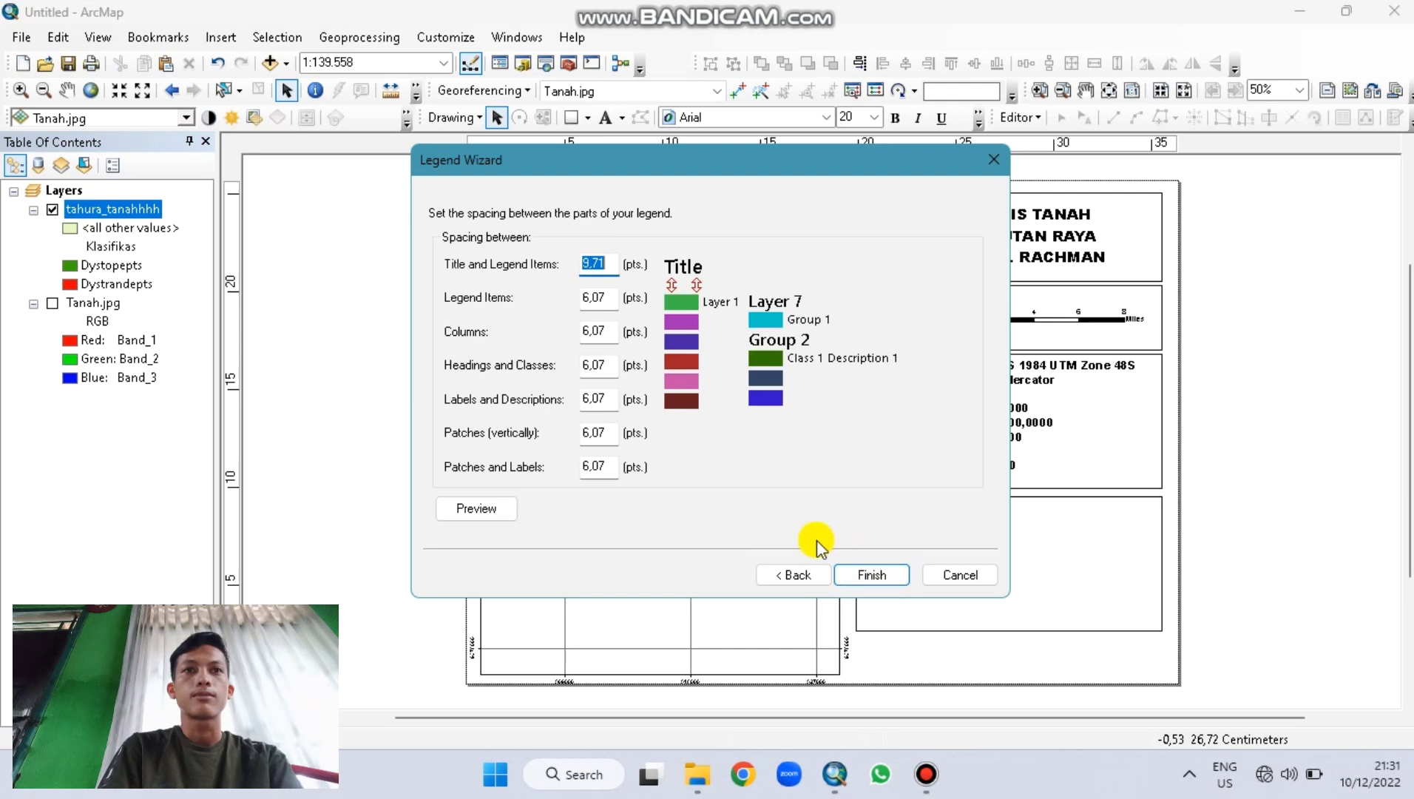
{"action": "left_click", "coordinate": [862, 575]}
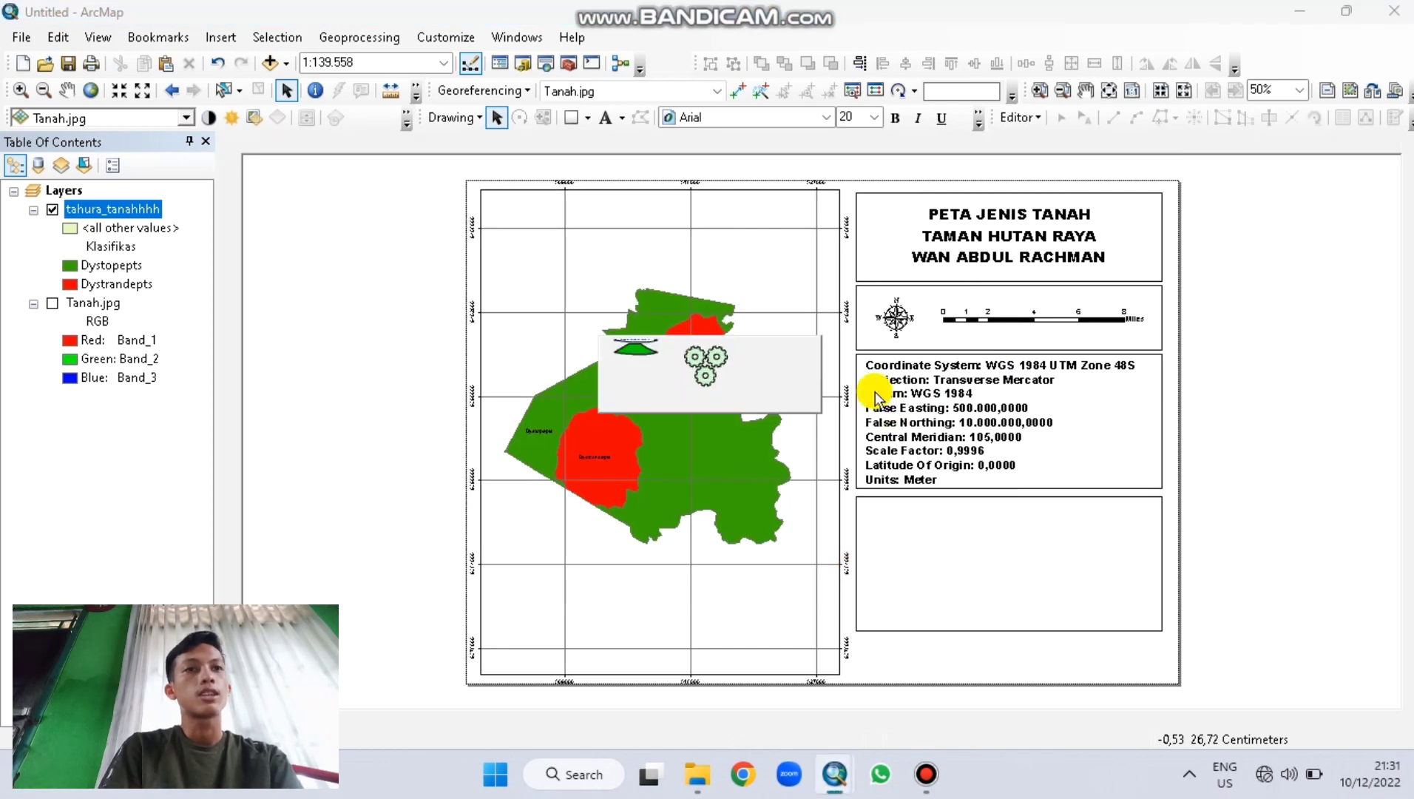
Step: Move the legend into the lower box, convert and ungroup it, and delete the extra entries
{"action": "left_click_drag", "start_coordinate": [771, 447], "coordinate": [941, 553]}
{"action": "right_click", "coordinate": [942, 553]}
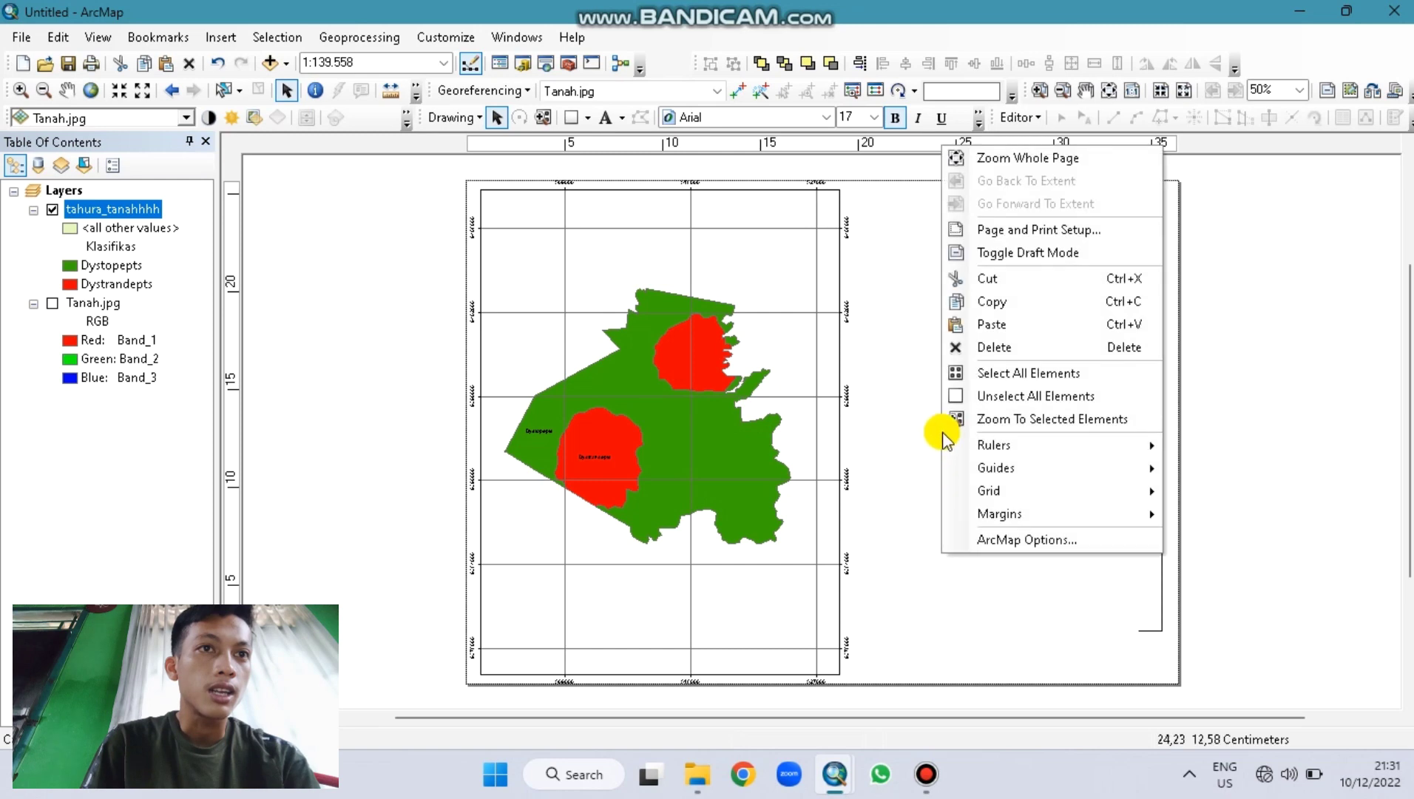
{"action": "left_click", "coordinate": [891, 473]}
{"action": "right_click", "coordinate": [921, 570]}
{"action": "left_click", "coordinate": [990, 342]}
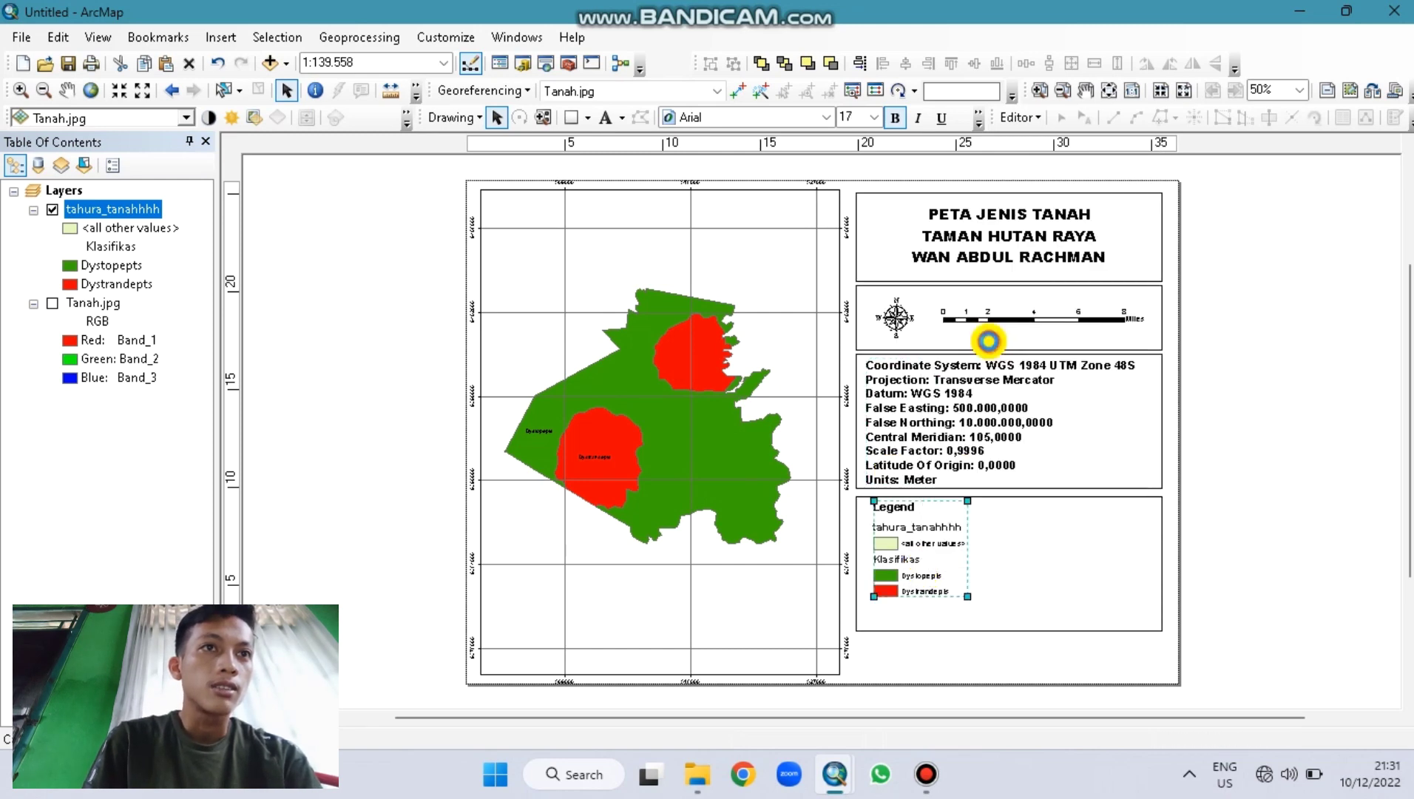
{"action": "right_click", "coordinate": [930, 537]}
{"action": "left_click", "coordinate": [984, 350]}
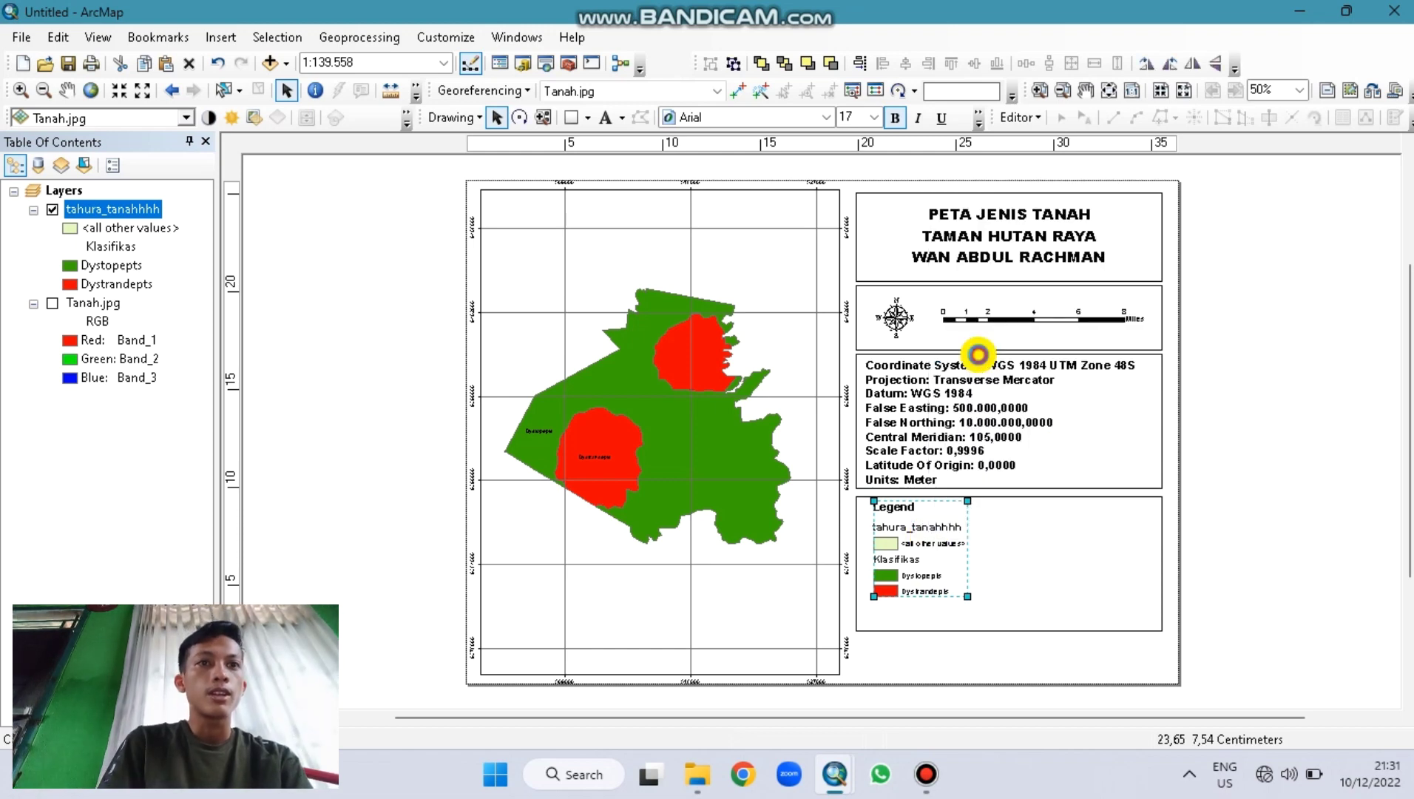
{"action": "left_click", "coordinate": [938, 533]}
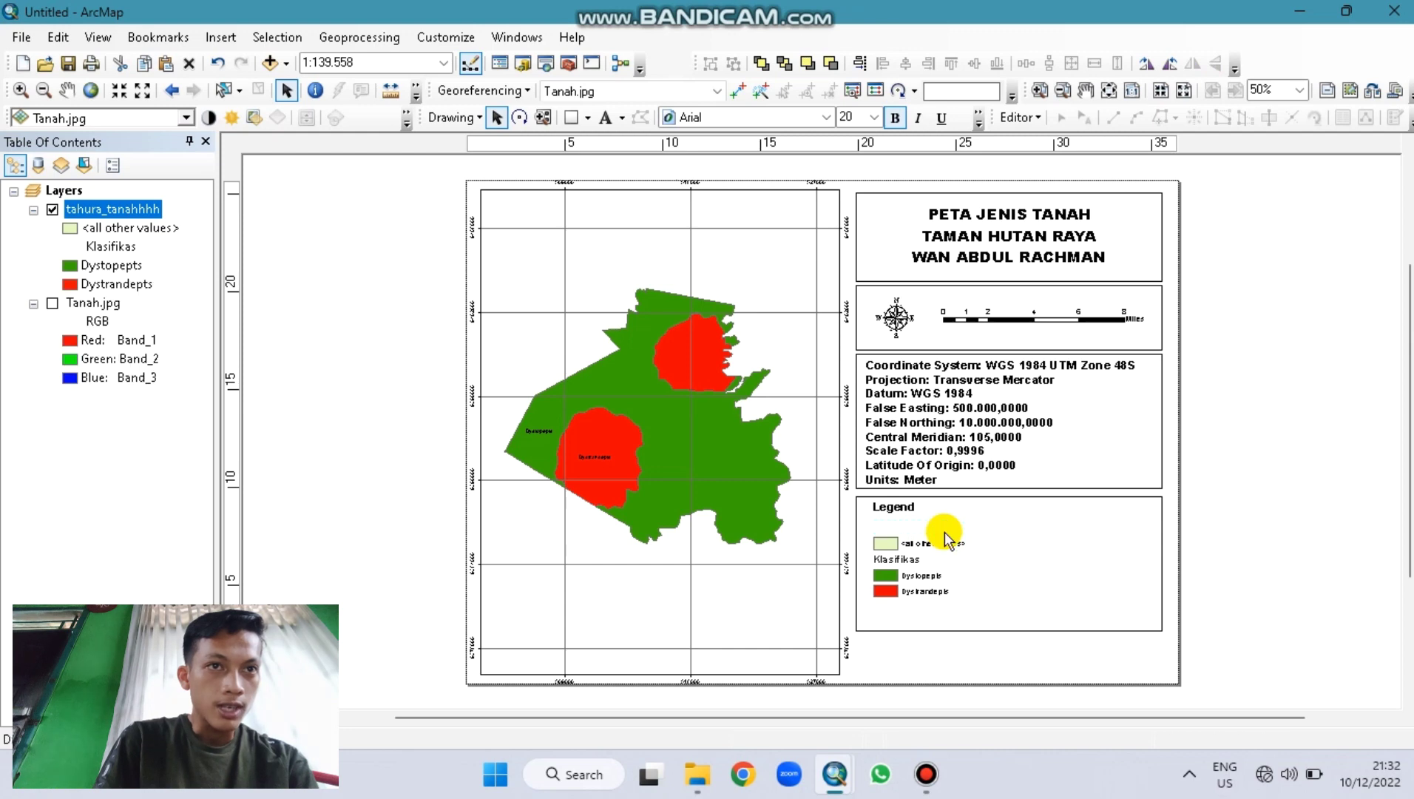
{"action": "left_click", "coordinate": [934, 542]}
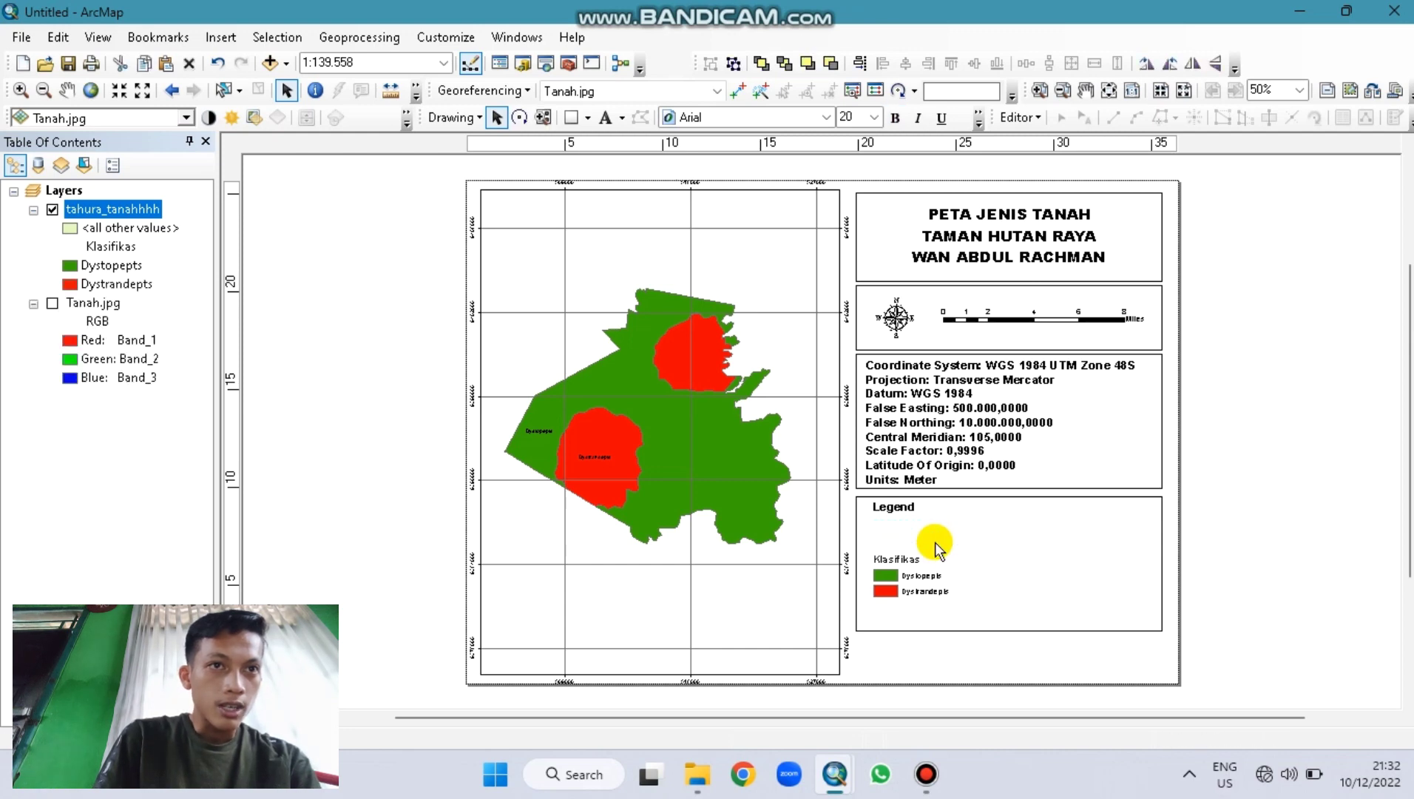
{"action": "left_click", "coordinate": [914, 558]}
{"action": "key", "text": "Delete"}
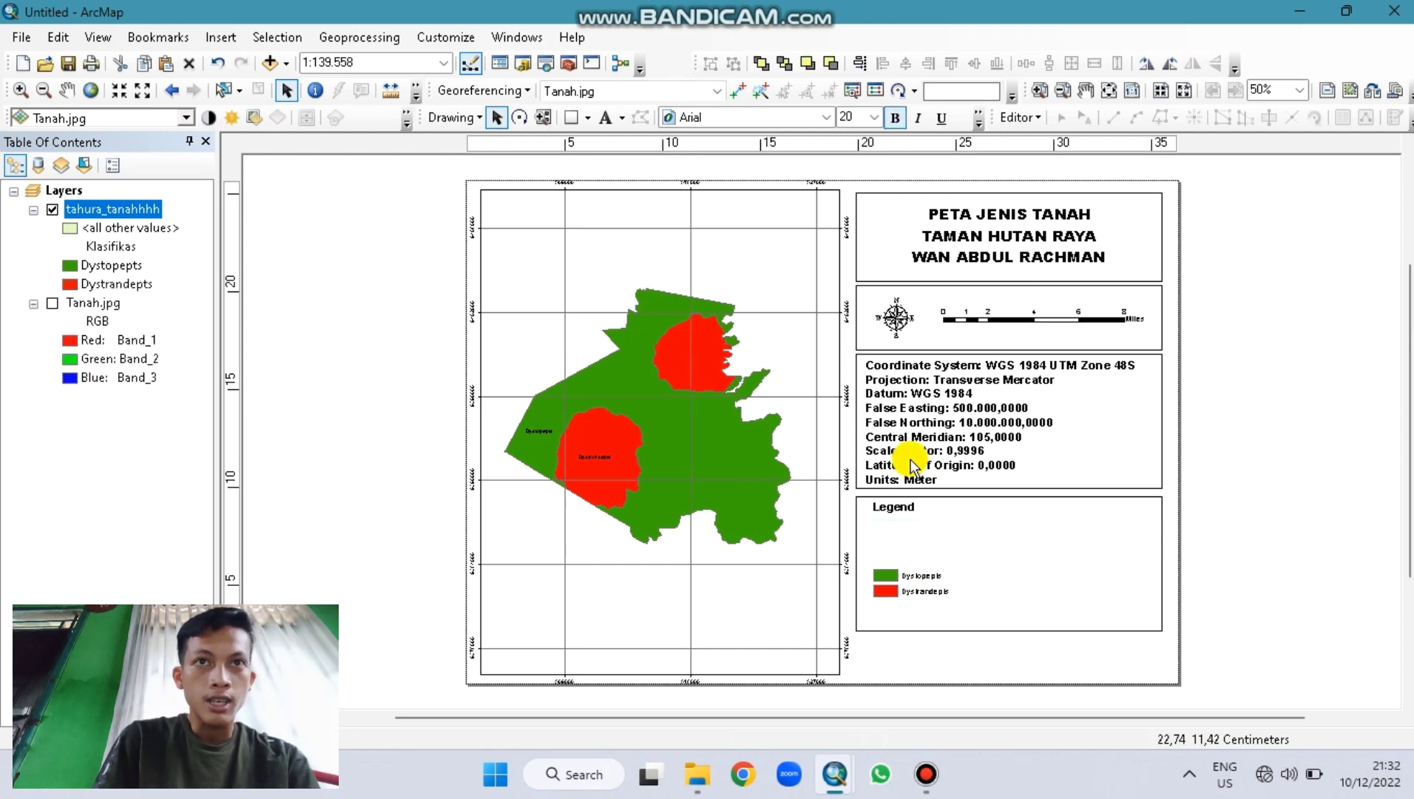
Step: Retitle the legend KETERANGAN, stack Dystopepts and Dystrandepts beneath it, and shorten the frame
{"action": "double_click", "coordinate": [894, 506]}
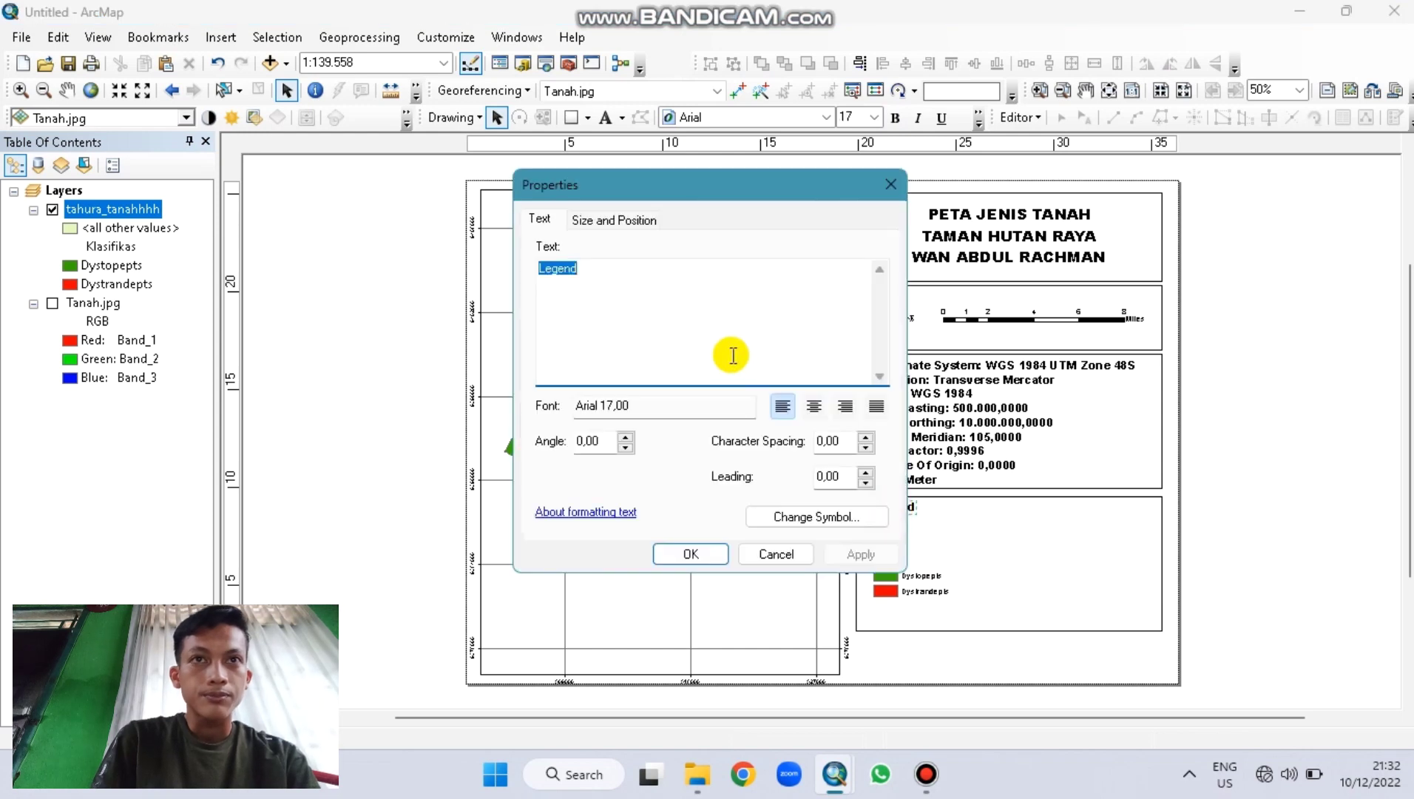
{"action": "type", "text": "KETERAN"}
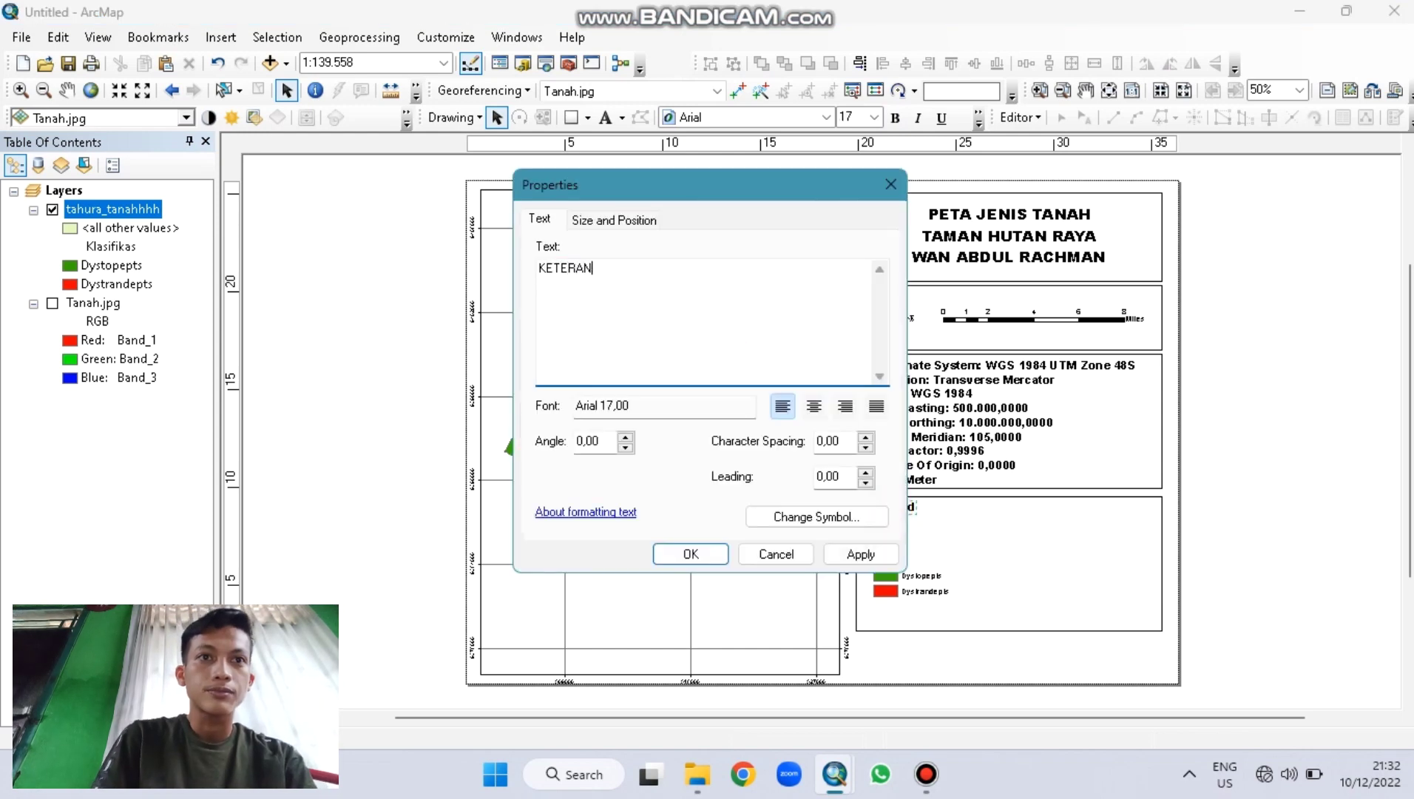
{"action": "type", "text": "GAN"}
{"action": "left_click", "coordinate": [710, 554]}
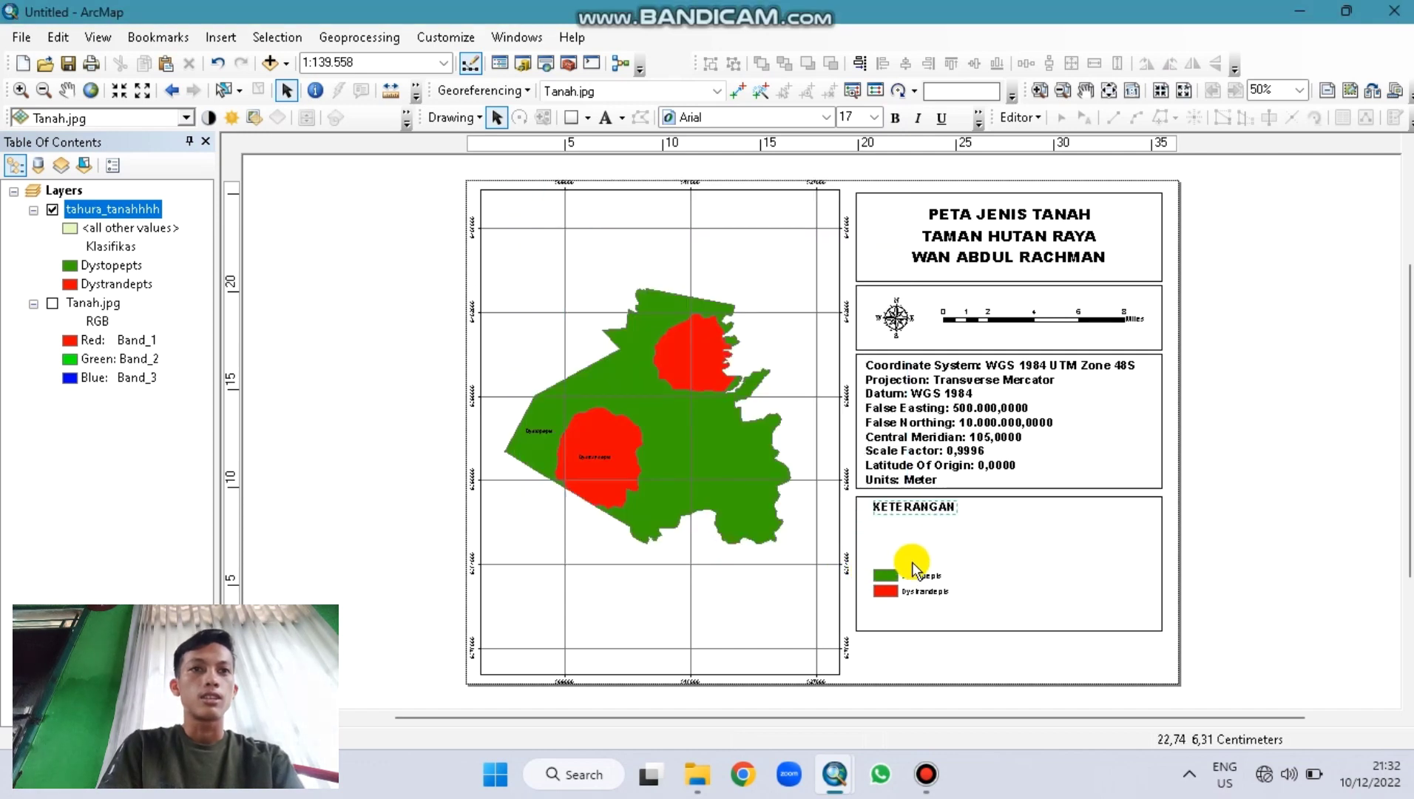
{"action": "left_click_drag", "start_coordinate": [915, 569], "coordinate": [918, 528]}
{"action": "left_click", "coordinate": [932, 591]}
{"action": "left_click_drag", "start_coordinate": [927, 591], "coordinate": [926, 551]}
{"action": "double_click", "coordinate": [998, 611]}
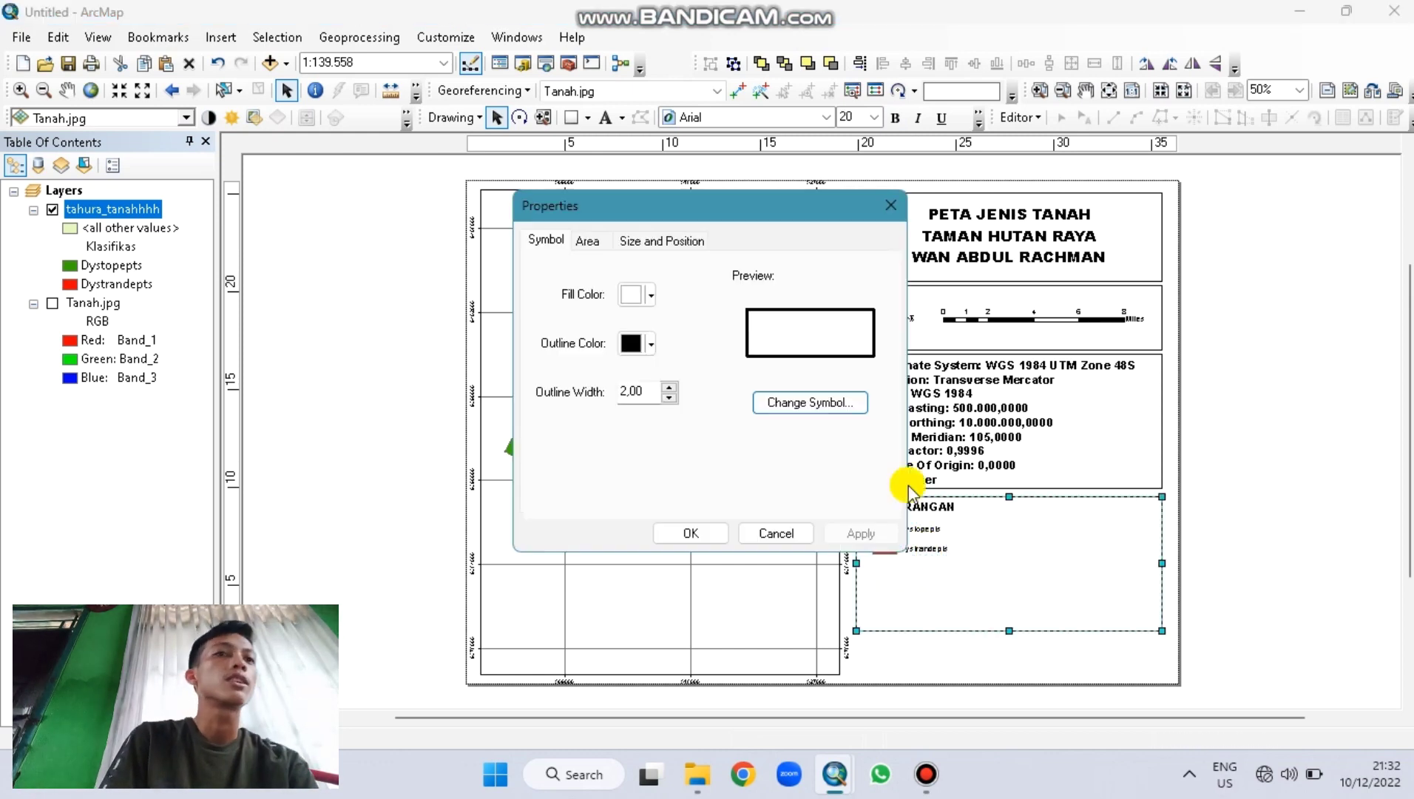
{"action": "left_click", "coordinate": [890, 206]}
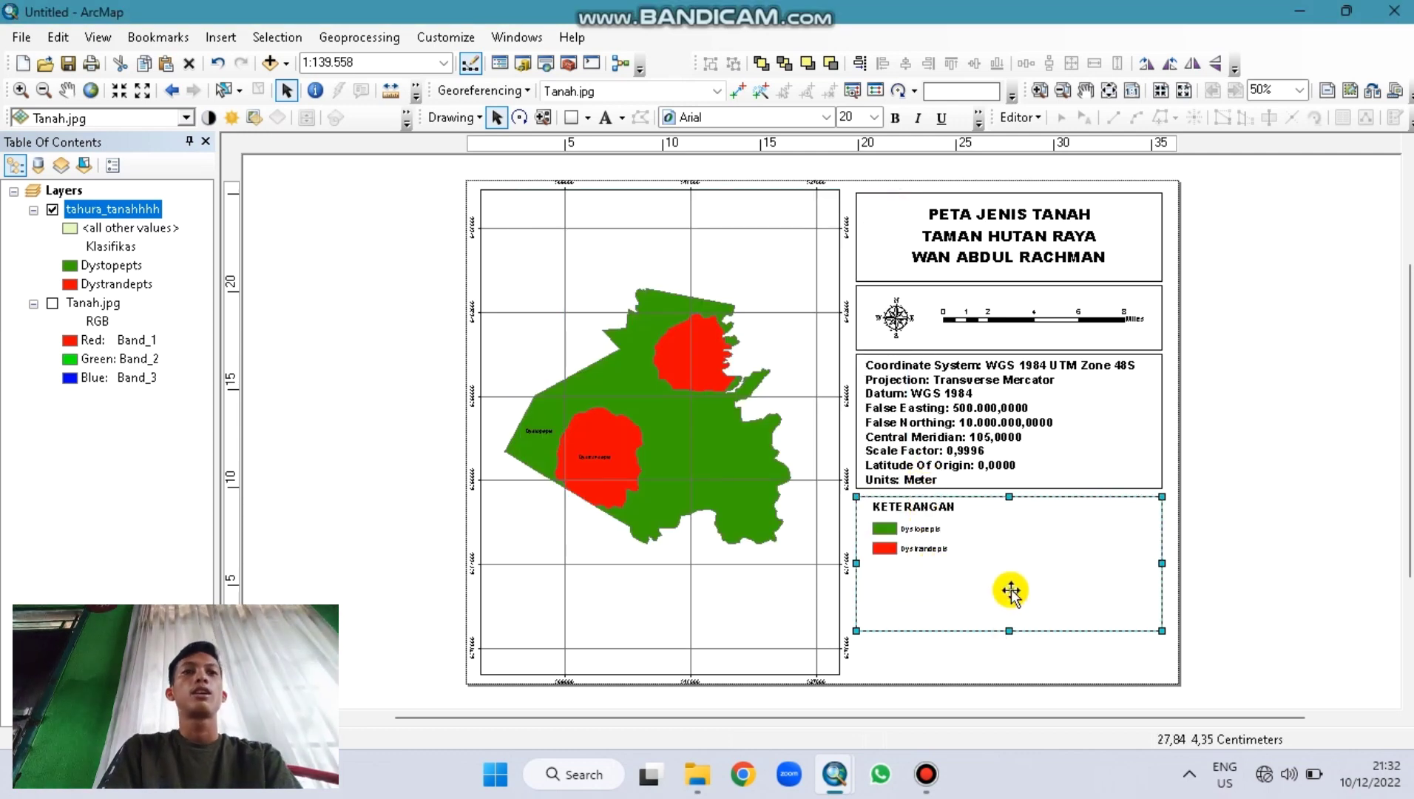
{"action": "left_click_drag", "start_coordinate": [1009, 630], "coordinate": [1010, 674]}
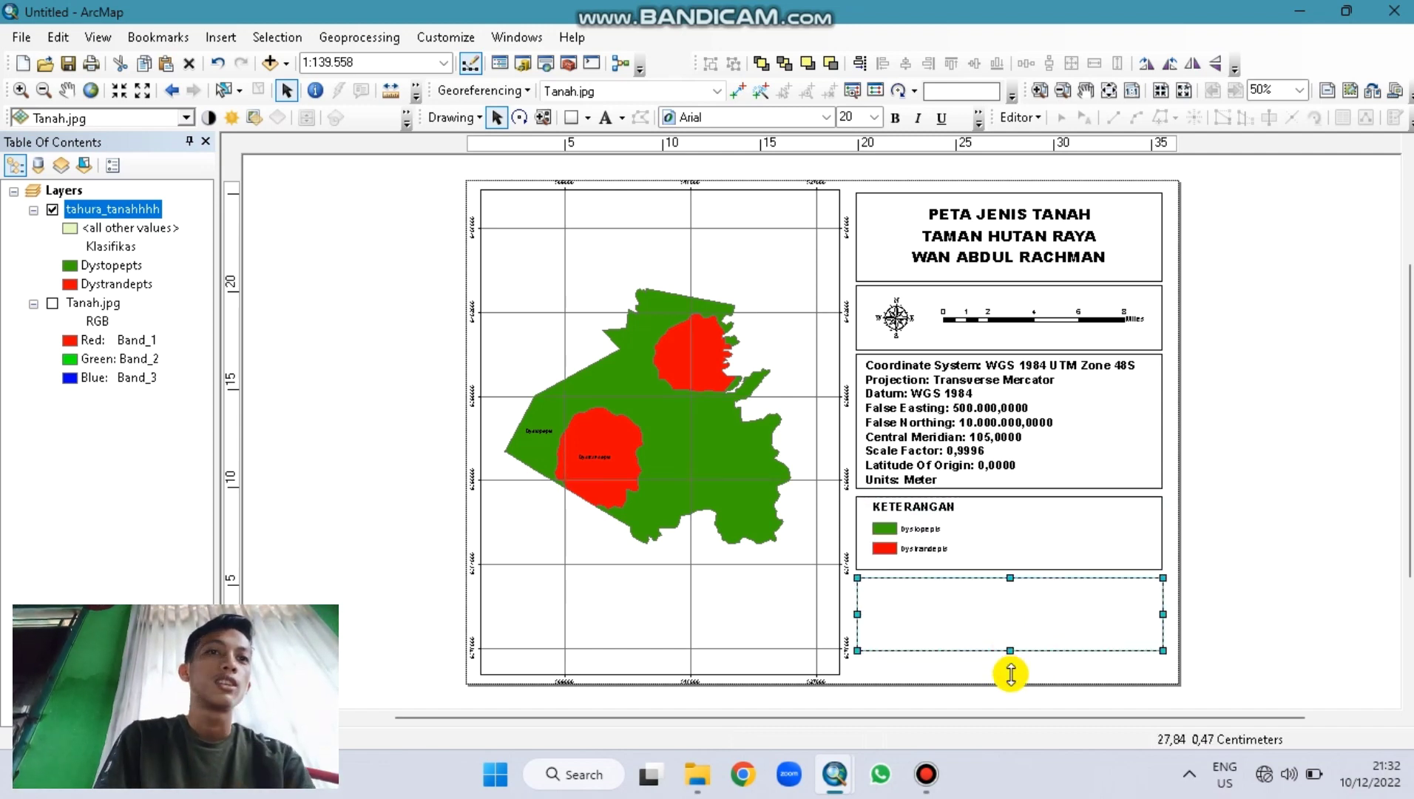
Step: Copy the map title into the empty bottom box
{"action": "left_click", "coordinate": [985, 264]}
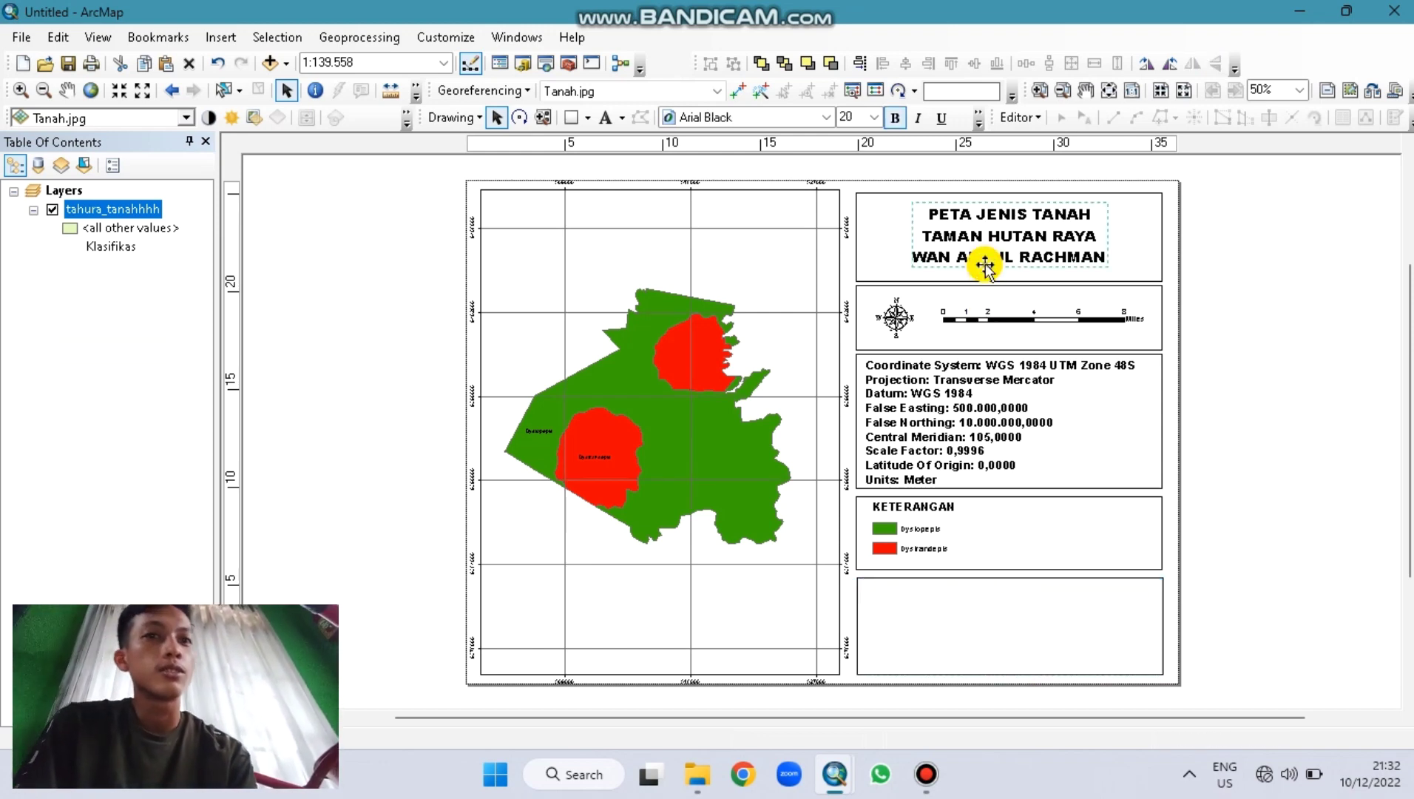
{"action": "key", "text": "ctrl+c"}
{"action": "key", "text": "ctrl+v"}
{"action": "left_click_drag", "start_coordinate": [984, 264], "coordinate": [989, 636]}
{"action": "double_click", "coordinate": [944, 586]}
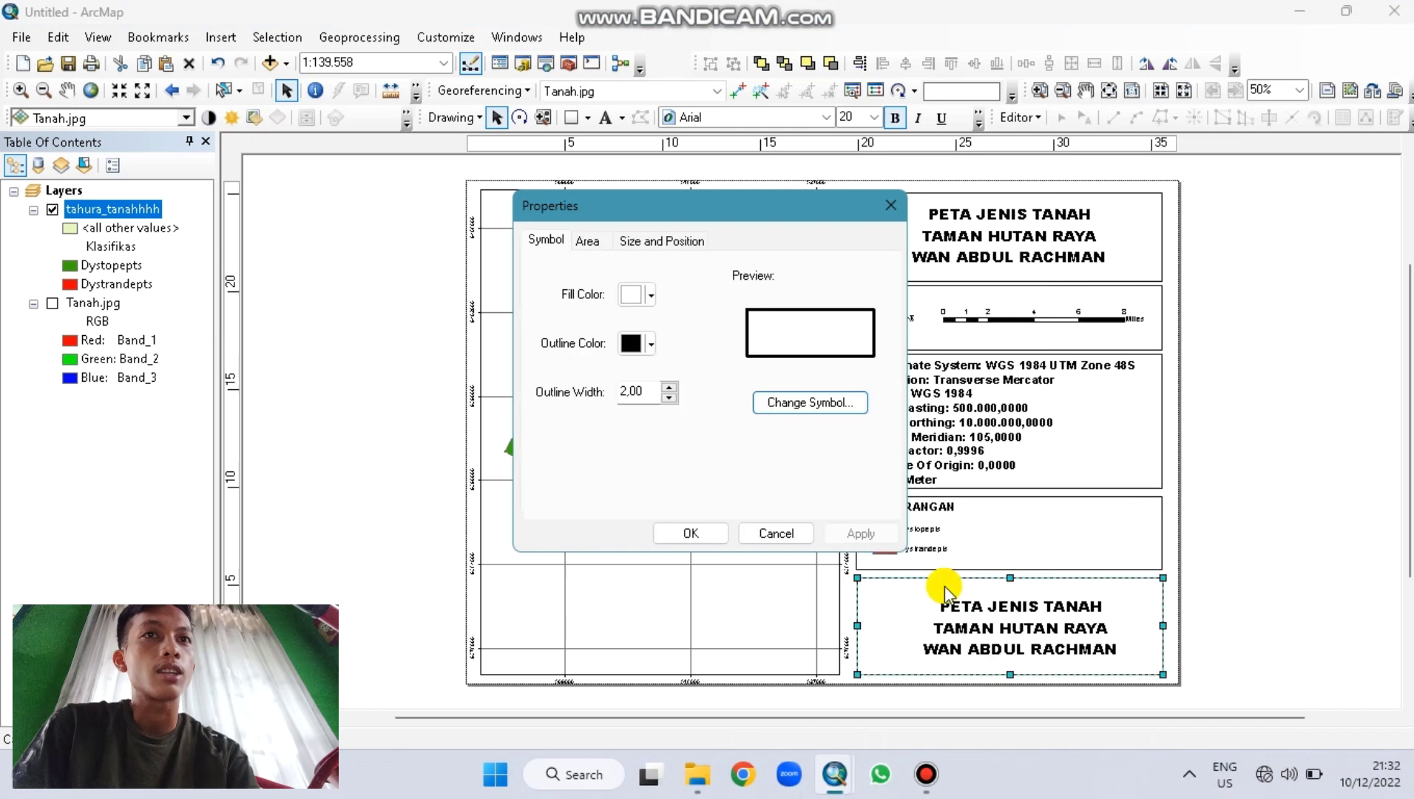
{"action": "left_click", "coordinate": [1029, 595]}
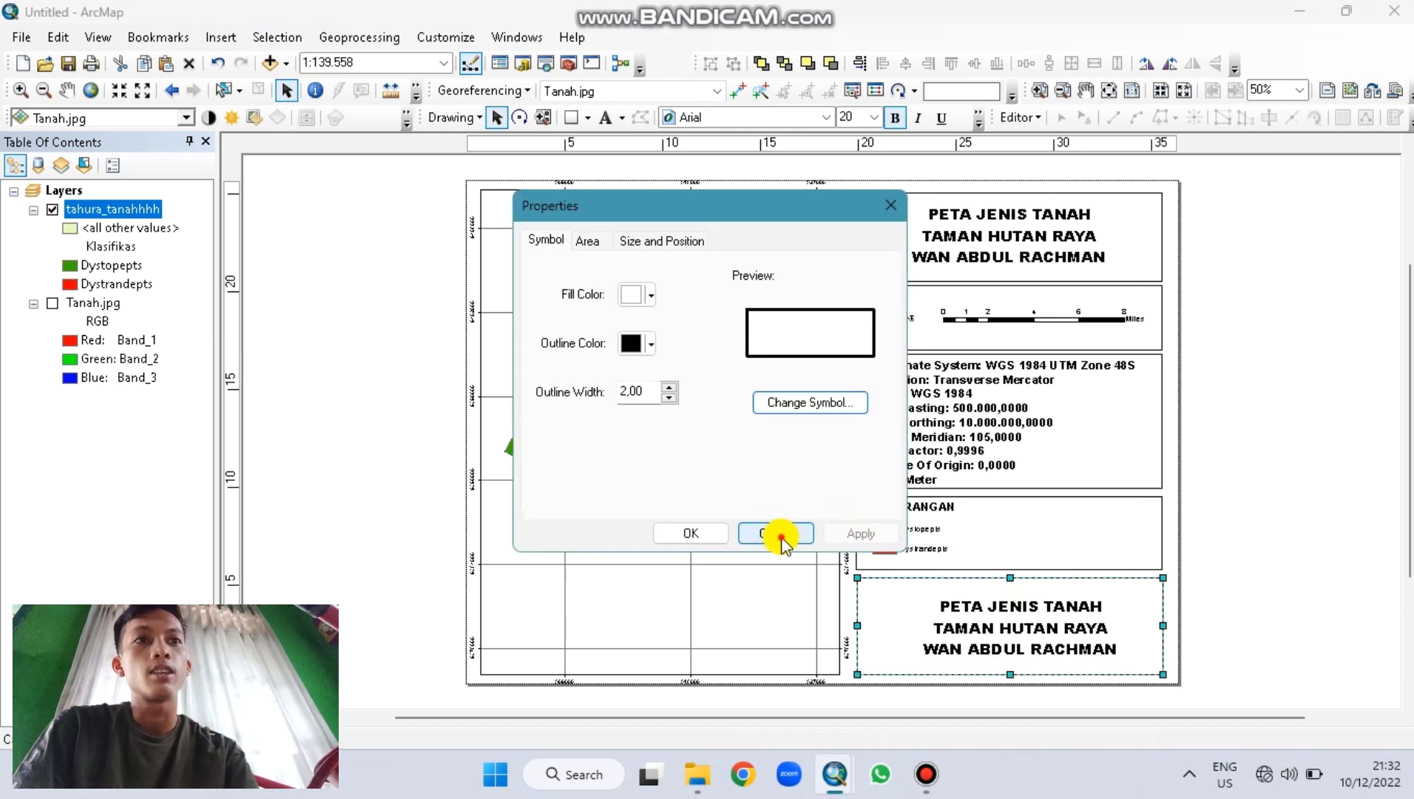
{"action": "left_click", "coordinate": [780, 536]}
Step: Replace the copied title with the credit 'Dibuat oleh: Kelompok 4, Universitas Lampung'
{"action": "left_click", "coordinate": [986, 640]}
{"action": "double_click", "coordinate": [986, 640]}
{"action": "type", "text": "D"}
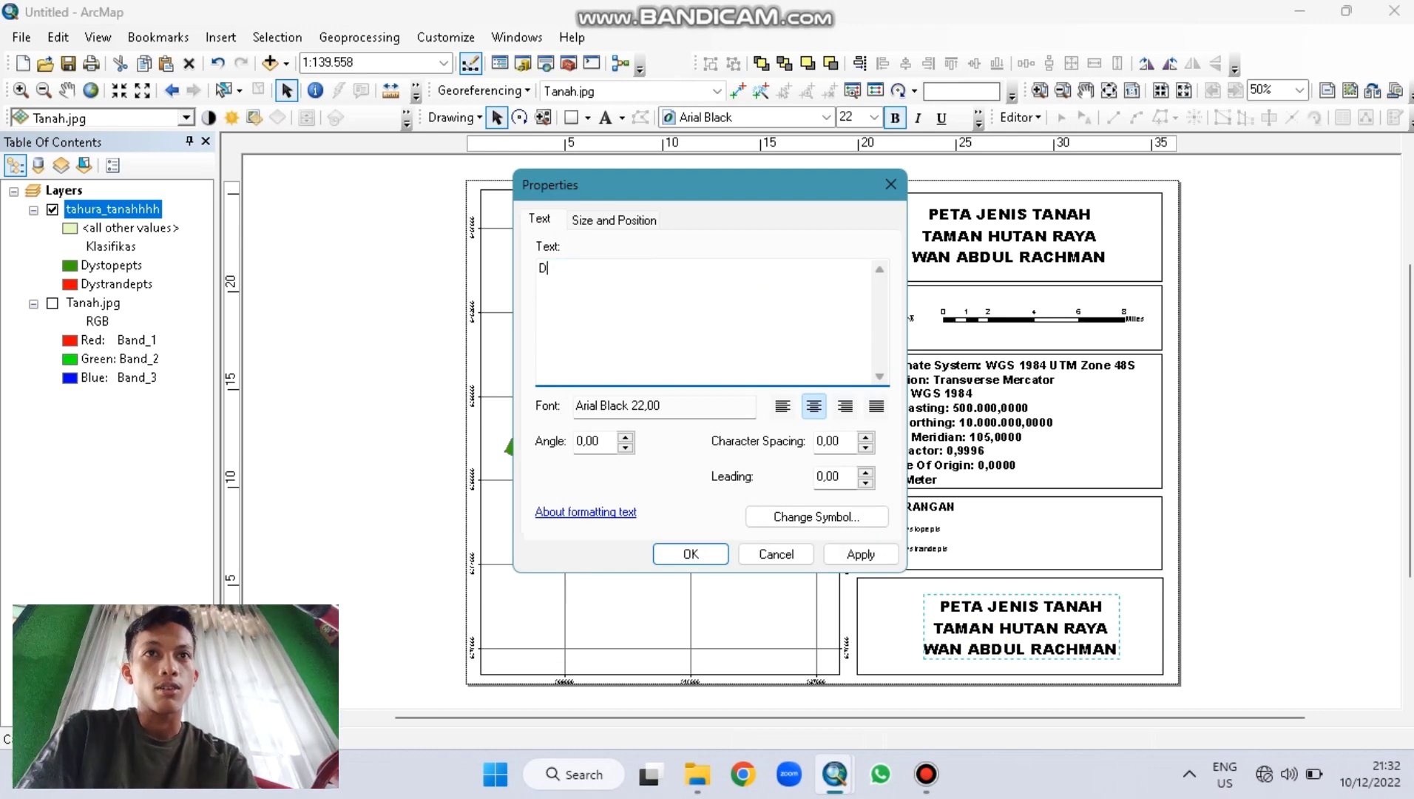
{"action": "key", "text": "Caps_Lock"}
{"action": "type", "text": "ibu"}
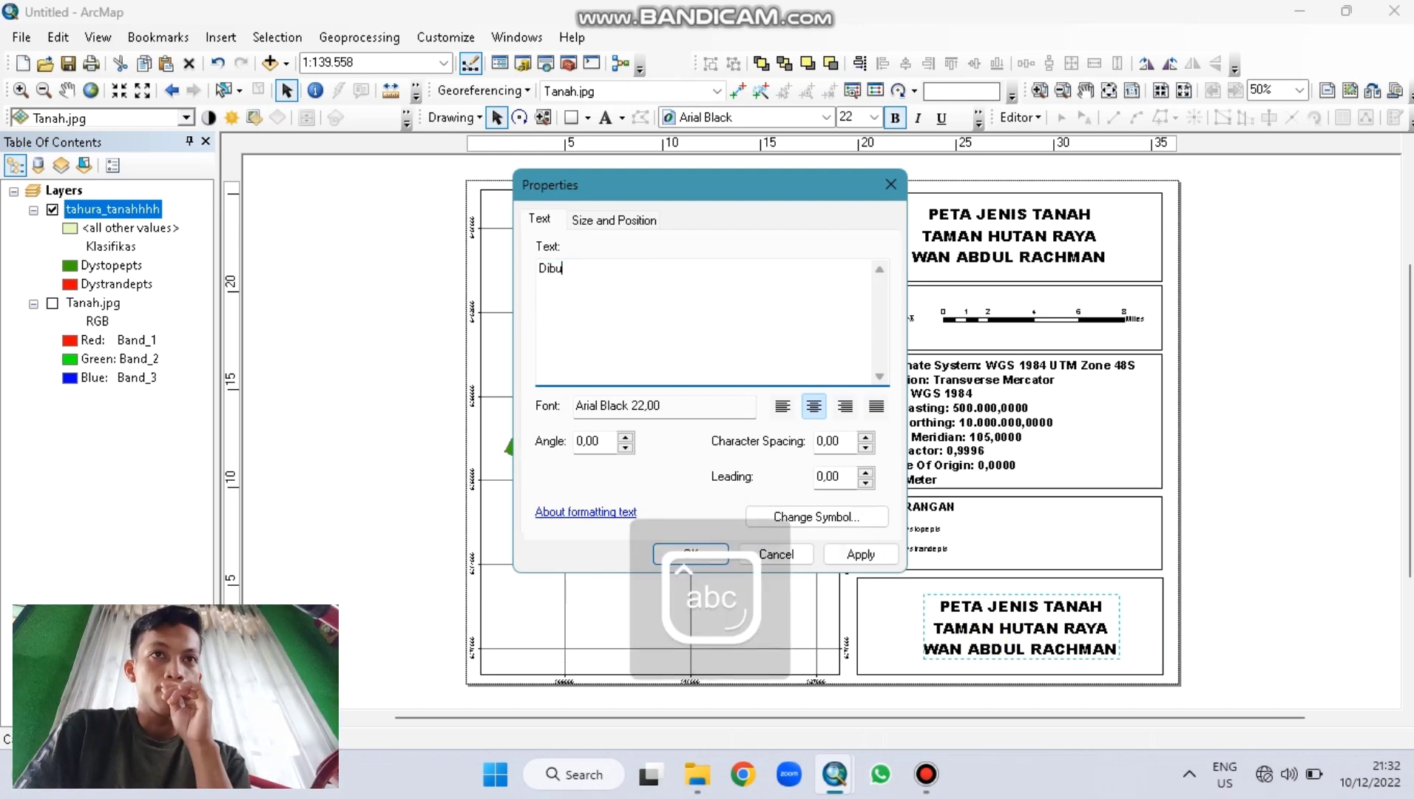
{"action": "type", "text": "at oleh:"}
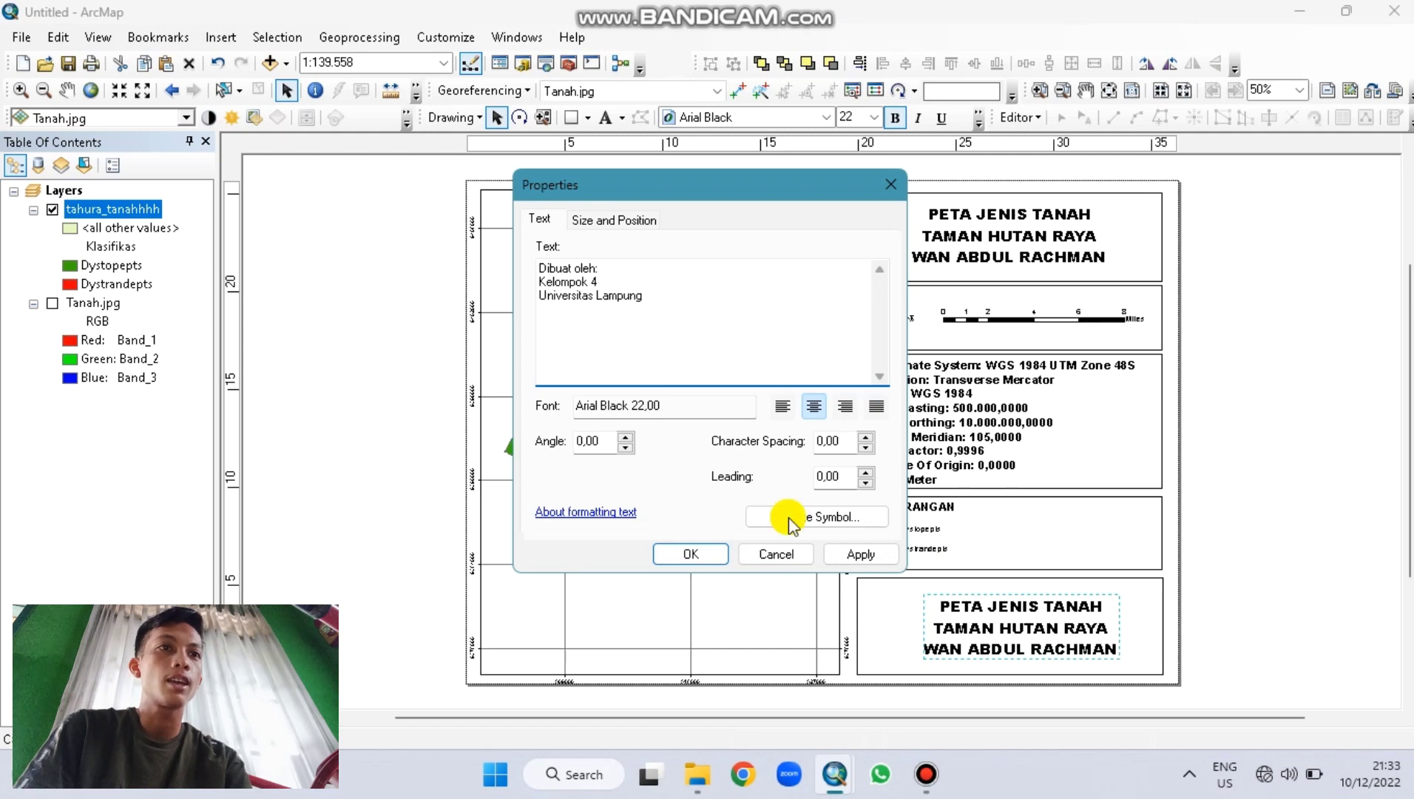
{"action": "left_click", "coordinate": [712, 553]}
{"action": "left_click", "coordinate": [1238, 590]}
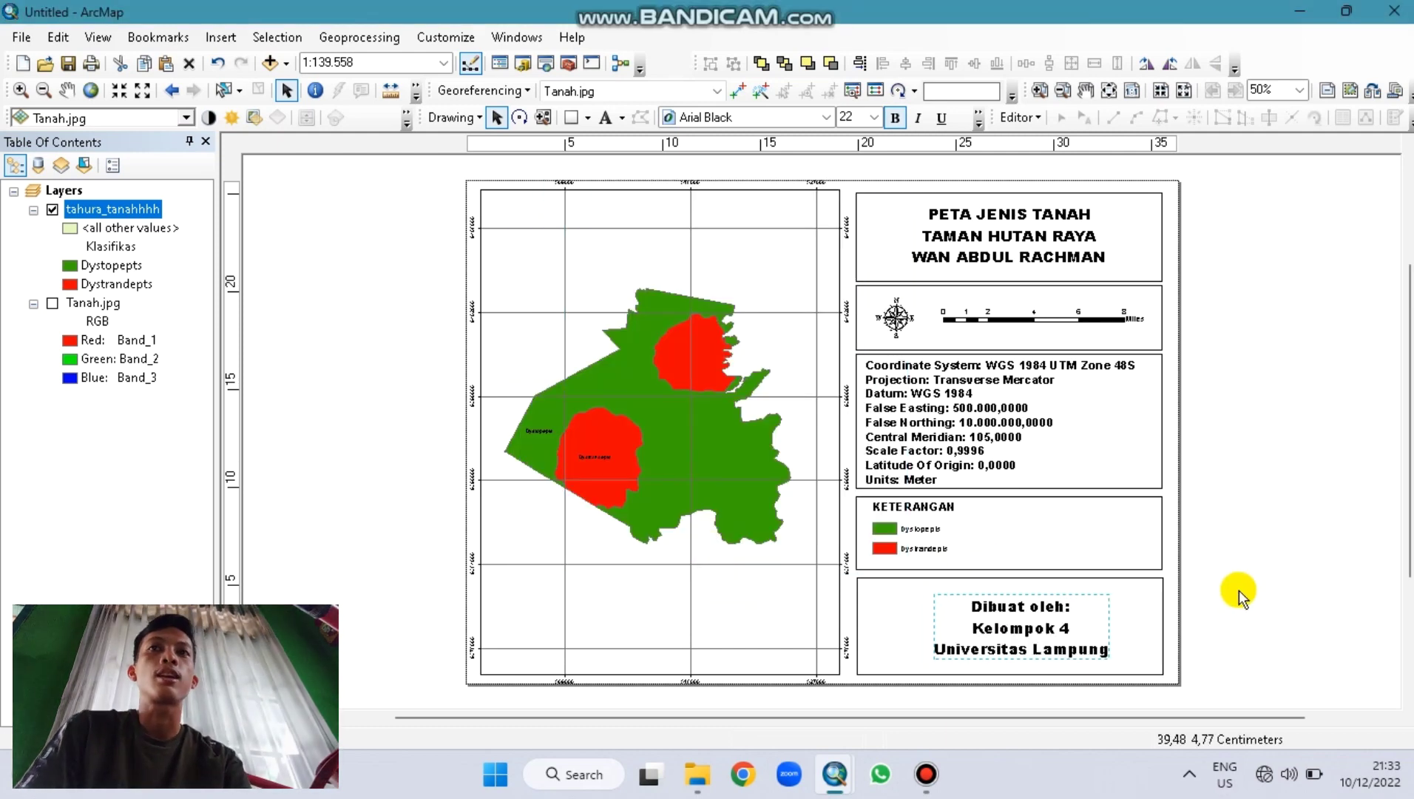
Step: Export the layout as a JPEG image named 'zeda tanh'
{"action": "left_click", "coordinate": [21, 37]}
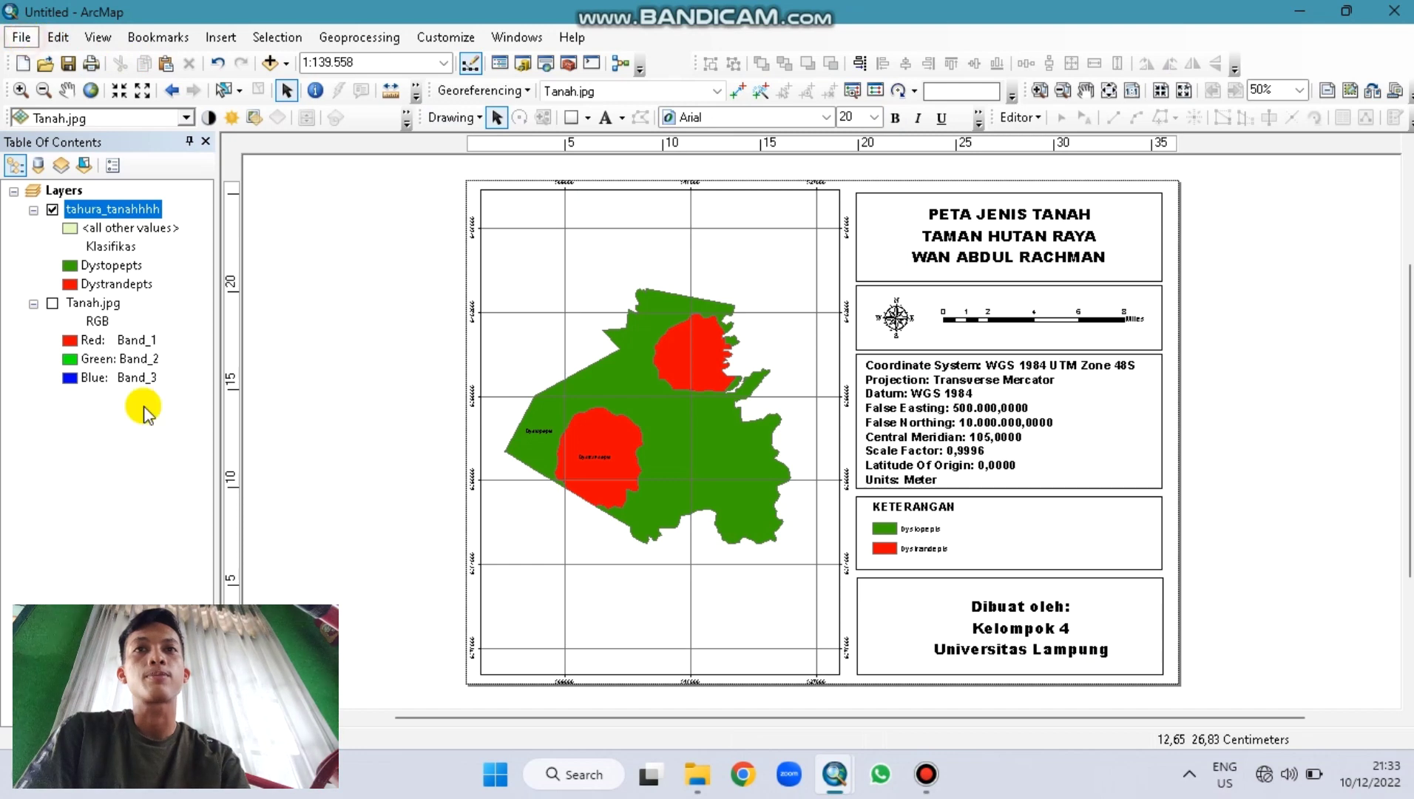
{"action": "left_click", "coordinate": [93, 355]}
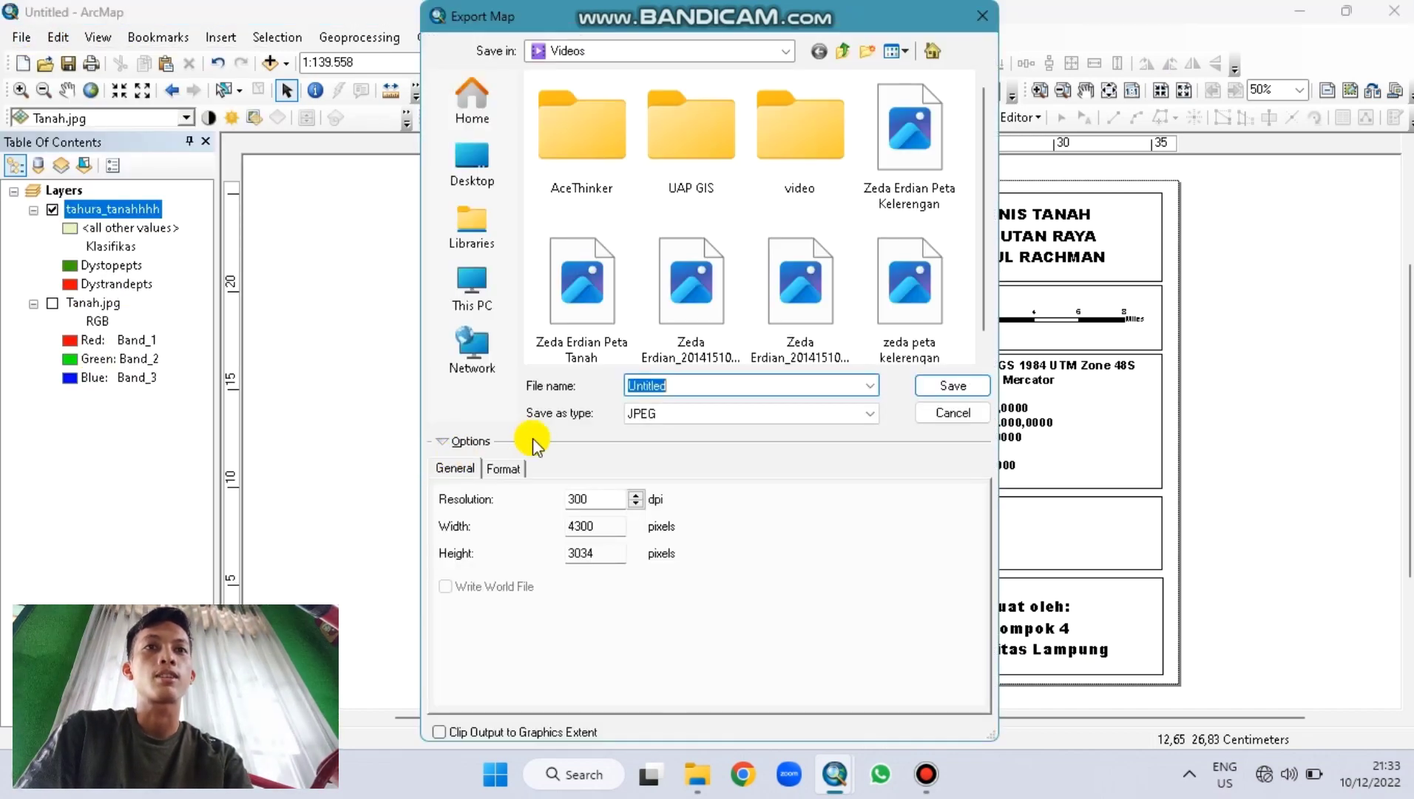
{"action": "type", "text": "zeda tanhhh"}
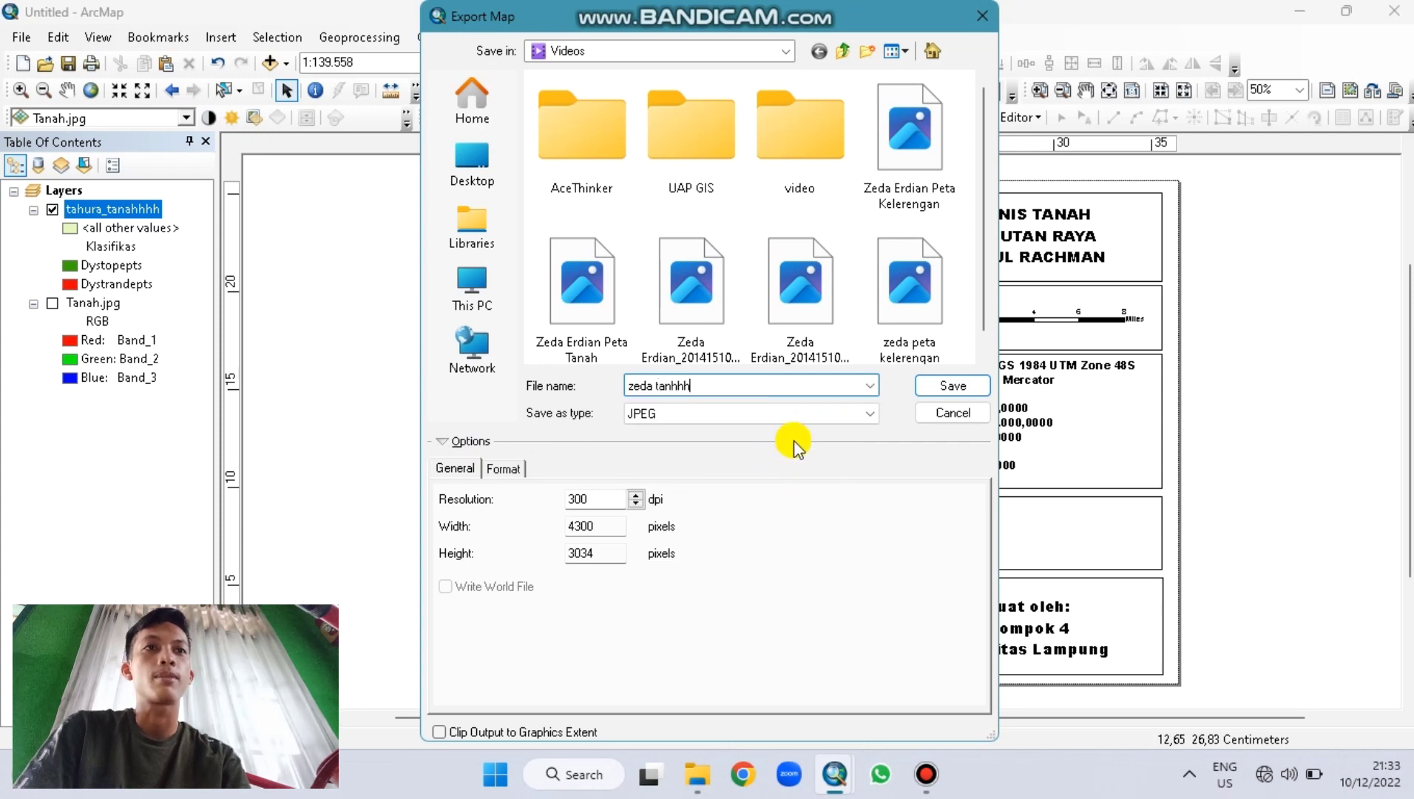
{"action": "left_click", "coordinate": [870, 413]}
{"action": "left_click", "coordinate": [872, 412]}
{"action": "left_click", "coordinate": [939, 389]}
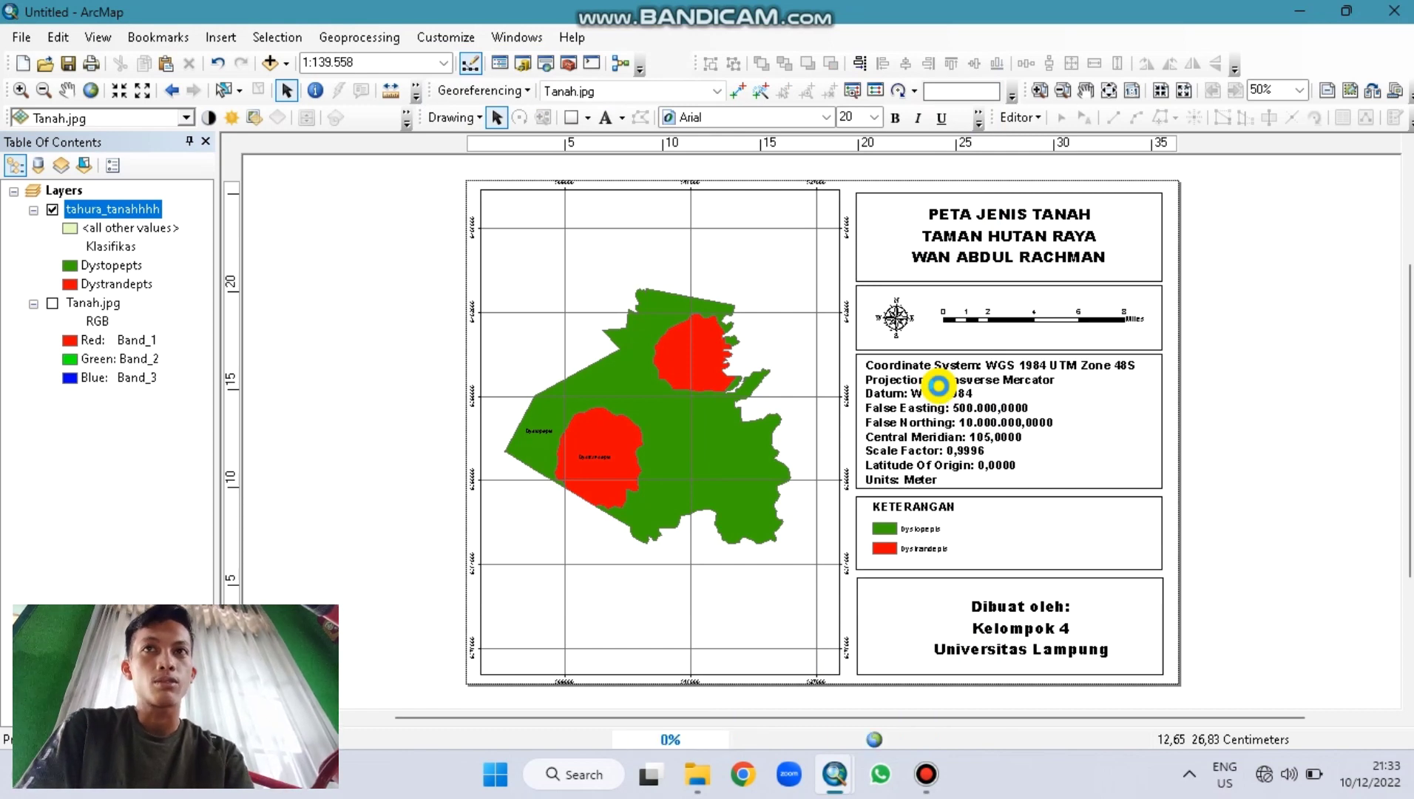
Step: Export the layout as the PDF 'zeda tannnn' in Videos and show Tanah.jpg
{"action": "left_click", "coordinate": [22, 38]}
{"action": "key", "text": "Escape"}
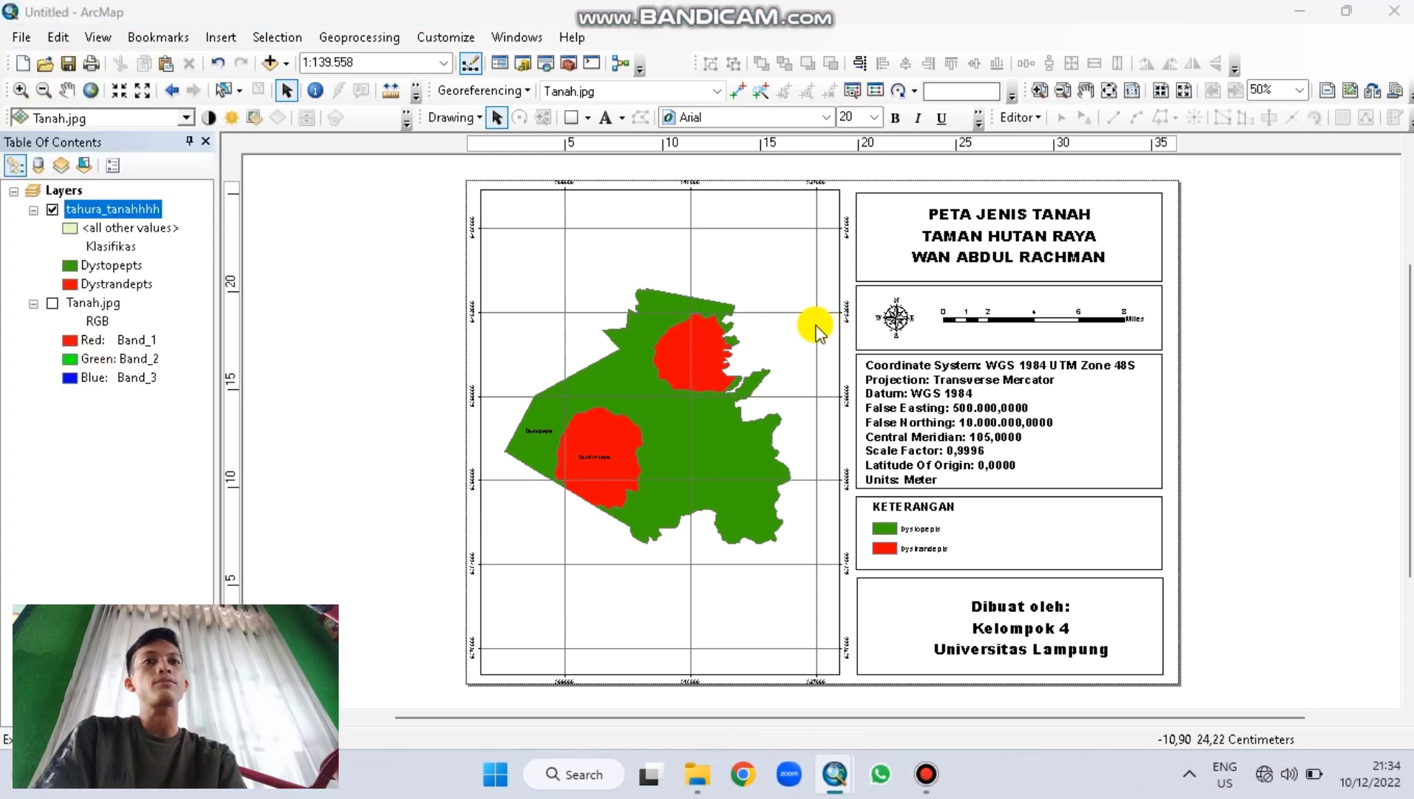
{"action": "left_click", "coordinate": [681, 418]}
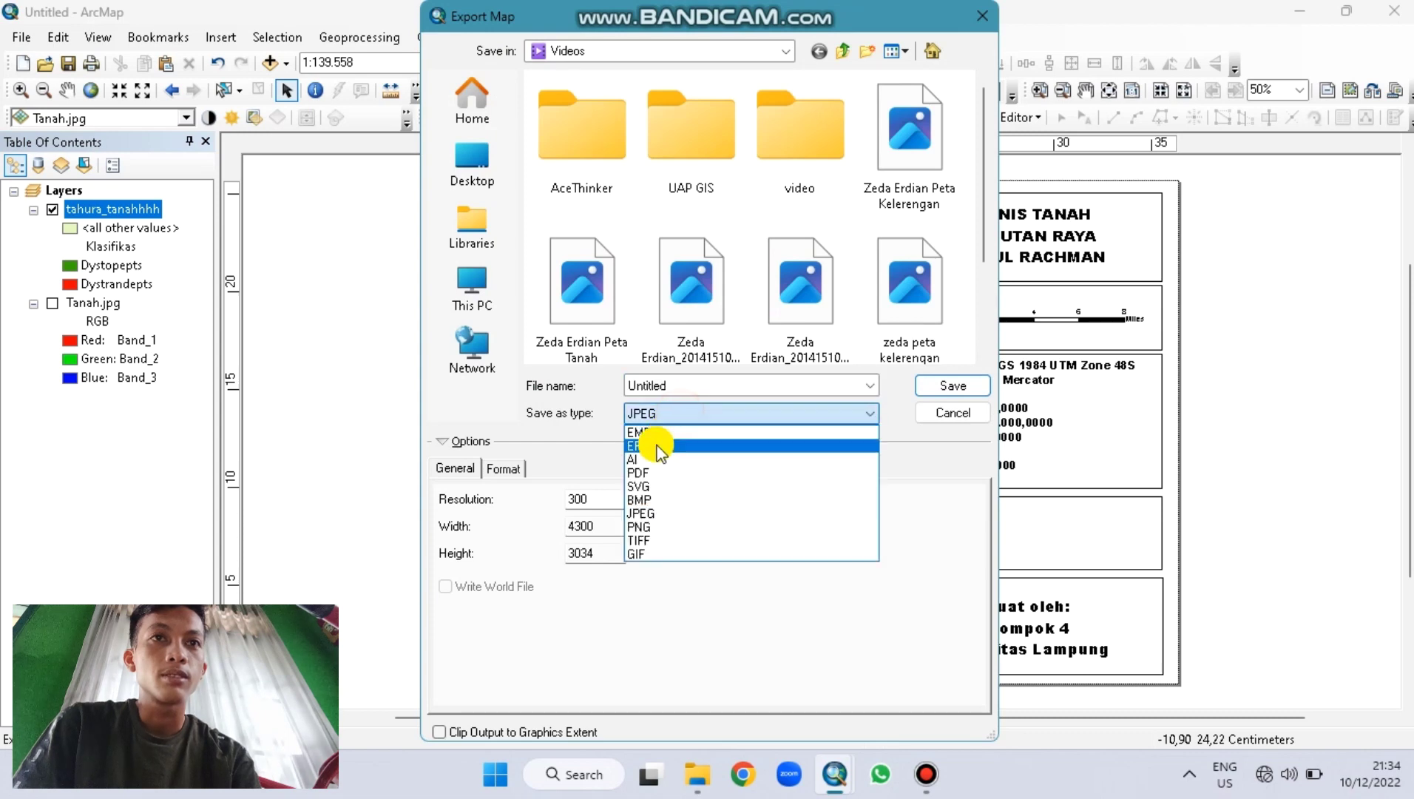
{"action": "left_click", "coordinate": [641, 526]}
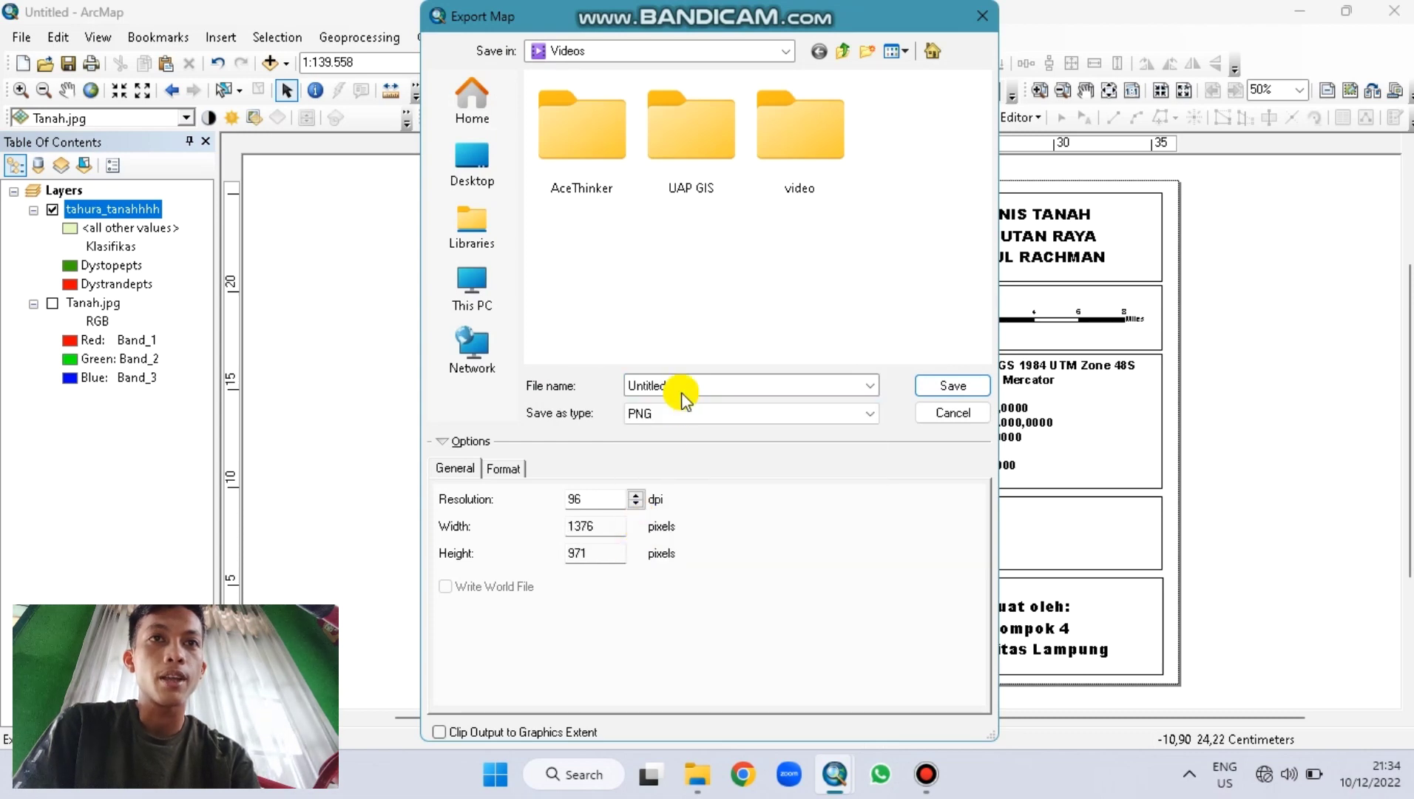
{"action": "left_click", "coordinate": [682, 412]}
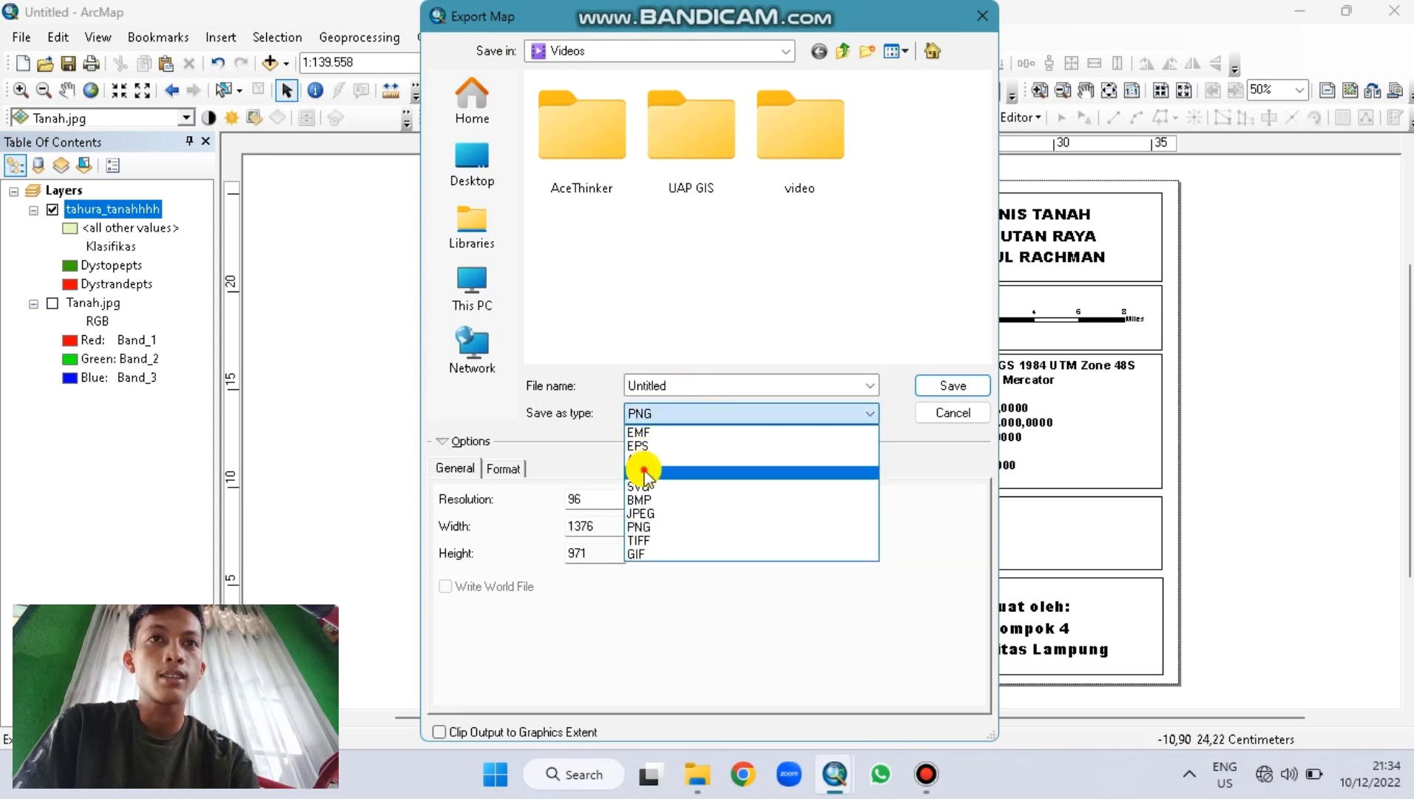
{"action": "left_click", "coordinate": [651, 466]}
{"action": "double_click", "coordinate": [682, 383]}
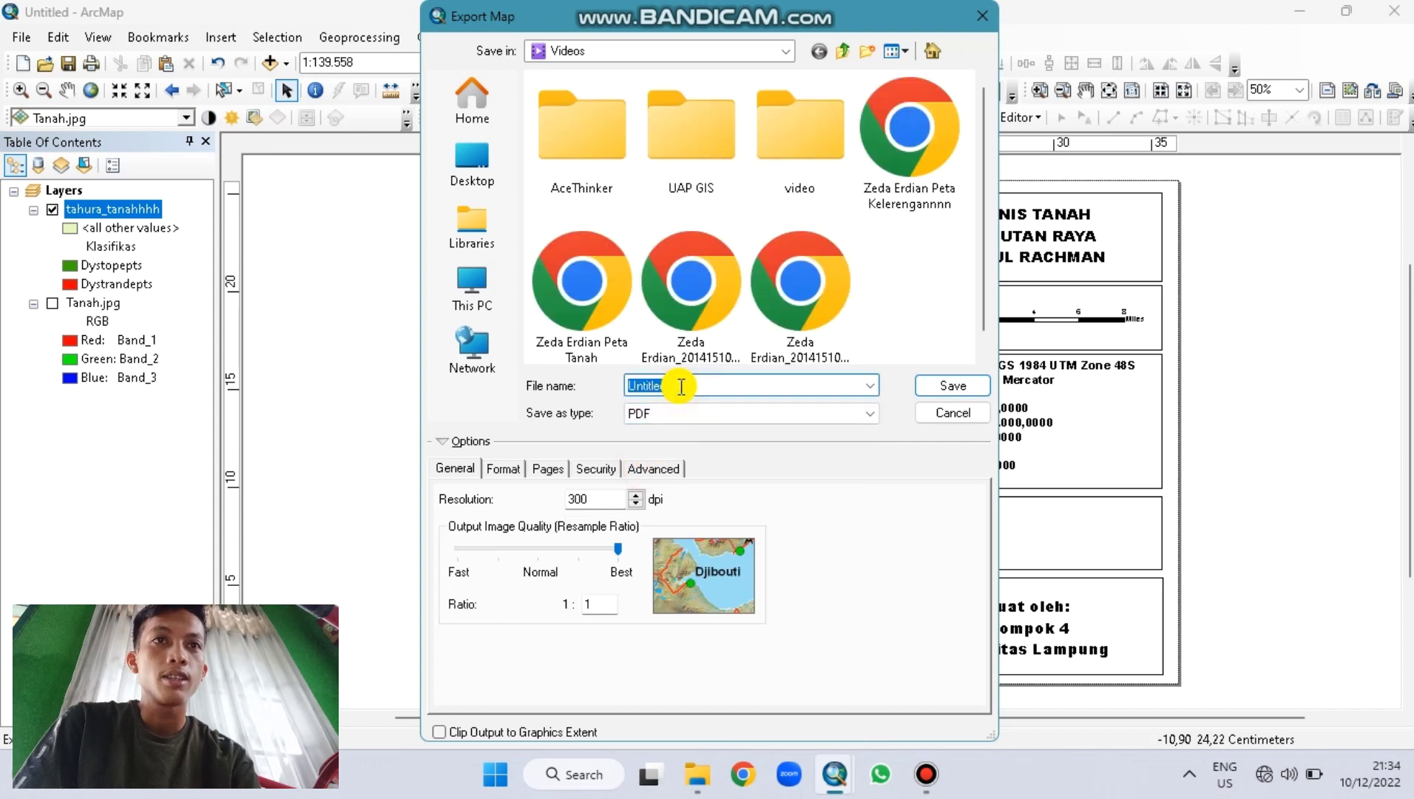
{"action": "type", "text": "zeda tannnnn"}
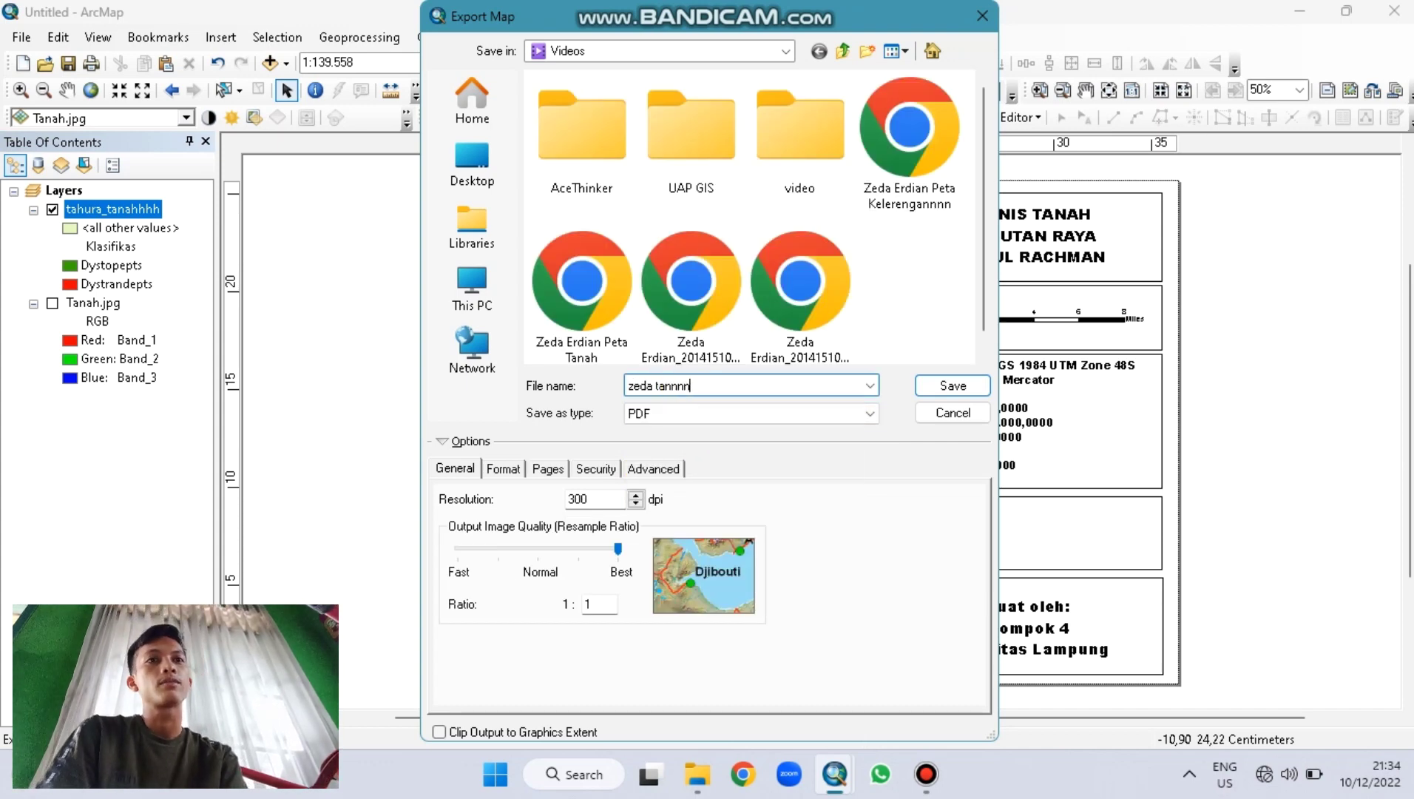
{"action": "left_click", "coordinate": [936, 385]}
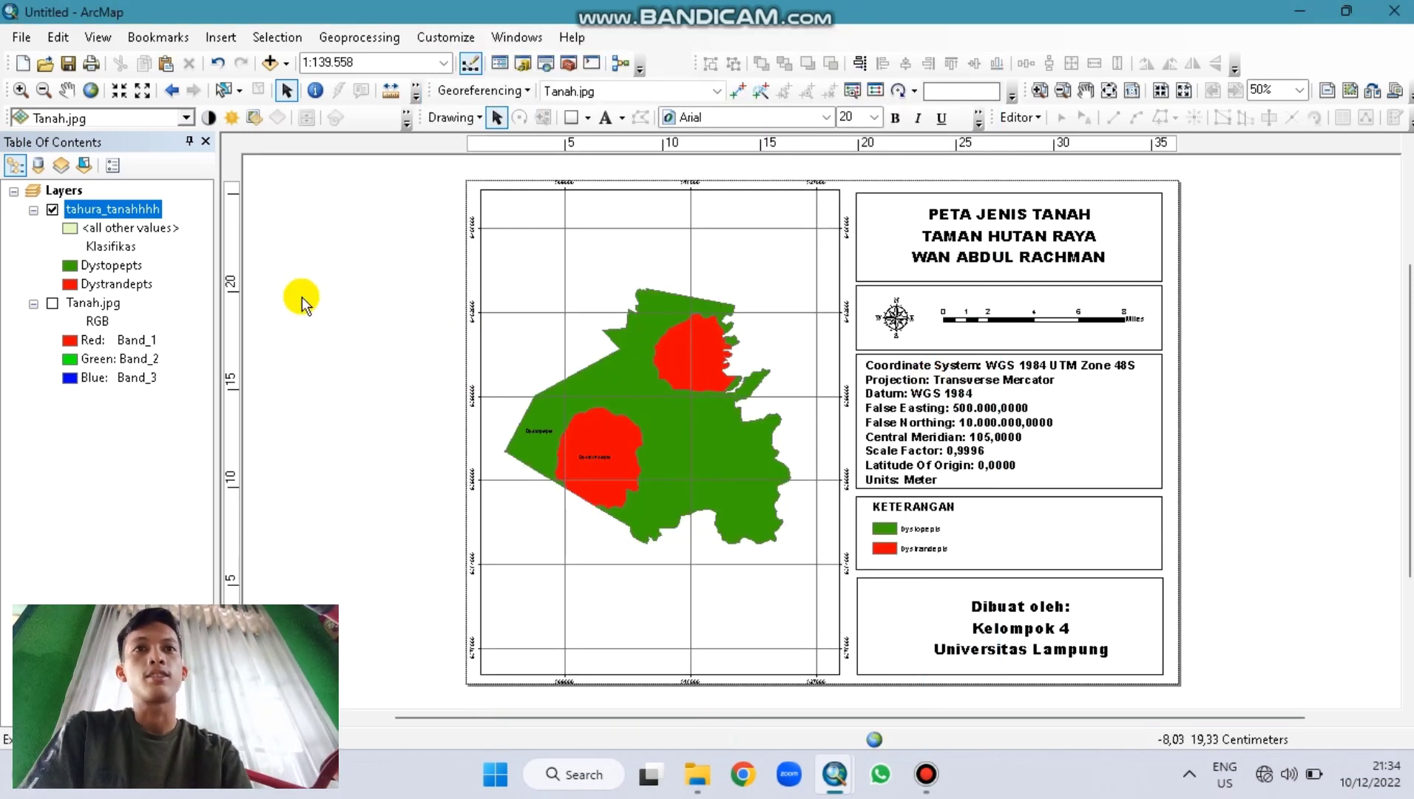
{"action": "left_click", "coordinate": [52, 303]}
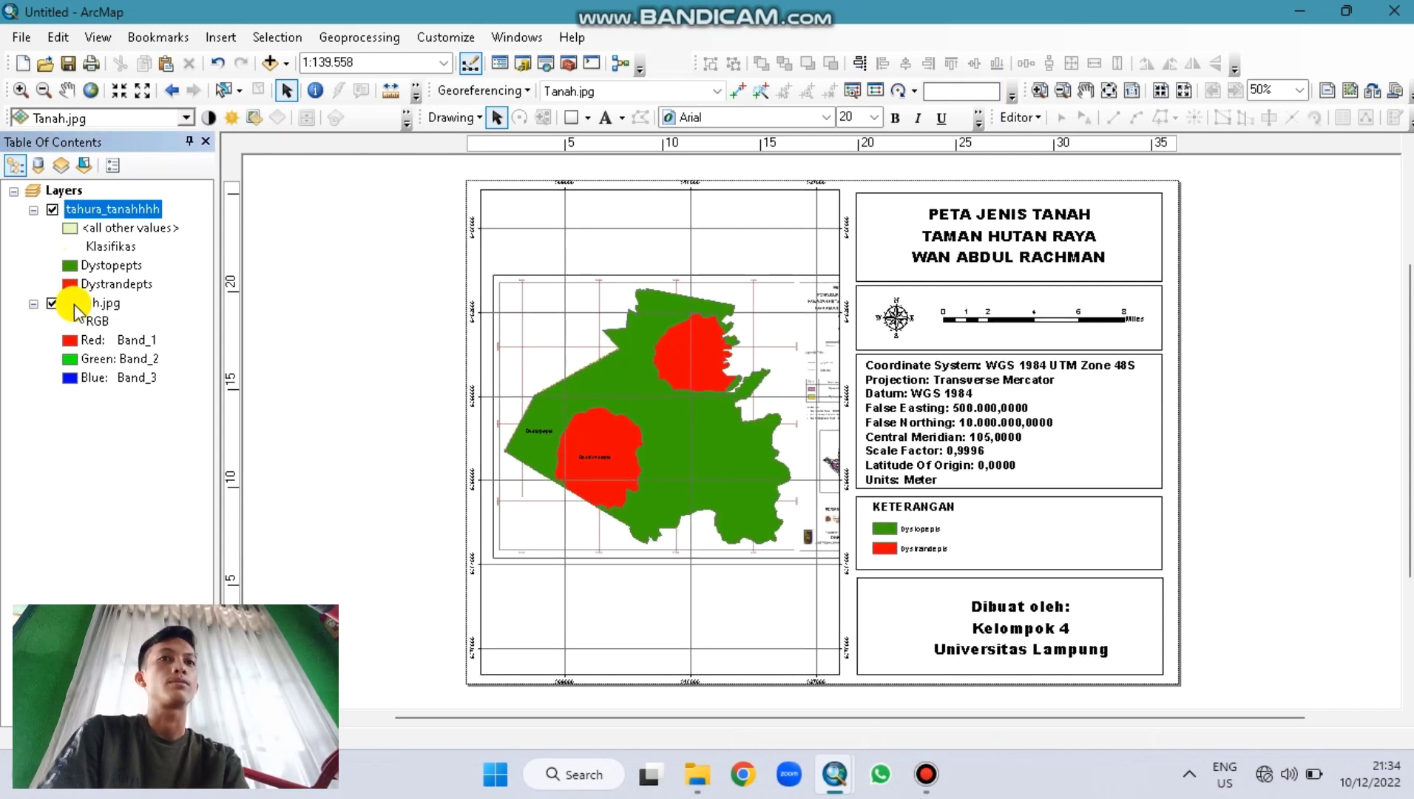
Step: Remove the Tanah.jpg layer from the map and switch to Data View
{"action": "left_click", "coordinate": [51, 303]}
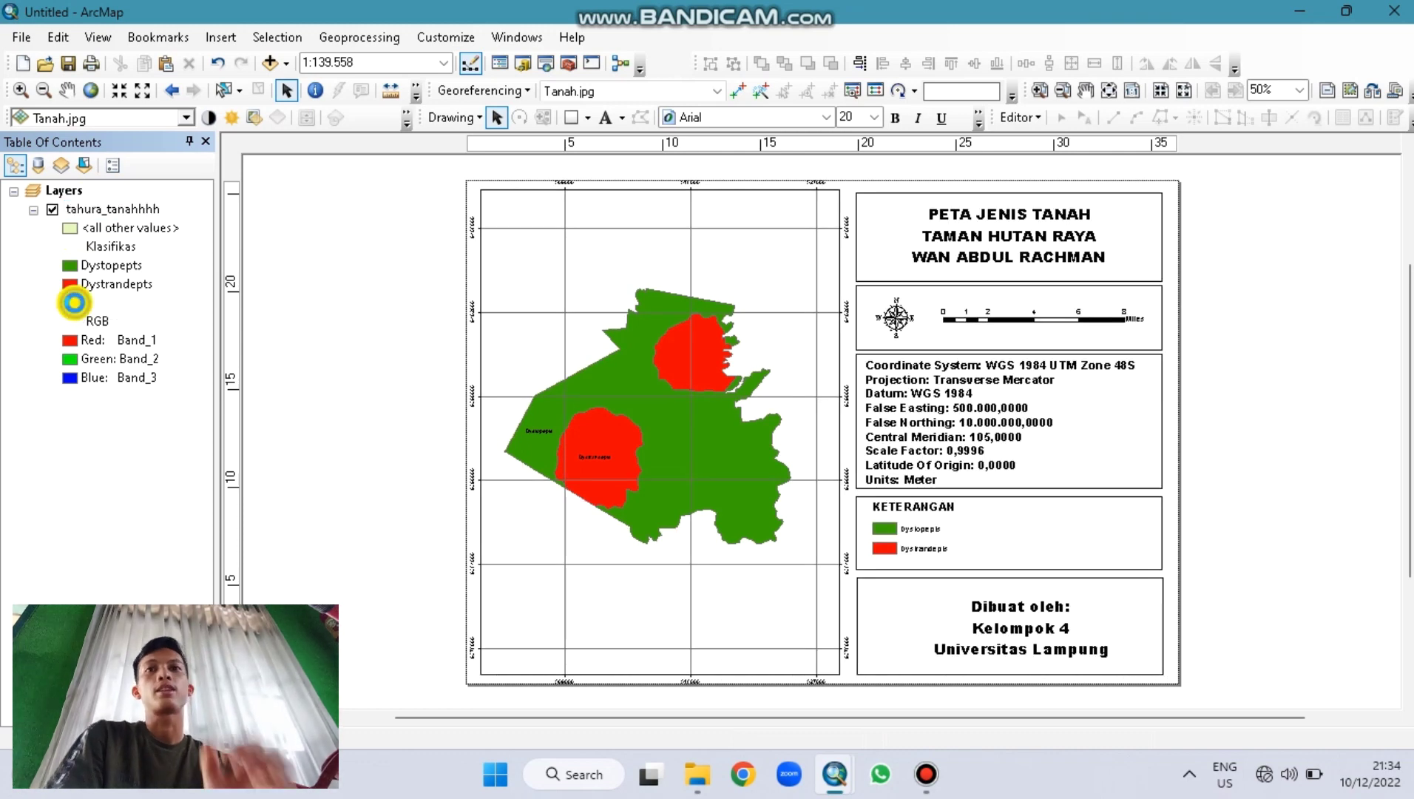
{"action": "right_click", "coordinate": [77, 304]}
{"action": "left_click", "coordinate": [122, 342]}
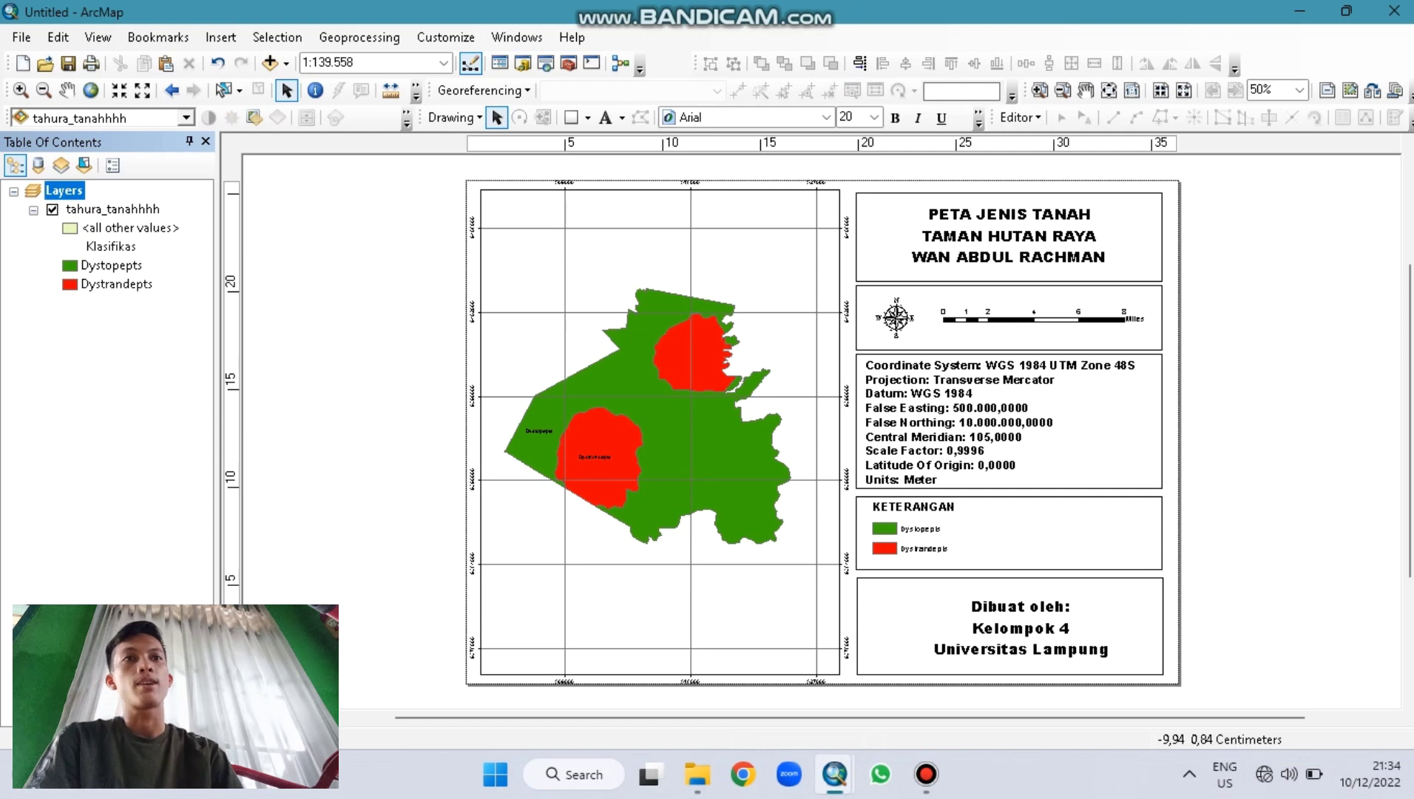
{"action": "left_click", "coordinate": [228, 717]}
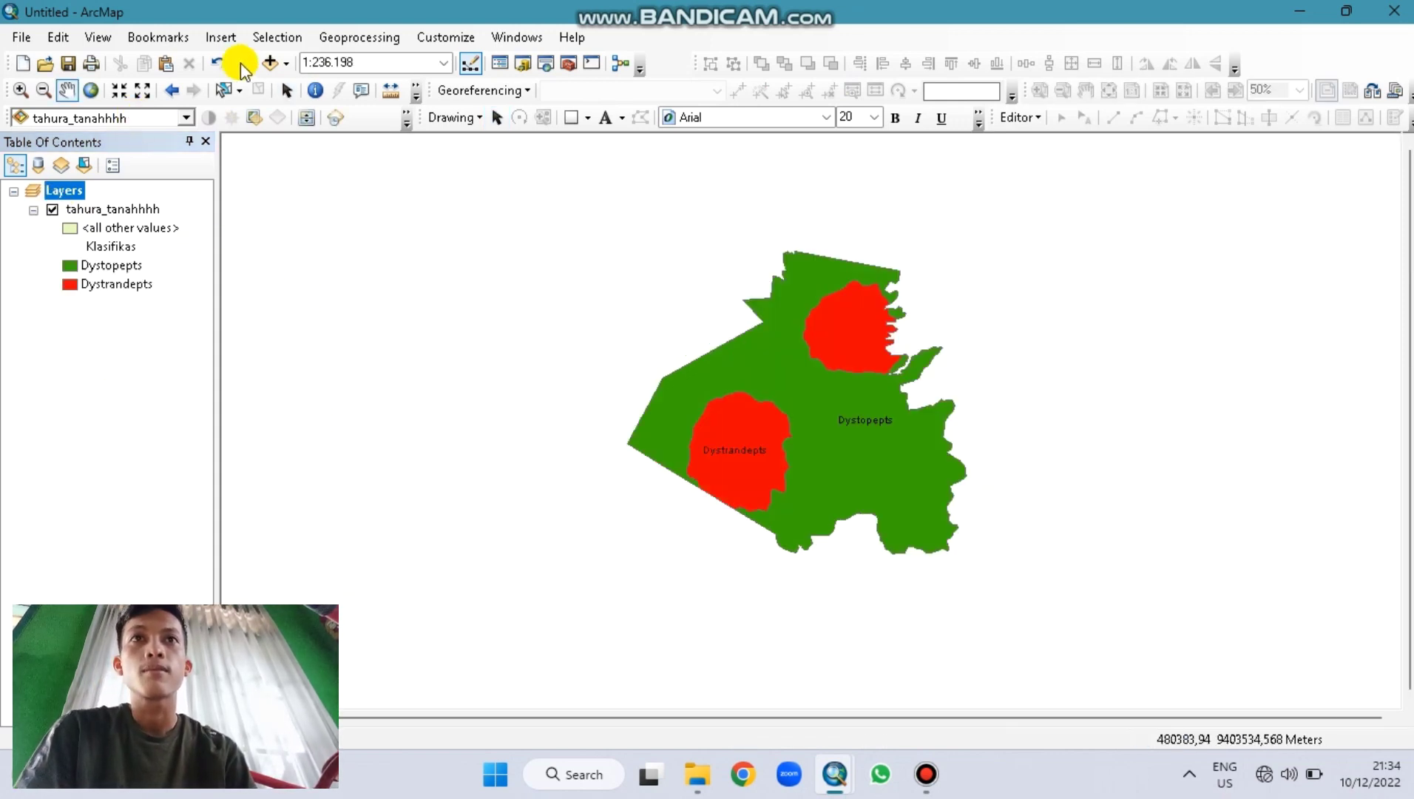
Step: Add Kelas Lereng.jpg from the Kelerengan folder, hide tahura_tanahhhh, and centre the scan
{"action": "left_click", "coordinate": [518, 65]}
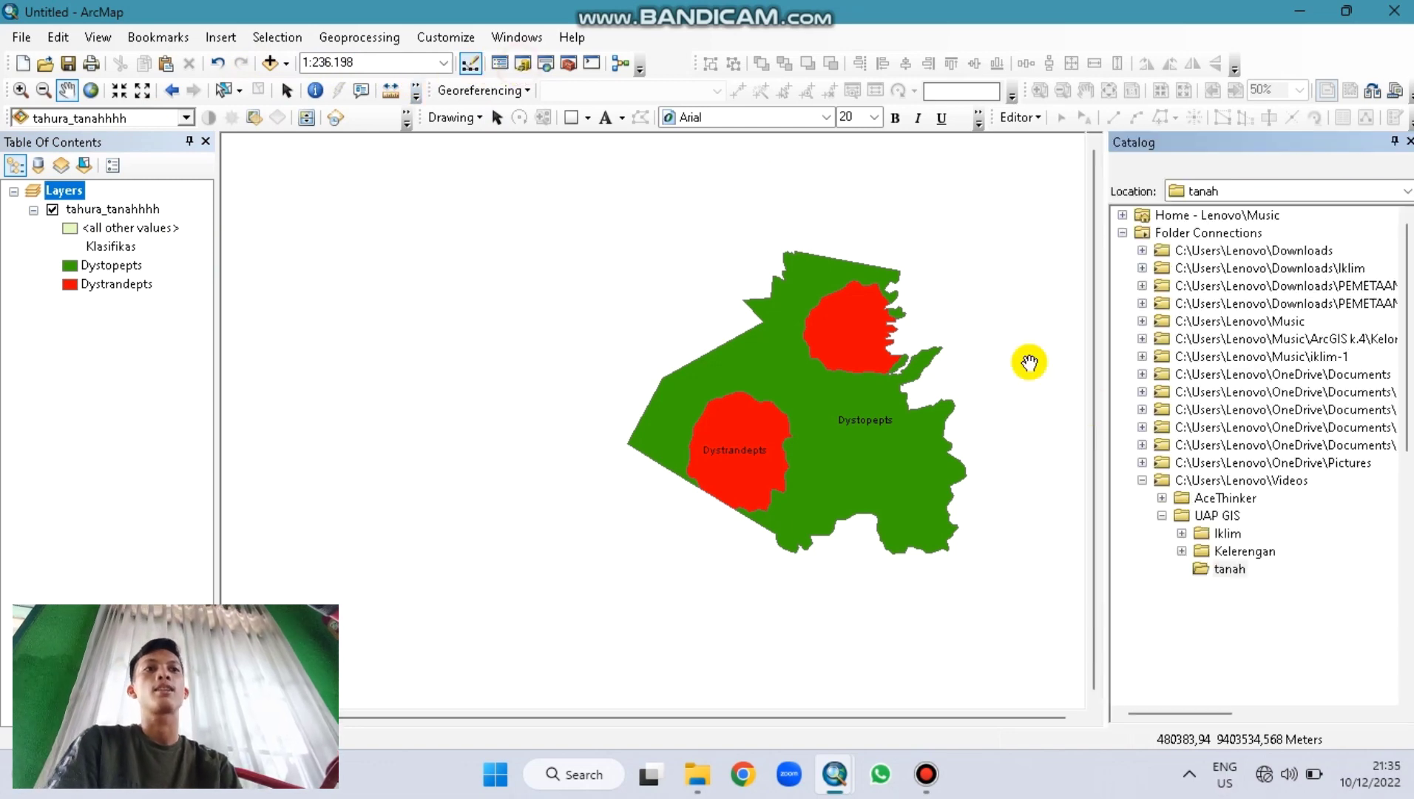
{"action": "double_click", "coordinate": [1246, 554]}
{"action": "left_click_drag", "start_coordinate": [1290, 591], "coordinate": [559, 438]}
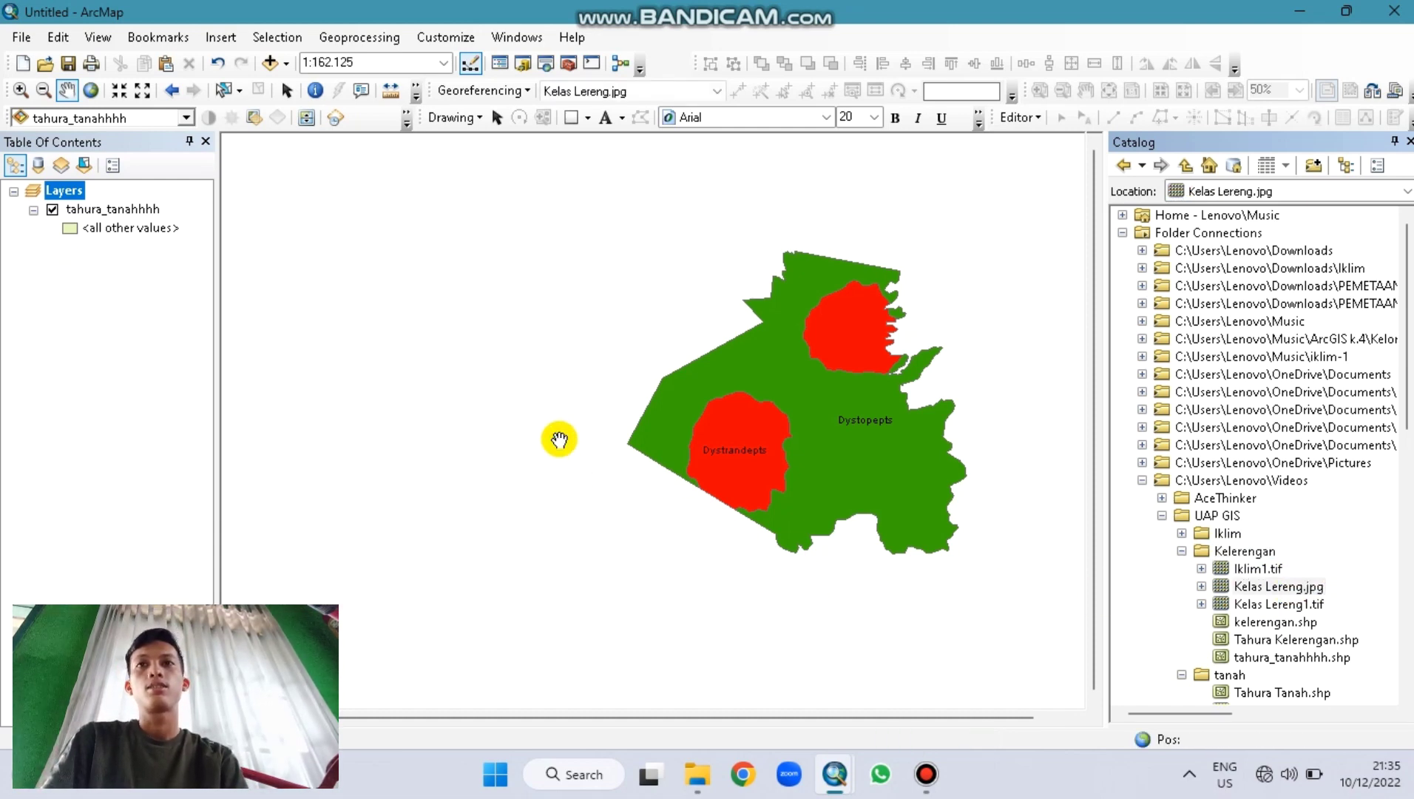
{"action": "left_click", "coordinate": [52, 210]}
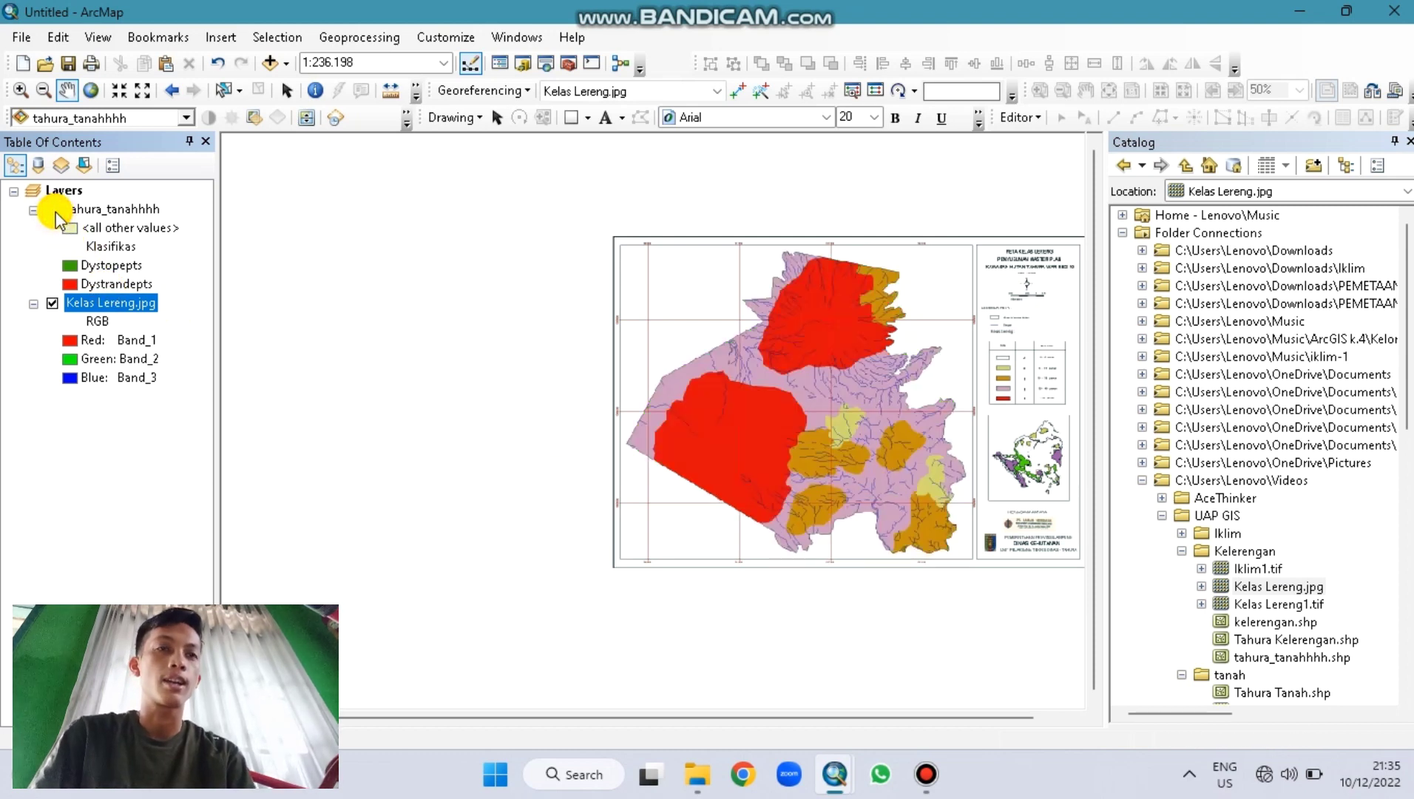
{"action": "left_click_drag", "start_coordinate": [752, 446], "coordinate": [650, 455]}
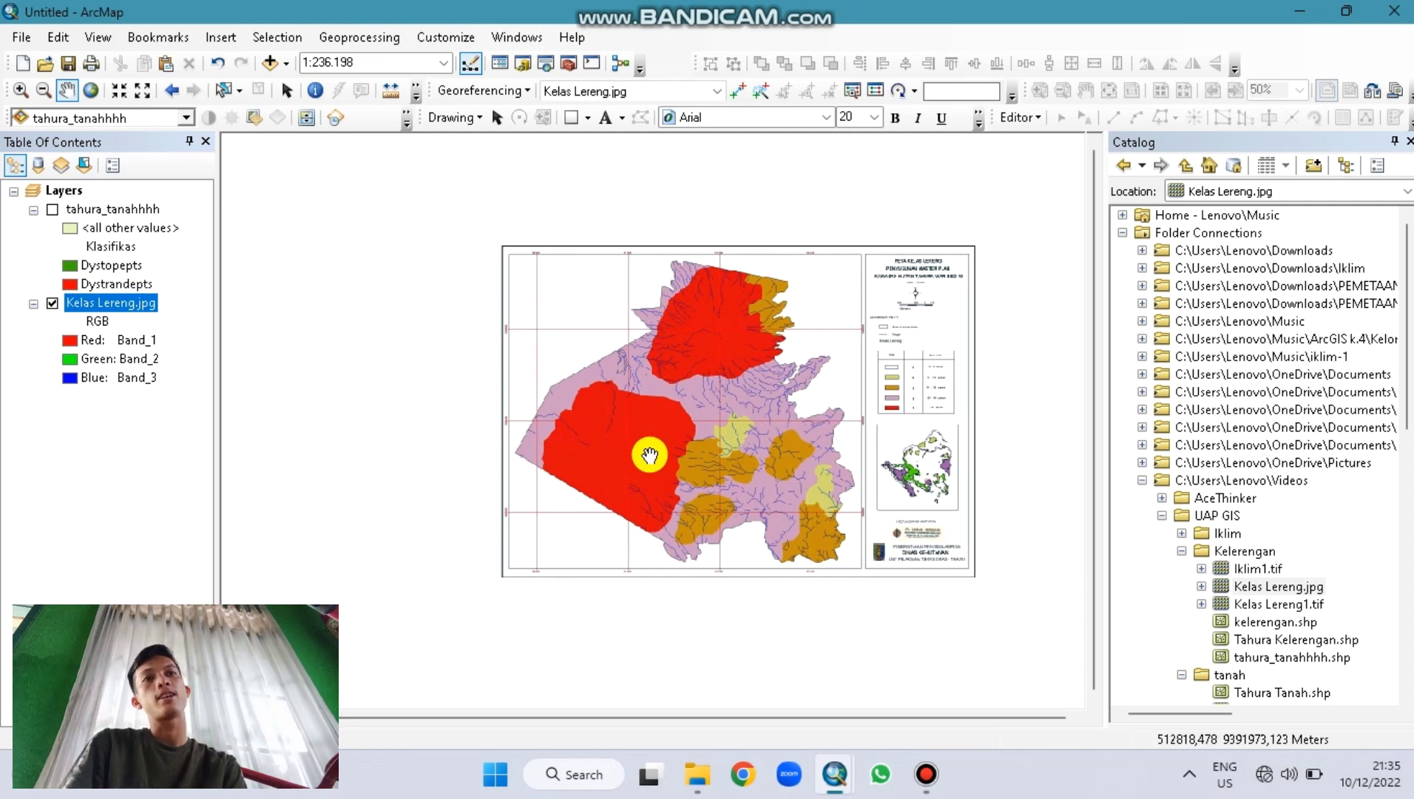
{"action": "scroll", "coordinate": [649, 454], "scroll_direction": "up", "scroll_amount": 1}
{"action": "scroll", "coordinate": [650, 455], "scroll_direction": "down", "scroll_amount": 2}
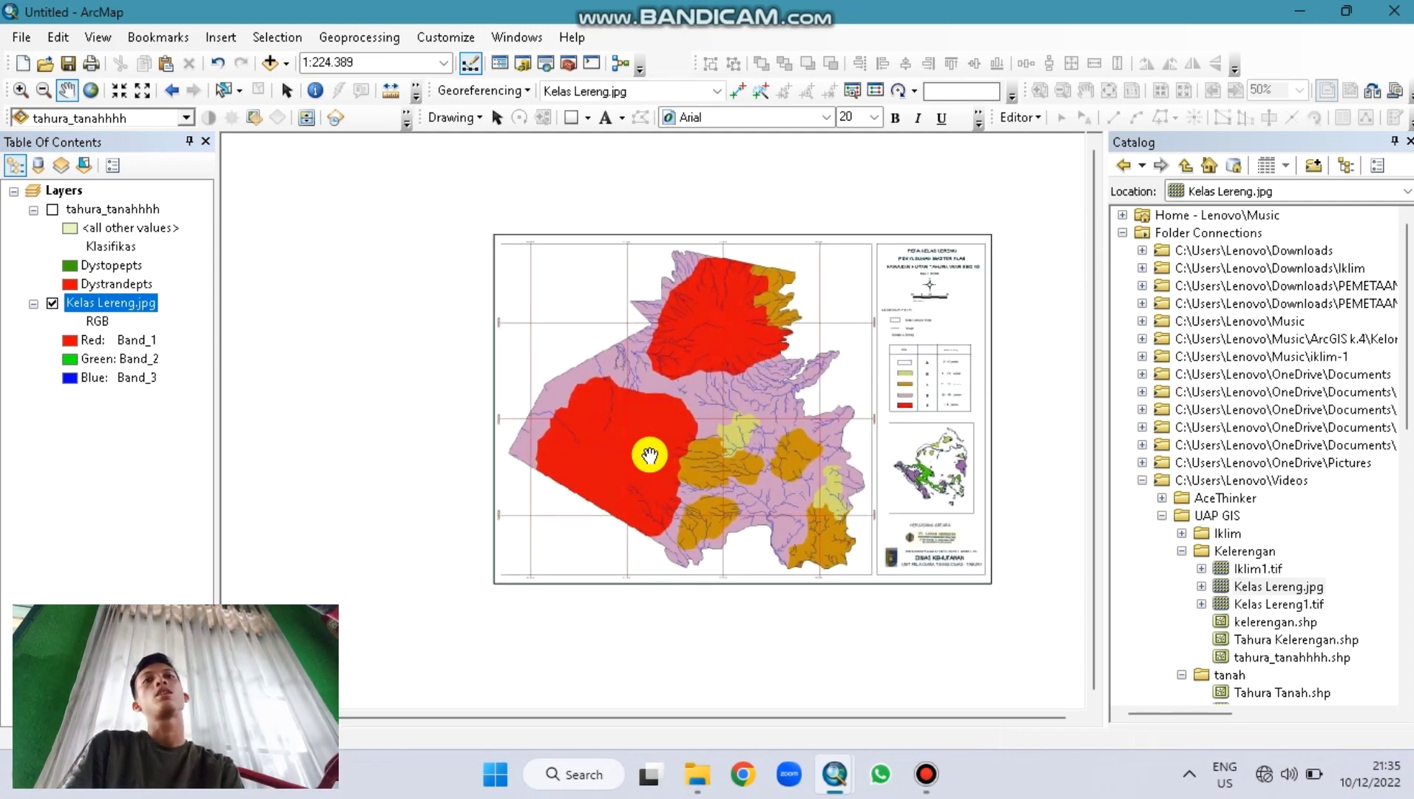
{"action": "scroll", "coordinate": [649, 455], "scroll_direction": "down", "scroll_amount": 1}
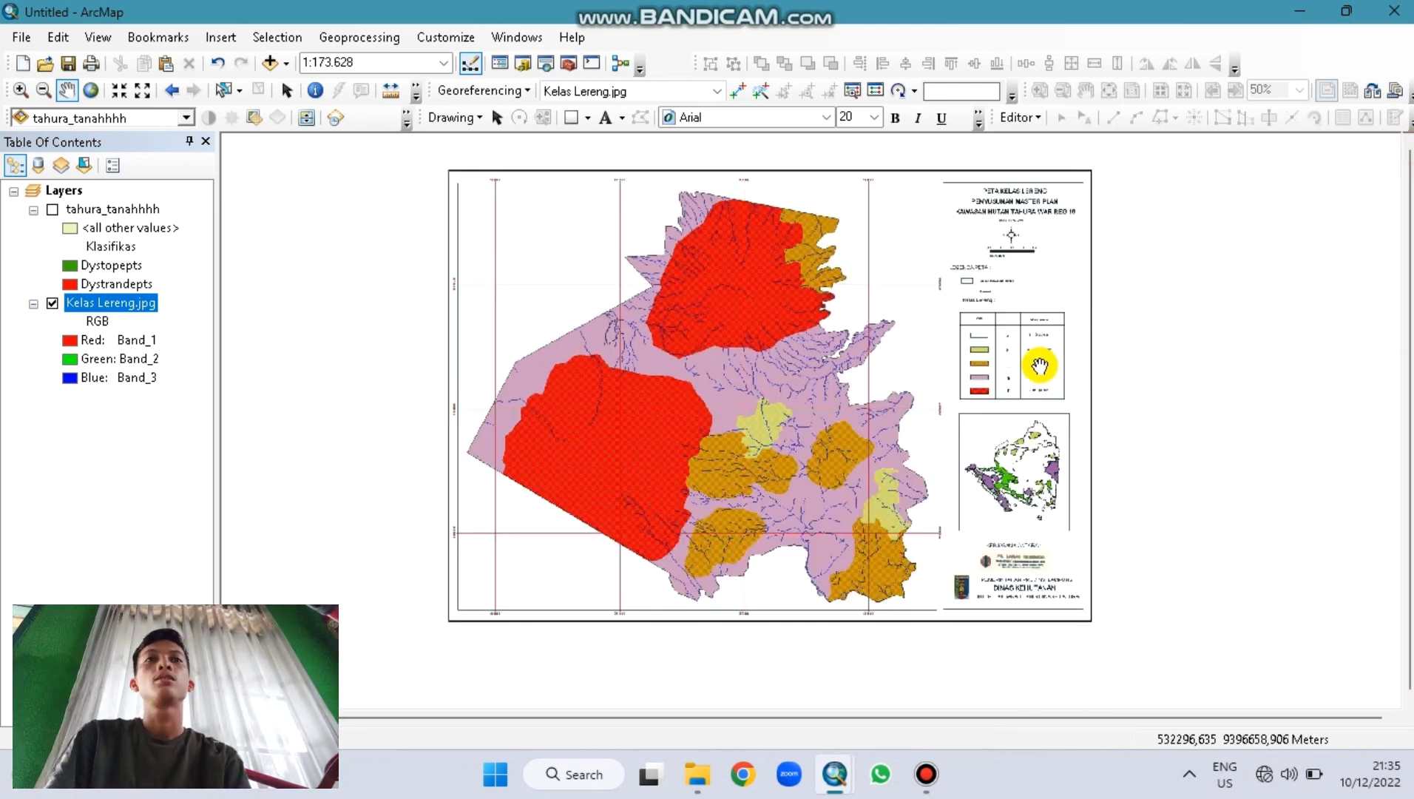
{"action": "left_click_drag", "start_coordinate": [749, 447], "coordinate": [726, 459]}
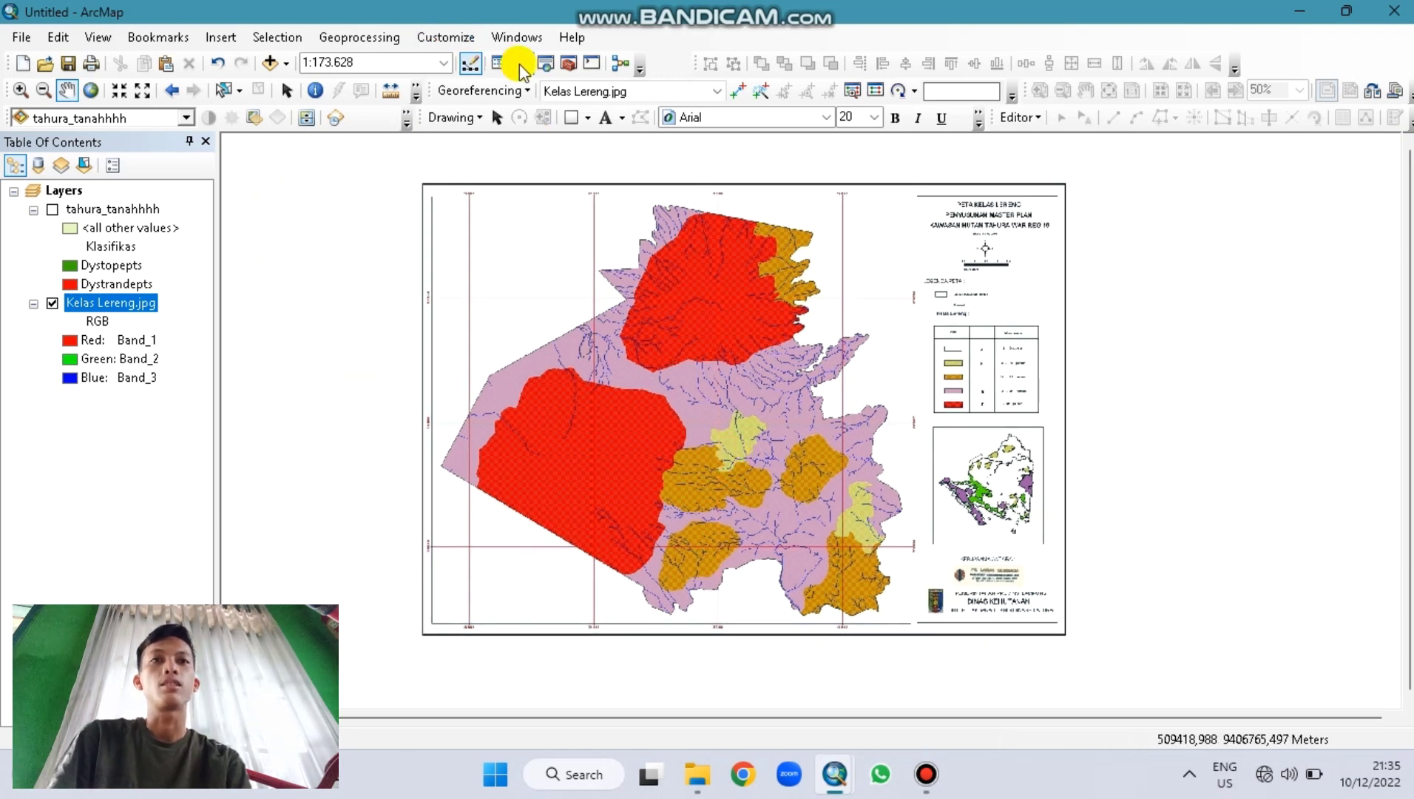
Step: Accept the control-point warning and save the warp to Kelas Lereng.jpg via Update Georeferencing
{"action": "left_click", "coordinate": [741, 91]}
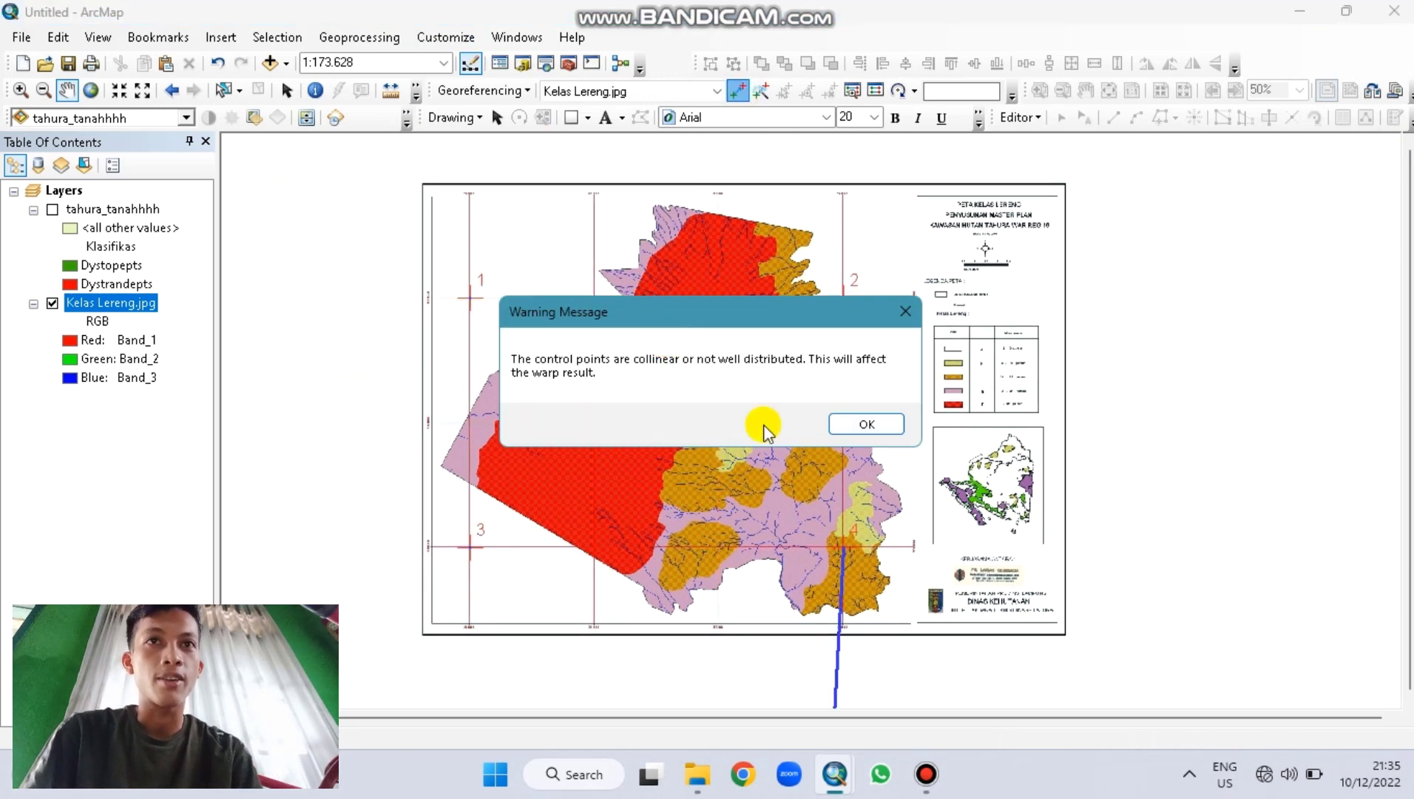
{"action": "left_click", "coordinate": [862, 421]}
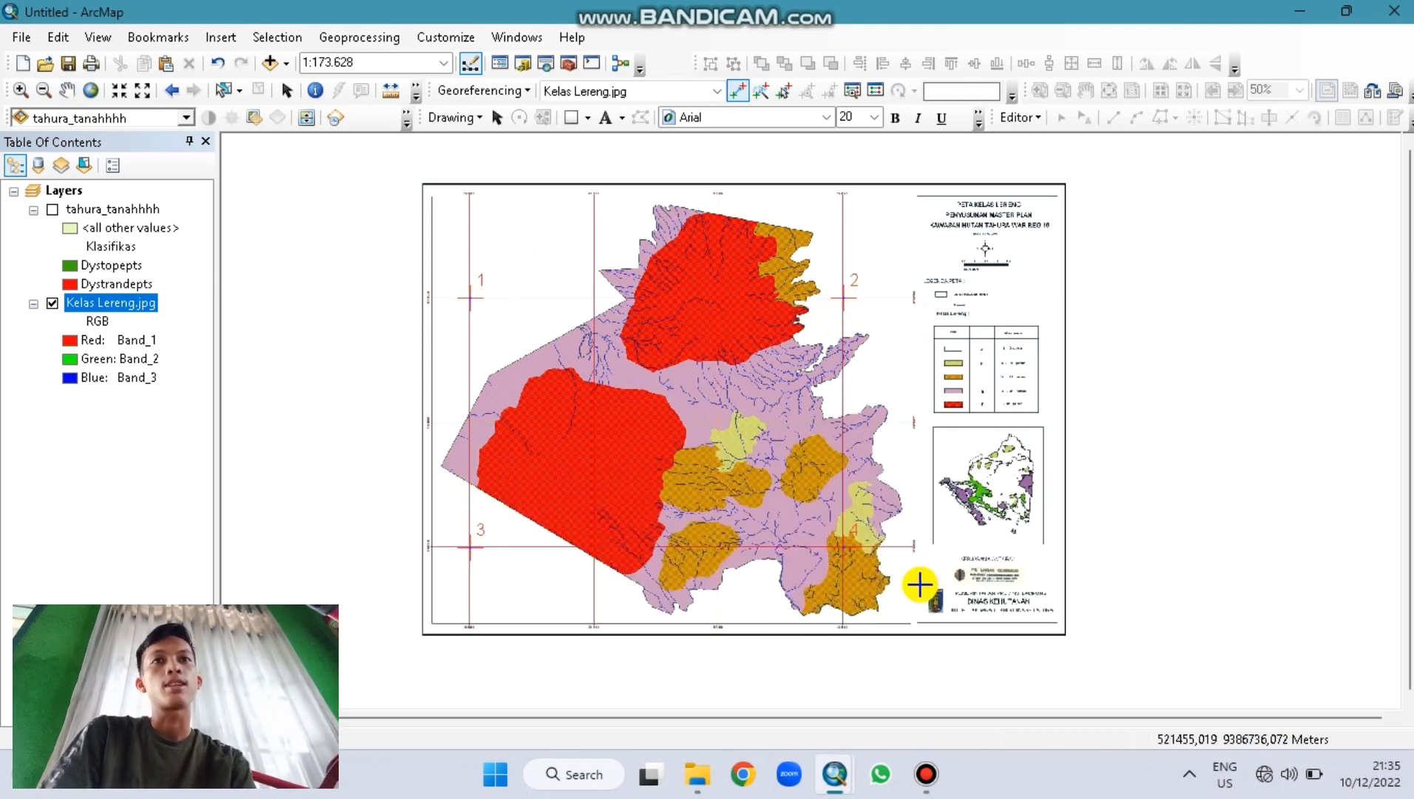
{"action": "left_click", "coordinate": [526, 89]}
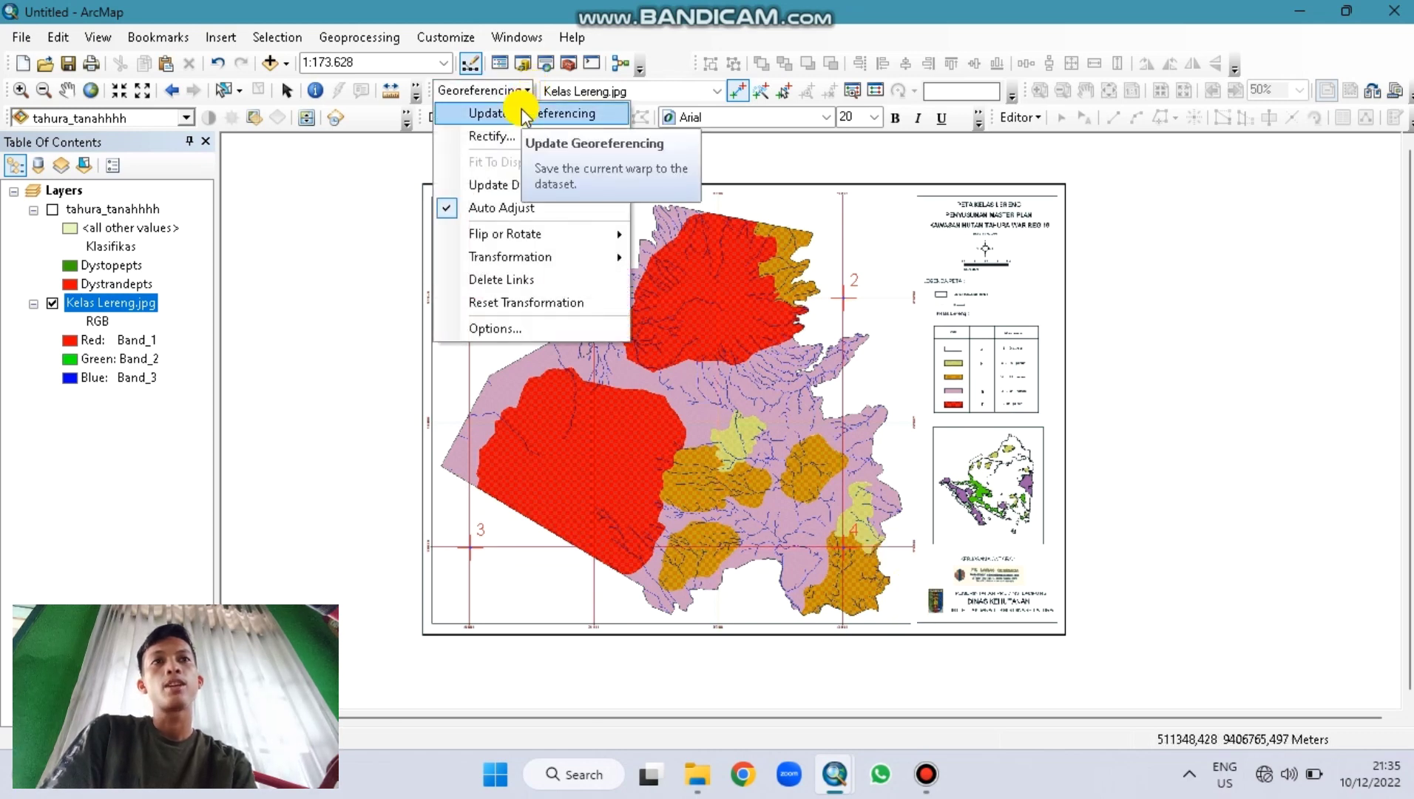
{"action": "left_click", "coordinate": [525, 113]}
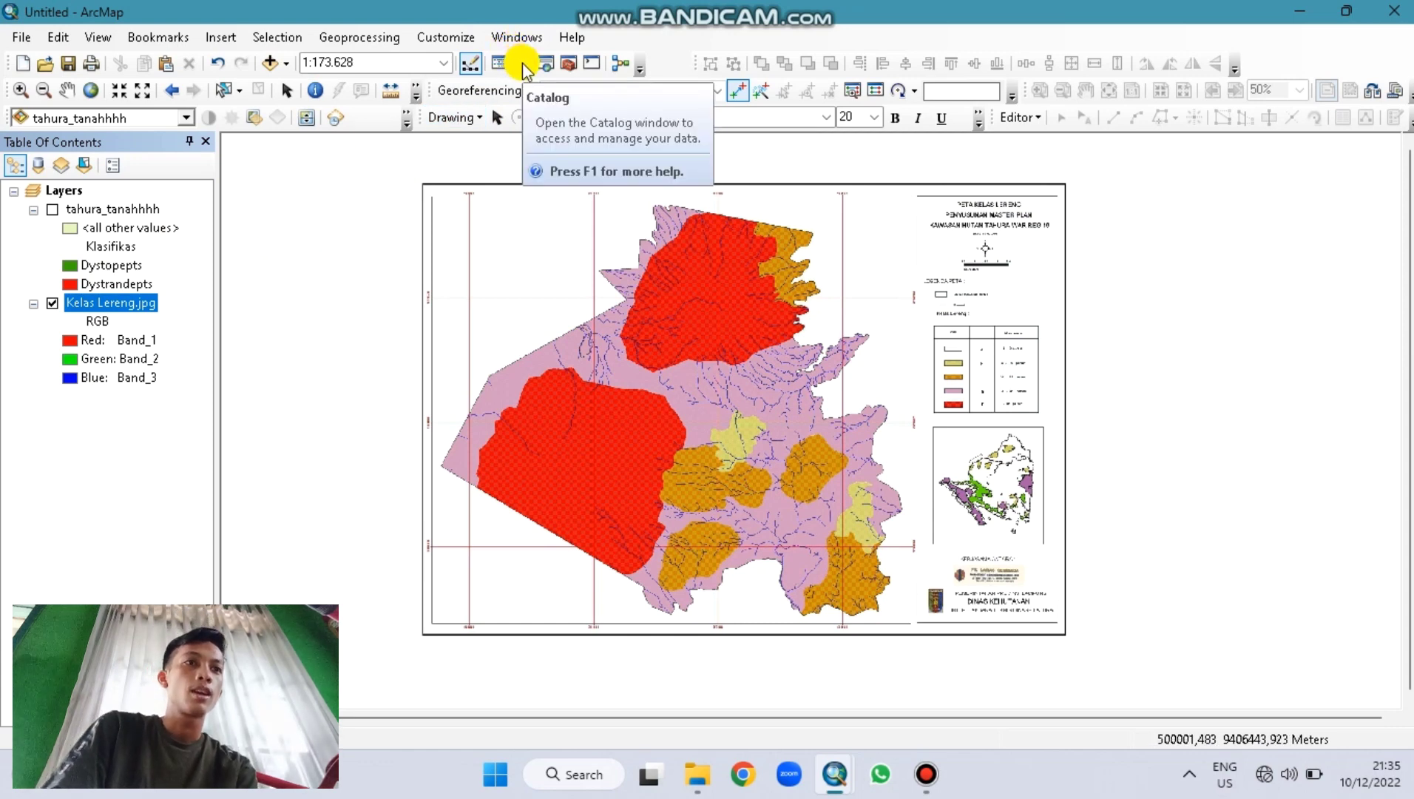
{"action": "left_click", "coordinate": [523, 65]}
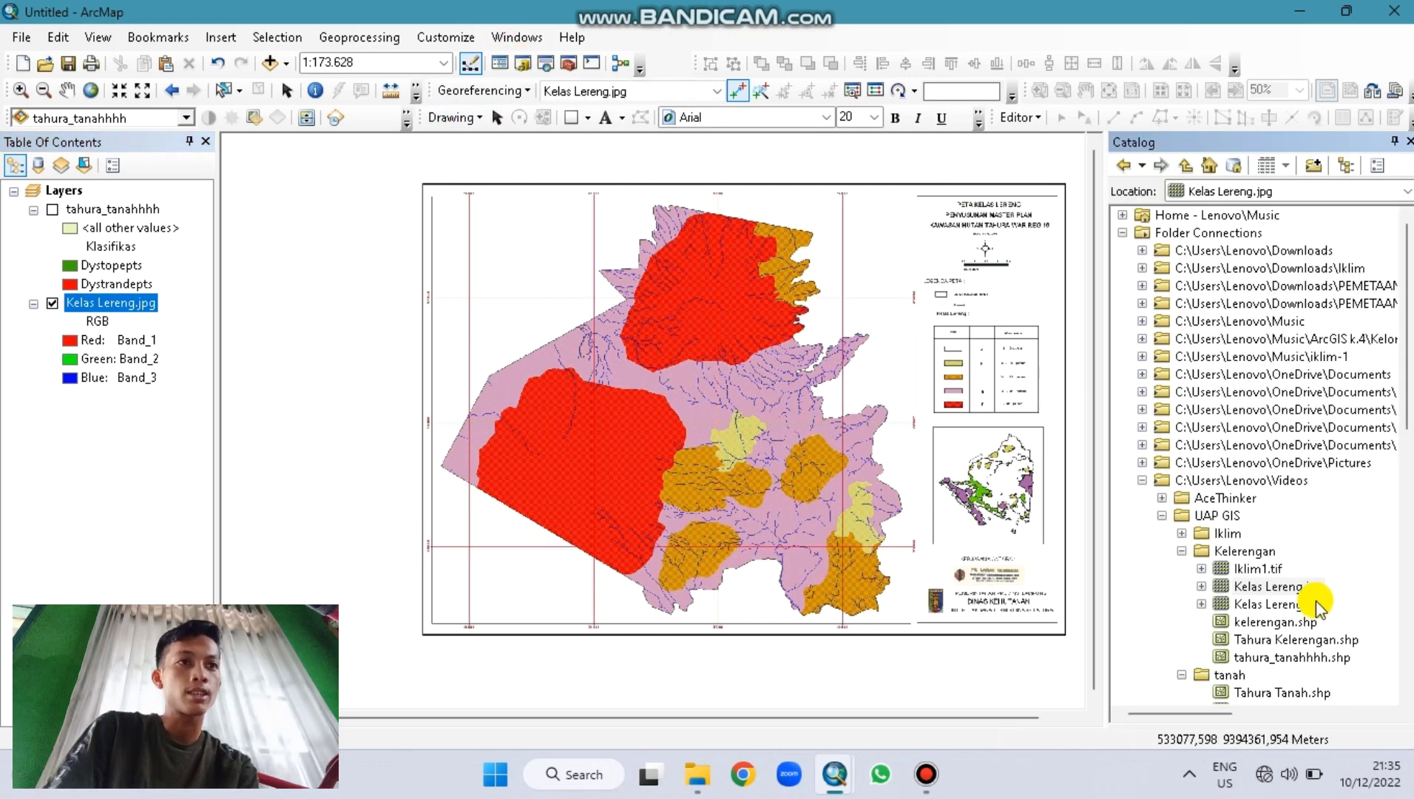
Step: Add kelerengan.shp to the map and place it below tahura_tanahhhh
{"action": "double_click", "coordinate": [1266, 622]}
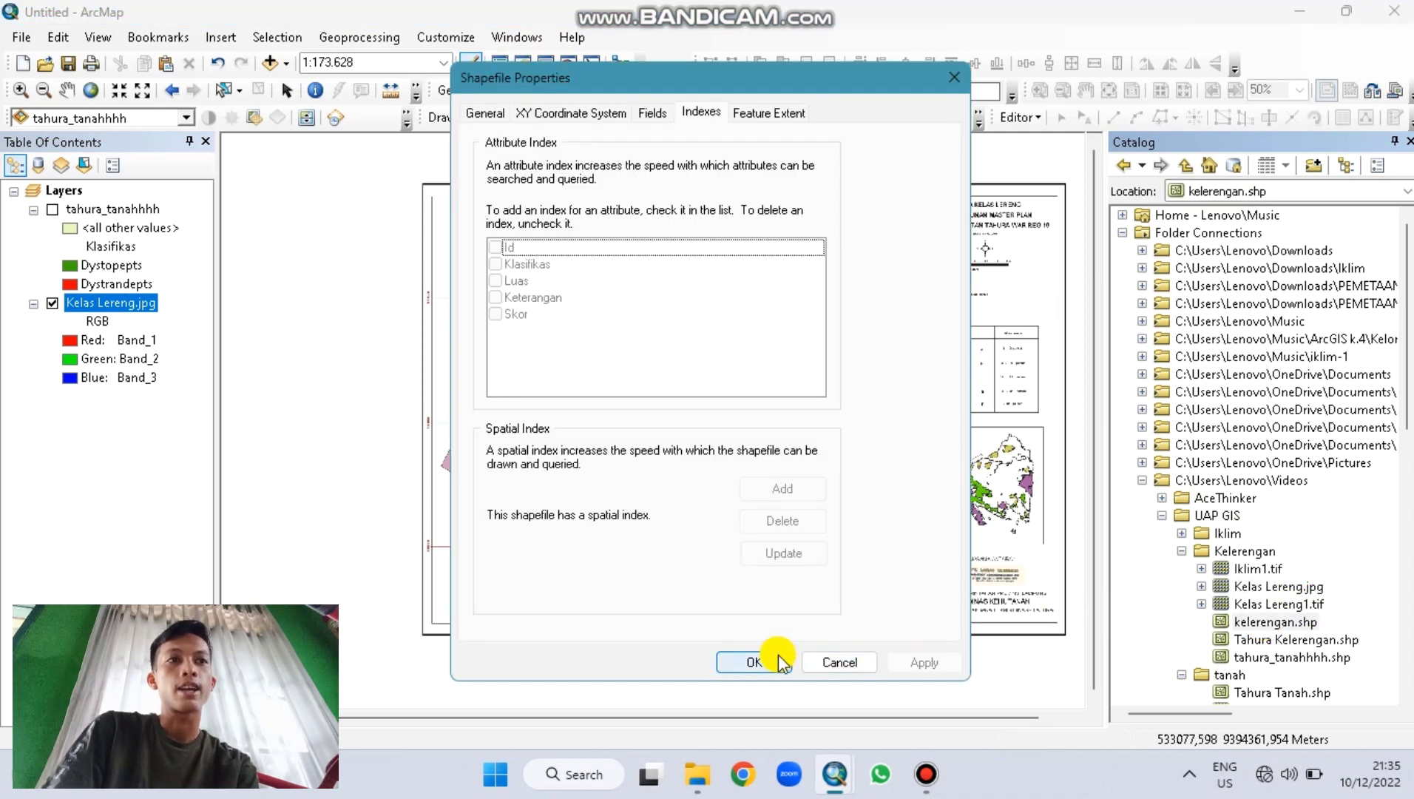
{"action": "left_click", "coordinate": [752, 661]}
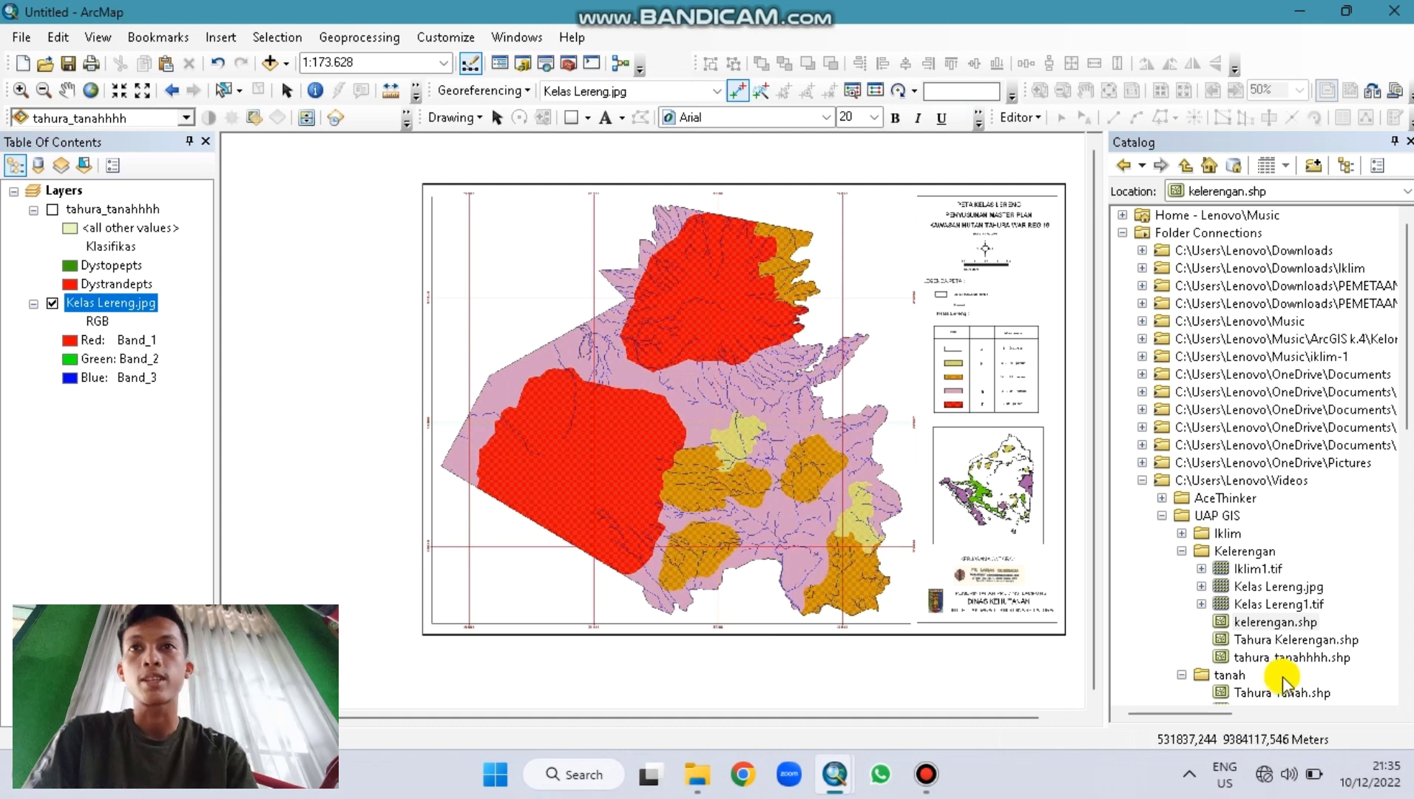
{"action": "left_click_drag", "start_coordinate": [1287, 628], "coordinate": [325, 394]}
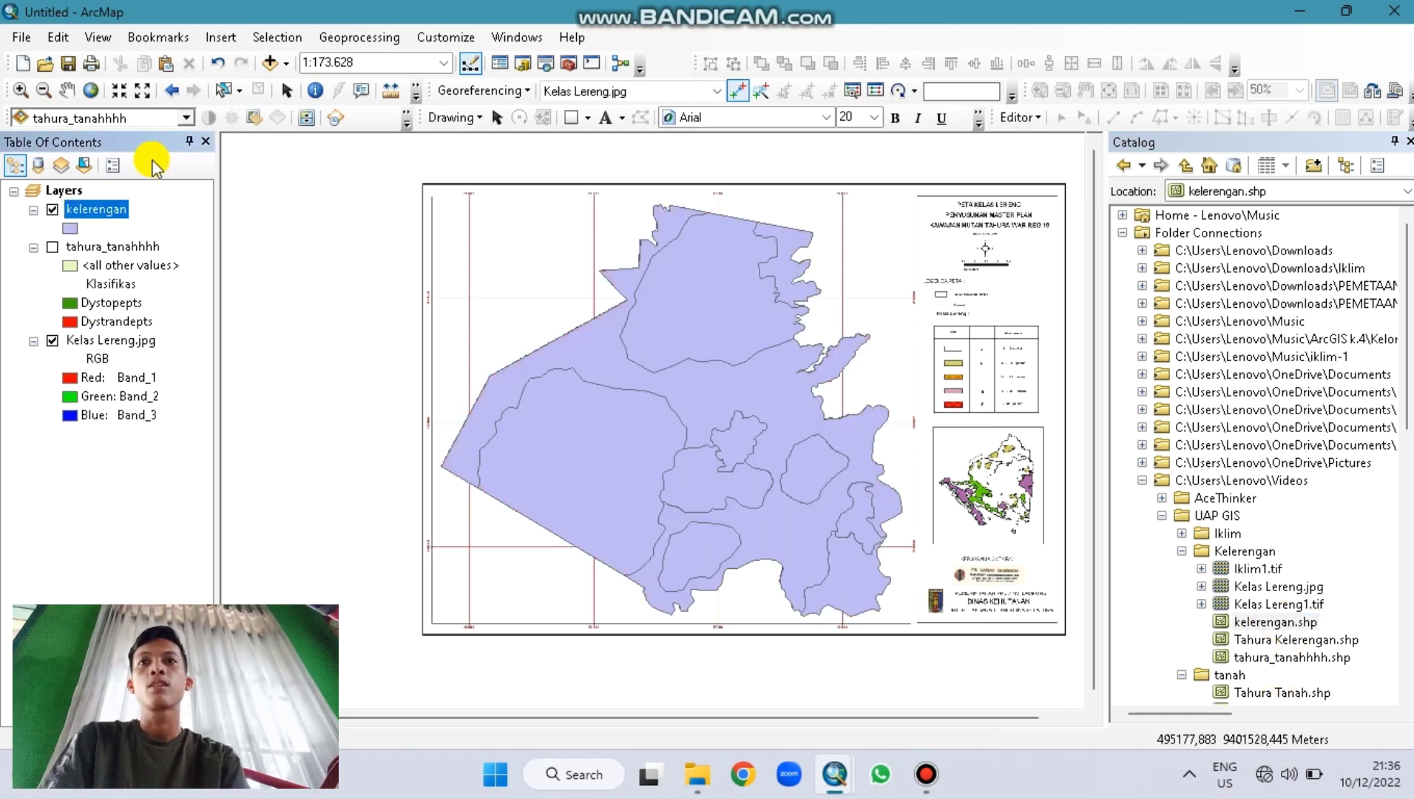
{"action": "left_click_drag", "start_coordinate": [90, 215], "coordinate": [89, 319]}
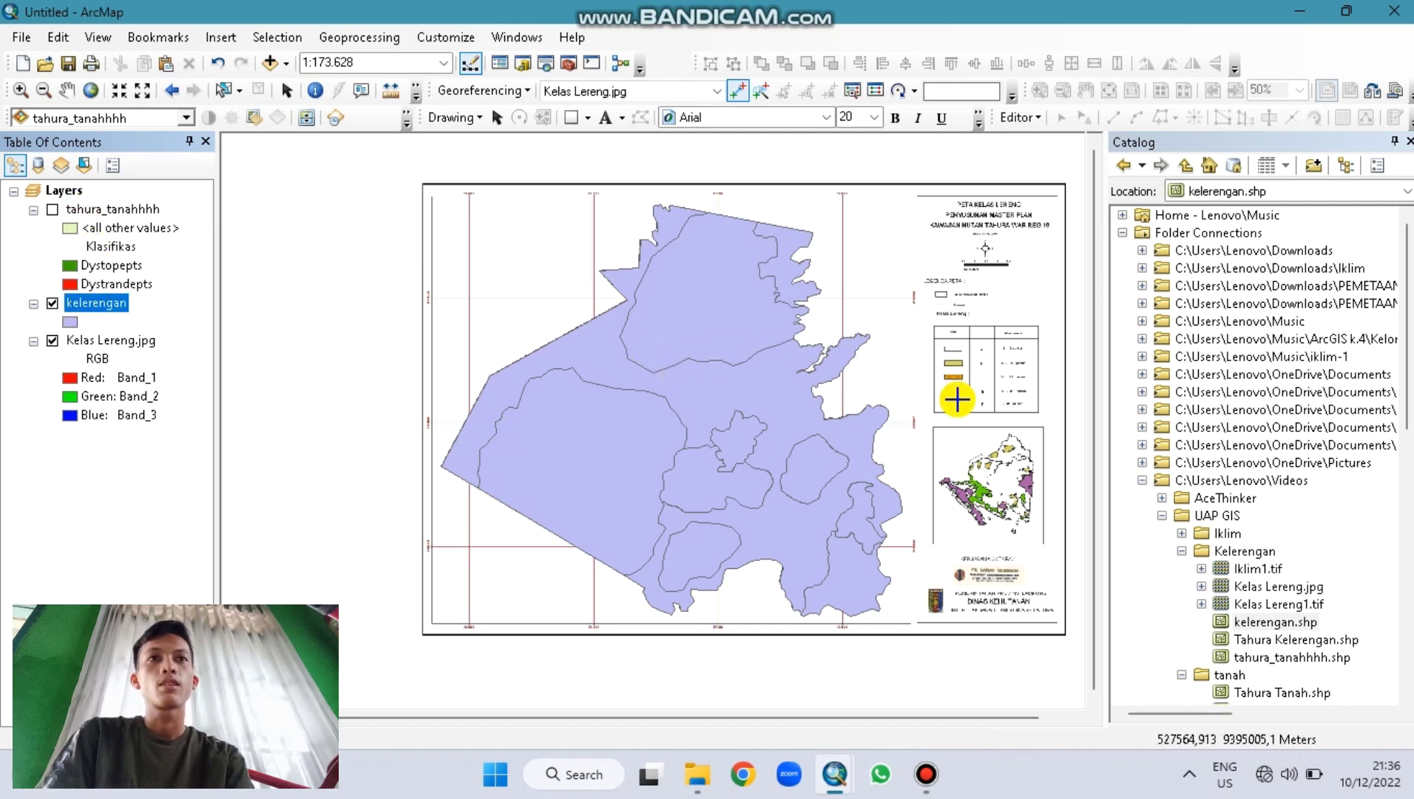
{"action": "left_click", "coordinate": [1401, 144]}
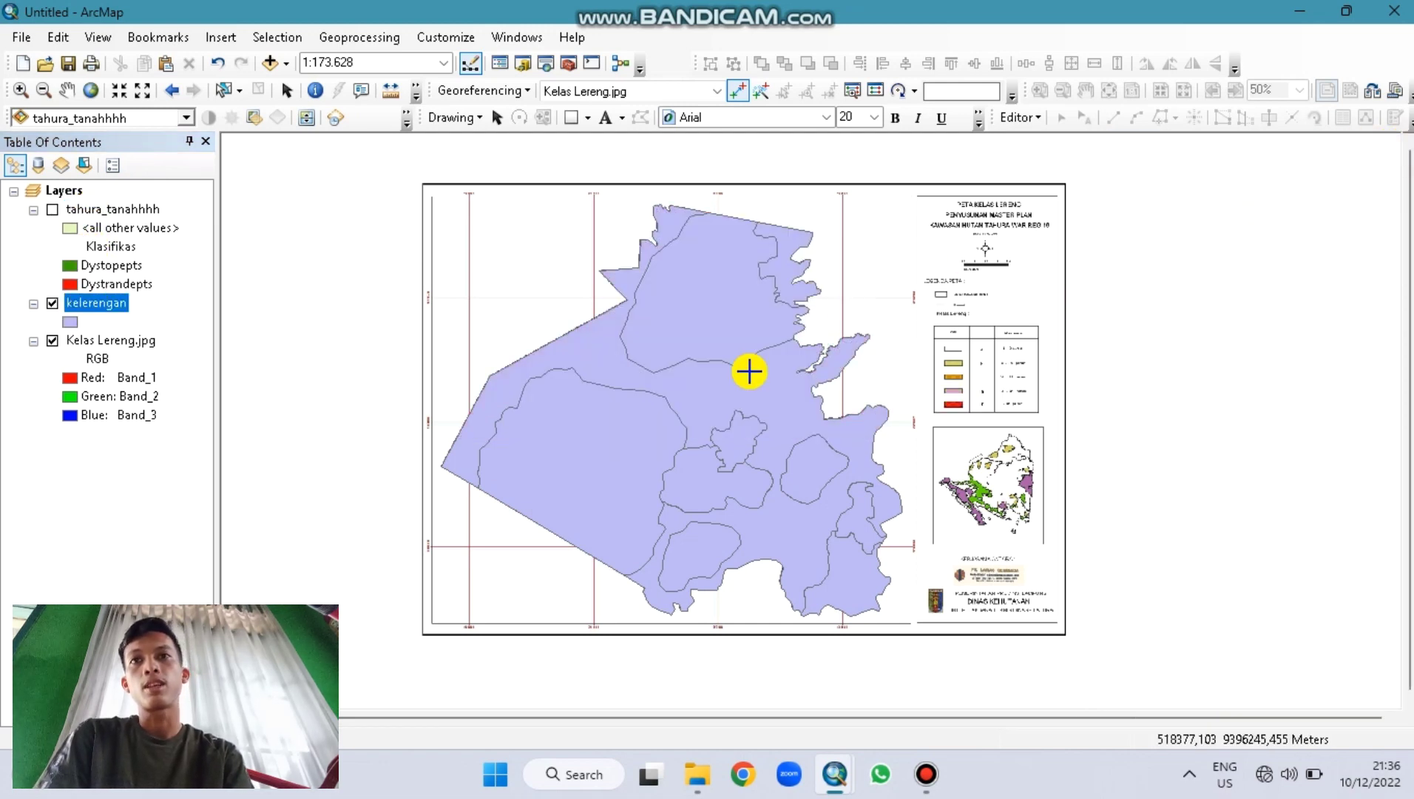
Step: Review the kelerengan attribute table, then open the layer's Properties
{"action": "right_click", "coordinate": [109, 309]}
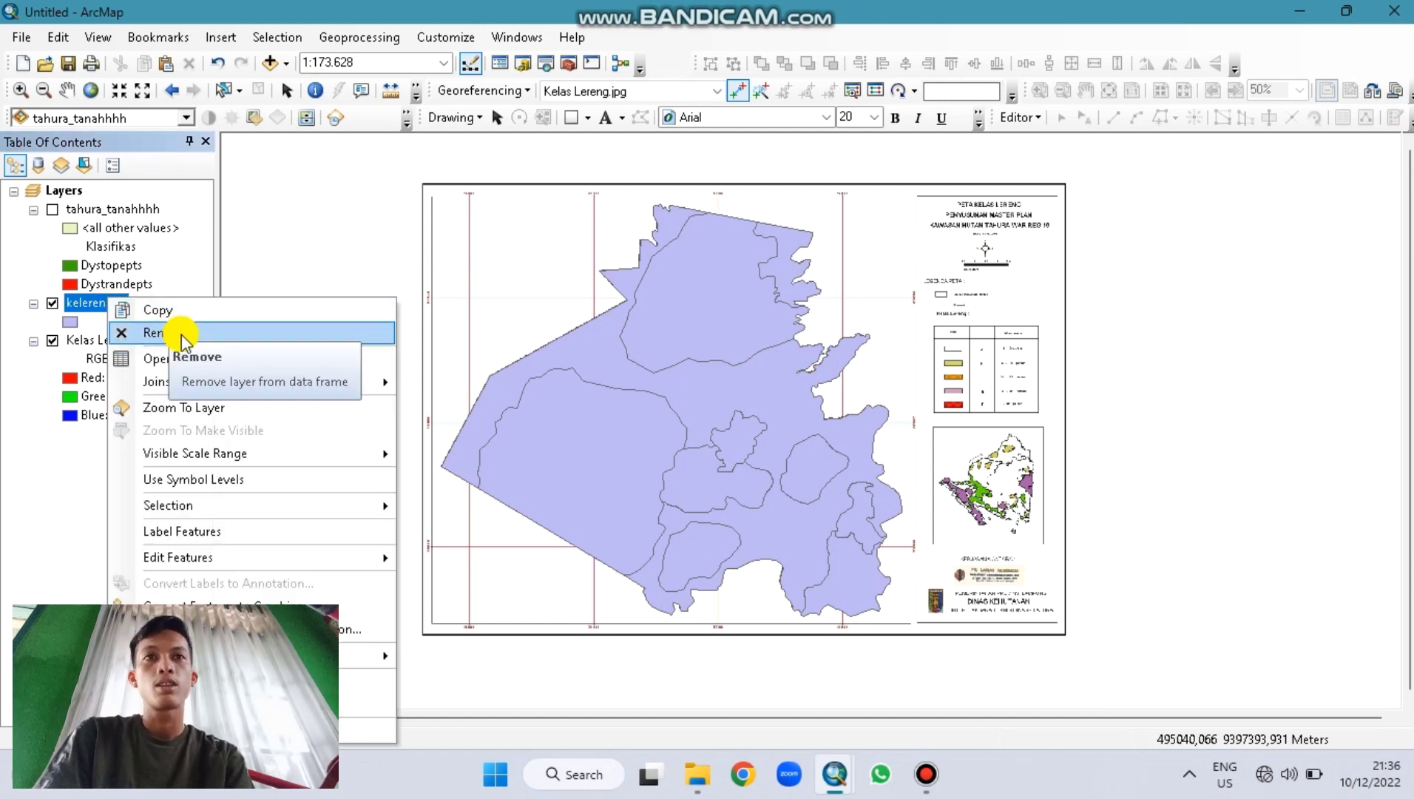
{"action": "left_click", "coordinate": [201, 359]}
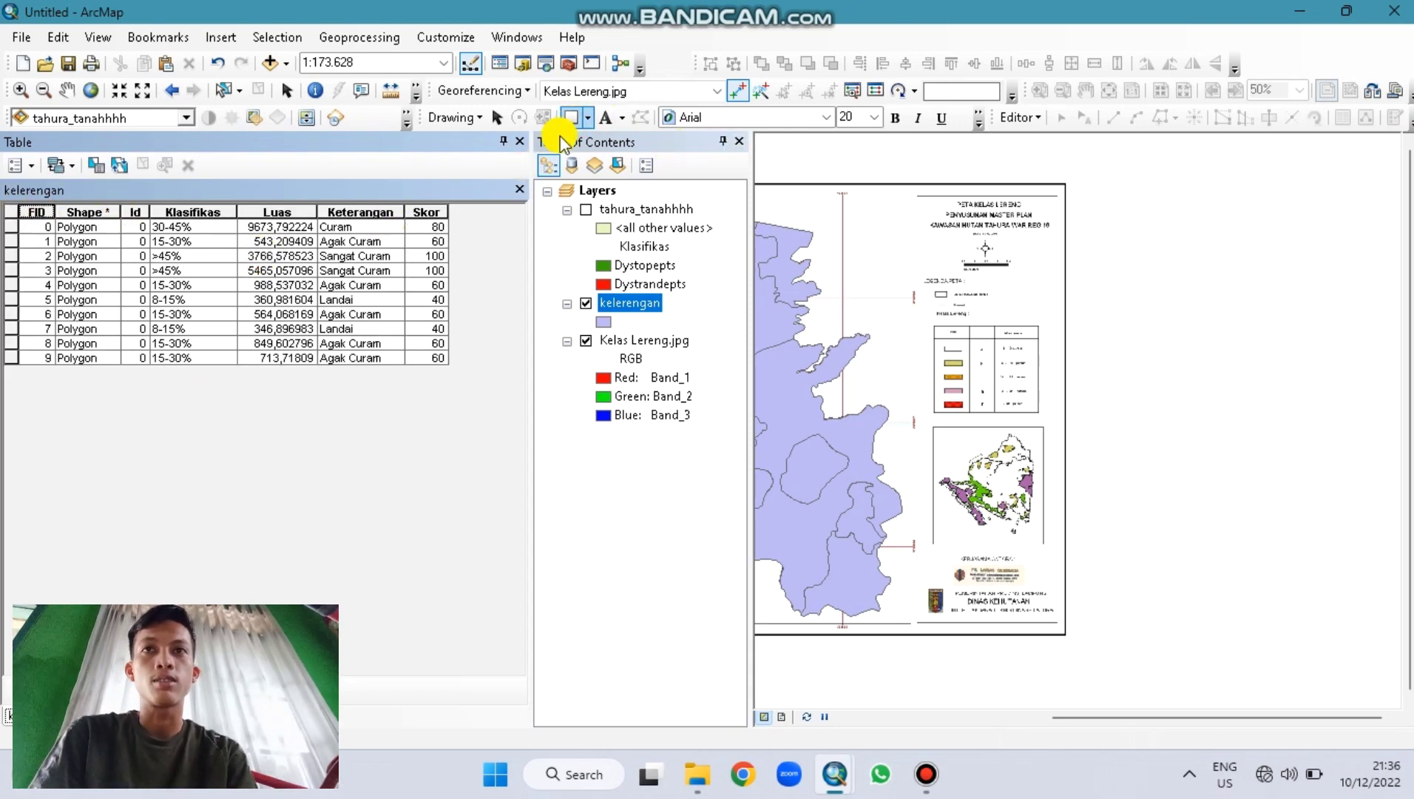
{"action": "left_click", "coordinate": [519, 145]}
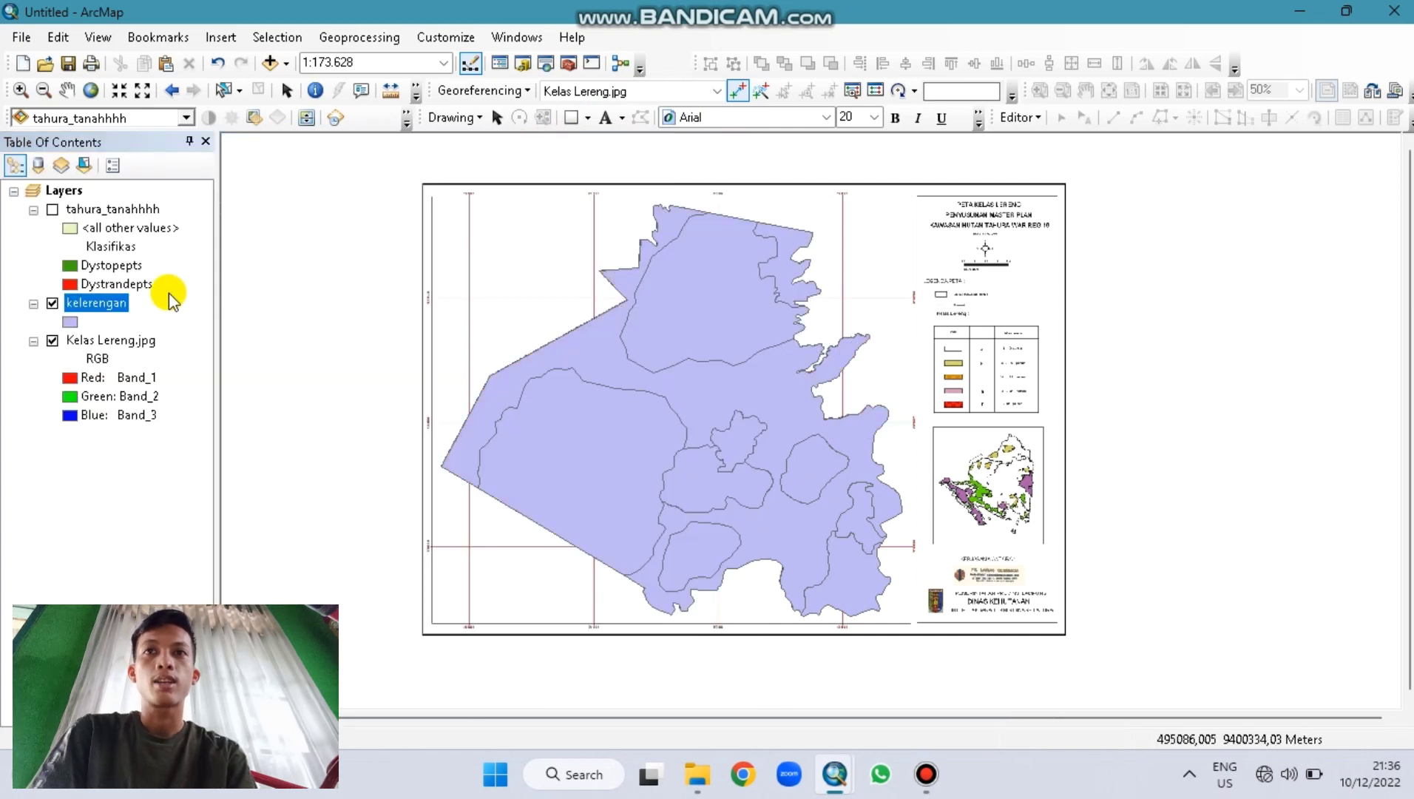
{"action": "right_click", "coordinate": [119, 307]}
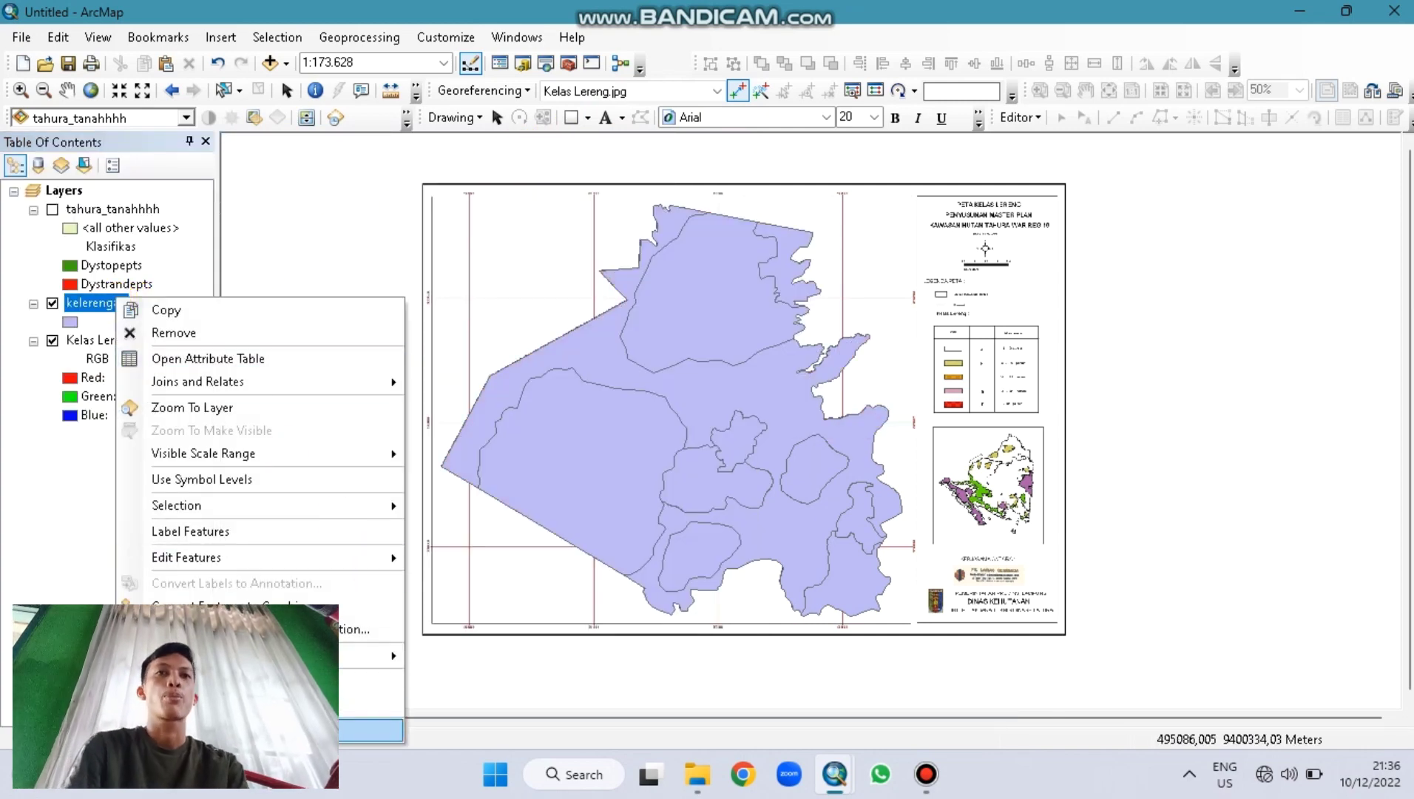
{"action": "left_click", "coordinate": [370, 730]}
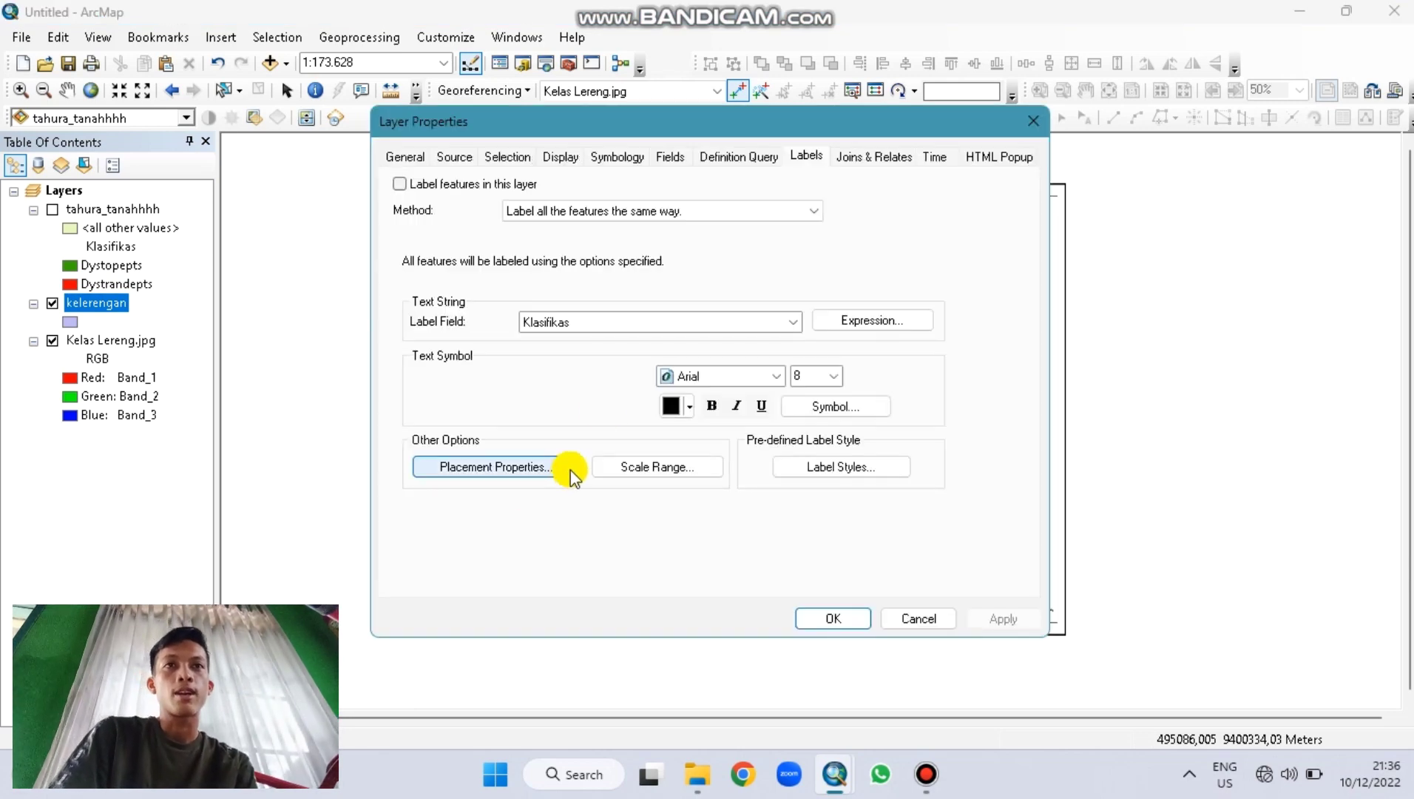
Step: Symbolize kelerengan by Unique values on Klasifikas with all values added
{"action": "left_click", "coordinate": [618, 165]}
{"action": "left_click", "coordinate": [447, 229]}
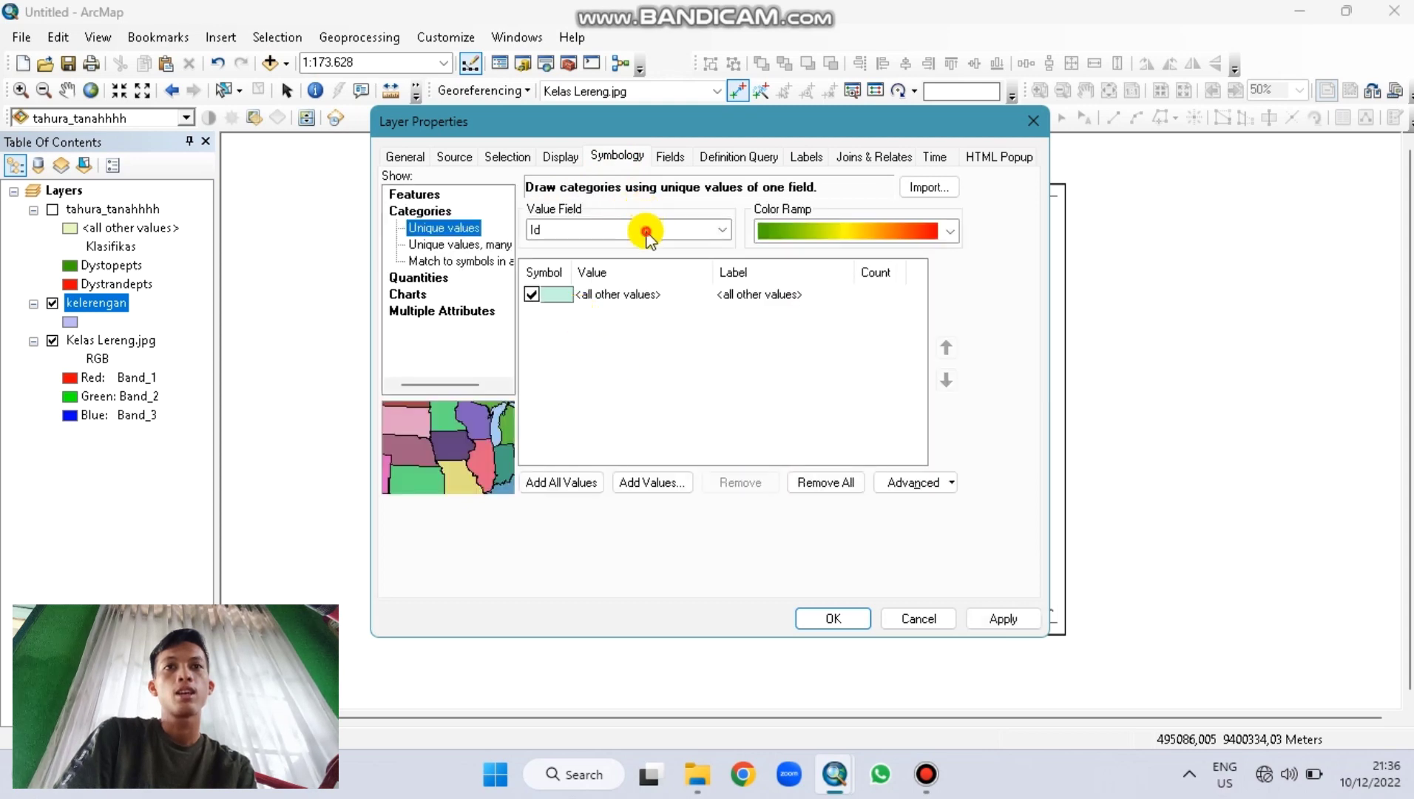
{"action": "left_click", "coordinate": [646, 235]}
{"action": "left_click", "coordinate": [625, 259]}
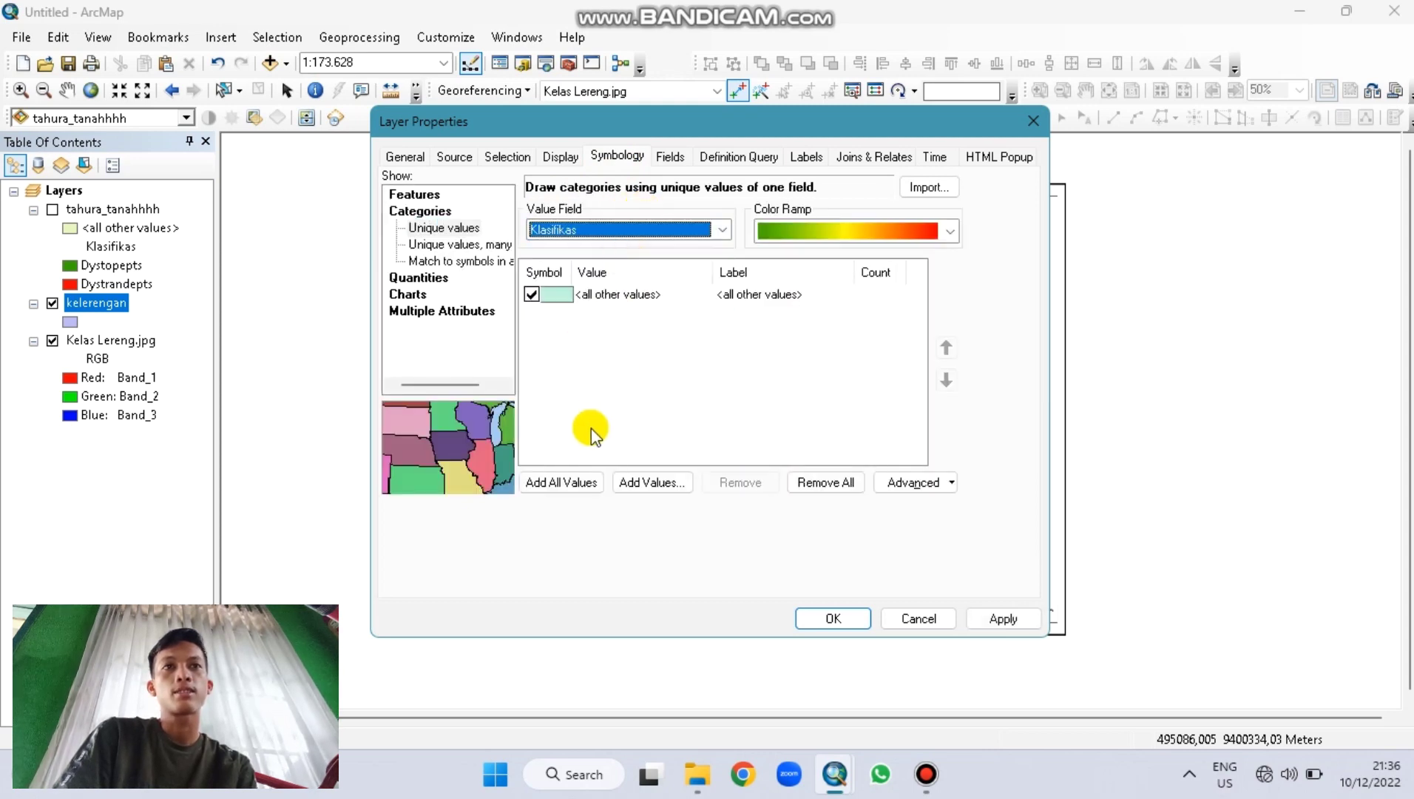
{"action": "left_click", "coordinate": [574, 473]}
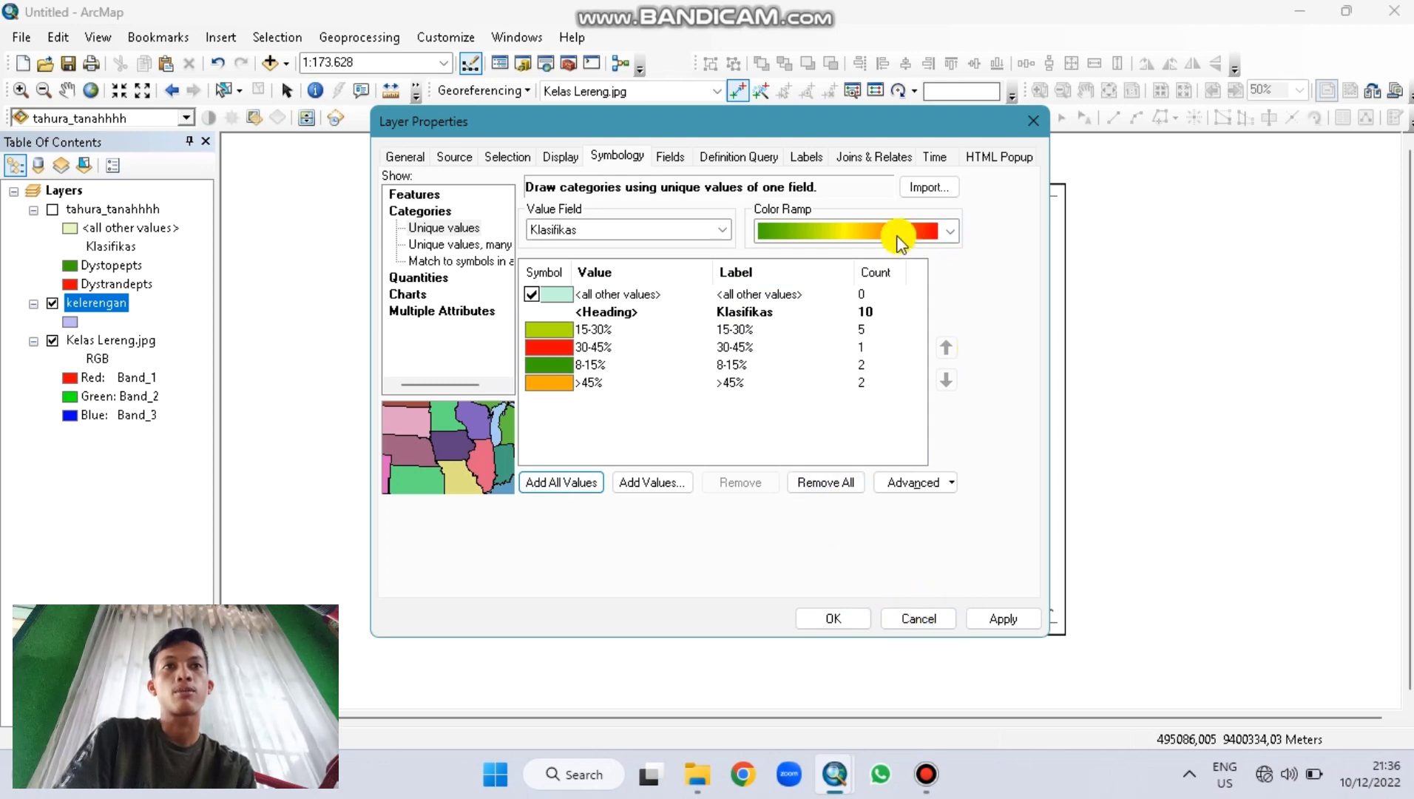
Step: Label polygons with Klasifikas, placed inside each polygon without duplicate labels, and apply
{"action": "left_click", "coordinate": [806, 155]}
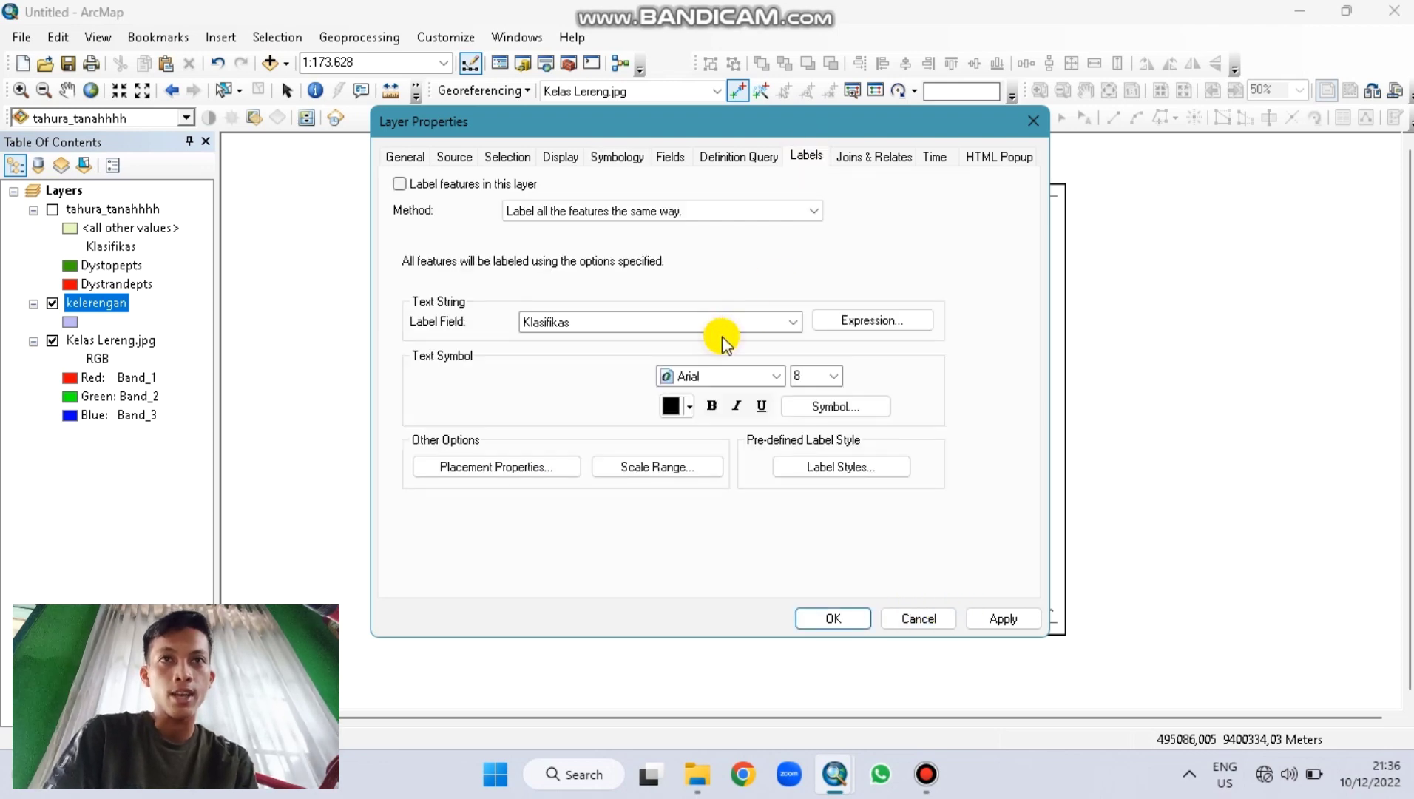
{"action": "left_click", "coordinate": [649, 343]}
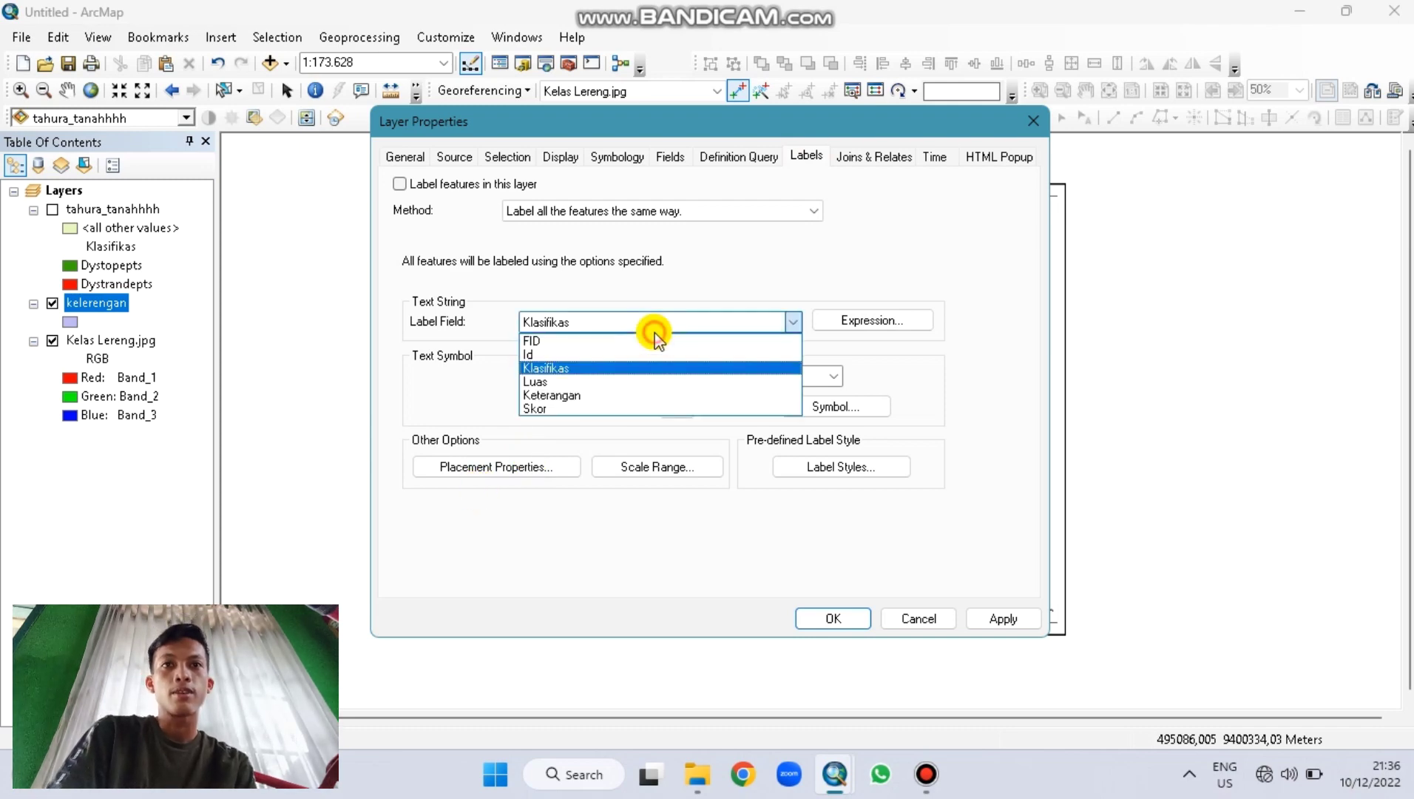
{"action": "left_click", "coordinate": [618, 368]}
{"action": "left_click", "coordinate": [494, 477]}
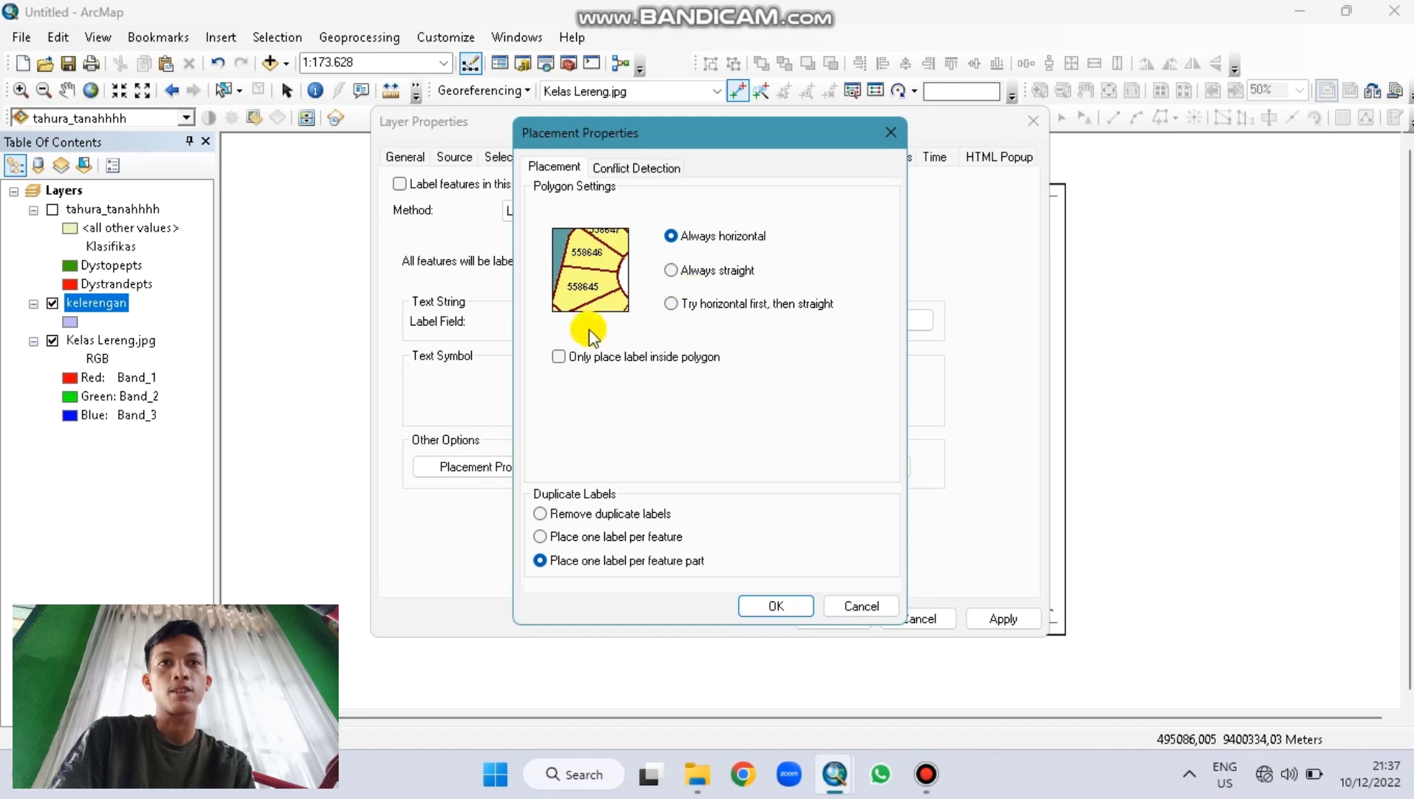
{"action": "left_click", "coordinate": [559, 357]}
{"action": "left_click", "coordinate": [539, 514]}
{"action": "left_click", "coordinate": [802, 608]}
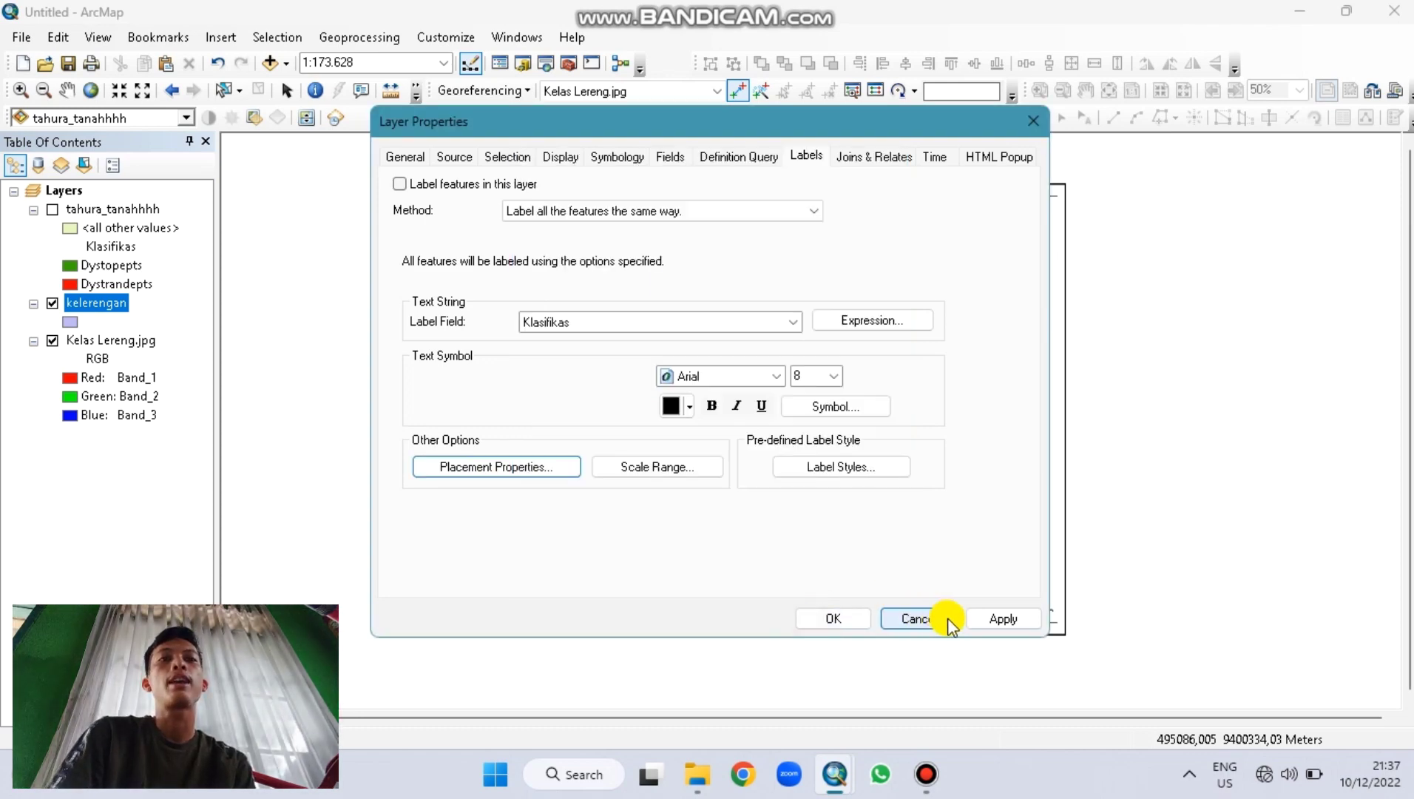
{"action": "left_click", "coordinate": [980, 616]}
{"action": "left_click", "coordinate": [861, 619]}
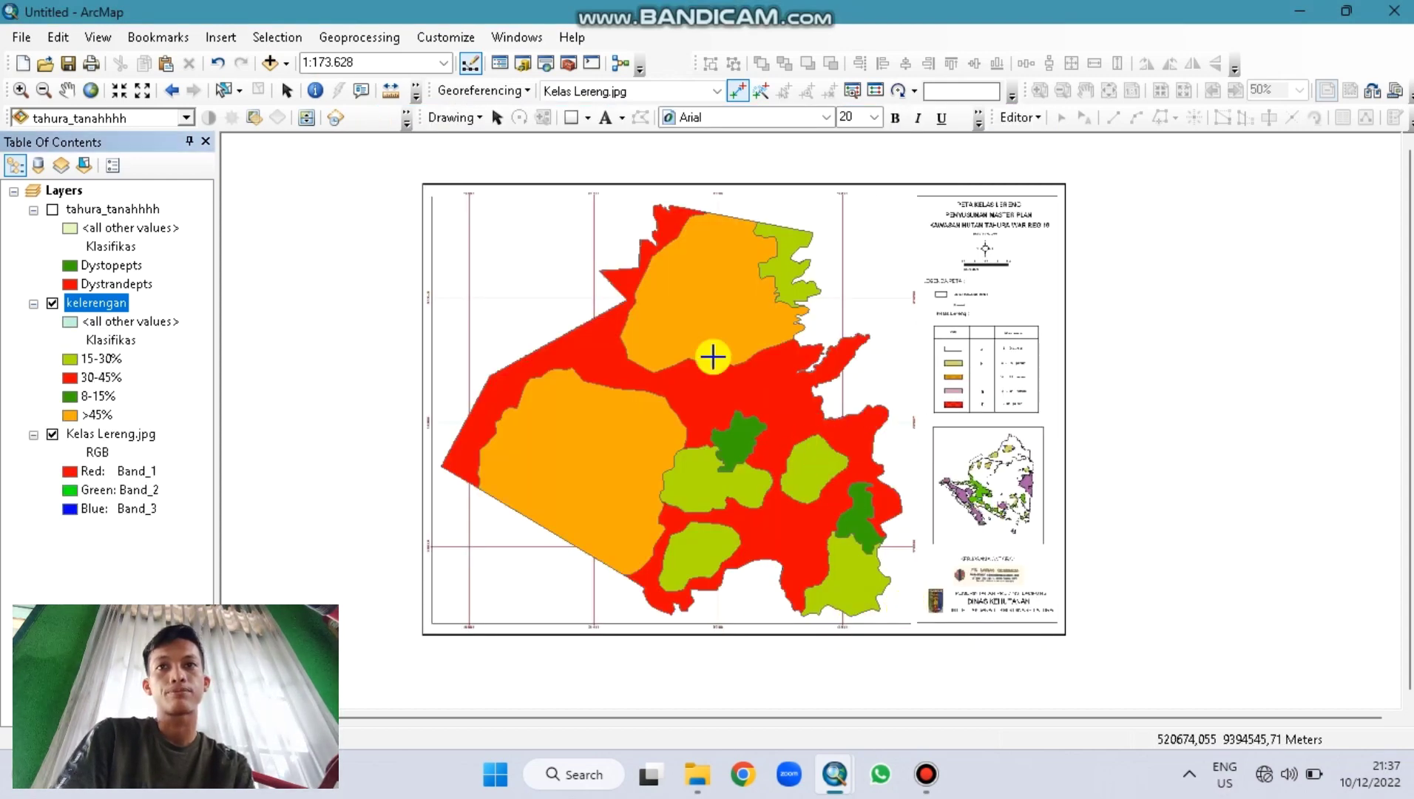
Step: Hide Kelas Lereng.jpg and turn on the kelerengan slope-class labels
{"action": "left_click", "coordinate": [53, 435]}
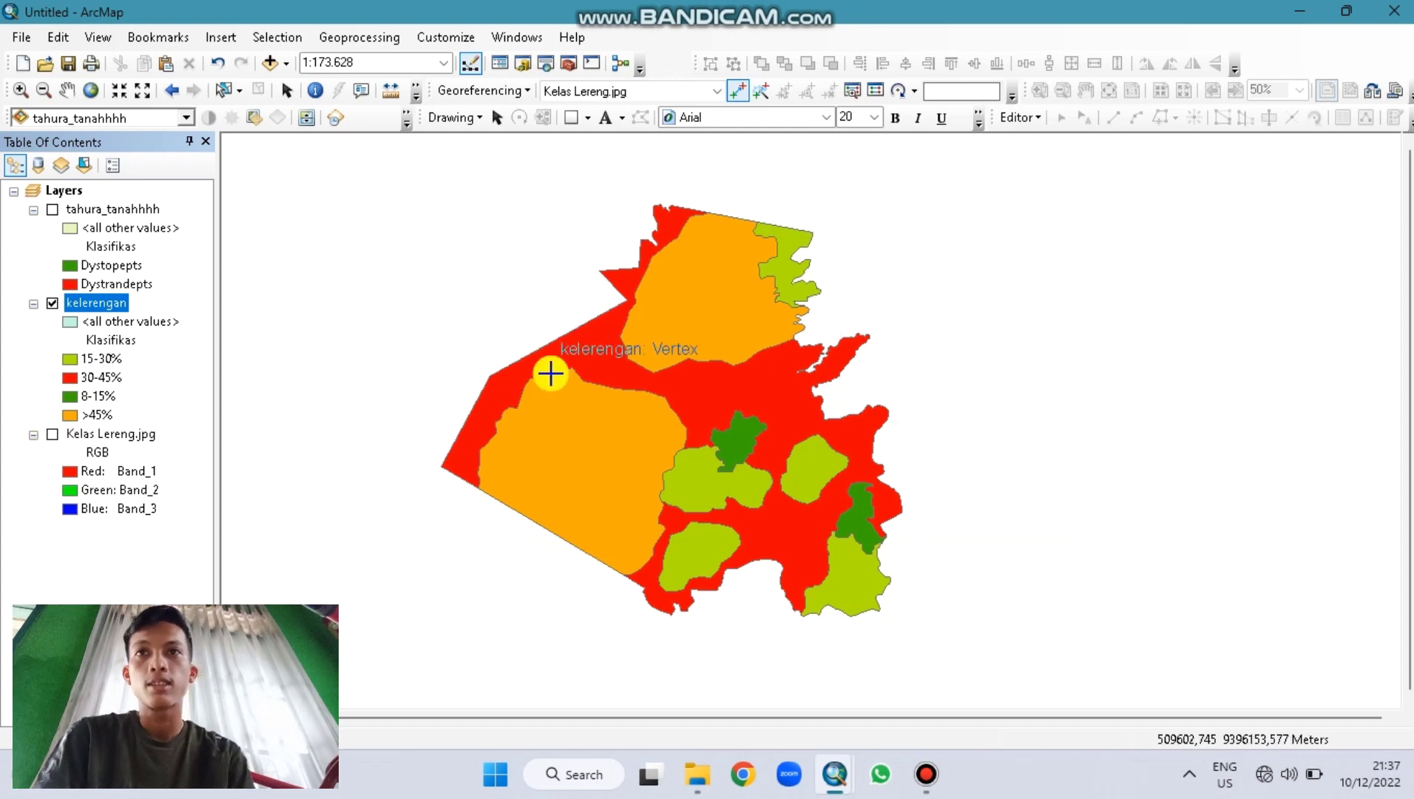
{"action": "right_click", "coordinate": [108, 305]}
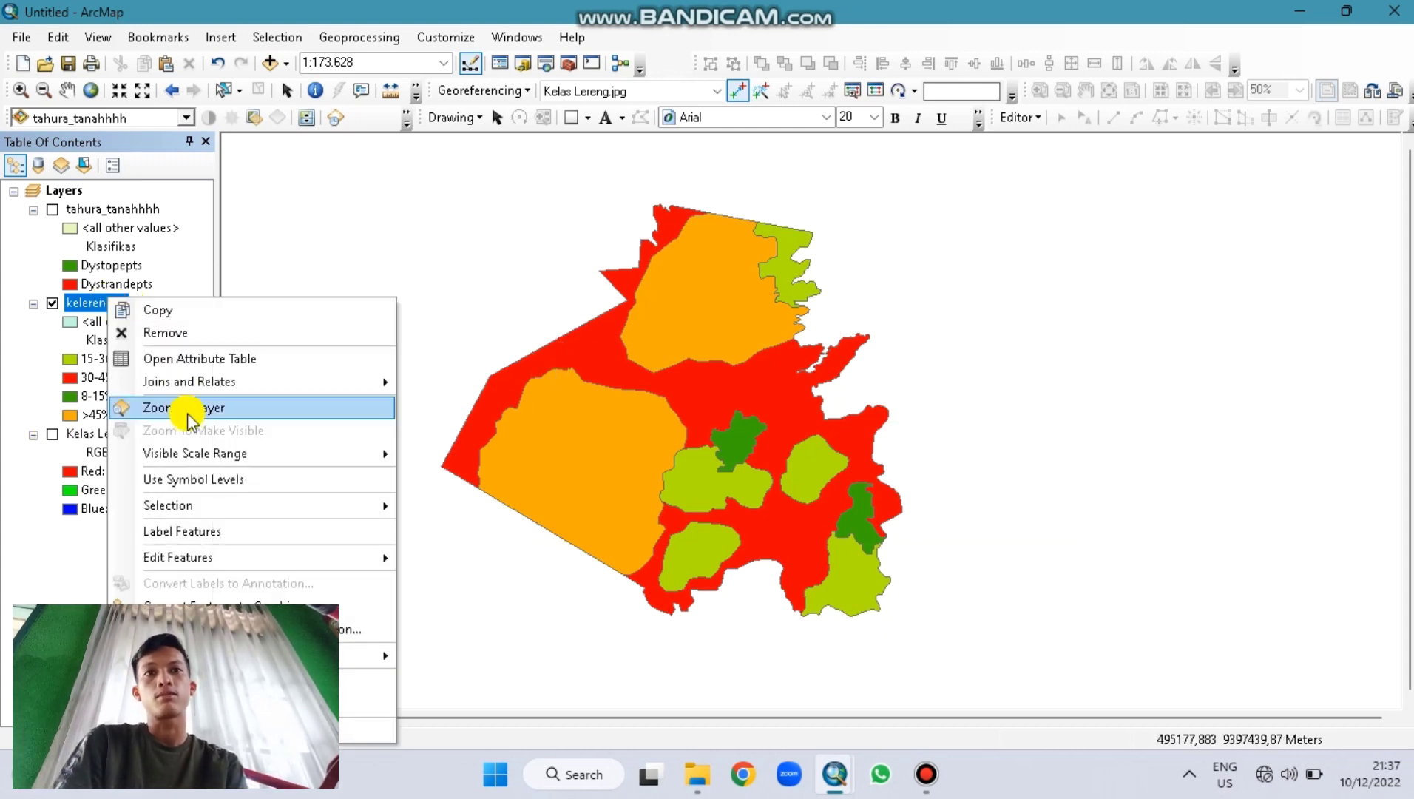
{"action": "left_click", "coordinate": [197, 532]}
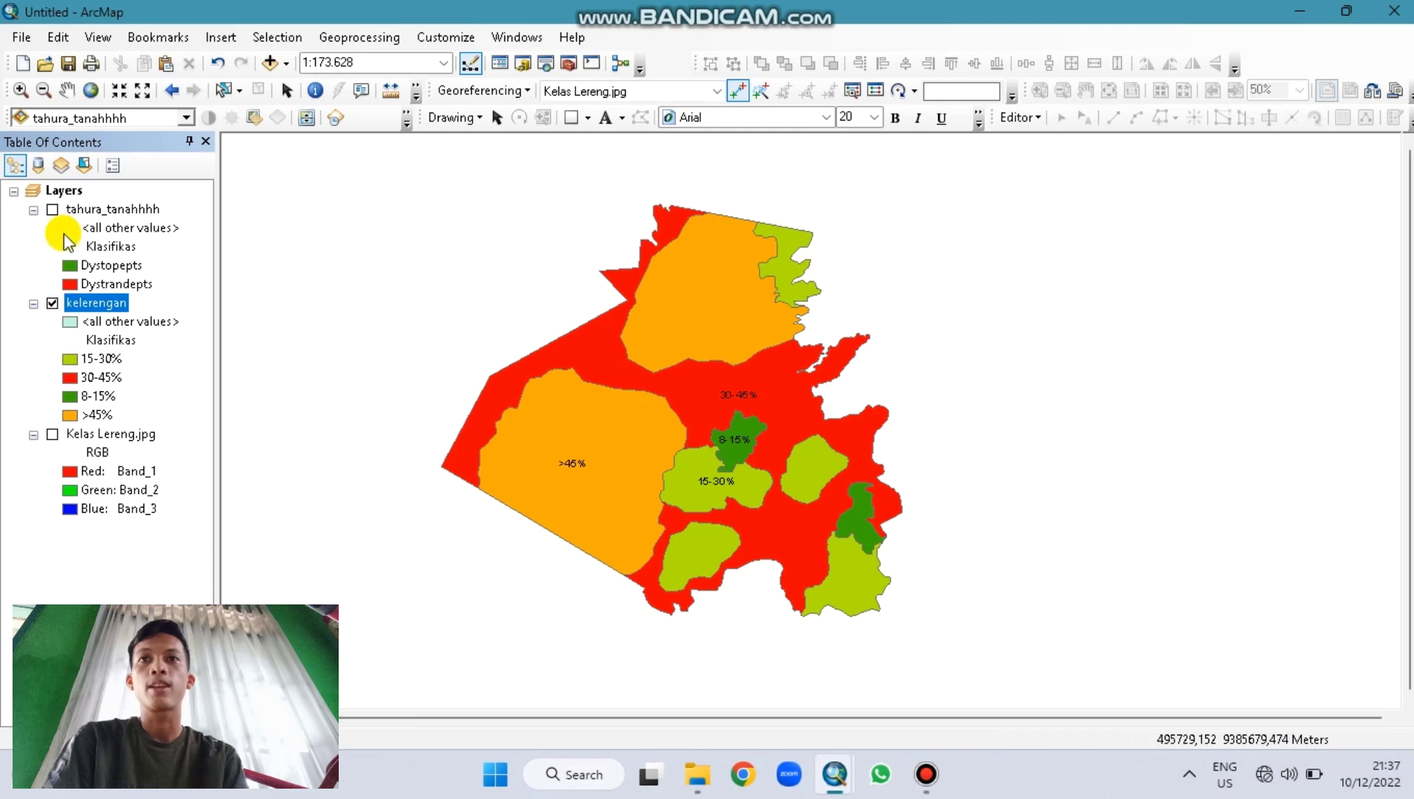
Step: Keep the page size at B4 (JIS) in Page and Print Setup
{"action": "left_click", "coordinate": [22, 39]}
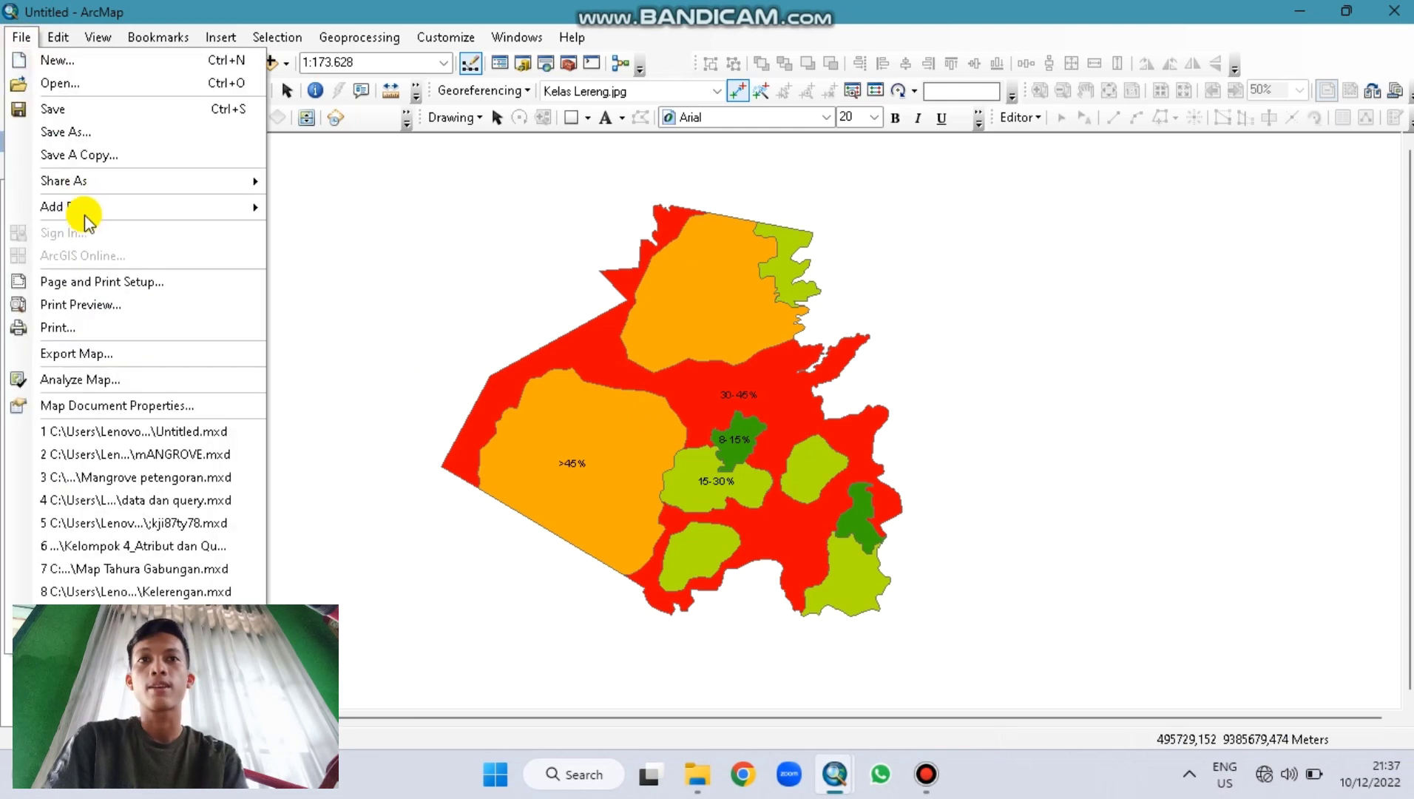
{"action": "key", "text": "Escape"}
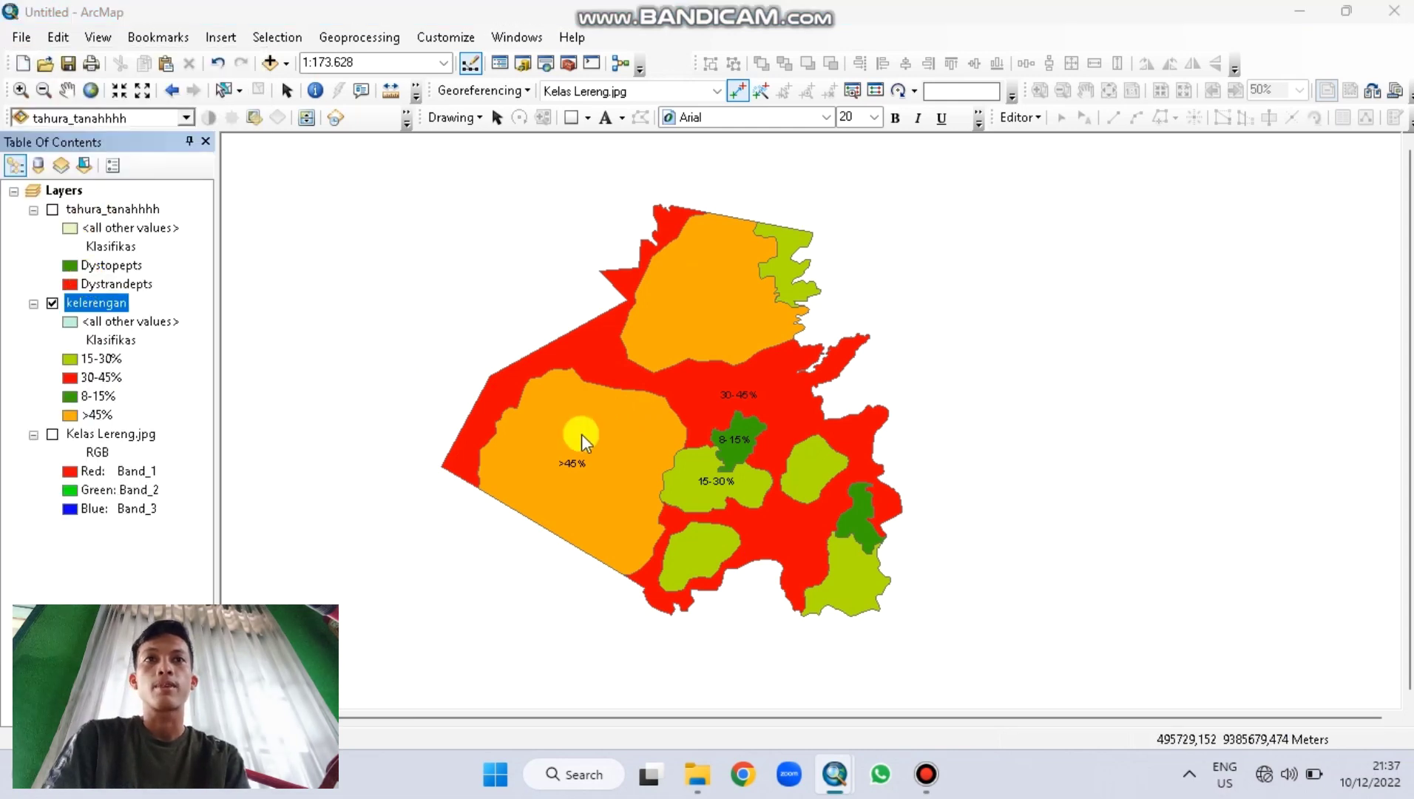
{"action": "left_click", "coordinate": [689, 293]}
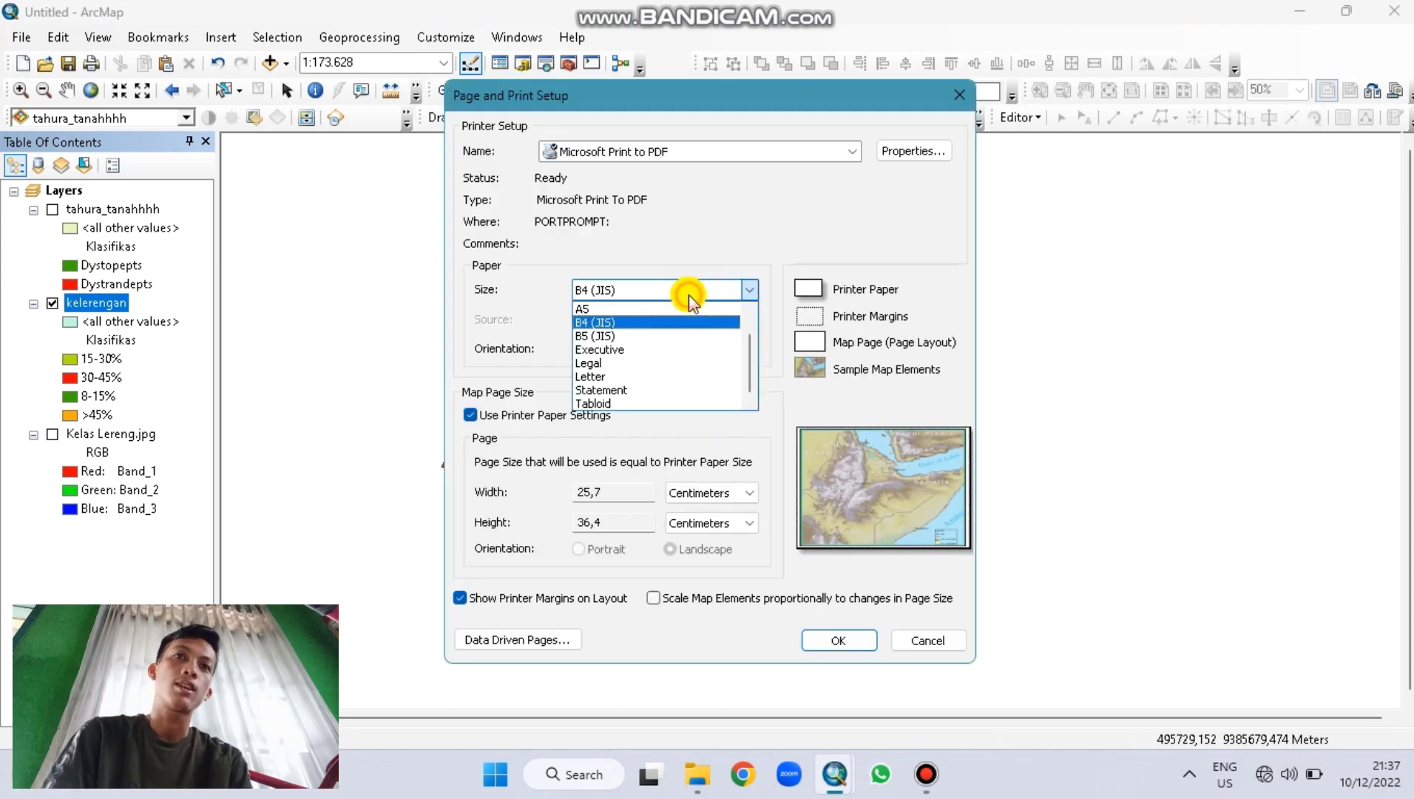
{"action": "left_click", "coordinate": [645, 320]}
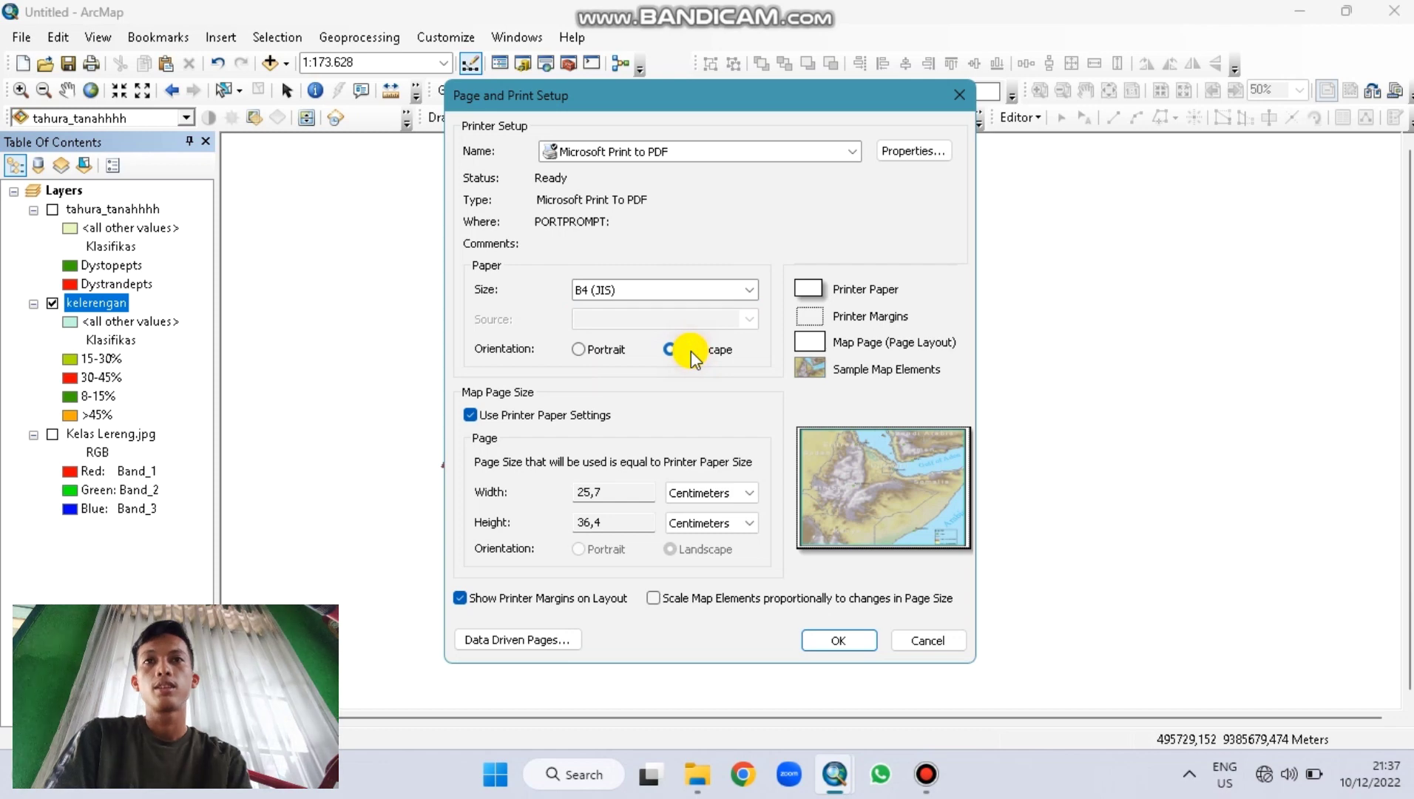
{"action": "left_click", "coordinate": [845, 642]}
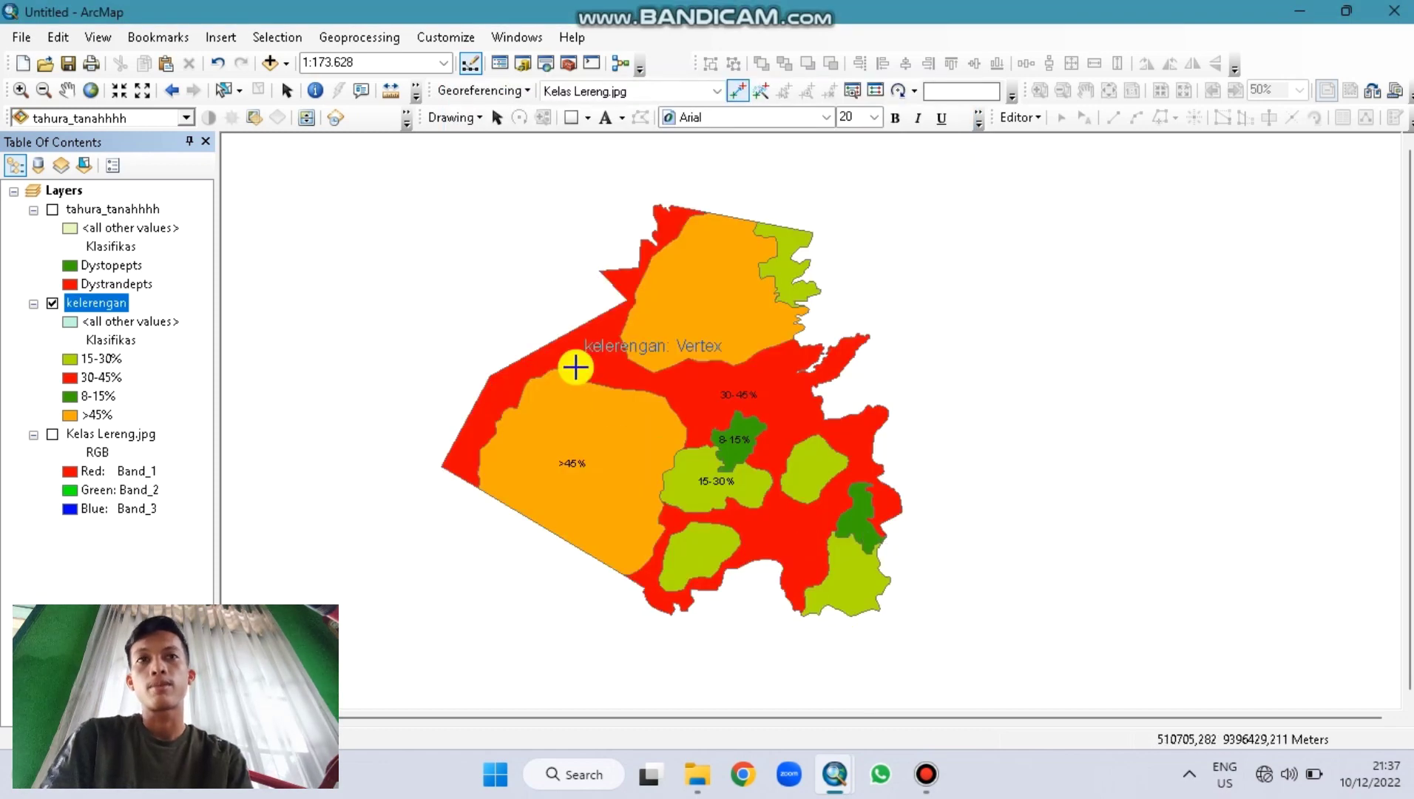
Step: In layout view, zoom the slope map to 1:125.000 and pan it right
{"action": "left_click", "coordinate": [241, 717]}
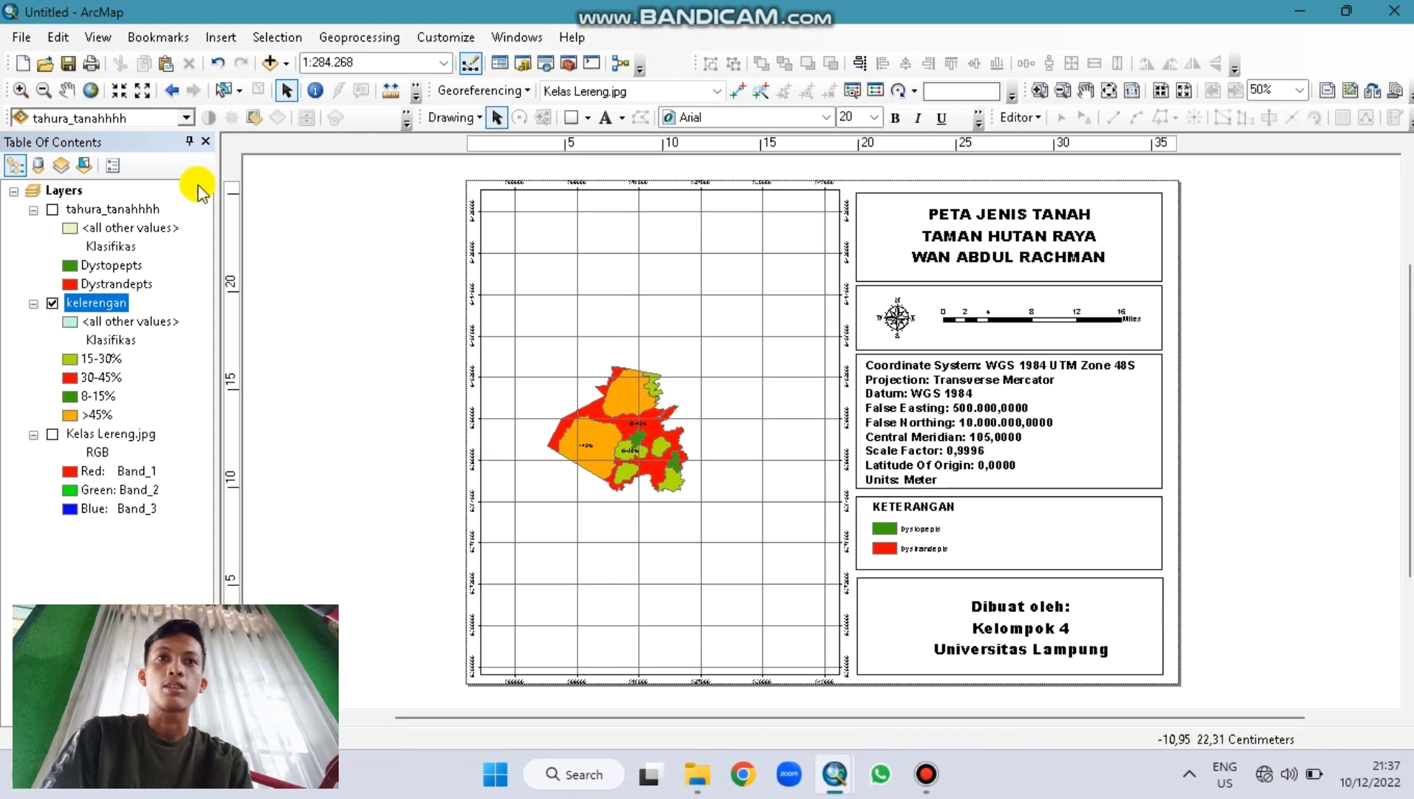
{"action": "left_click", "coordinate": [22, 90]}
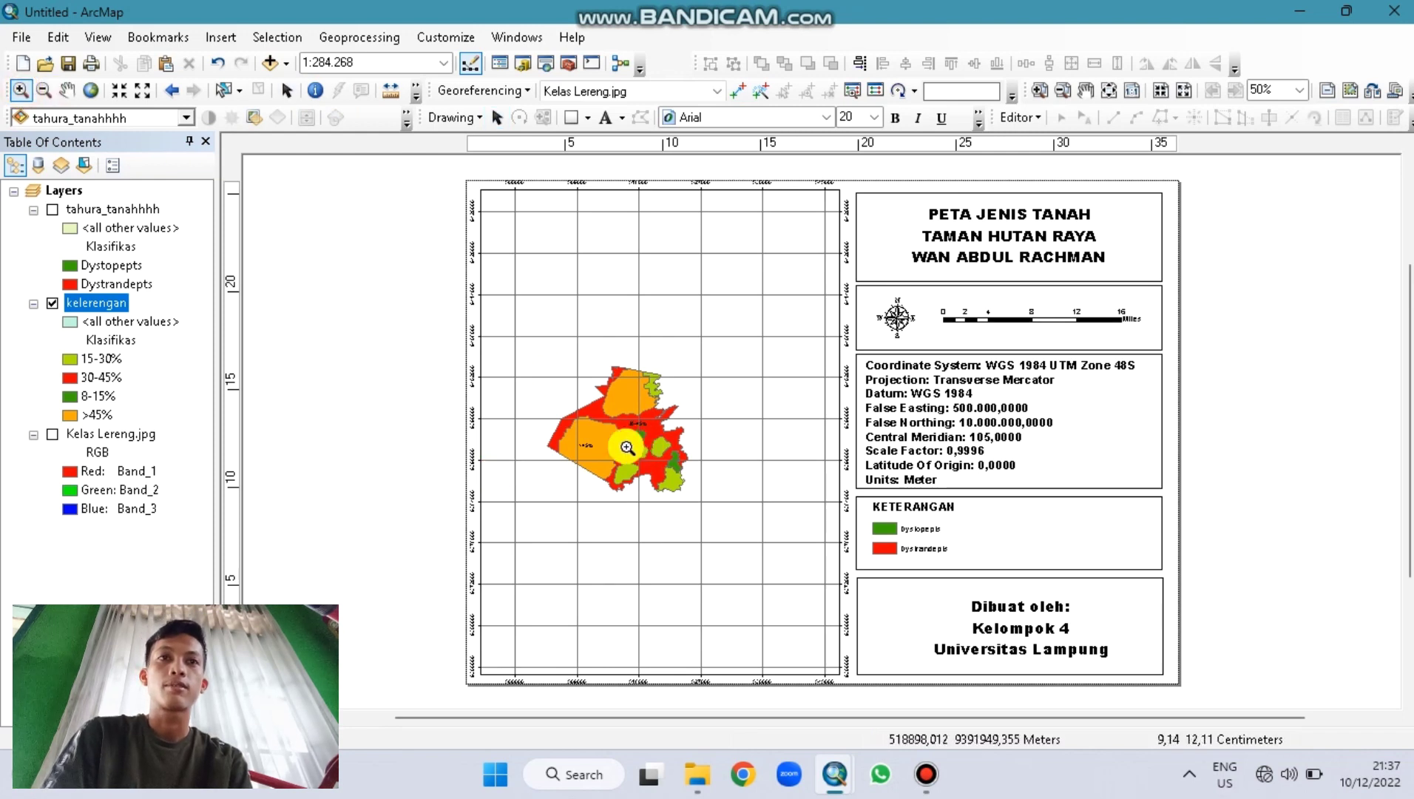
{"action": "left_click", "coordinate": [623, 448]}
{"action": "left_click", "coordinate": [623, 448]}
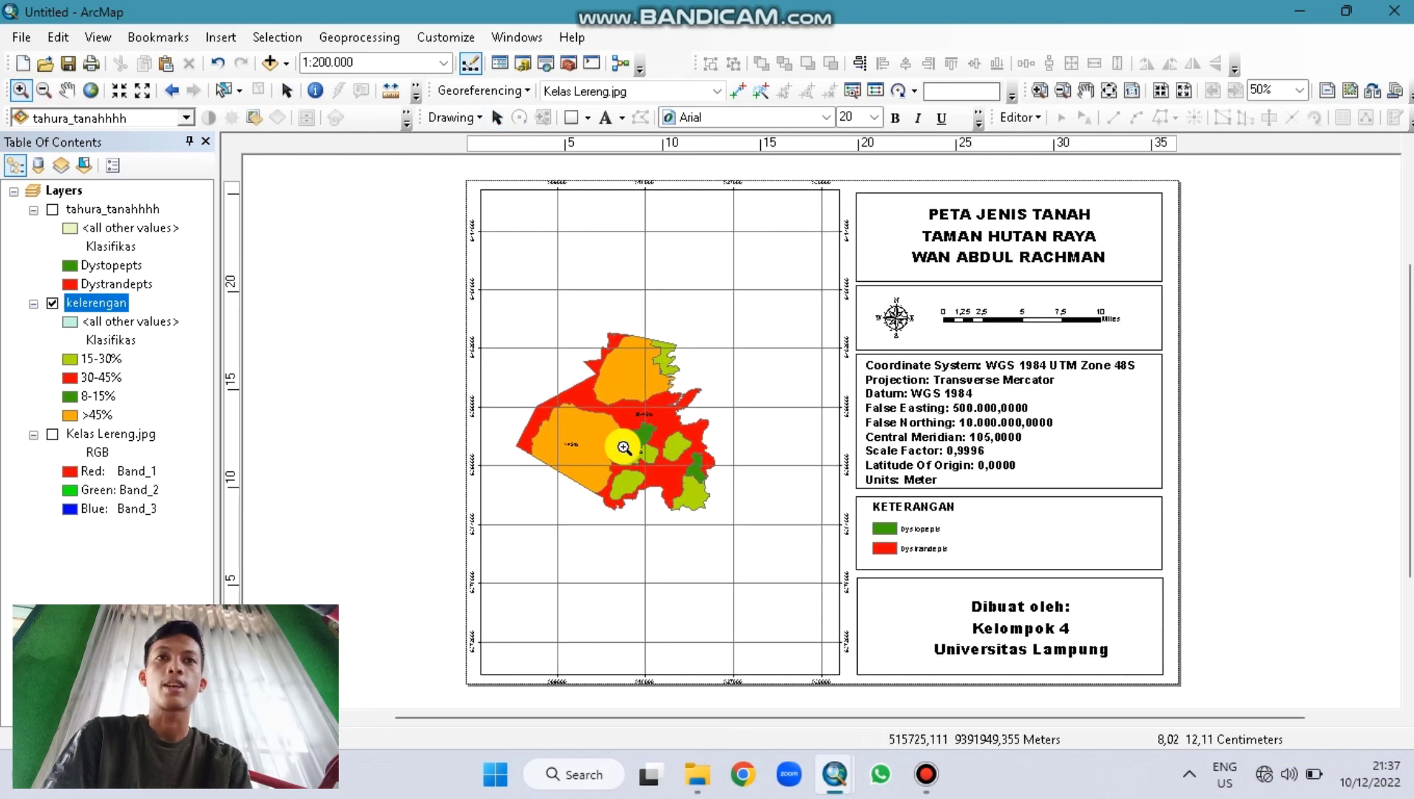
{"action": "left_click", "coordinate": [624, 447]}
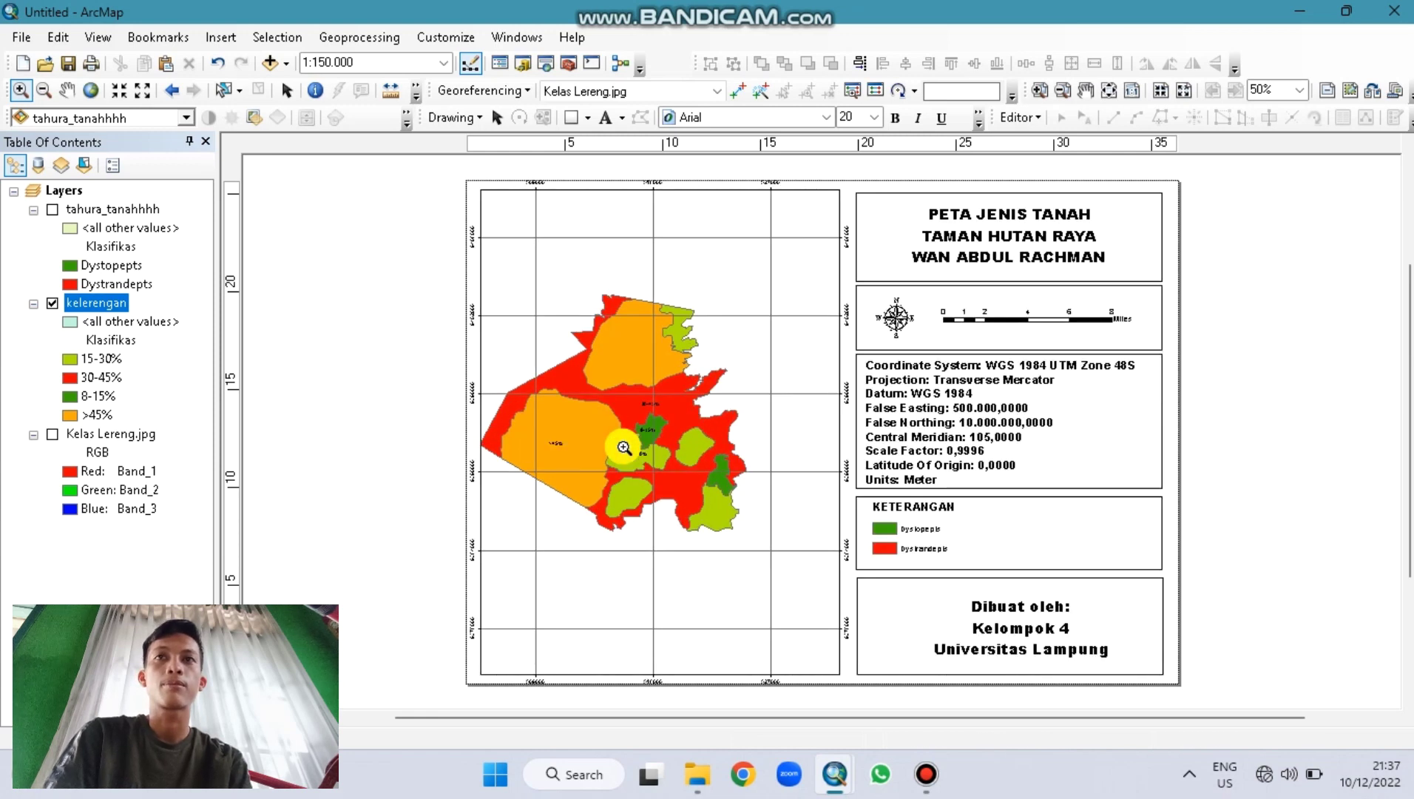
{"action": "left_click", "coordinate": [623, 448]}
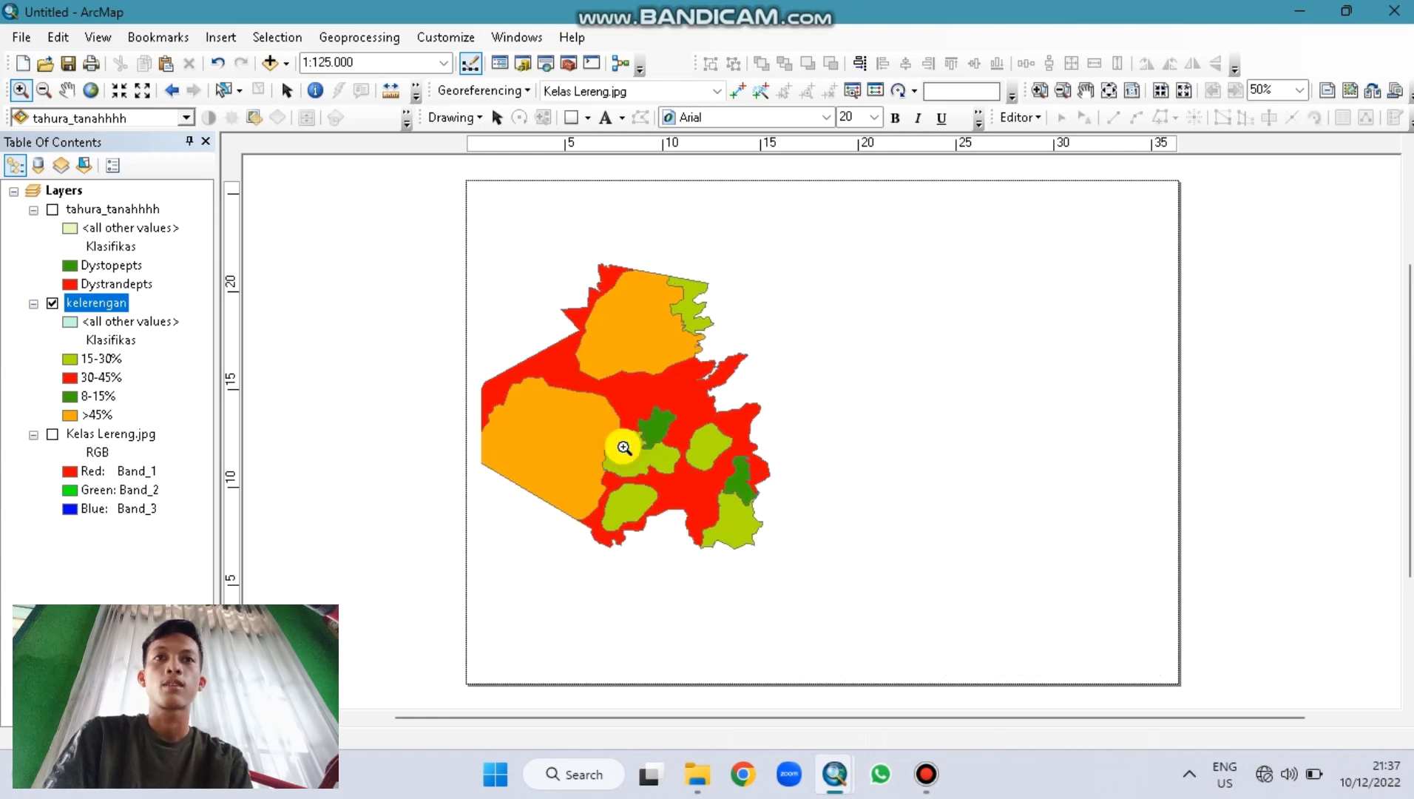
{"action": "left_click", "coordinate": [74, 92]}
{"action": "left_click_drag", "start_coordinate": [644, 438], "coordinate": [690, 448]}
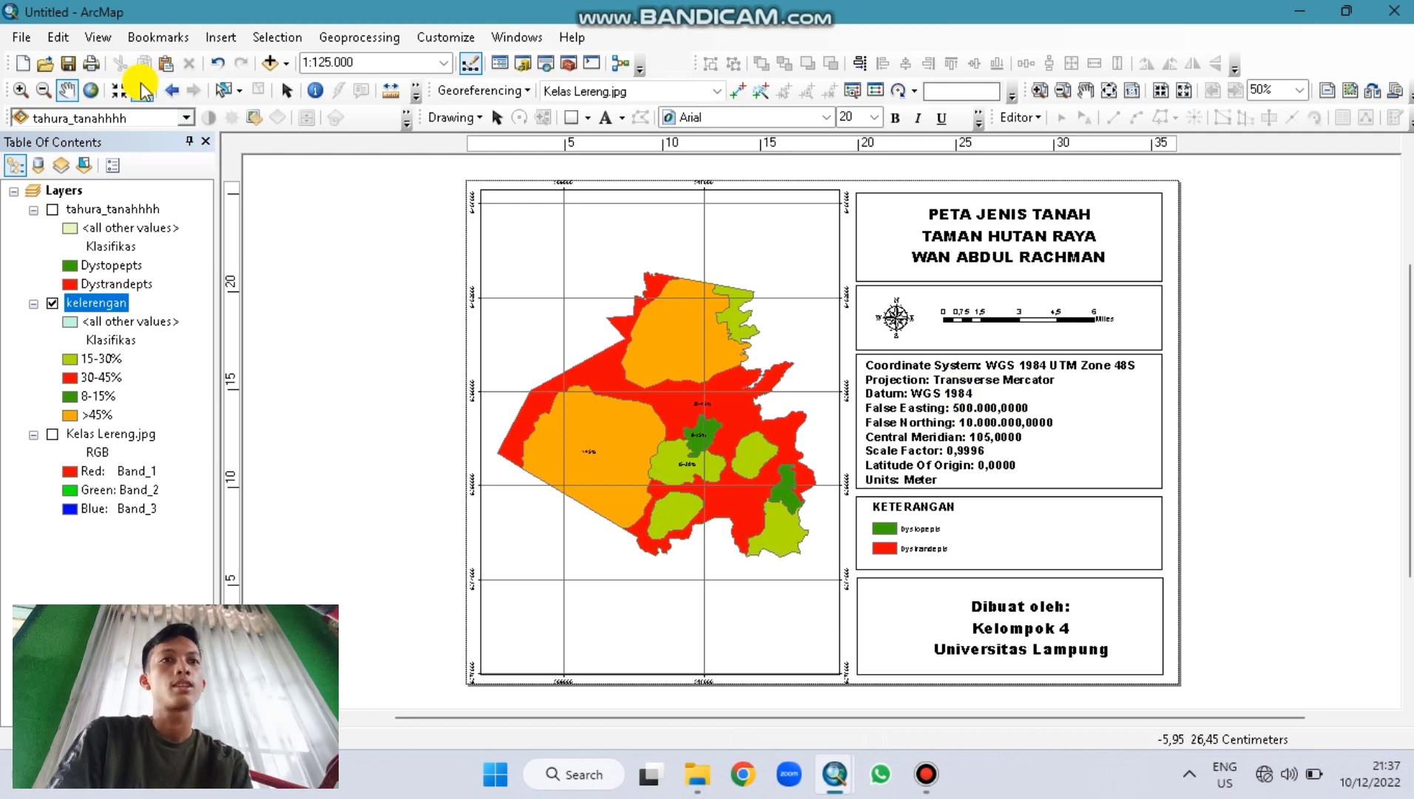
Step: Select and remove the old coordinate-system text block
{"action": "left_click", "coordinate": [286, 90]}
{"action": "left_click", "coordinate": [881, 425]}
{"action": "left_click_drag", "start_coordinate": [881, 425], "coordinate": [886, 432]}
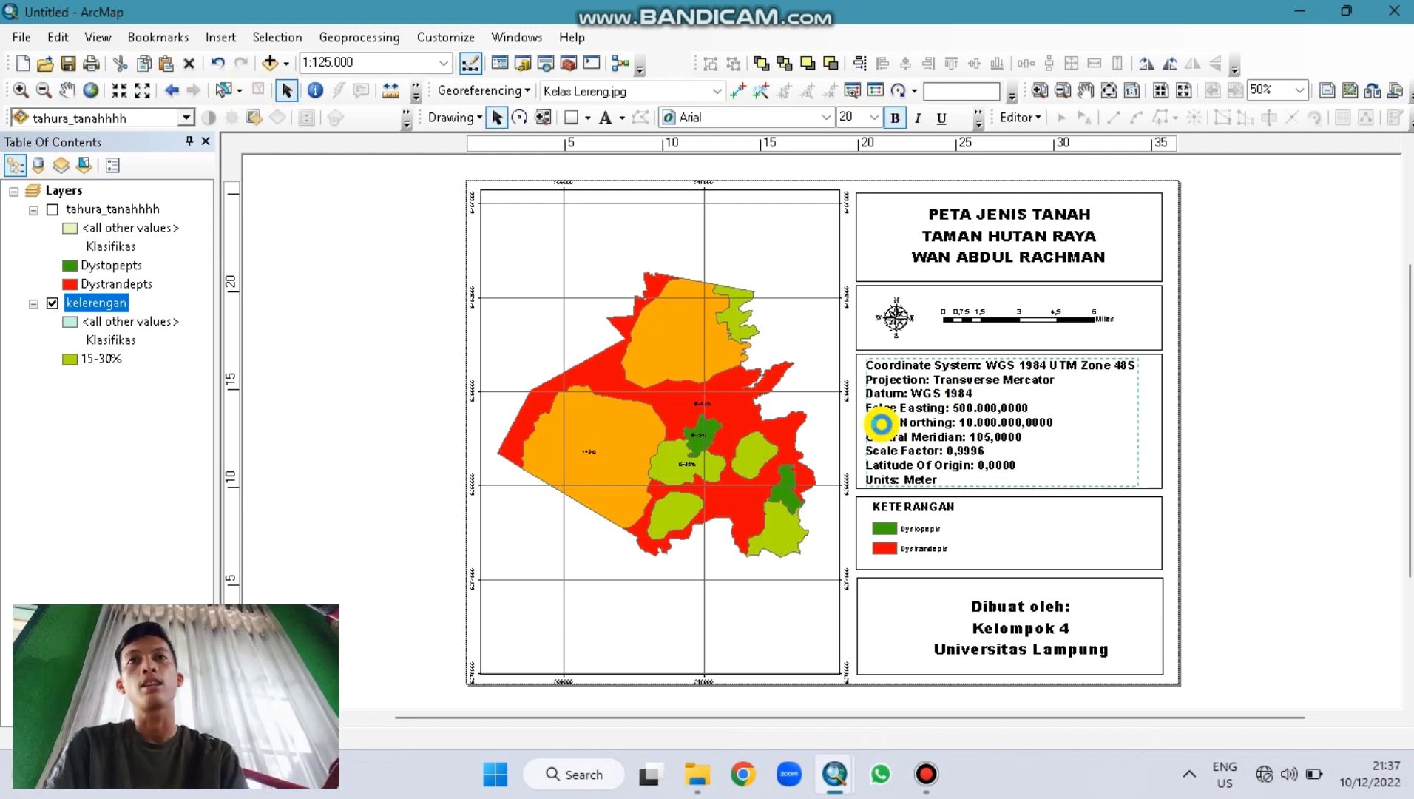
Step: Insert dynamic coordinate-system text into the right frame, bold at size 19
{"action": "left_click", "coordinate": [220, 37]}
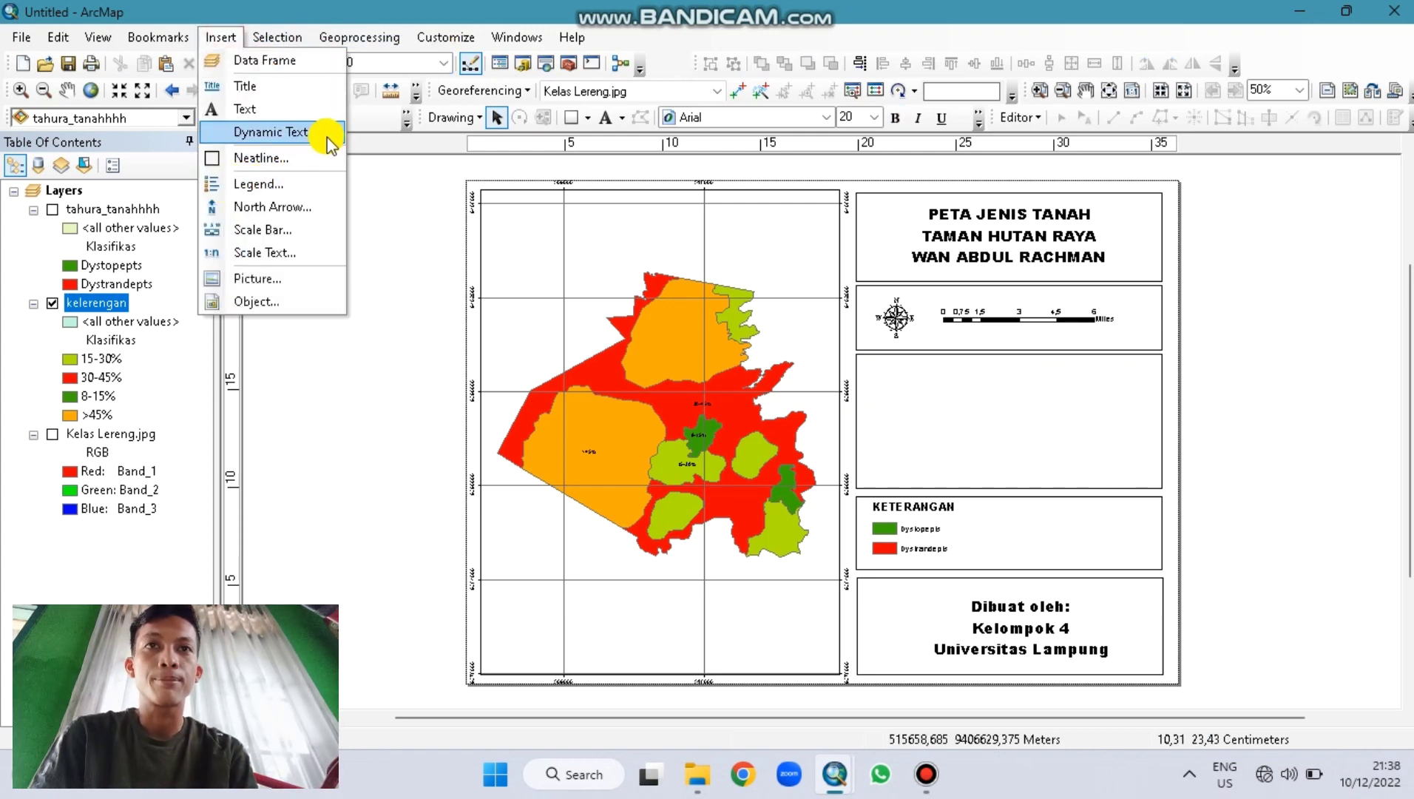
{"action": "mouse_move", "coordinate": [314, 134]}
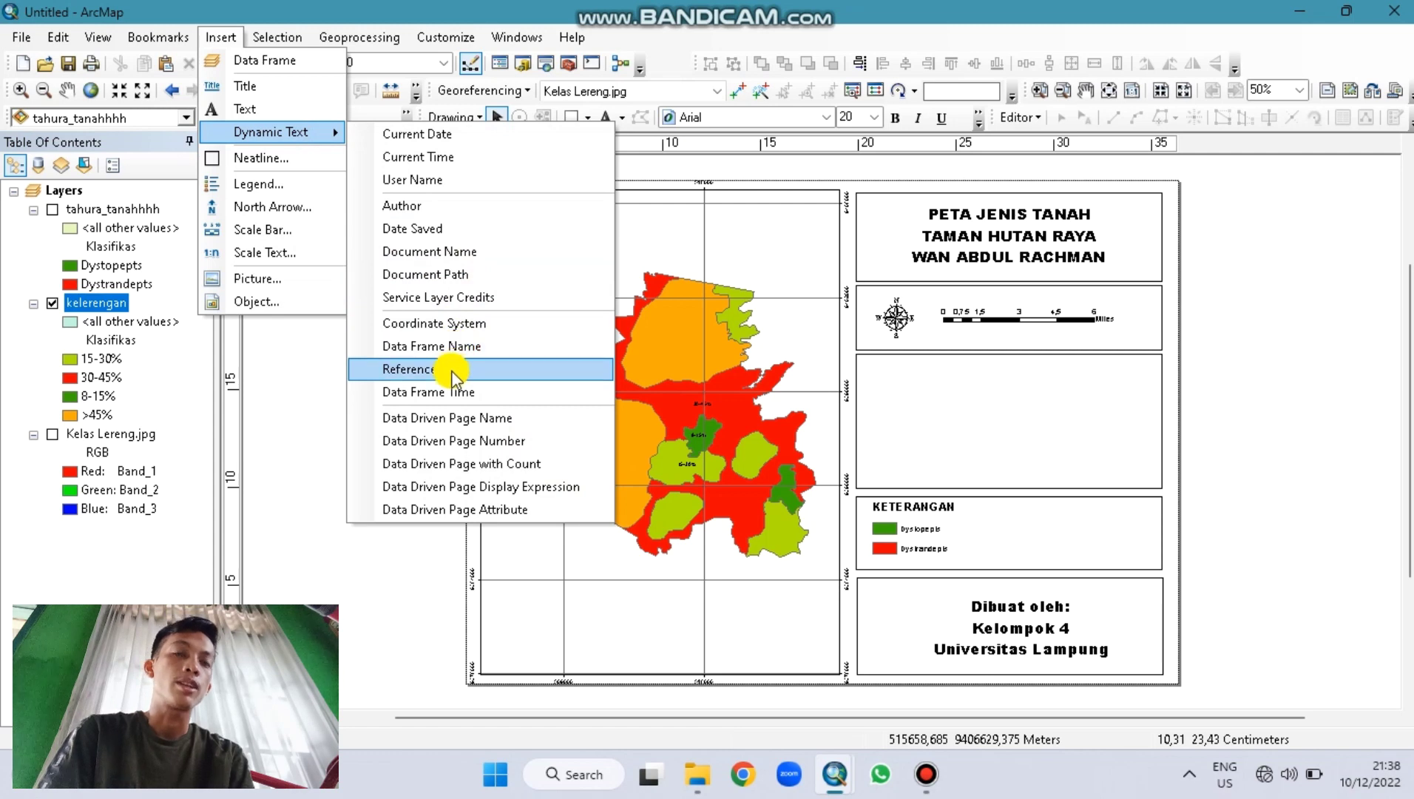
{"action": "left_click", "coordinate": [458, 323]}
{"action": "mouse_move", "coordinate": [971, 447]}
{"action": "left_mouse_down"}
{"action": "mouse_move", "coordinate": [976, 353]}
{"action": "mouse_move", "coordinate": [1012, 378]}
{"action": "left_mouse_up"}
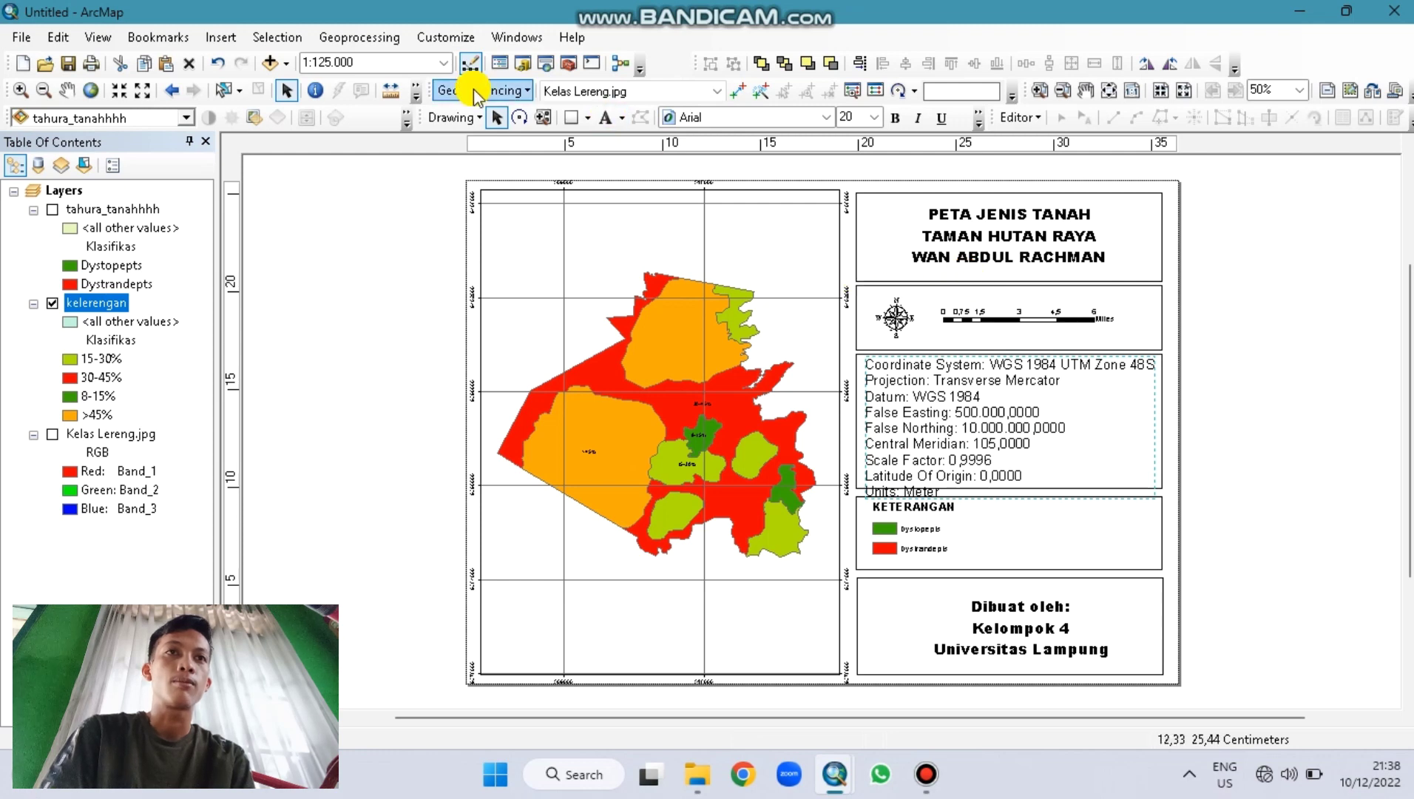
{"action": "left_click", "coordinate": [896, 118]}
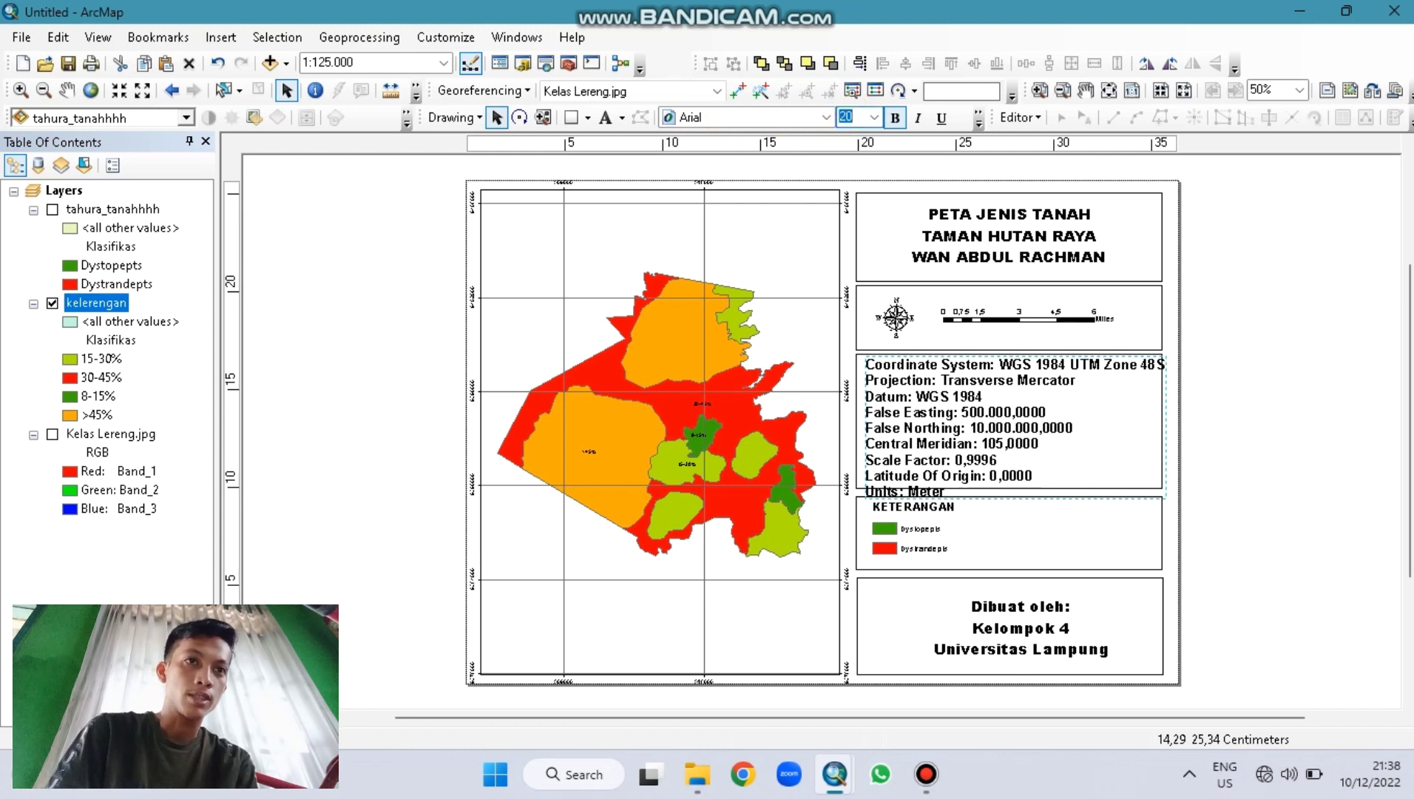
{"action": "type", "text": "19"}
{"action": "key", "text": "Return"}
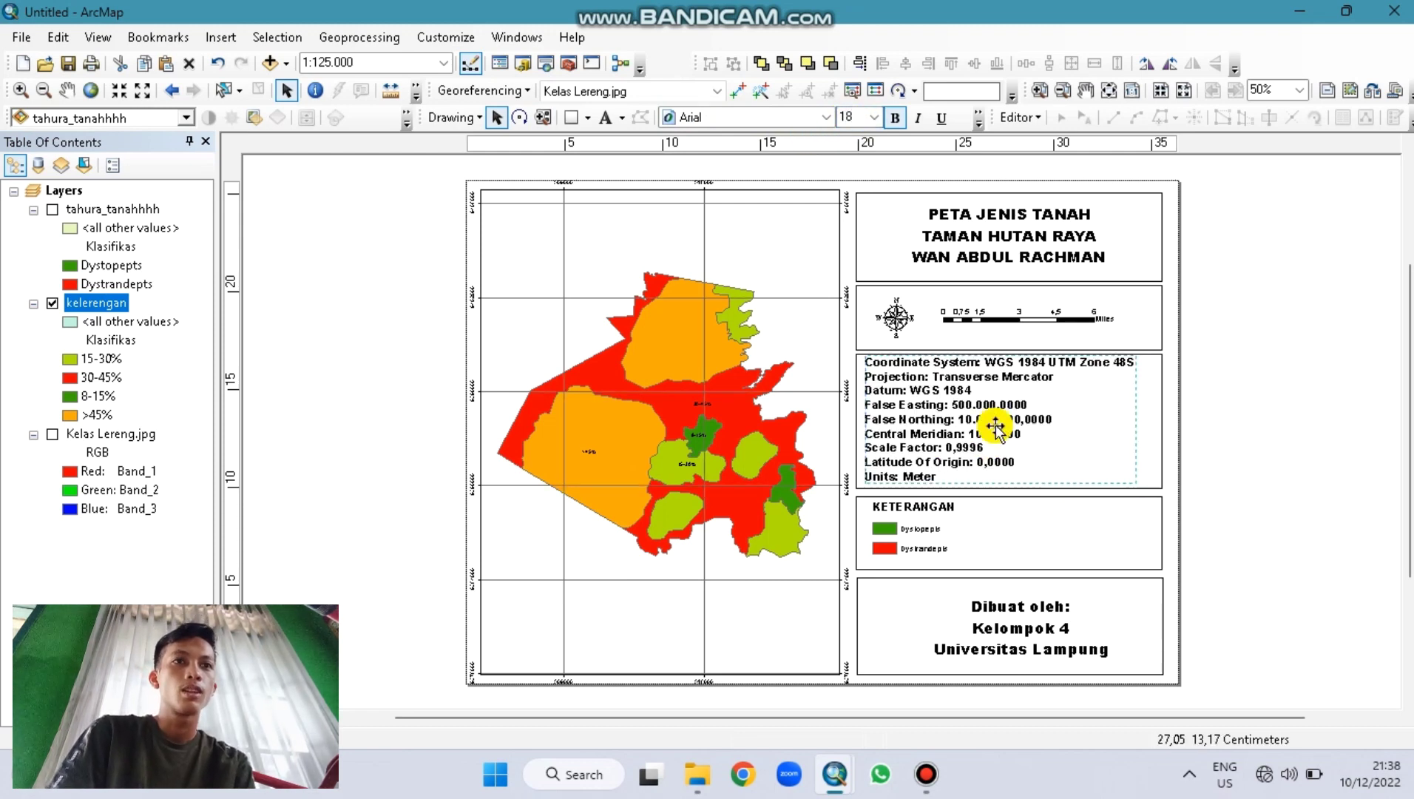
Step: Delete the old soil-type entries from the KETERANGAN legend
{"action": "left_click", "coordinate": [958, 527]}
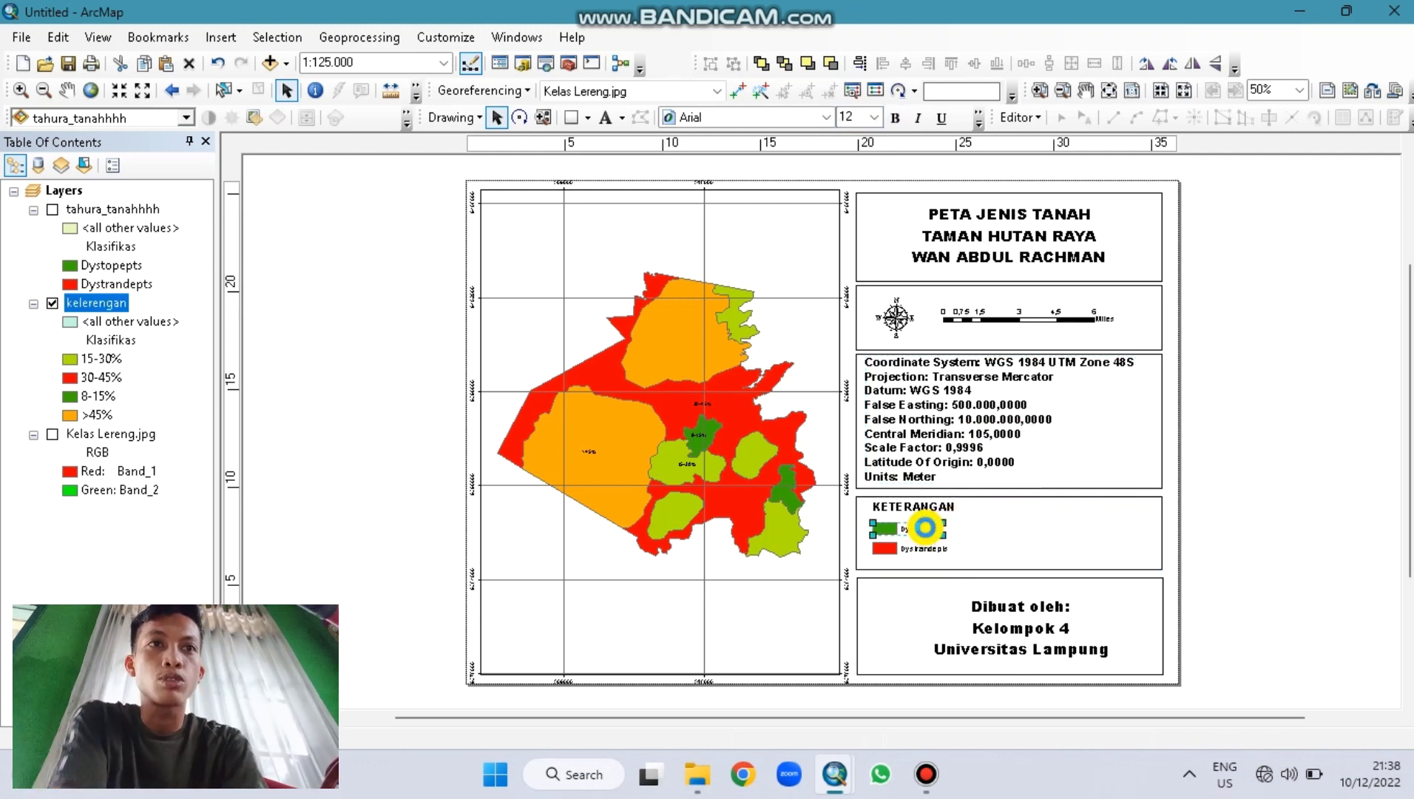
{"action": "left_click", "coordinate": [919, 551]}
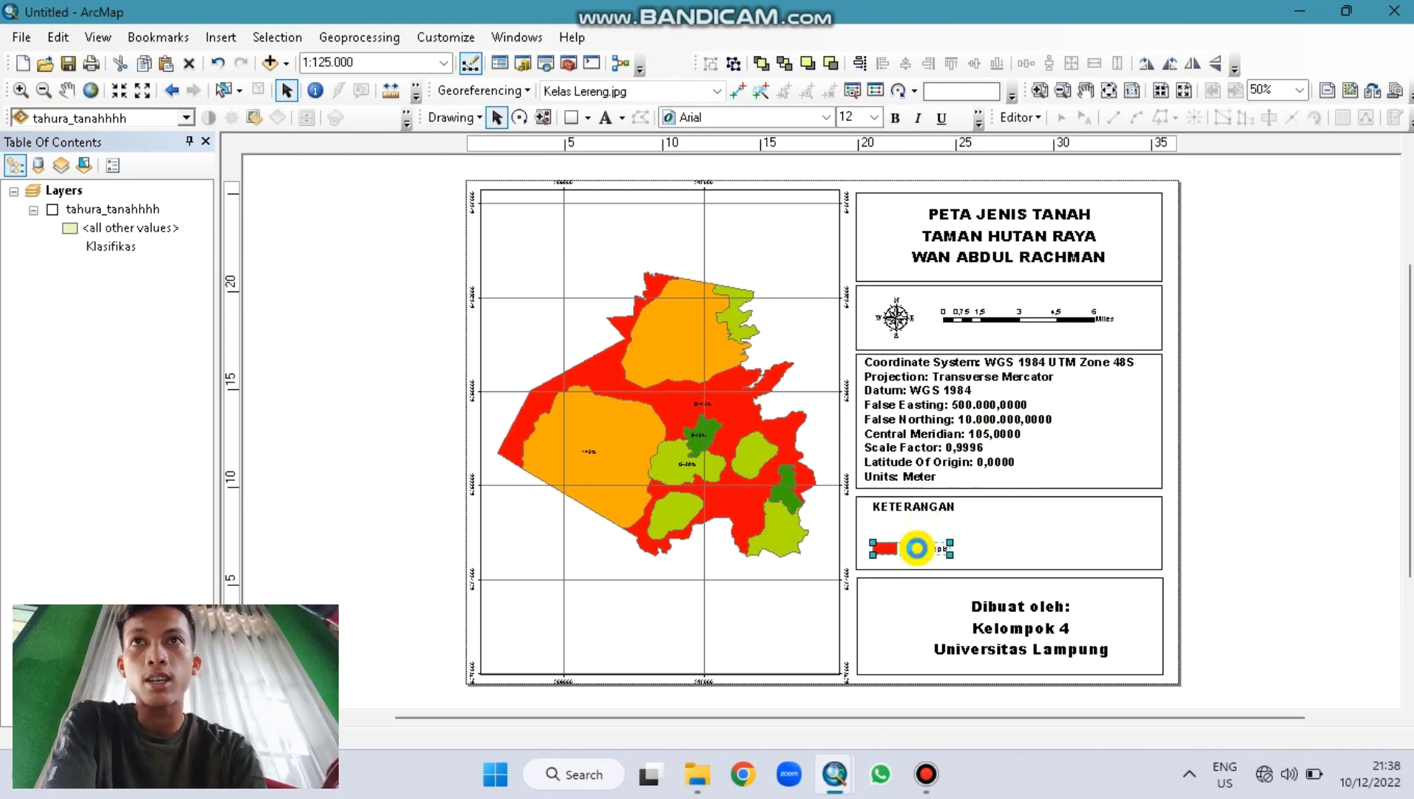
{"action": "key", "text": "Delete"}
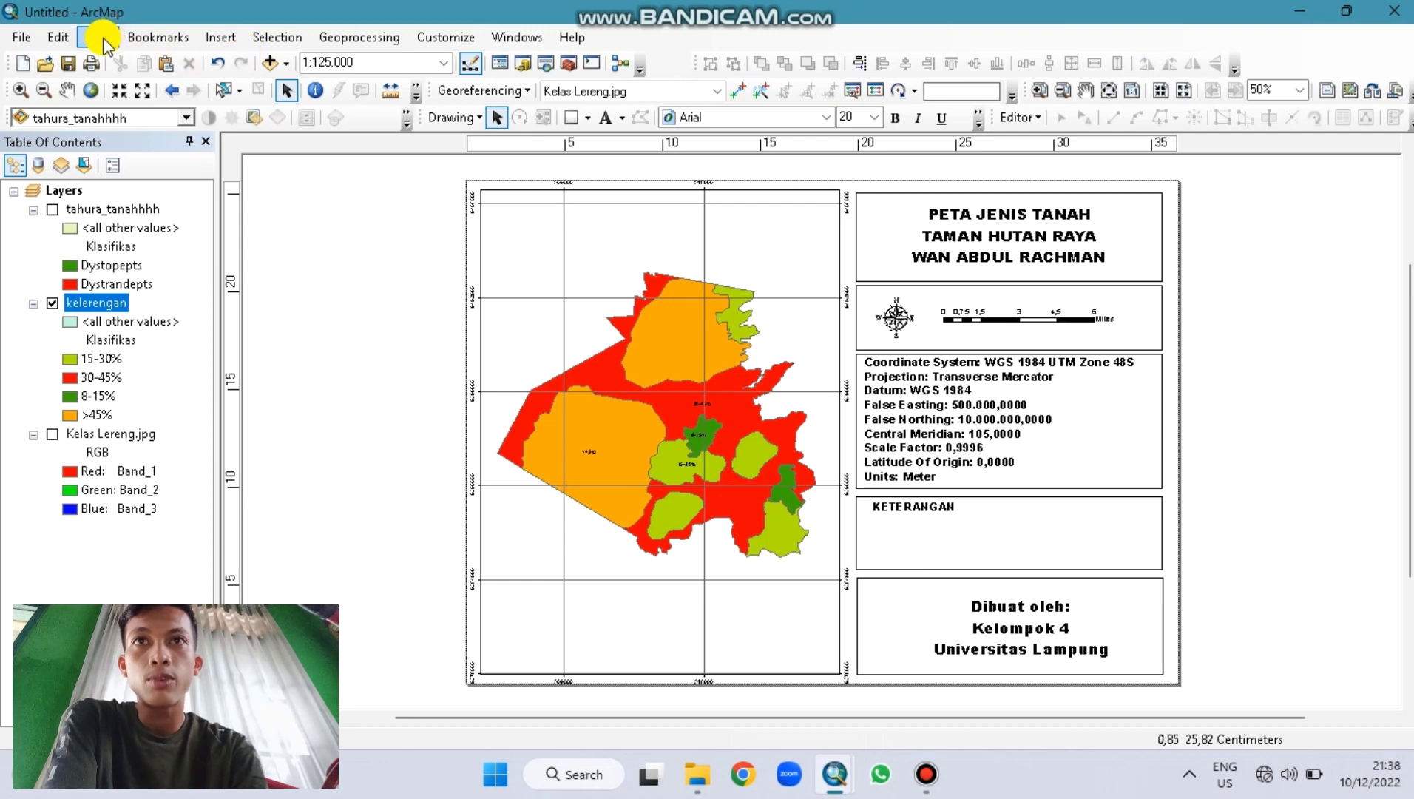
Step: Create a default legend for the kelerengan layer and move it onto the KETERANGAN box
{"action": "left_click", "coordinate": [221, 37]}
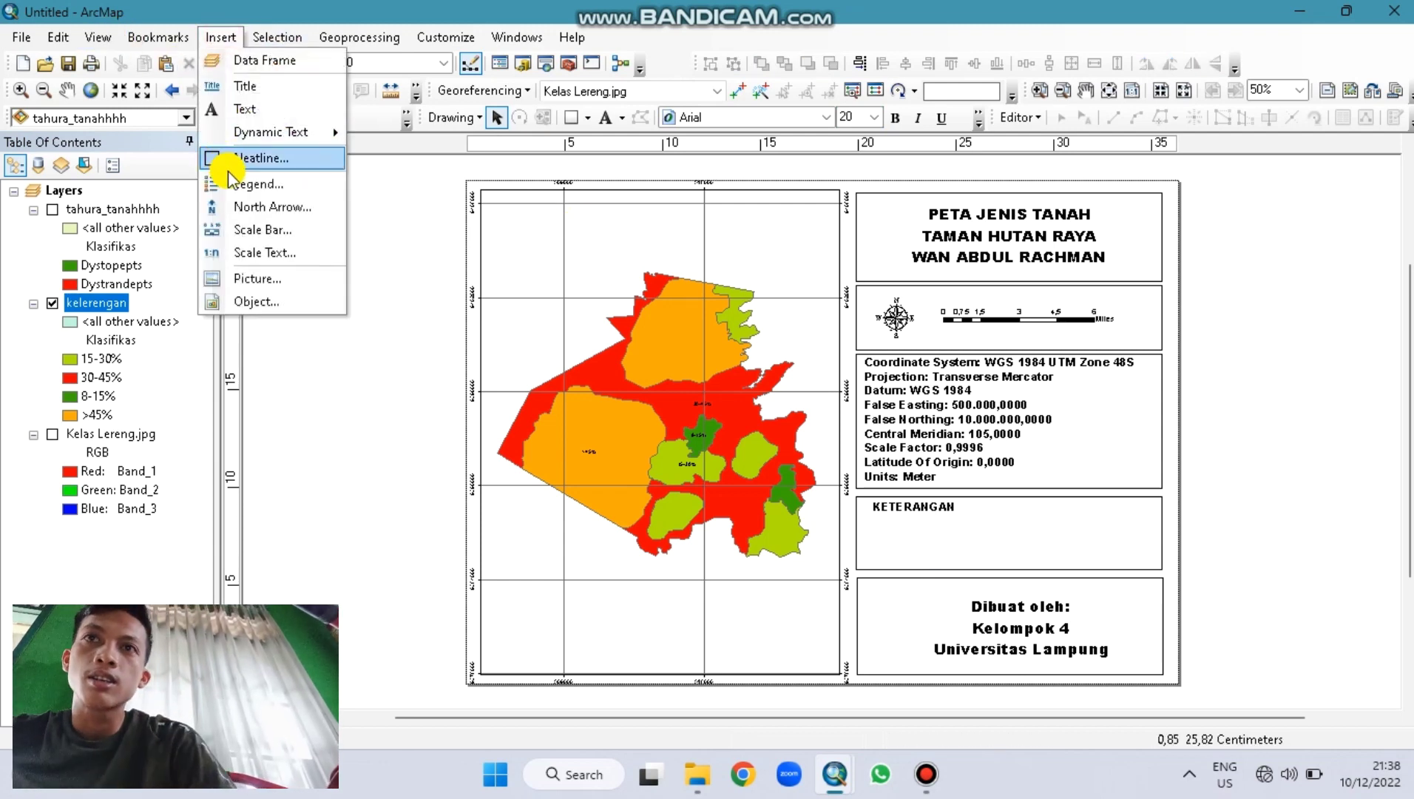
{"action": "left_click", "coordinate": [255, 184]}
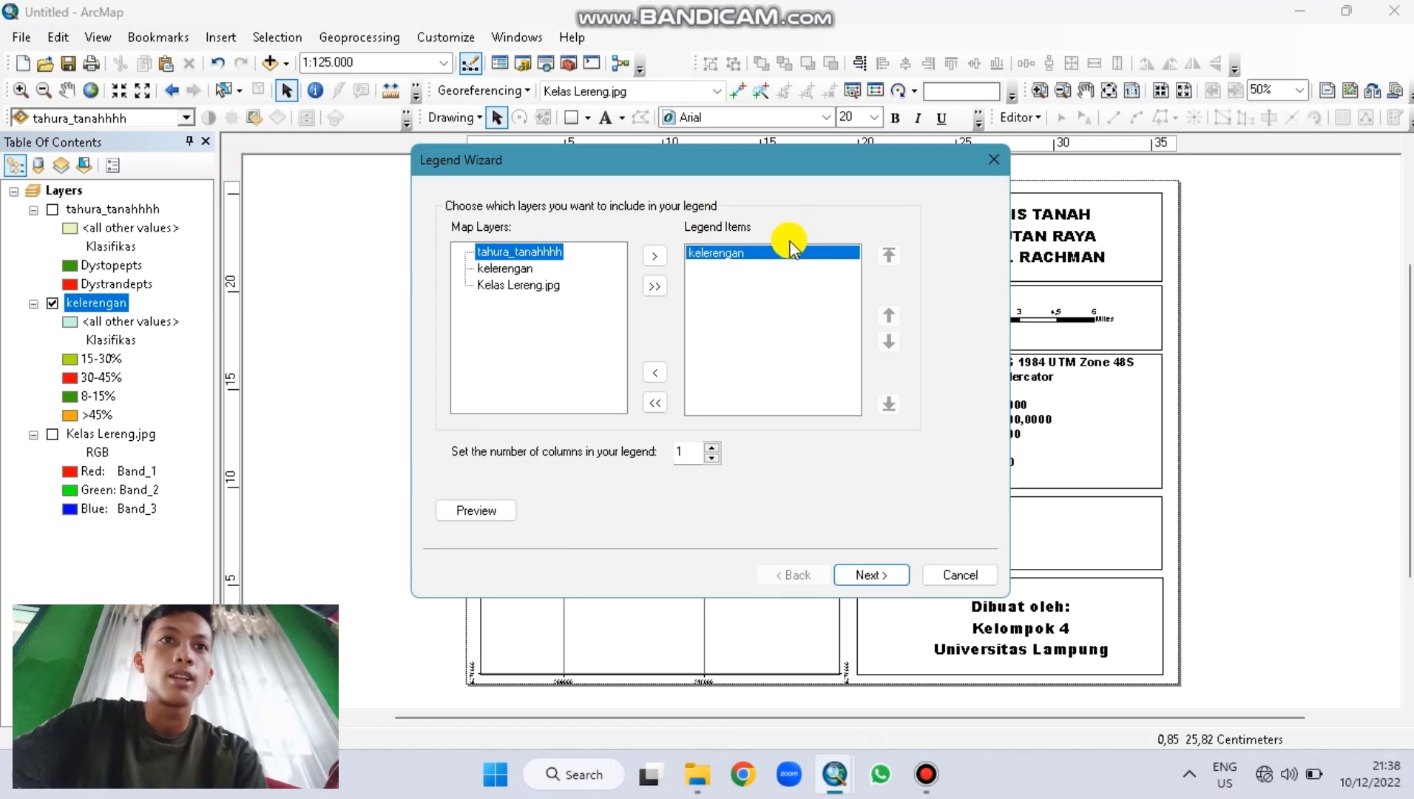
{"action": "left_click", "coordinate": [783, 248]}
{"action": "left_click", "coordinate": [854, 576]}
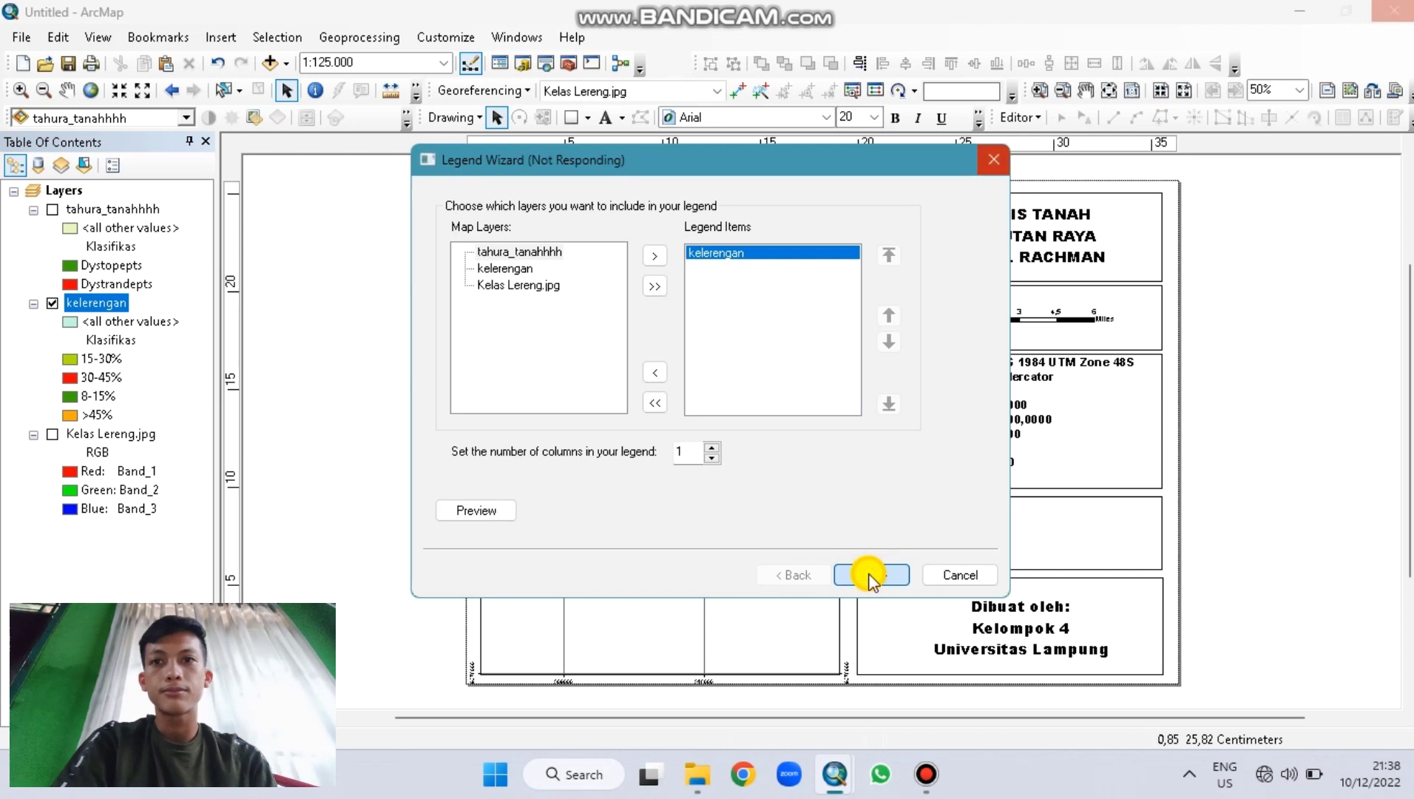
{"action": "left_click", "coordinate": [867, 573]}
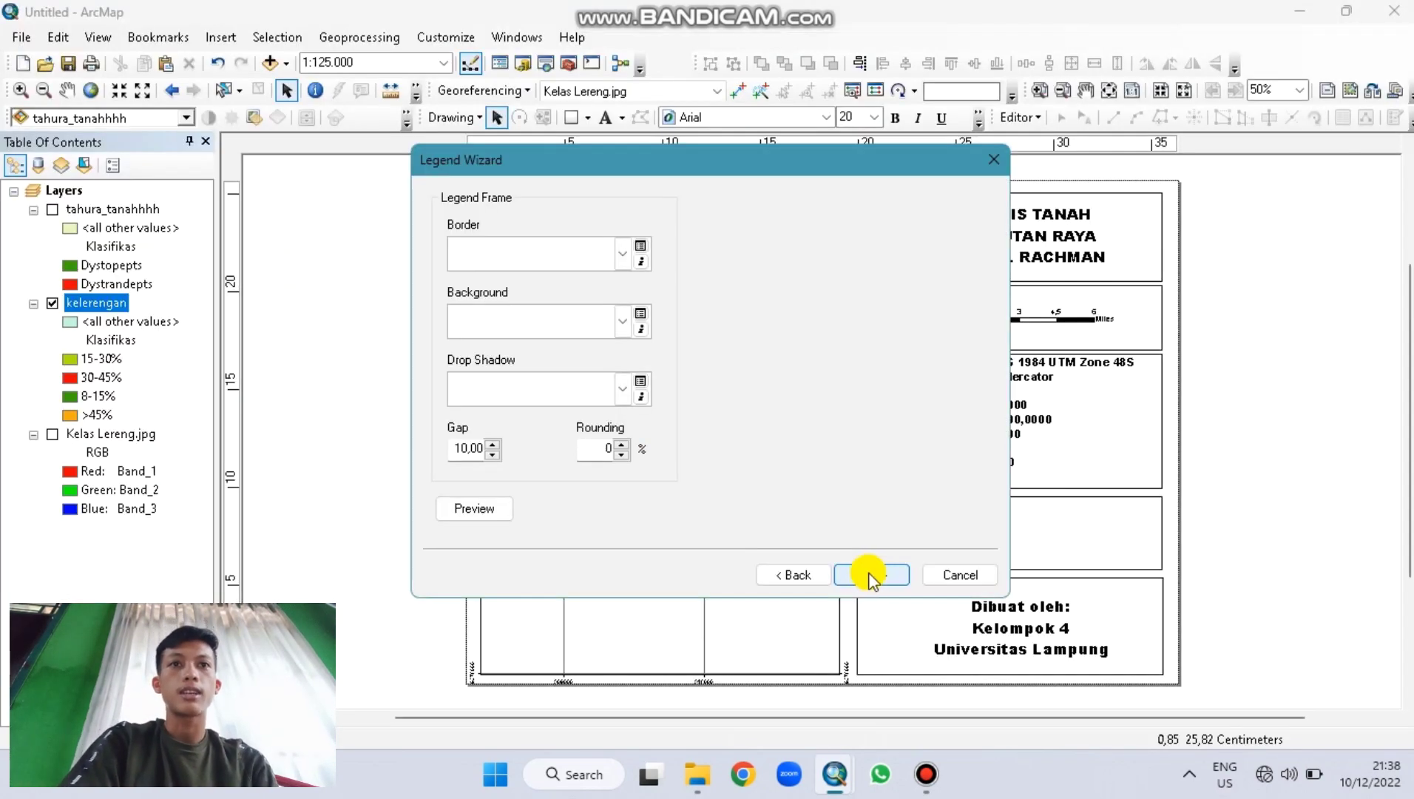
{"action": "left_click", "coordinate": [871, 575]}
{"action": "left_click", "coordinate": [871, 575]}
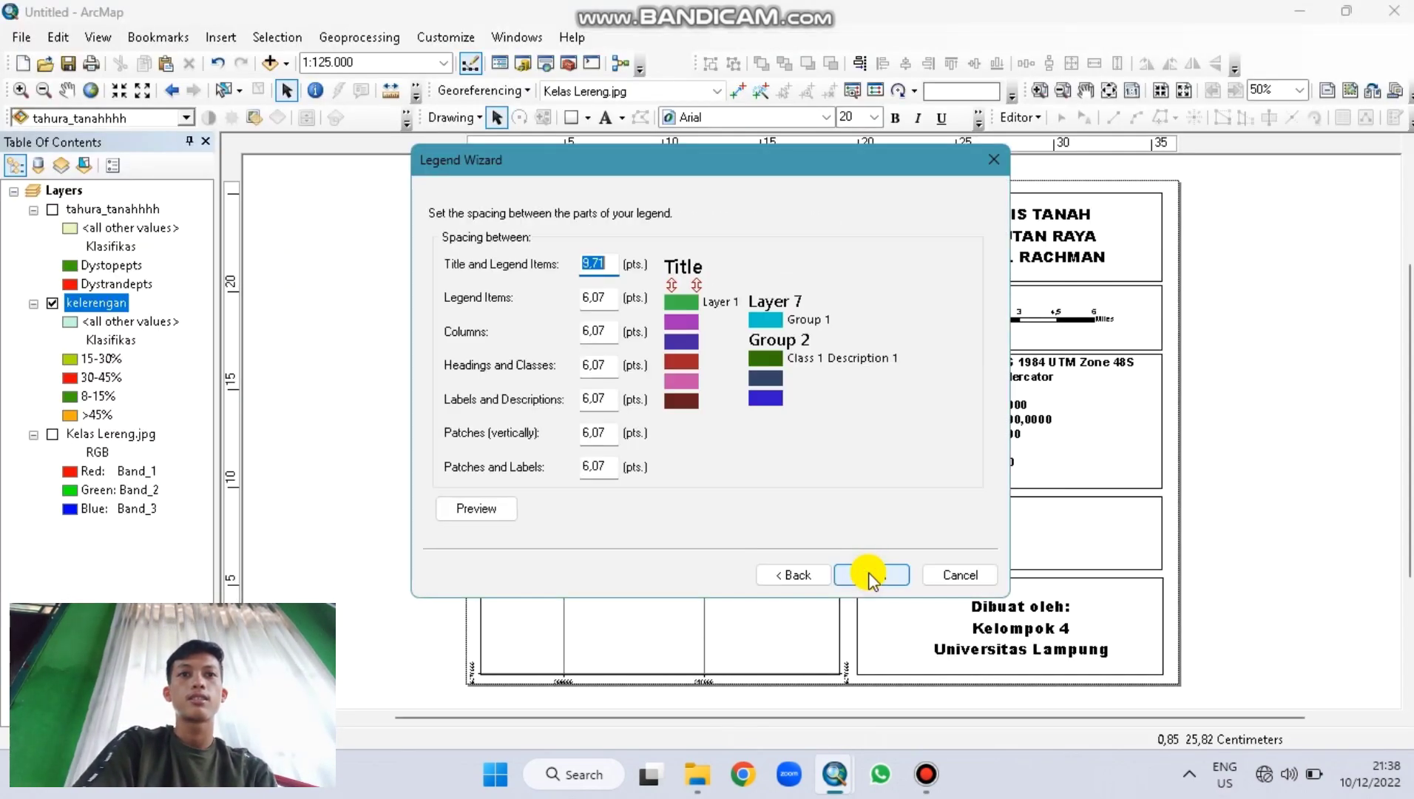
{"action": "left_click", "coordinate": [871, 576]}
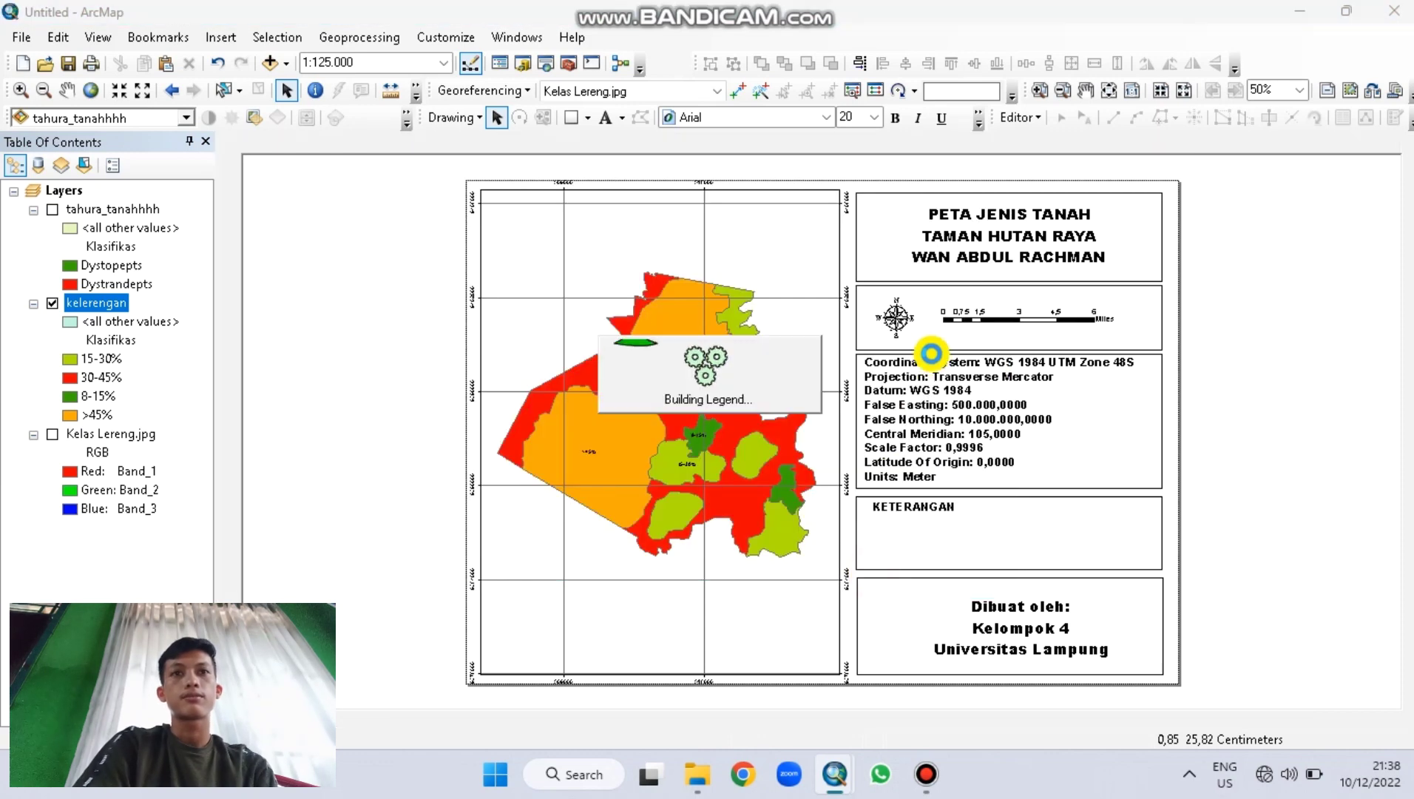
{"action": "left_click_drag", "start_coordinate": [774, 404], "coordinate": [954, 570]}
Step: Convert the legend to graphics, ungroup it, and delete <all other values>, layer name and title
{"action": "right_click", "coordinate": [965, 568]}
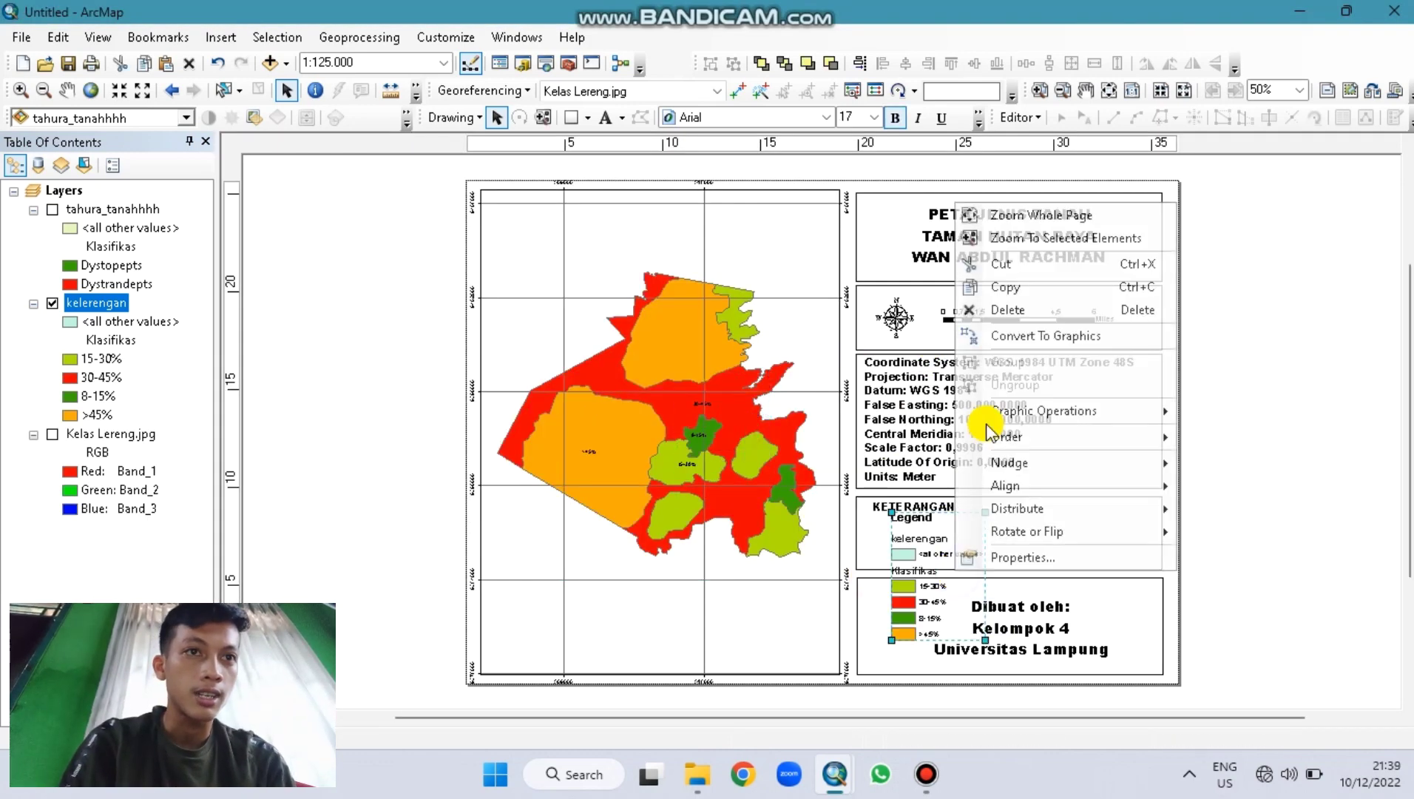
{"action": "left_click", "coordinate": [1006, 337]}
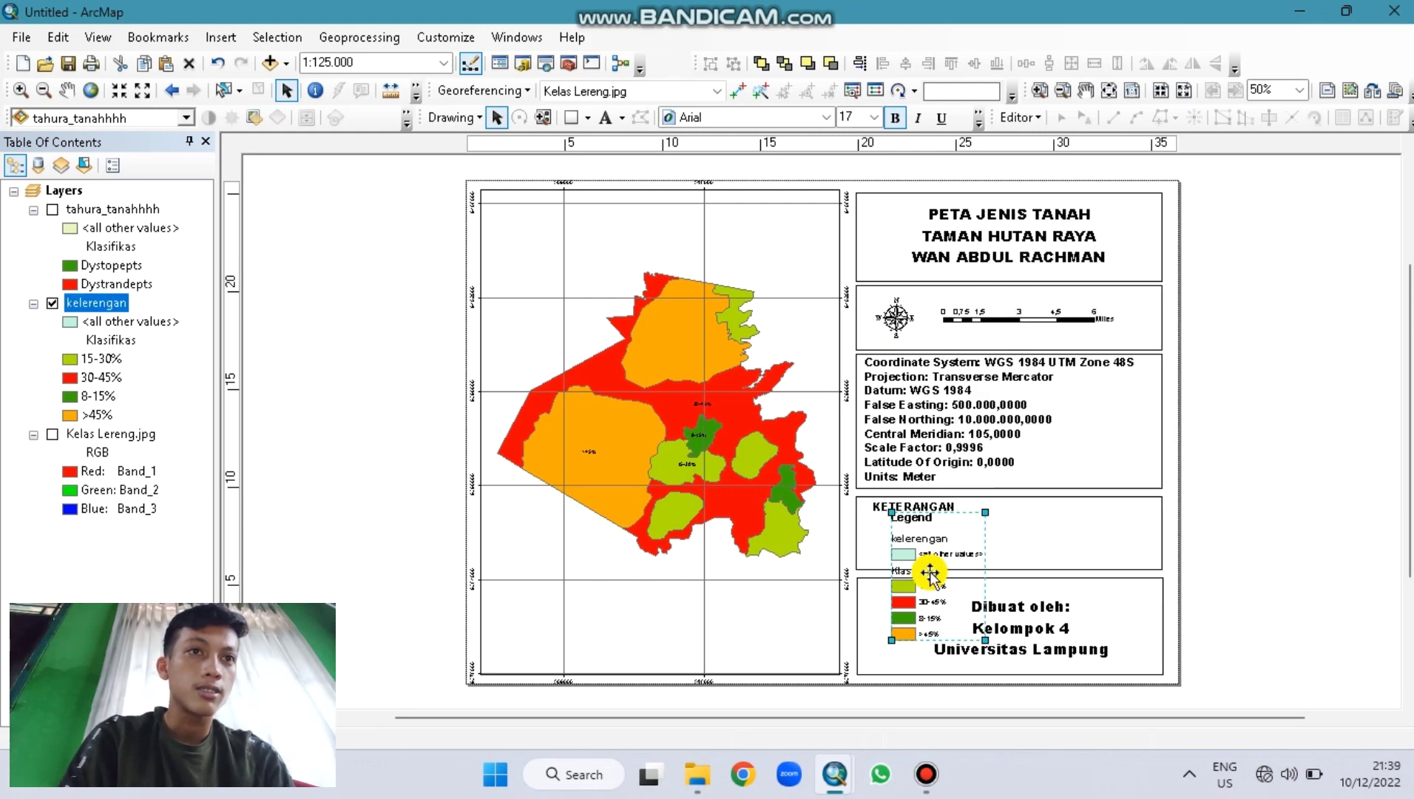
{"action": "right_click", "coordinate": [931, 571]}
{"action": "left_click", "coordinate": [988, 386]}
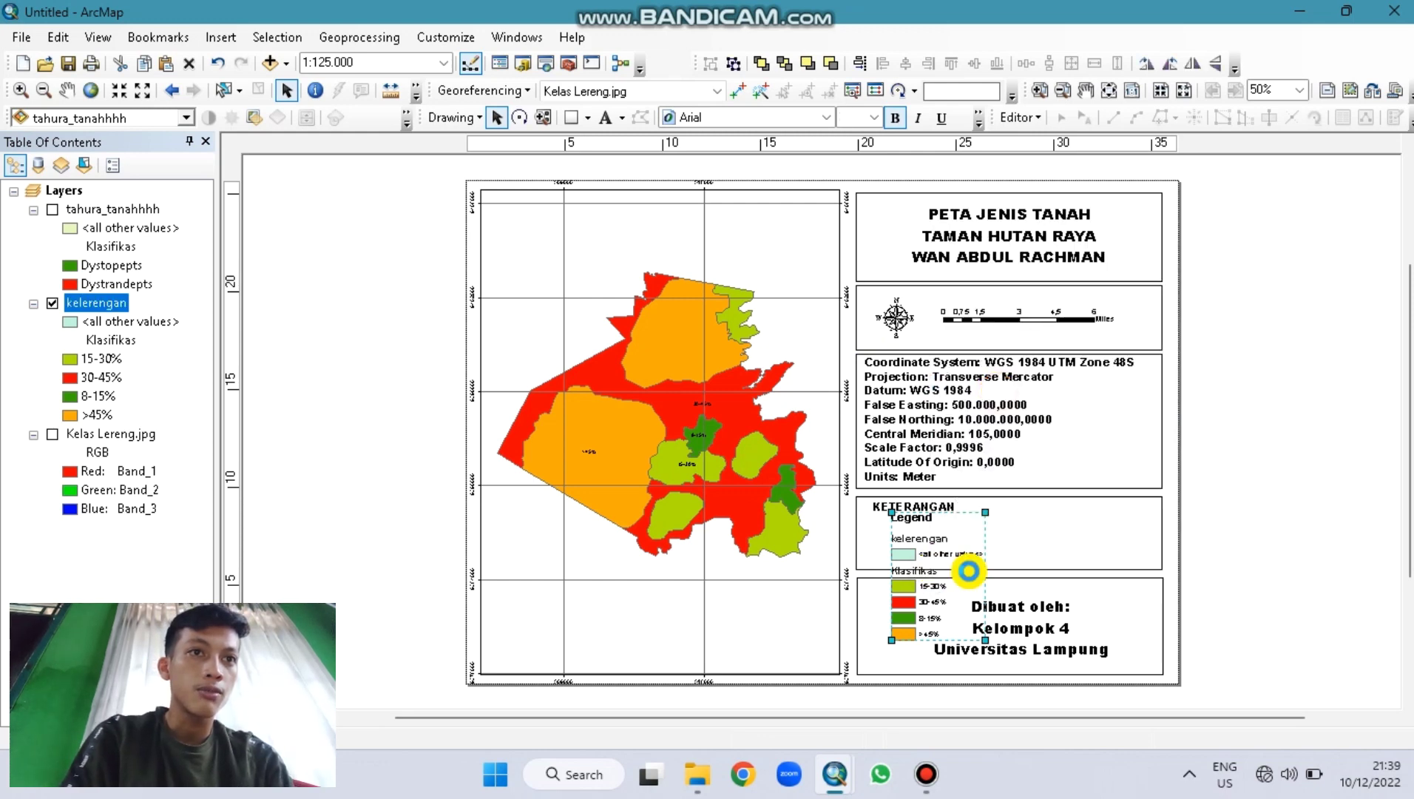
{"action": "left_click", "coordinate": [1118, 618]}
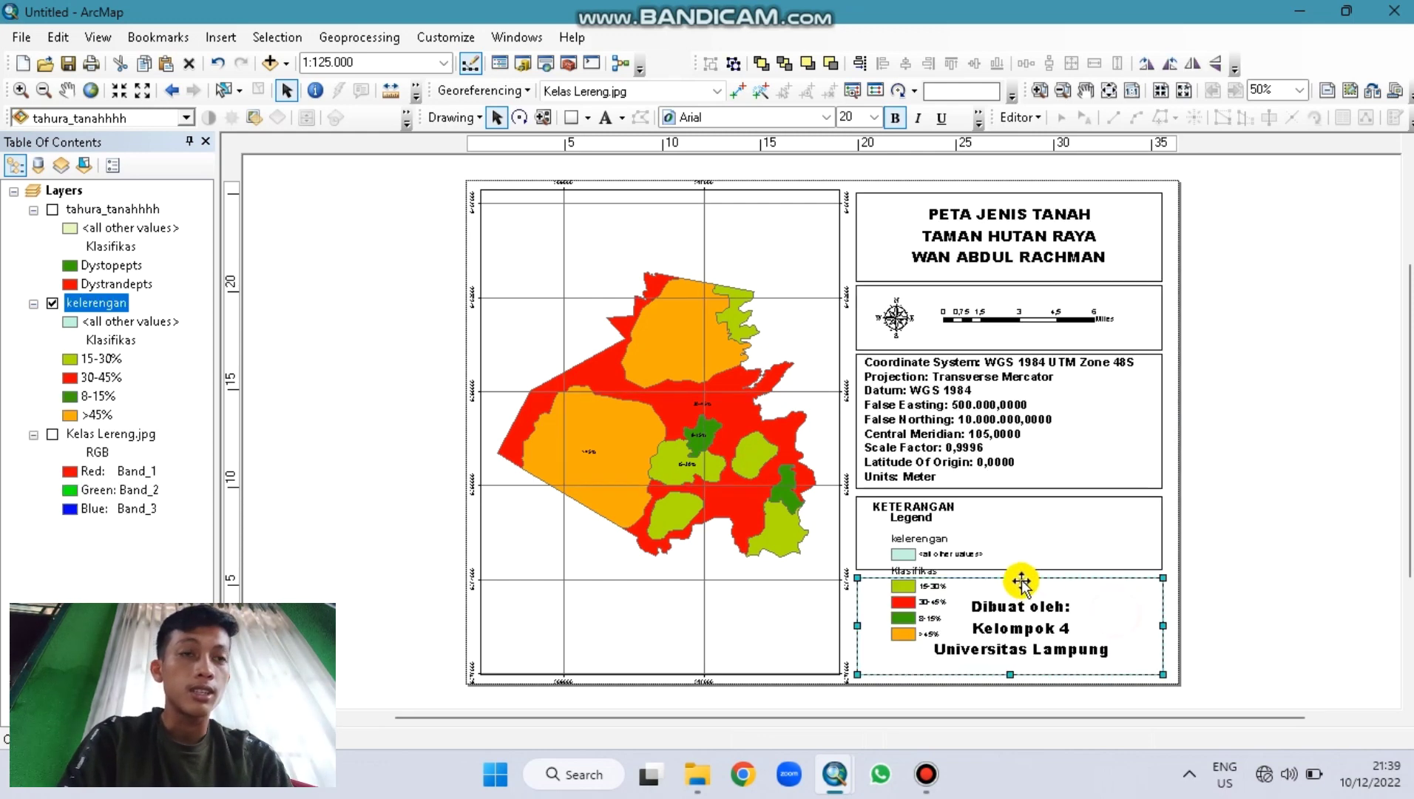
{"action": "left_click", "coordinate": [956, 554]}
{"action": "key", "text": "Delete"}
{"action": "left_click", "coordinate": [931, 538]}
{"action": "key", "text": "Delete"}
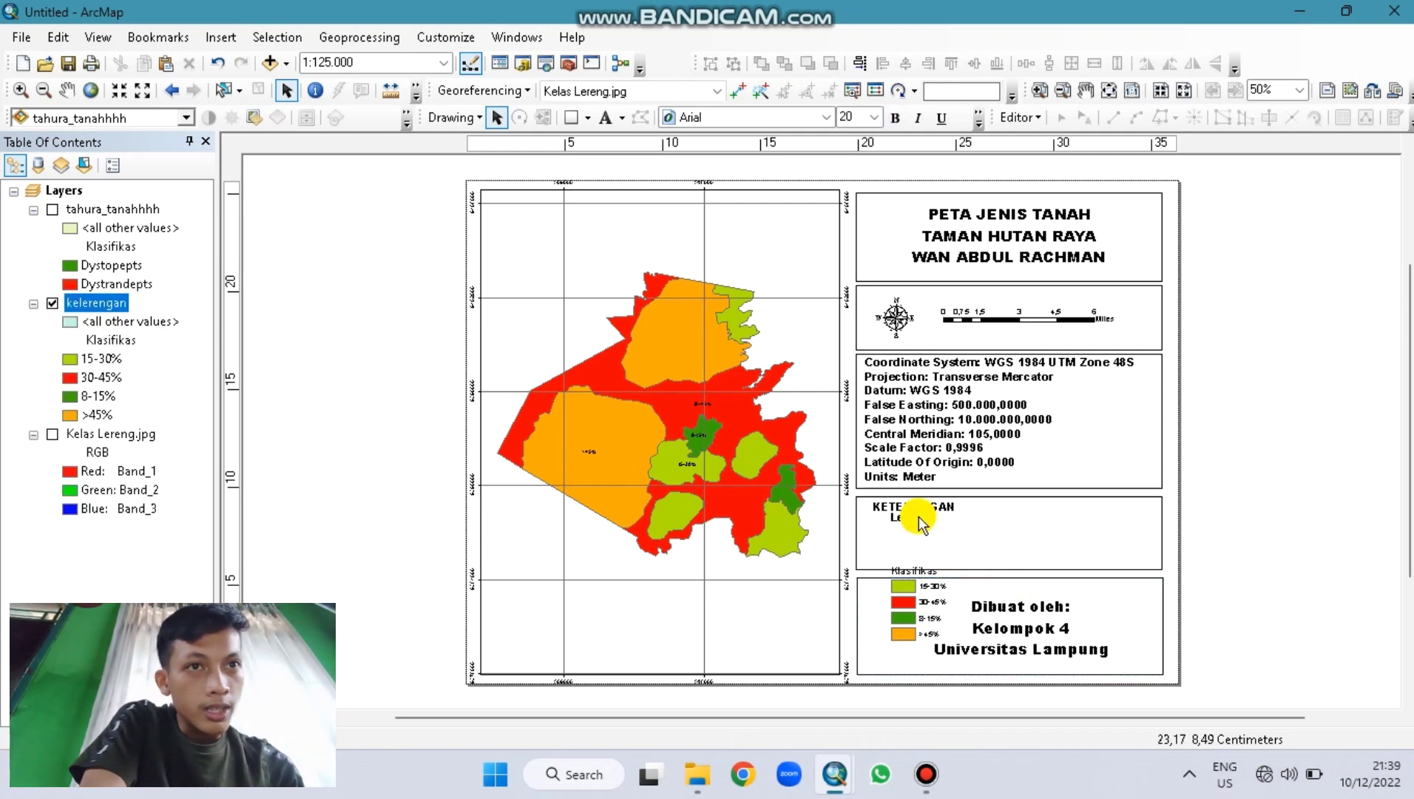
{"action": "key", "text": "Delete"}
{"action": "left_click", "coordinate": [921, 571]}
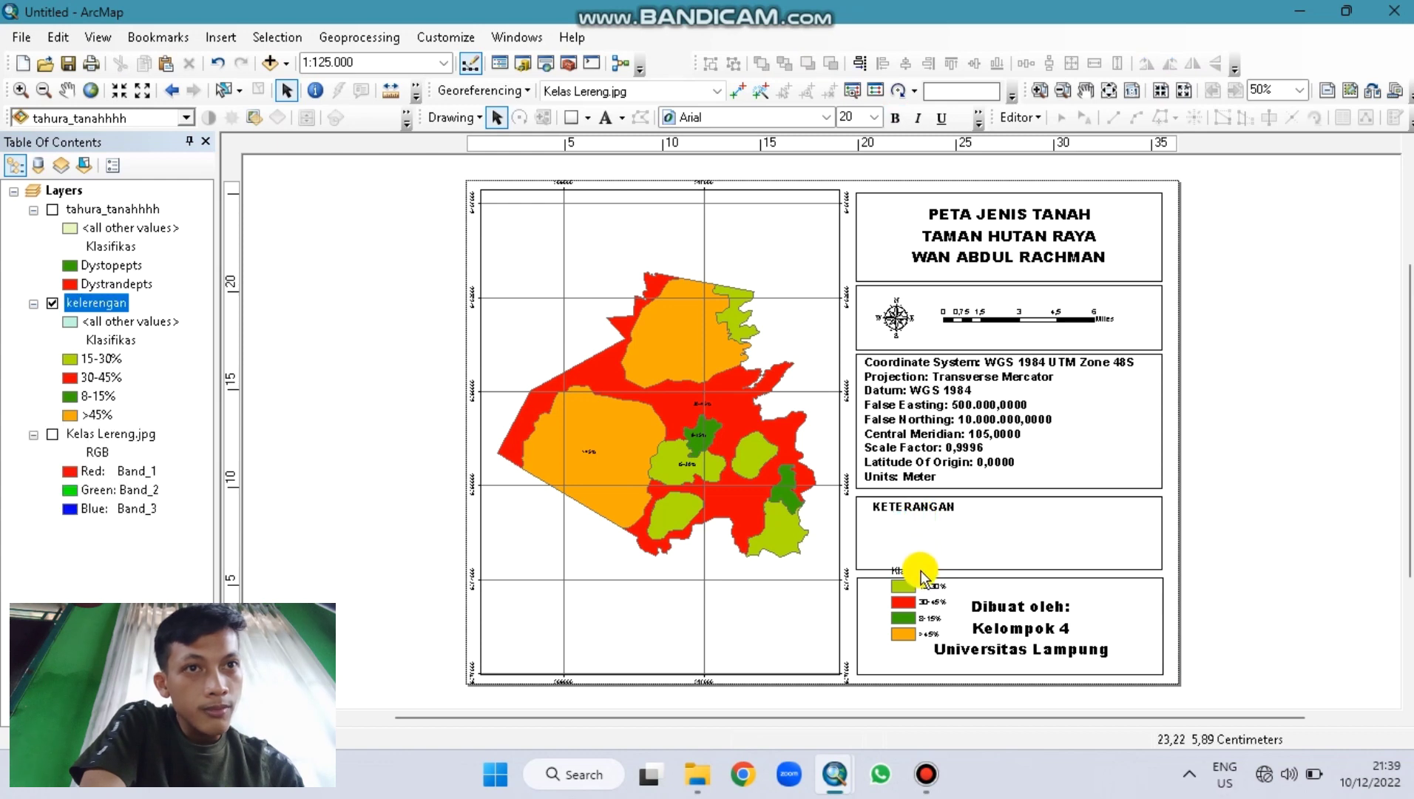
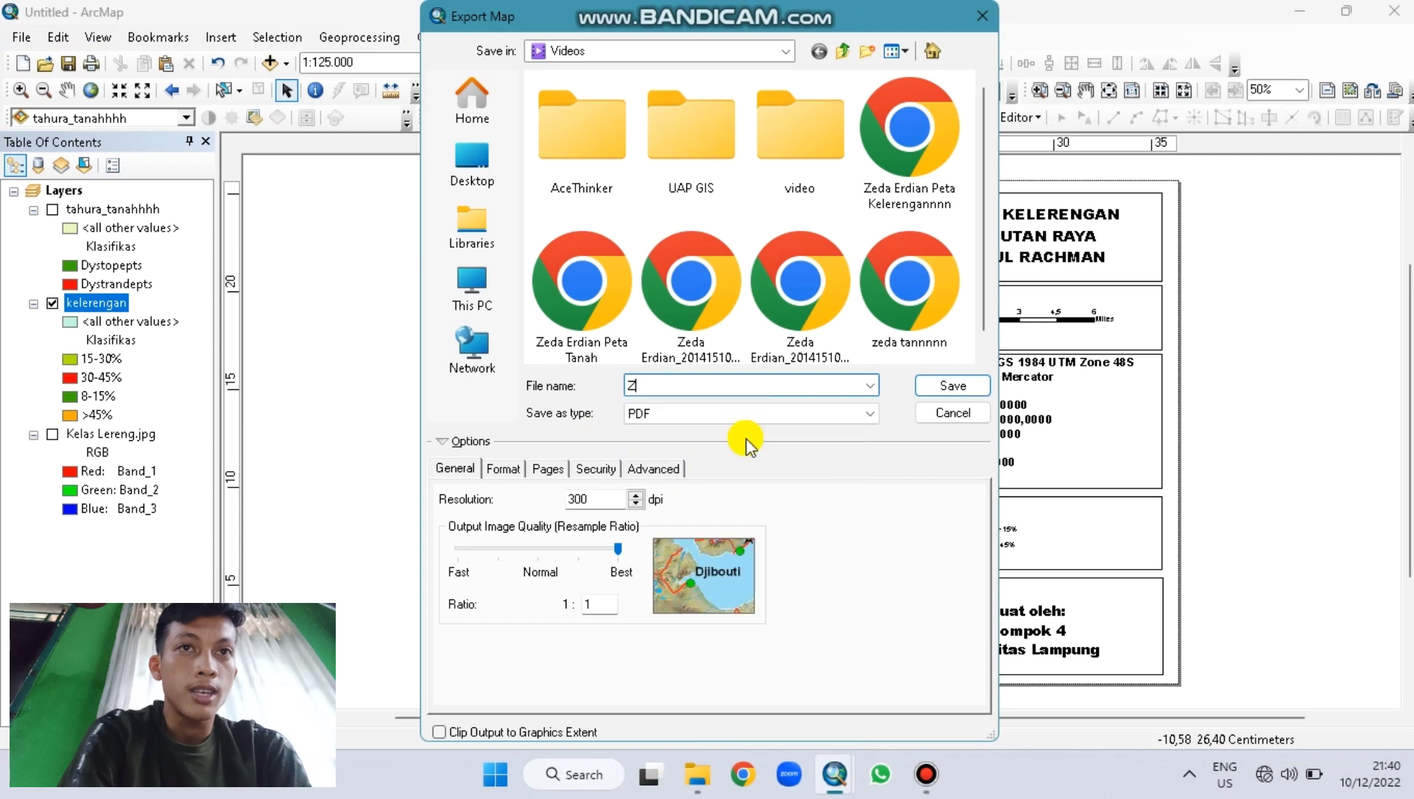
Step: Save the layout as a PDF named with the author's name, student ID and 'peta kelerenga'
{"action": "key", "text": "Caps_Lock"}
{"action": "type", "text": "Zeda"}
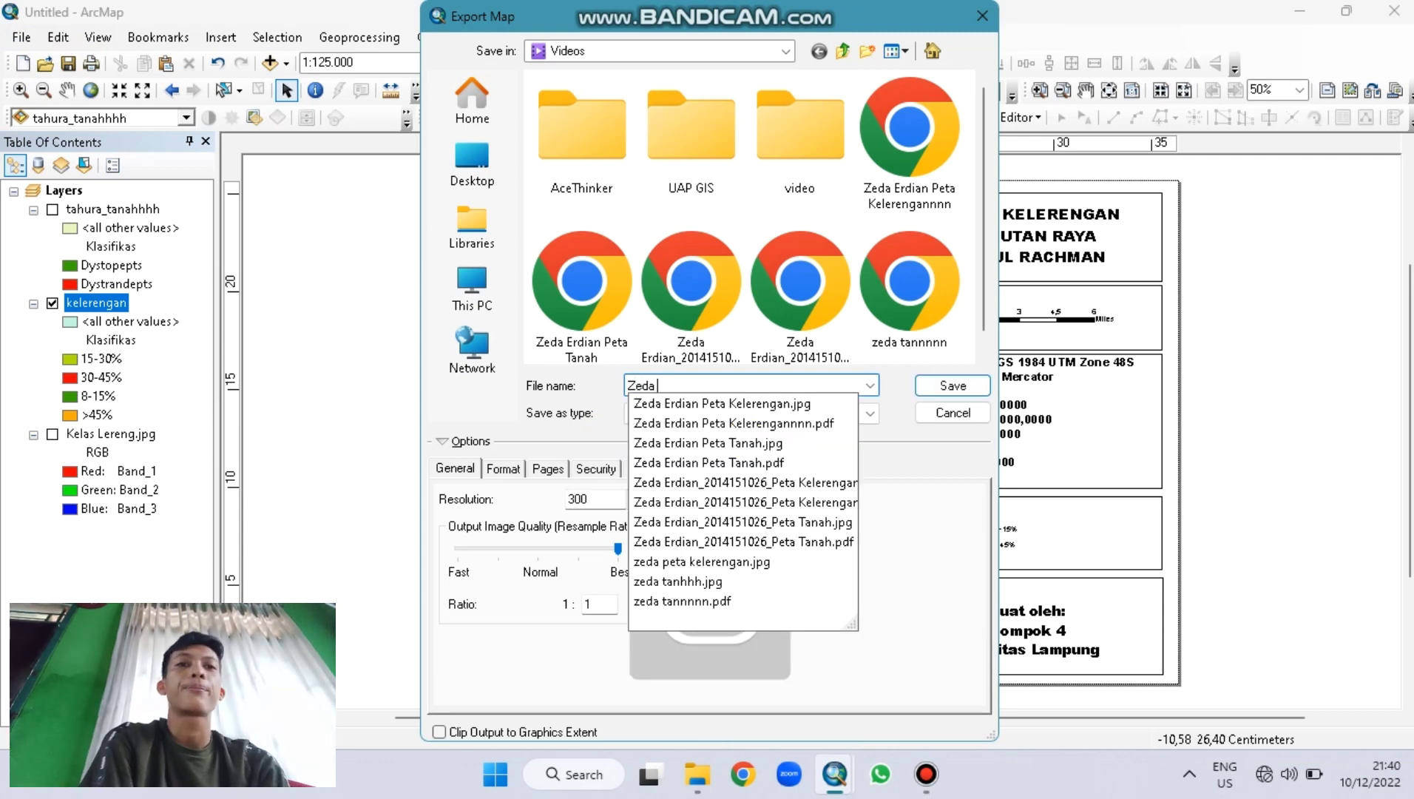
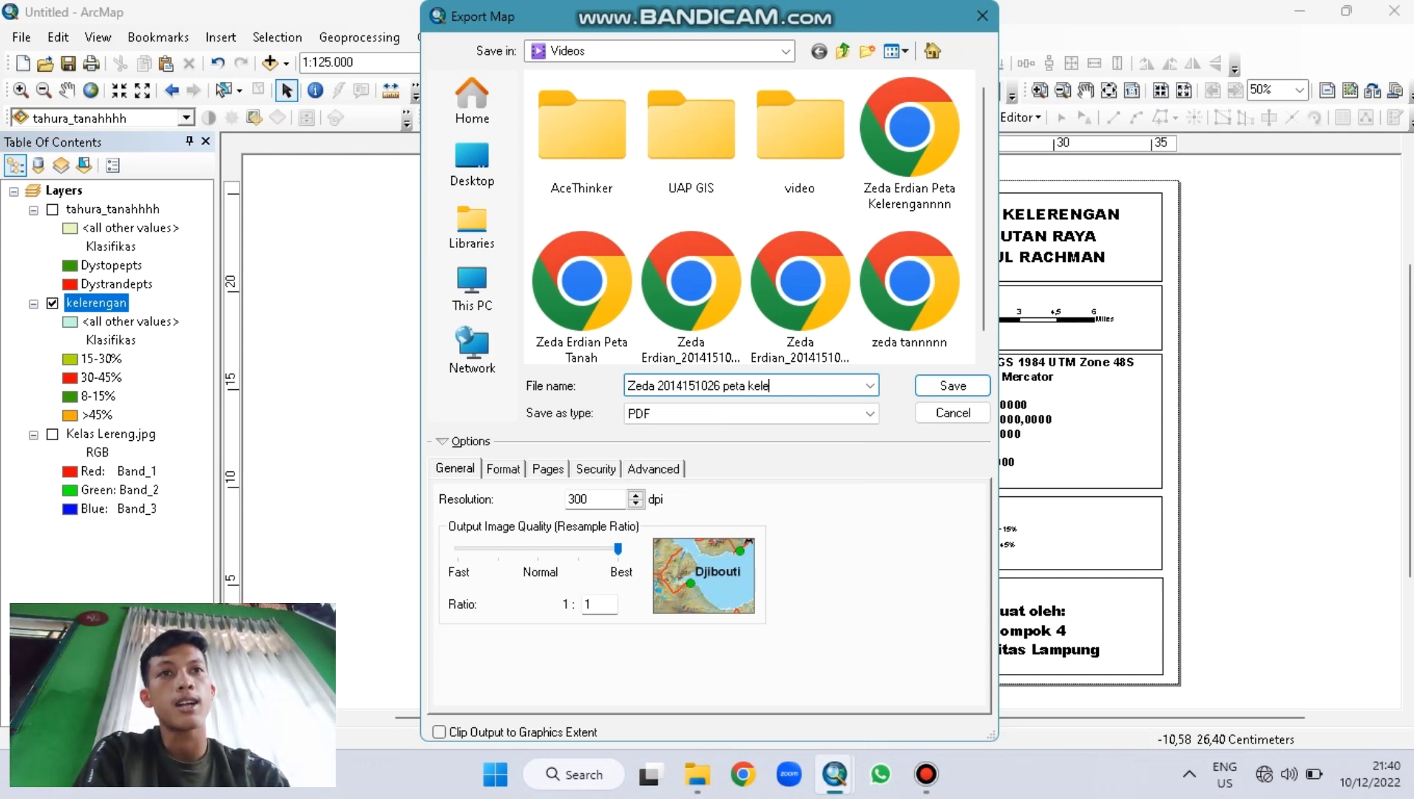
{"action": "type", "text": "rengann"}
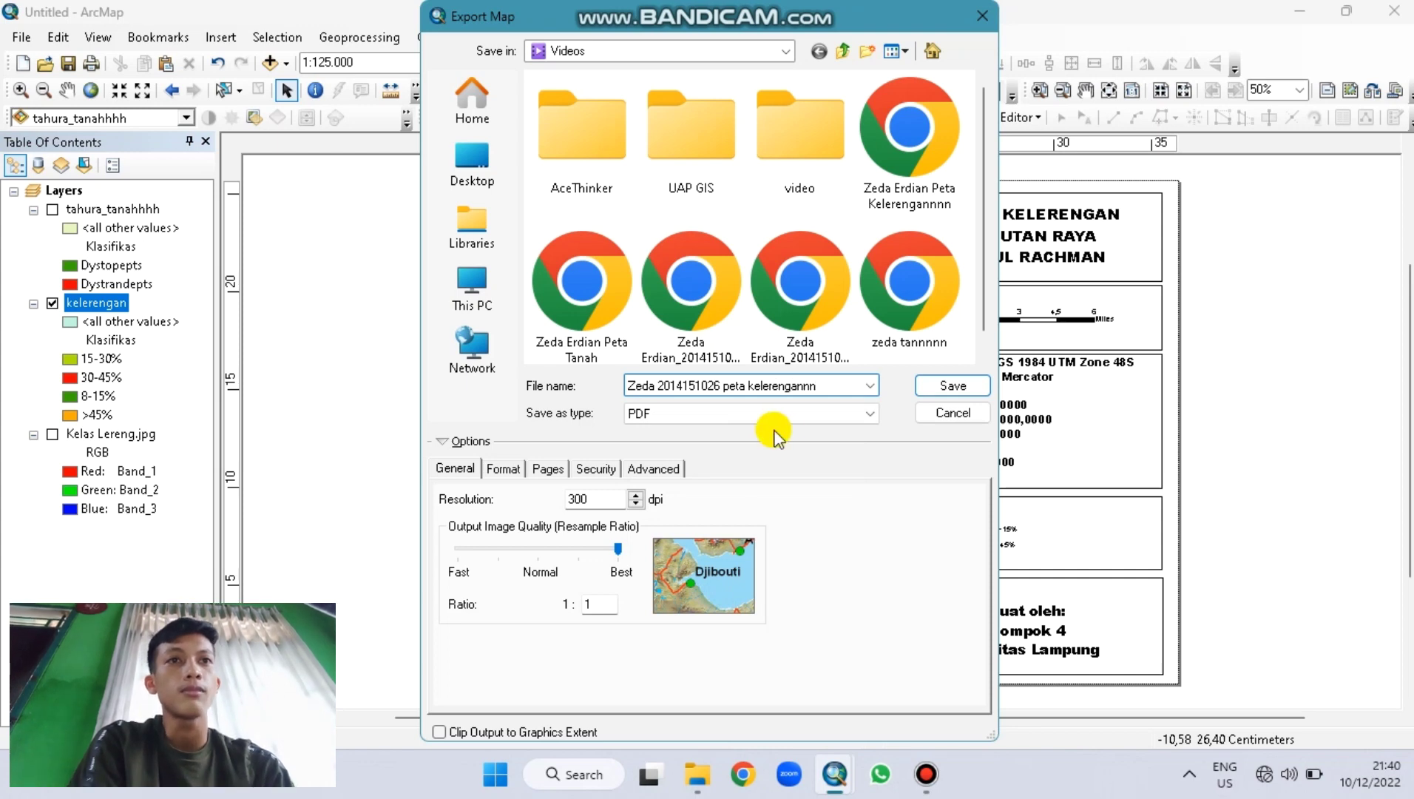
{"action": "left_click", "coordinate": [931, 388]}
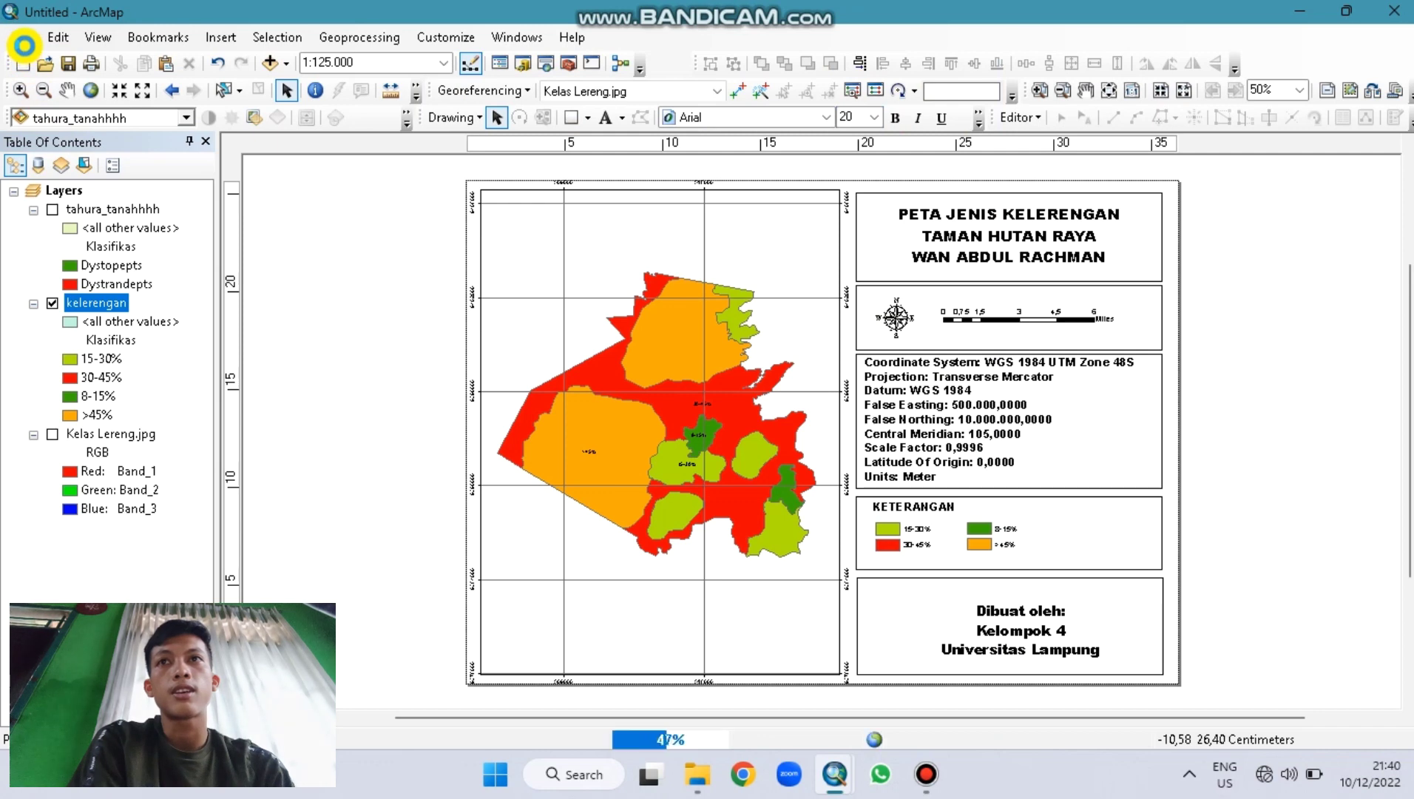
Step: Export the same layout again as a 300 dpi JPEG image with a .jpg extension
{"action": "left_click", "coordinate": [23, 40]}
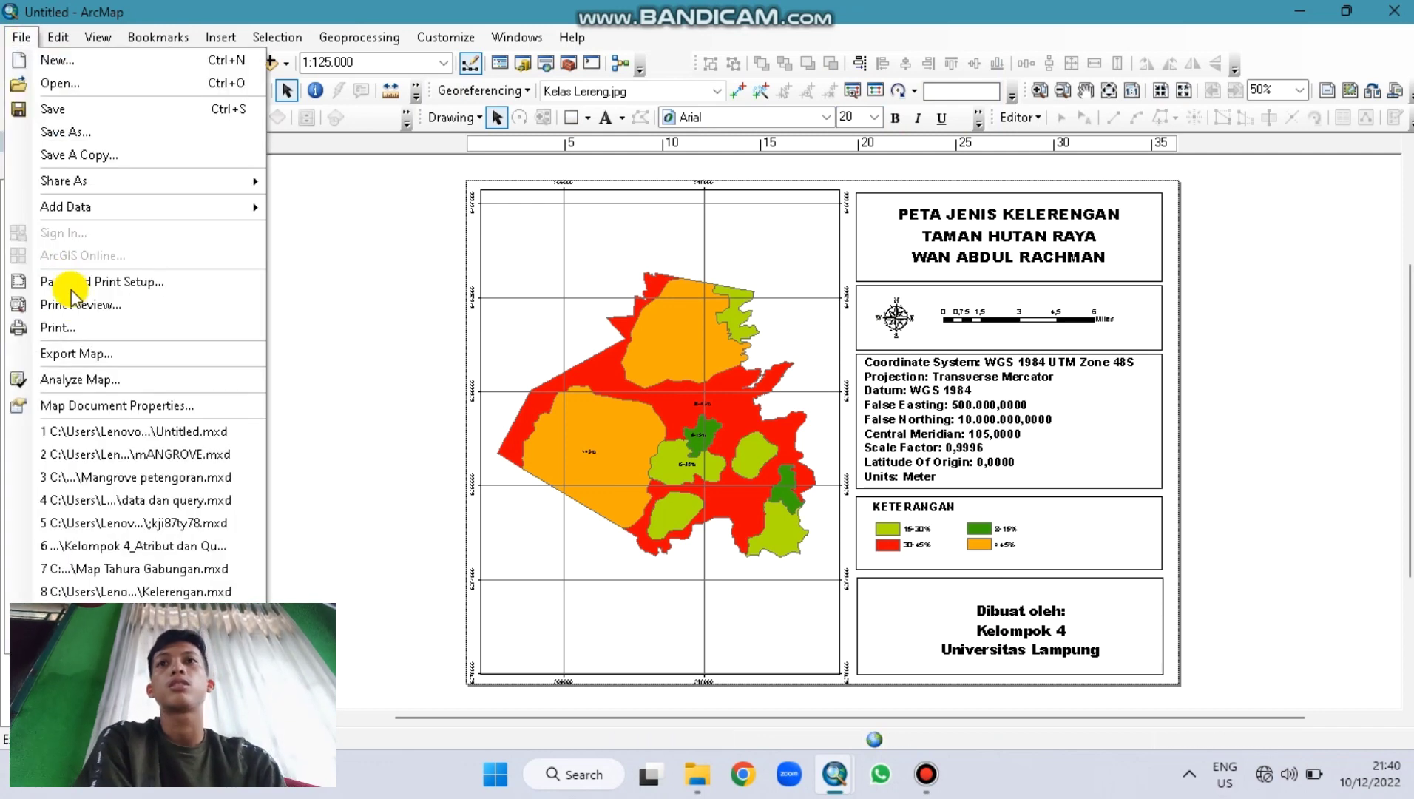
{"action": "left_click", "coordinate": [59, 352]}
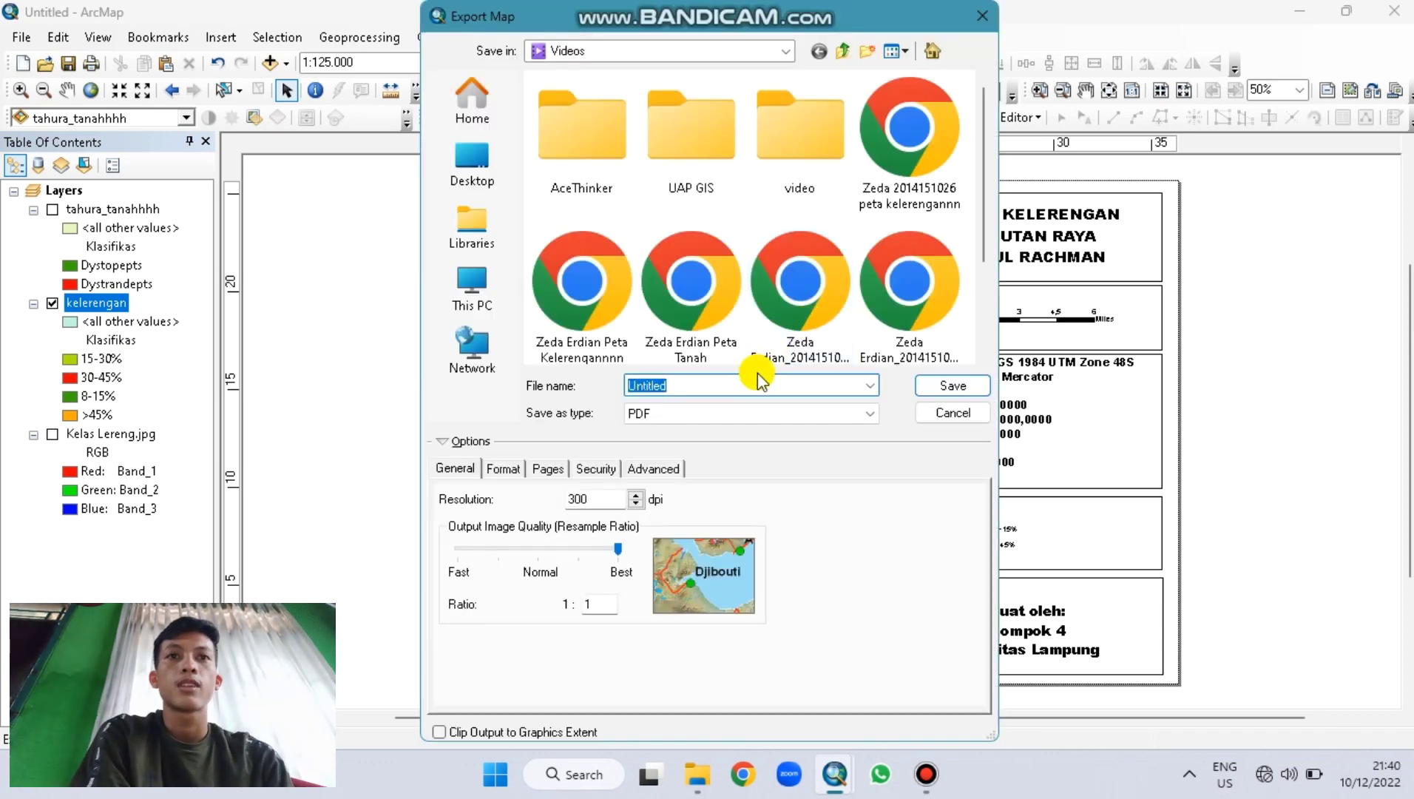
{"action": "type", "text": "zeda"}
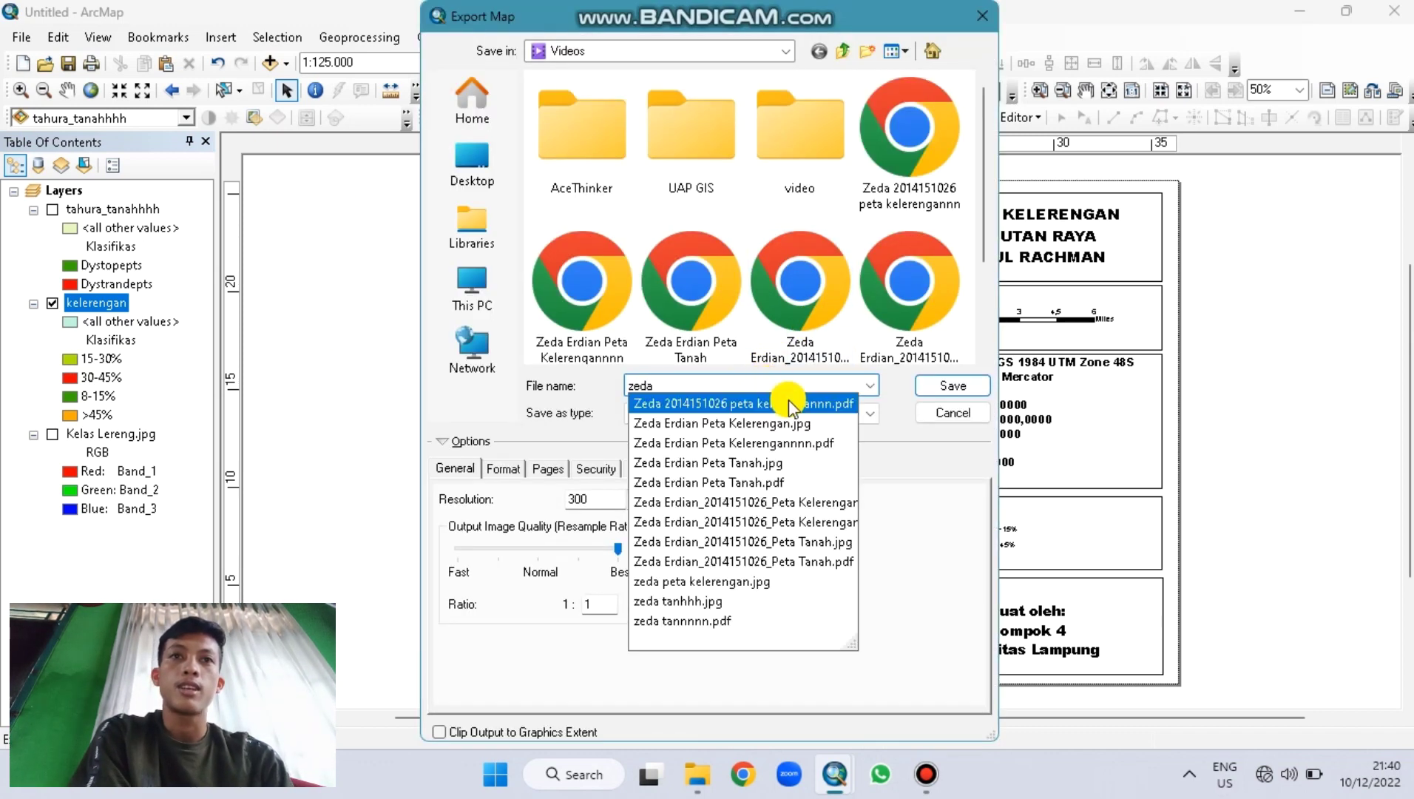
{"action": "left_click", "coordinate": [786, 403]}
{"action": "left_click", "coordinate": [784, 405]}
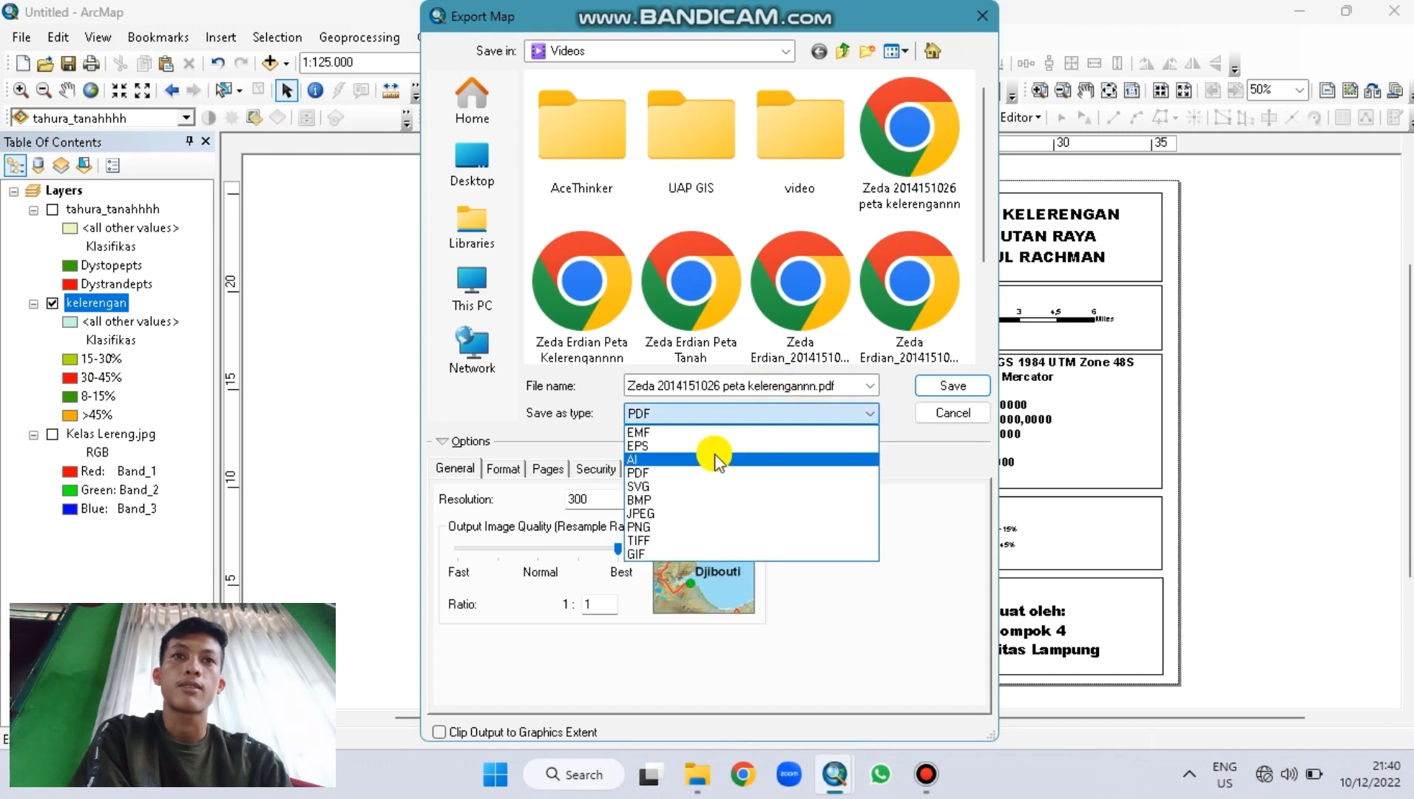
{"action": "left_click", "coordinate": [666, 514]}
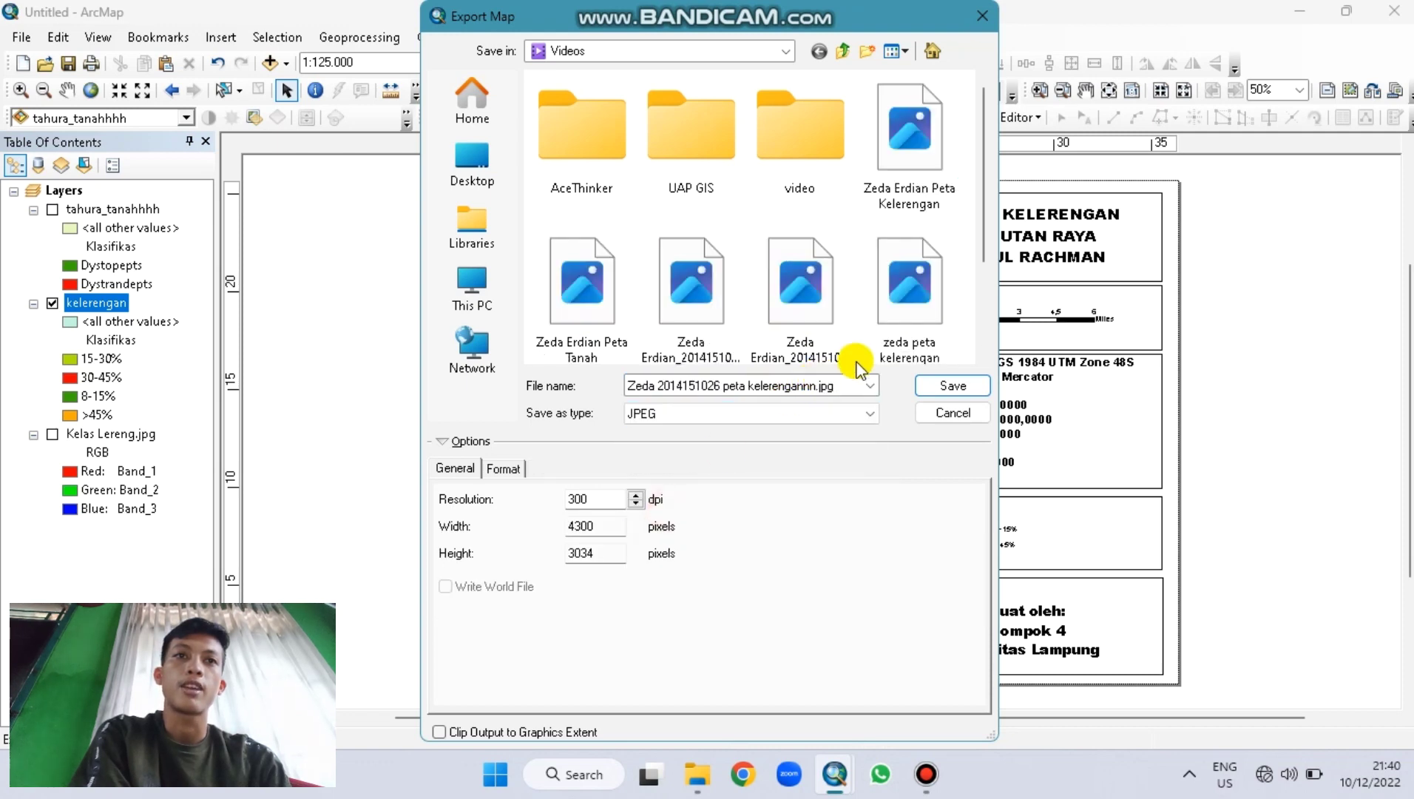
{"action": "left_click", "coordinate": [857, 414]}
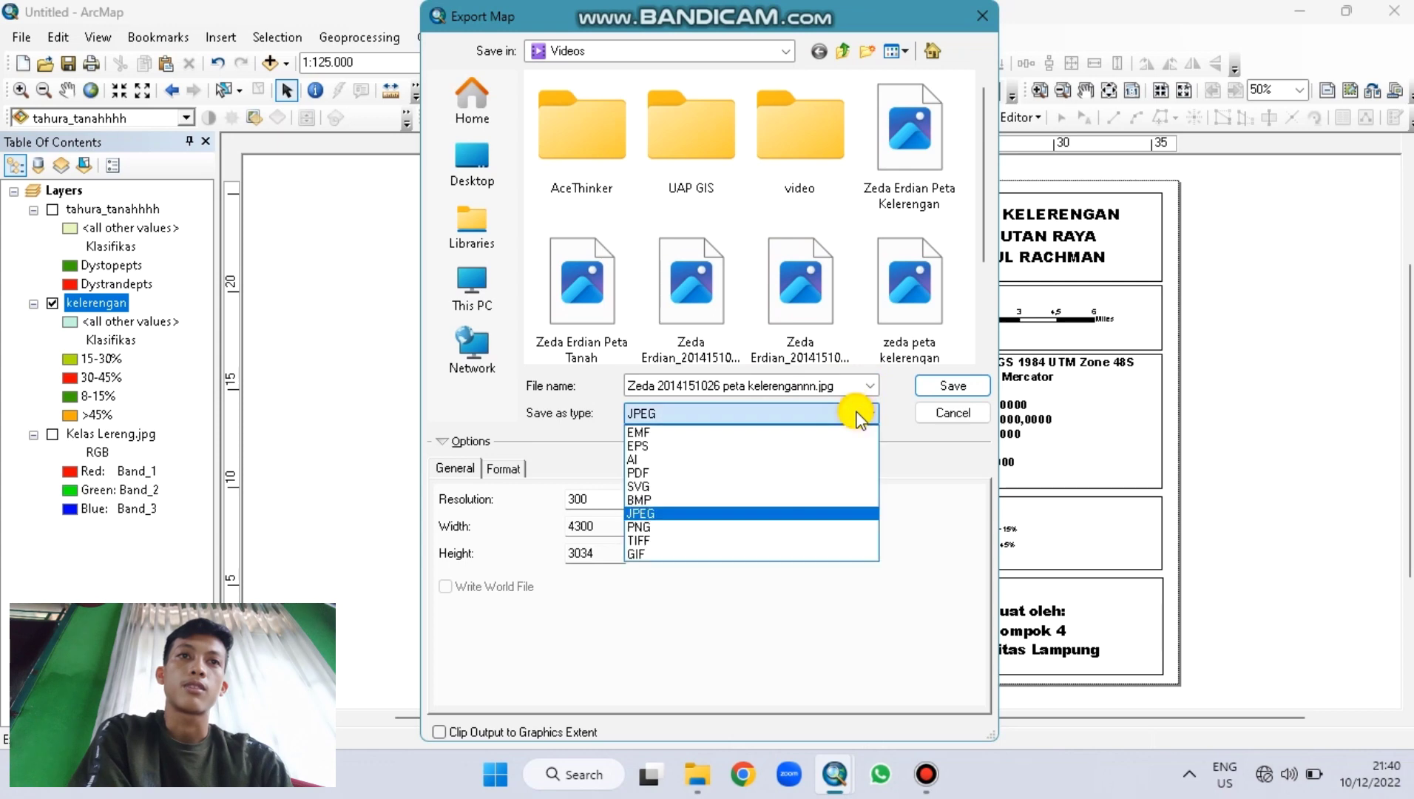
{"action": "left_click", "coordinate": [856, 414]}
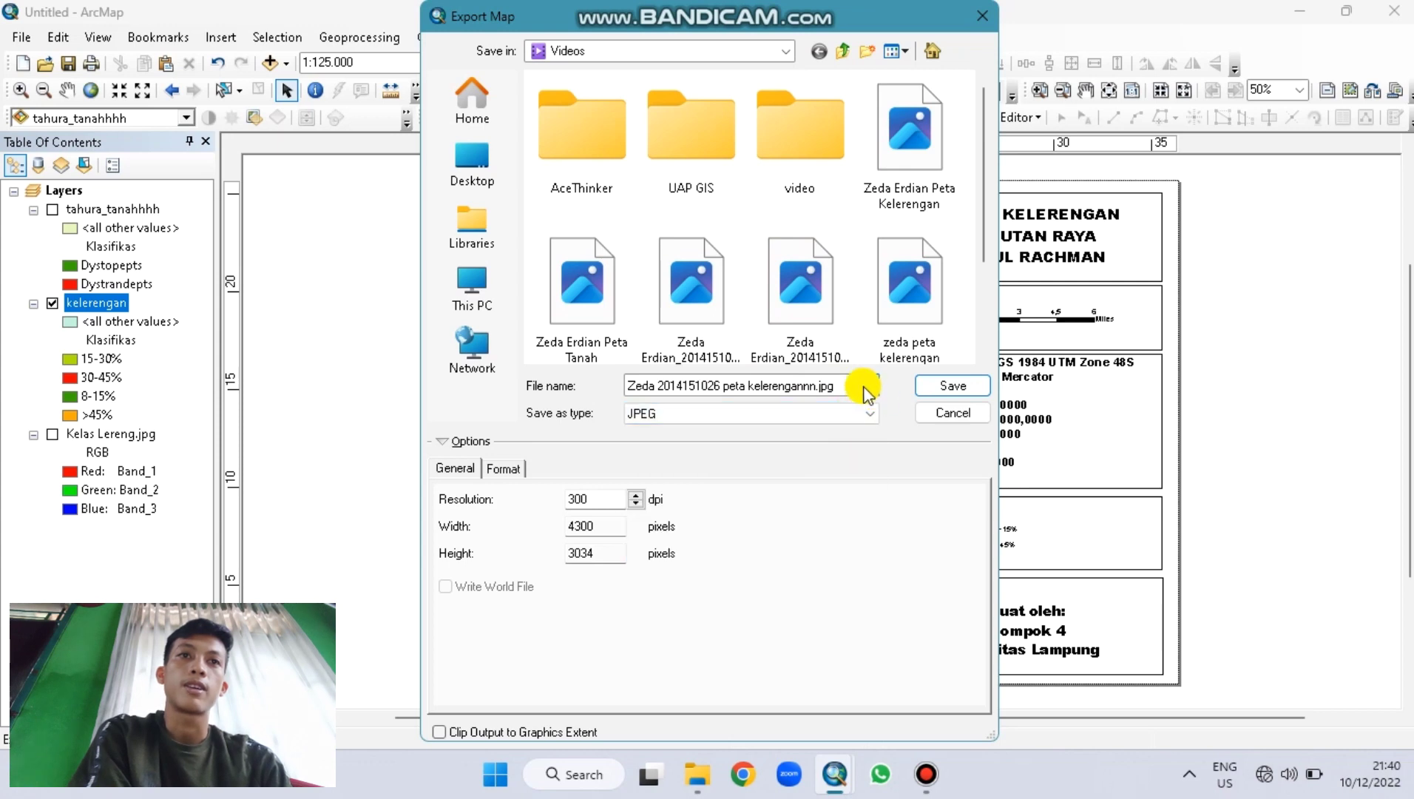
{"action": "left_click", "coordinate": [854, 385]}
{"action": "key", "text": "End"}
{"action": "key", "text": "BackSpace"}
{"action": "key", "text": "BackSpace"}
{"action": "key", "text": "BackSpace"}
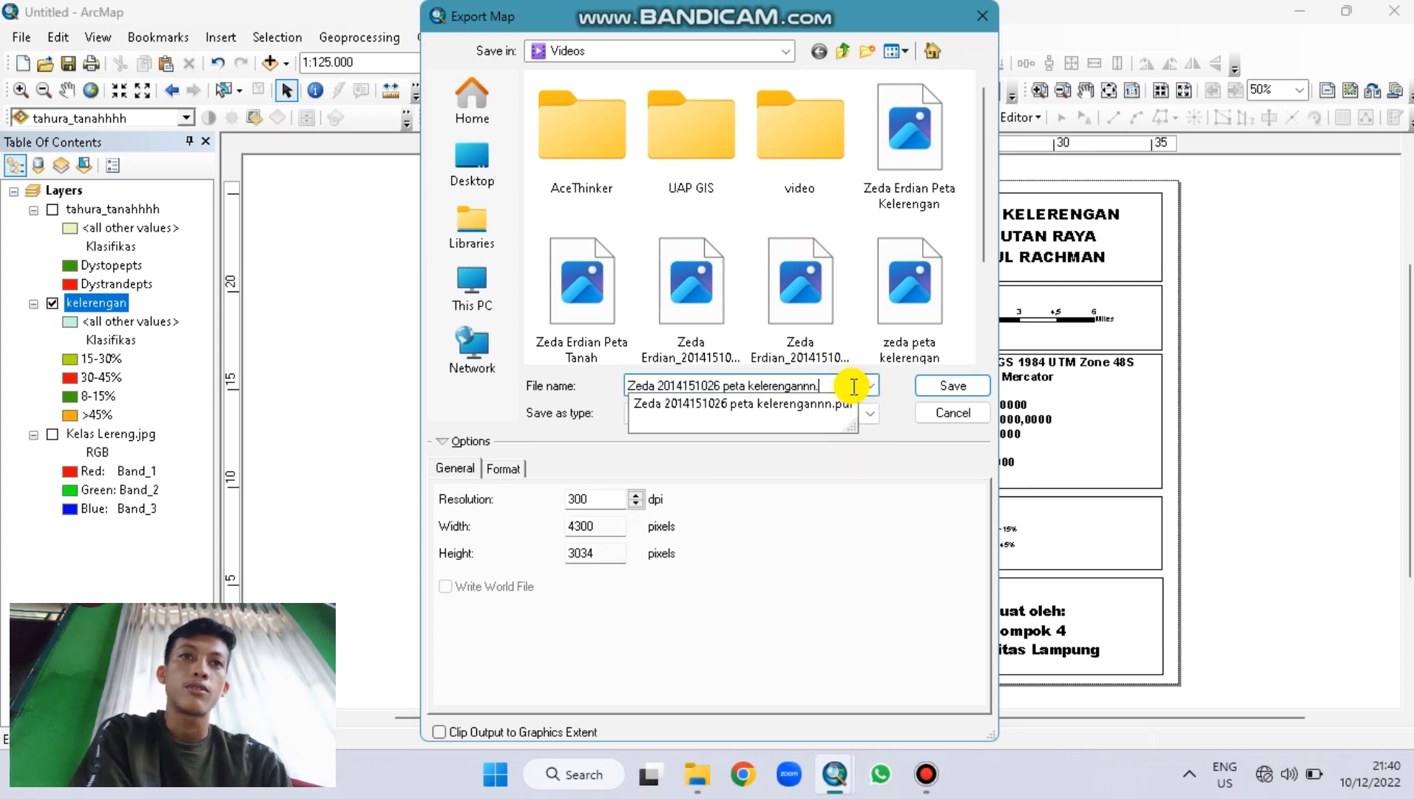
{"action": "type", "text": "jpg"}
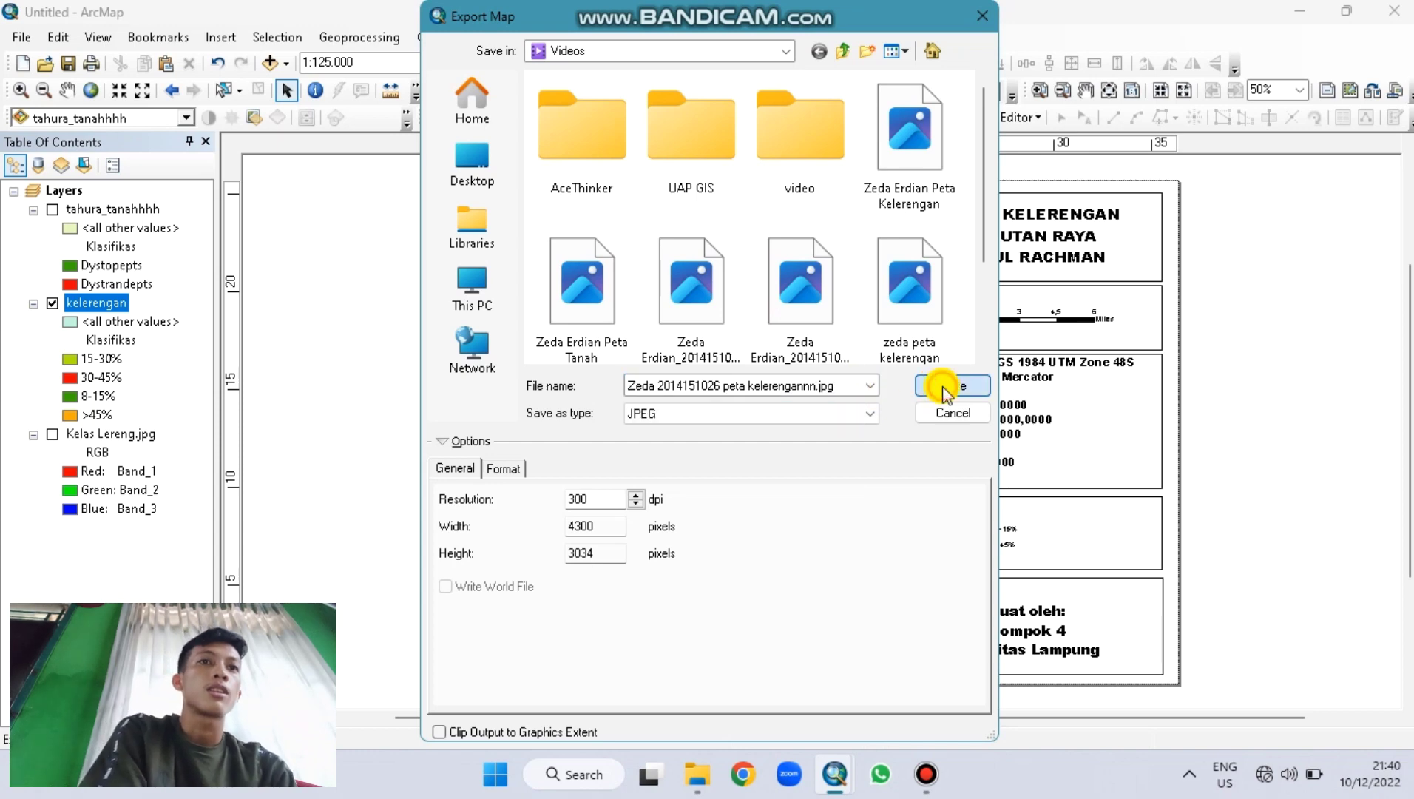
{"action": "left_click", "coordinate": [938, 387]}
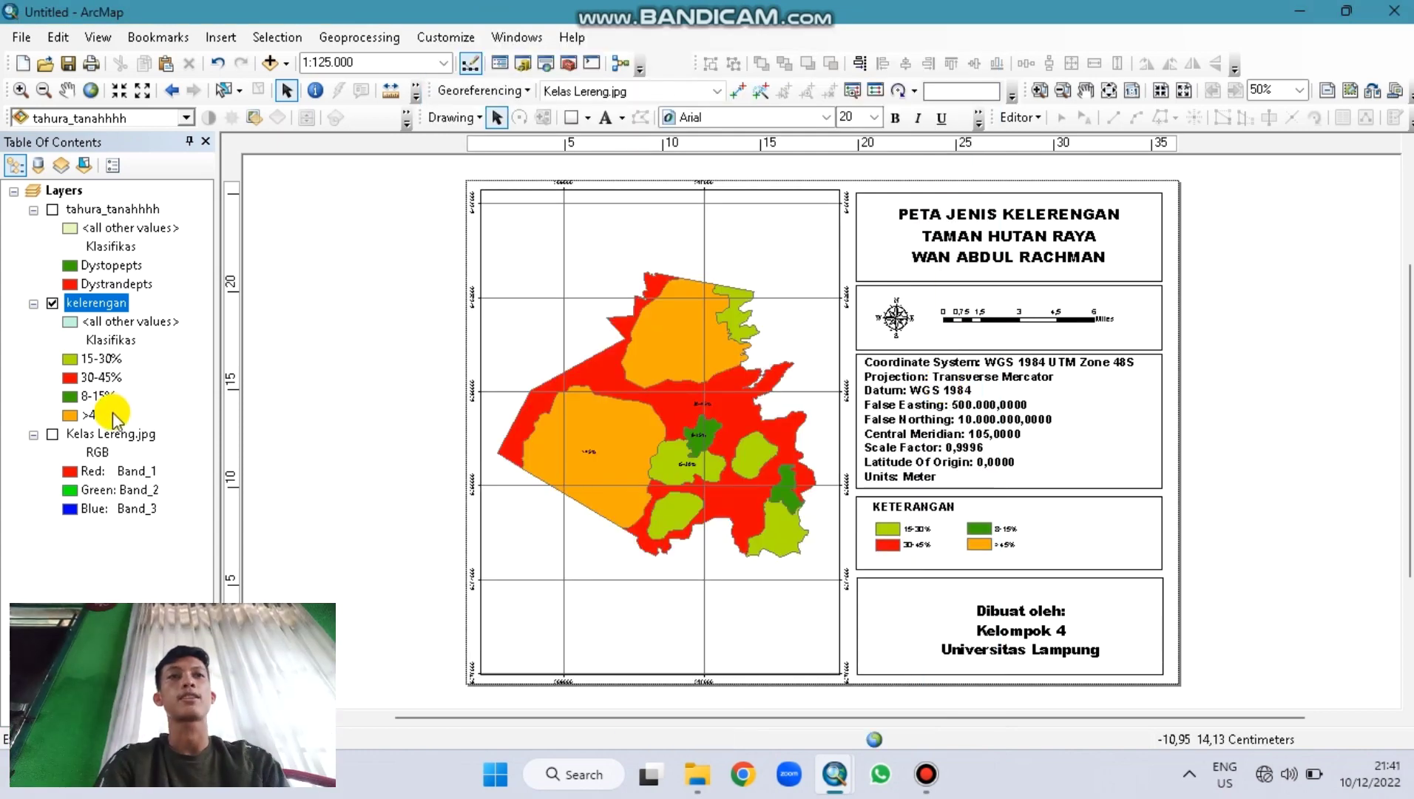
Step: Hide the Kelas Lereng.jpg scan and remove it from the map
{"action": "left_click", "coordinate": [89, 433]}
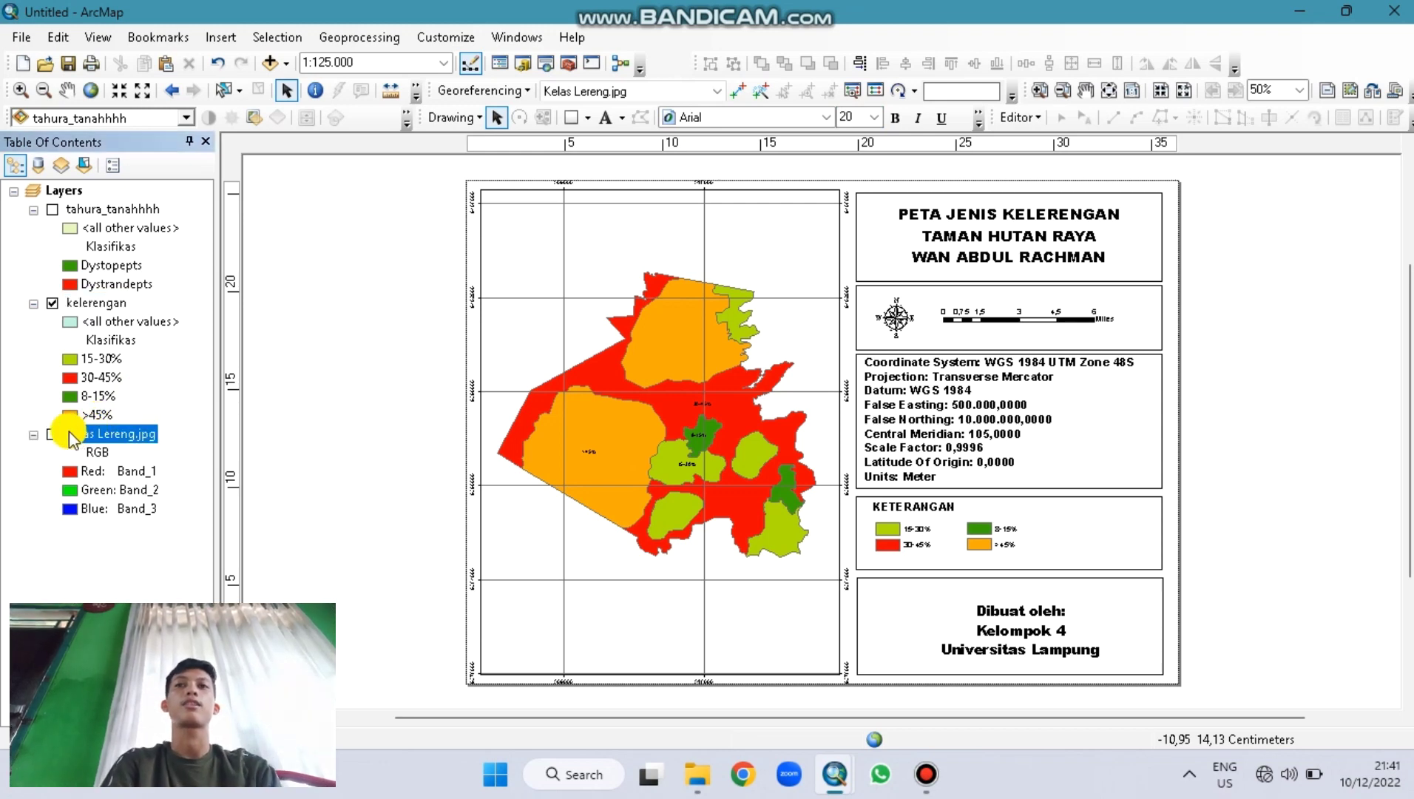
{"action": "left_click", "coordinate": [53, 436]}
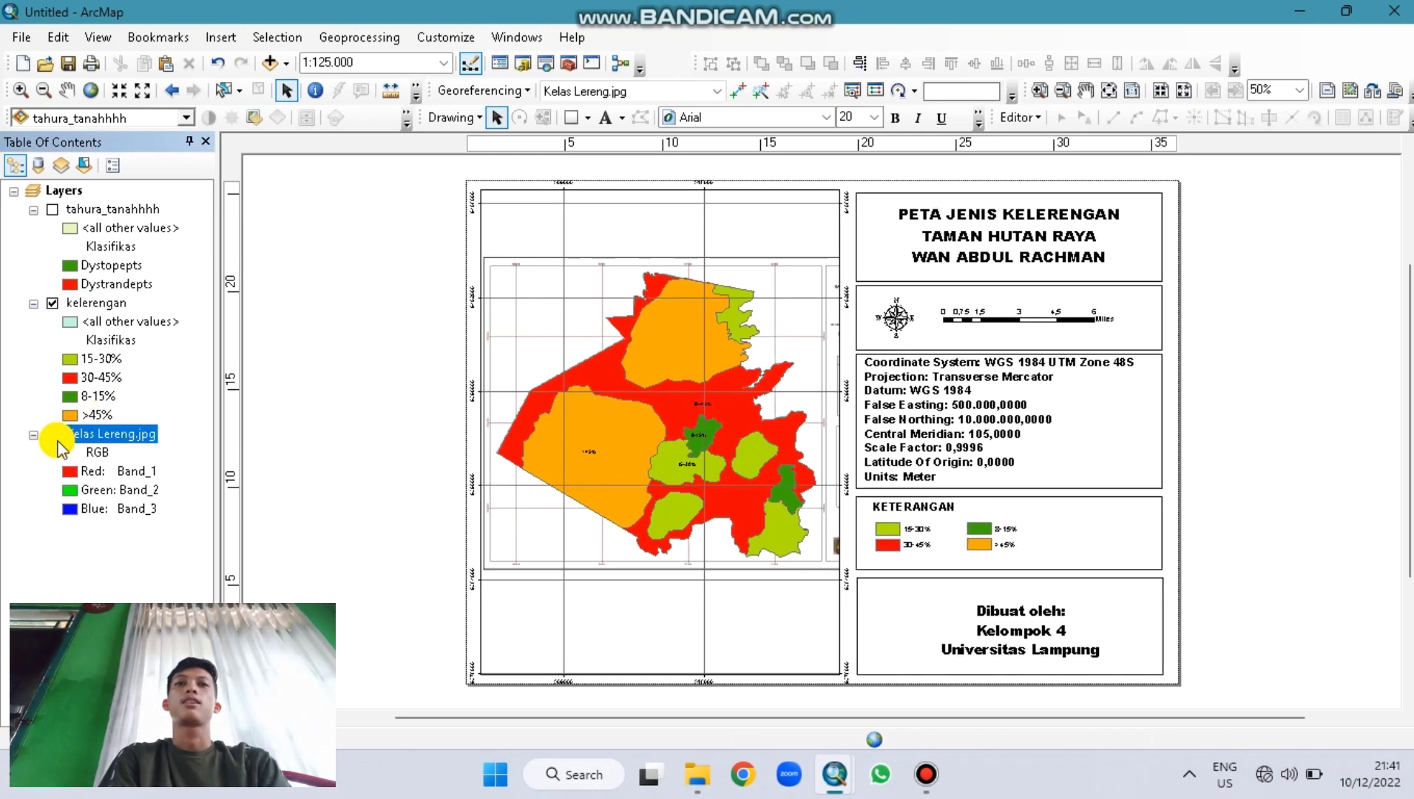
{"action": "right_click", "coordinate": [96, 434]}
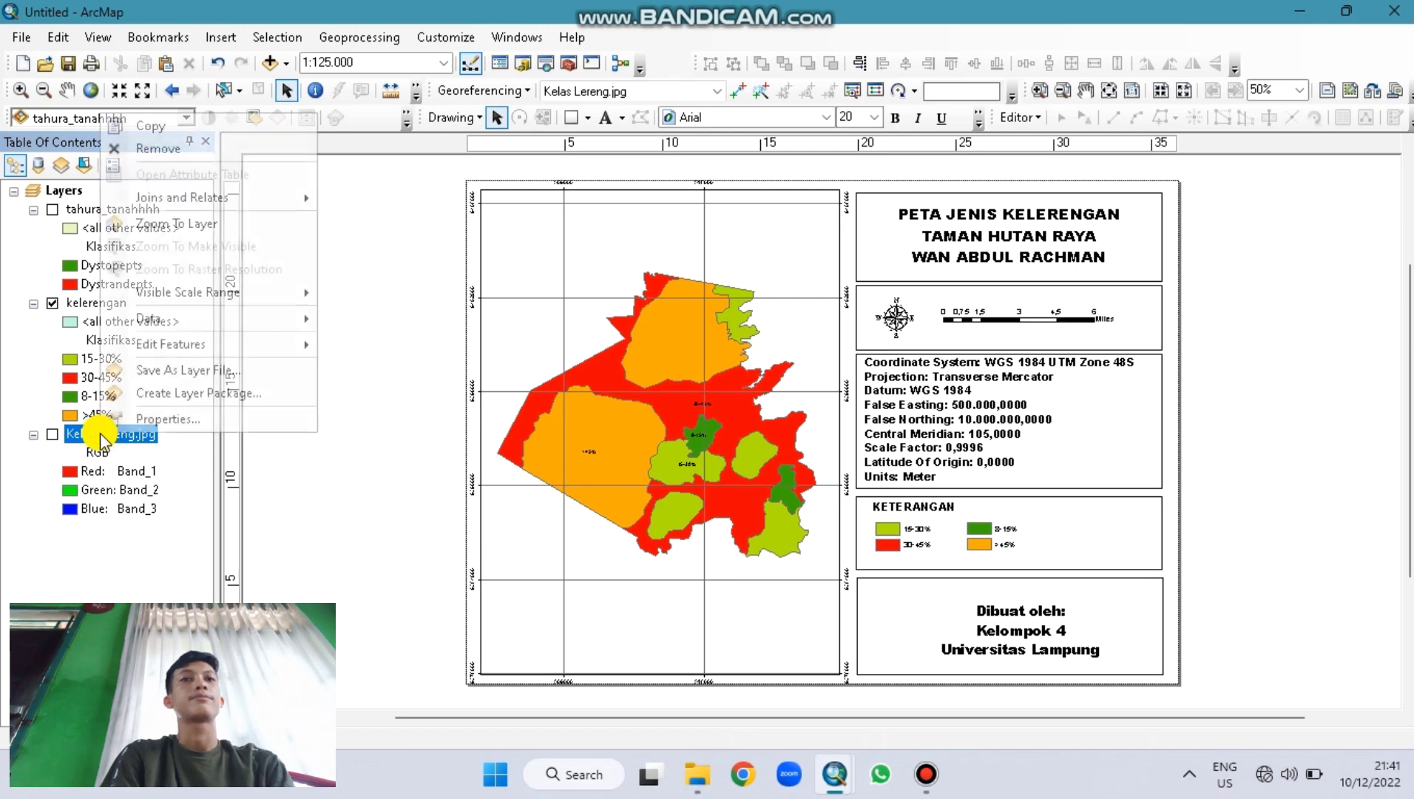
{"action": "left_click", "coordinate": [193, 150]}
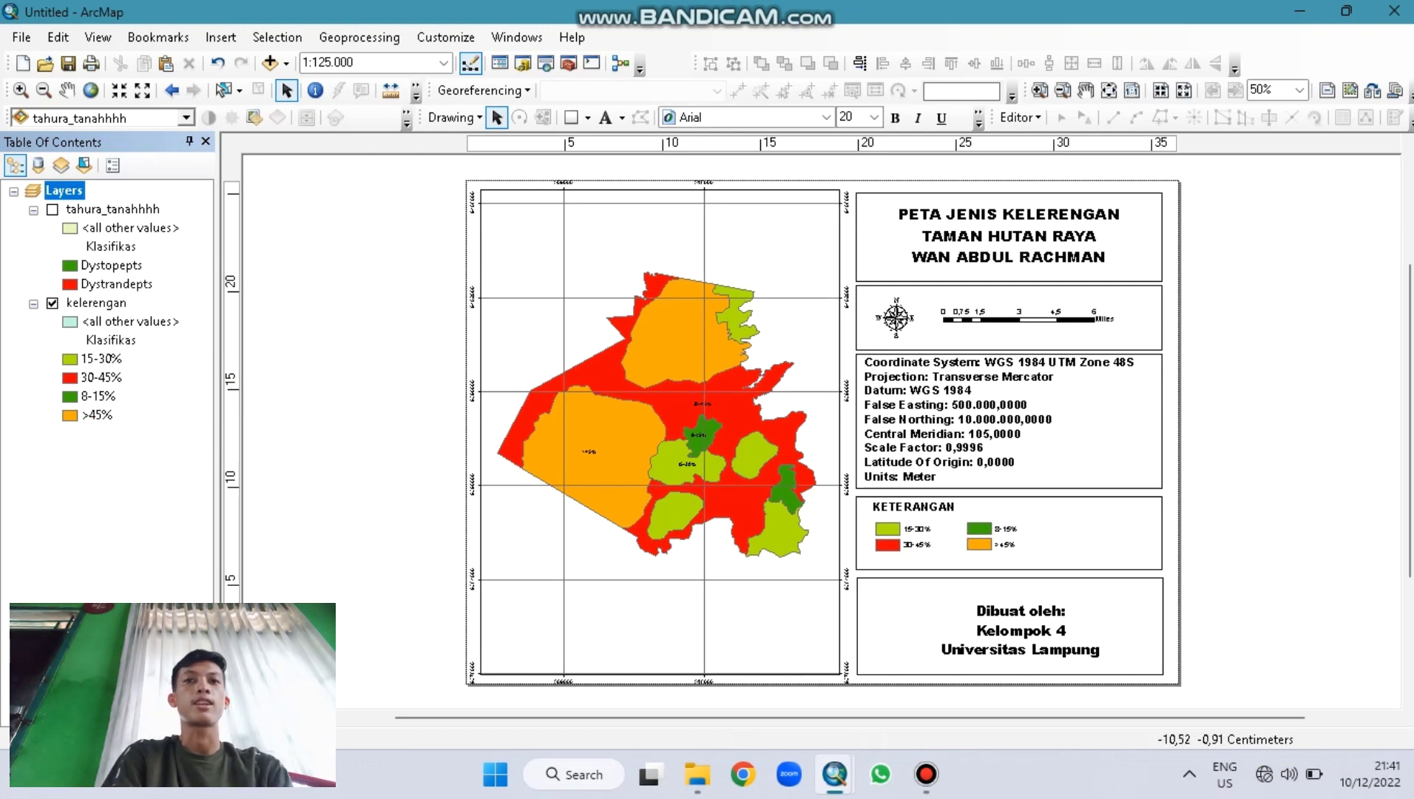
Step: Switch to Data View, recentre the polygons, and turn off the kelerengan layer
{"action": "left_click", "coordinate": [227, 716]}
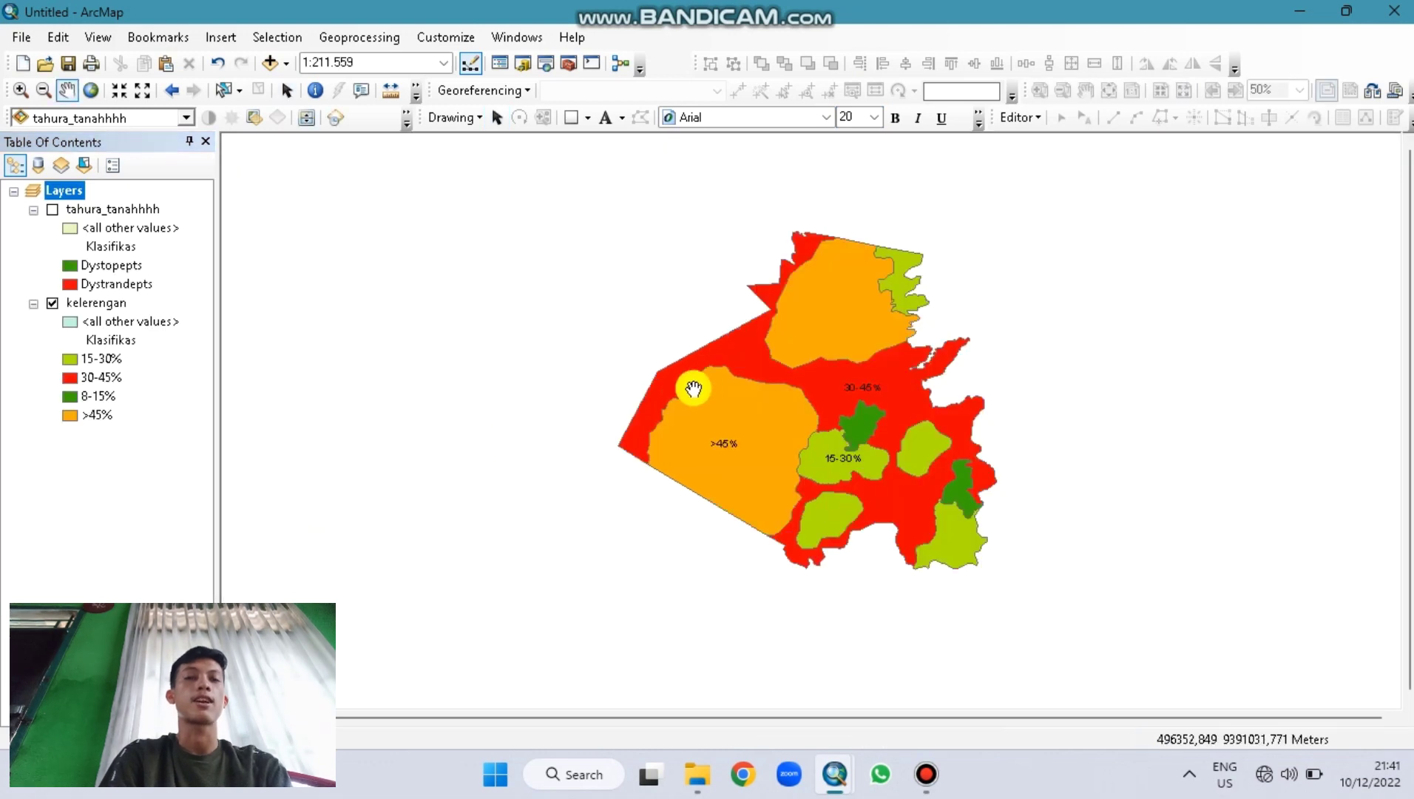
{"action": "left_click_drag", "start_coordinate": [797, 370], "coordinate": [654, 398]}
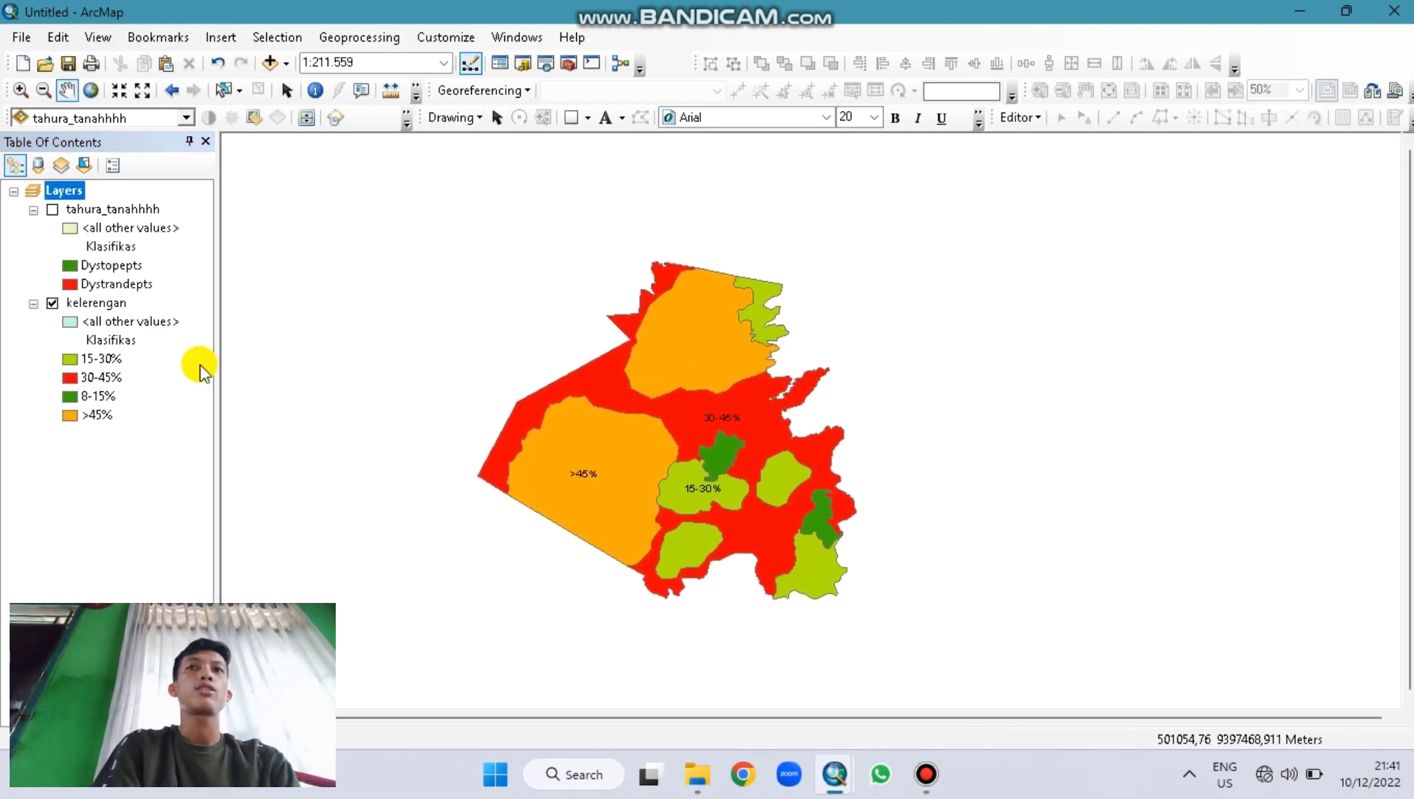
{"action": "left_click", "coordinate": [54, 302]}
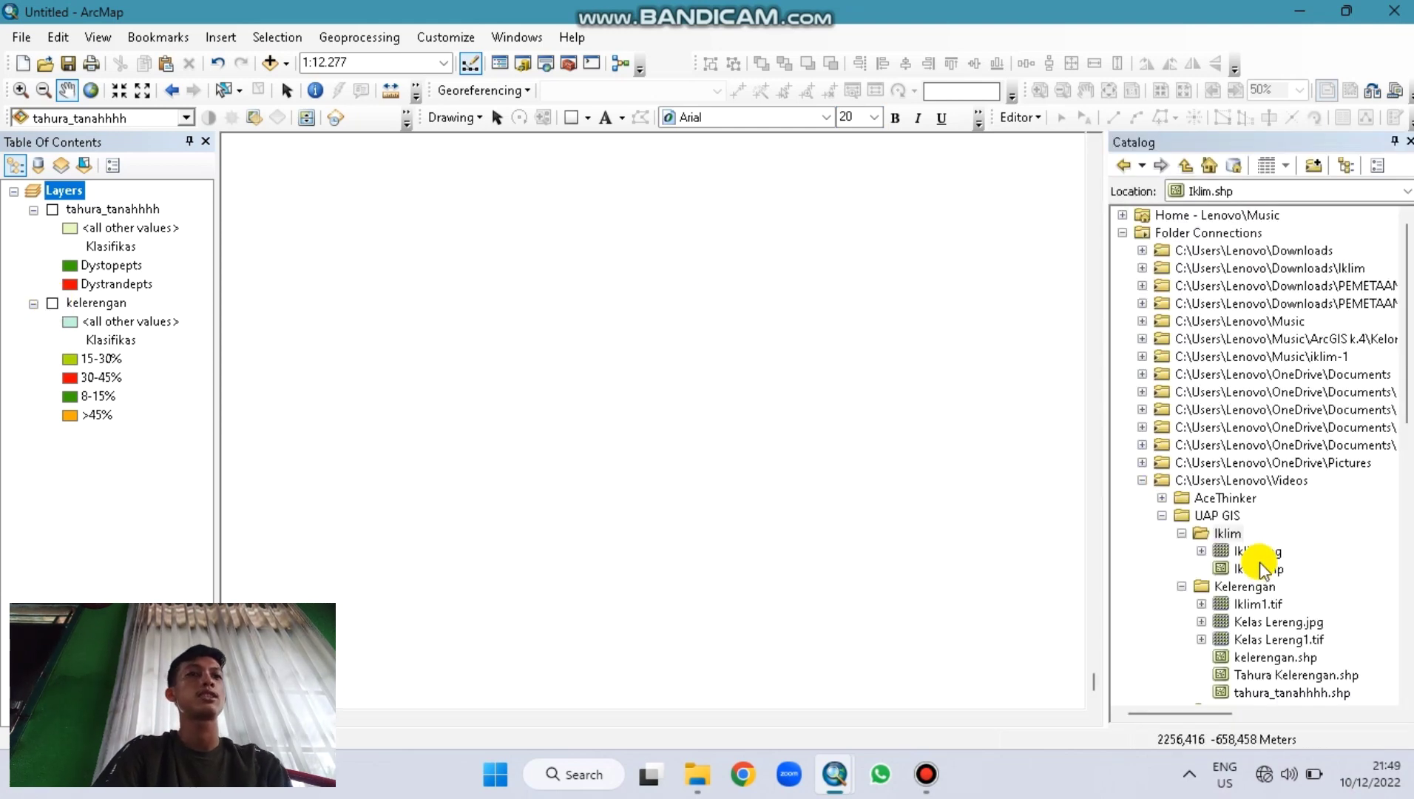
Step: Add the Iklim.jpg scan, dismiss the spatial reference warning, and zoom into it
{"action": "left_click_drag", "start_coordinate": [1264, 553], "coordinate": [647, 357]}
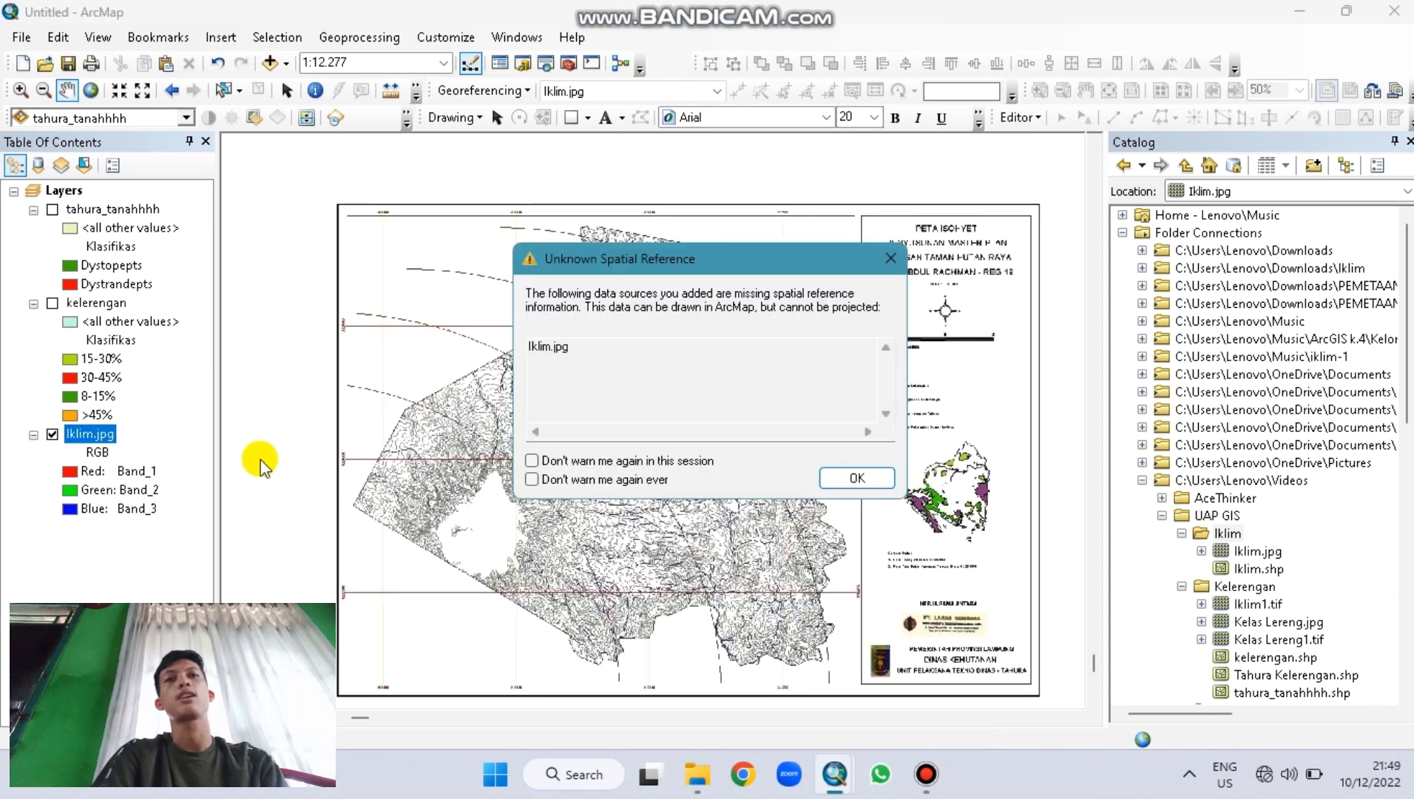
{"action": "left_click", "coordinate": [850, 482]}
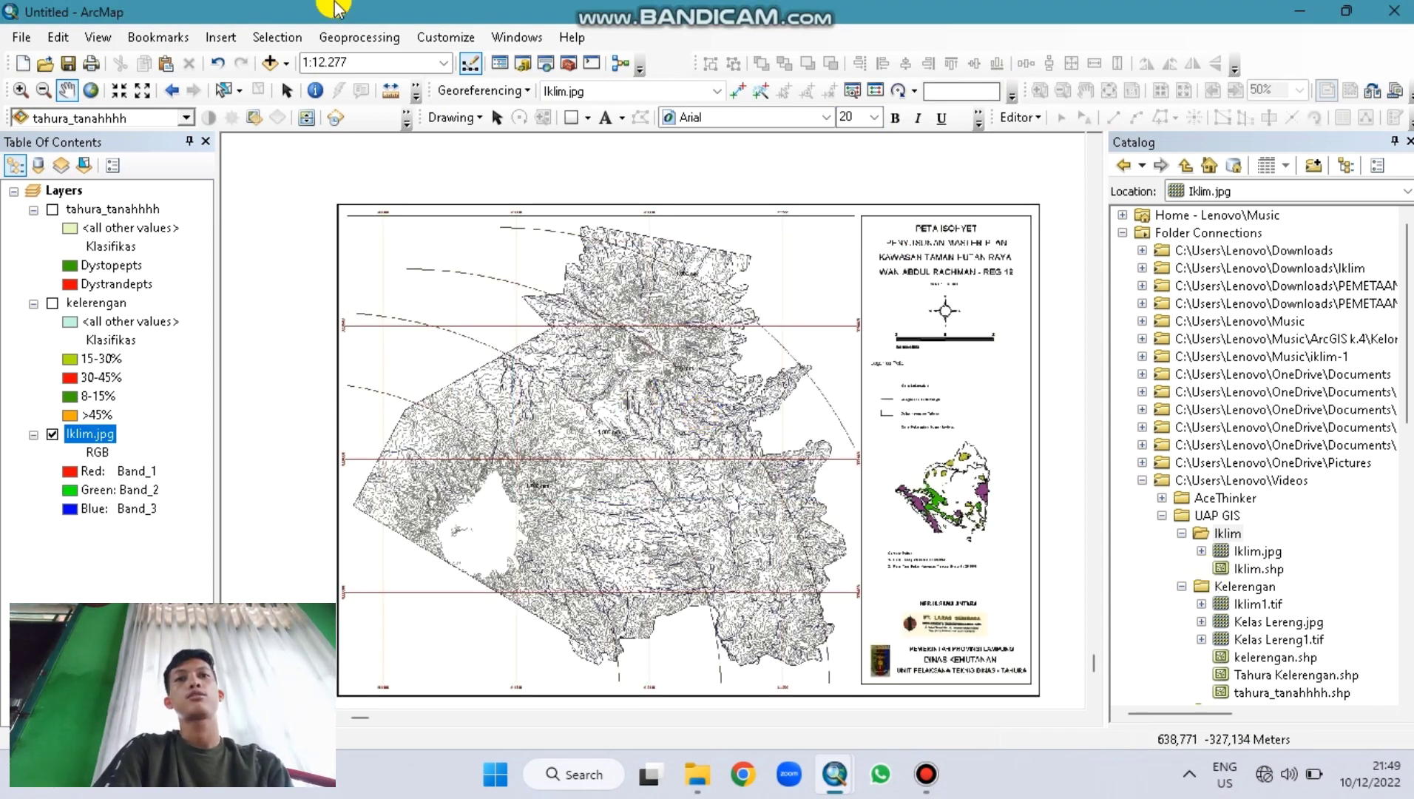
{"action": "left_click", "coordinate": [68, 90]}
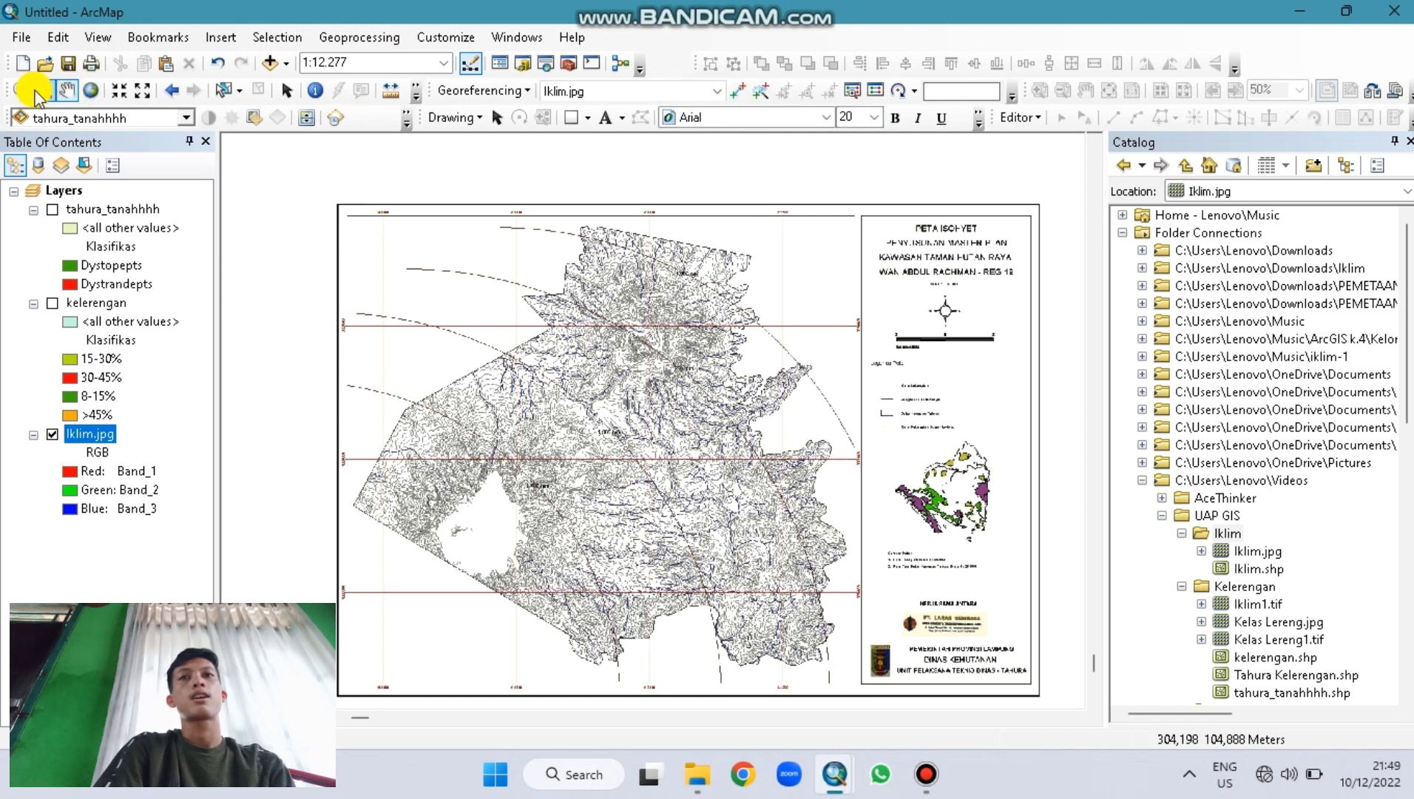
{"action": "left_click", "coordinate": [23, 92]}
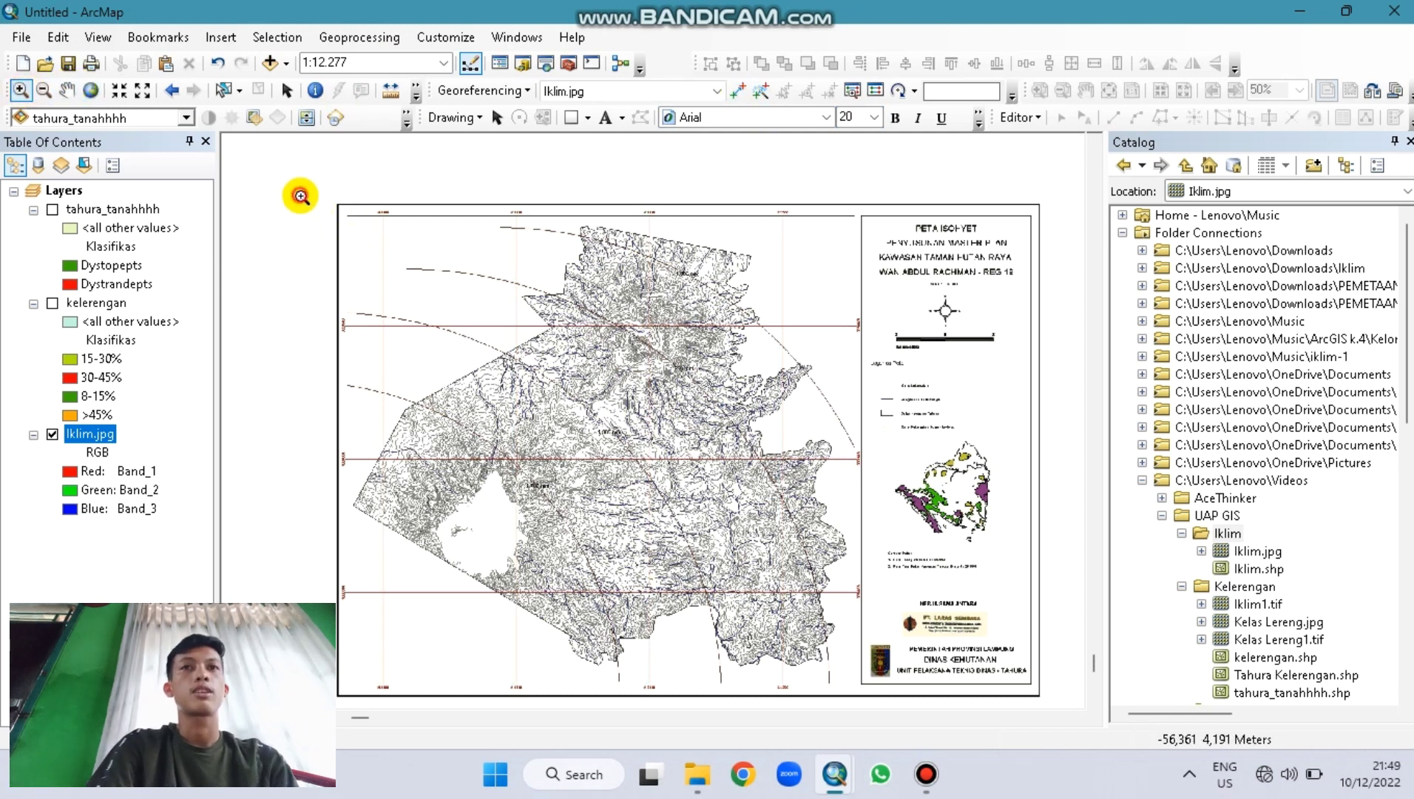
{"action": "left_click_drag", "start_coordinate": [297, 192], "coordinate": [452, 299]}
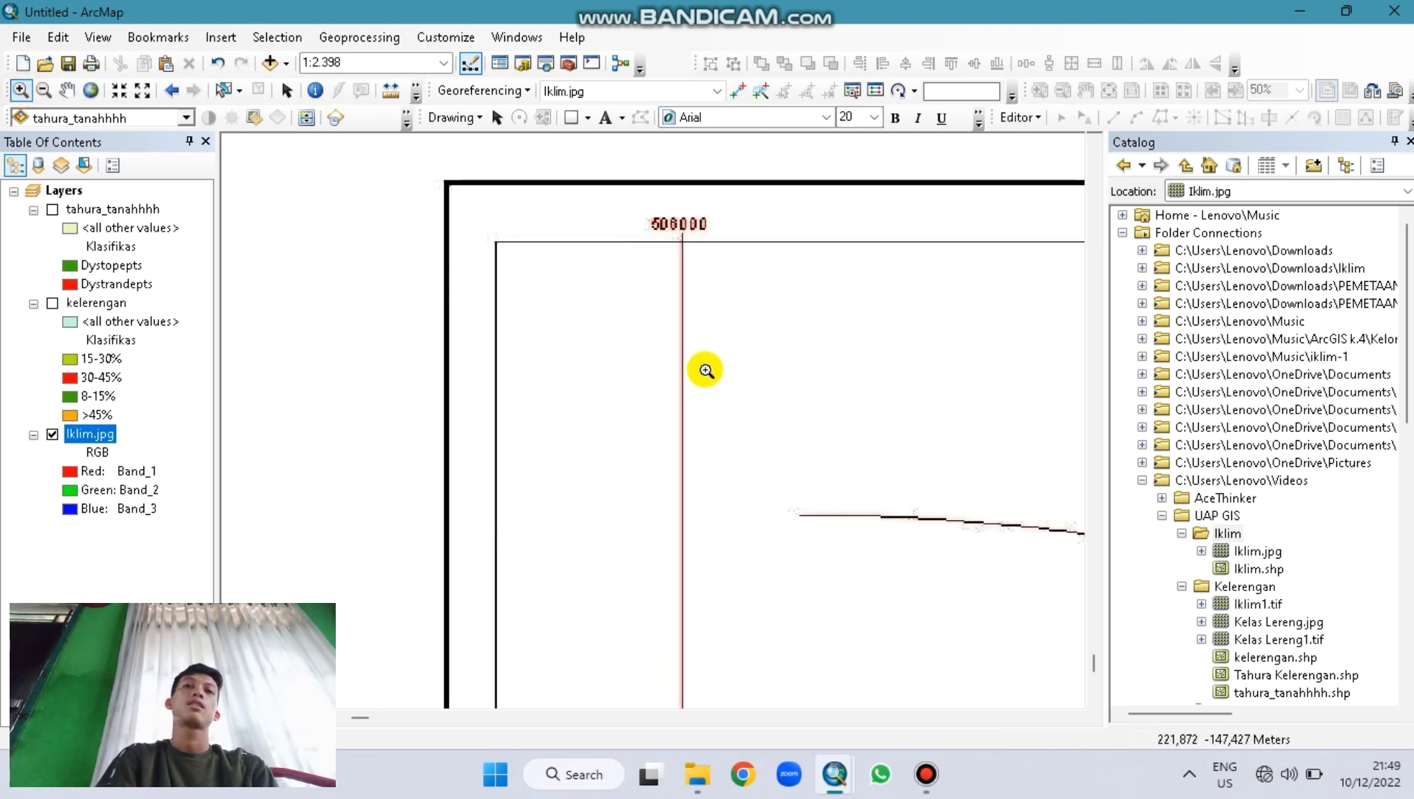
Step: Pan to the 9399500 grid-line crossing and zoom in closely on it
{"action": "left_click", "coordinate": [67, 90]}
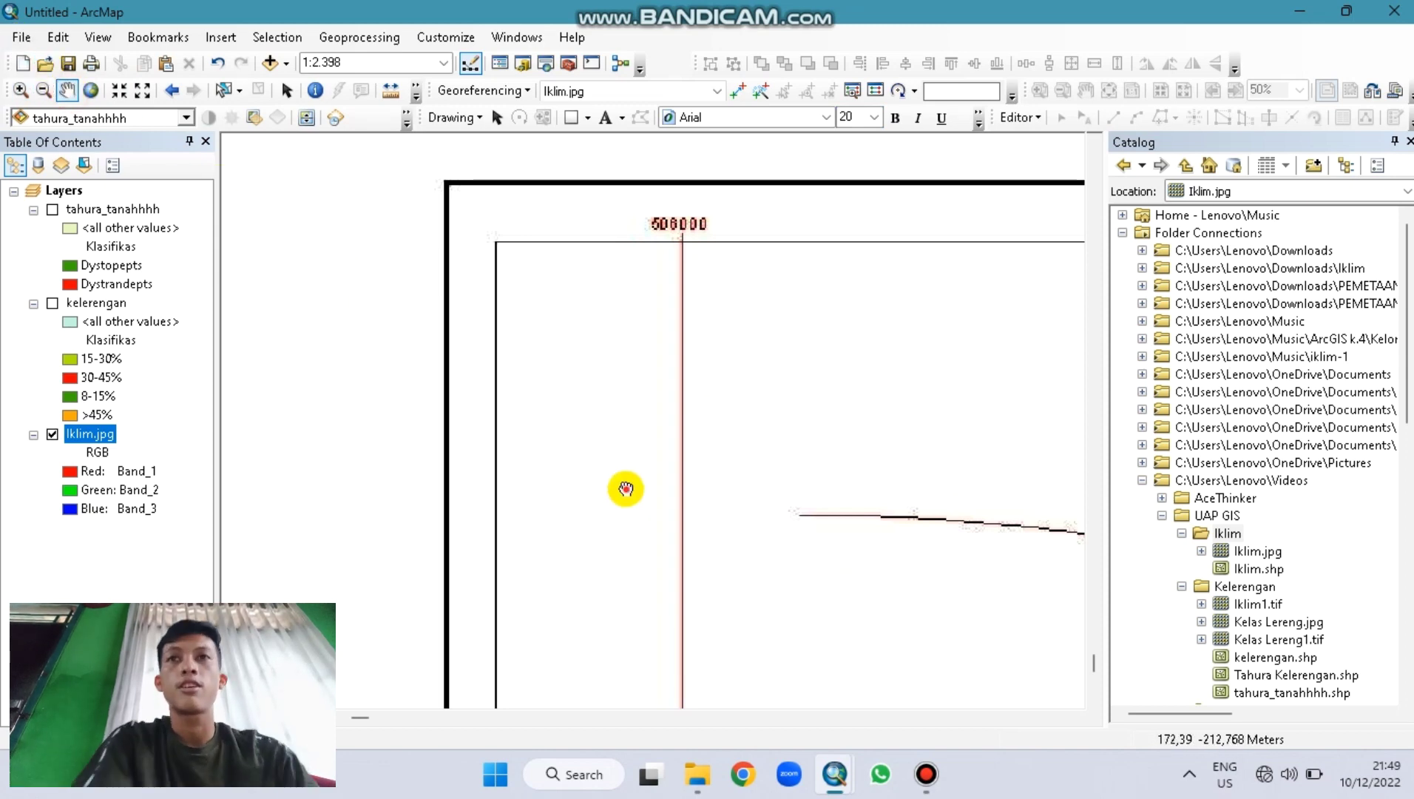
{"action": "left_click_drag", "start_coordinate": [622, 485], "coordinate": [560, 340]}
{"action": "left_click_drag", "start_coordinate": [592, 522], "coordinate": [654, 786]}
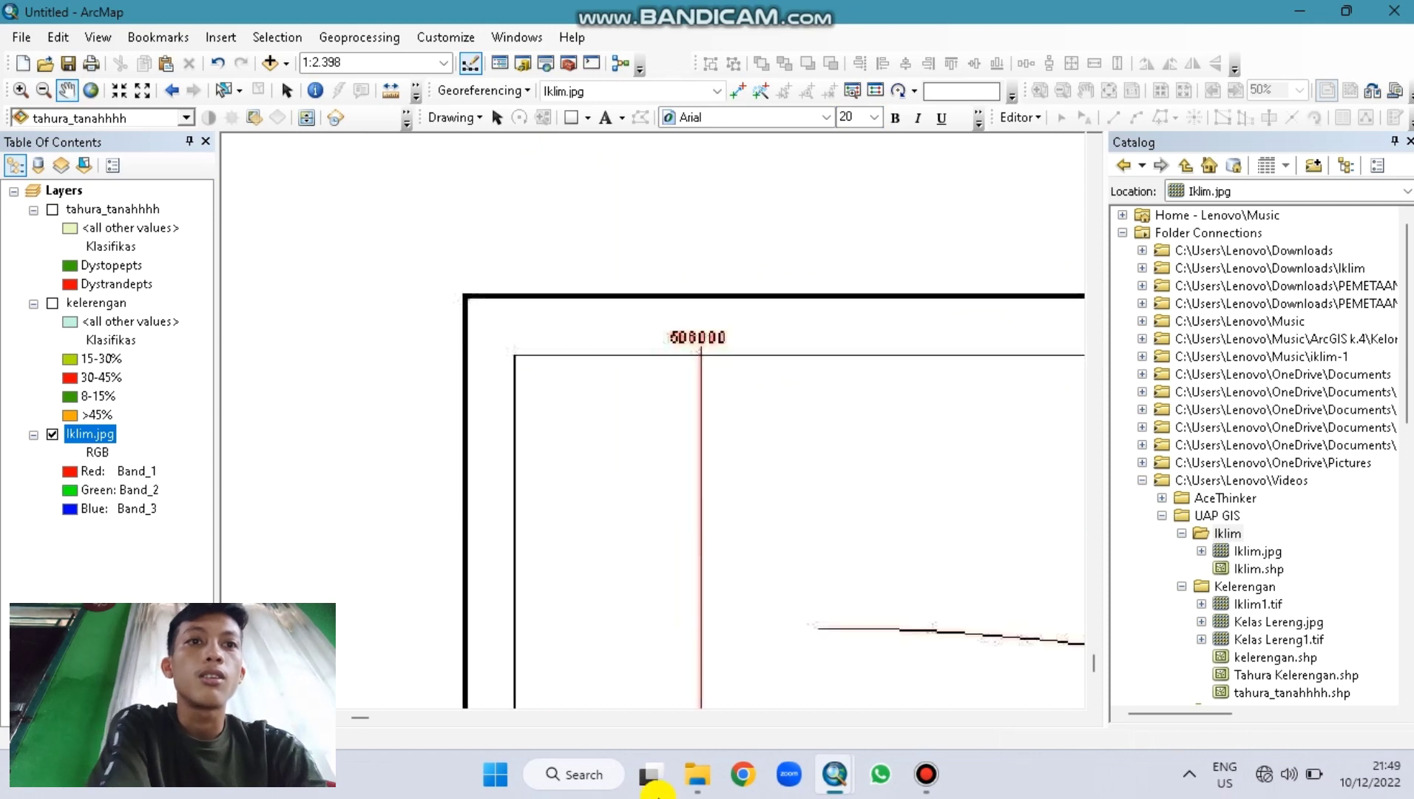
{"action": "left_click_drag", "start_coordinate": [717, 688], "coordinate": [499, 183]}
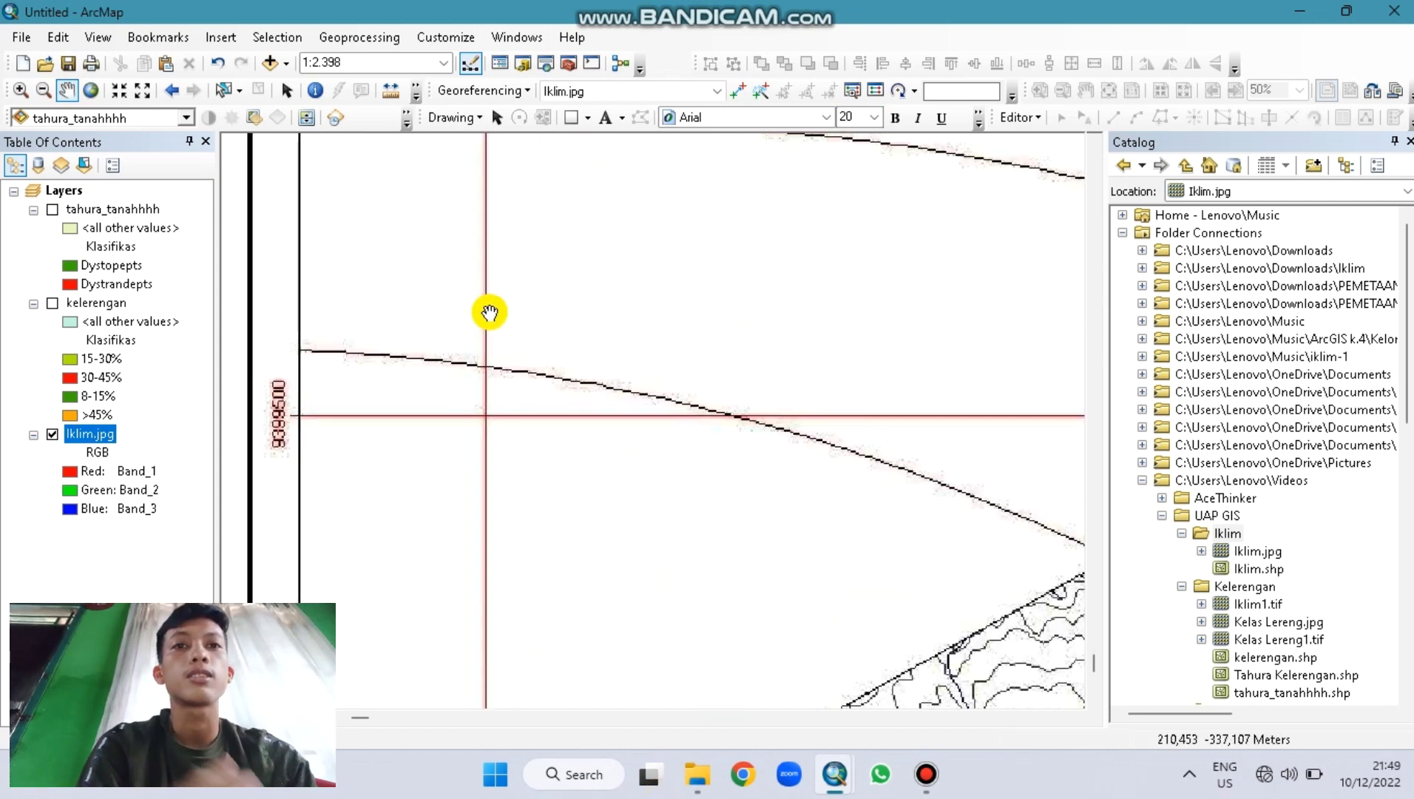
{"action": "left_click_drag", "start_coordinate": [489, 309], "coordinate": [489, 294]}
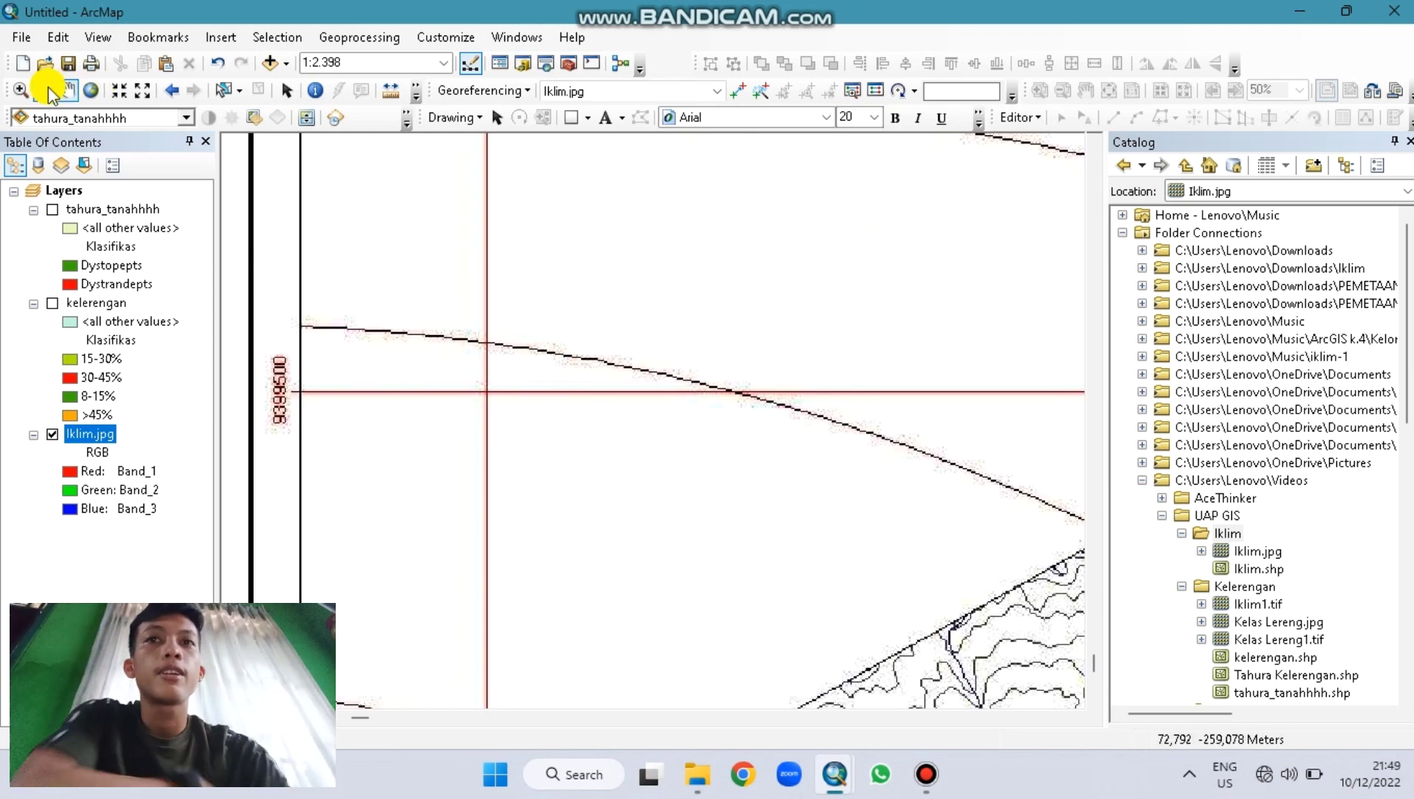
{"action": "left_click", "coordinate": [21, 90]}
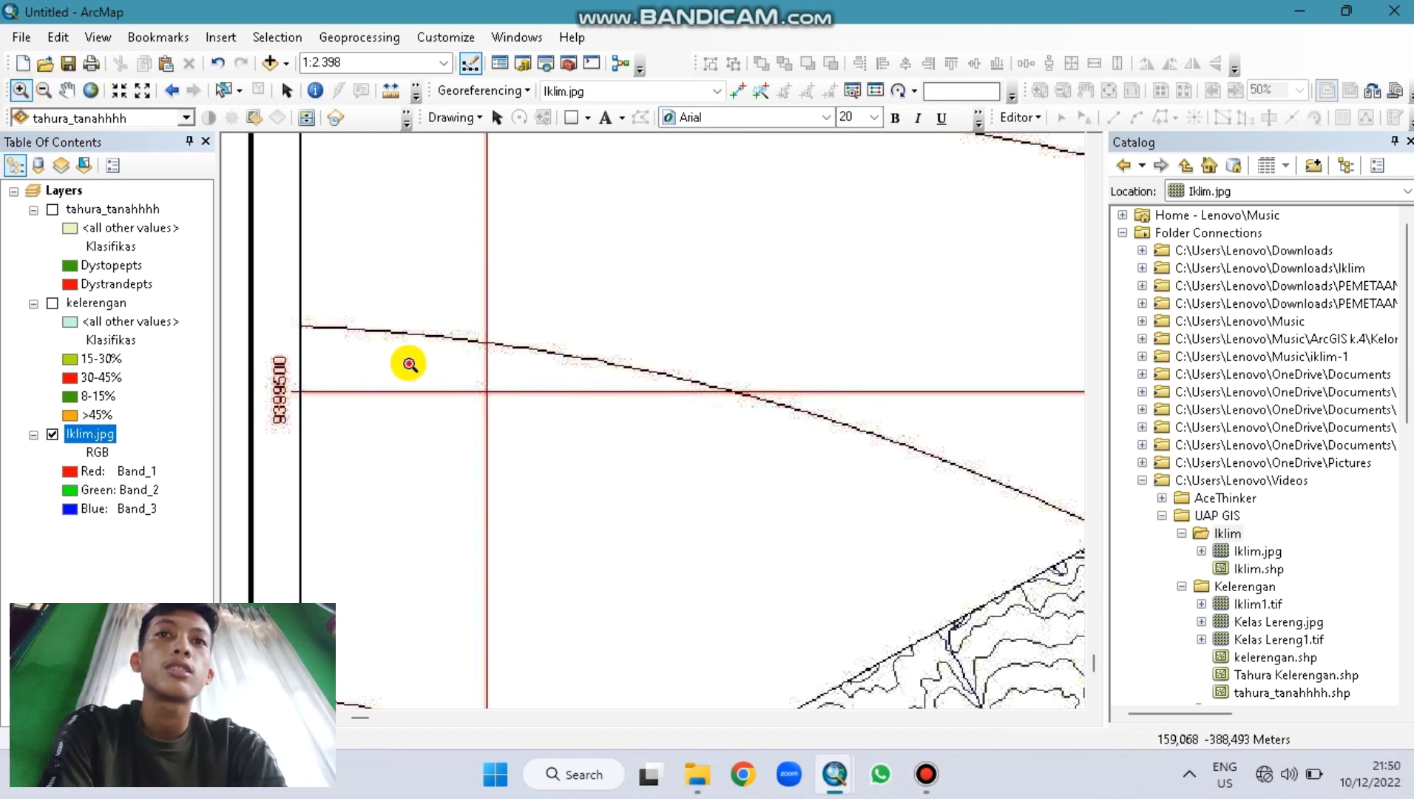
{"action": "left_click_drag", "start_coordinate": [409, 364], "coordinate": [529, 420]}
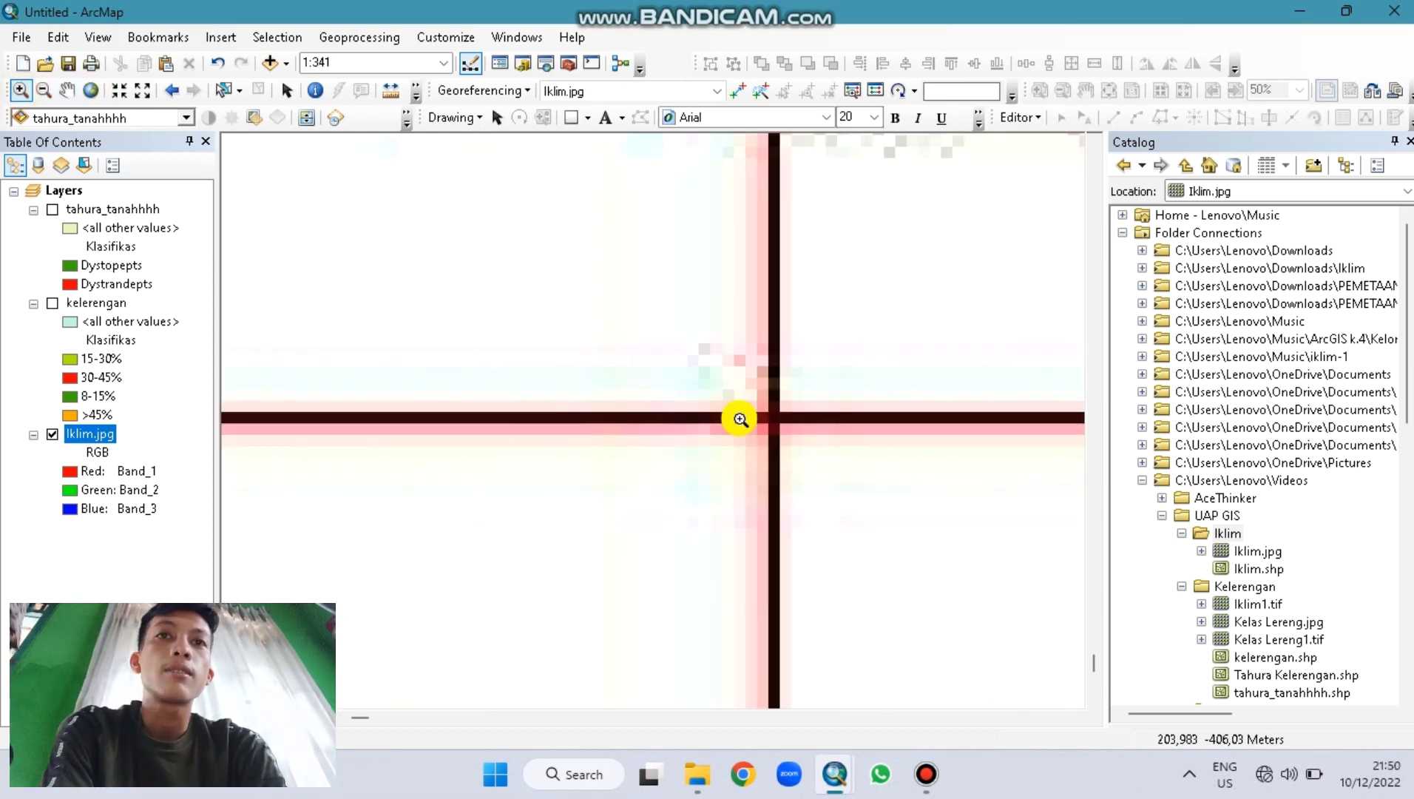
{"action": "left_click_drag", "start_coordinate": [649, 311], "coordinate": [852, 509]}
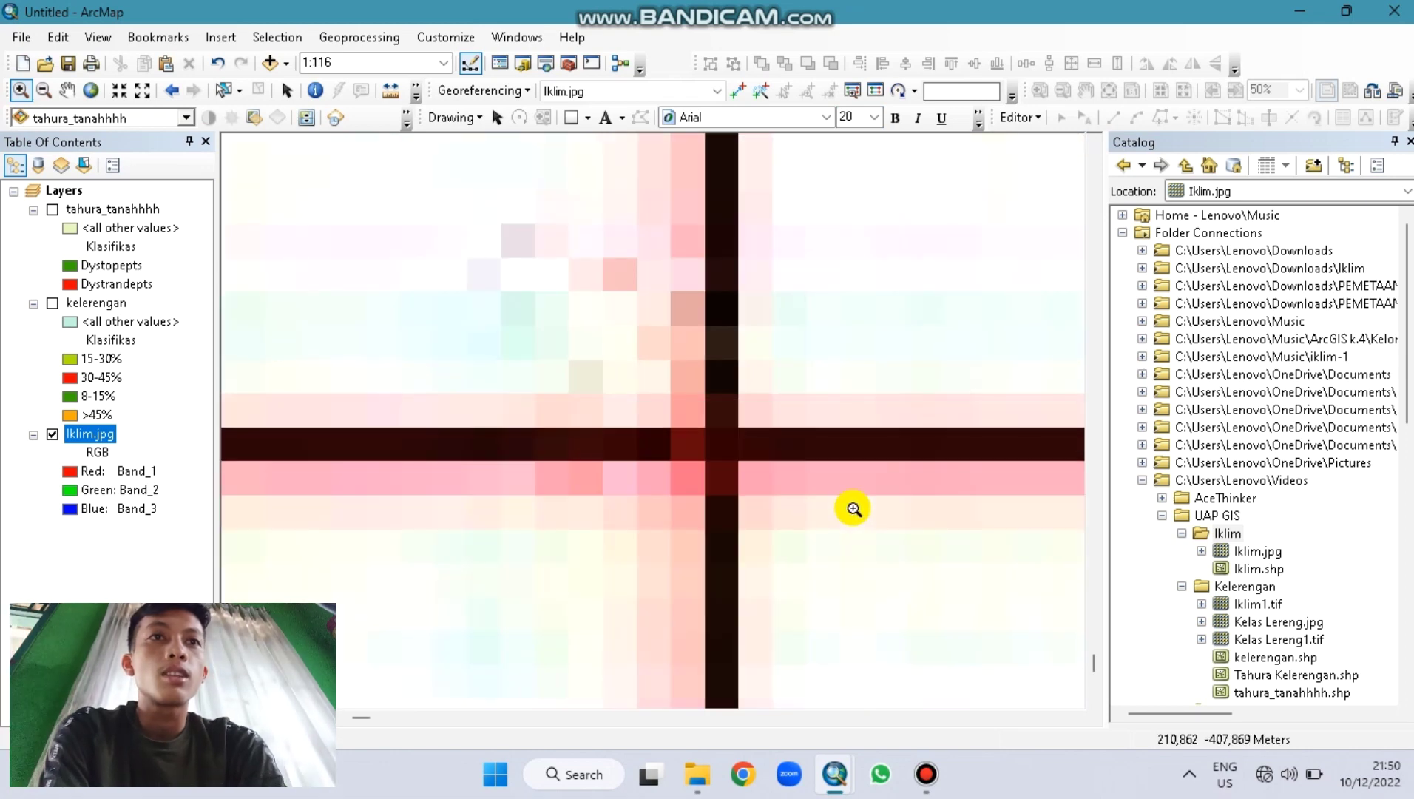
Step: Place control point 1 on the grid crossing at X 506000, Y 9399500
{"action": "left_click", "coordinate": [738, 90]}
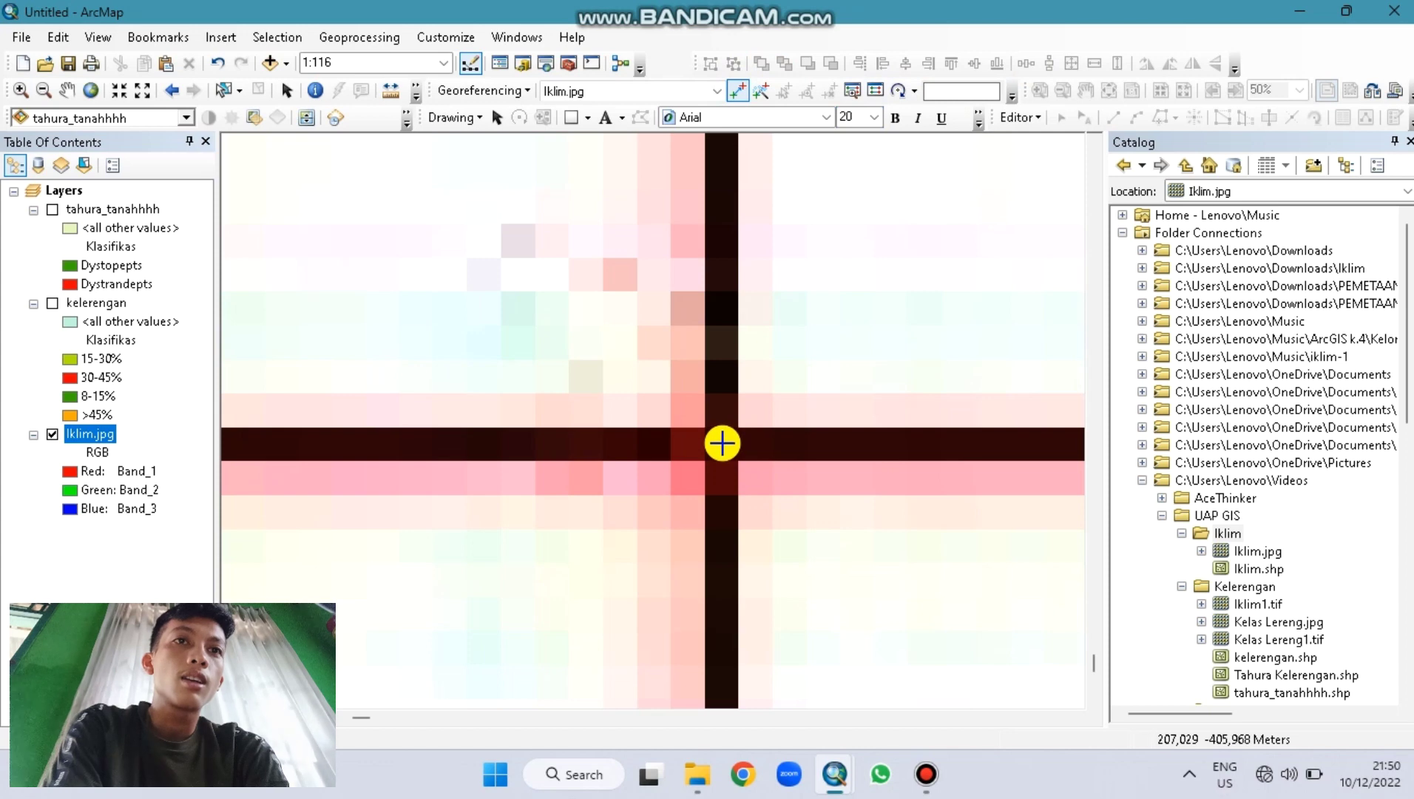
{"action": "left_click", "coordinate": [722, 444]}
{"action": "right_click", "coordinate": [723, 444]}
{"action": "left_click", "coordinate": [754, 457]}
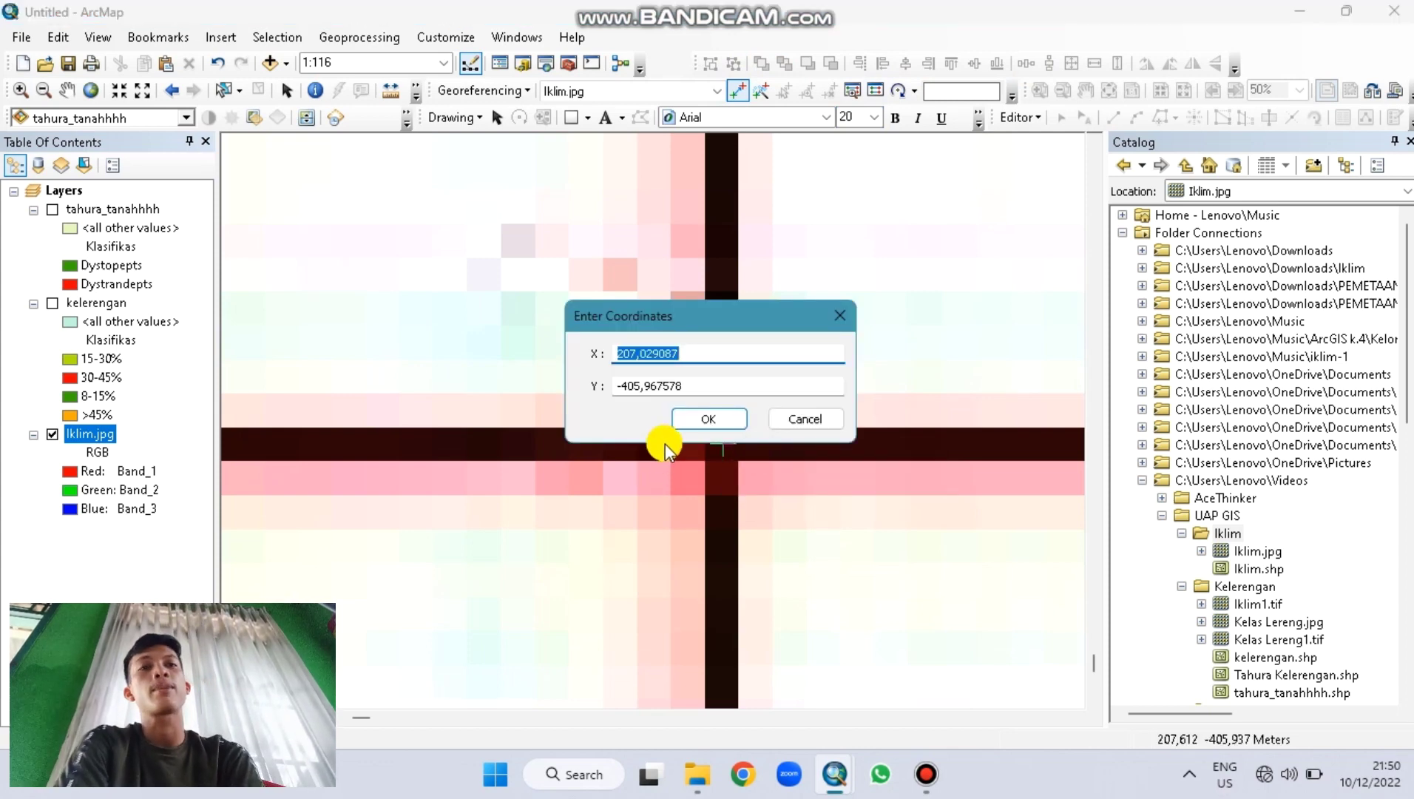
{"action": "key", "text": "Tab"}
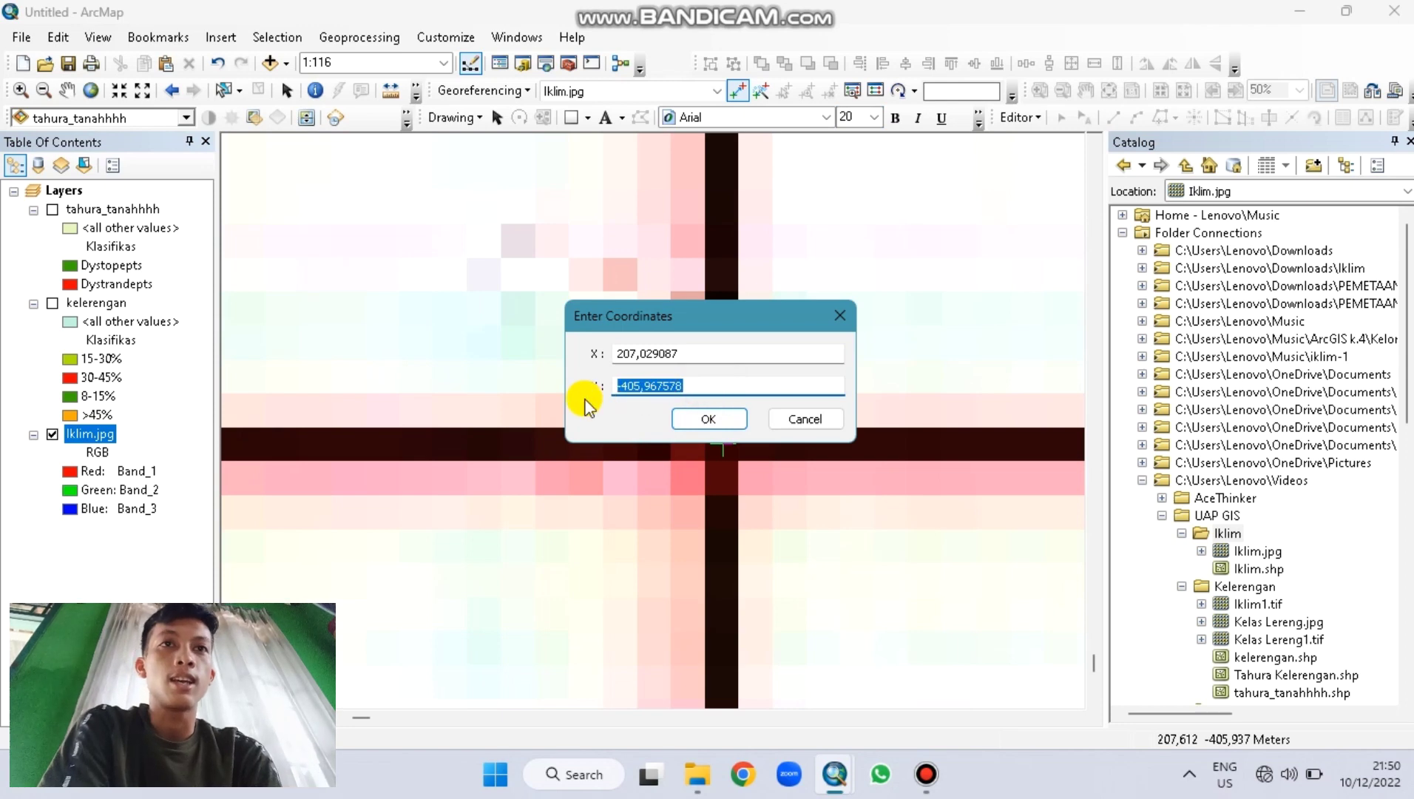
{"action": "type", "text": "99500"}
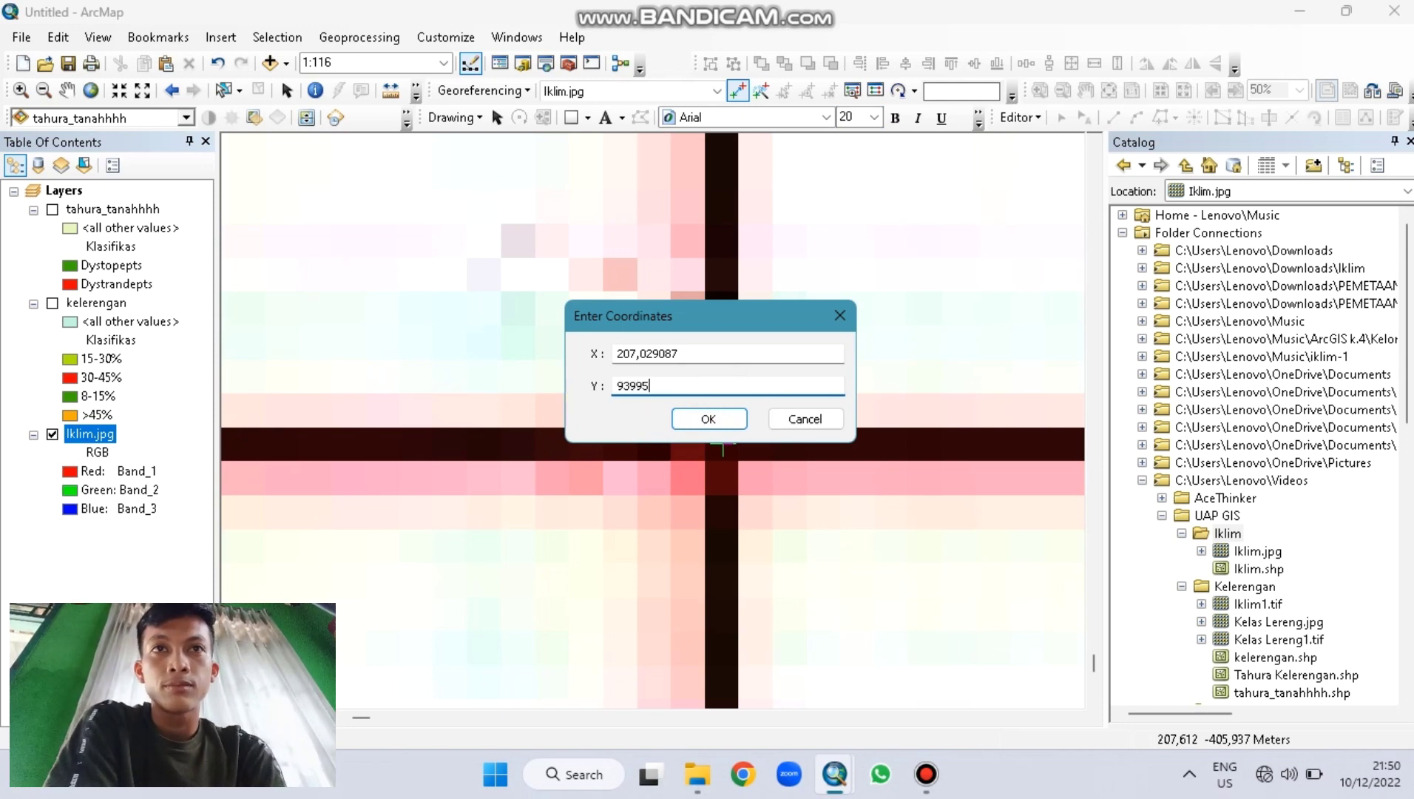
{"action": "double_click", "coordinate": [713, 354]}
{"action": "type", "text": "506000"}
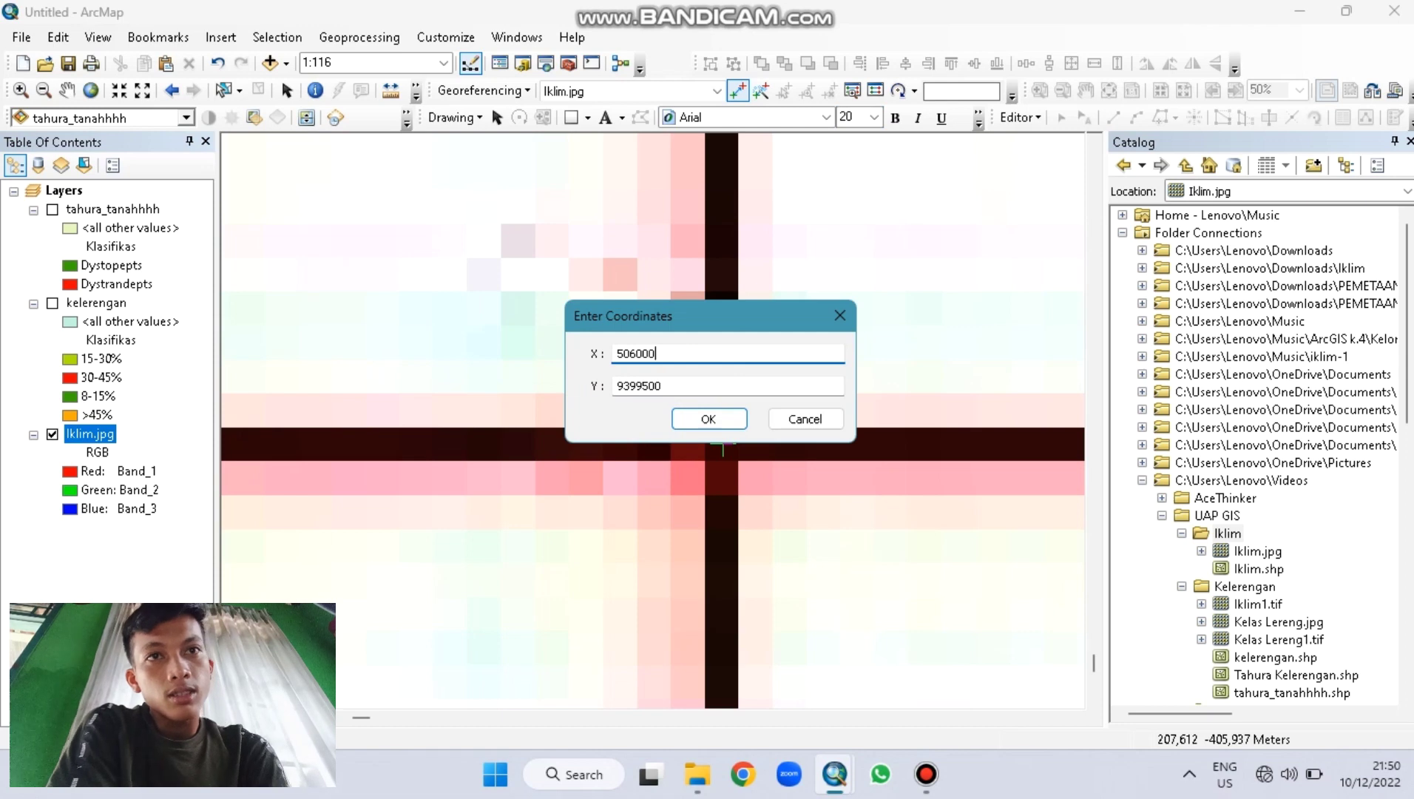
{"action": "left_click", "coordinate": [724, 416]}
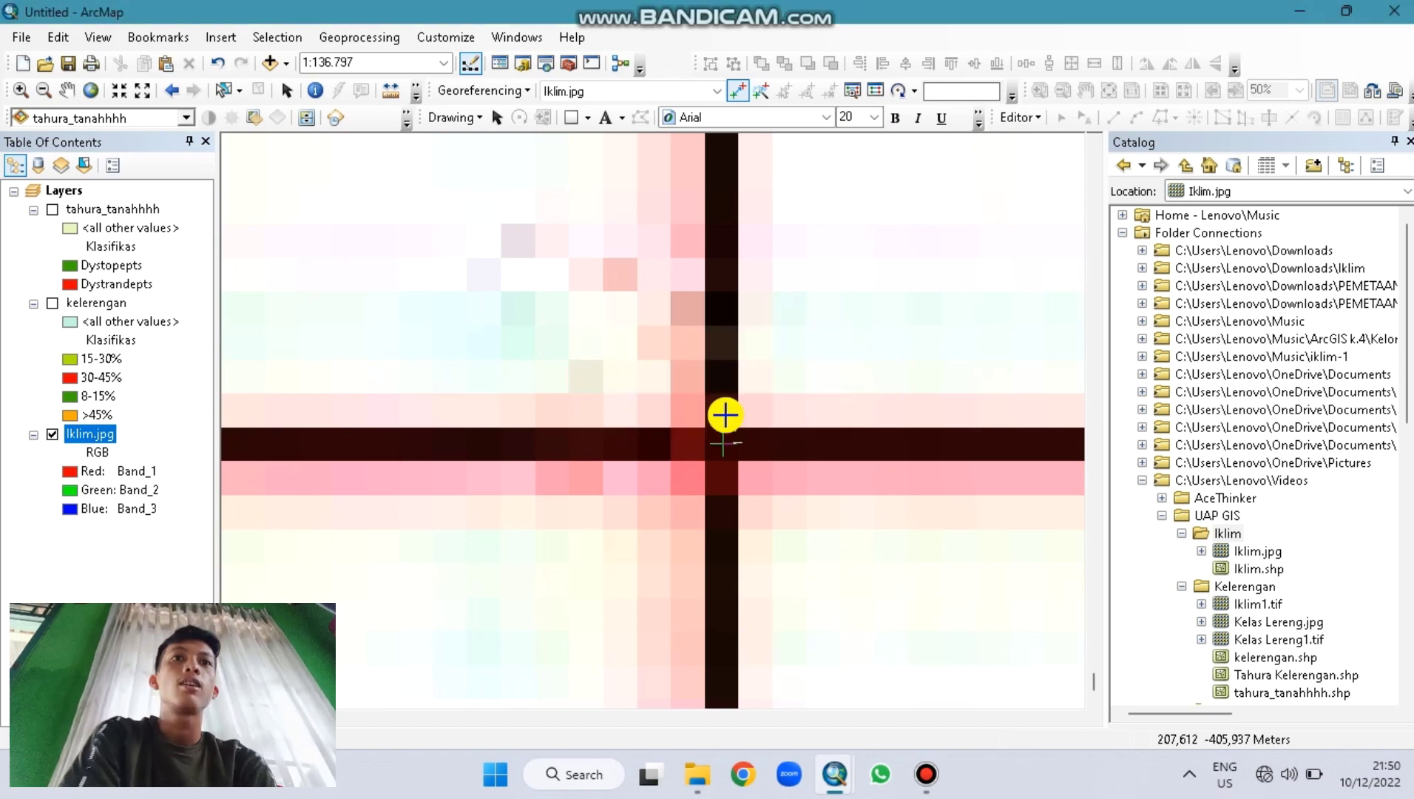
Step: Return to full extent and zoom in on another part of the Iklim scan
{"action": "left_click", "coordinate": [90, 91]}
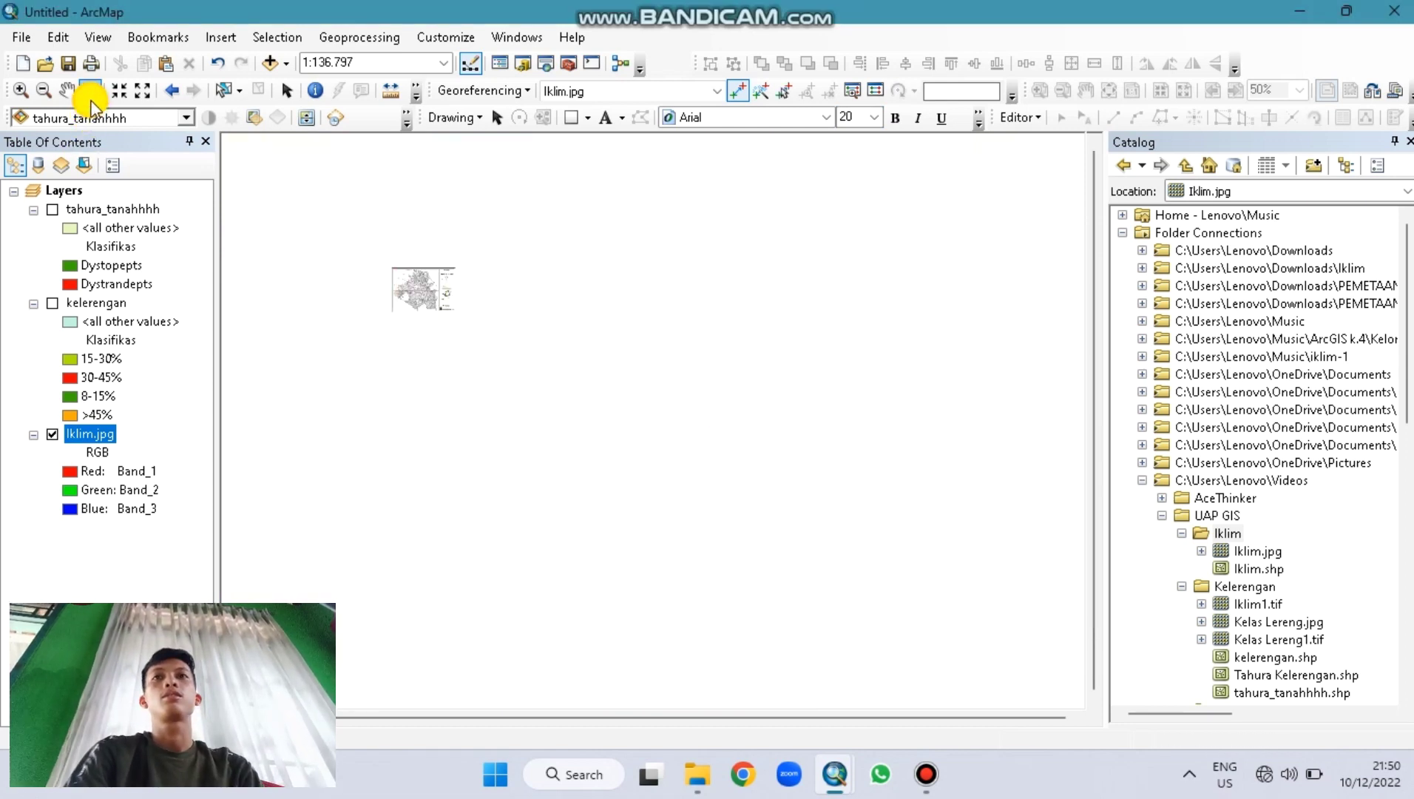
{"action": "left_click", "coordinate": [20, 89]}
{"action": "left_click_drag", "start_coordinate": [347, 227], "coordinate": [521, 356]}
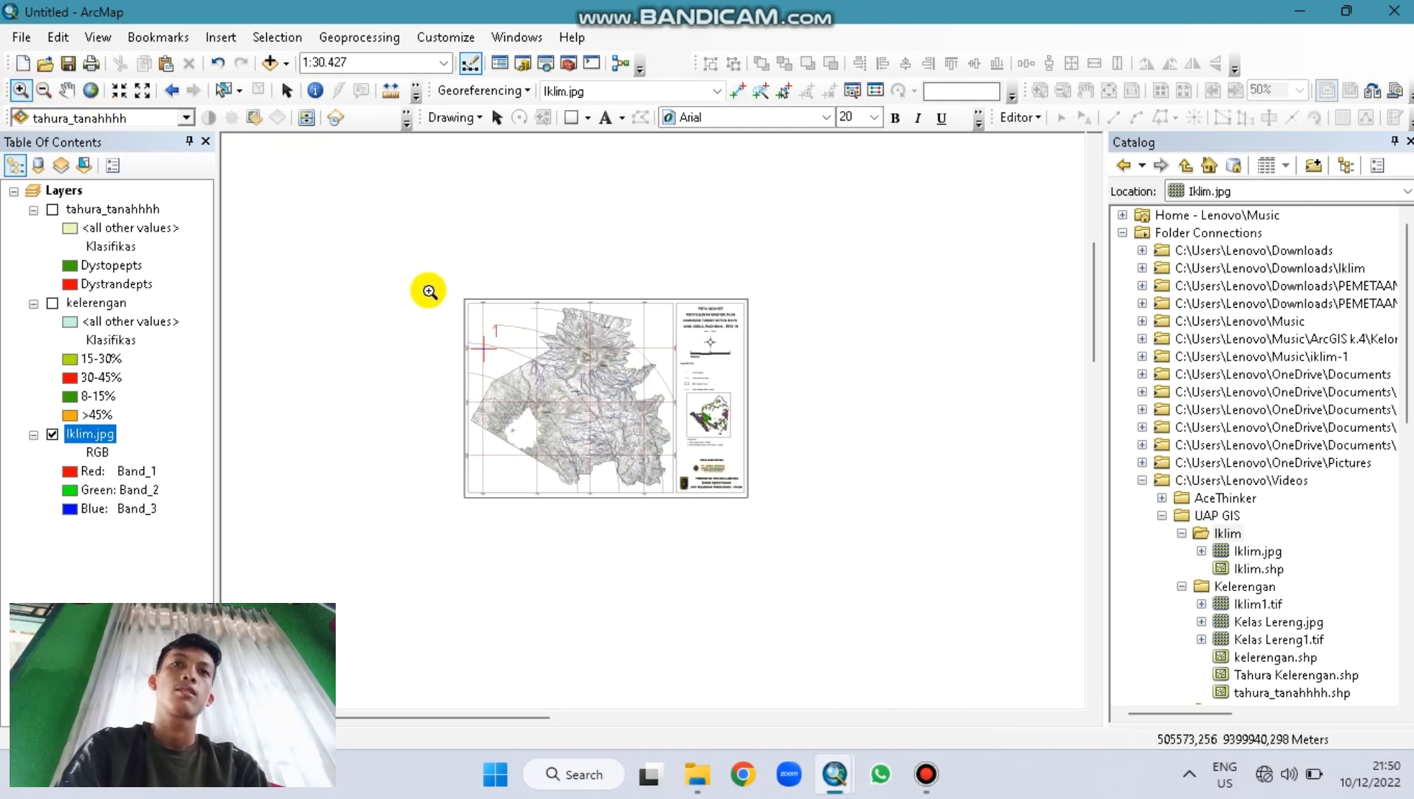
{"action": "left_click_drag", "start_coordinate": [428, 289], "coordinate": [824, 511]}
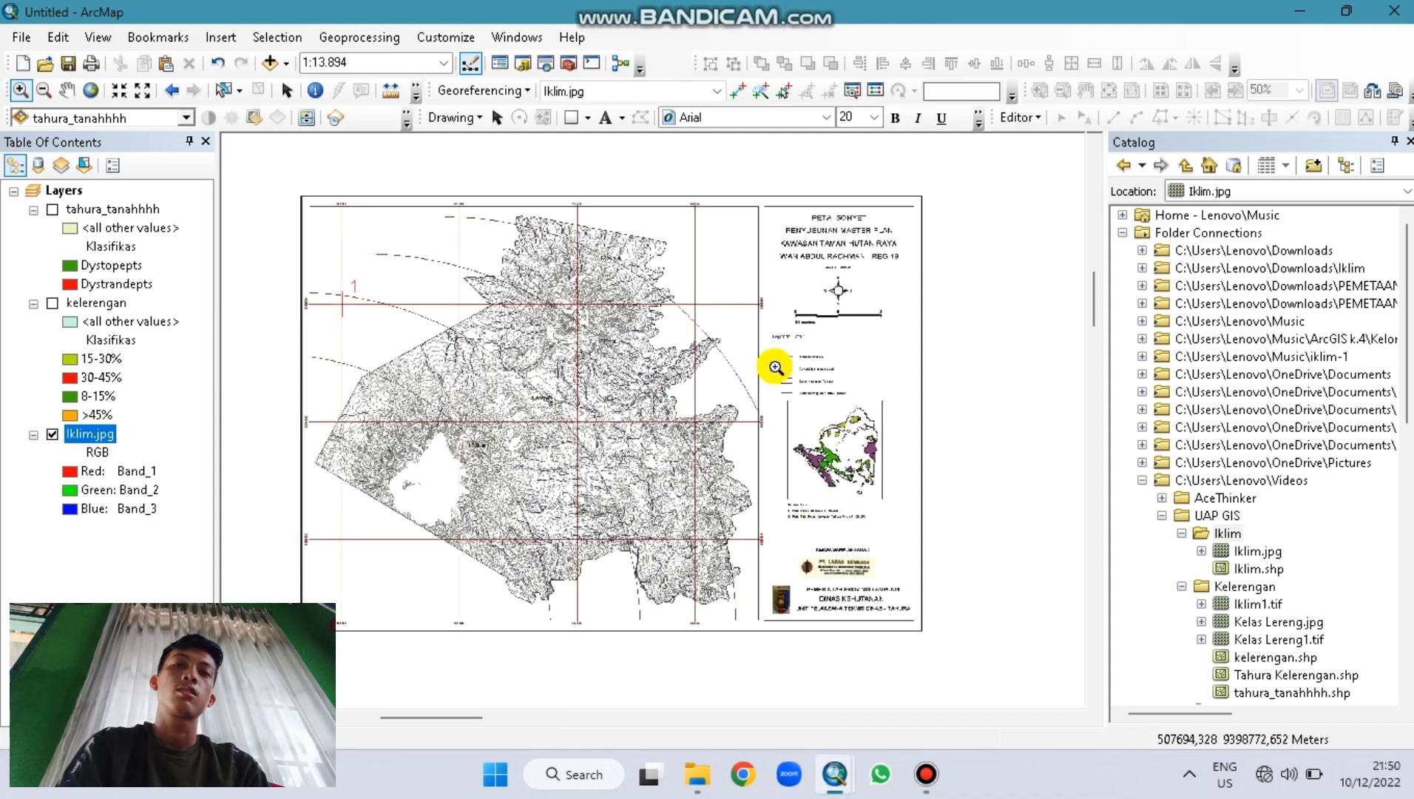
{"action": "scroll", "coordinate": [716, 244], "scroll_direction": "down", "scroll_amount": 1}
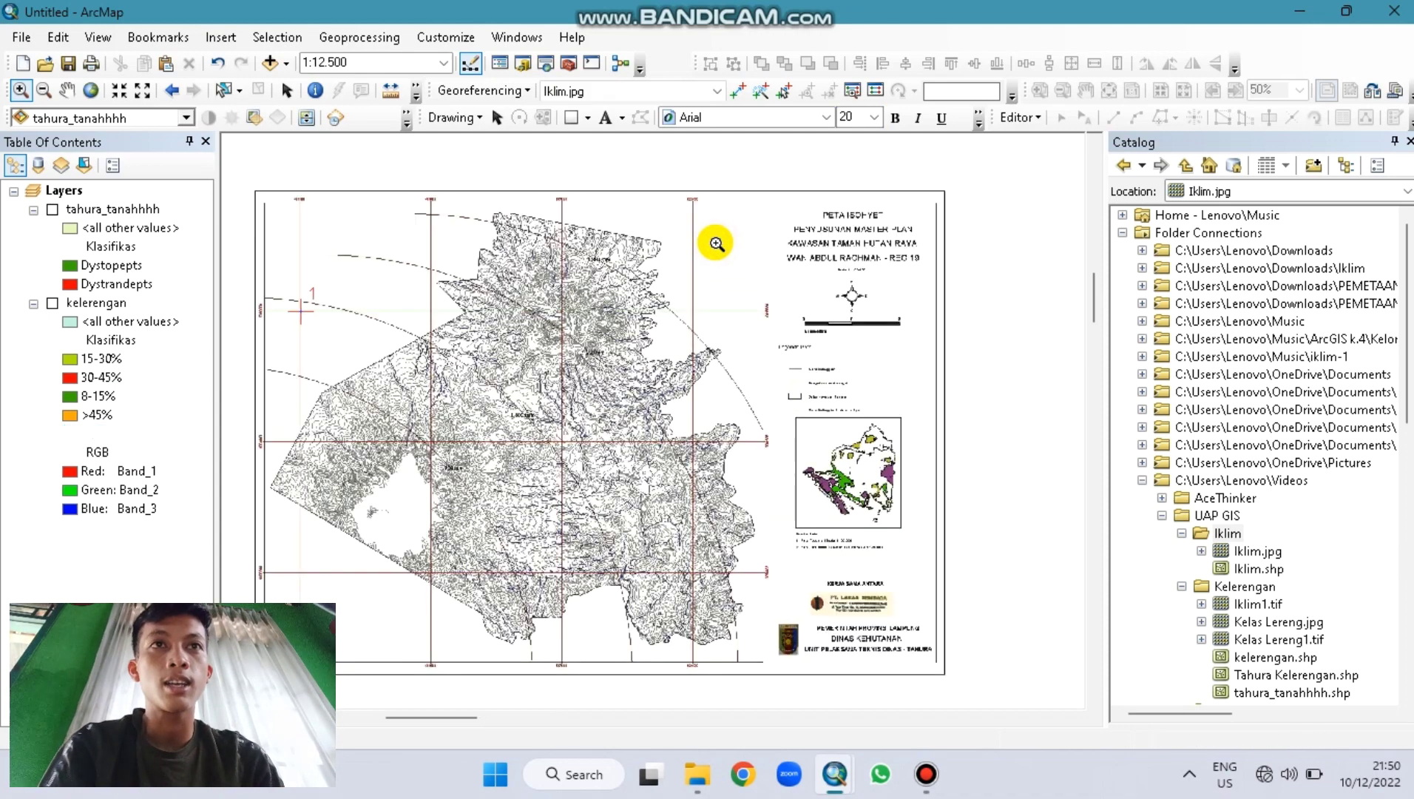
{"action": "scroll", "coordinate": [716, 244], "scroll_direction": "down", "scroll_amount": 5}
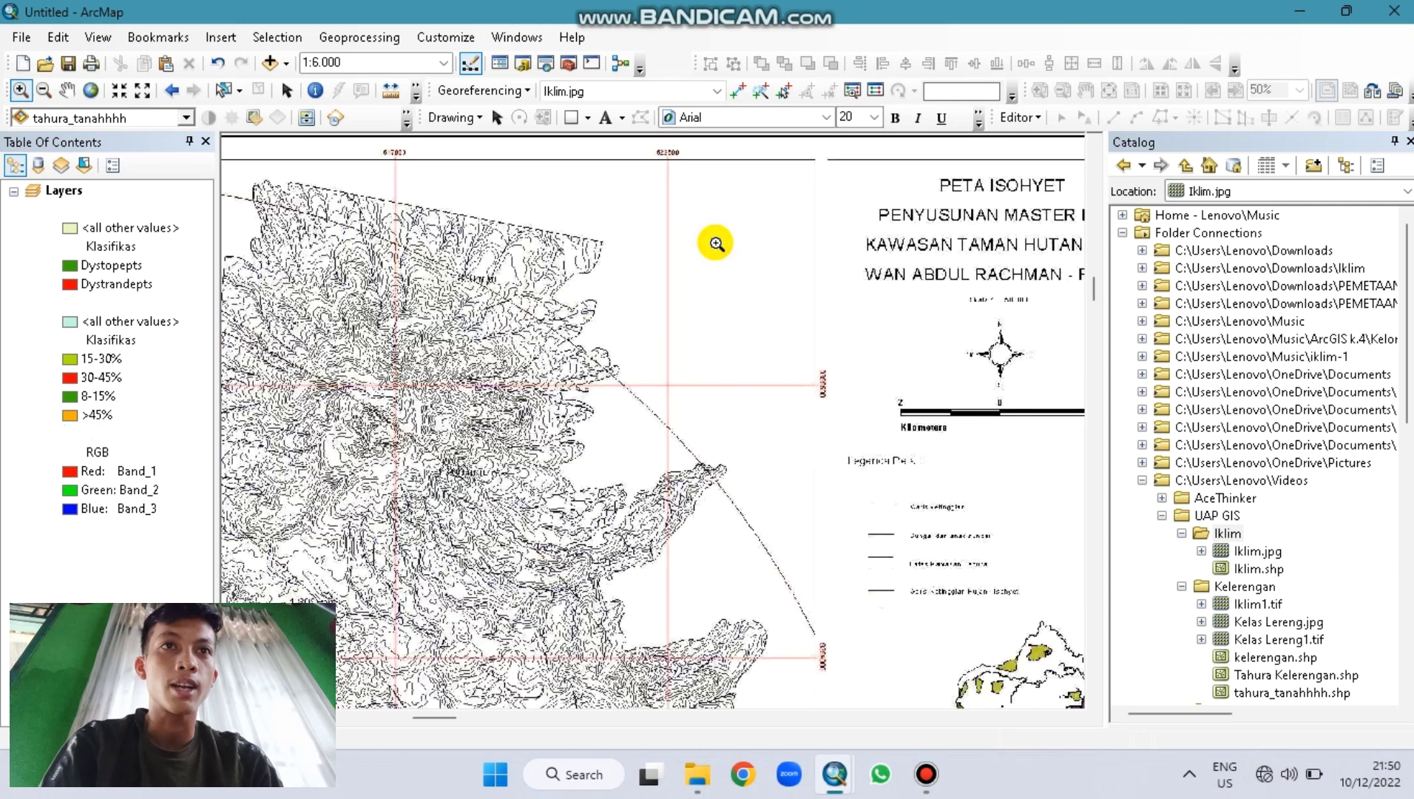
Step: Zoom in closely on the upper-right 522500 grid-line crossing
{"action": "scroll", "coordinate": [716, 243], "scroll_direction": "down", "scroll_amount": 1}
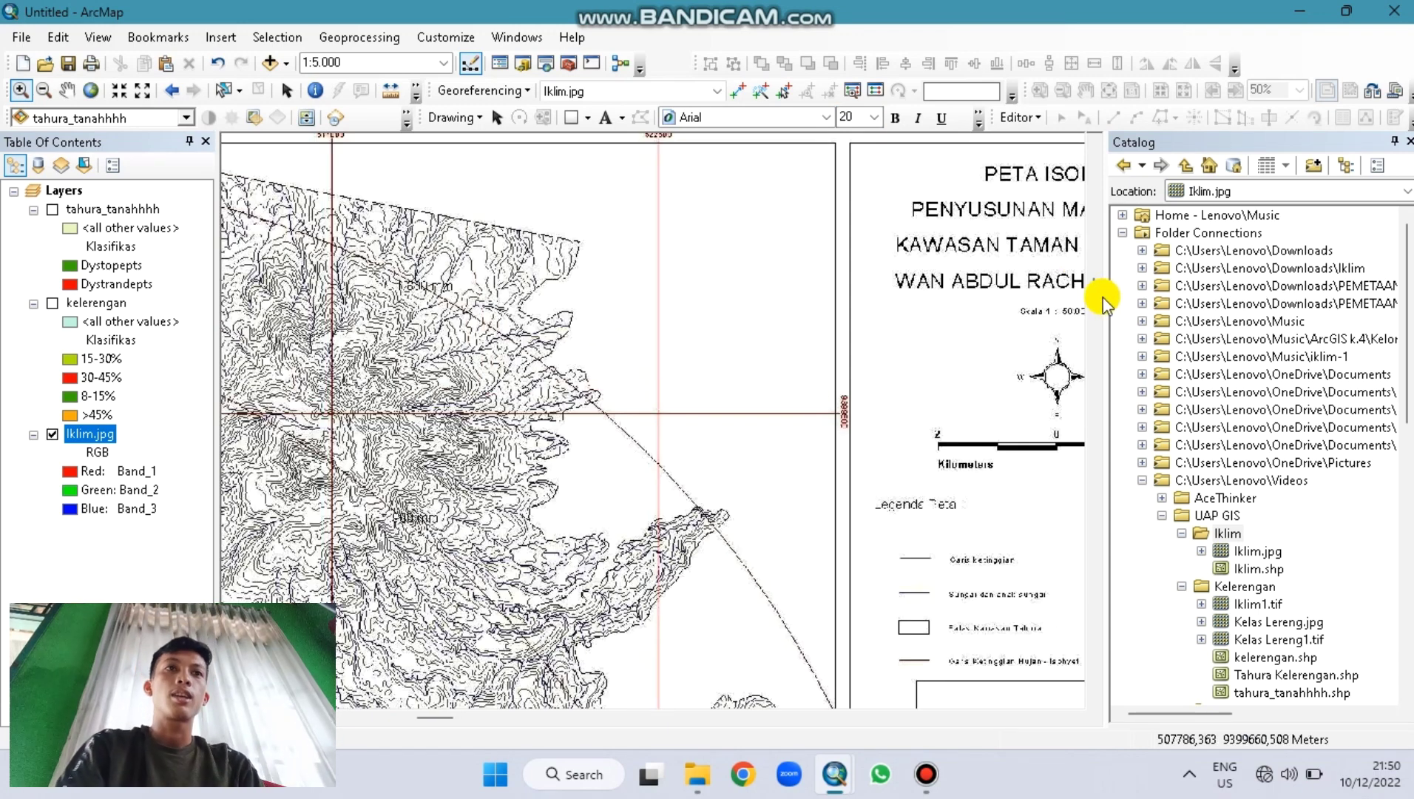
{"action": "scroll", "coordinate": [1095, 296], "scroll_direction": "down", "scroll_amount": 1}
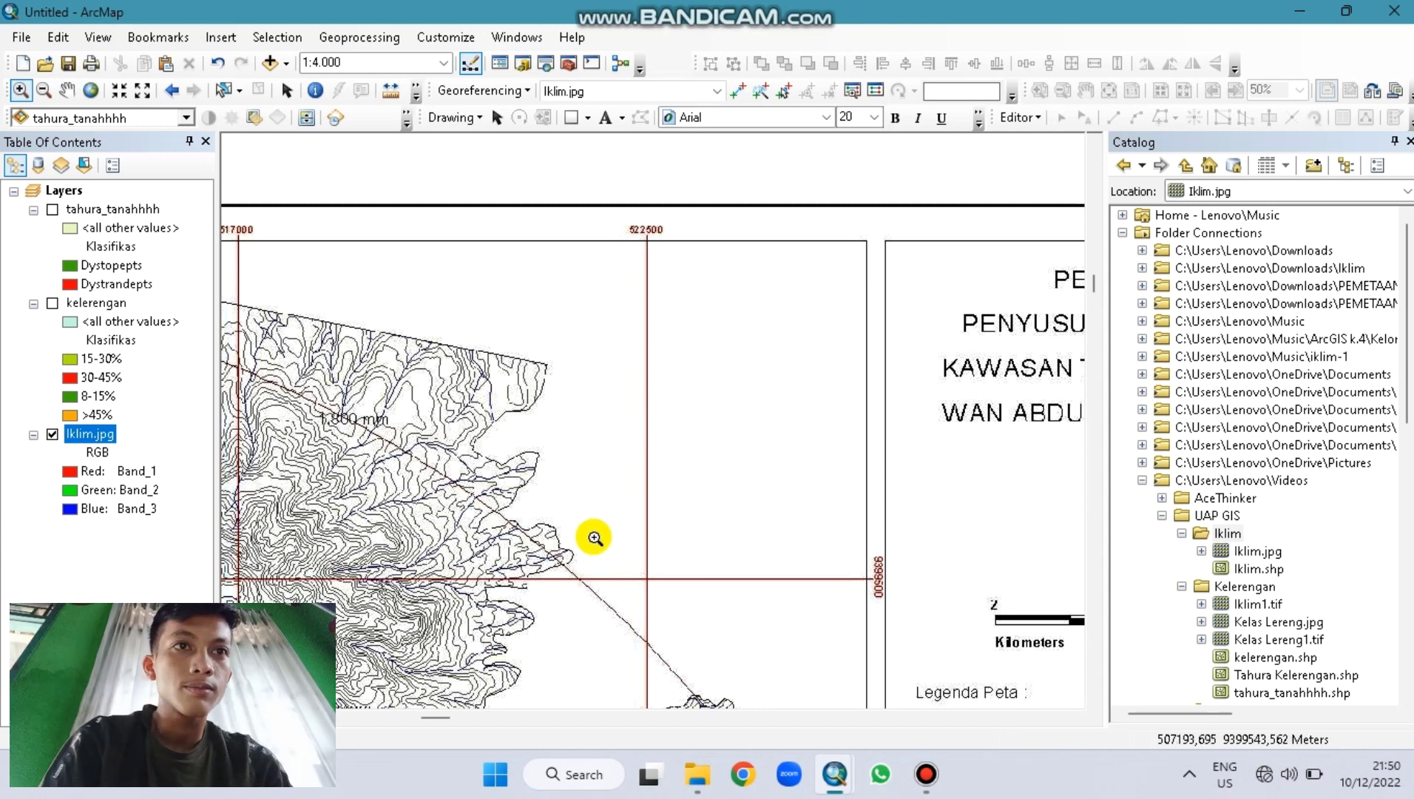
{"action": "left_click_drag", "start_coordinate": [595, 543], "coordinate": [680, 605]}
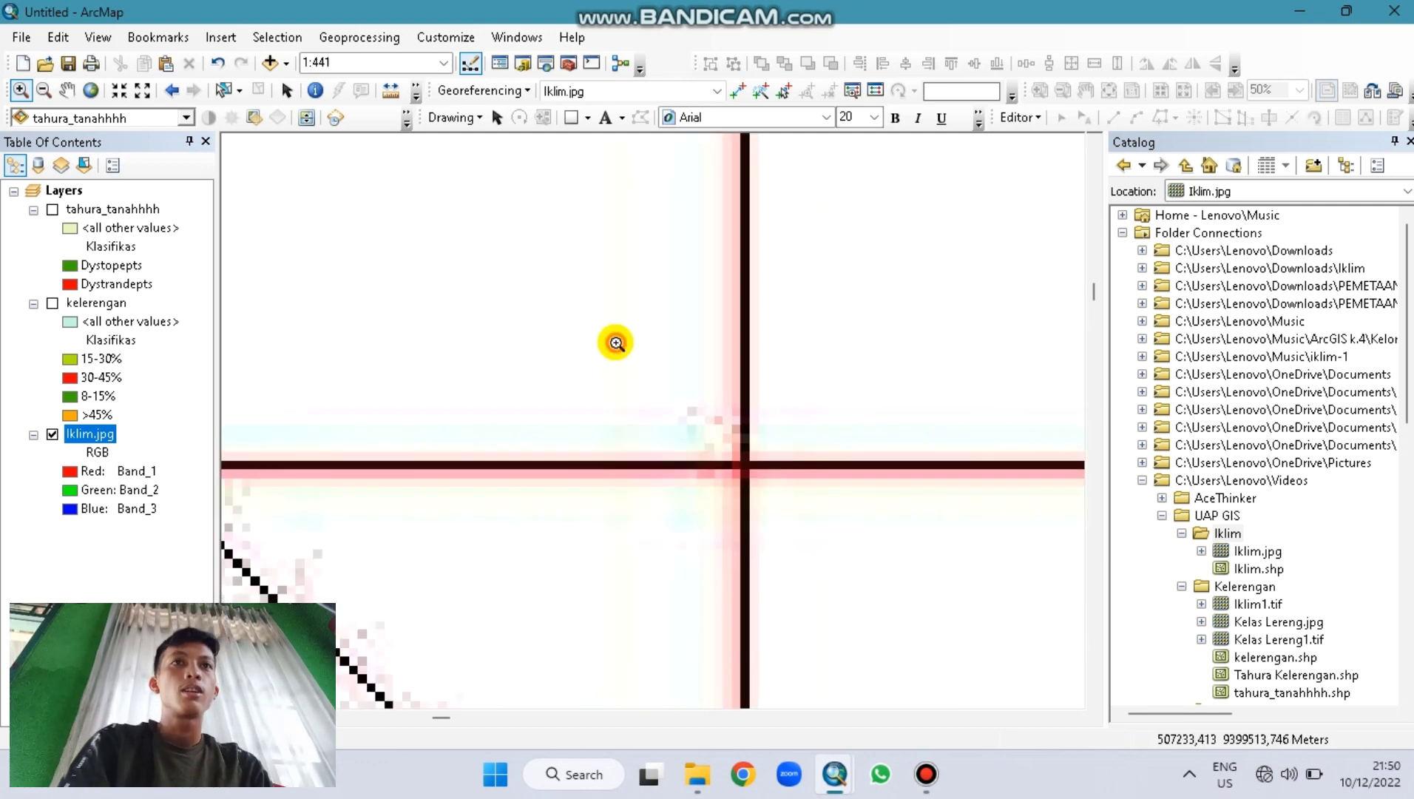
{"action": "left_click", "coordinate": [802, 529]}
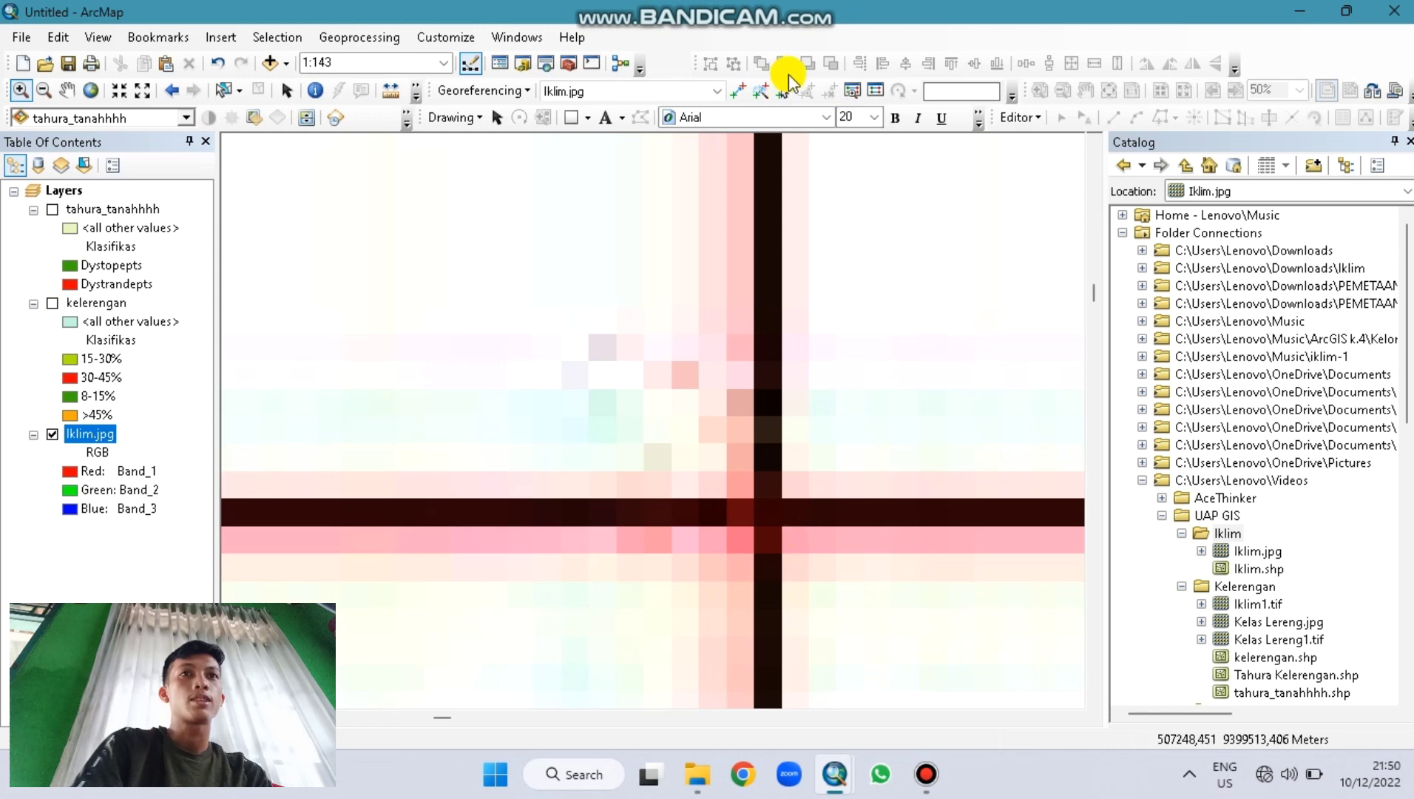
Step: Place control point 2 at X 522500, then show the full scanned map
{"action": "left_click", "coordinate": [737, 90]}
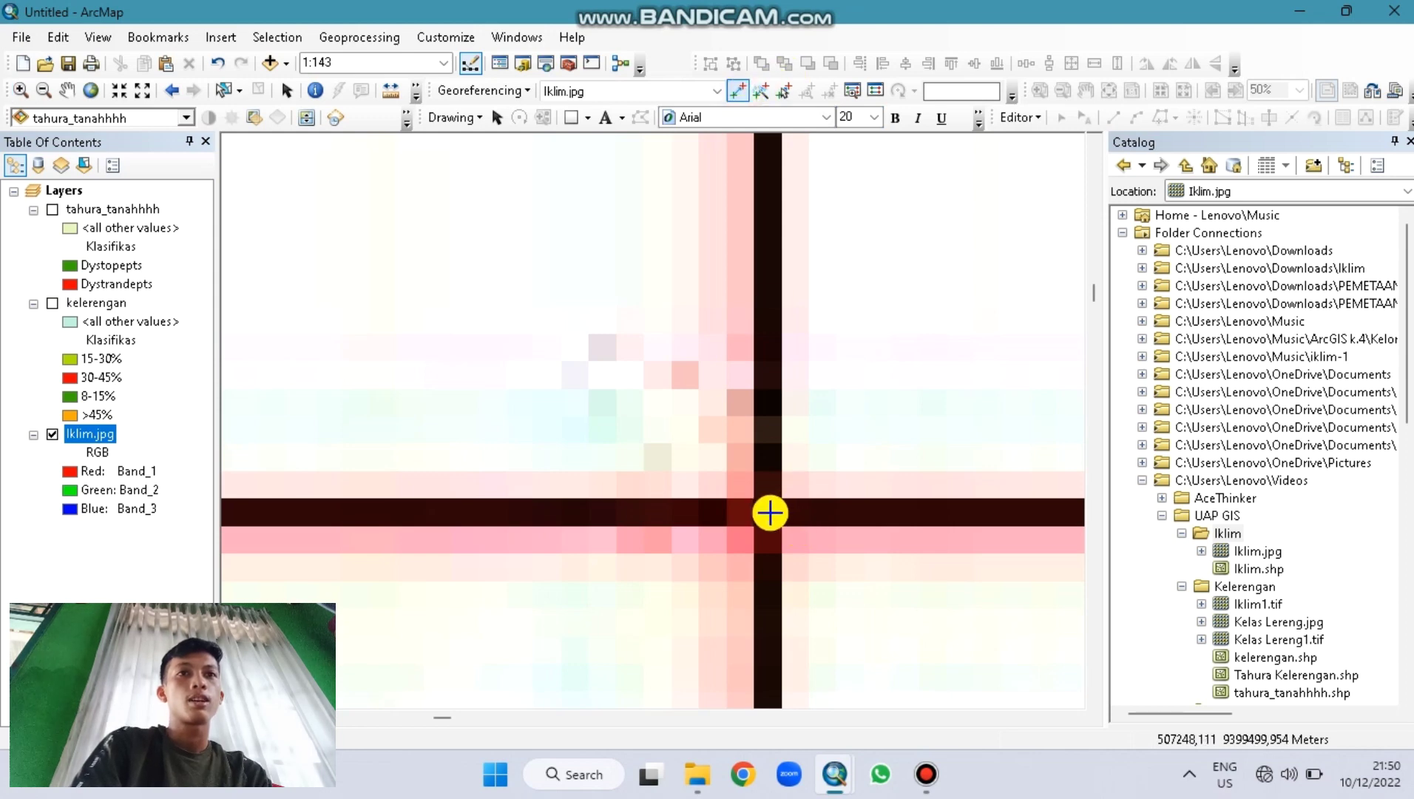
{"action": "left_click", "coordinate": [767, 512]}
{"action": "right_click", "coordinate": [768, 513]}
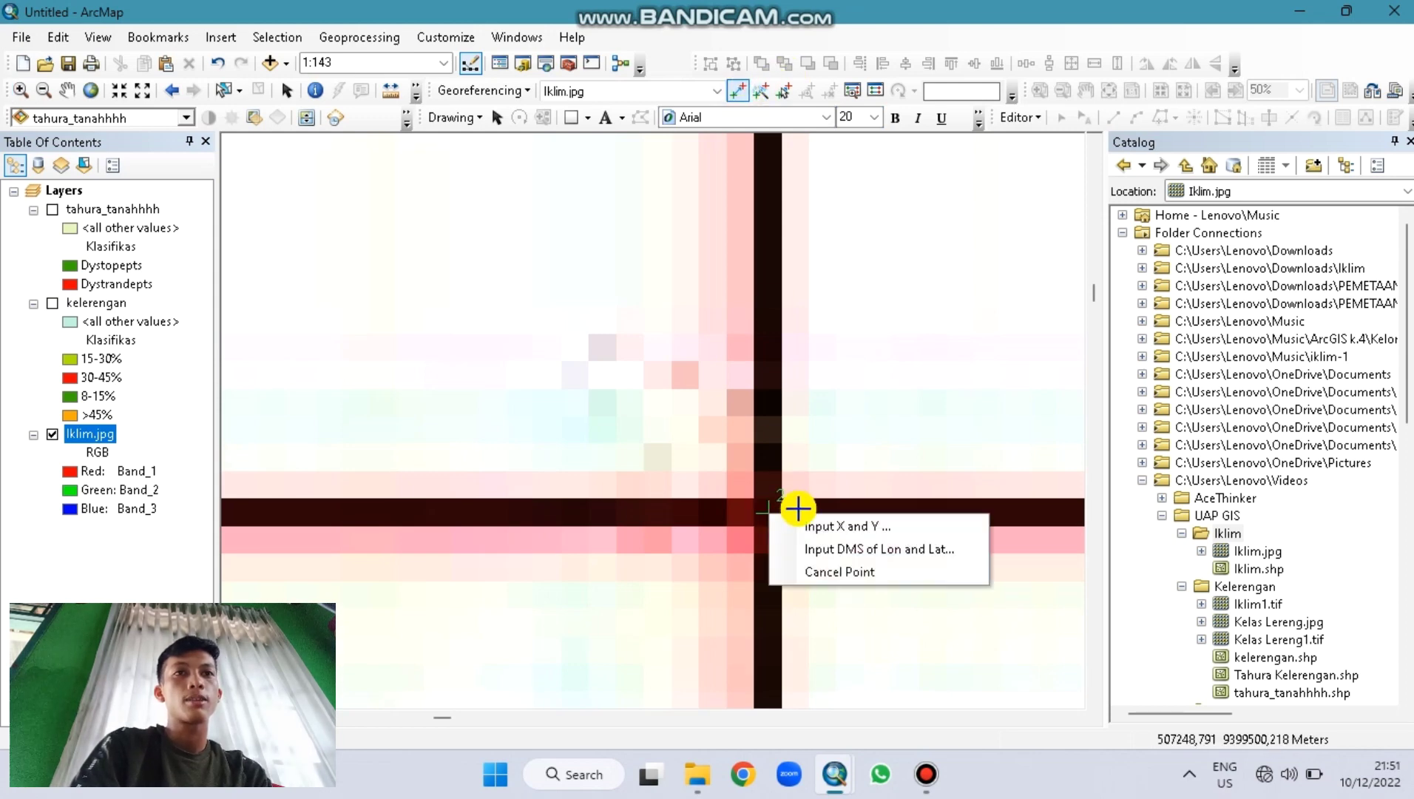
{"action": "left_click", "coordinate": [808, 527]}
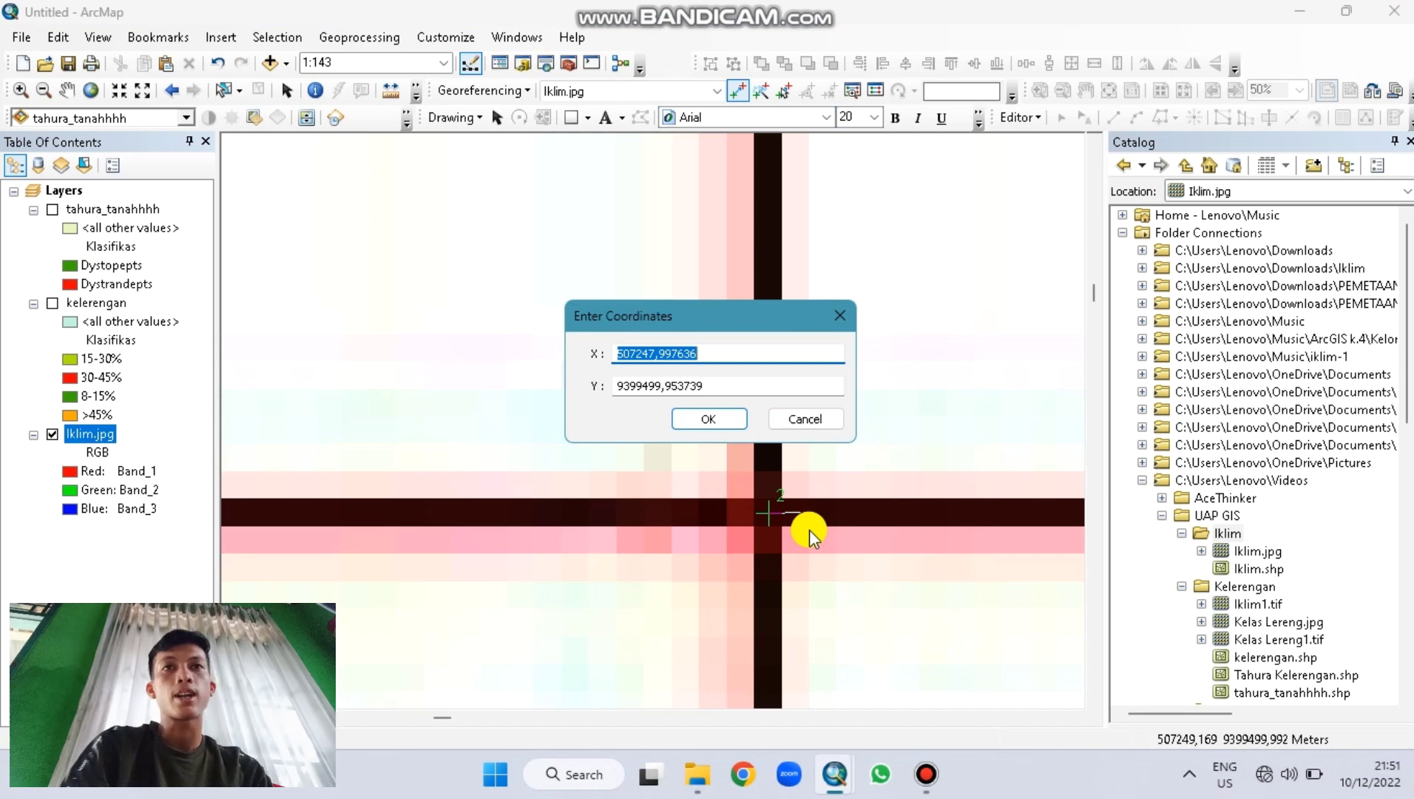
{"action": "type", "text": "522500"}
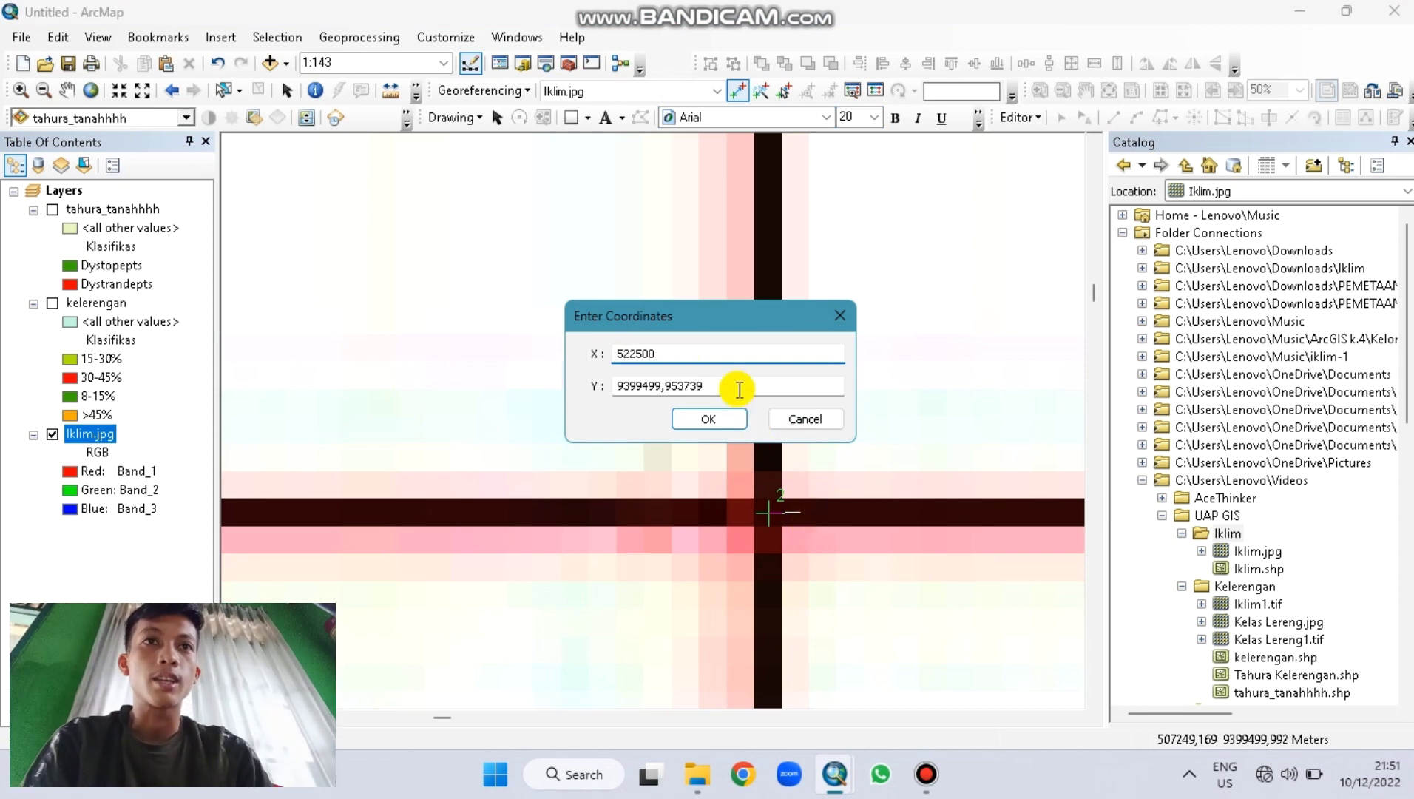
{"action": "double_click", "coordinate": [729, 385]}
{"action": "type", "text": "9399500"}
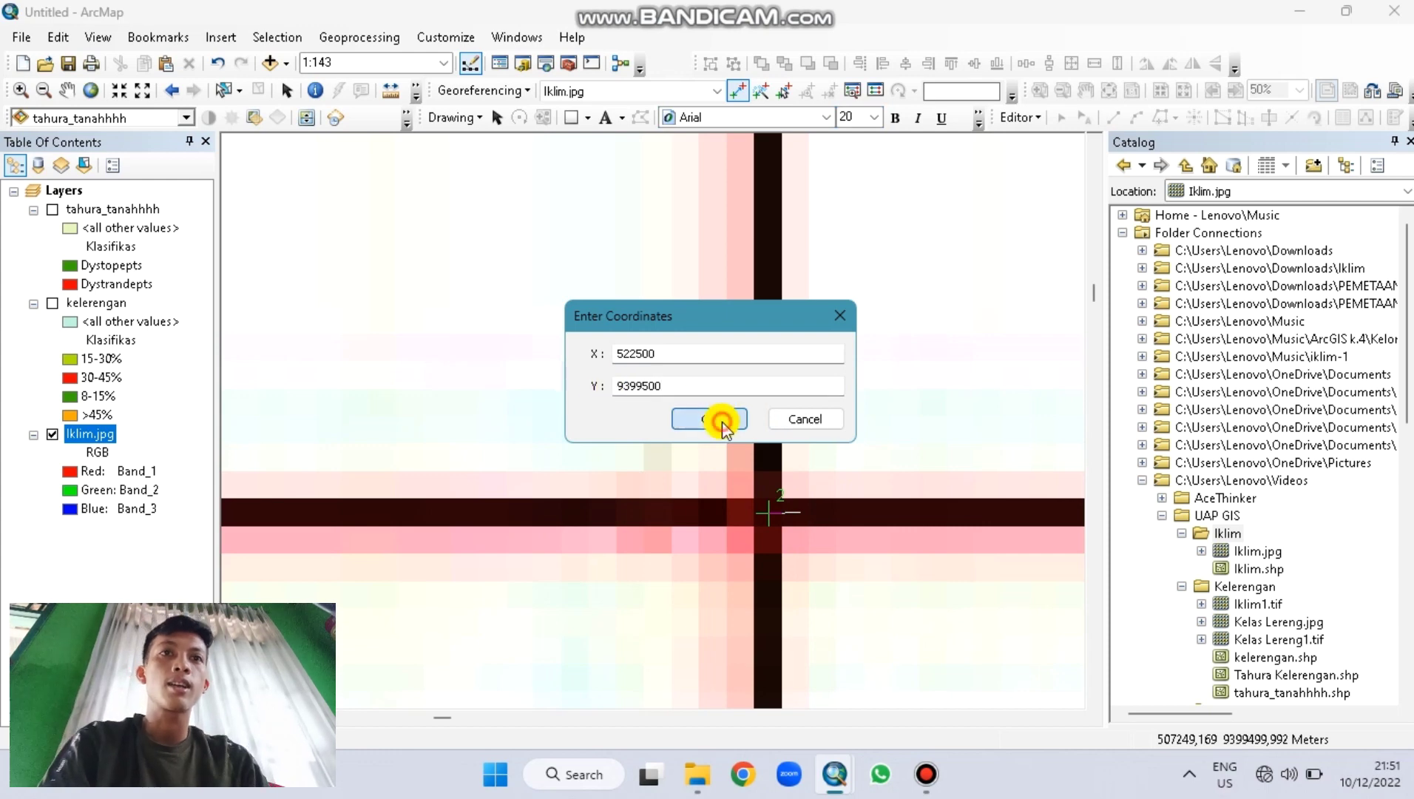
{"action": "left_click", "coordinate": [722, 419]}
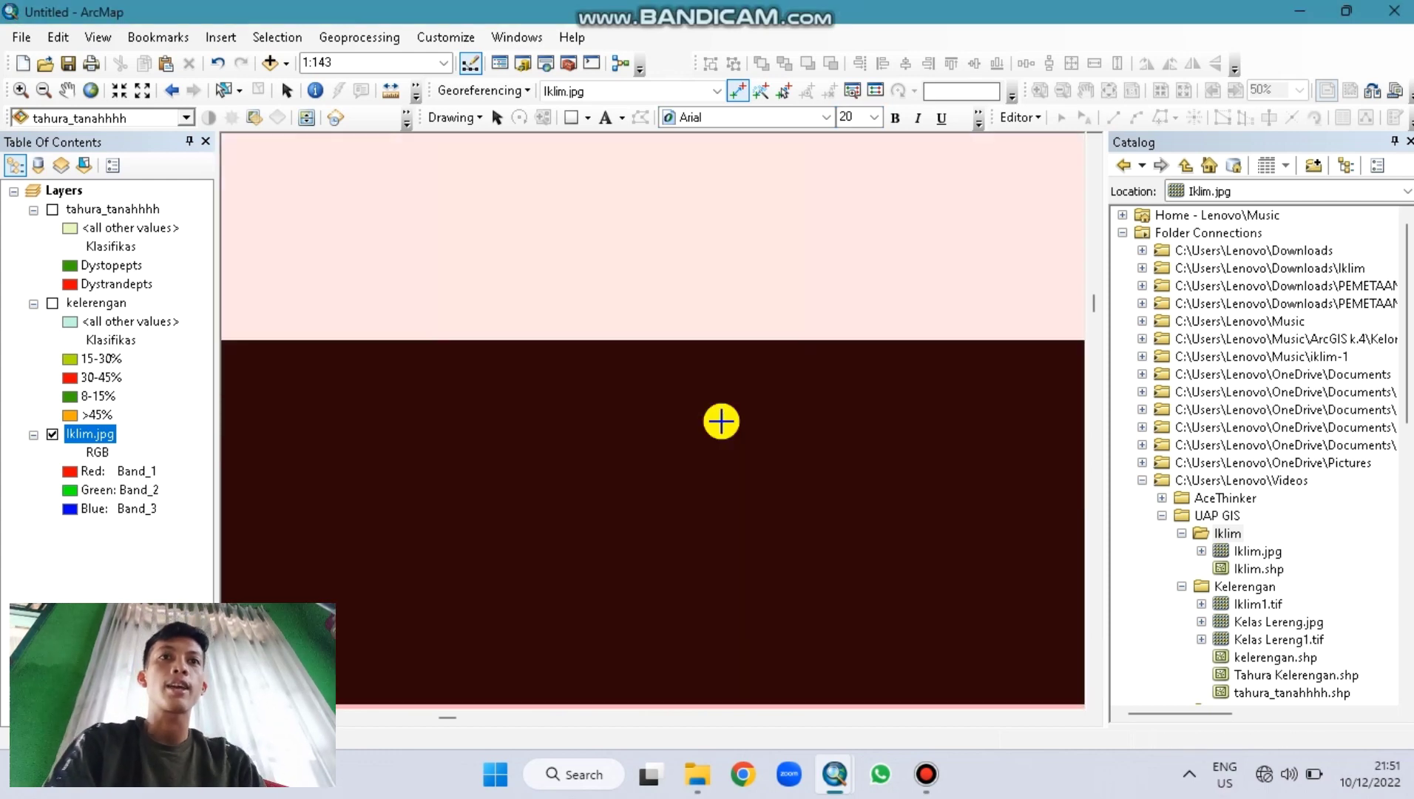
{"action": "left_click", "coordinate": [90, 90]}
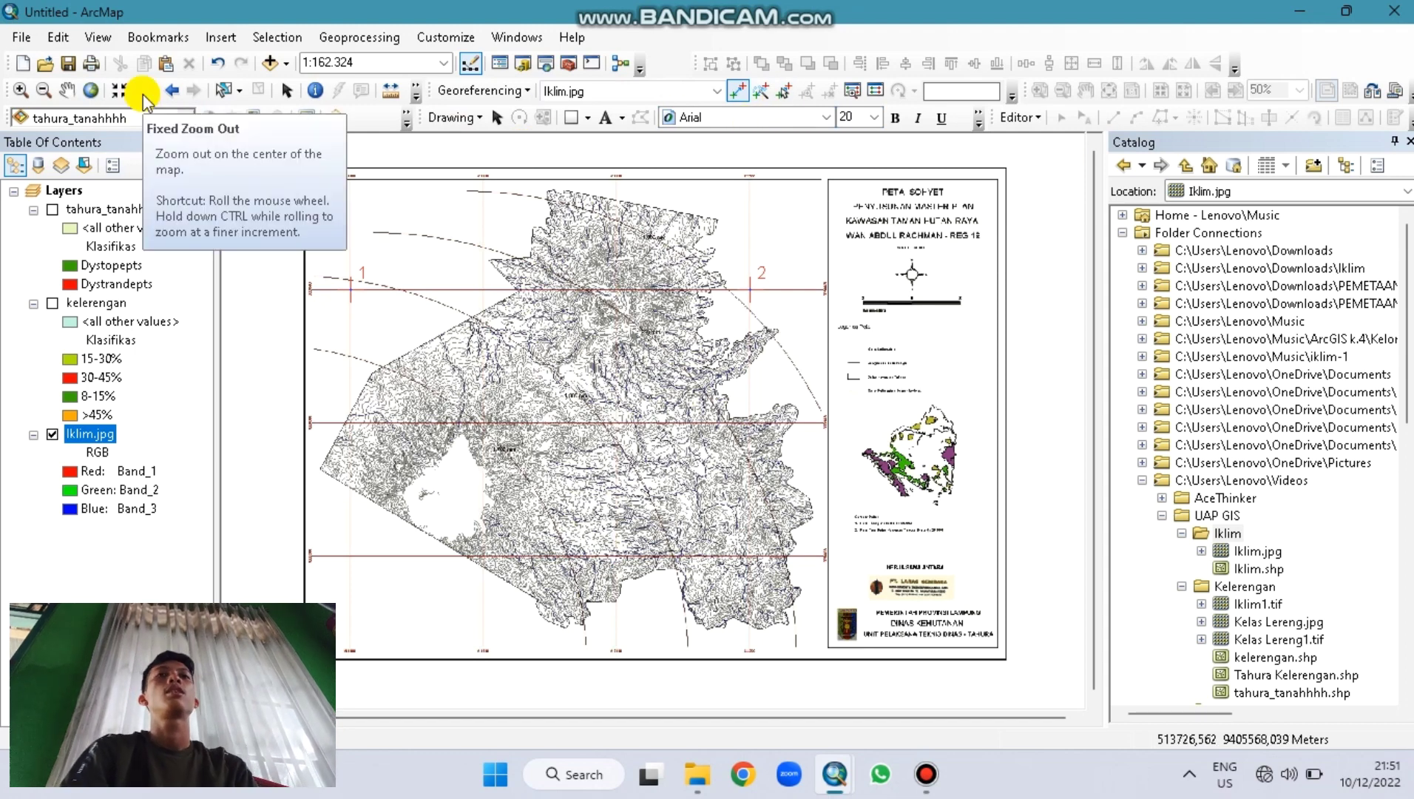
Step: Zoom closely onto the lower-left grid-line crossing of the scan
{"action": "left_click", "coordinate": [20, 89]}
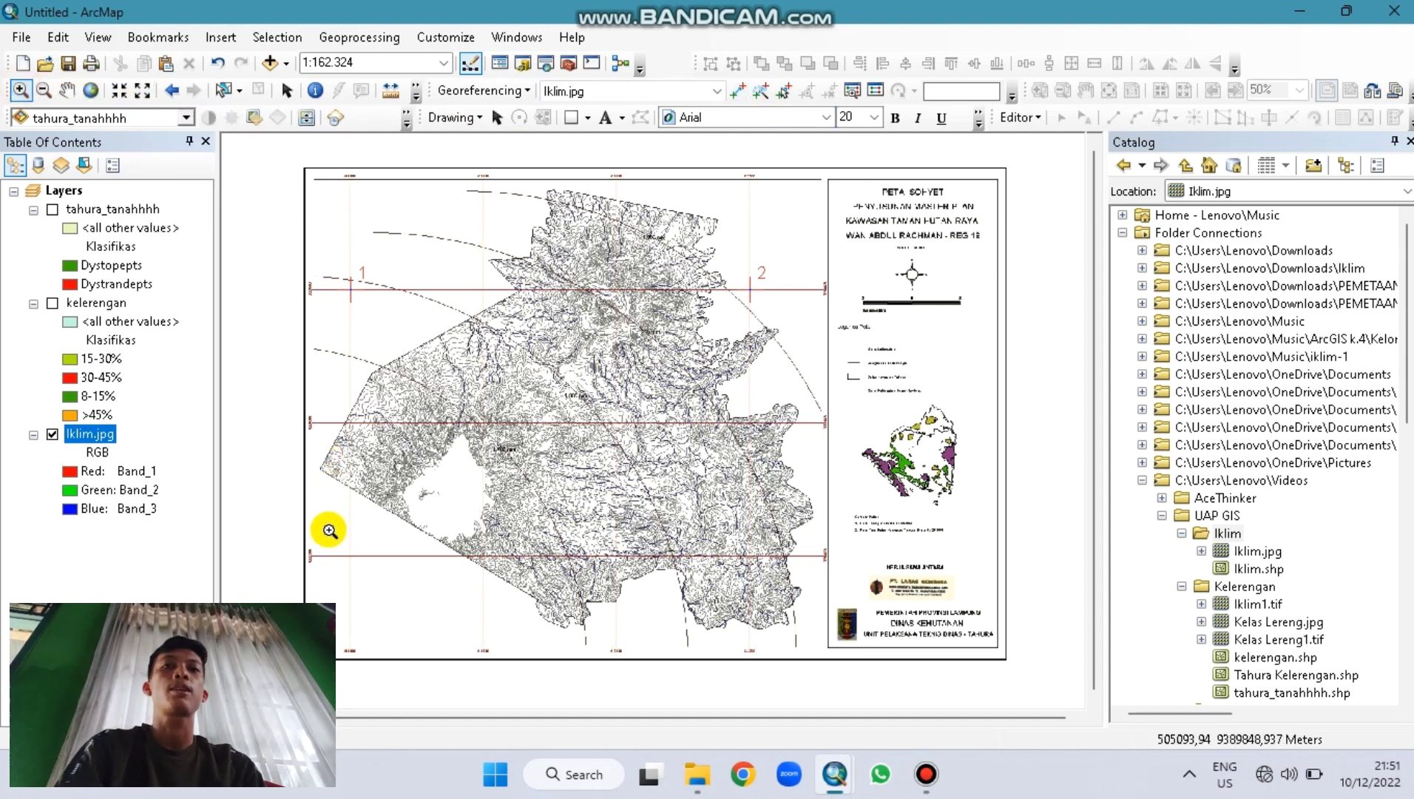
{"action": "scroll", "coordinate": [328, 534], "scroll_direction": "down", "scroll_amount": 1}
{"action": "scroll", "coordinate": [339, 561], "scroll_direction": "down", "scroll_amount": 3}
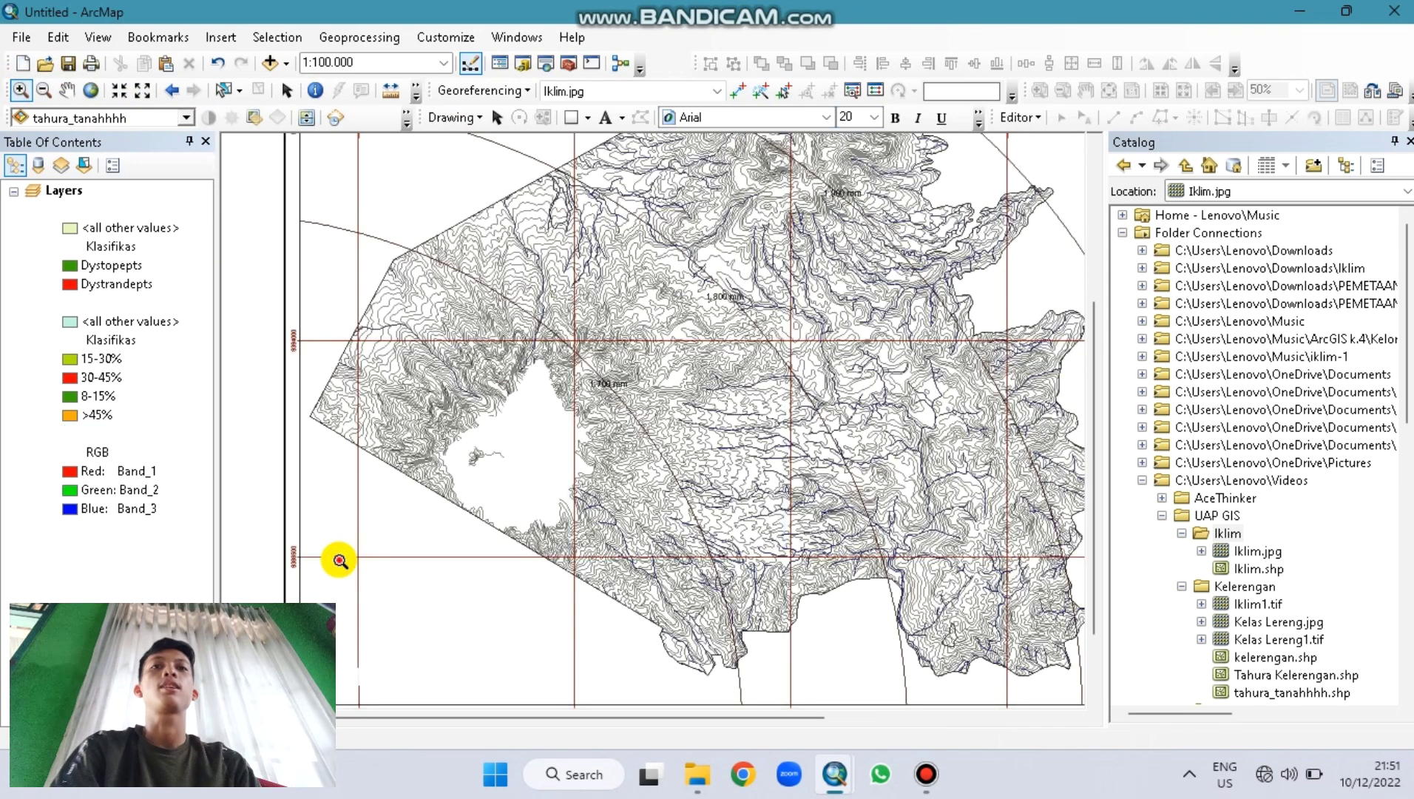
{"action": "scroll", "coordinate": [340, 560], "scroll_direction": "down", "scroll_amount": 3}
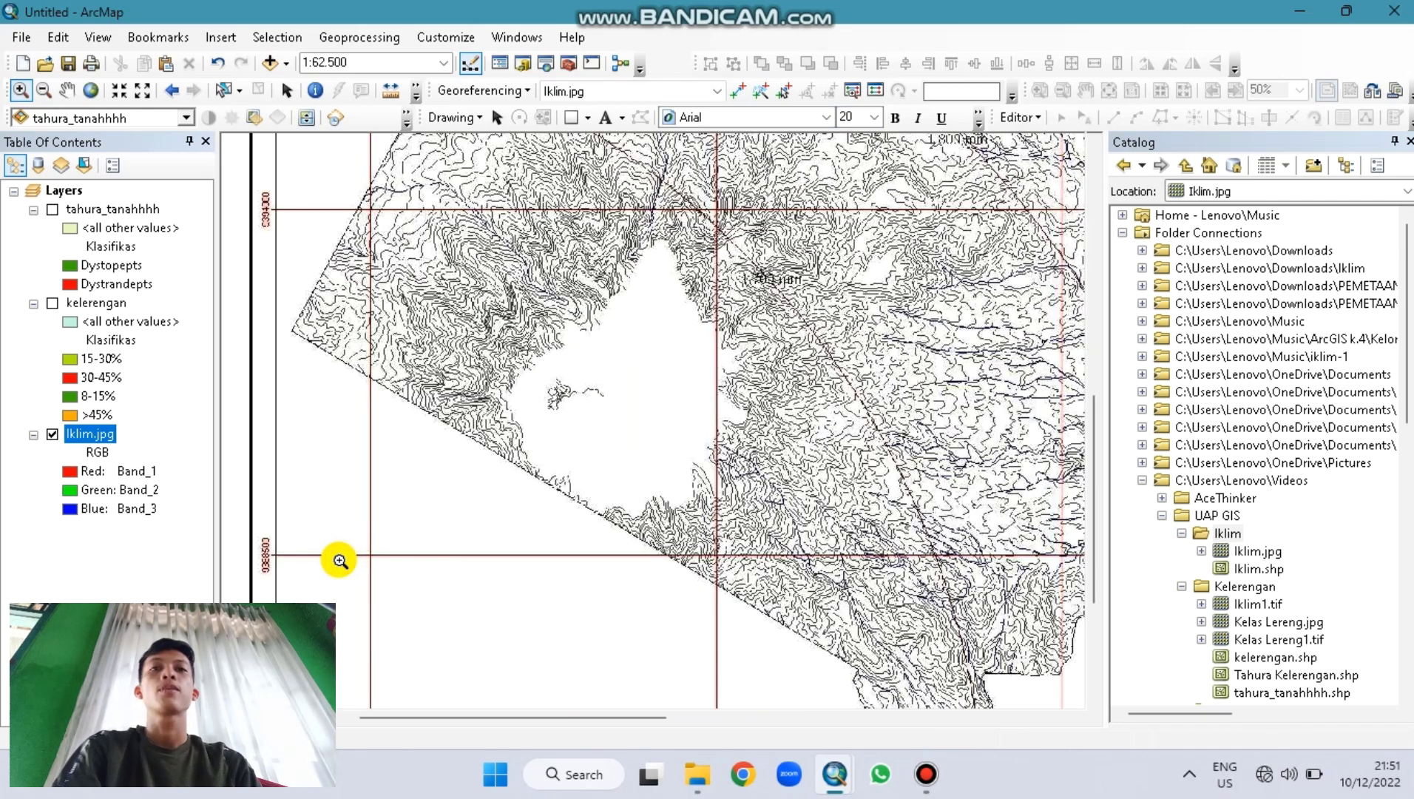
{"action": "scroll", "coordinate": [340, 561], "scroll_direction": "down", "scroll_amount": 2}
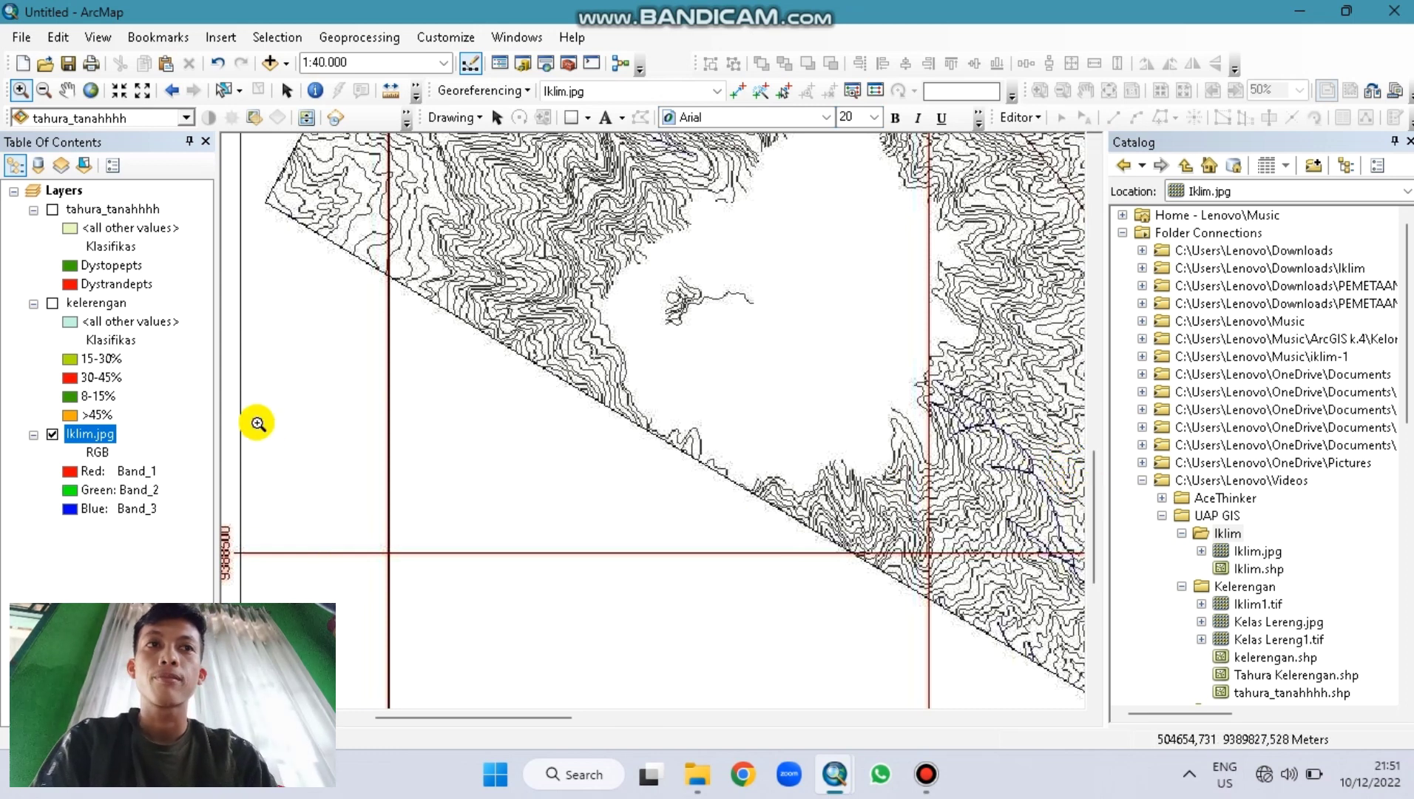
{"action": "left_click_drag", "start_coordinate": [365, 541], "coordinate": [411, 572]}
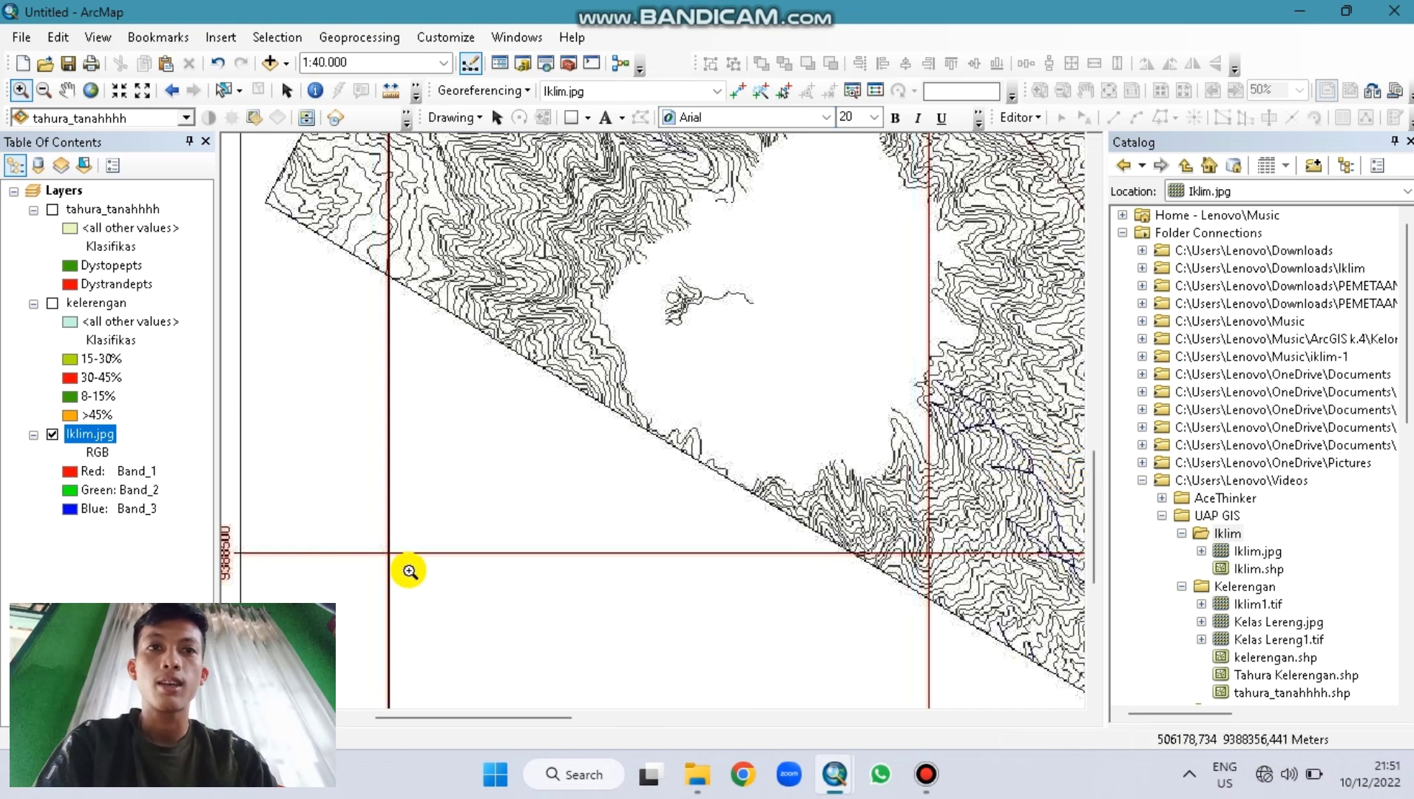
{"action": "left_click_drag", "start_coordinate": [585, 356], "coordinate": [836, 504]}
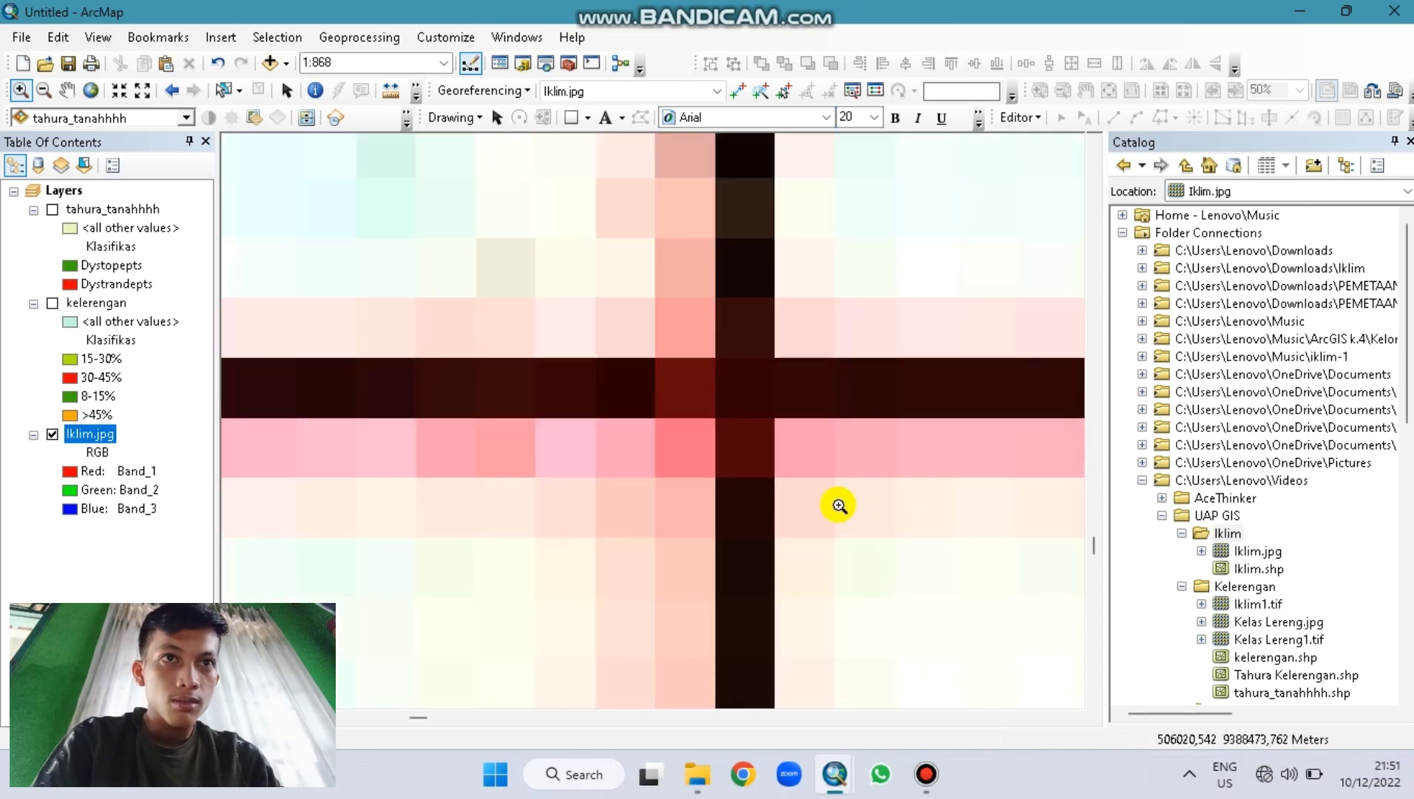
Step: Place control point 3 at X 506000, Y 9388500
{"action": "left_click", "coordinate": [735, 91]}
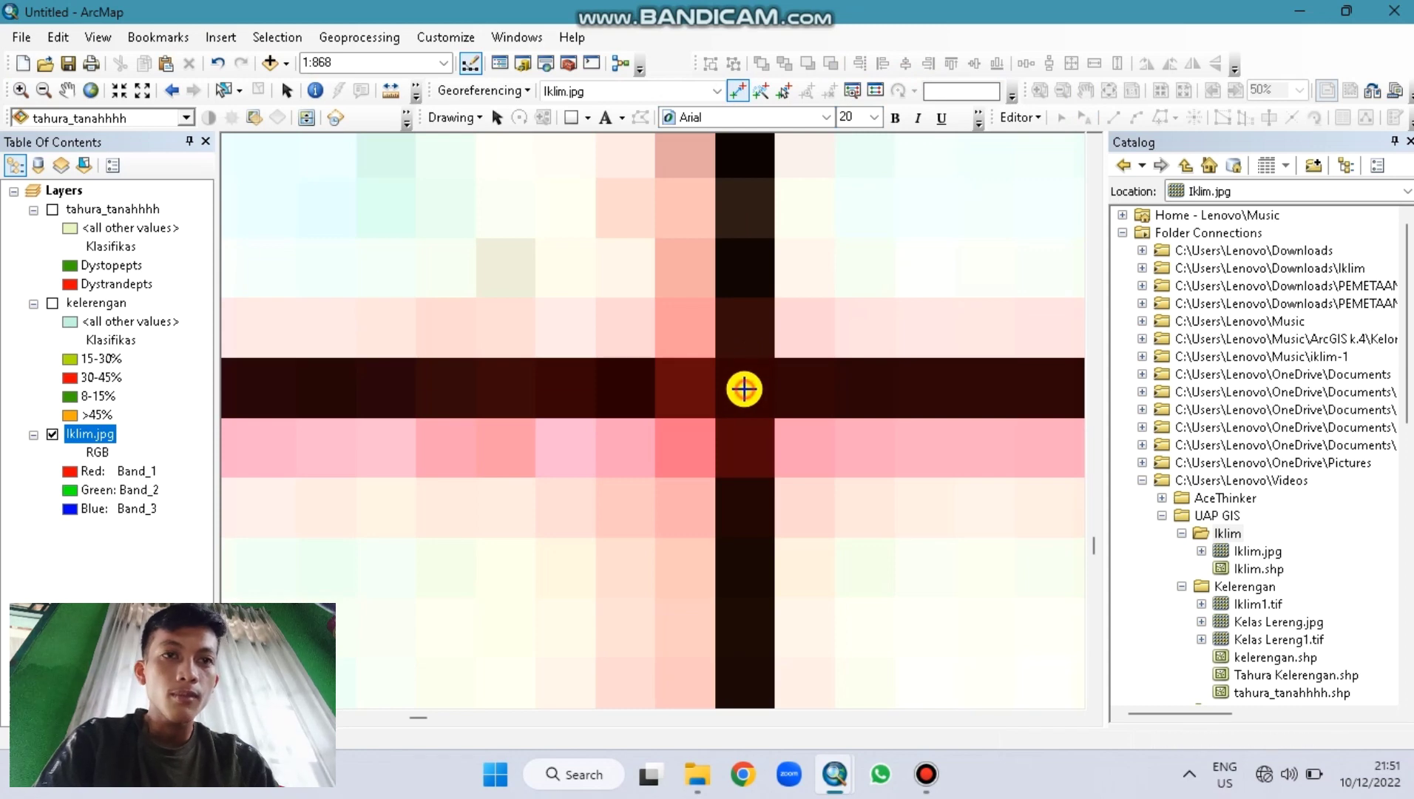
{"action": "right_click", "coordinate": [747, 396]}
{"action": "left_click", "coordinate": [768, 404]}
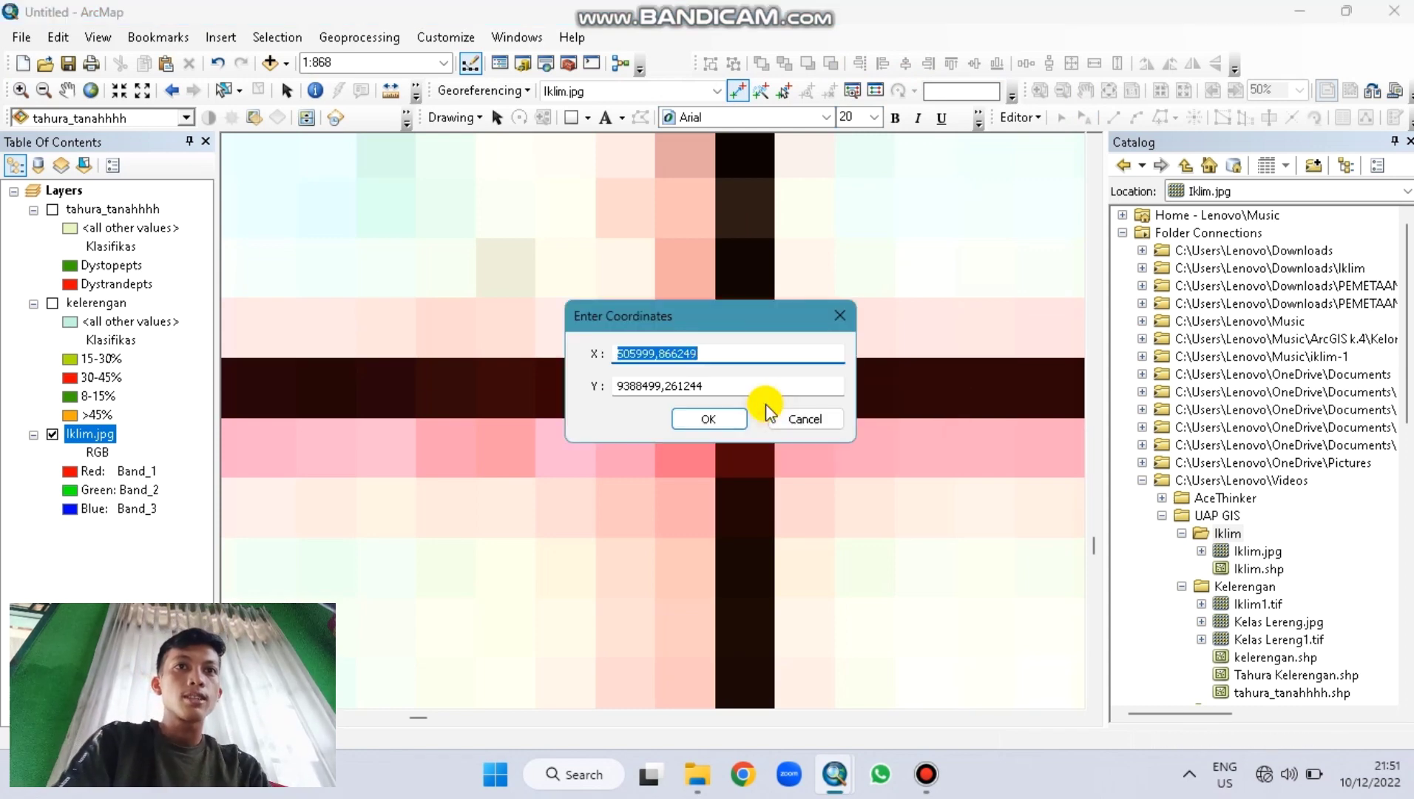
{"action": "type", "text": "506000"}
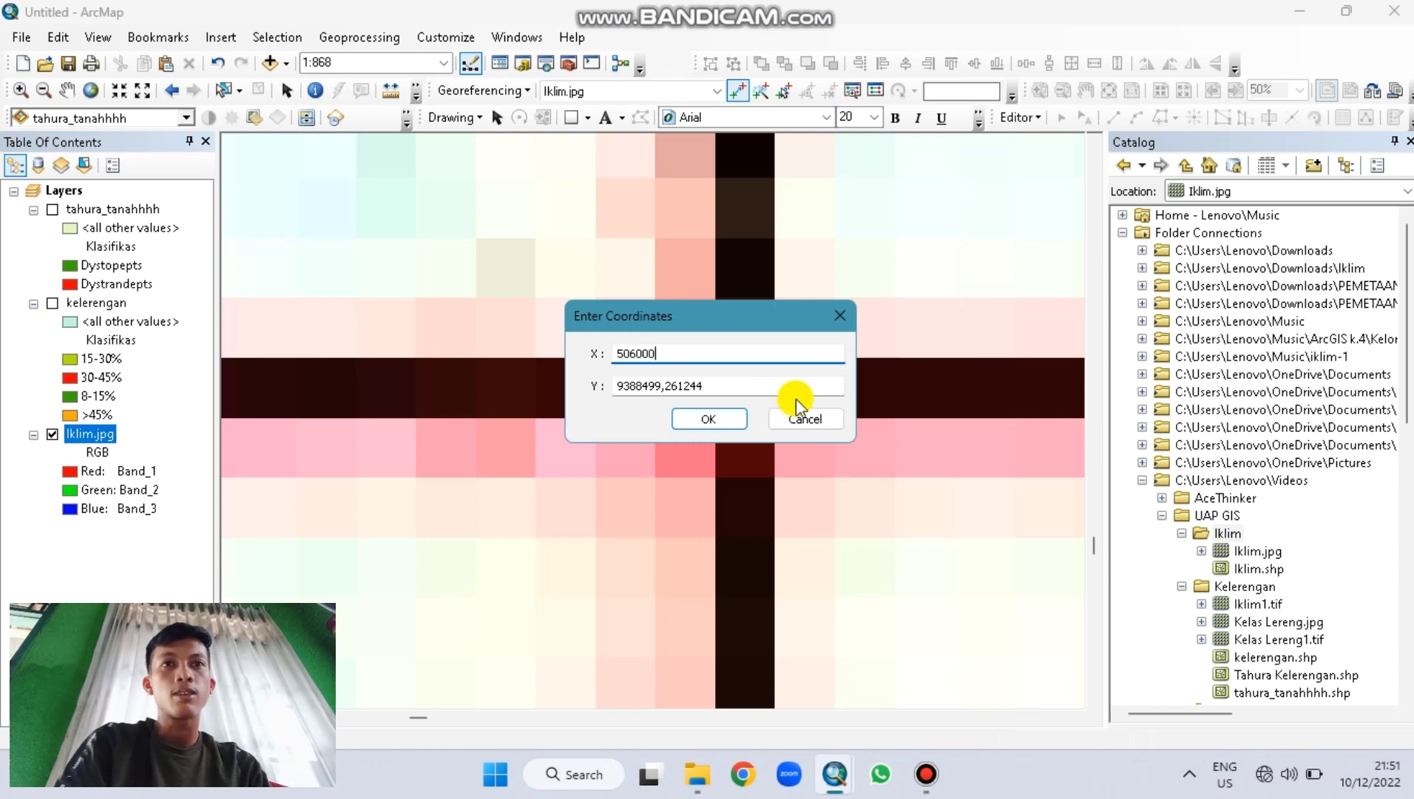
{"action": "double_click", "coordinate": [736, 383]}
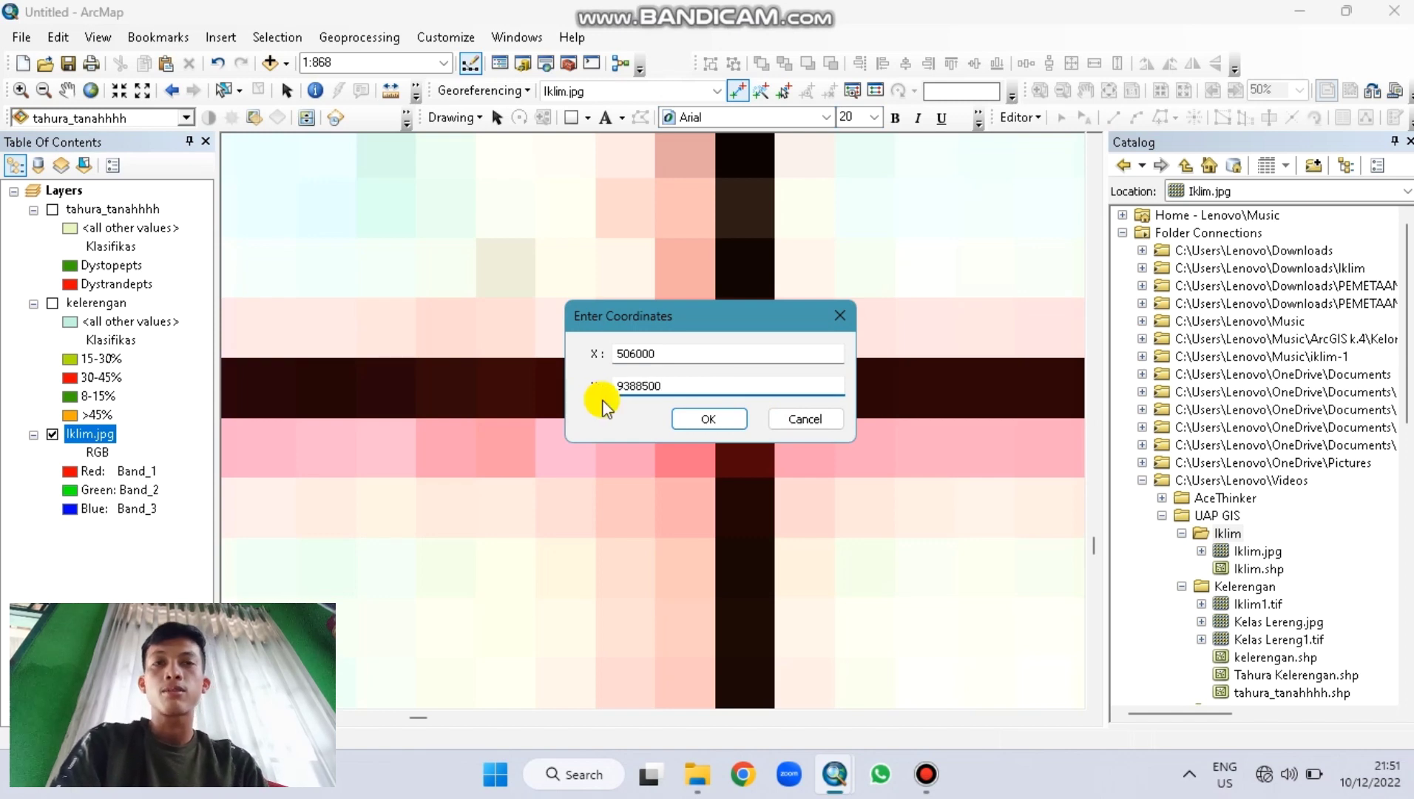
{"action": "left_click", "coordinate": [696, 419]}
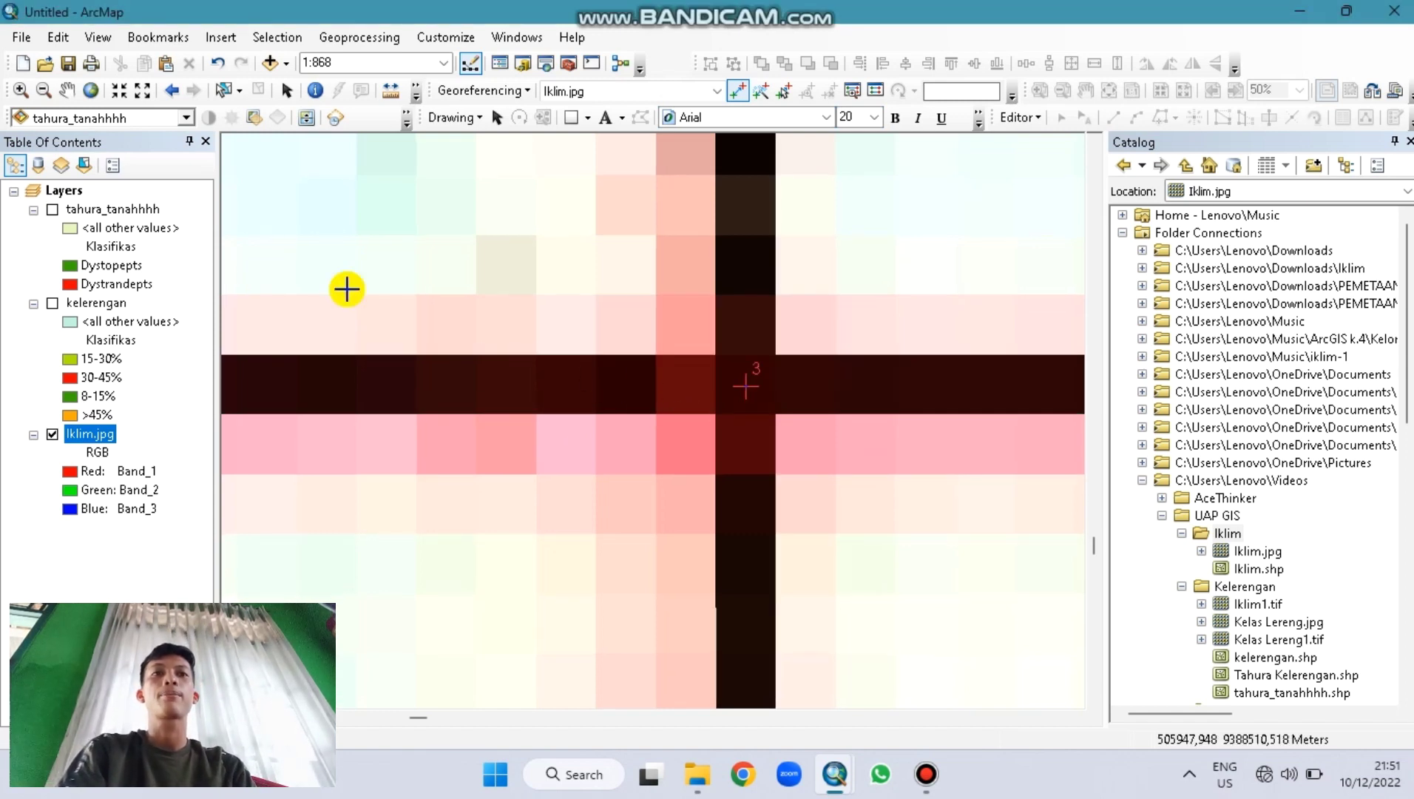
Step: From full extent, zoom closely onto the lower-right grid-line crossing
{"action": "left_click", "coordinate": [90, 90]}
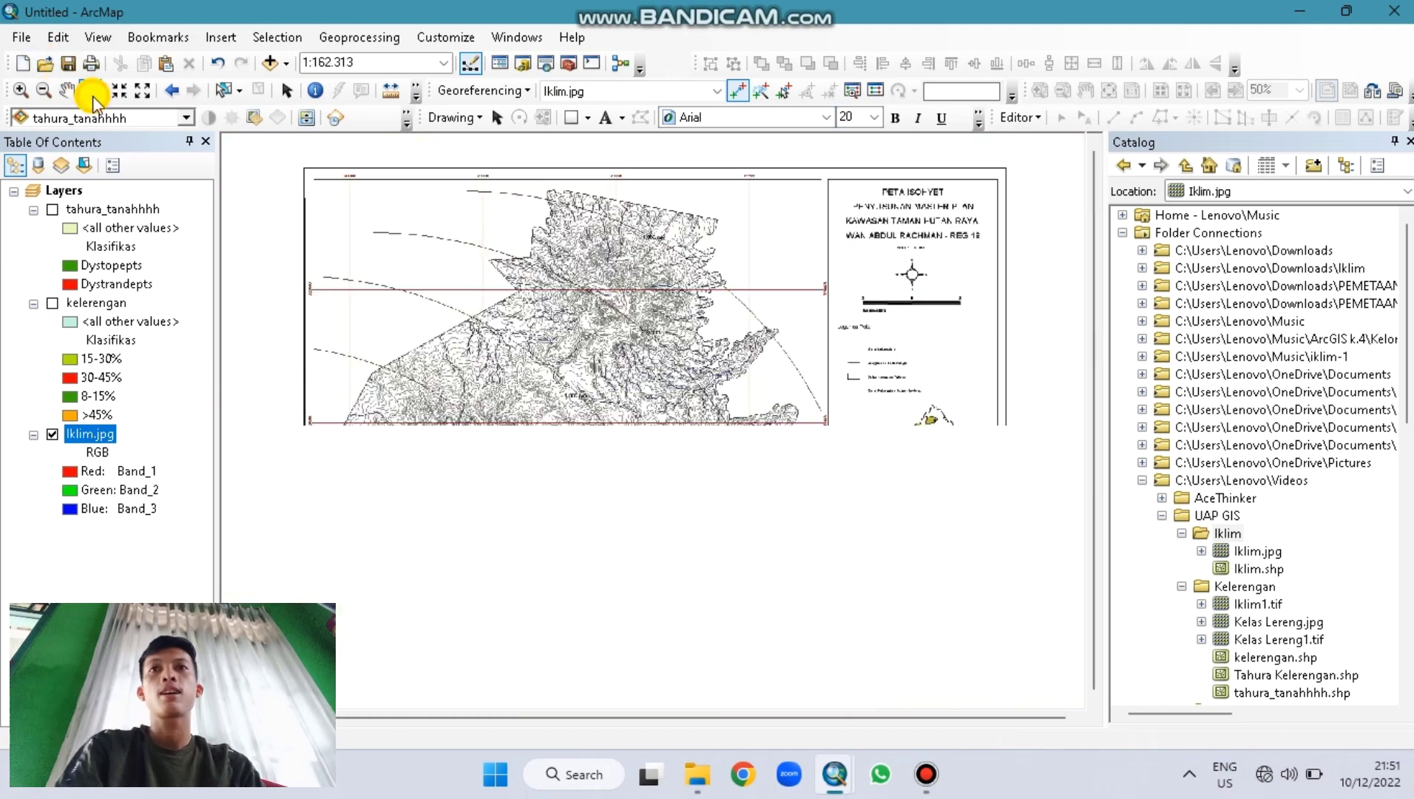
{"action": "left_click", "coordinate": [25, 90]}
{"action": "left_click", "coordinate": [747, 557]}
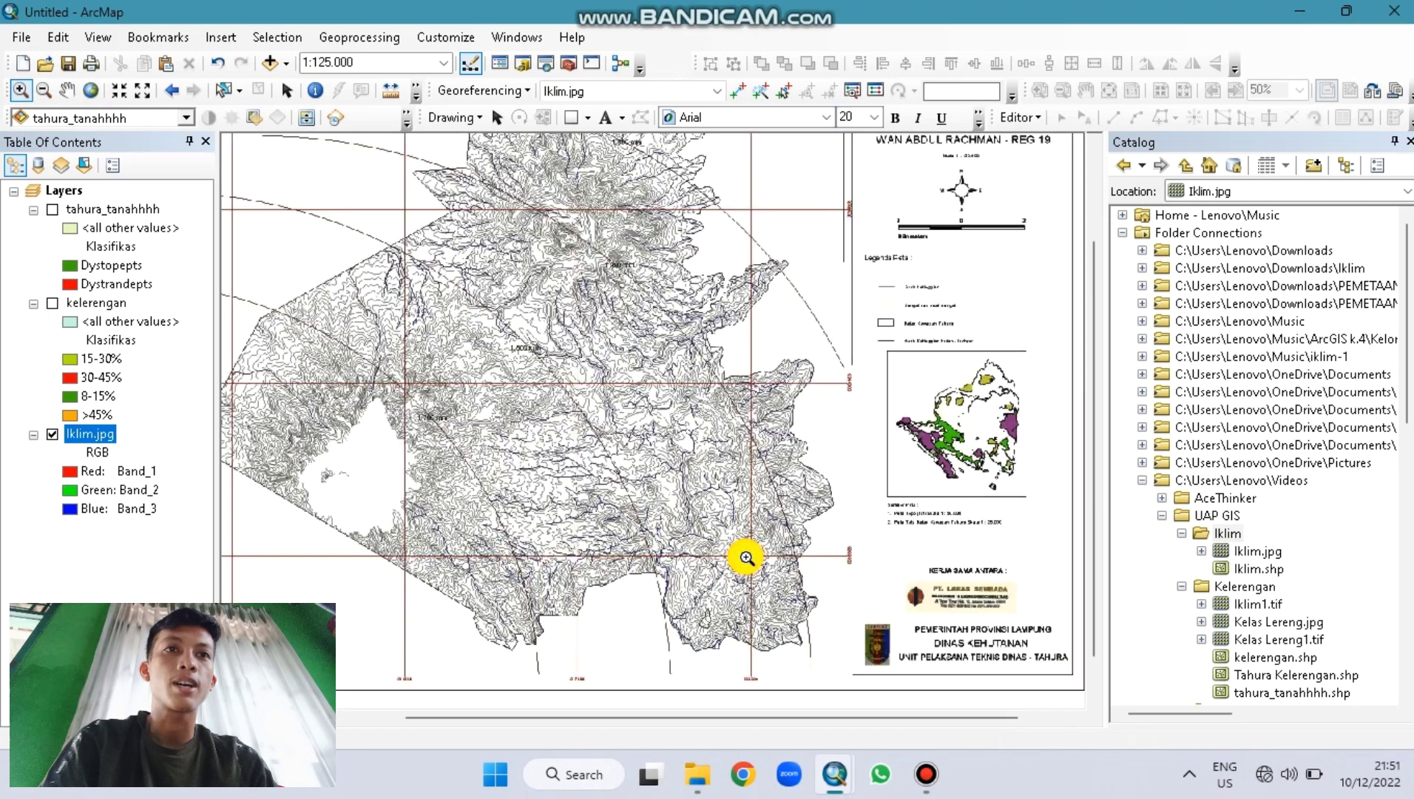
{"action": "left_click", "coordinate": [747, 556]}
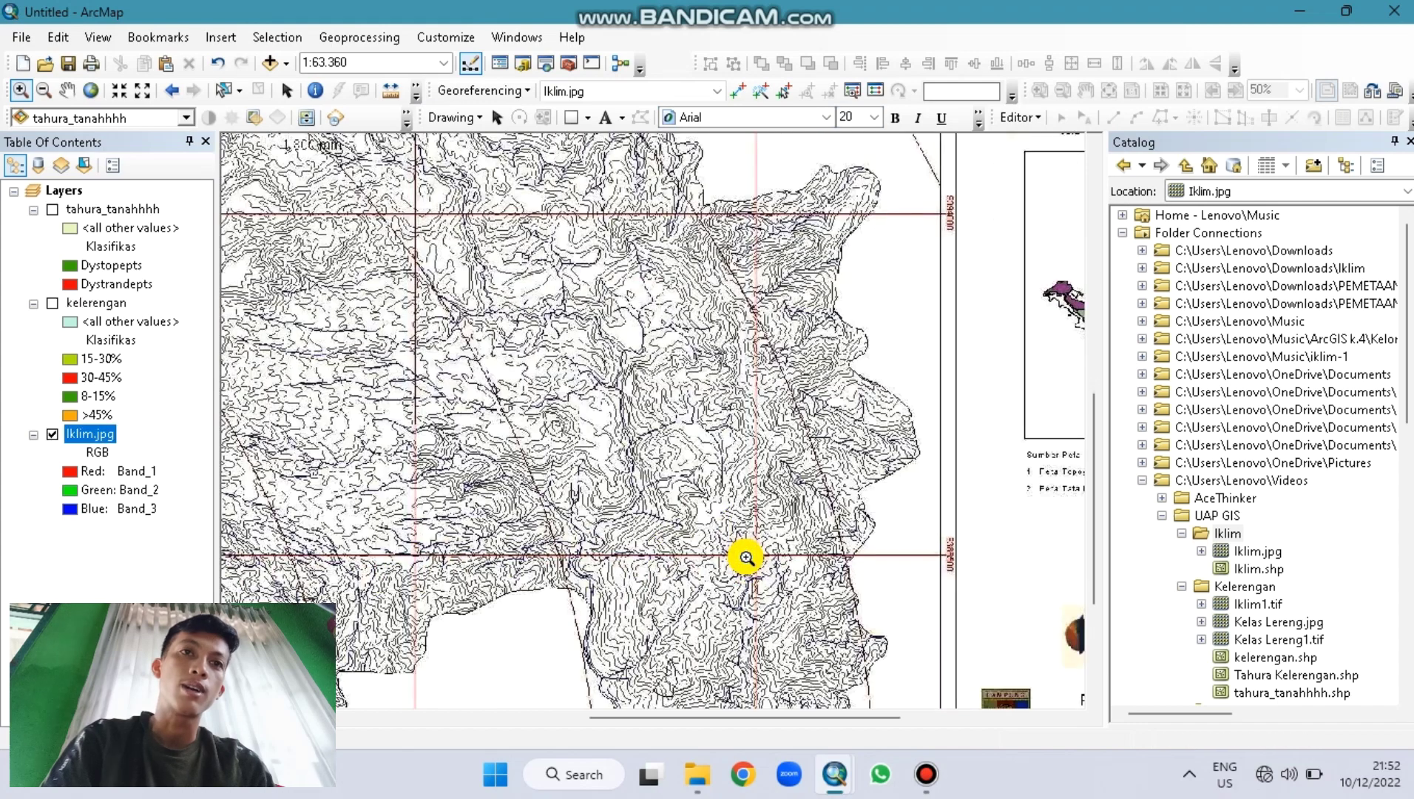
{"action": "scroll", "coordinate": [747, 557], "scroll_direction": "down", "scroll_amount": 1}
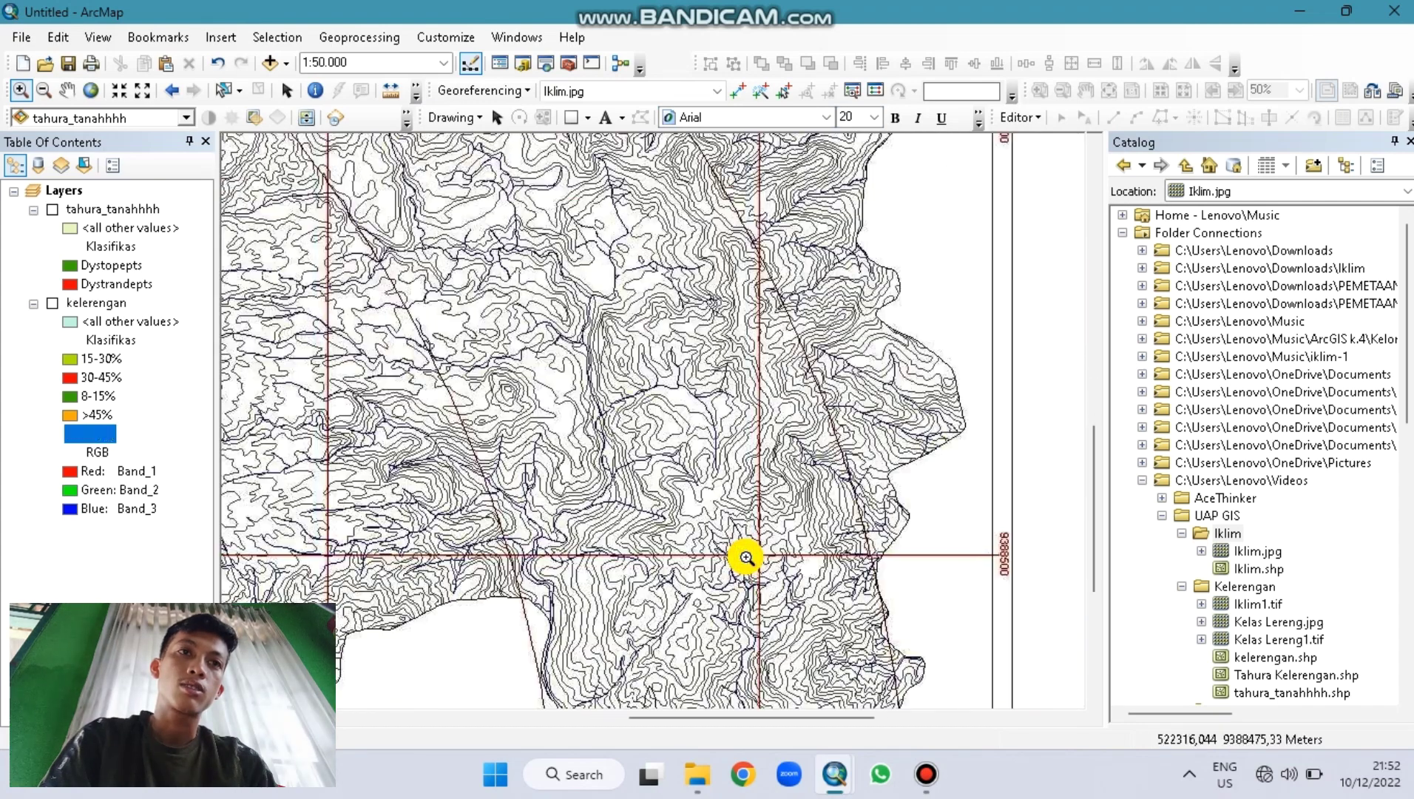
{"action": "scroll", "coordinate": [746, 557], "scroll_direction": "down", "scroll_amount": 1}
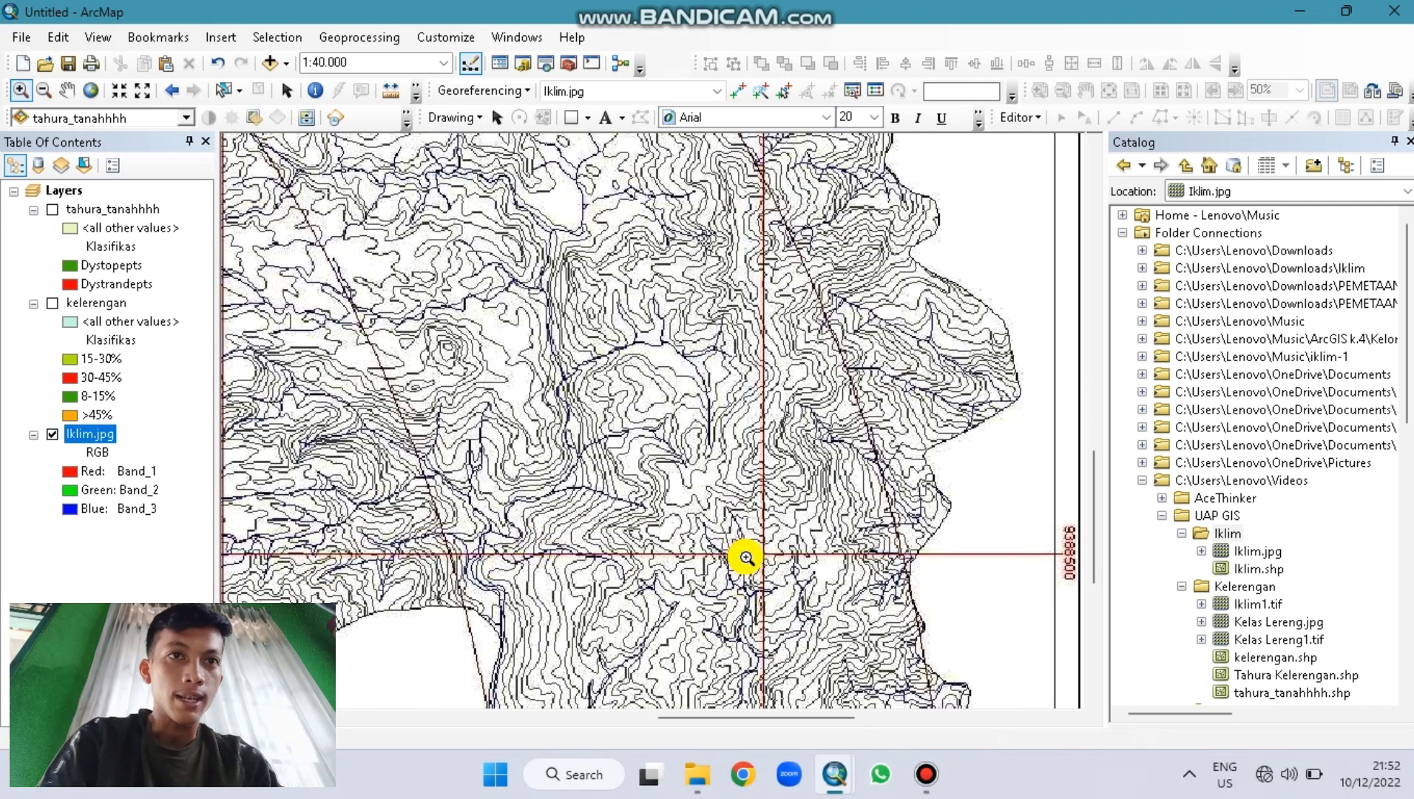
{"action": "scroll", "coordinate": [746, 556], "scroll_direction": "down", "scroll_amount": 1}
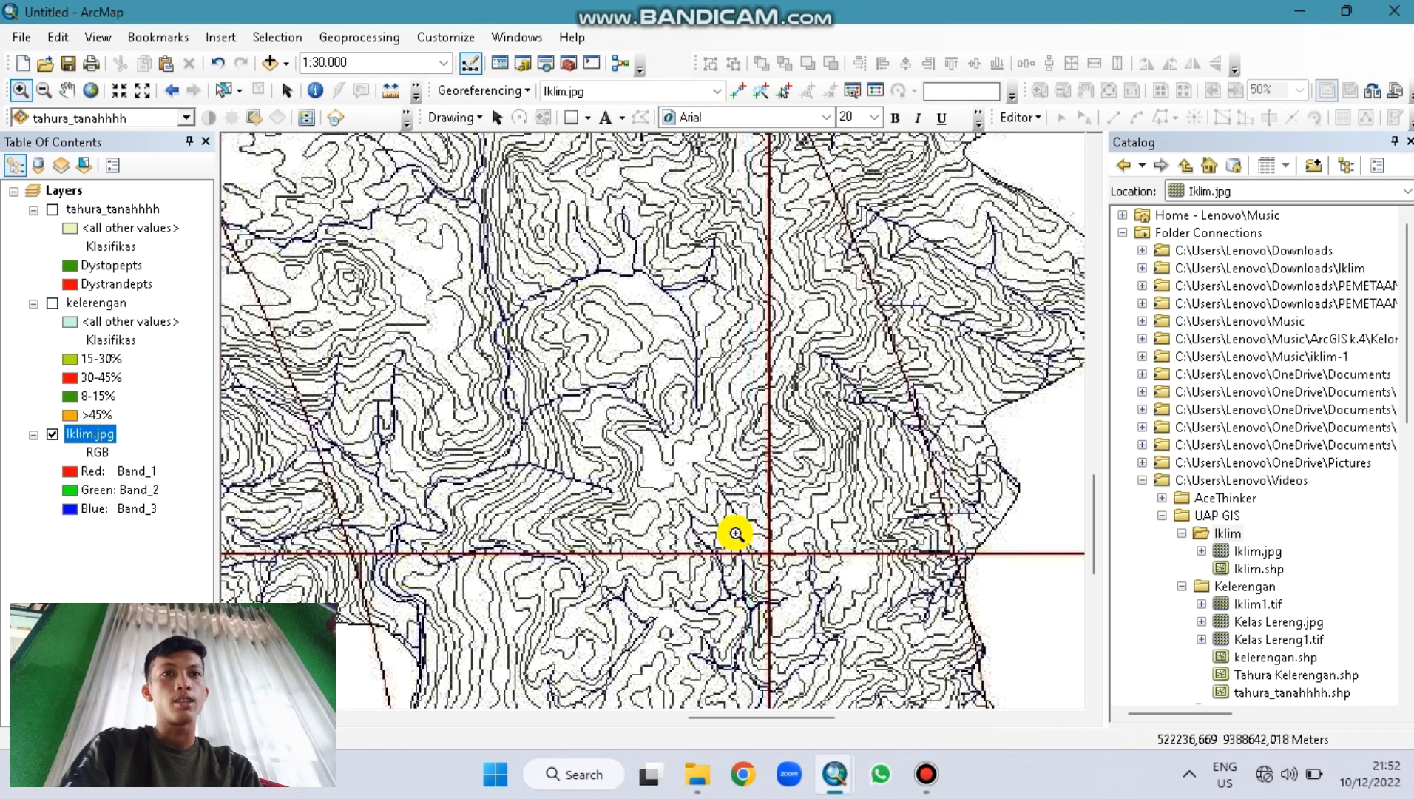
{"action": "scroll", "coordinate": [775, 560], "scroll_direction": "down", "scroll_amount": 9}
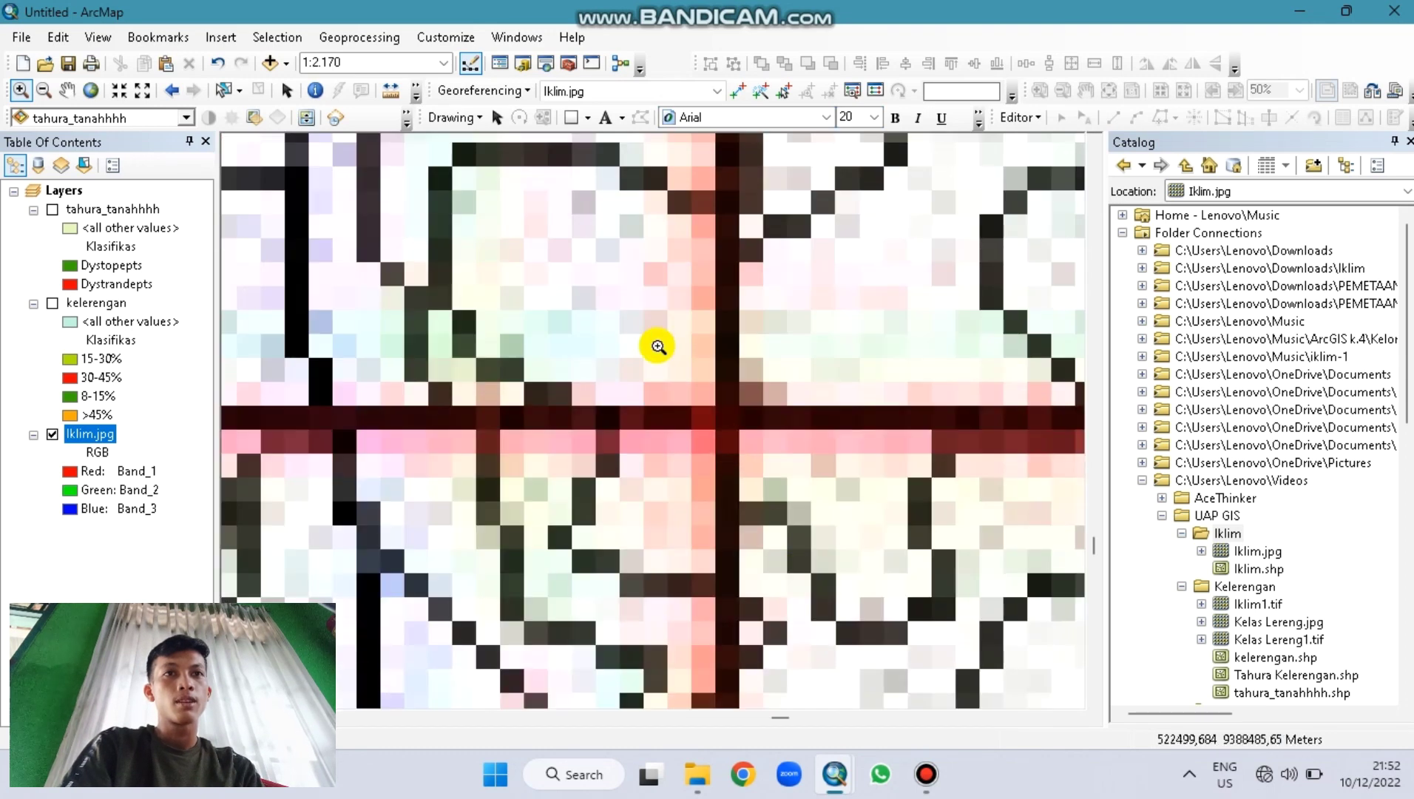
Step: Place control point 4 at X 522500, Y 9388500 and view the full map
{"action": "left_click", "coordinate": [737, 90]}
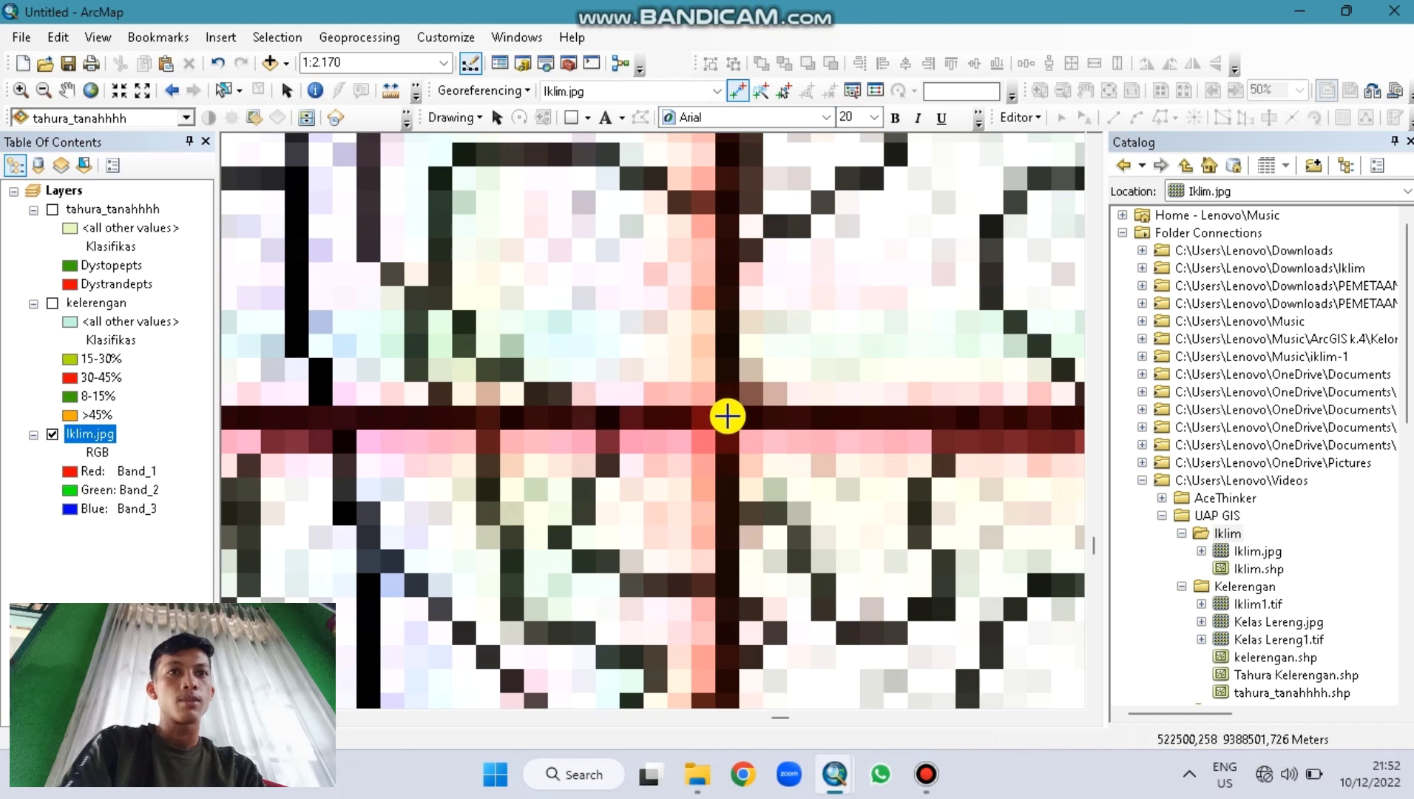
{"action": "right_click", "coordinate": [726, 416]}
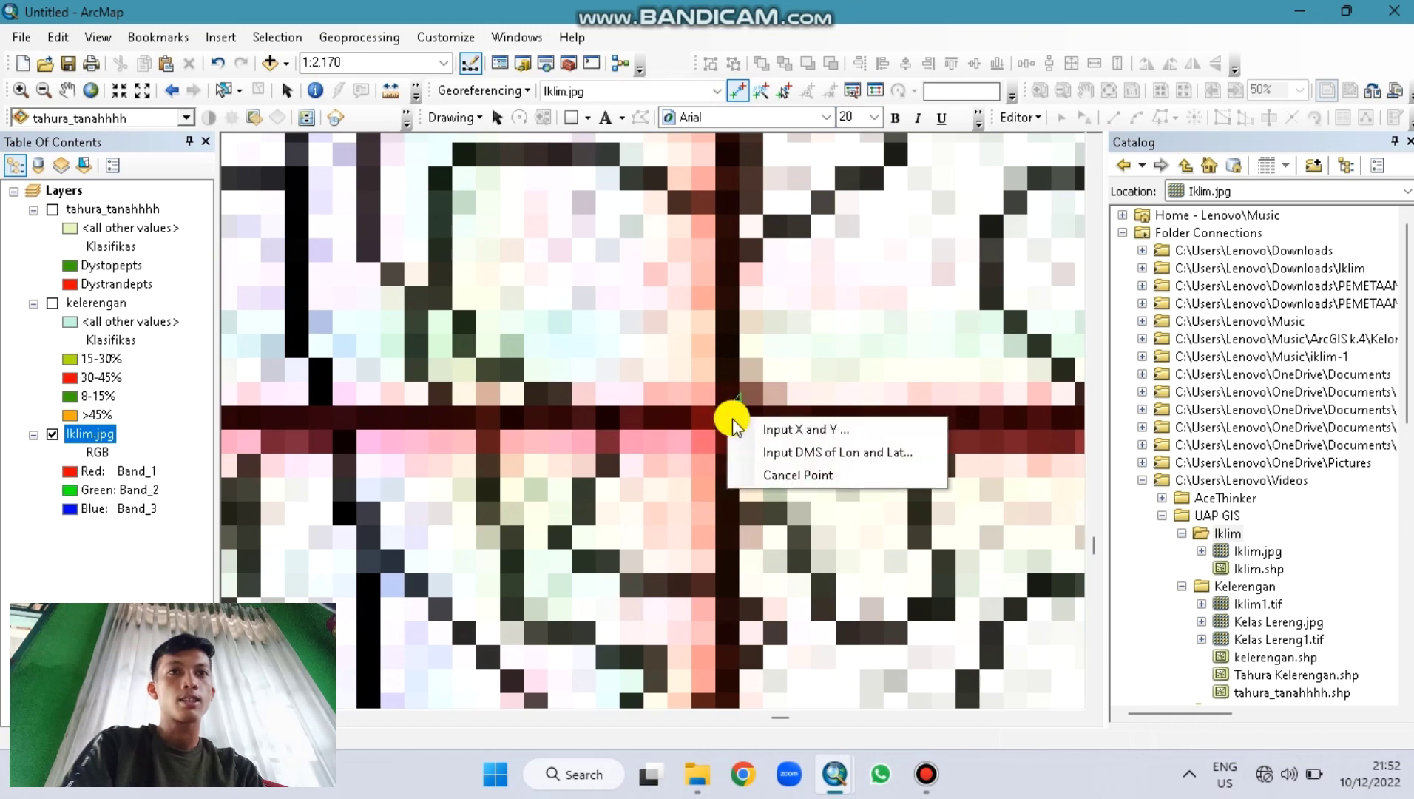
{"action": "left_click", "coordinate": [758, 424]}
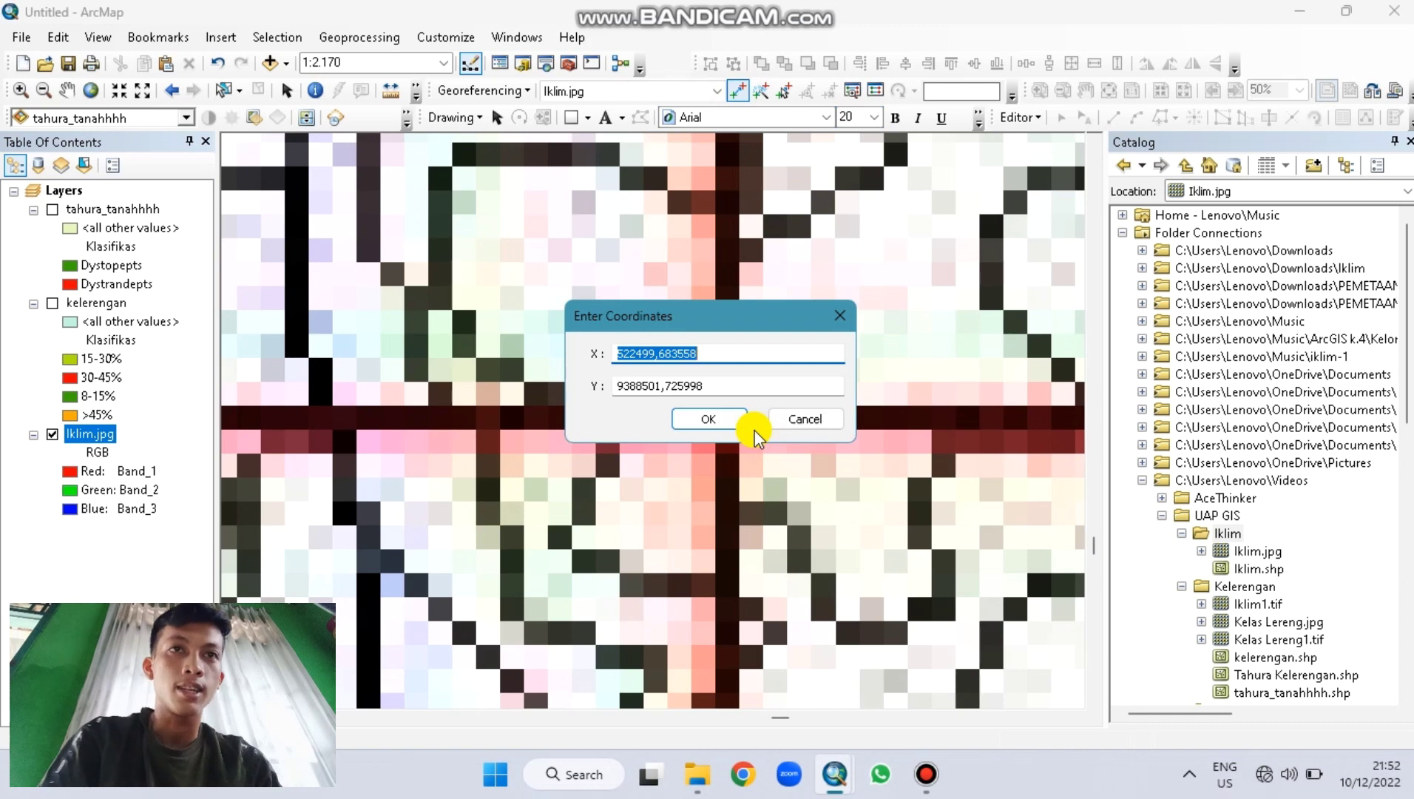
{"action": "type", "text": "522500"}
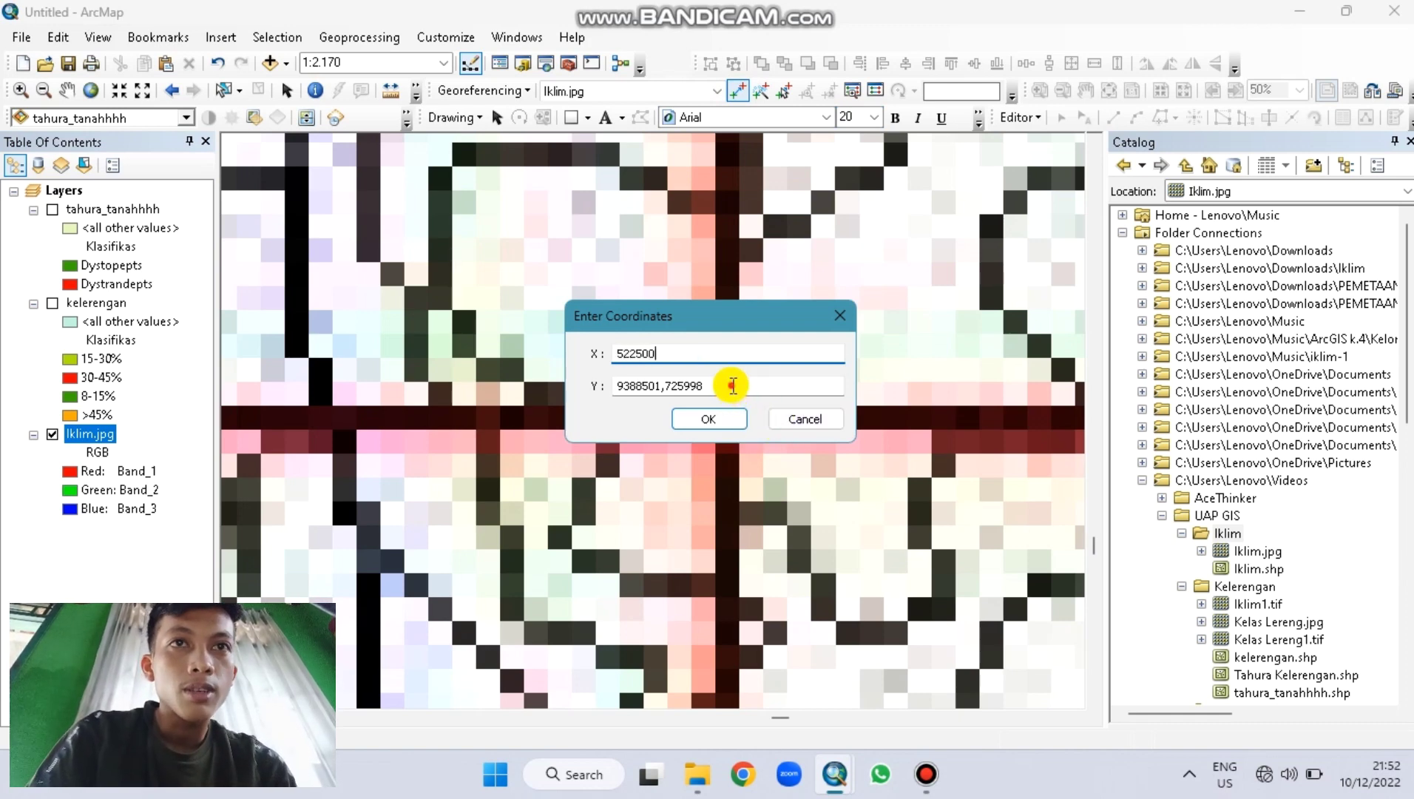
{"action": "double_click", "coordinate": [732, 385]}
{"action": "type", "text": "9388500"}
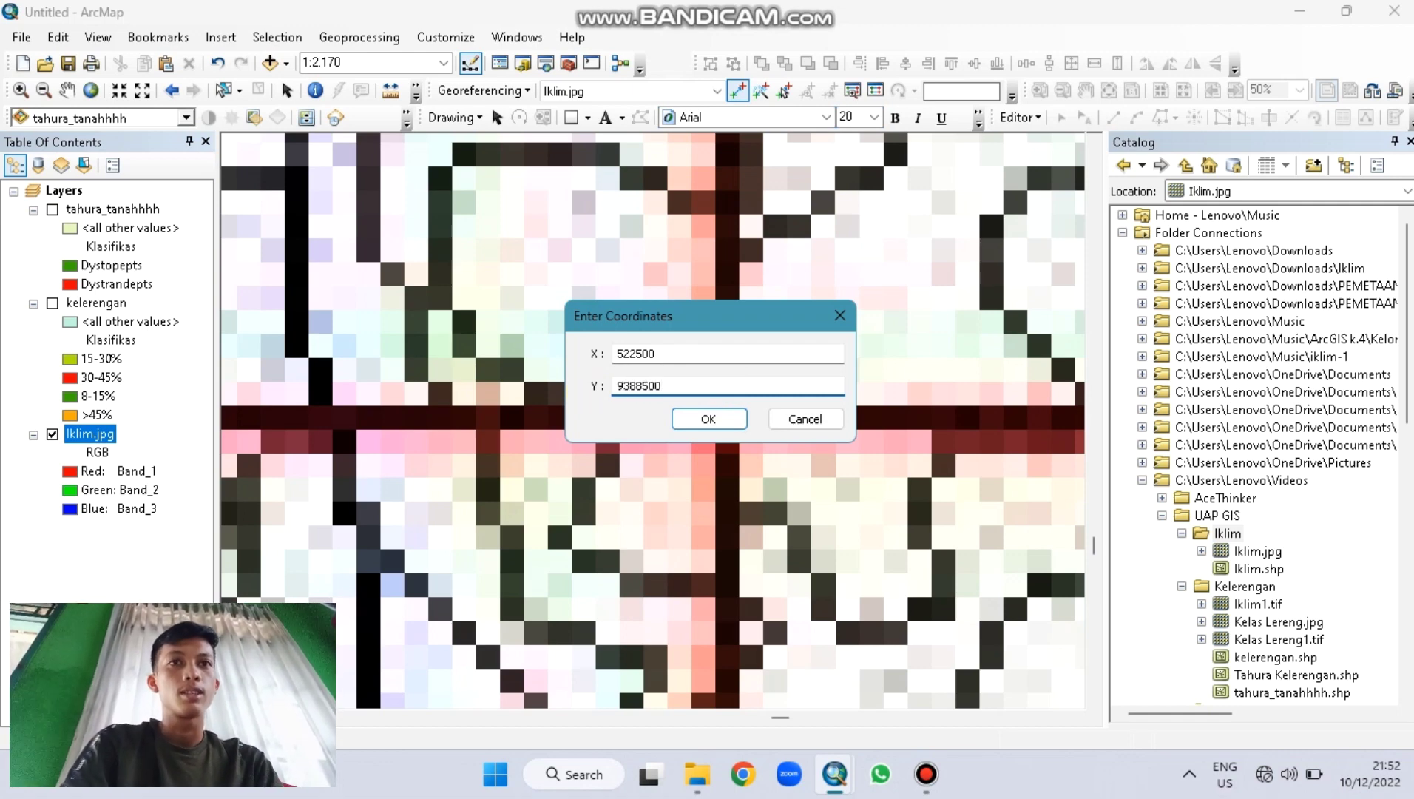
{"action": "left_click", "coordinate": [719, 419]}
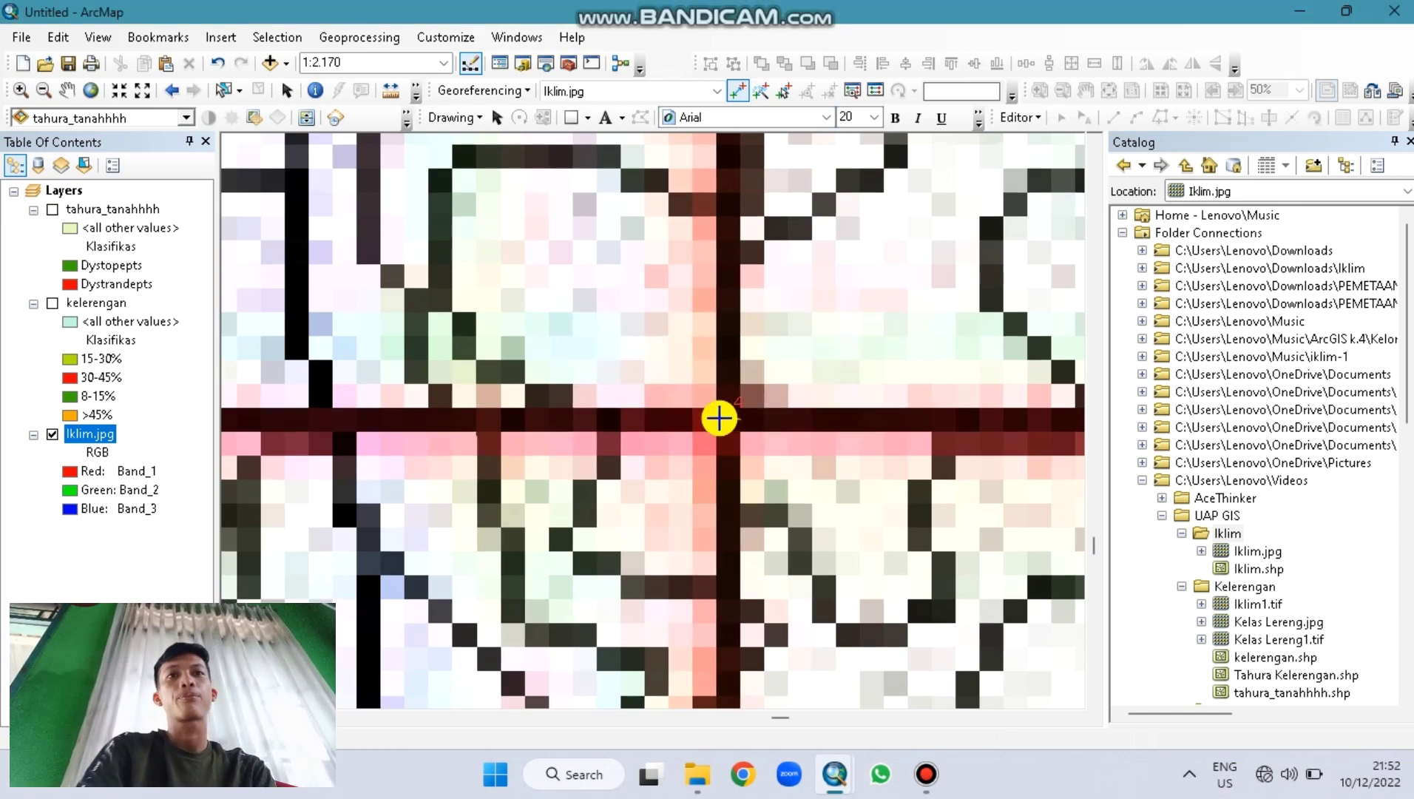
{"action": "left_click", "coordinate": [90, 90]}
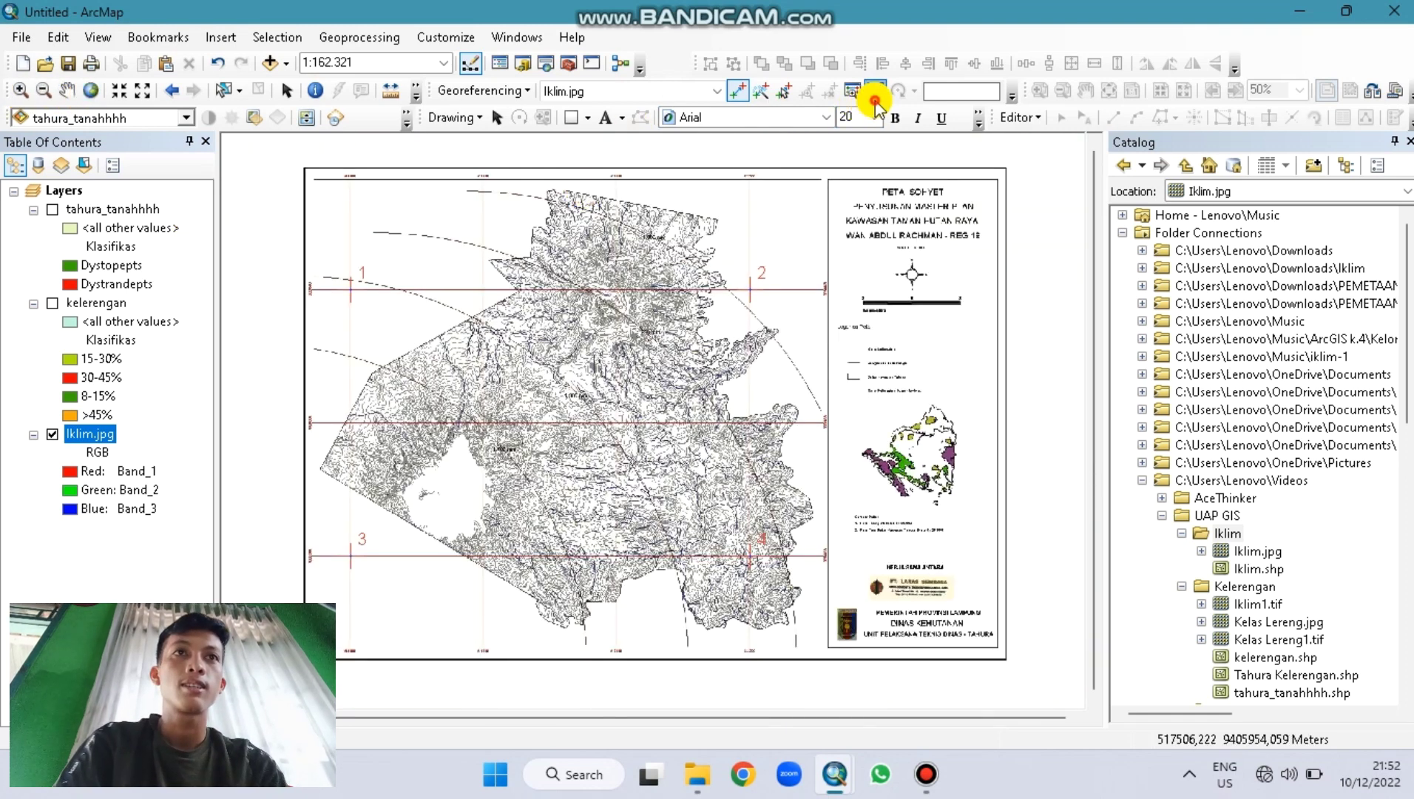
Step: Save the four control-point links to the text file 'data iklim' and close the link table
{"action": "left_click", "coordinate": [875, 95]}
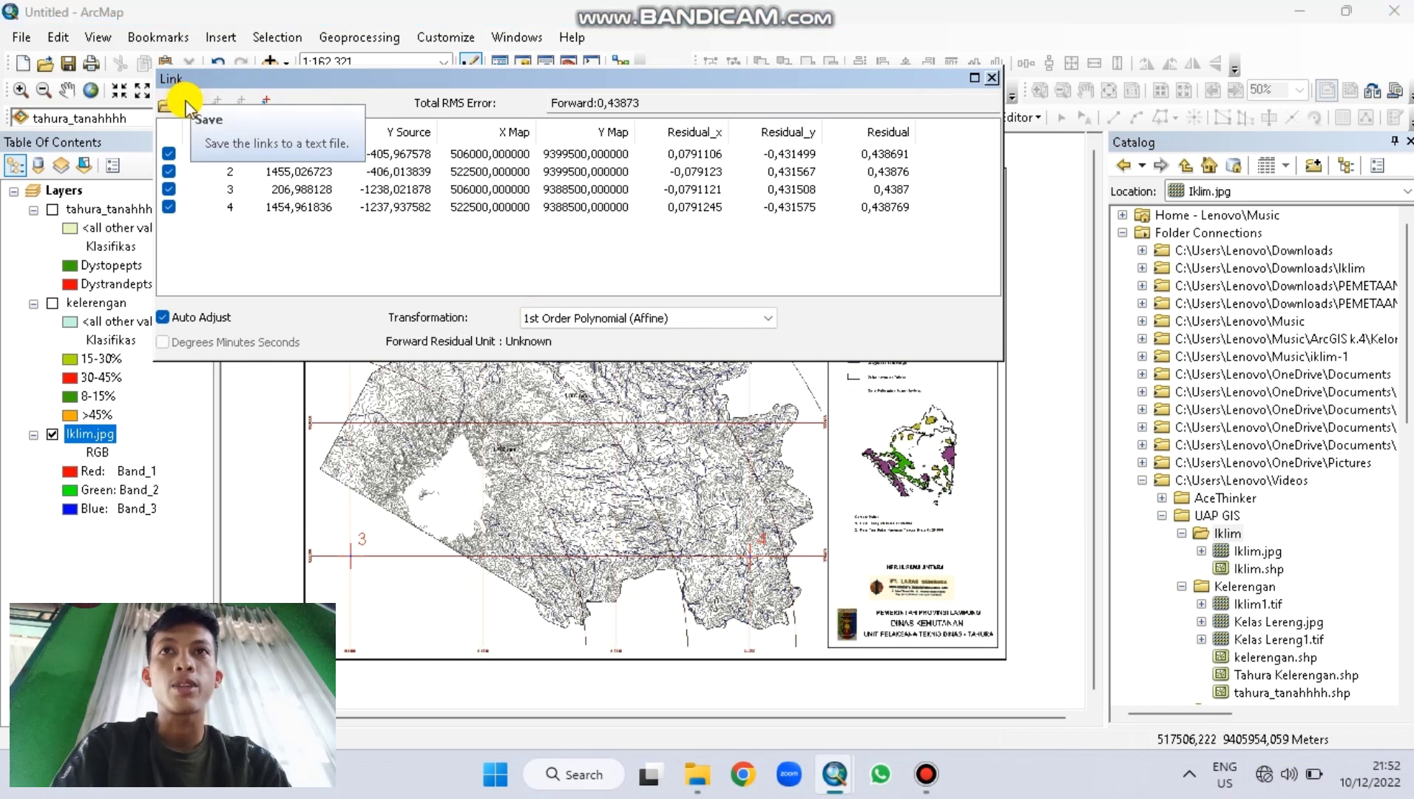
{"action": "left_click", "coordinate": [190, 104]}
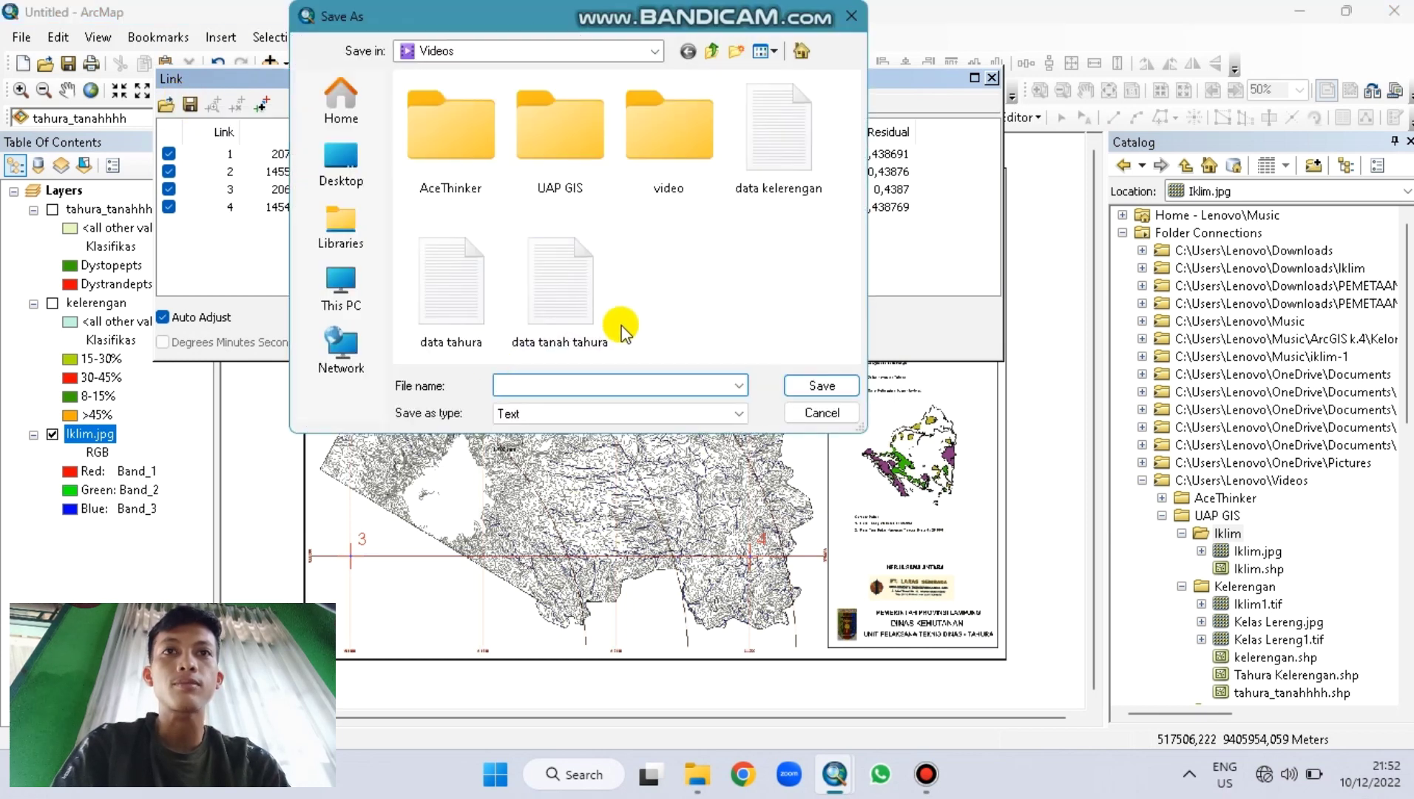
{"action": "type", "text": "data "}
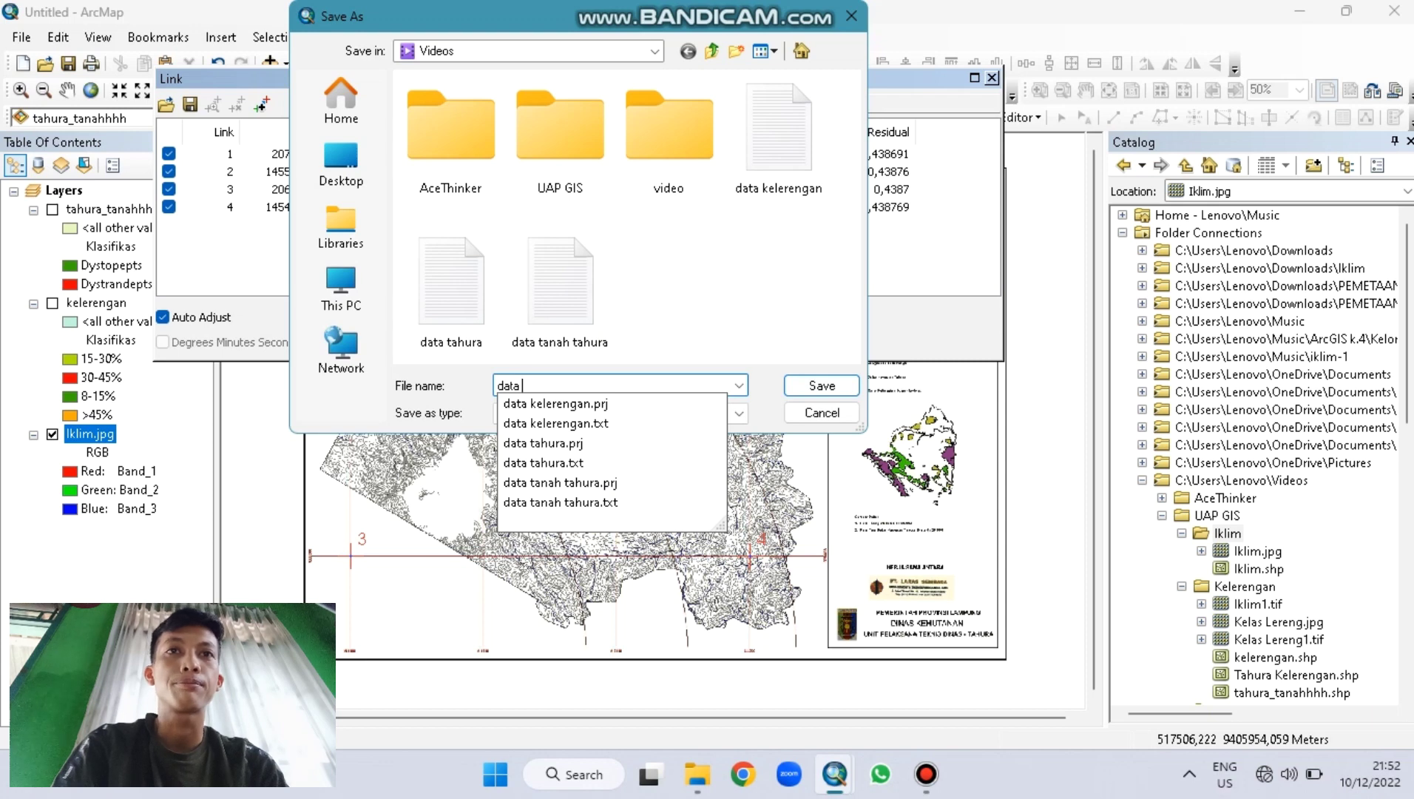
{"action": "type", "text": "iklim"}
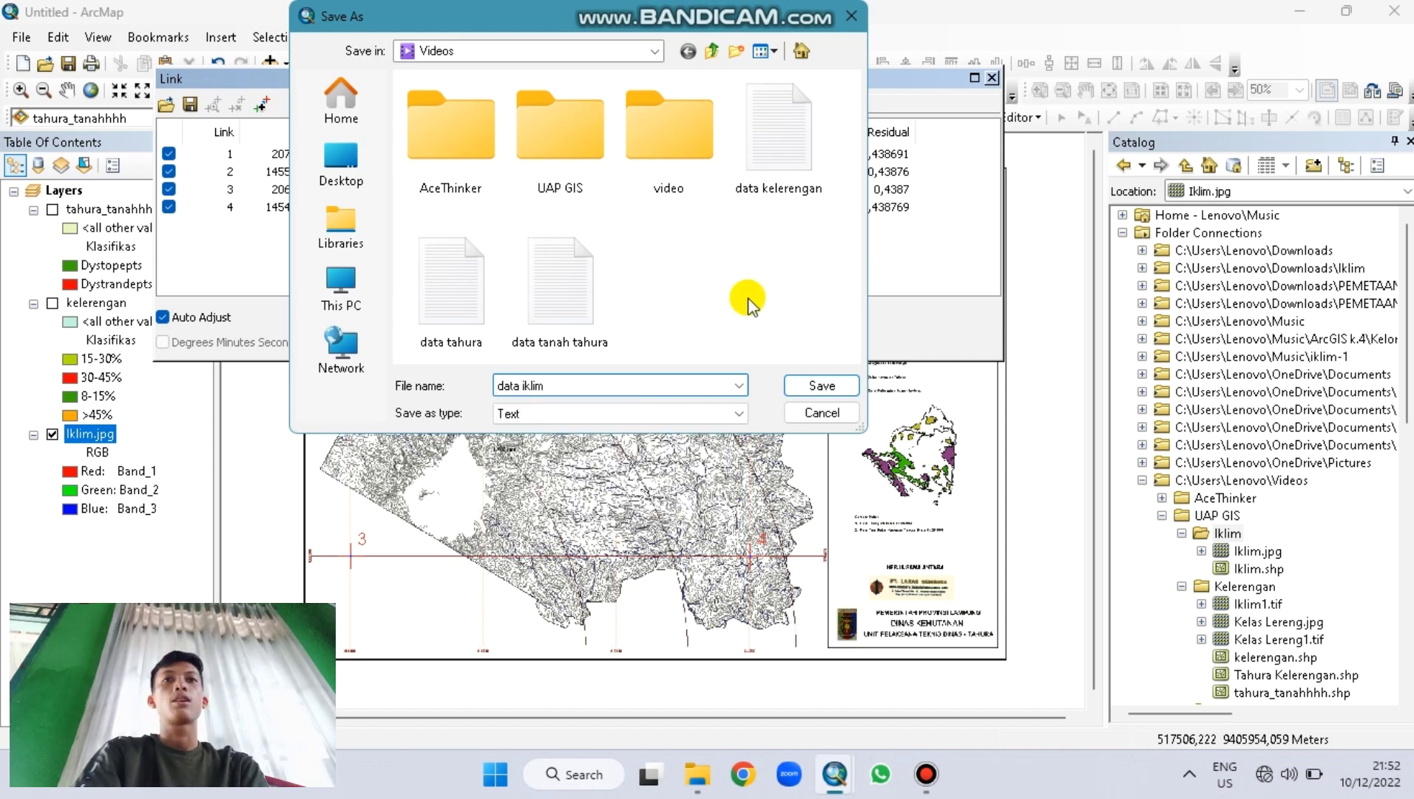
{"action": "left_click", "coordinate": [820, 384]}
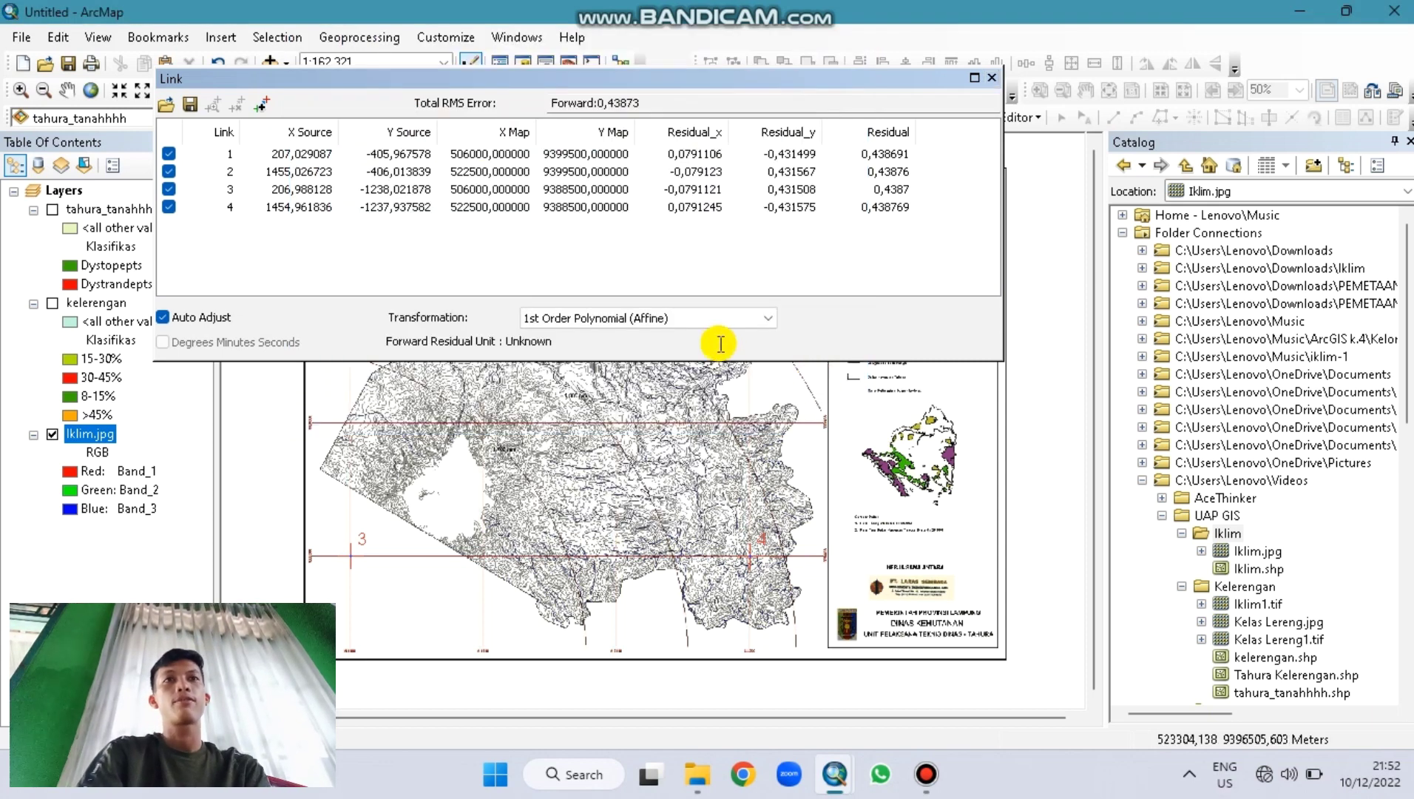
{"action": "left_click", "coordinate": [990, 85]}
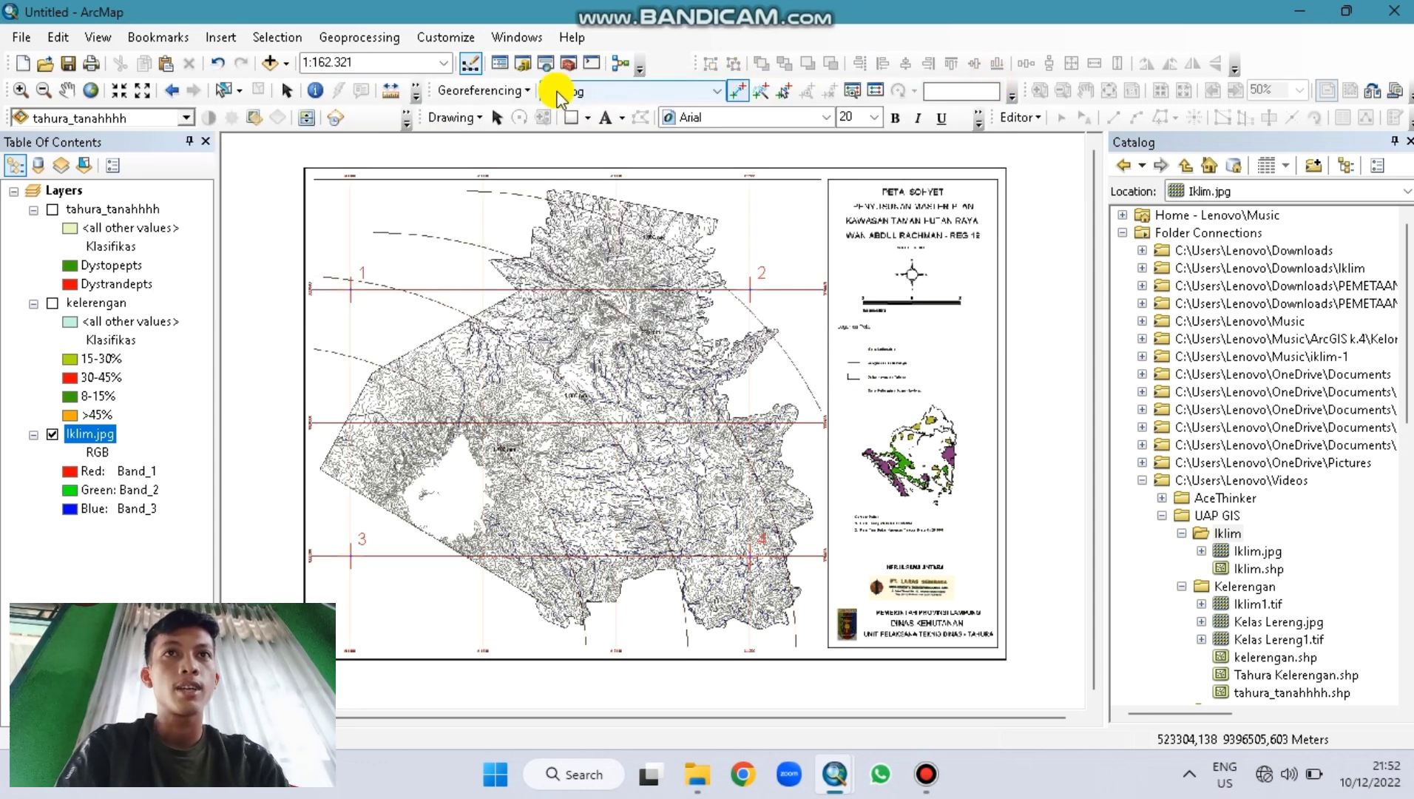
{"action": "left_click", "coordinate": [527, 90]}
Step: Run Update Georeferencing on the Iklim.jpg scan, then dismiss the Editor menu
{"action": "left_click", "coordinate": [533, 115]}
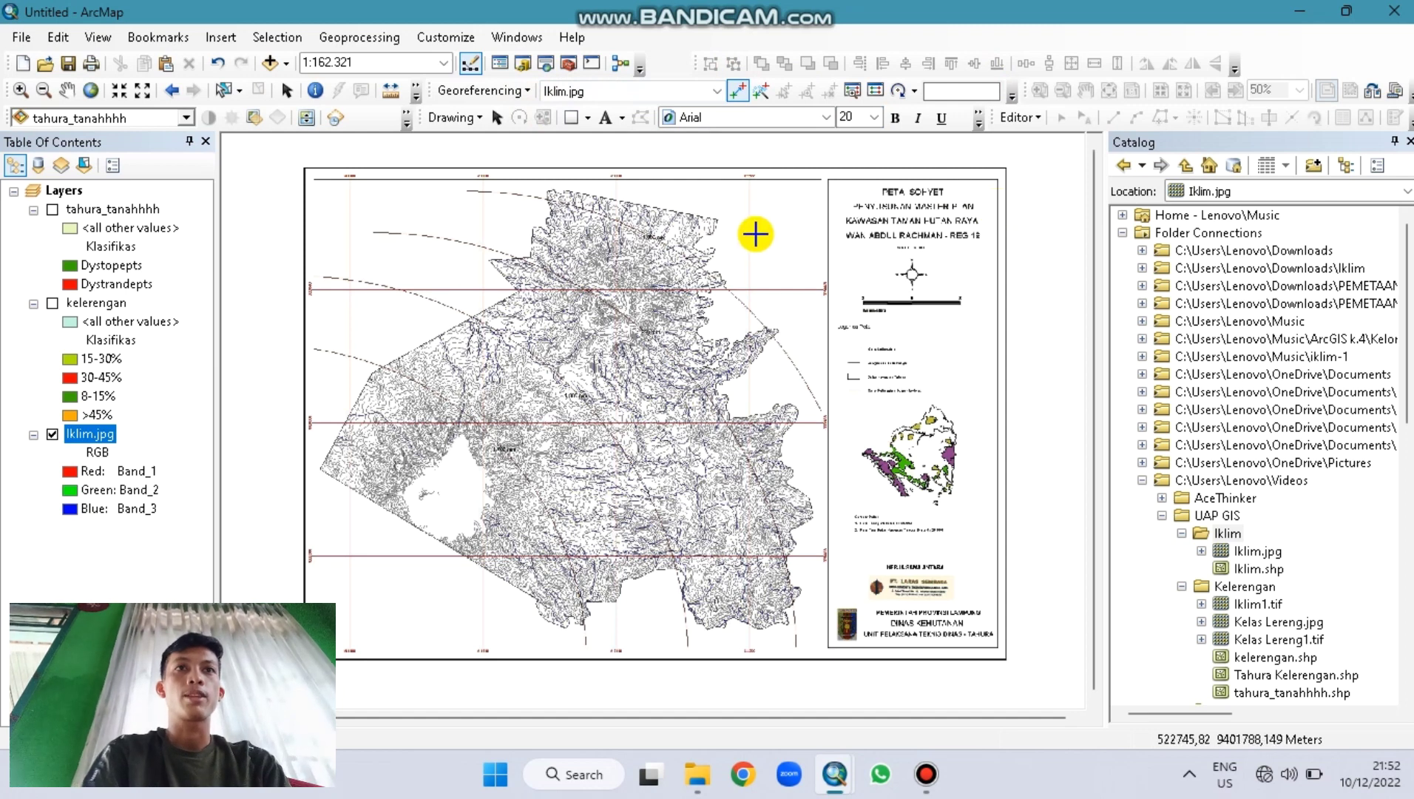
{"action": "left_click", "coordinate": [1036, 119]}
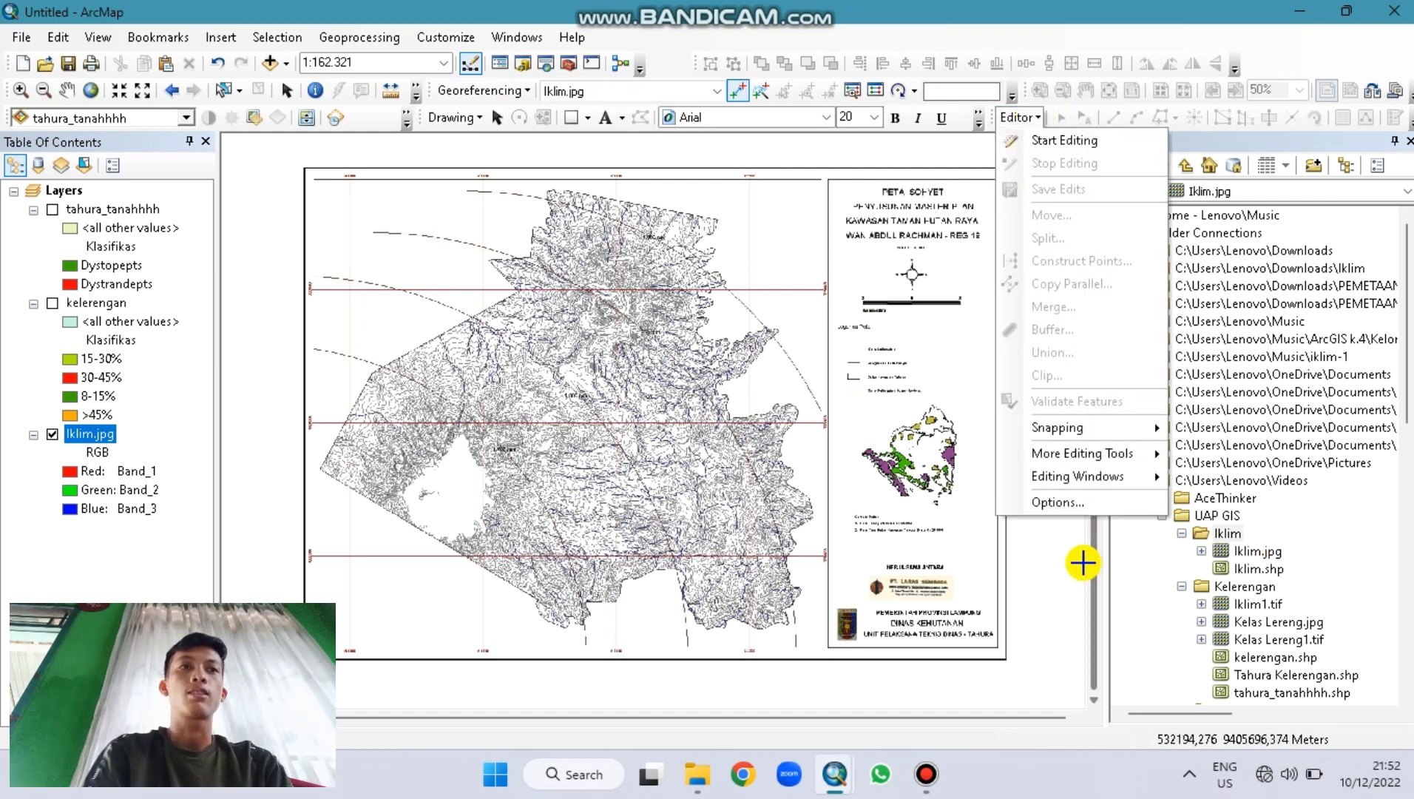
{"action": "left_click", "coordinate": [1006, 114]}
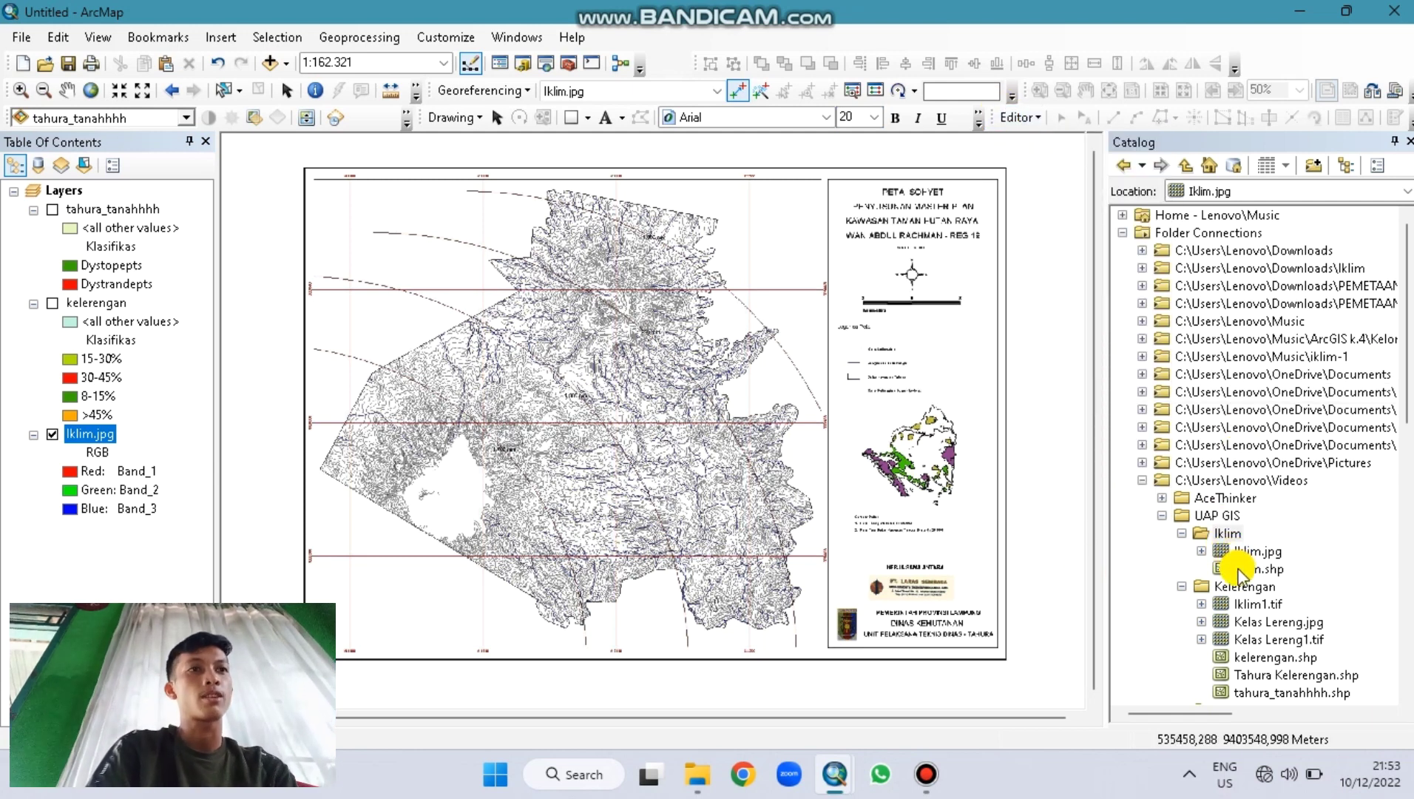
Step: Add Iklim.shp and symbolize it with no fill and a red outline of width 3
{"action": "mouse_move", "coordinate": [1261, 568]}
{"action": "left_mouse_down"}
{"action": "mouse_move", "coordinate": [1130, 568]}
{"action": "mouse_move", "coordinate": [412, 486]}
{"action": "left_mouse_up"}
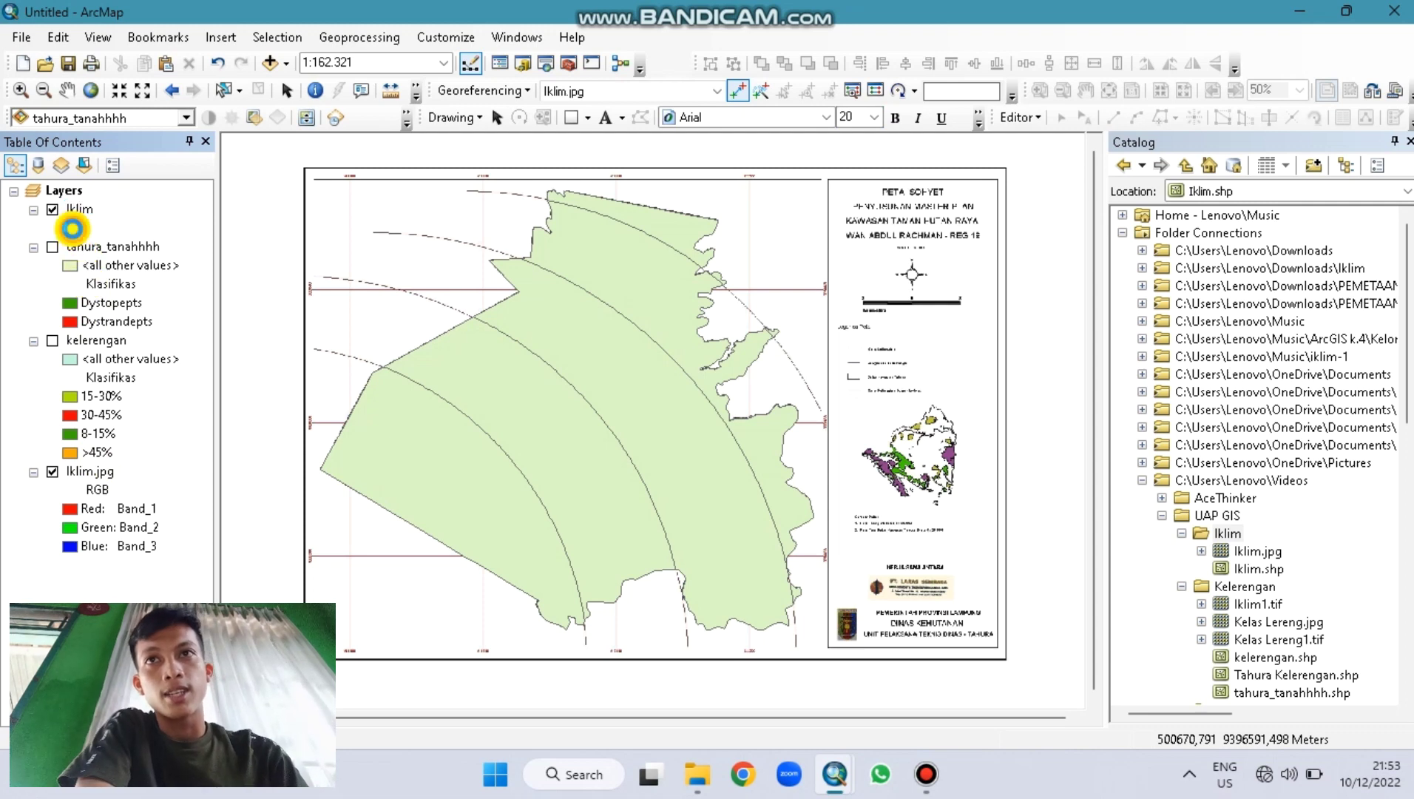
{"action": "left_click", "coordinate": [70, 227]}
{"action": "left_click", "coordinate": [939, 335]}
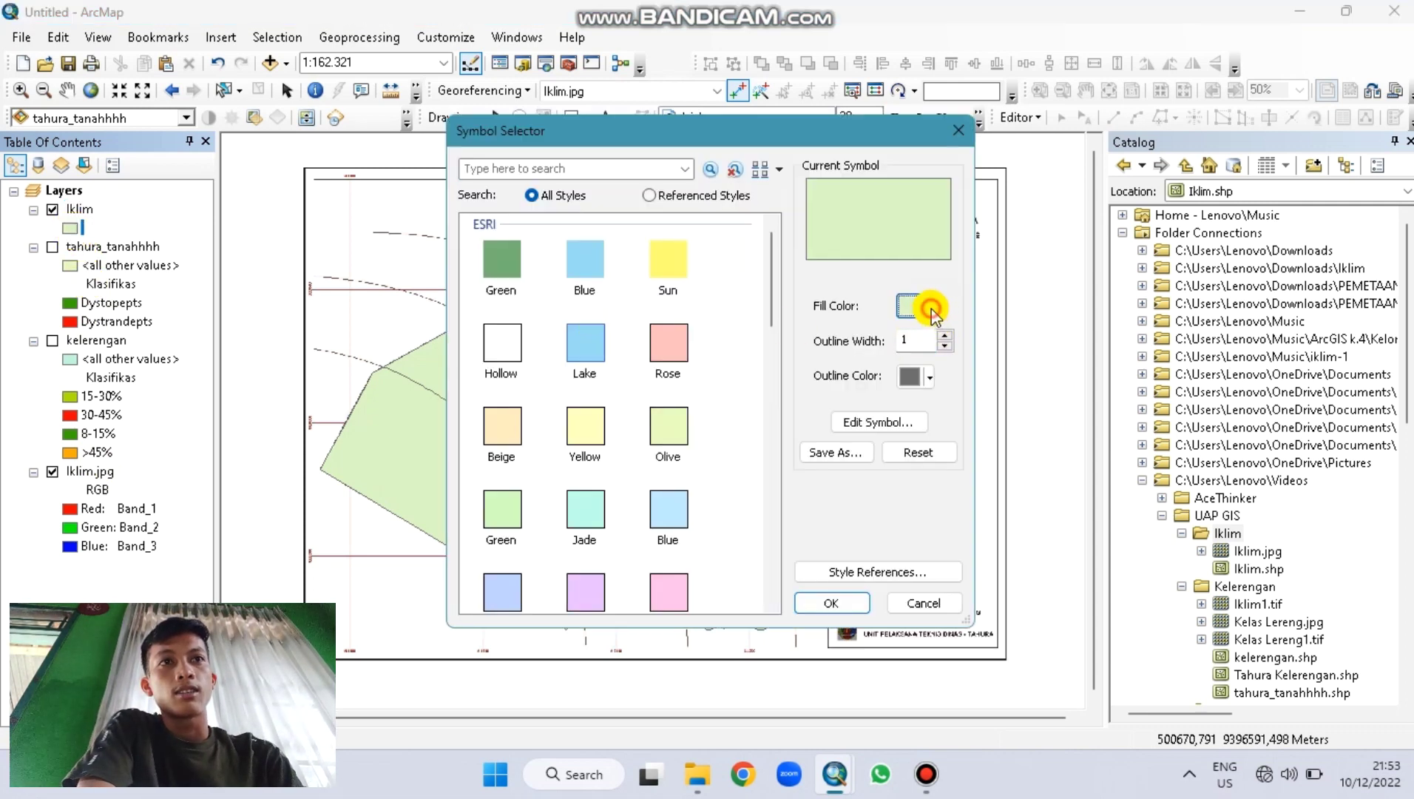
{"action": "left_click", "coordinate": [930, 309]}
{"action": "left_click", "coordinate": [962, 334]}
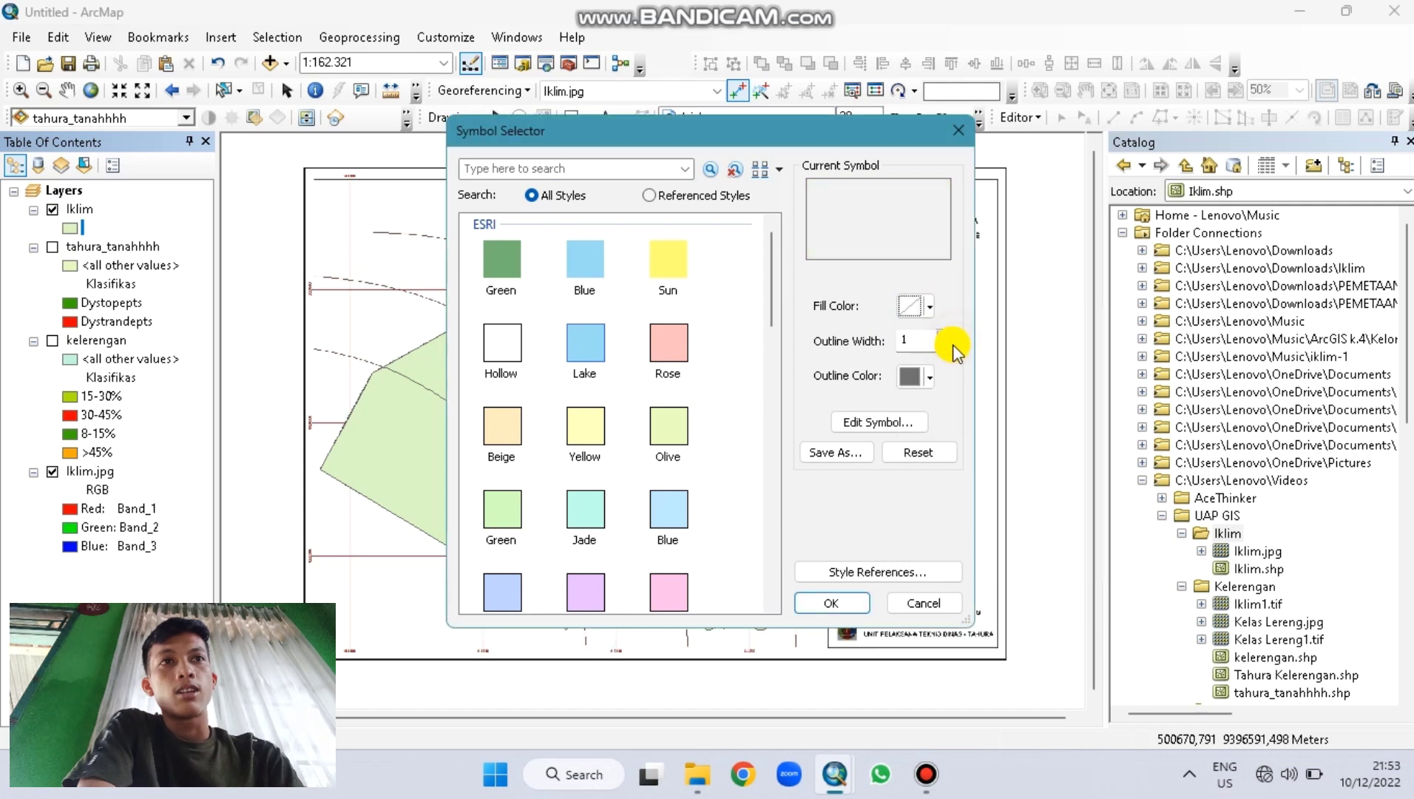
{"action": "left_click", "coordinate": [916, 376]}
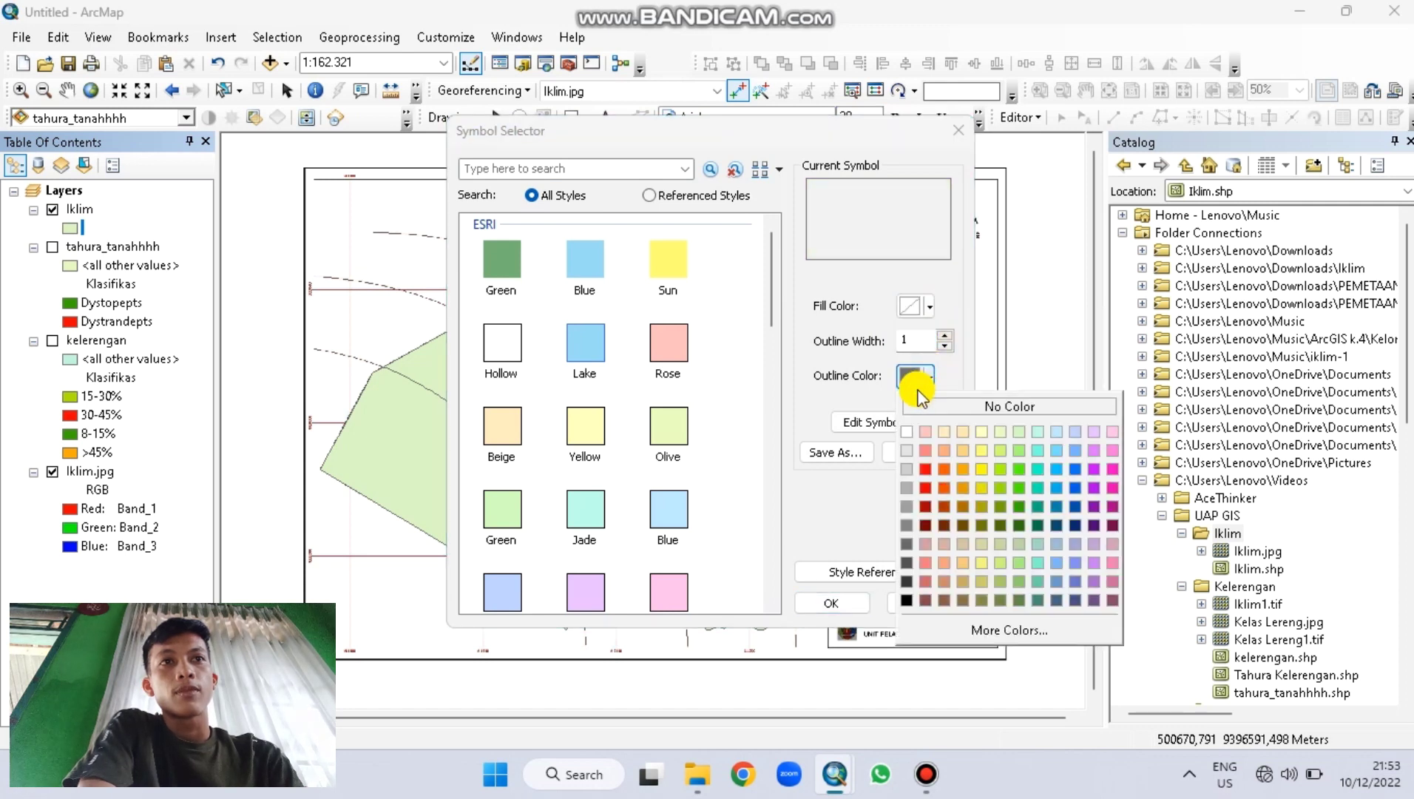
{"action": "left_click", "coordinate": [926, 487]}
{"action": "left_click", "coordinate": [949, 336]}
{"action": "left_click", "coordinate": [949, 337]}
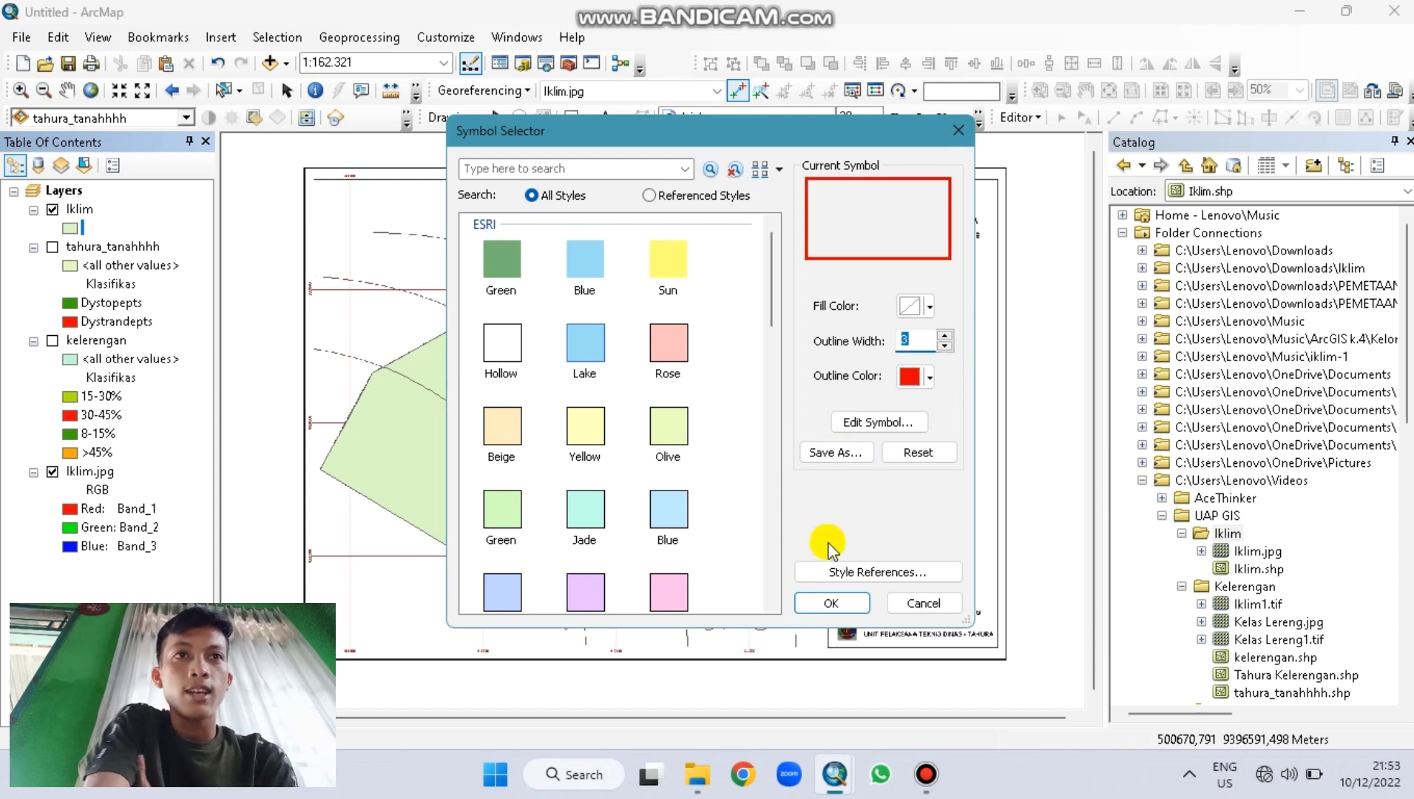
{"action": "left_click", "coordinate": [826, 599]}
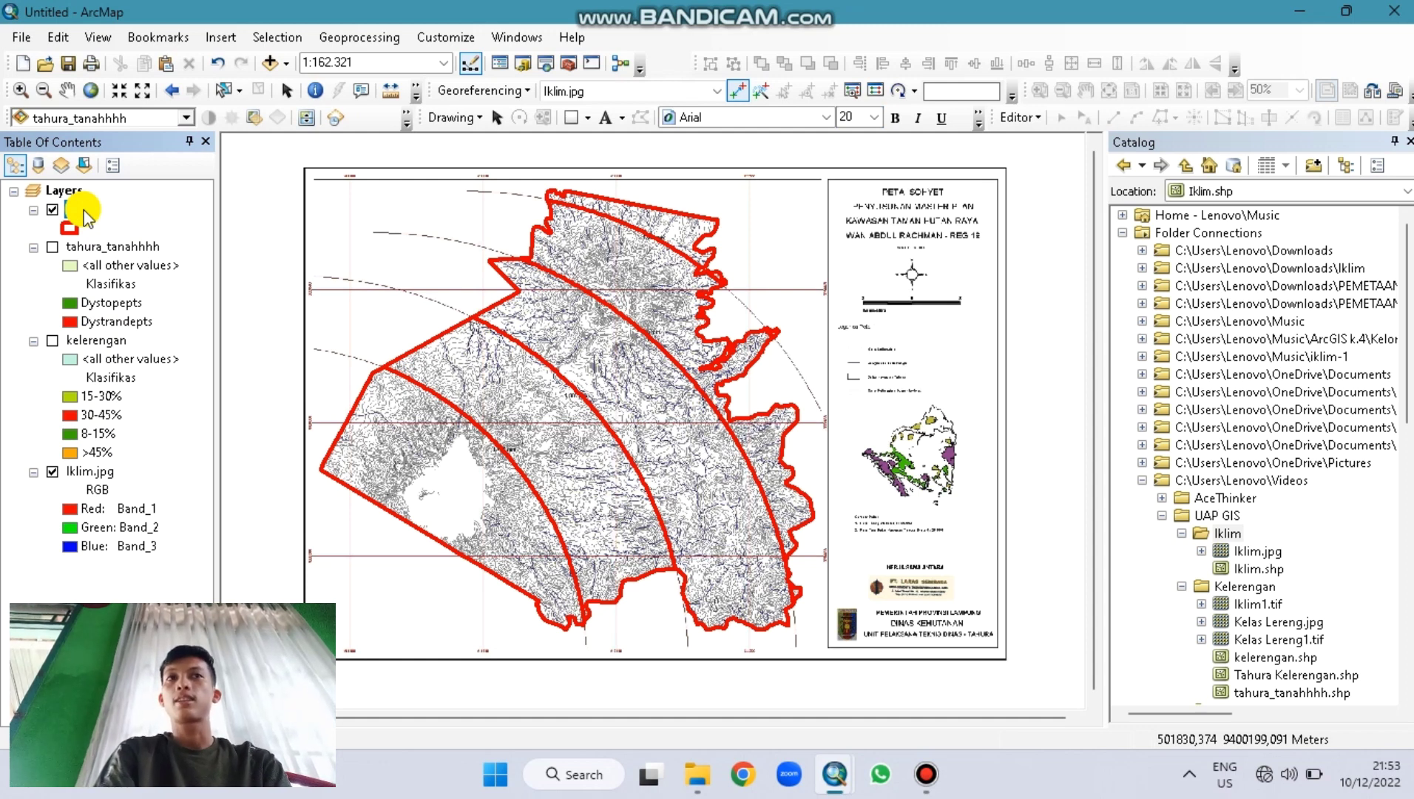
{"action": "left_click", "coordinate": [83, 211]}
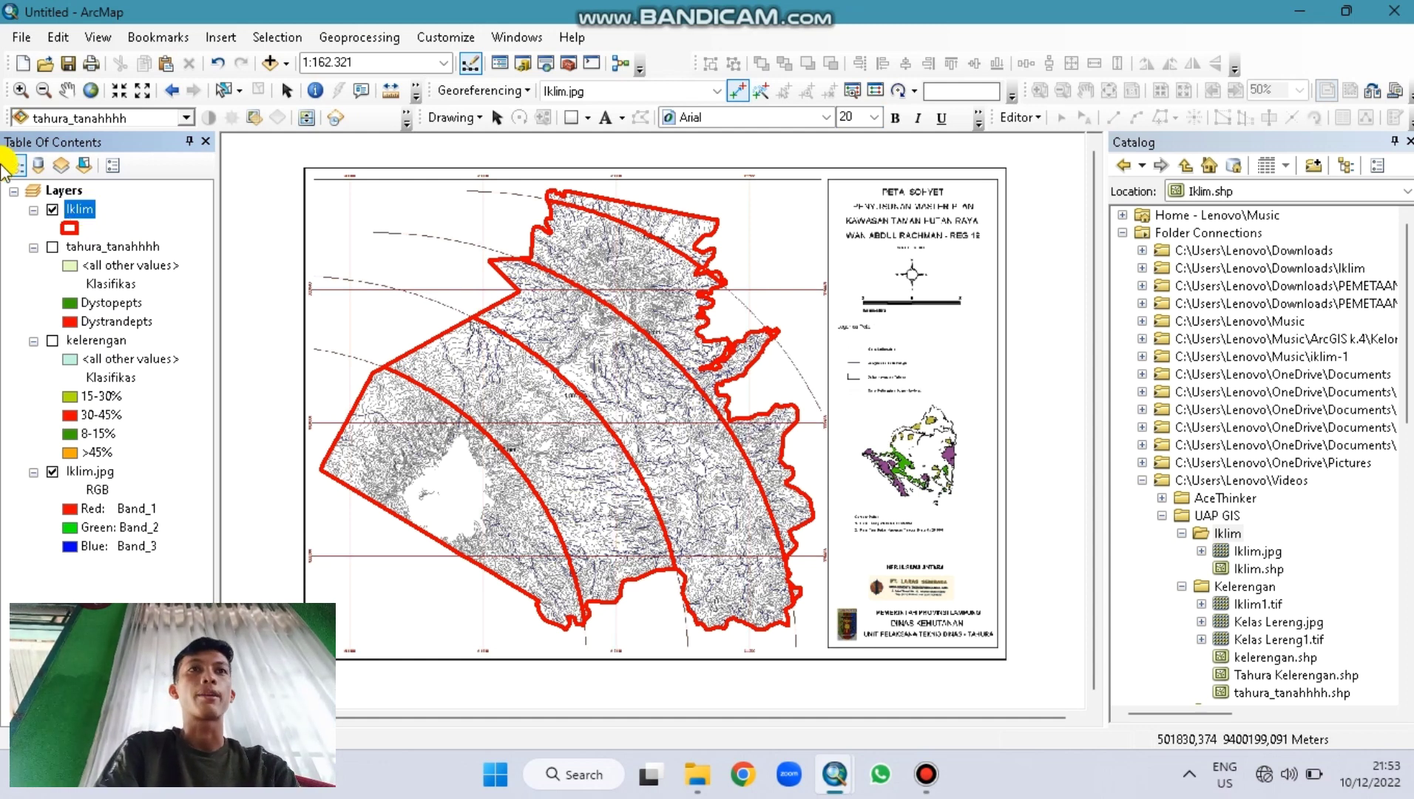
{"action": "right_click", "coordinate": [81, 209]}
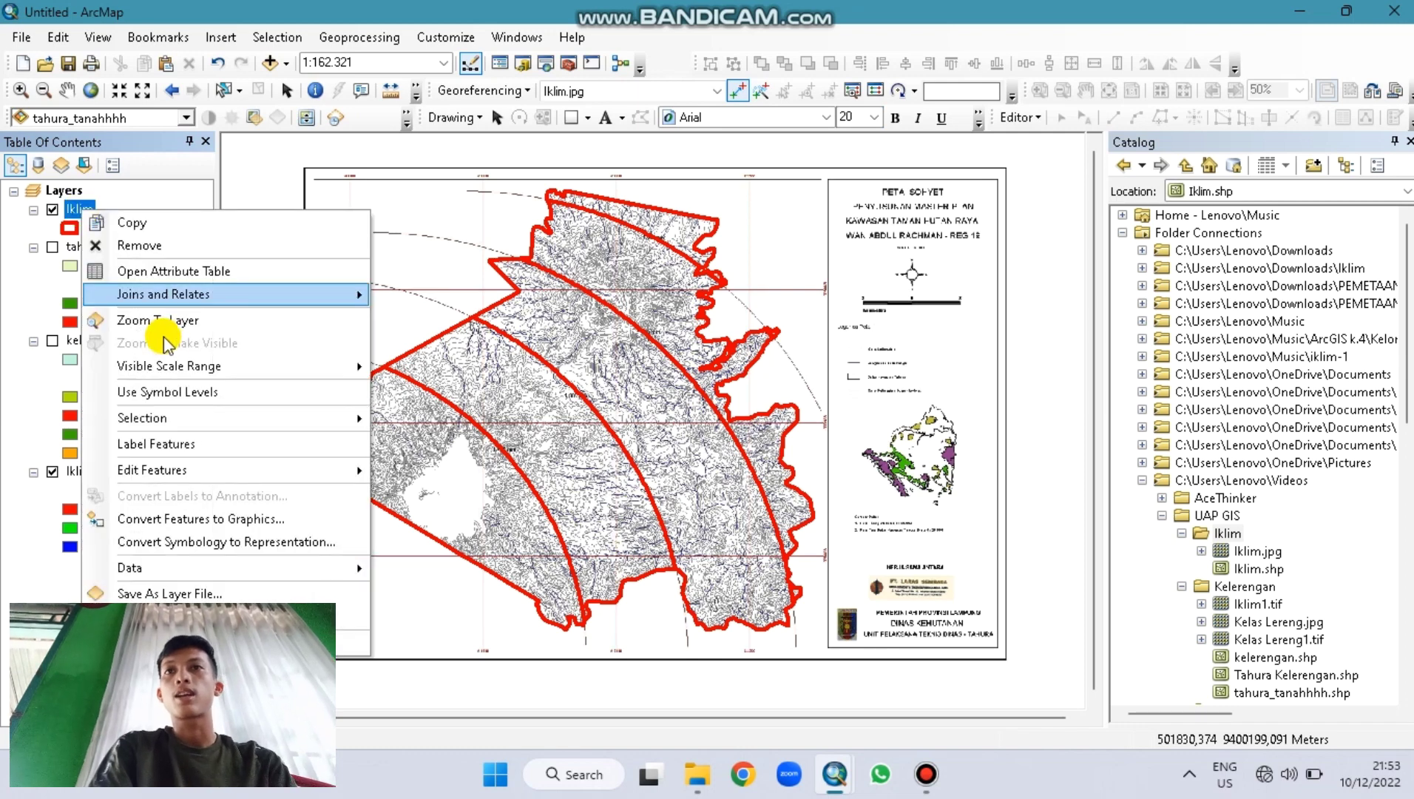
{"action": "left_click", "coordinate": [162, 279]}
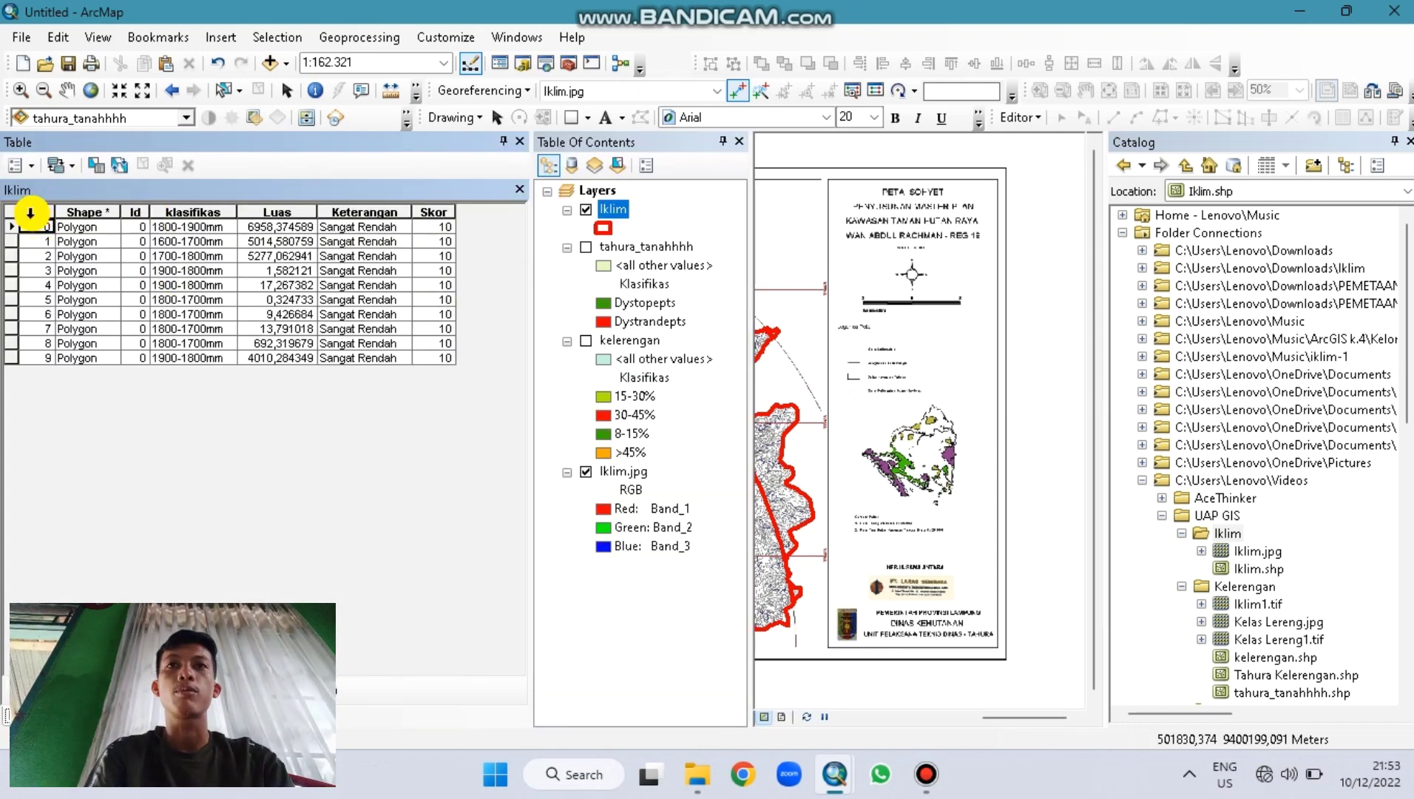
{"action": "left_click", "coordinate": [34, 211]}
{"action": "left_click", "coordinate": [108, 211]}
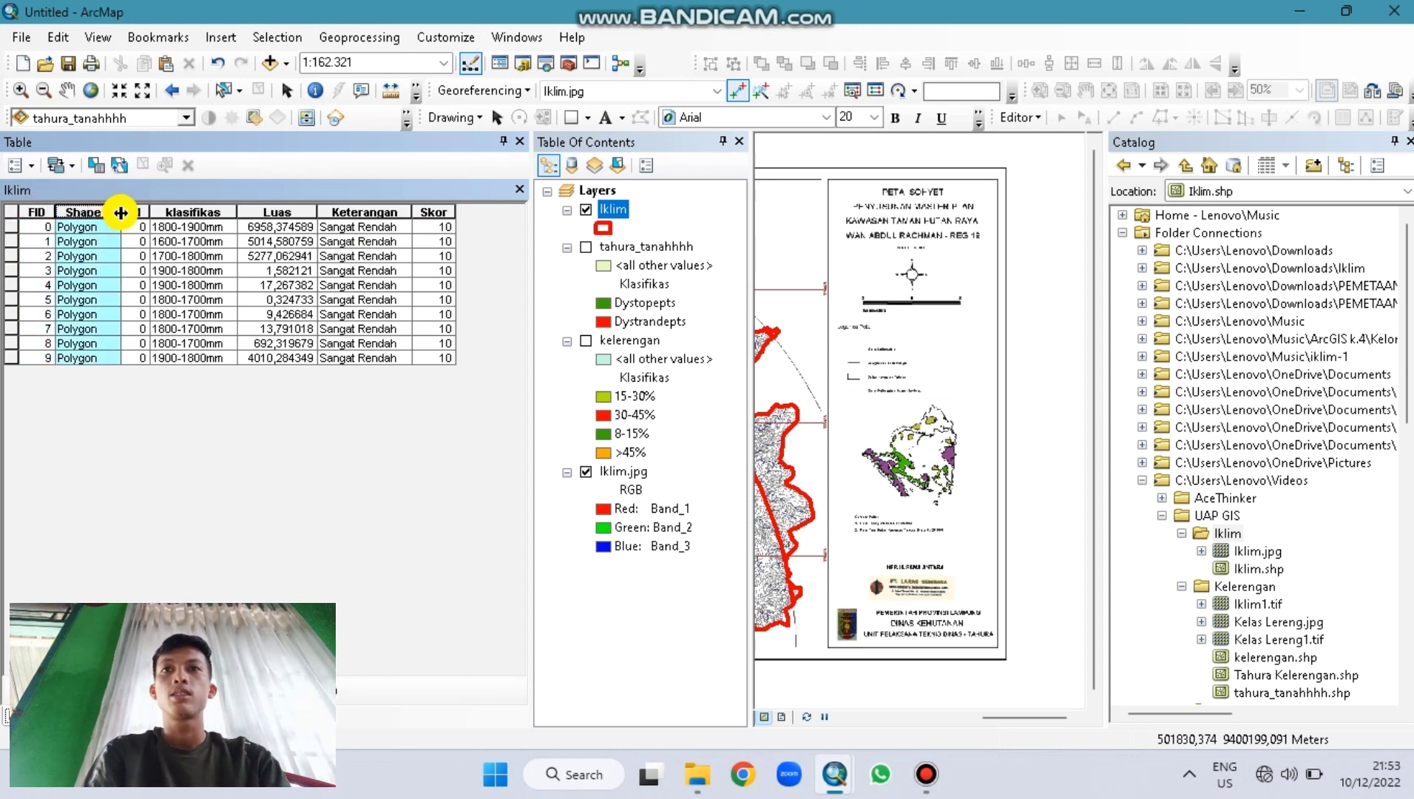
{"action": "left_click", "coordinate": [132, 212]}
{"action": "left_click", "coordinate": [170, 212]}
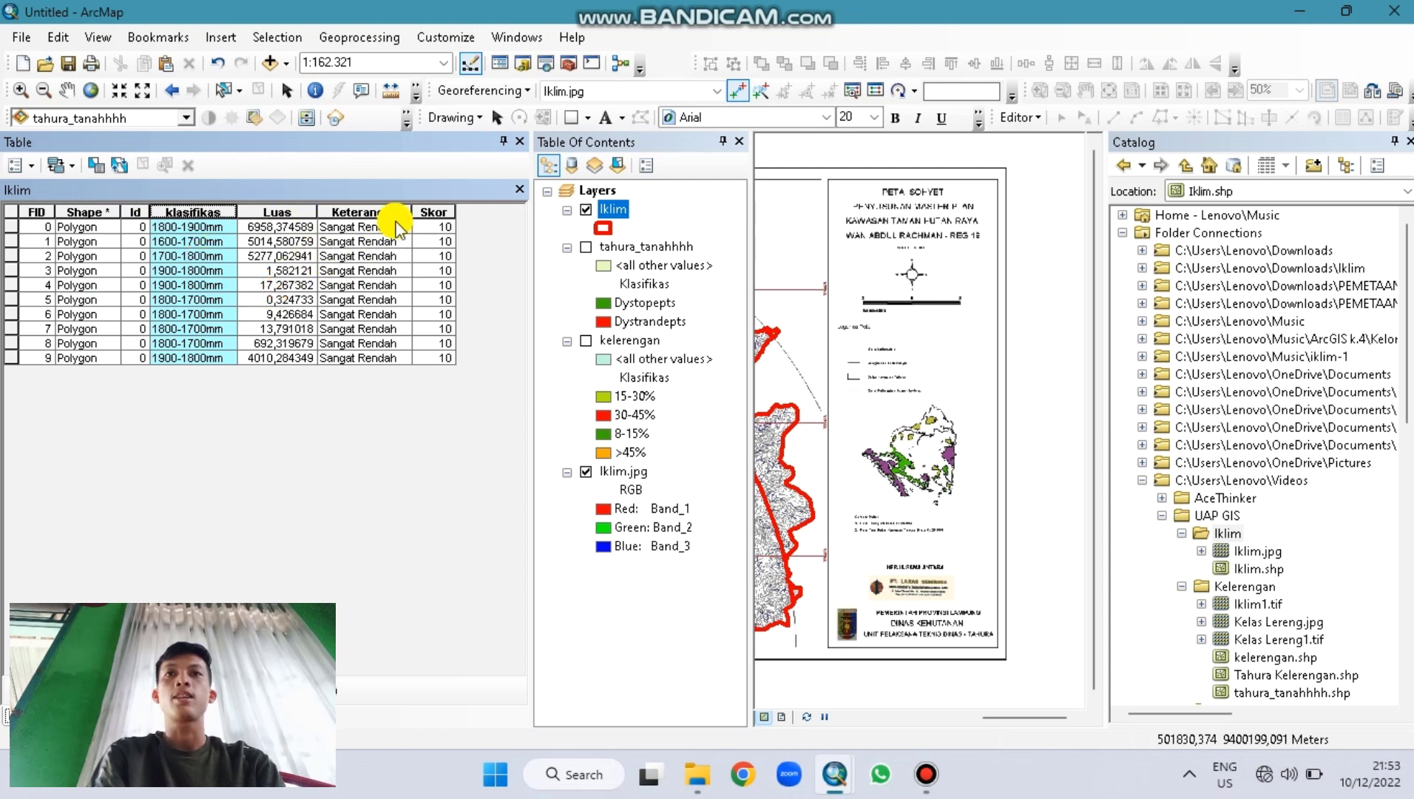
{"action": "left_click", "coordinate": [521, 142]}
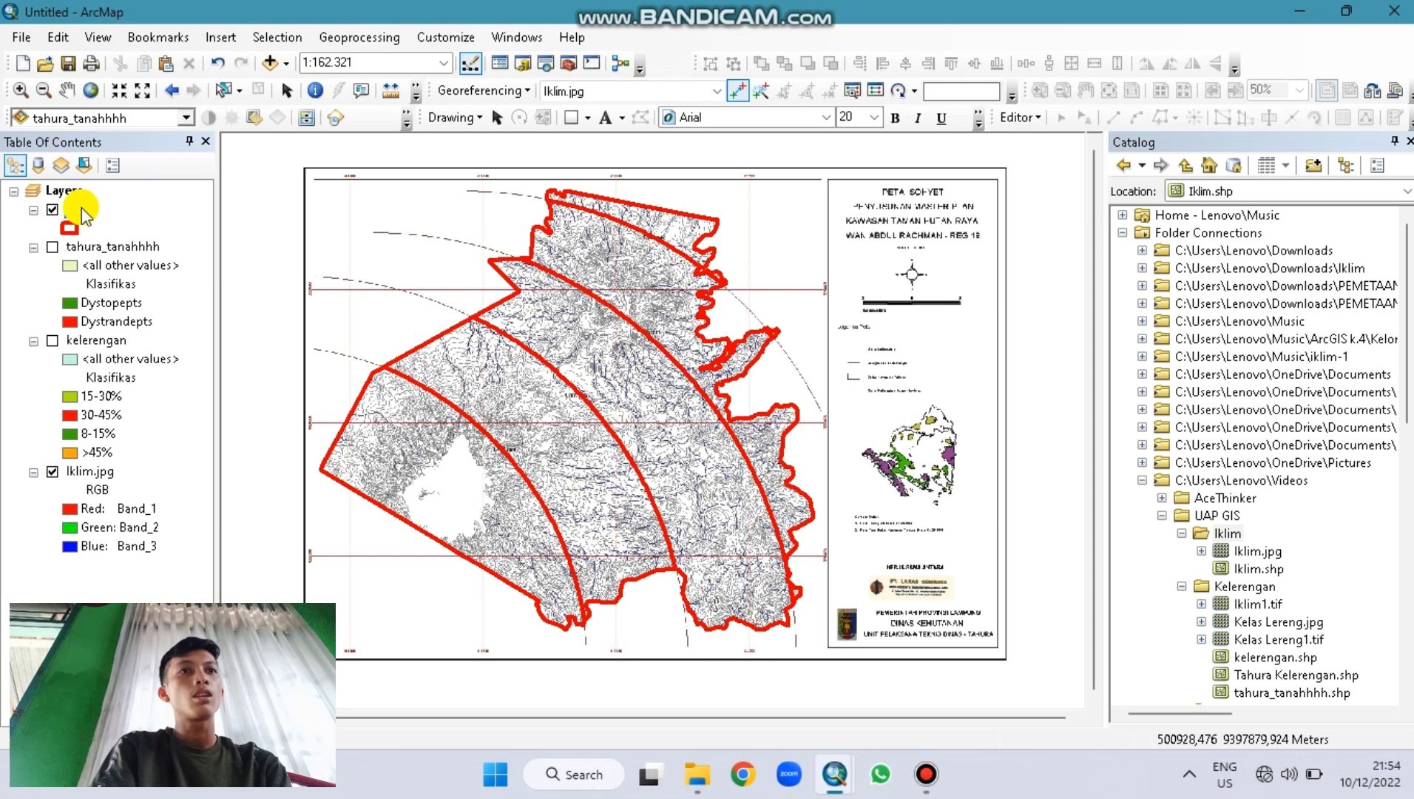
Step: Label the Iklim layer by the klasifikas field, placing labels inside polygons without duplicates
{"action": "right_click", "coordinate": [82, 208]}
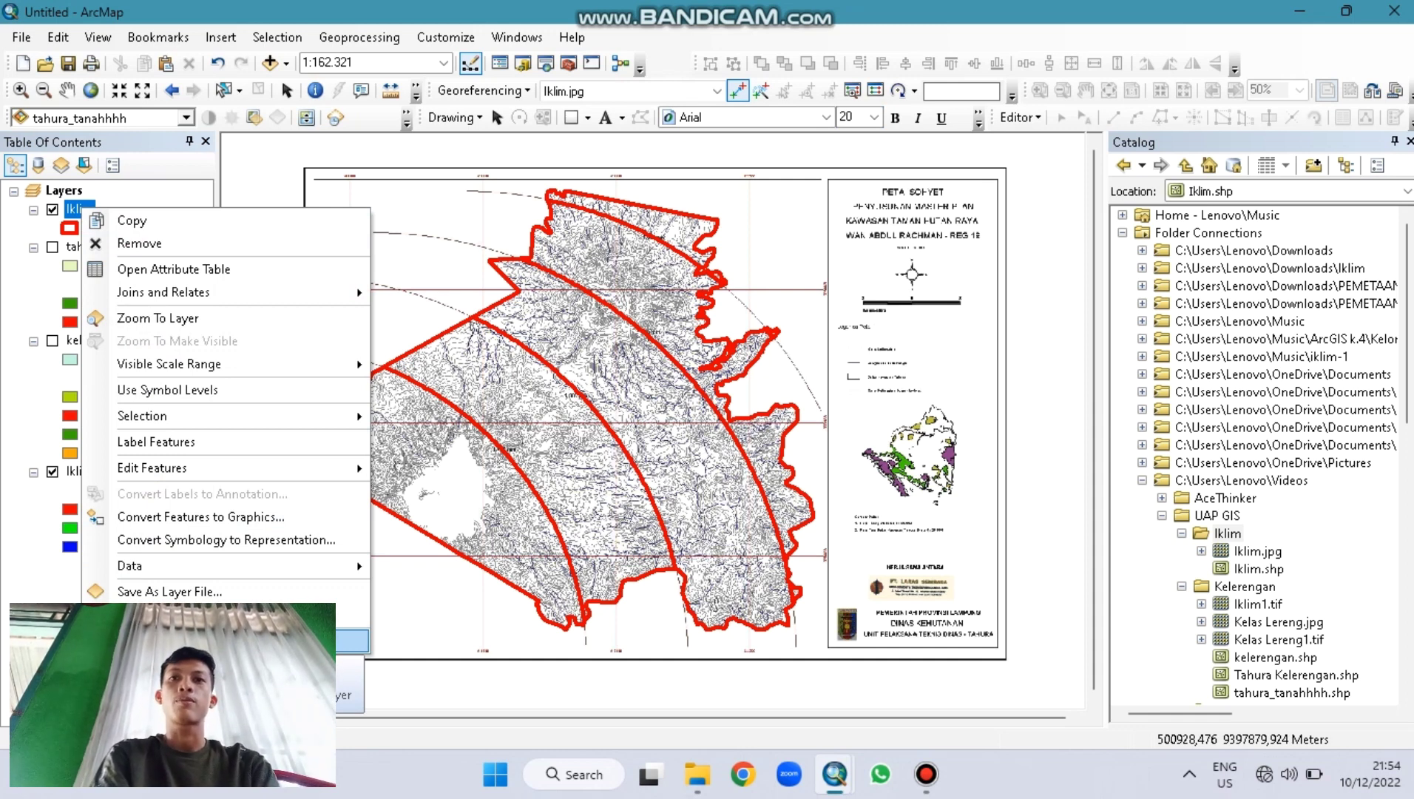
{"action": "left_click", "coordinate": [352, 640]}
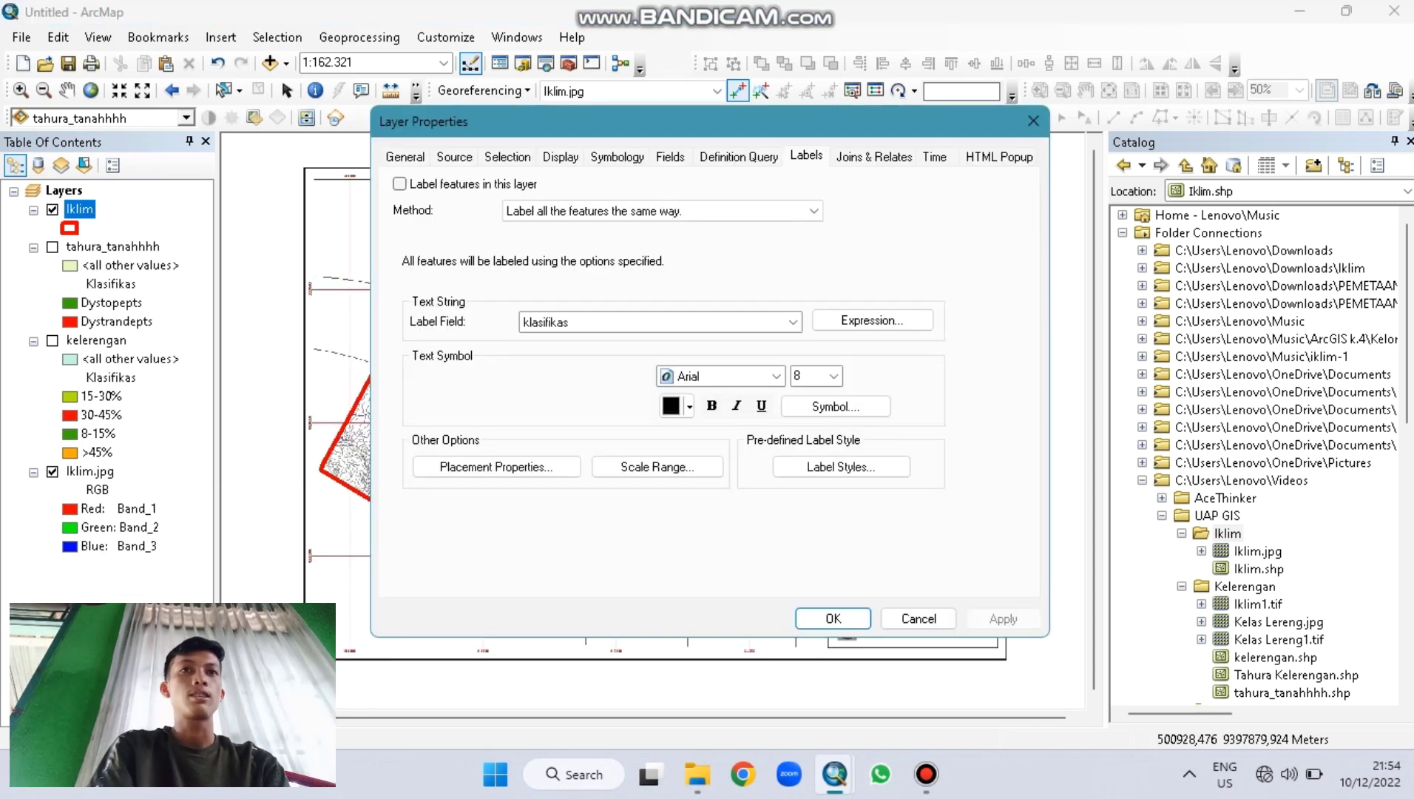
{"action": "left_click", "coordinate": [906, 619]}
{"action": "double_click", "coordinate": [126, 208]}
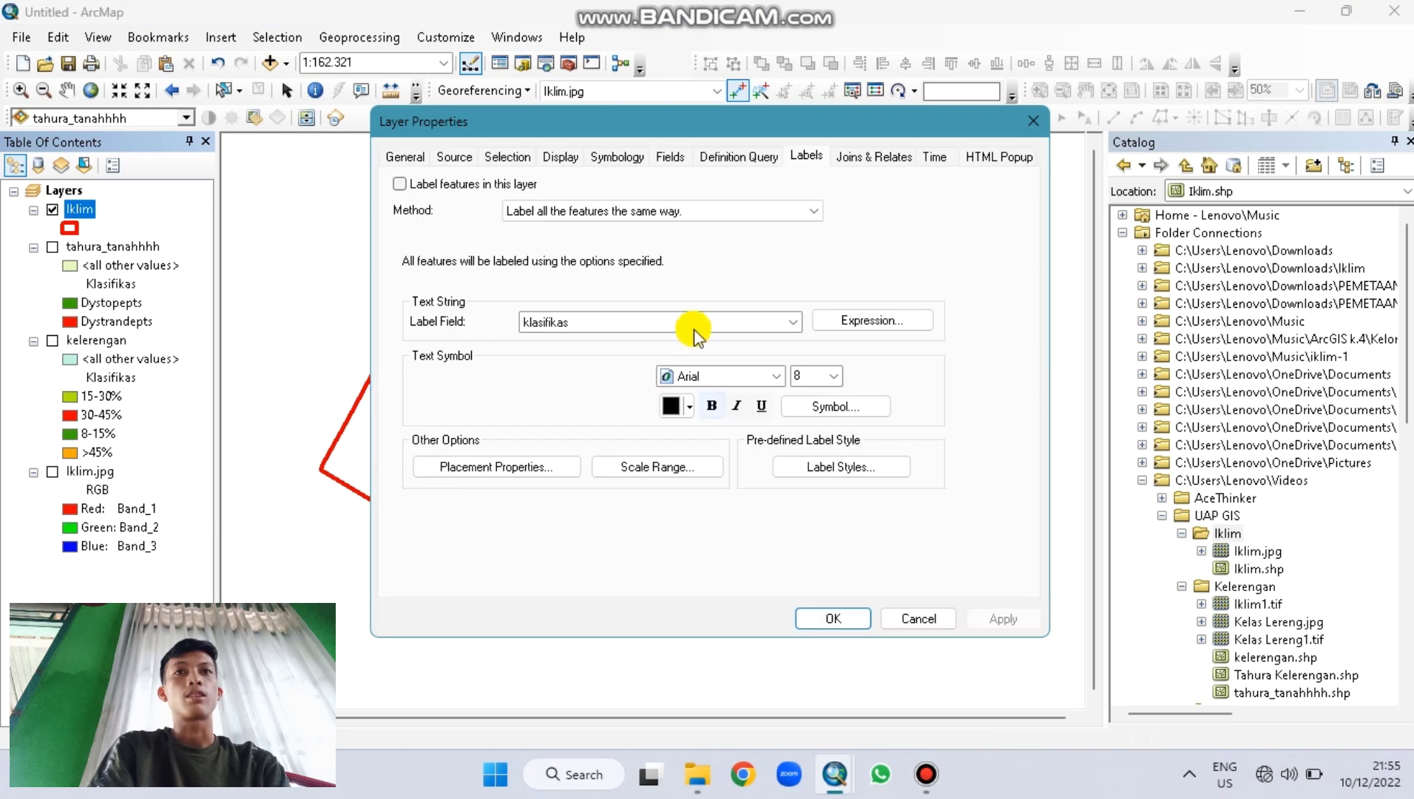
{"action": "left_click", "coordinate": [658, 323]}
{"action": "left_click", "coordinate": [612, 369]}
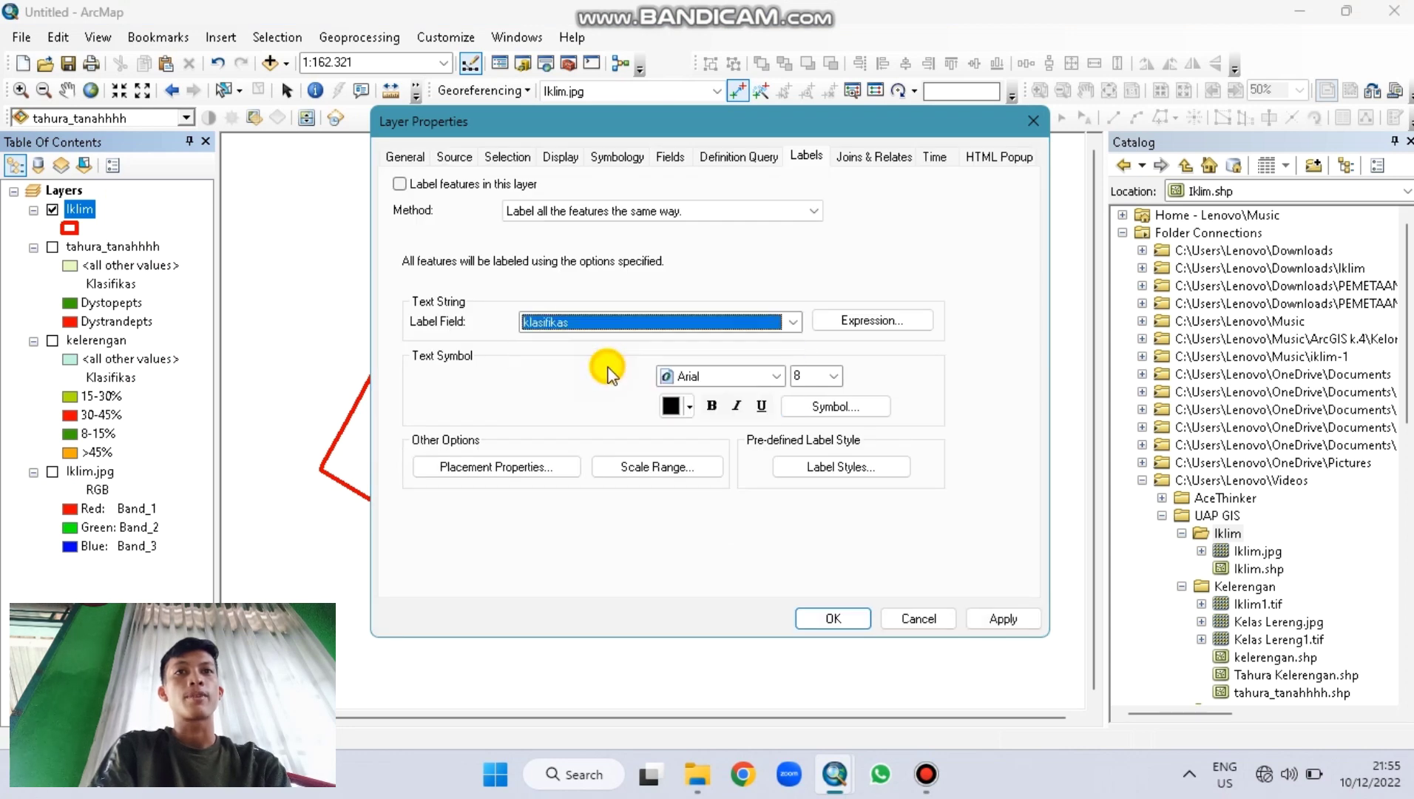
{"action": "left_click", "coordinate": [512, 464]}
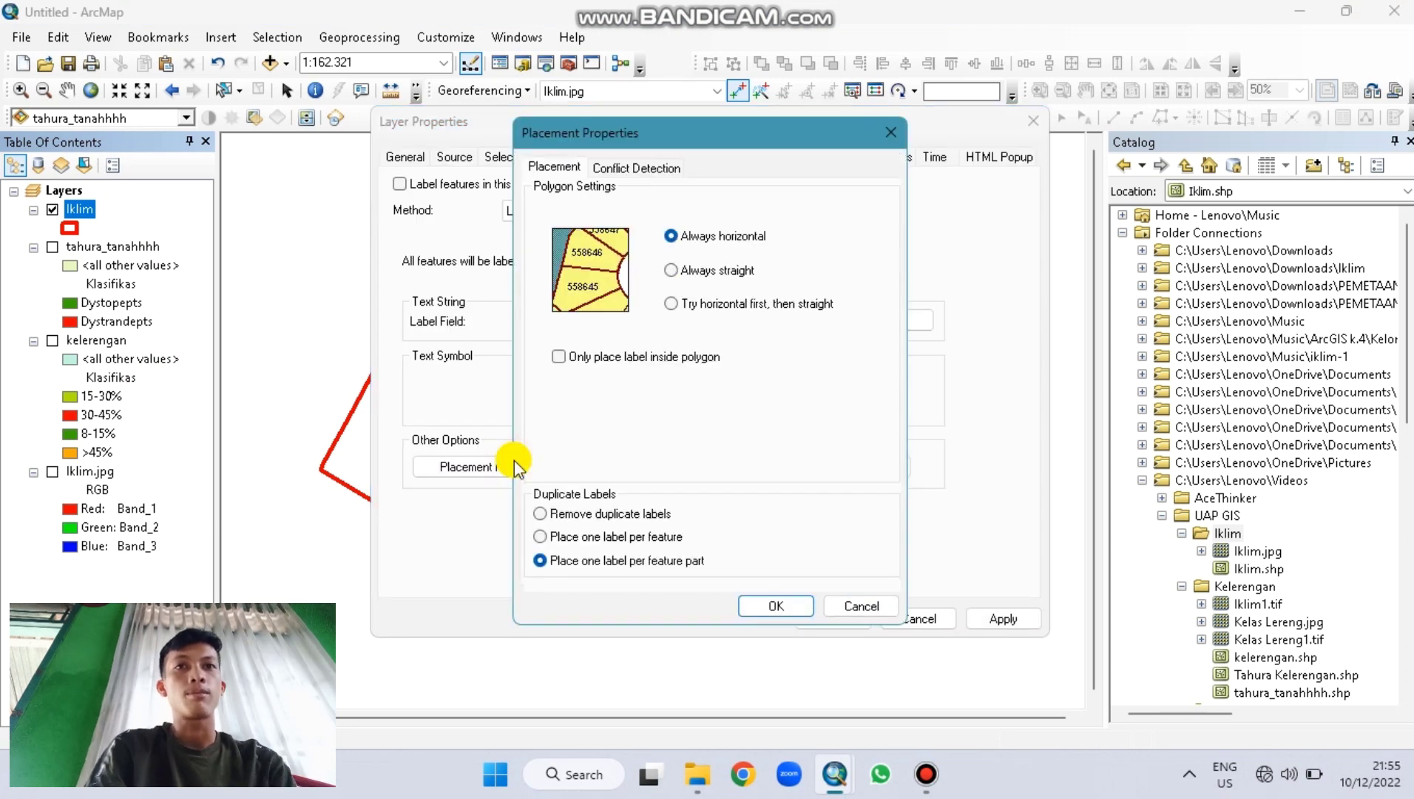
{"action": "left_click", "coordinate": [669, 362]}
{"action": "left_click", "coordinate": [584, 513]}
{"action": "left_click", "coordinate": [776, 606]}
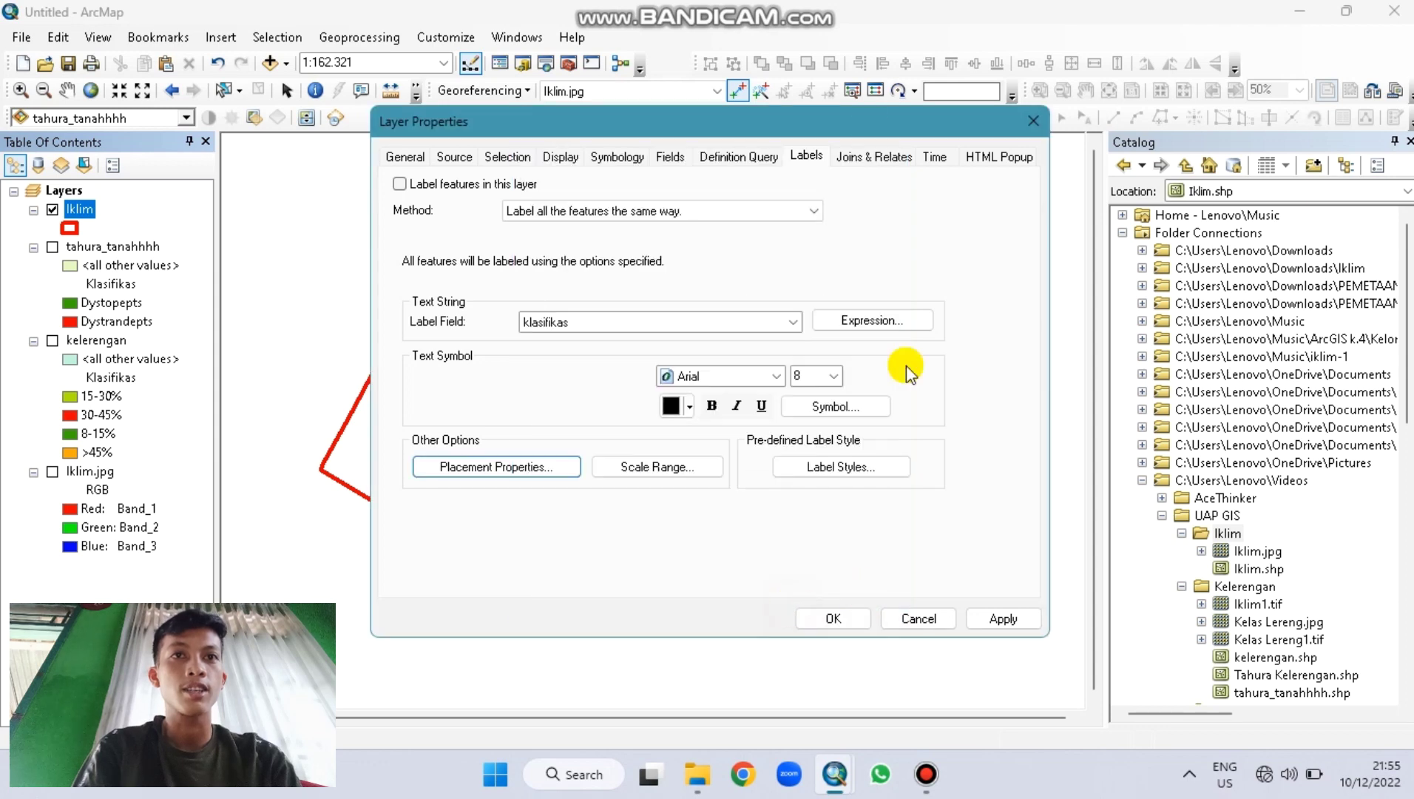
{"action": "left_click", "coordinate": [1003, 618]}
Step: Symbolize Iklim with Unique values on klasifikas, listing every rainfall class
{"action": "left_click", "coordinate": [608, 155]}
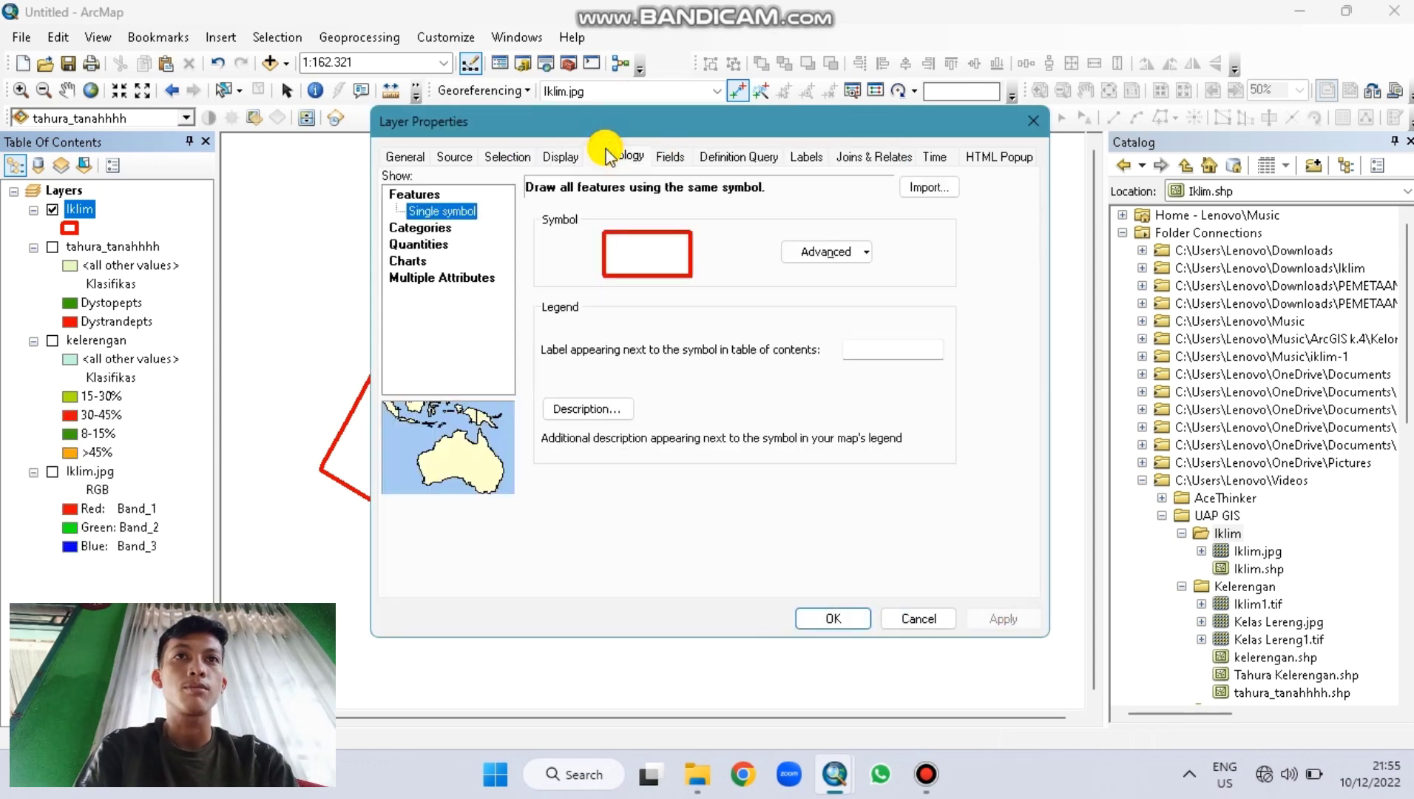
{"action": "left_click", "coordinate": [436, 227]}
{"action": "left_click", "coordinate": [551, 233]}
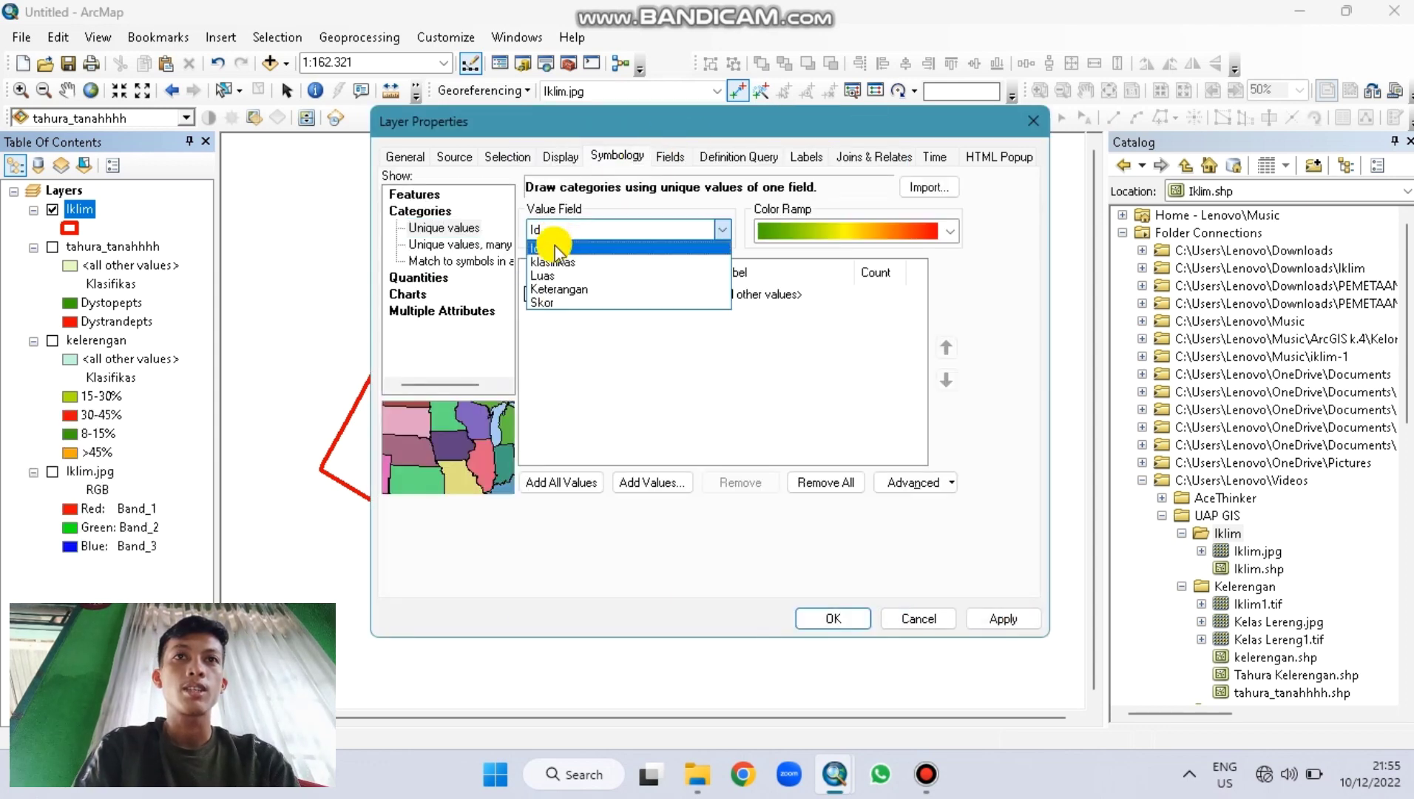
{"action": "left_click", "coordinate": [553, 257]}
{"action": "left_click", "coordinate": [556, 482]}
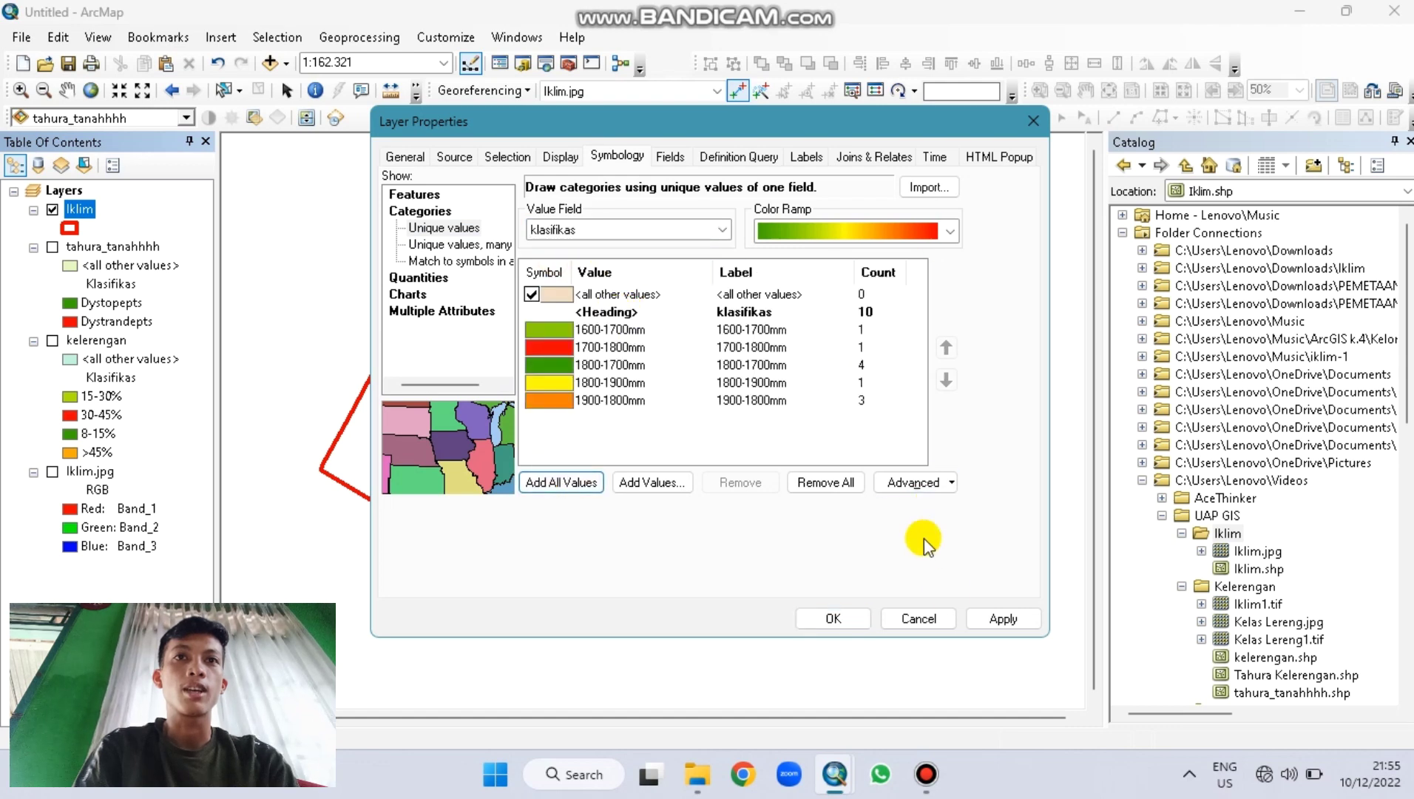
{"action": "left_click", "coordinate": [985, 608]}
{"action": "left_click", "coordinate": [834, 618]}
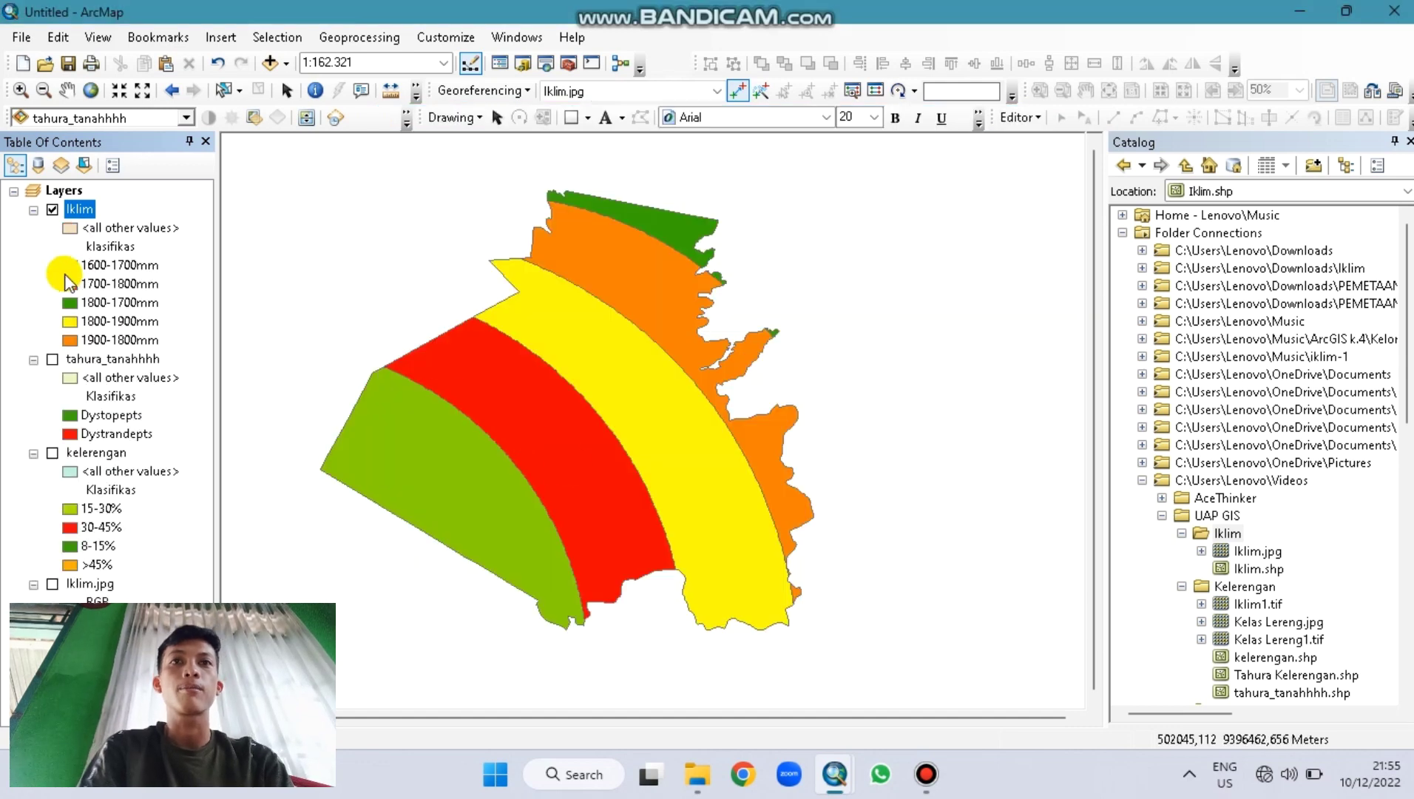
Step: Turn on Iklim labels, shift the map right, and switch to Layout View
{"action": "right_click", "coordinate": [87, 219]}
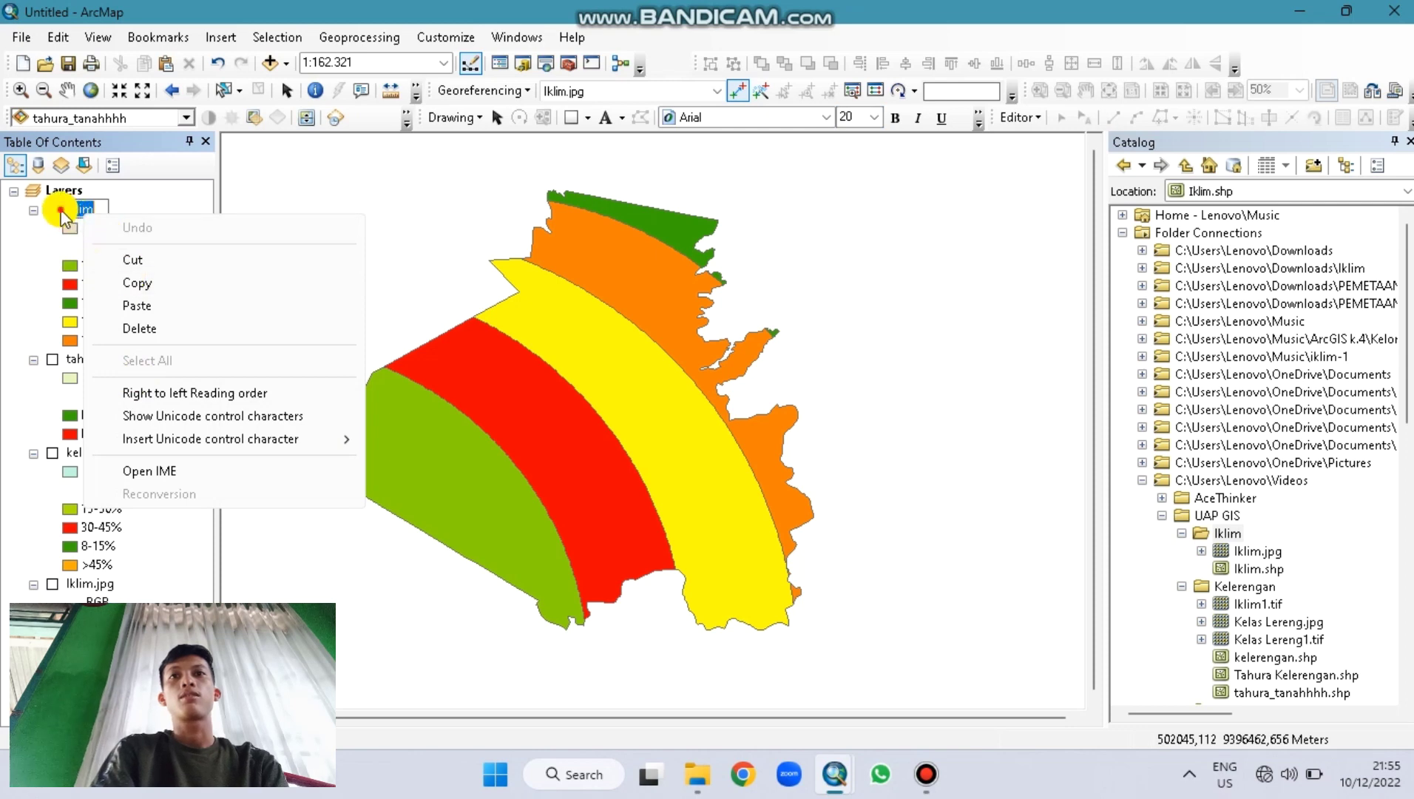
{"action": "left_click", "coordinate": [74, 213]}
{"action": "right_click", "coordinate": [74, 213]}
{"action": "left_click", "coordinate": [158, 442]}
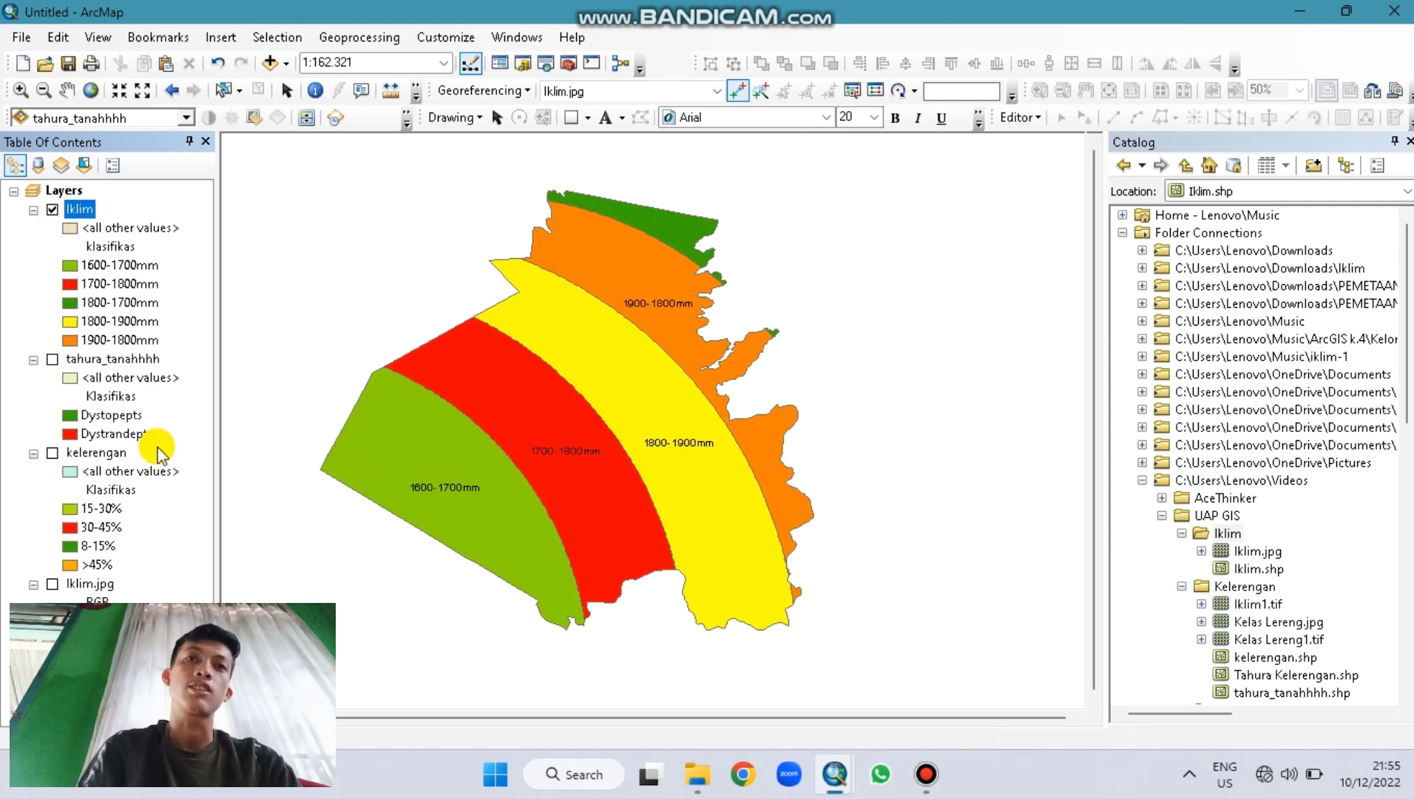
{"action": "left_click", "coordinate": [67, 90]}
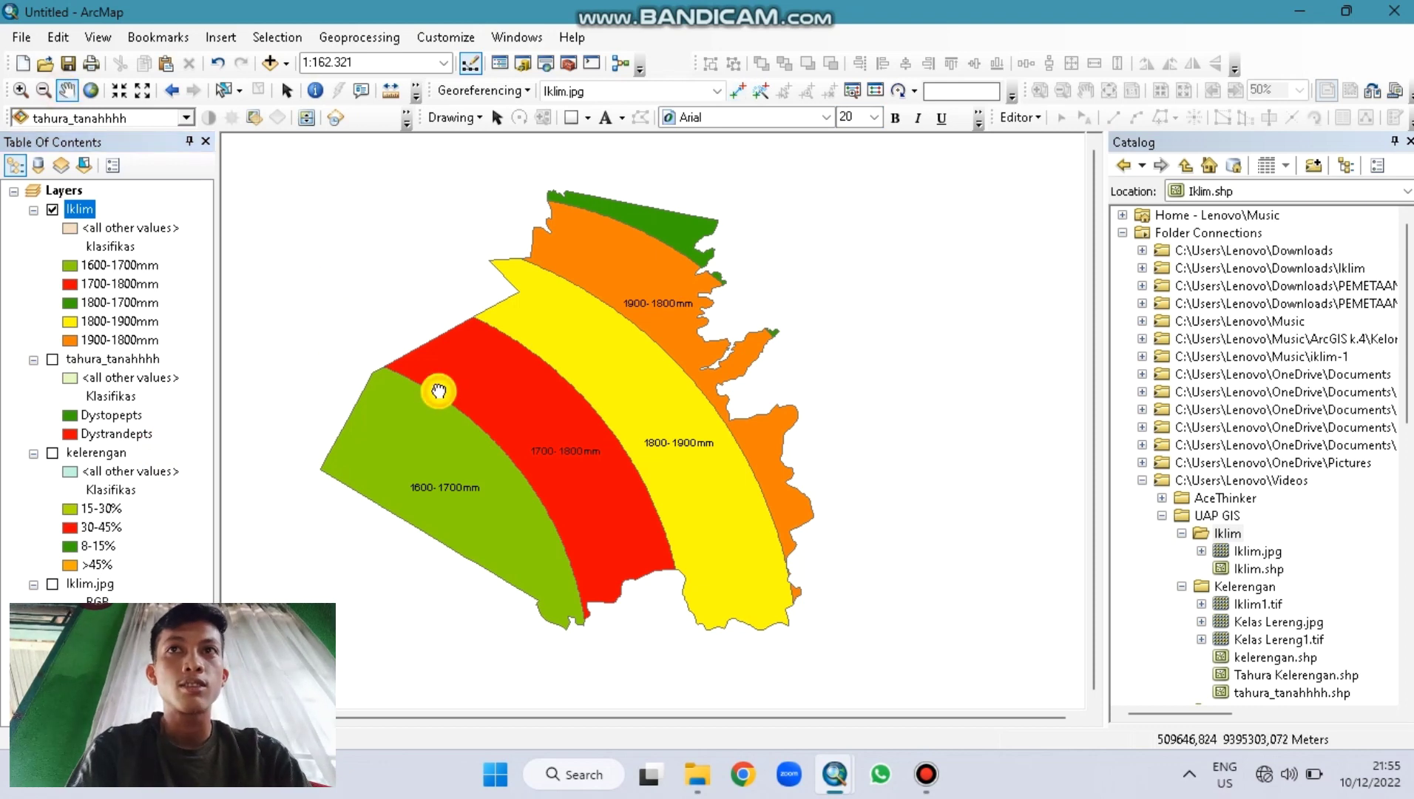
{"action": "left_click_drag", "start_coordinate": [435, 388], "coordinate": [487, 391]}
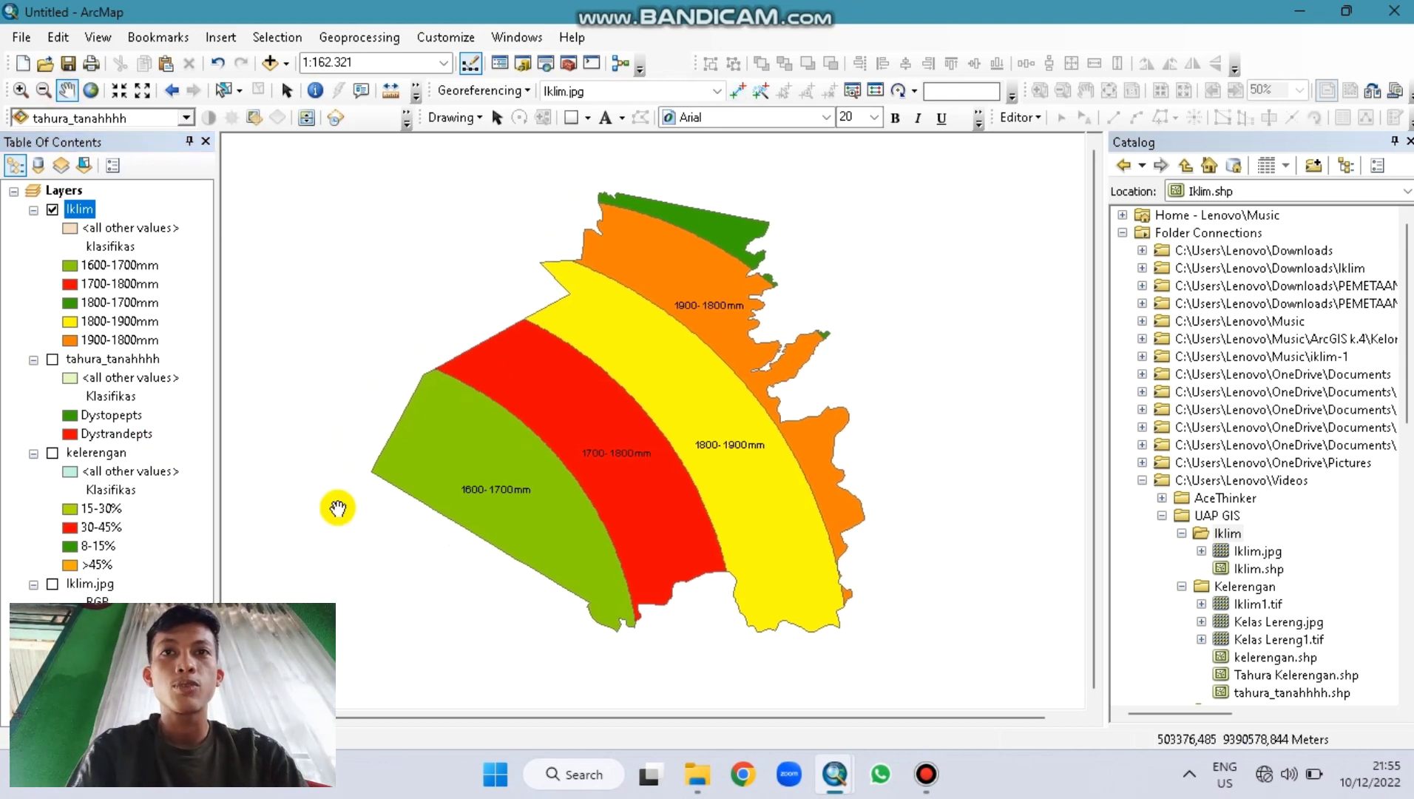
{"action": "left_click", "coordinate": [238, 716]}
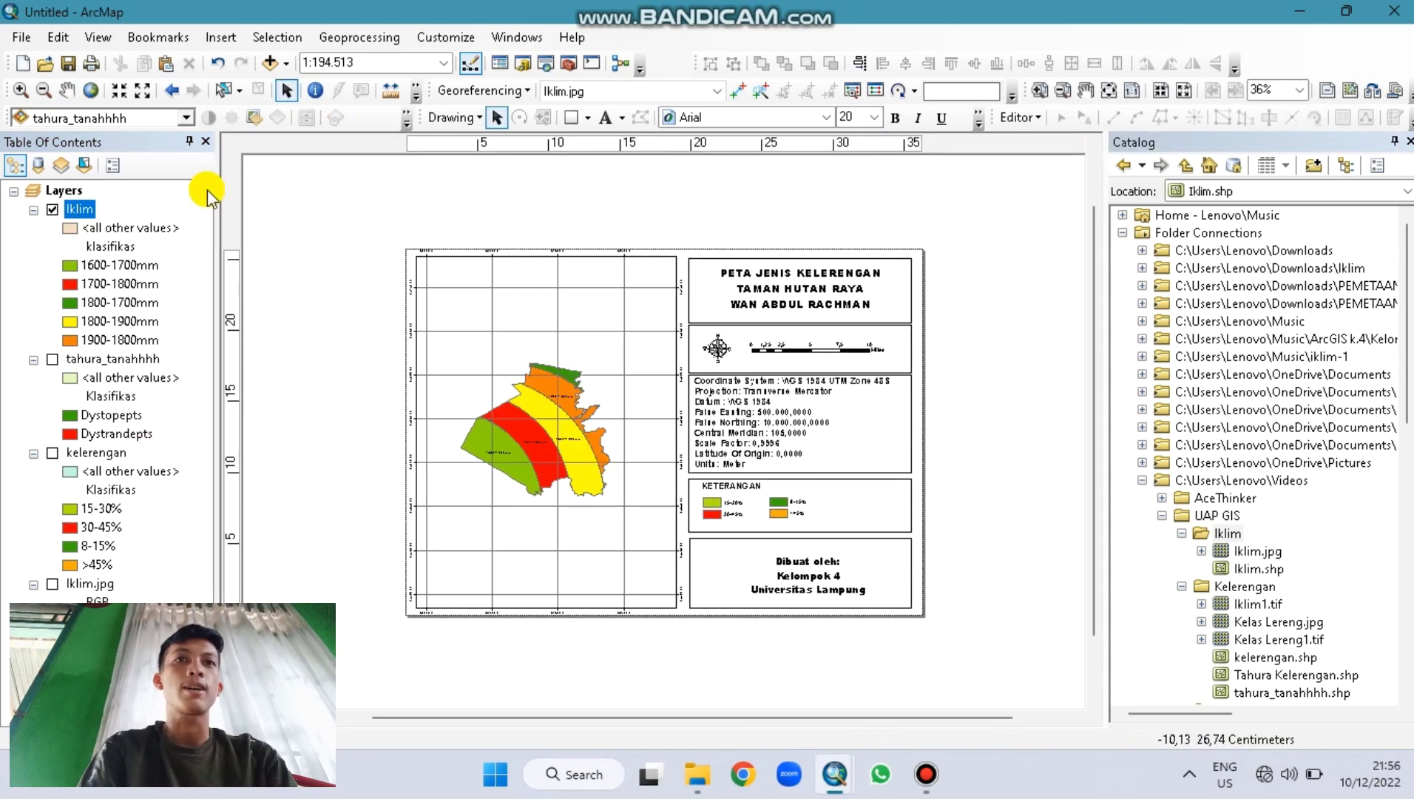
Step: Zoom in twice on the climate zones and recentre them in the map frame
{"action": "left_click", "coordinate": [20, 92]}
{"action": "left_click", "coordinate": [541, 435]}
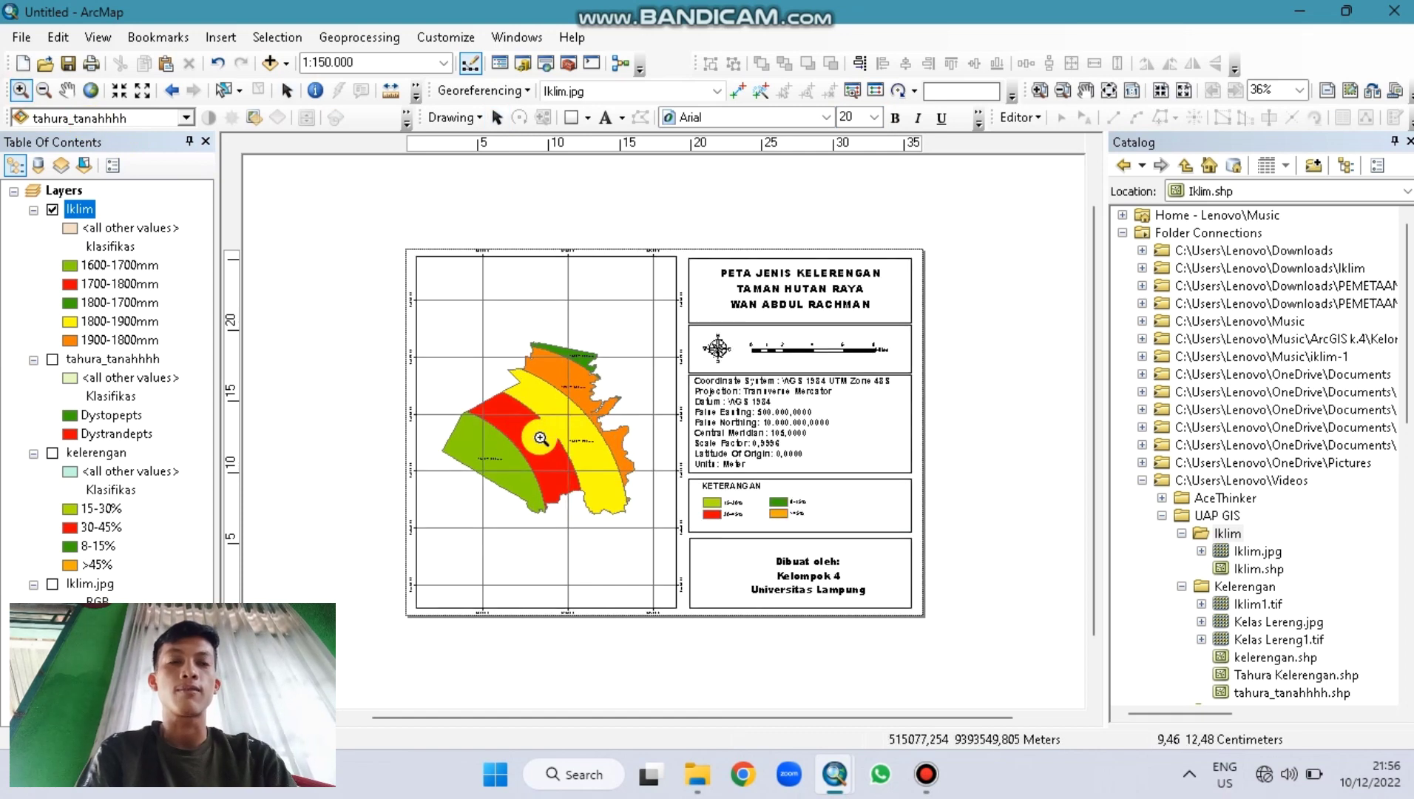
{"action": "left_click", "coordinate": [540, 439]}
{"action": "left_click", "coordinate": [66, 90]}
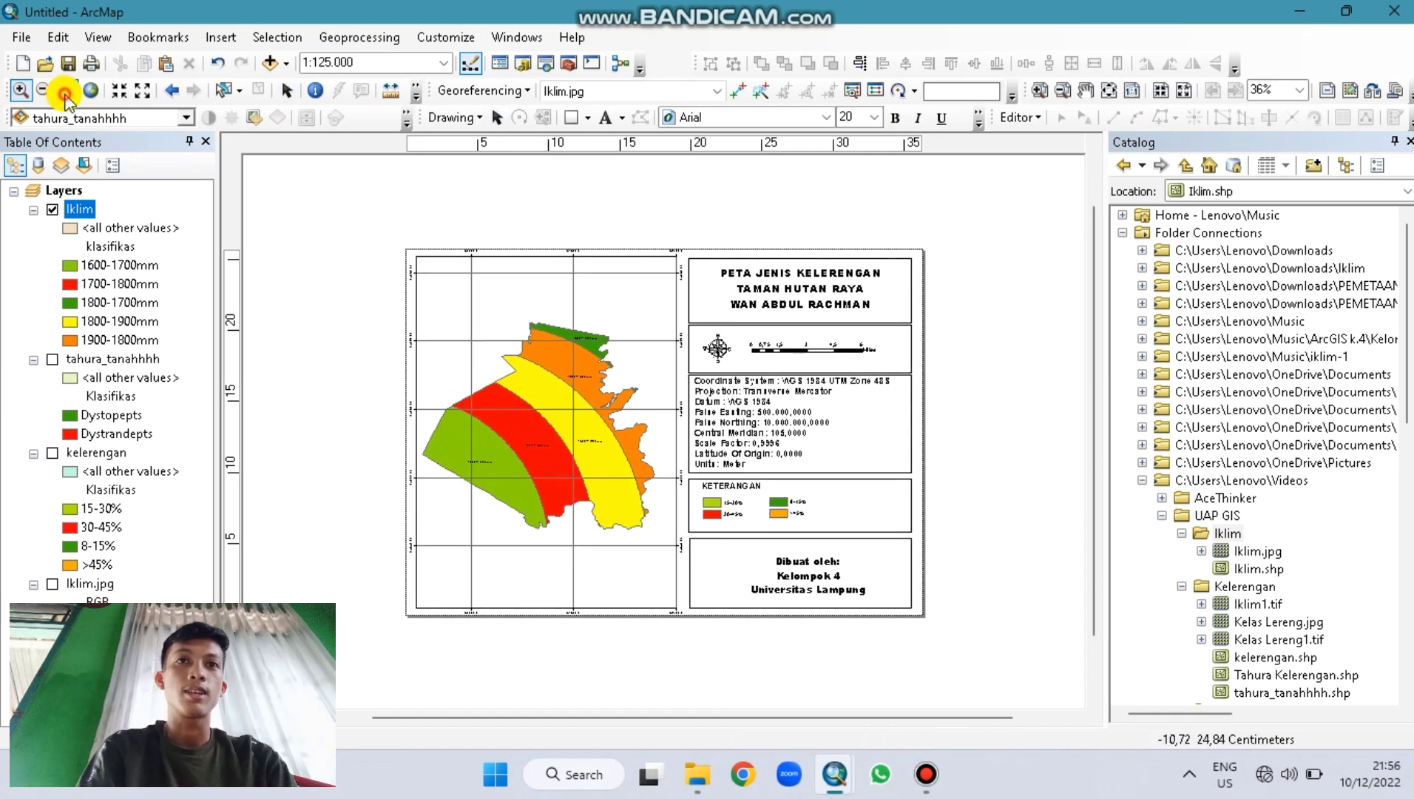
{"action": "left_click_drag", "start_coordinate": [549, 426], "coordinate": [552, 428]}
Step: Edit the layout title text so it reads PETA JENIS IKLIM
{"action": "left_click", "coordinate": [287, 89]}
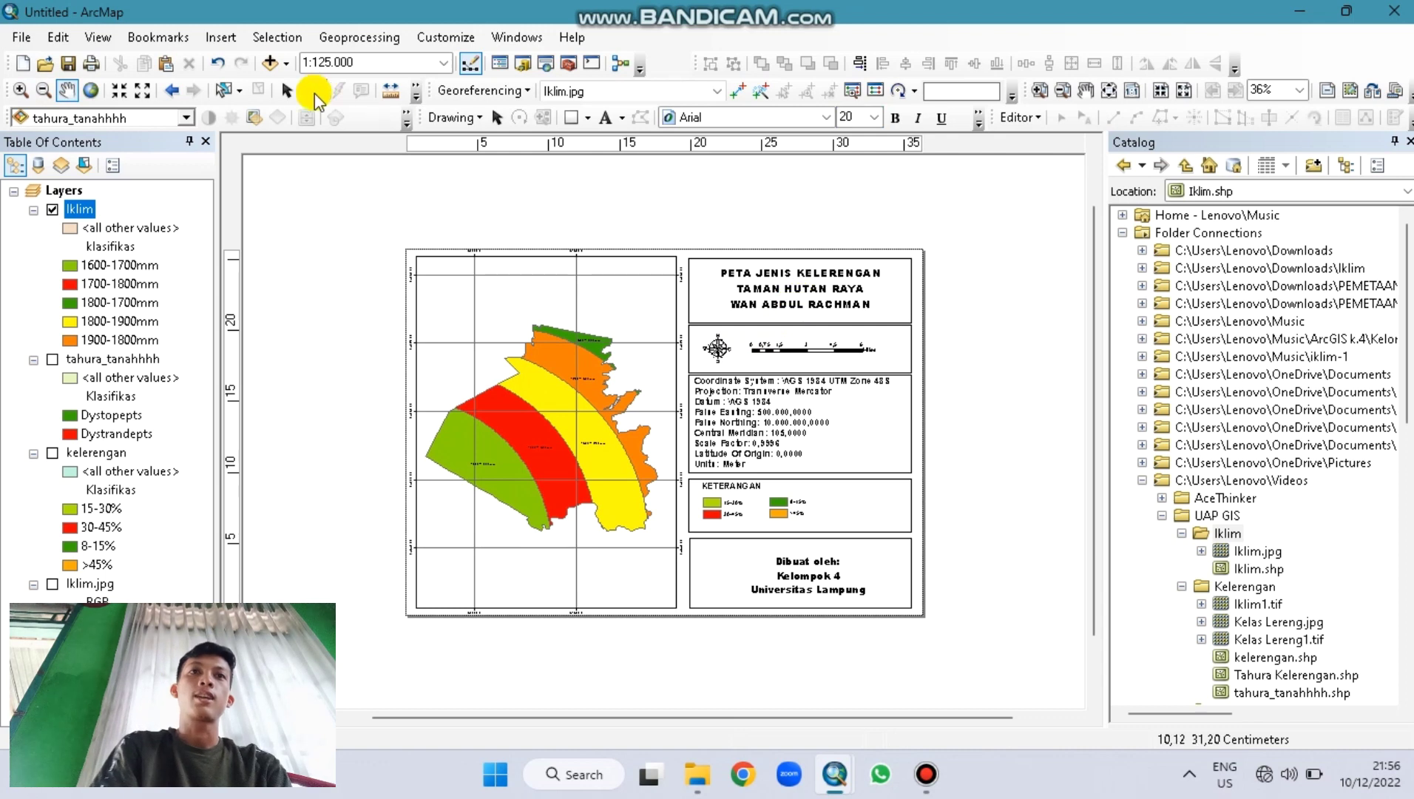
{"action": "double_click", "coordinate": [821, 303]}
{"action": "left_click", "coordinate": [679, 270]}
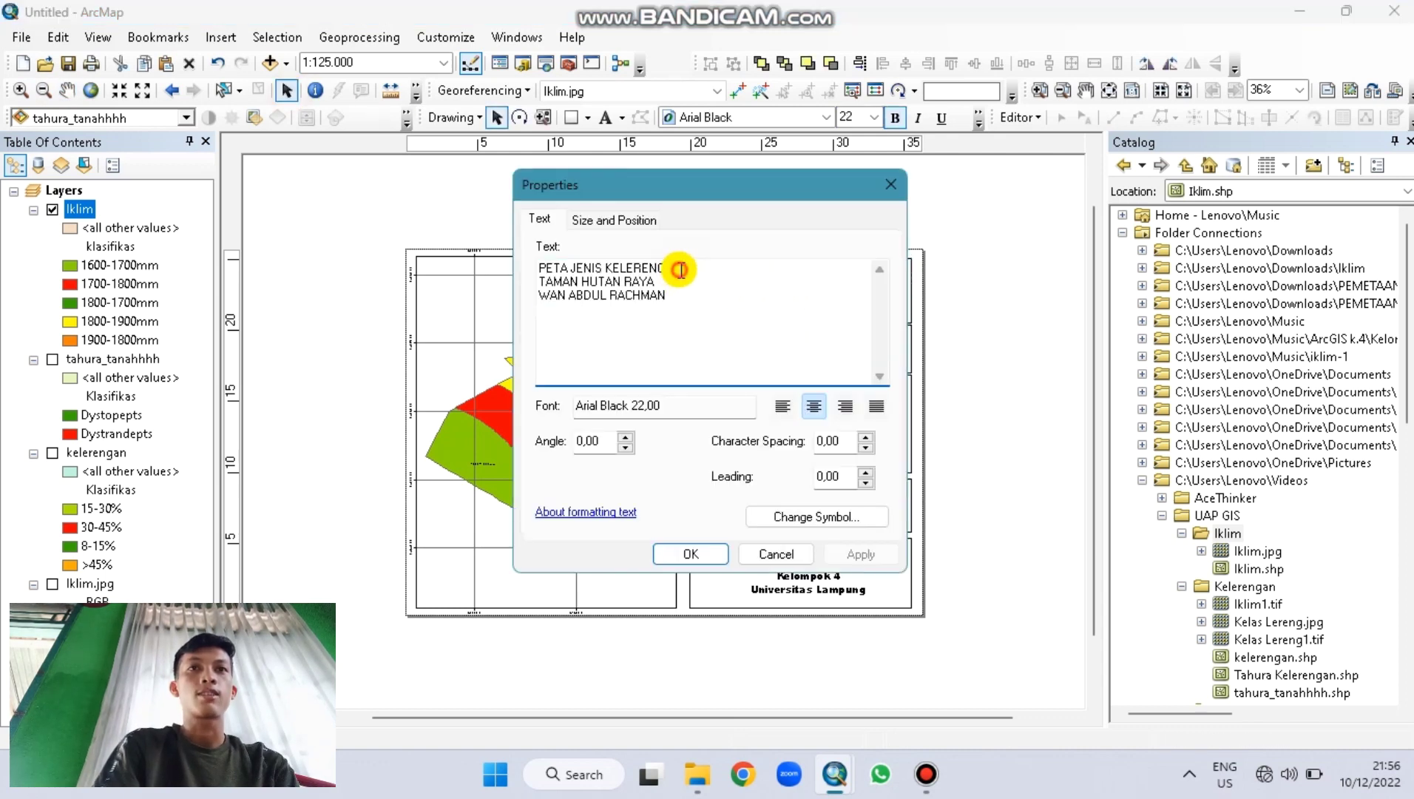
{"action": "key", "text": "Caps_Lock"}
{"action": "type", "text": "IKLIM"}
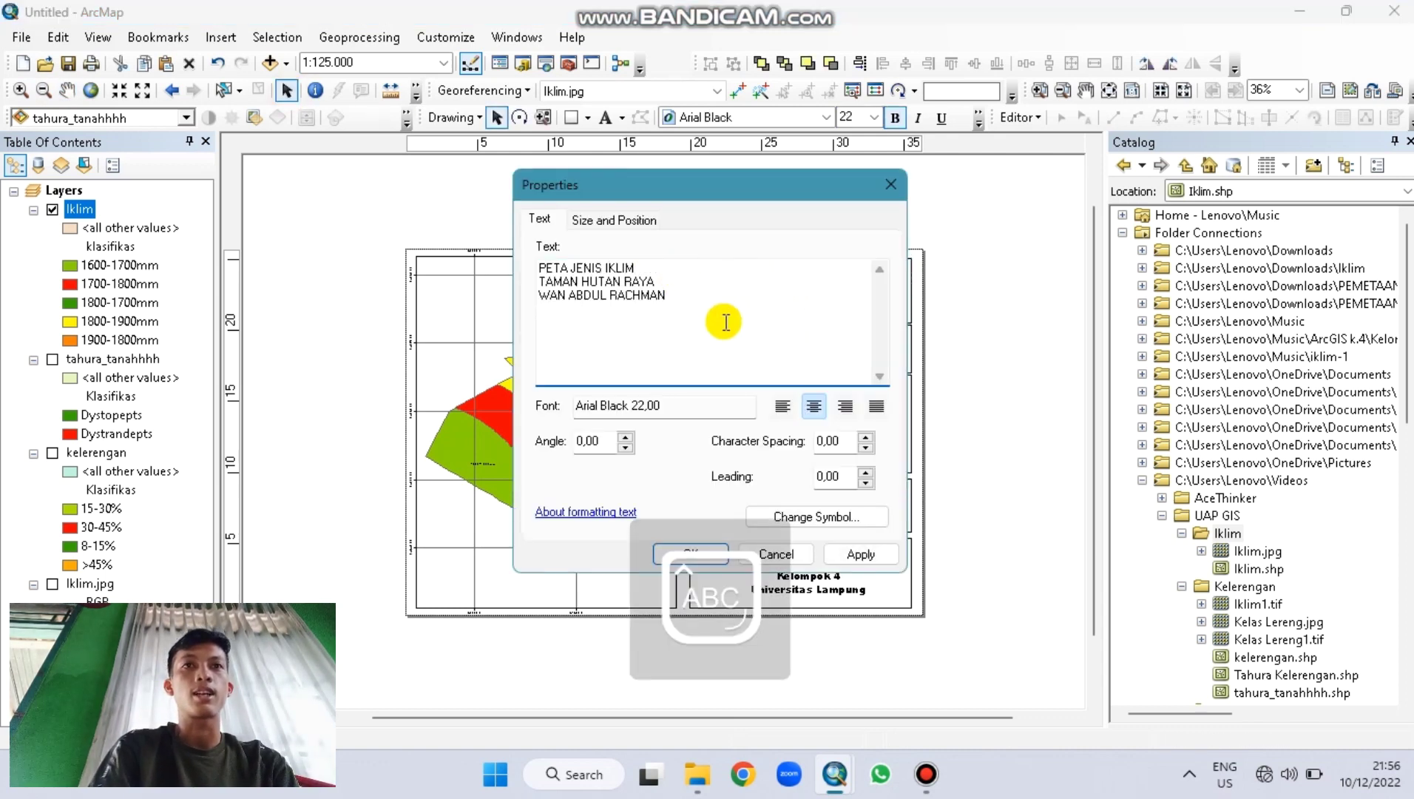
{"action": "left_click", "coordinate": [695, 554]}
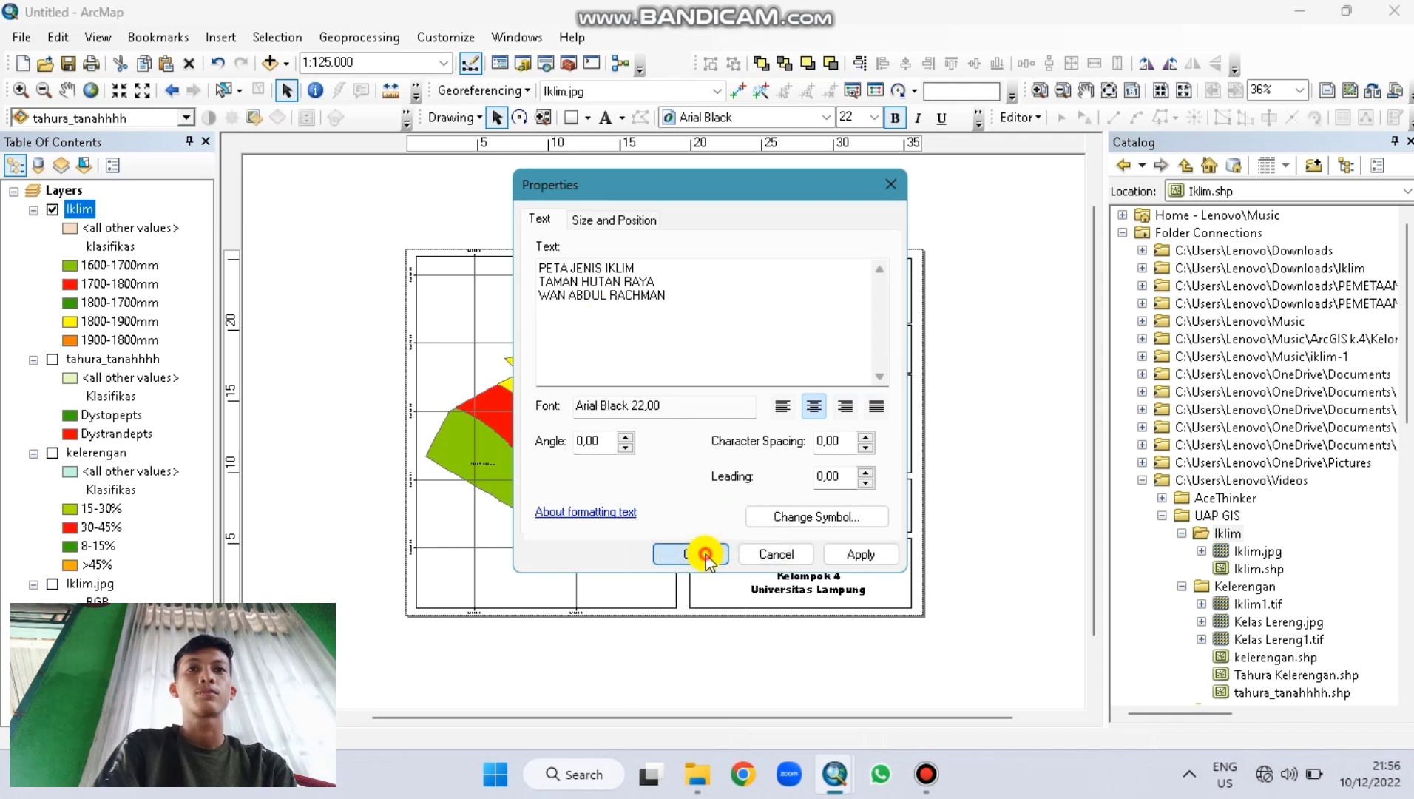
{"action": "left_click", "coordinate": [771, 507]}
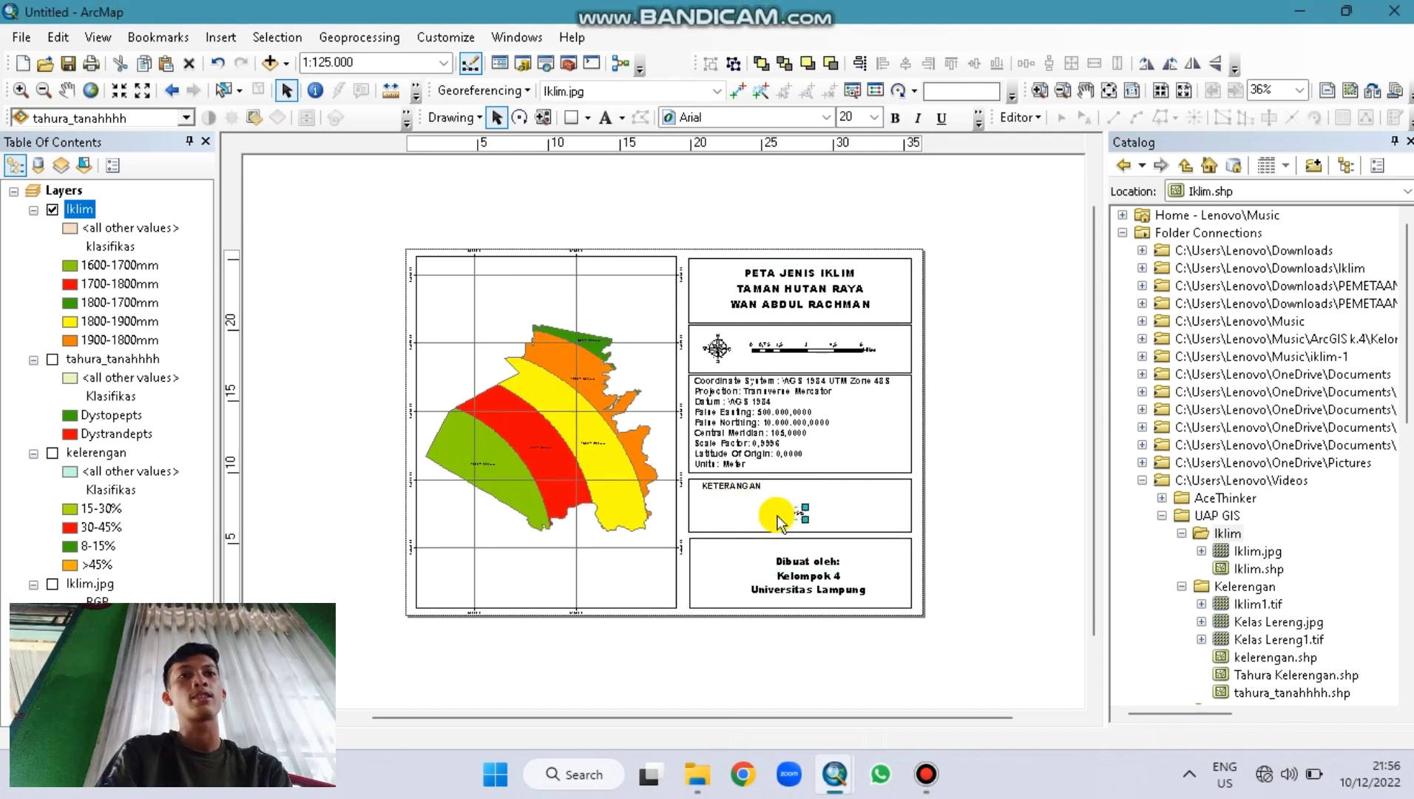
{"action": "left_click", "coordinate": [220, 37]}
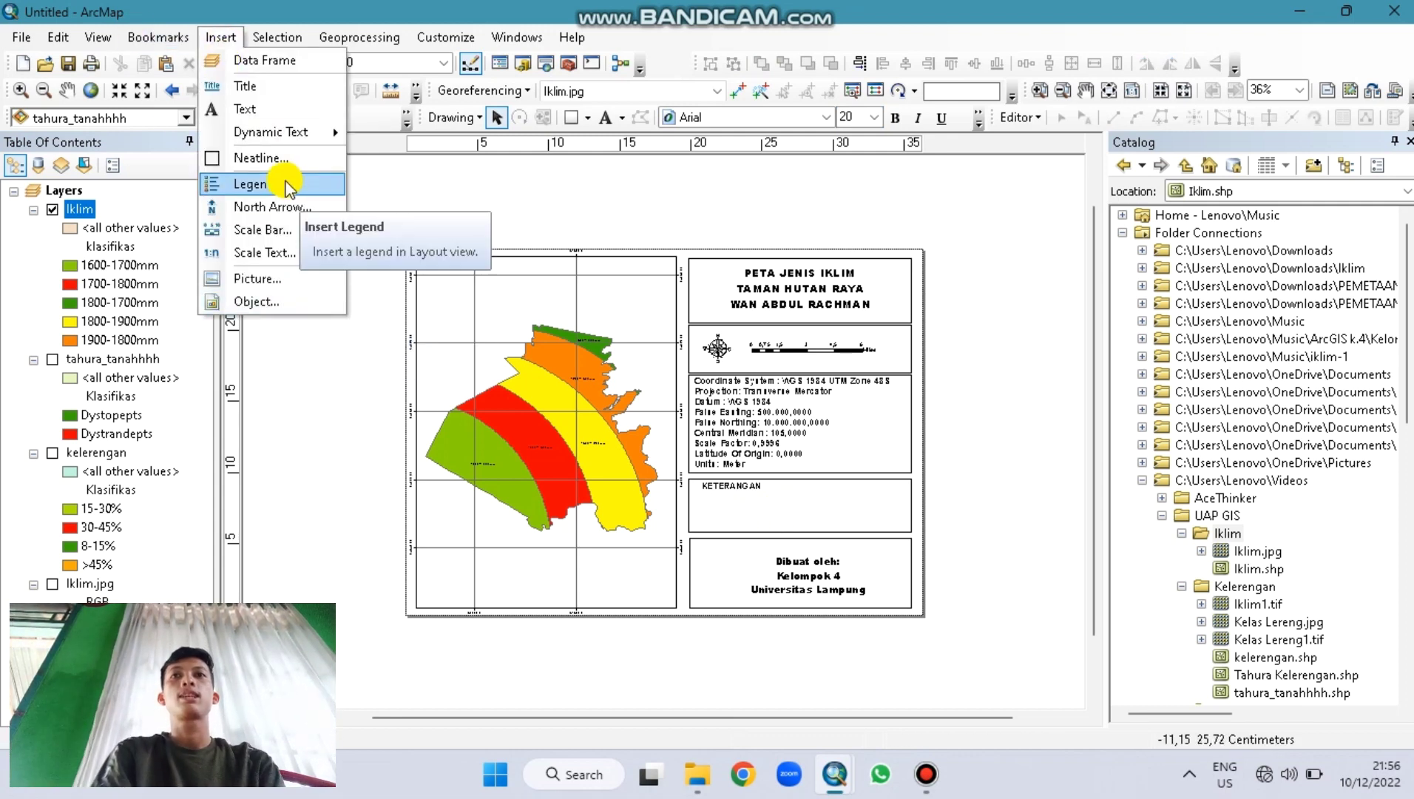
Step: Insert a legend for the Iklim layer and drag it into the KETERANGAN box
{"action": "left_click", "coordinate": [259, 185]}
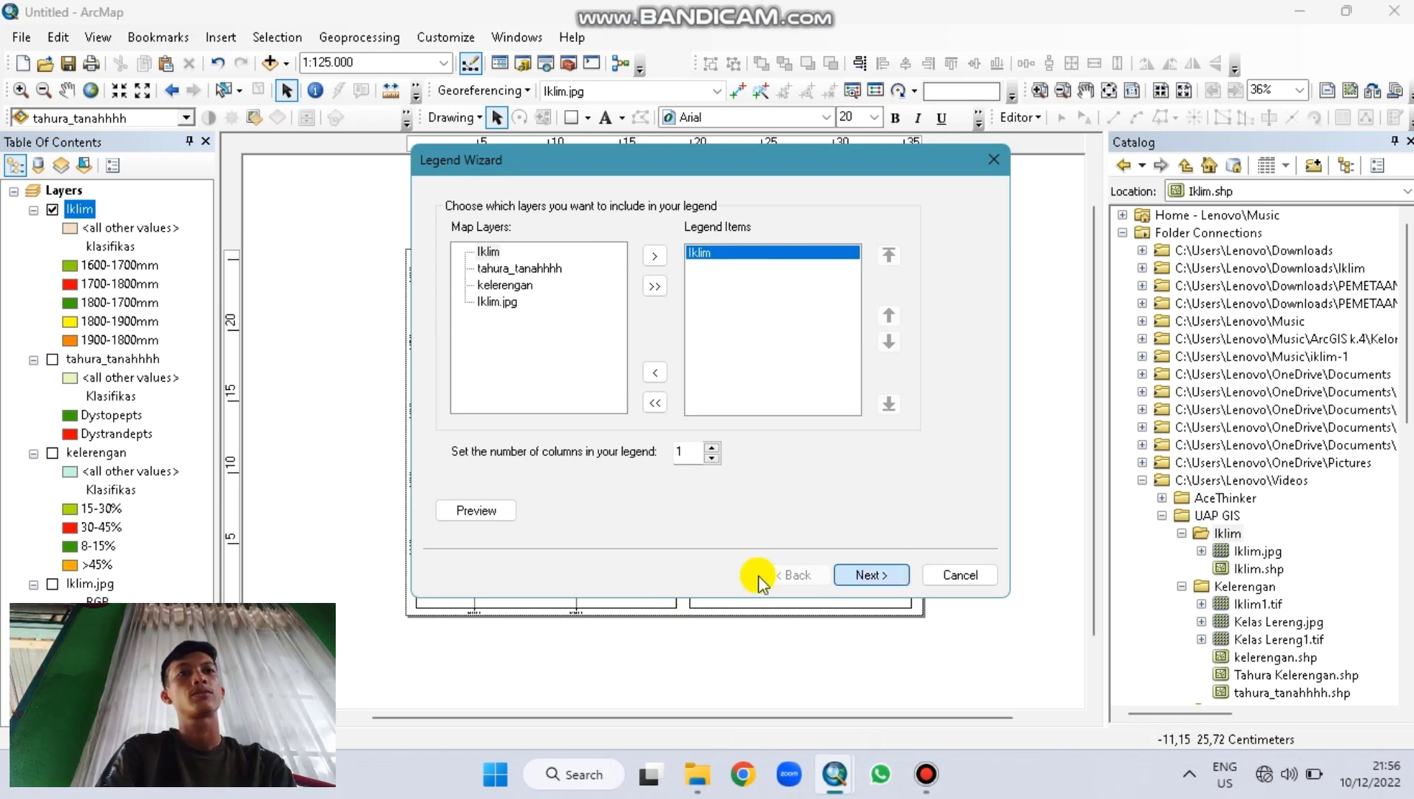
{"action": "left_click", "coordinate": [863, 571]}
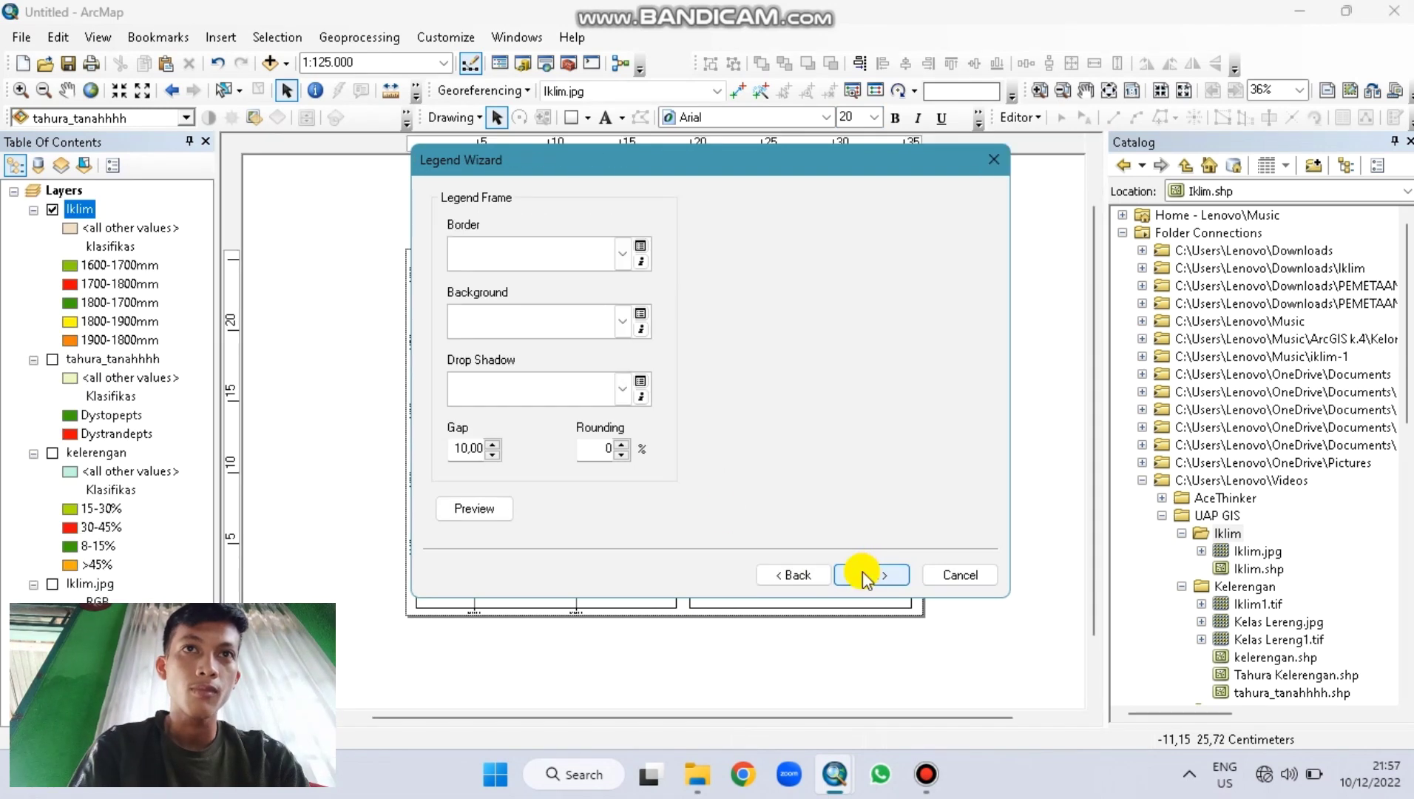
{"action": "left_click", "coordinate": [863, 570]}
{"action": "left_click", "coordinate": [863, 570]}
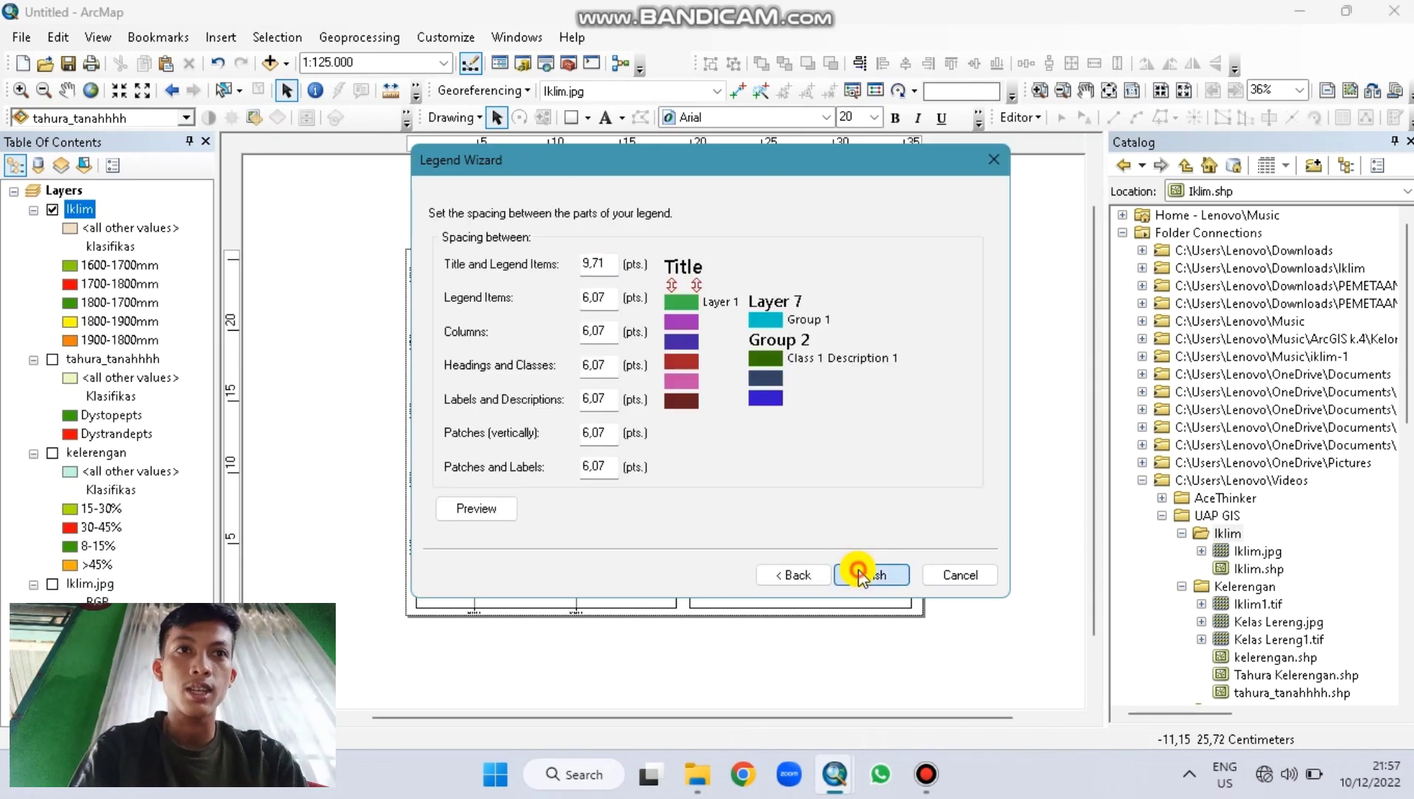
{"action": "left_click", "coordinate": [863, 570]}
{"action": "left_click_drag", "start_coordinate": [671, 435], "coordinate": [753, 522]}
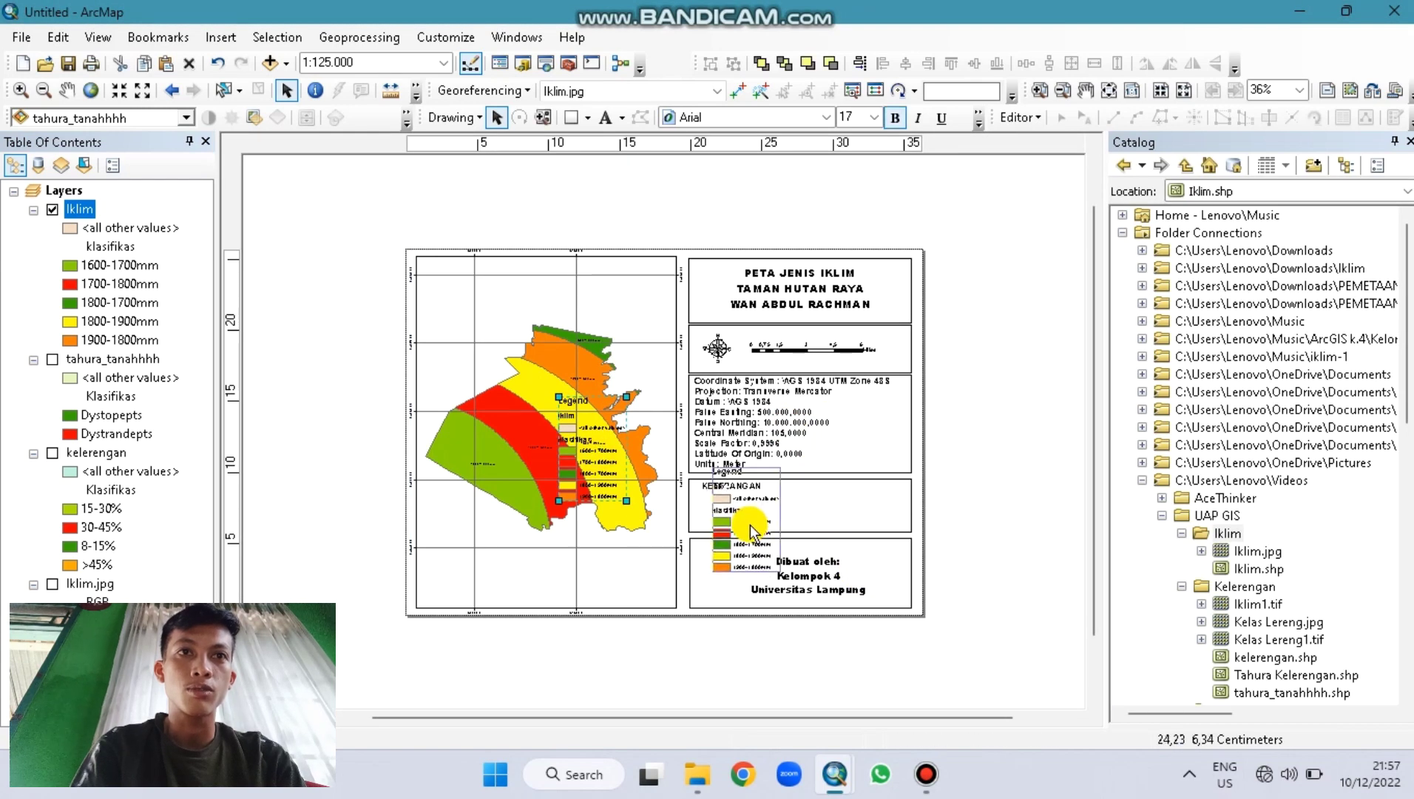
Step: Convert the legend to graphics, ungroup it, and delete the <all other values> and klasifikas entries
{"action": "right_click", "coordinate": [751, 519]}
{"action": "left_click", "coordinate": [791, 194]}
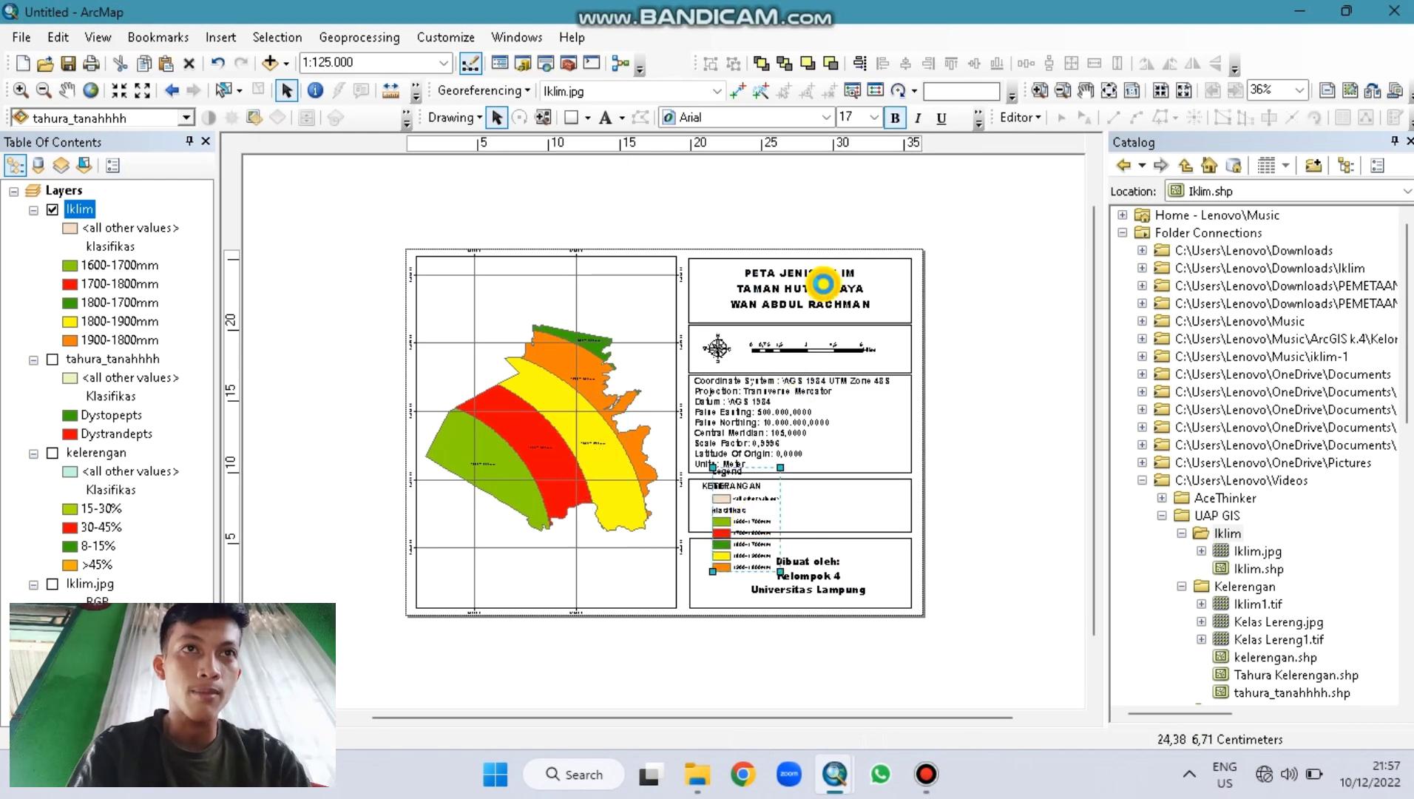
{"action": "right_click", "coordinate": [738, 490]}
{"action": "left_click", "coordinate": [800, 306]}
{"action": "left_click", "coordinate": [767, 501]}
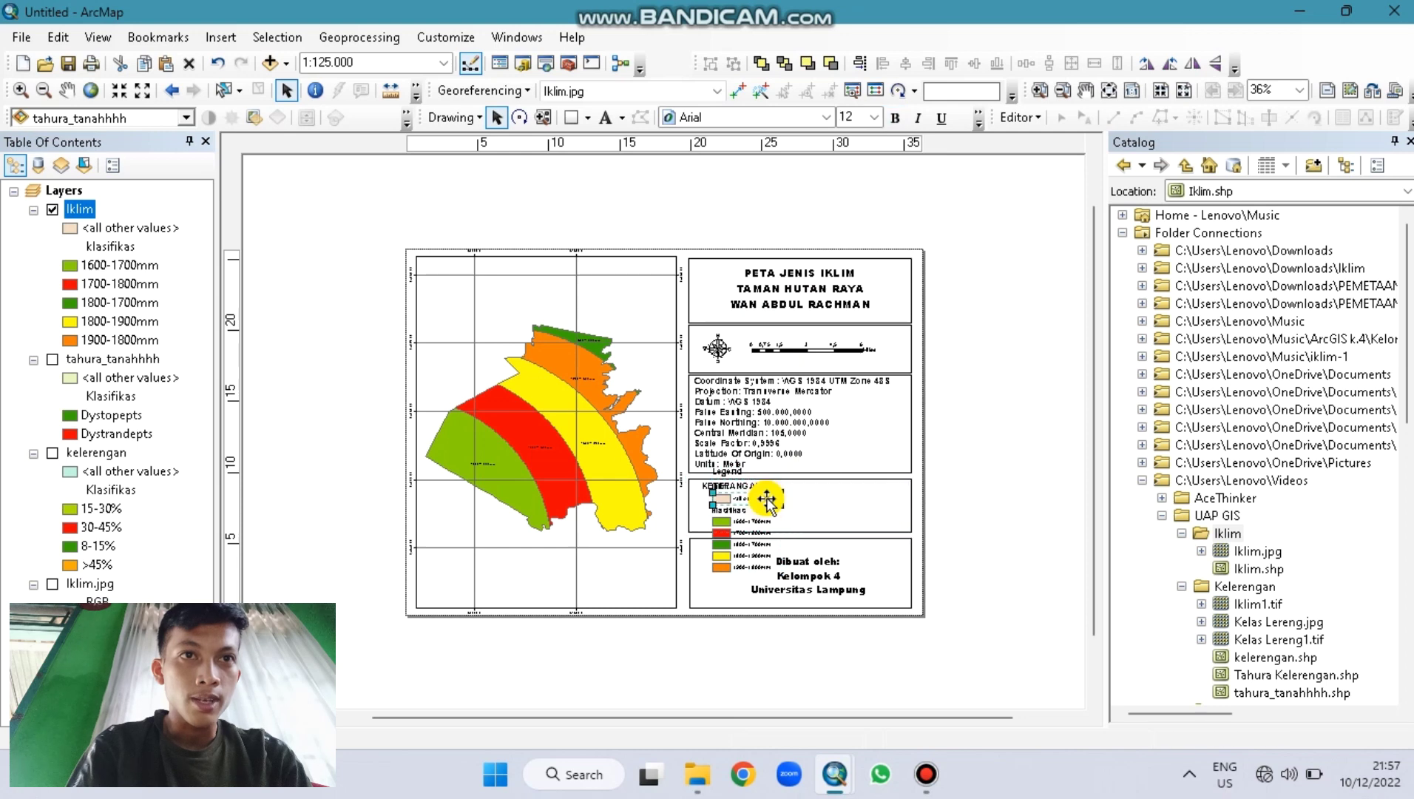
{"action": "key", "text": "Delete"}
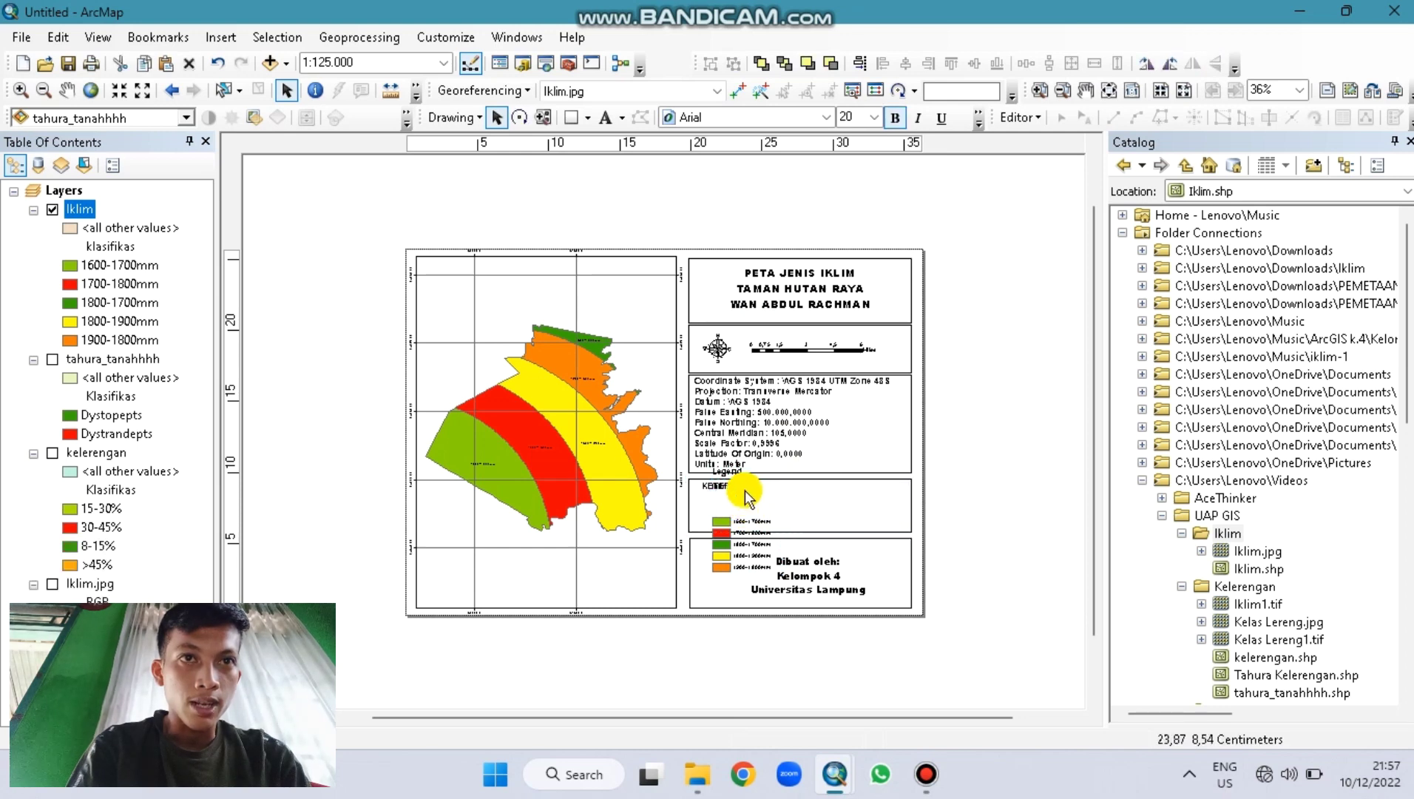